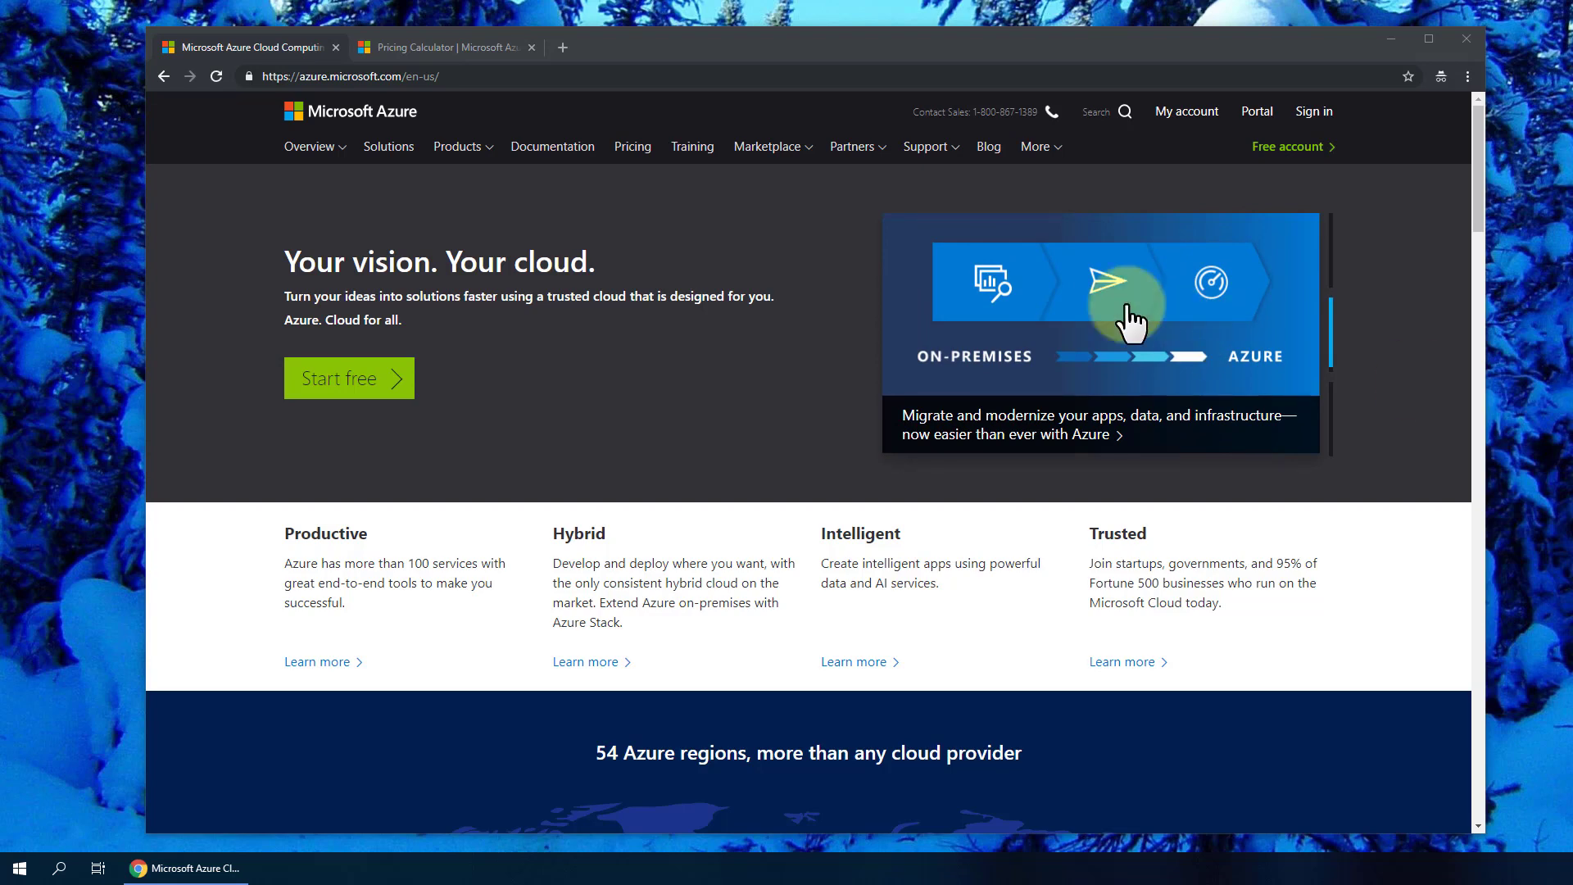
- Open the Azure Pricing calculator and add a Storage item to the estimate
left_click(425, 47)
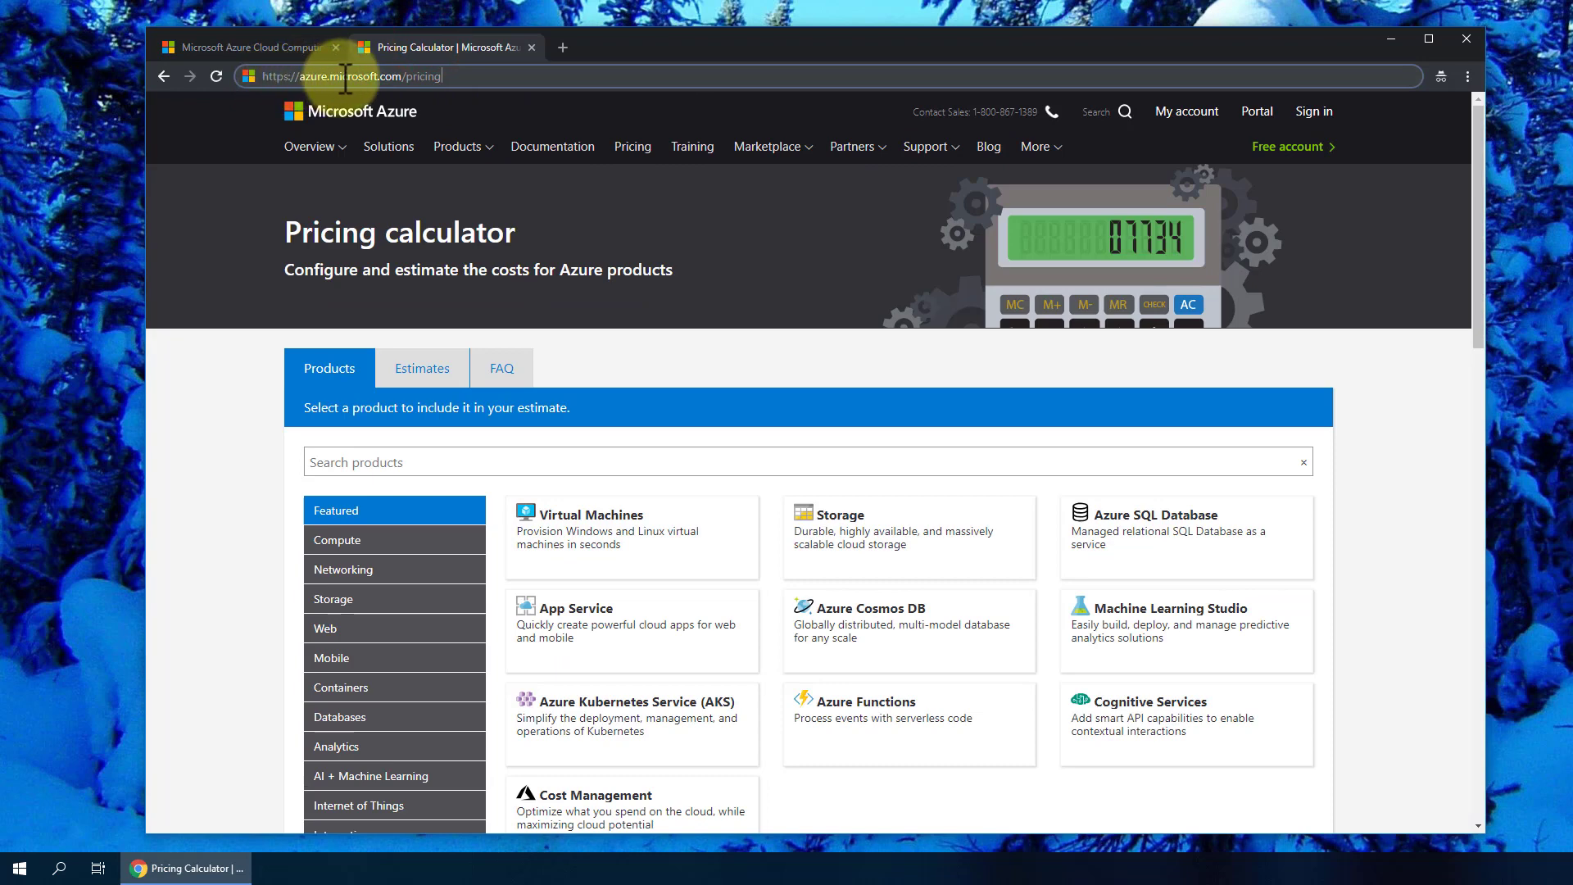
left_click(463, 76)
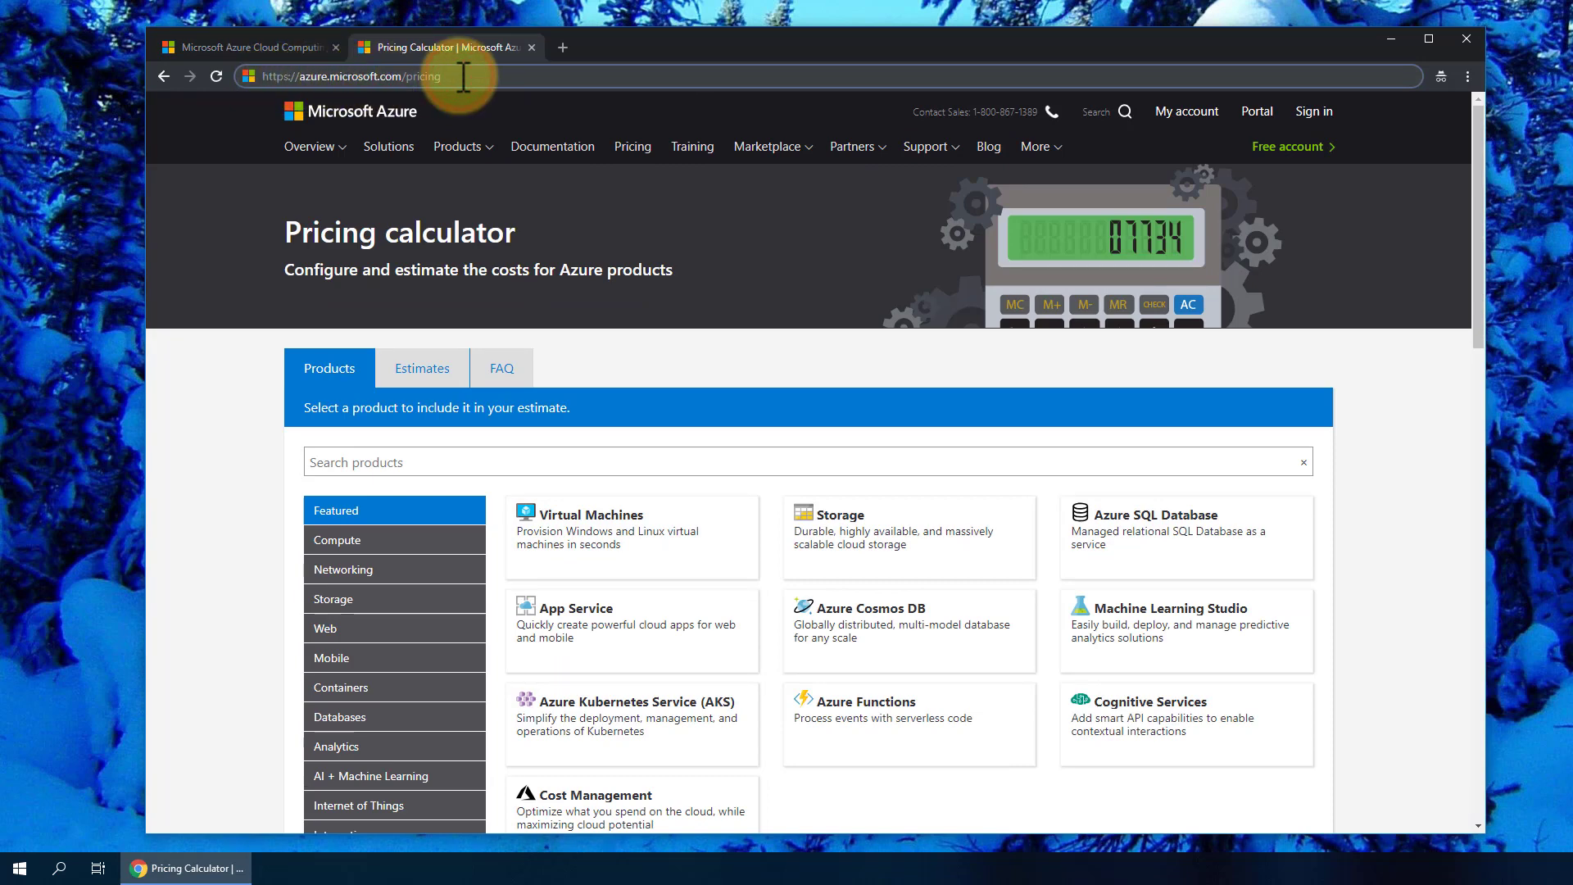
key("Return")
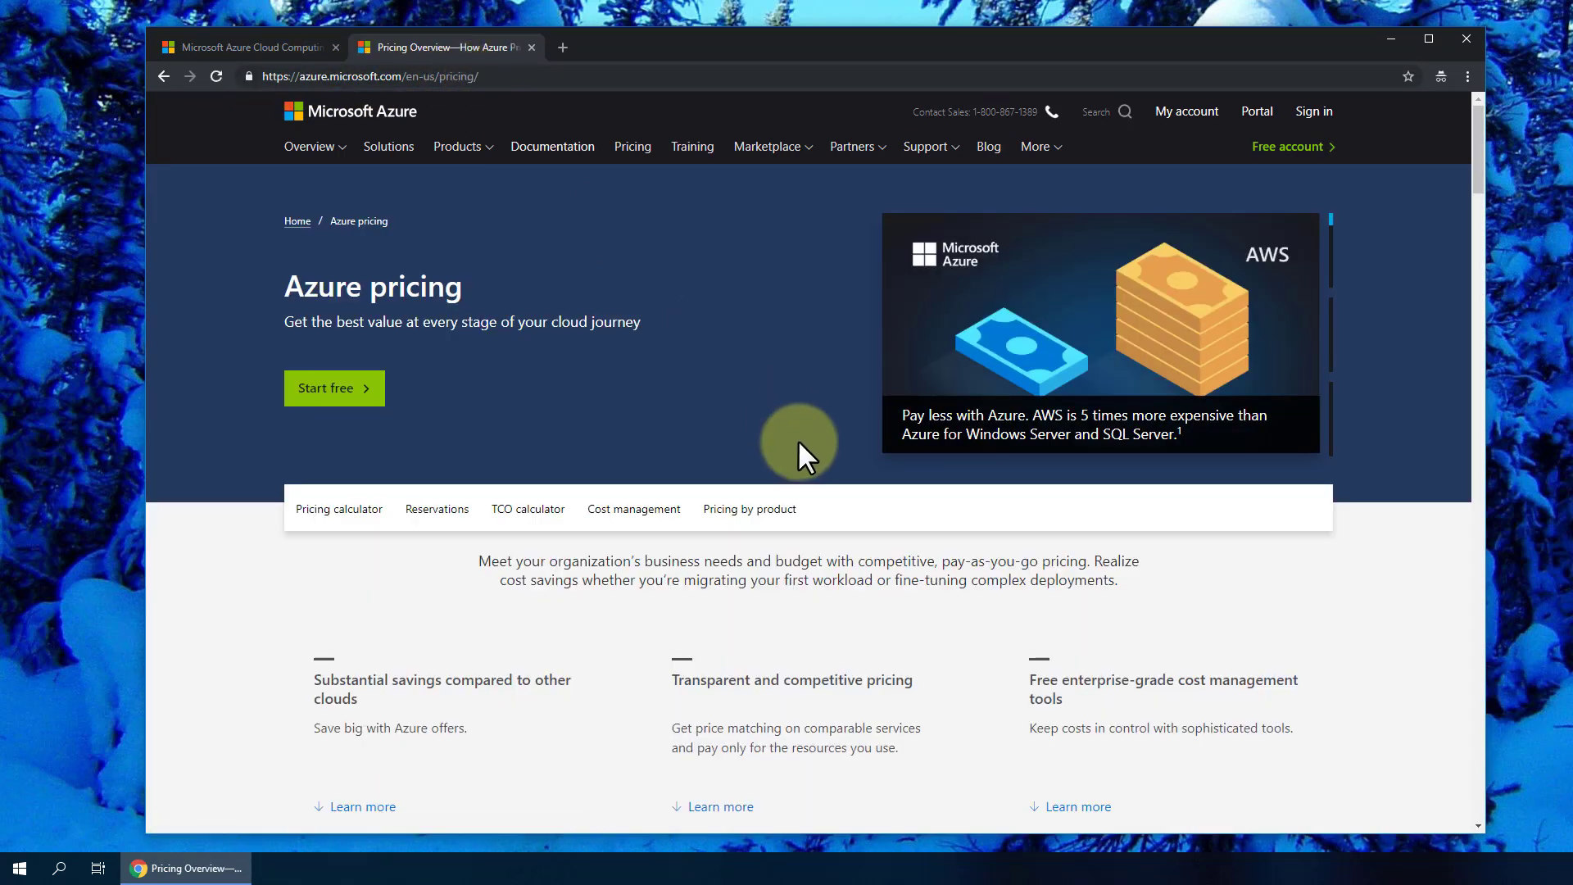
left_click(329, 509)
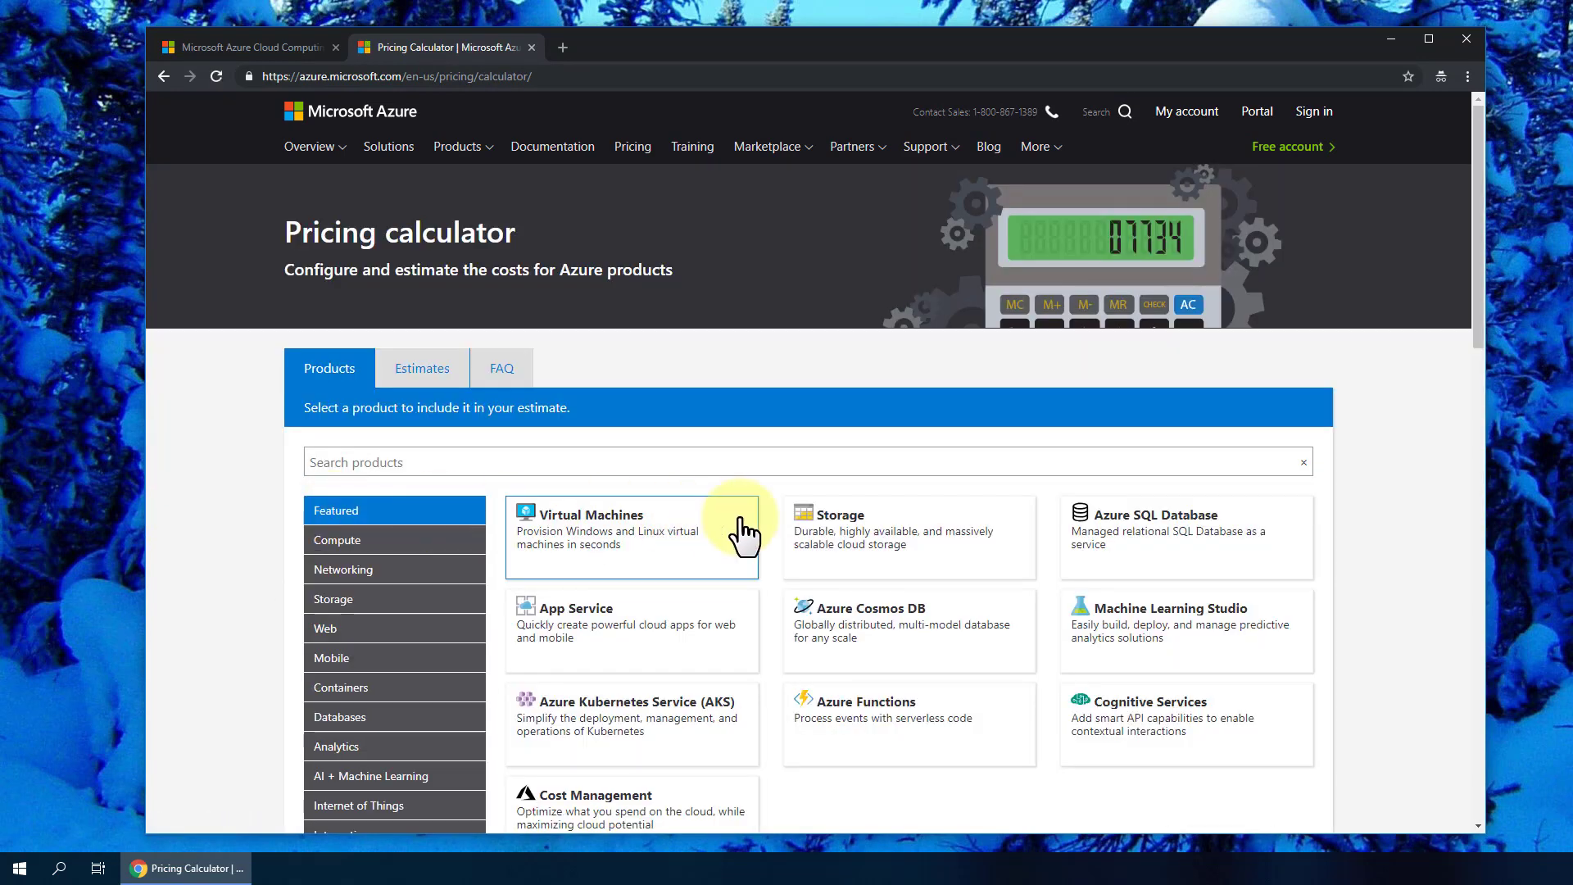
scroll(765, 534, "down", 7)
scroll(779, 541, "up", 7)
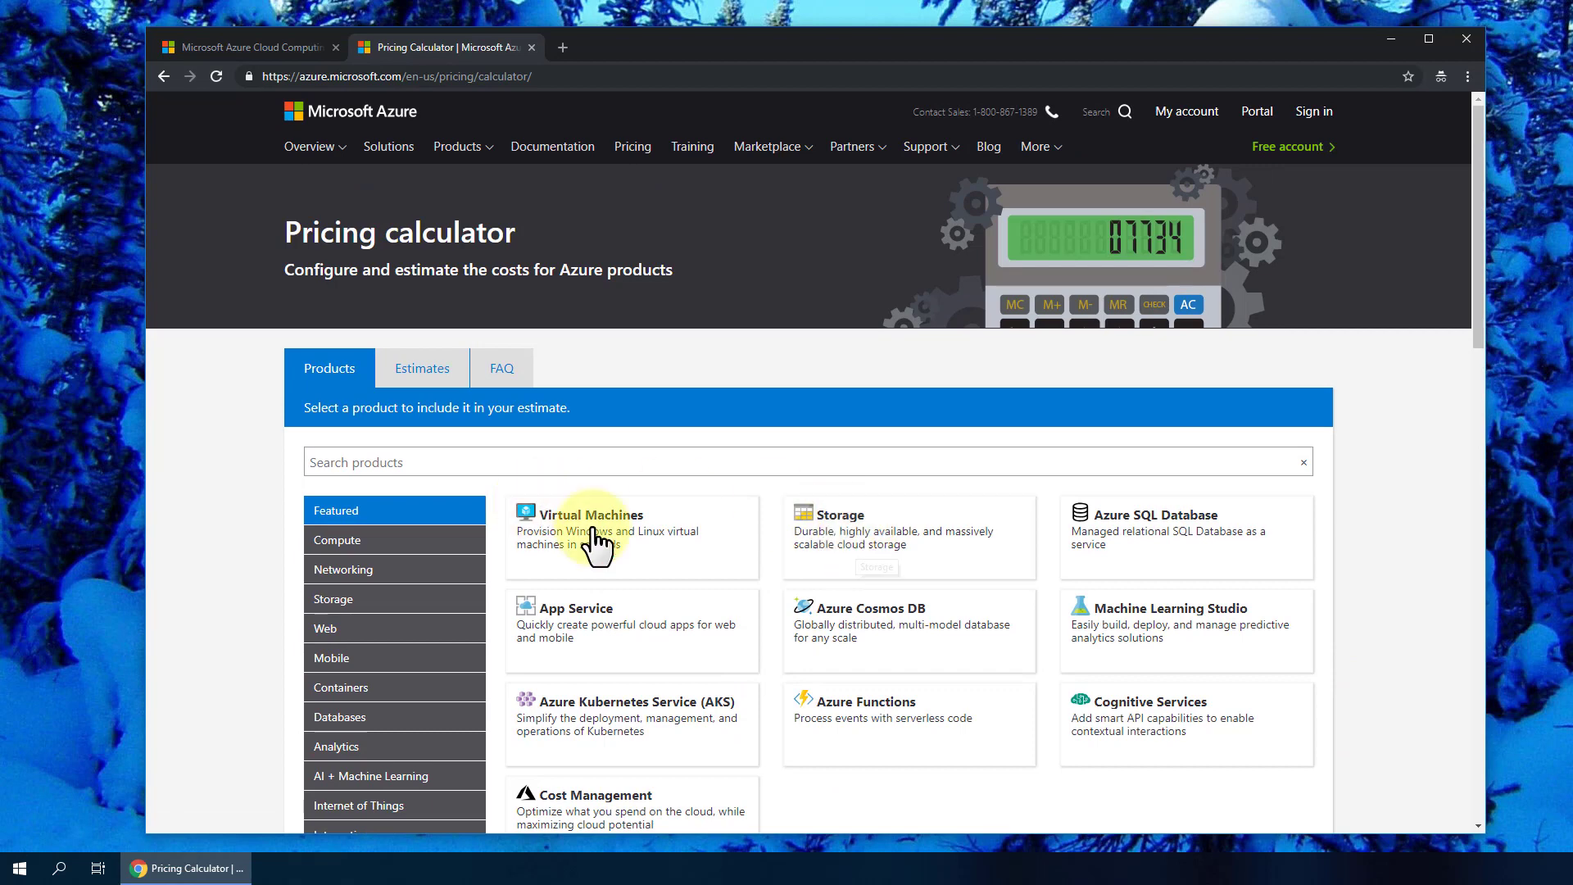
left_click(897, 543)
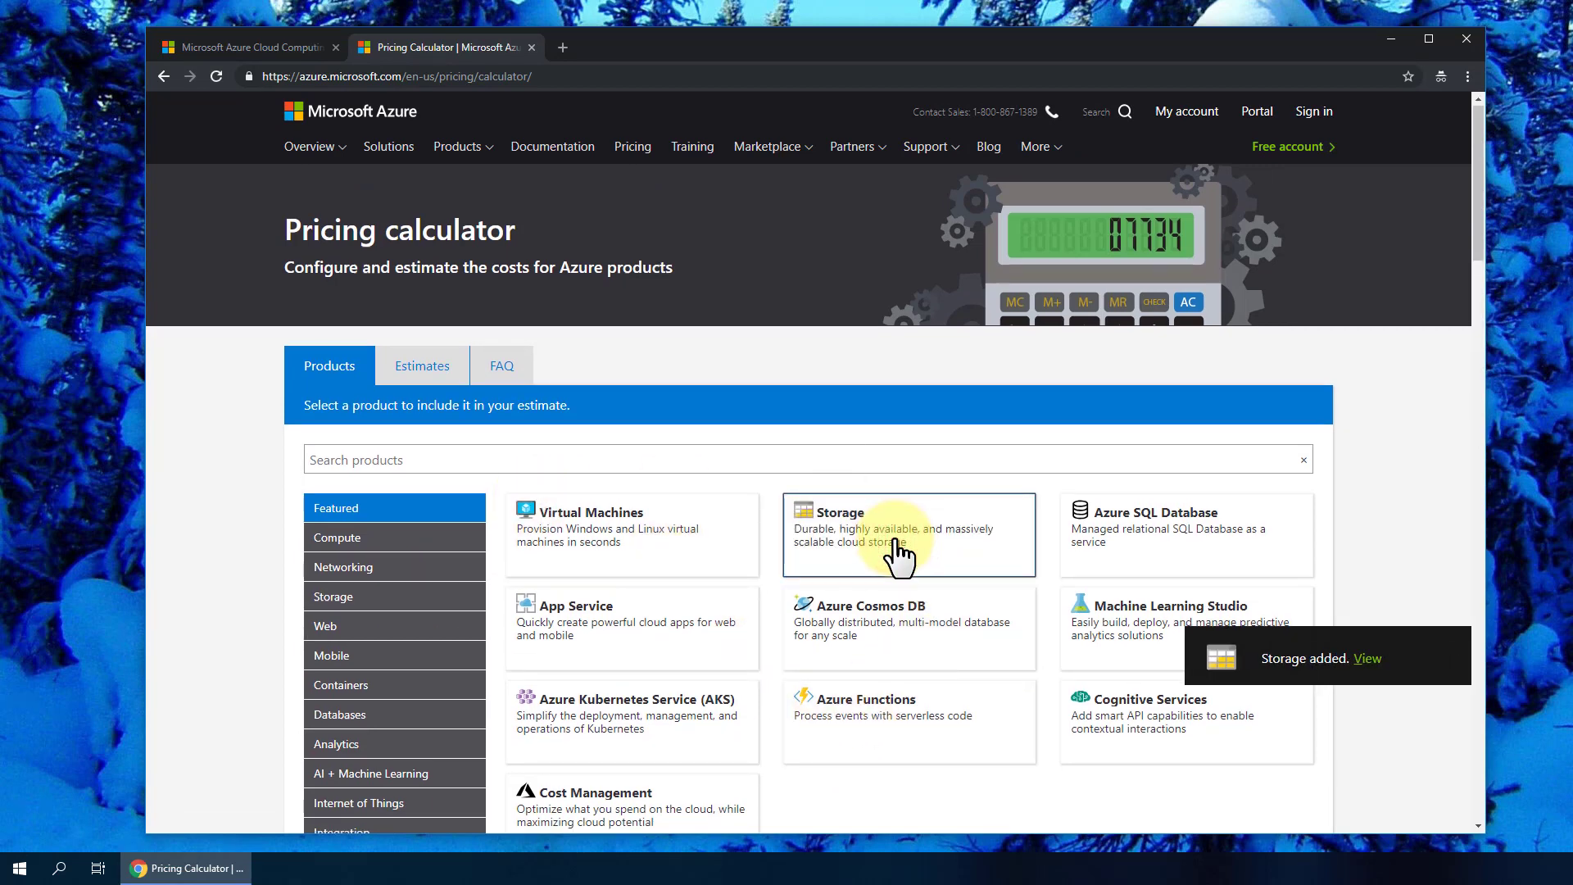
- Keep LRS redundancy and change the storage type to File Storage, totaling $60.03
scroll(895, 540, "down", 10)
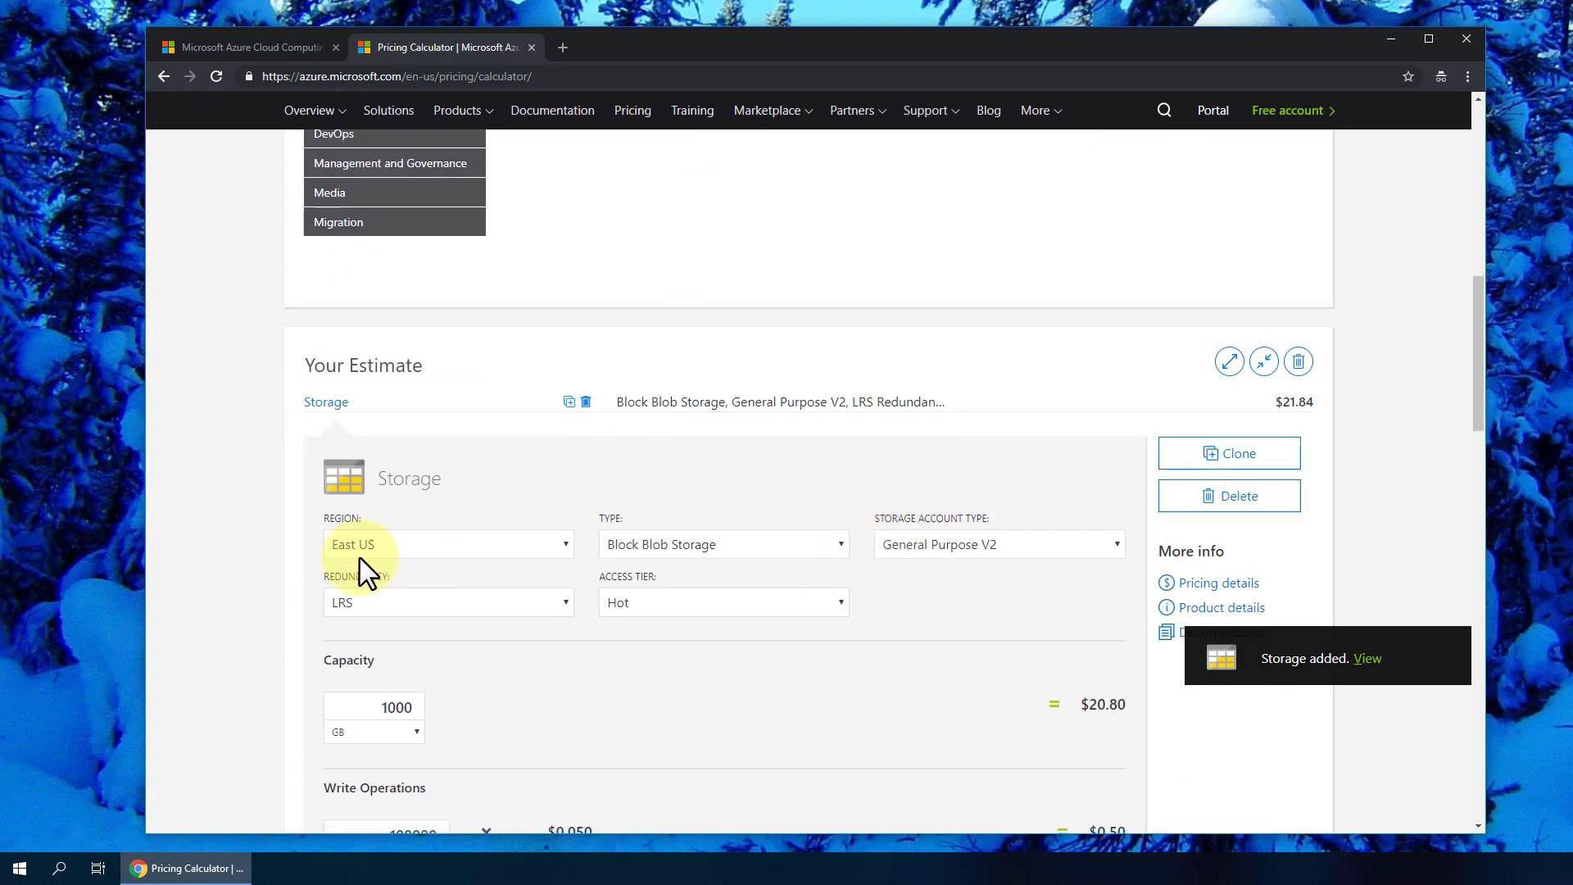
left_click(463, 604)
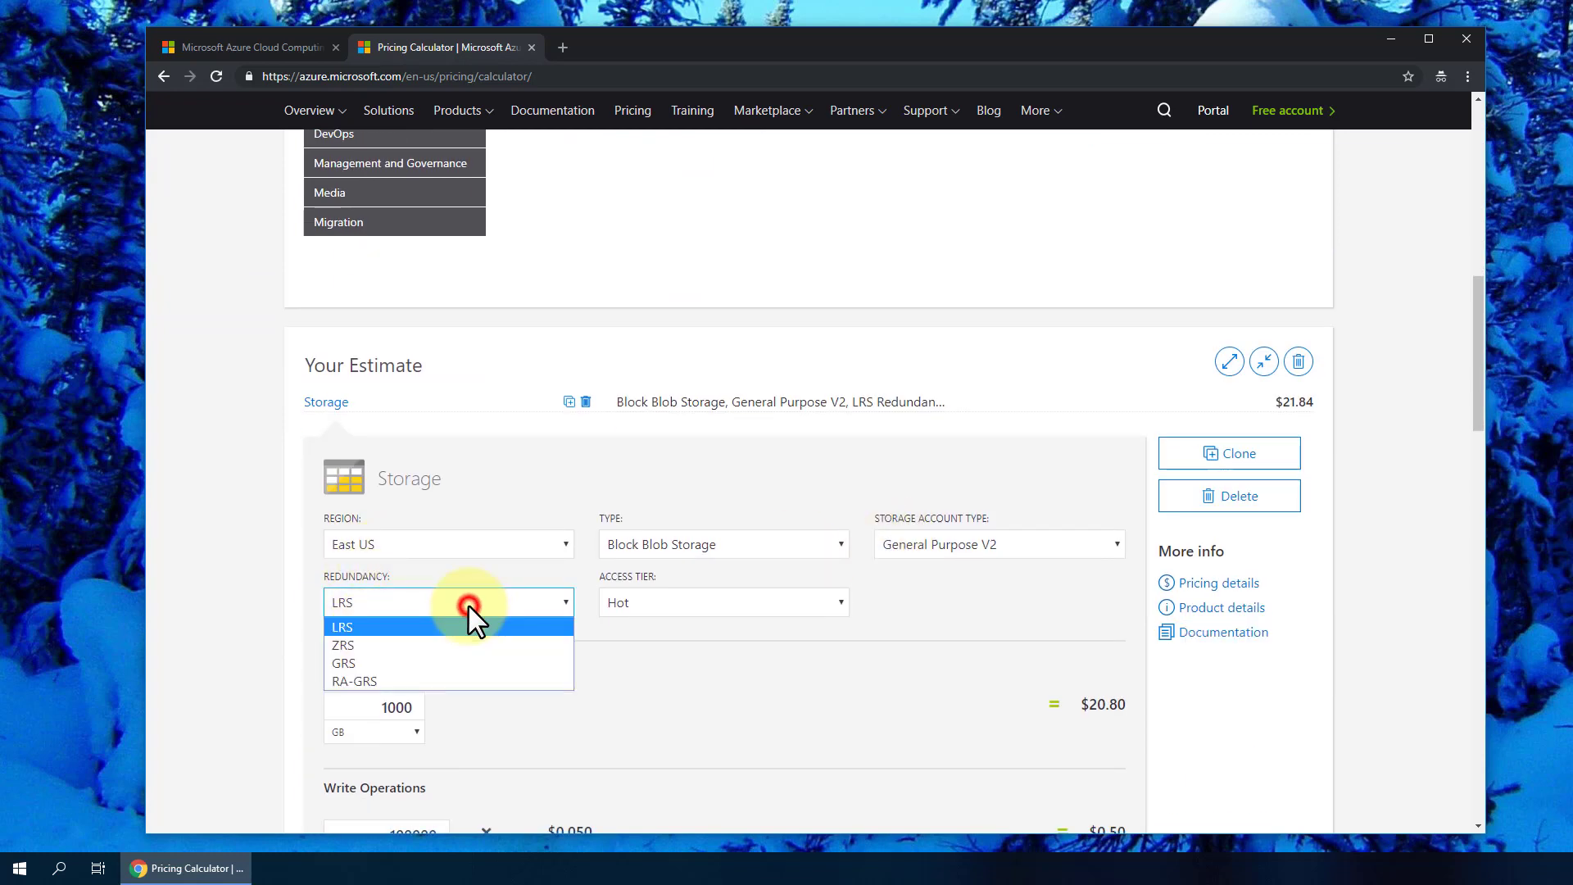
left_click(418, 625)
scroll(590, 615, "down", 3)
scroll(601, 557, "up", 3)
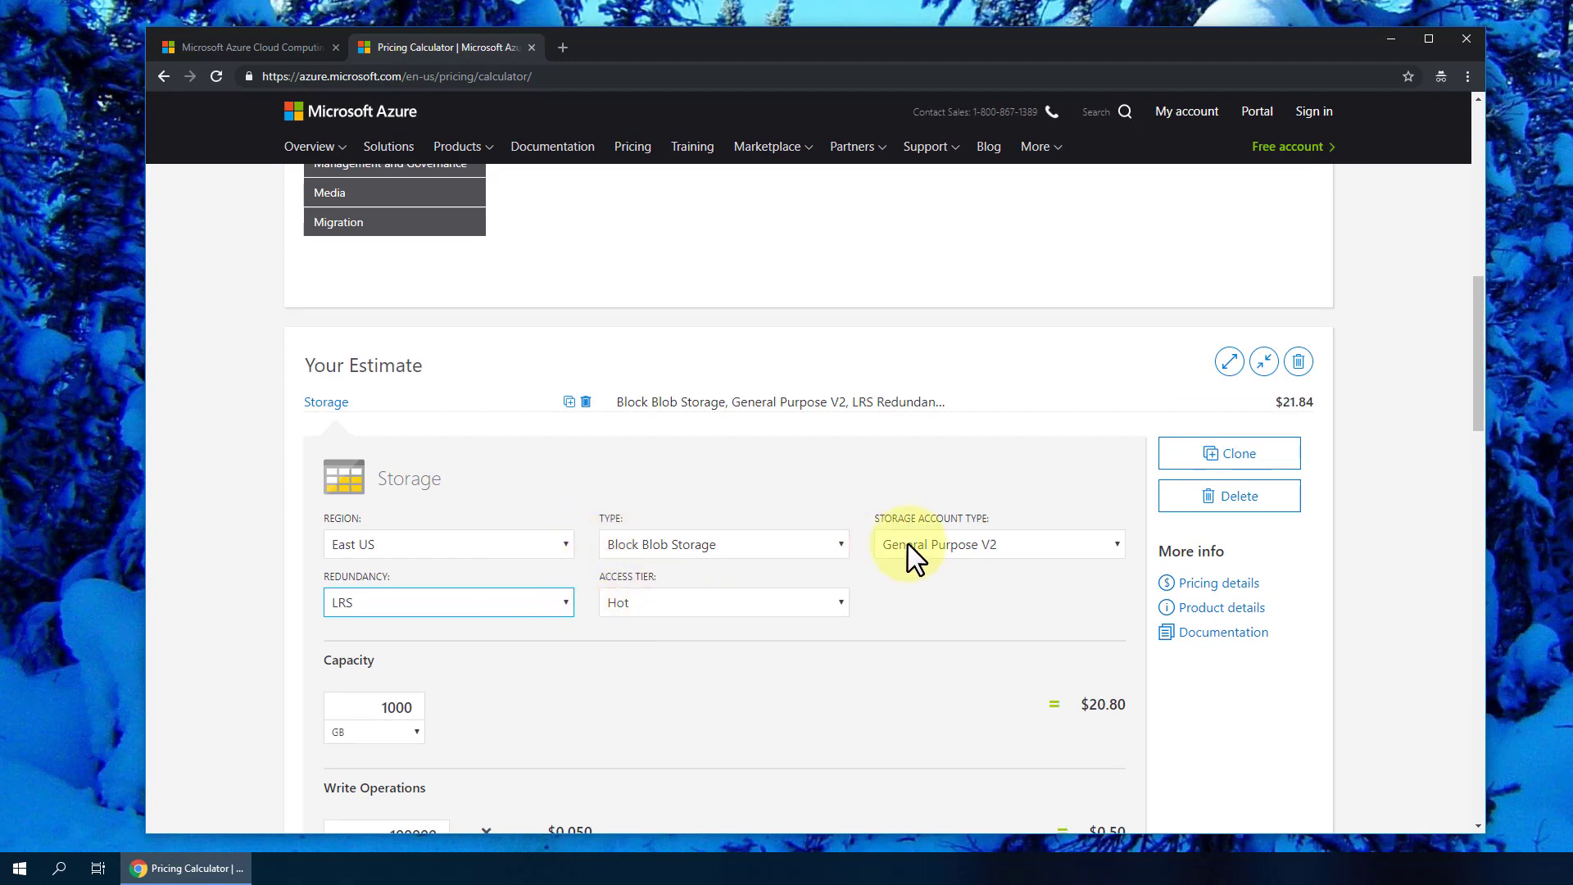
left_click(811, 554)
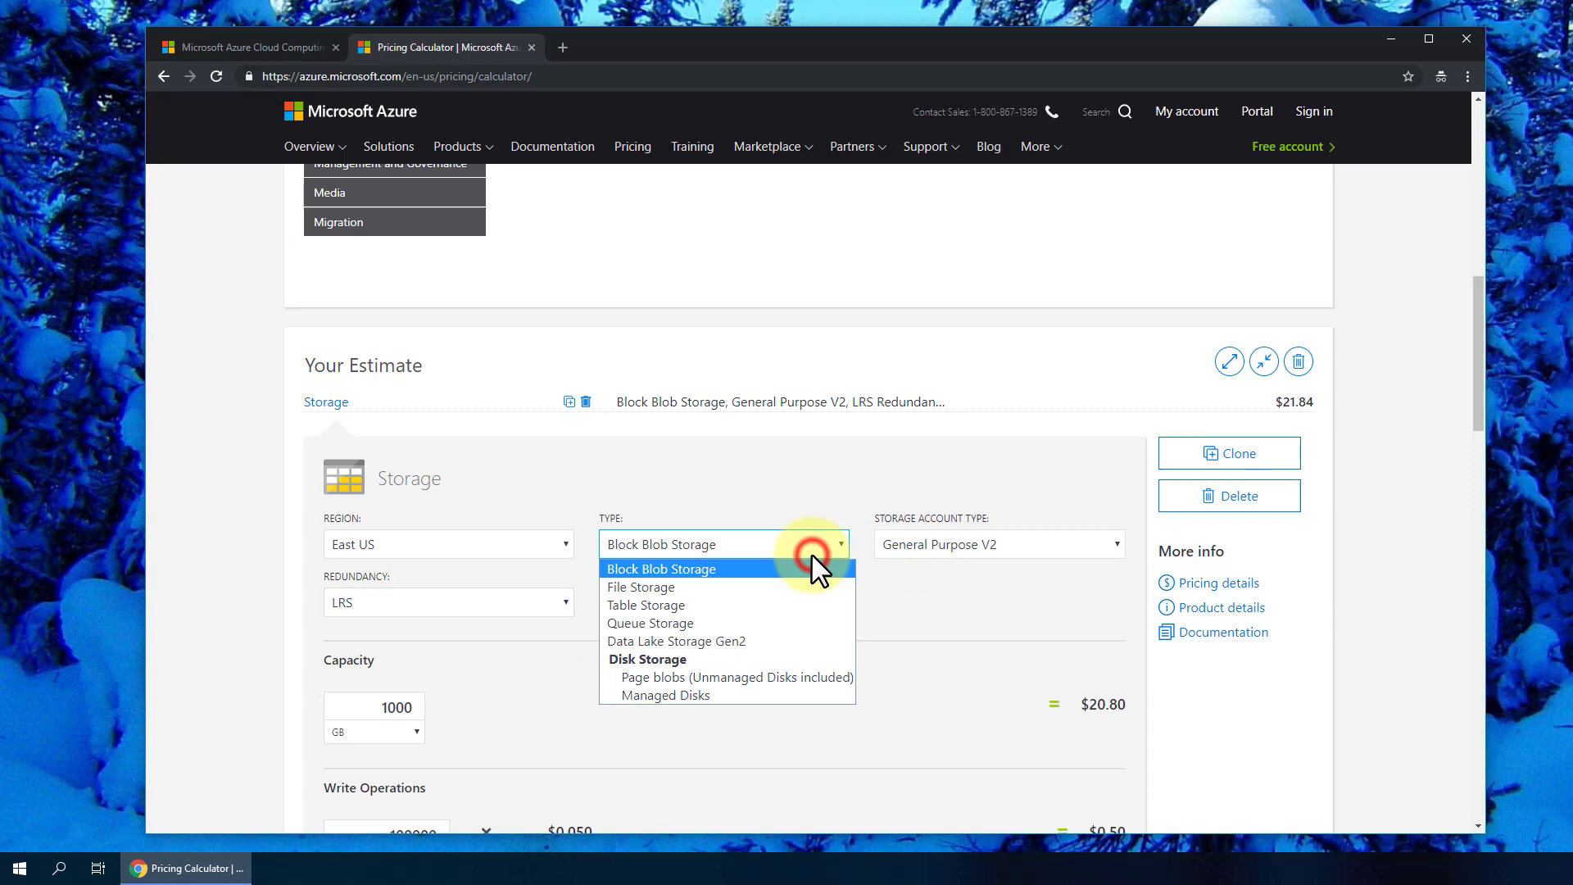
left_click(725, 585)
scroll(934, 541, "down", 4)
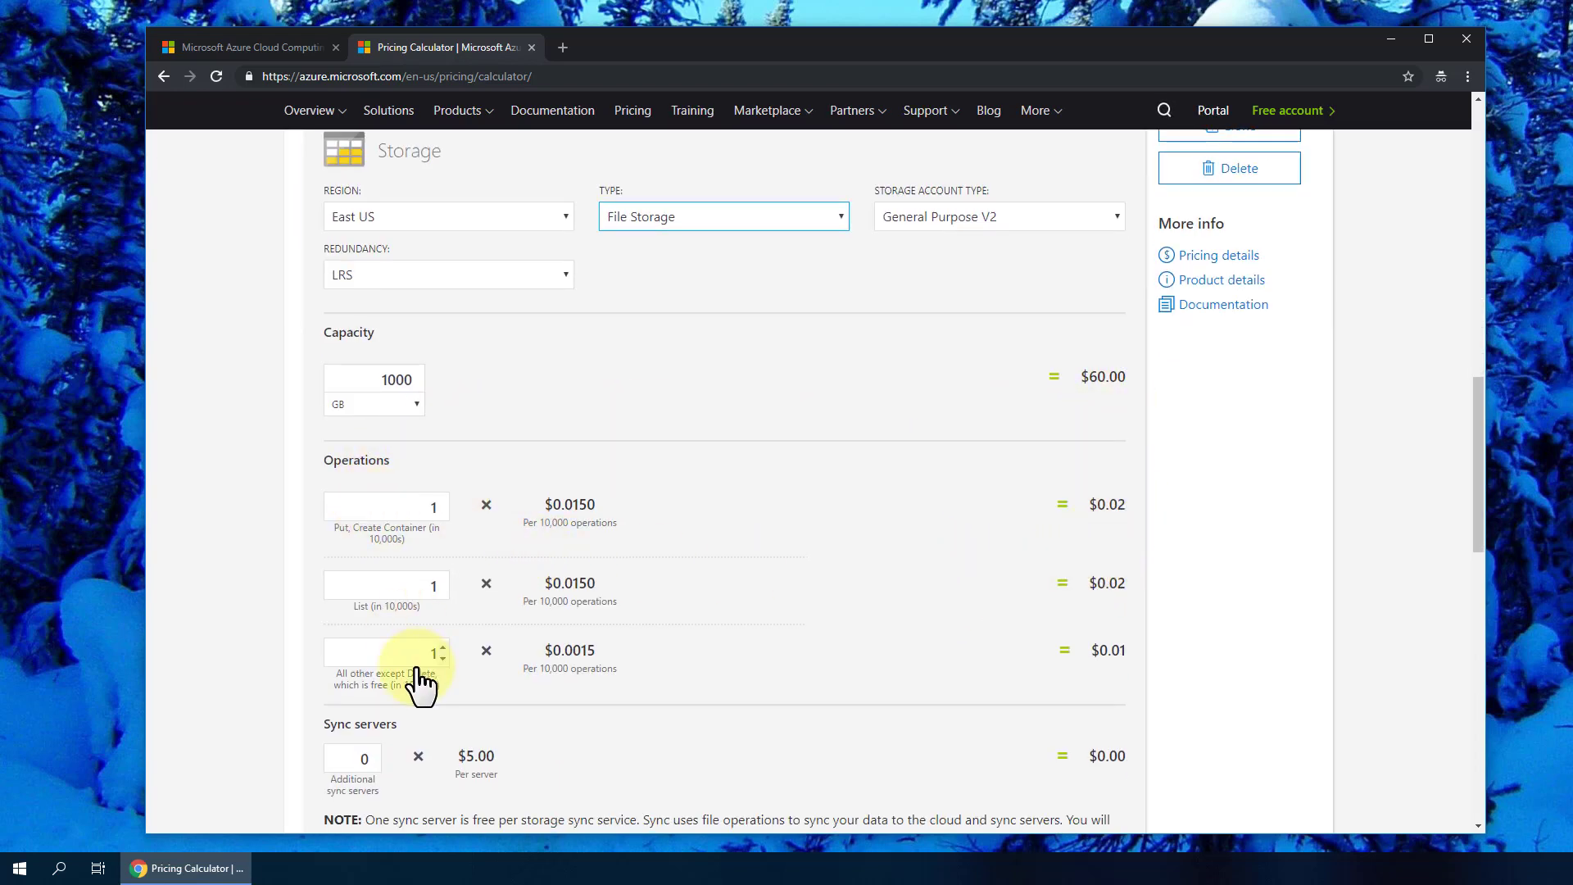
scroll(418, 680, "down", 3)
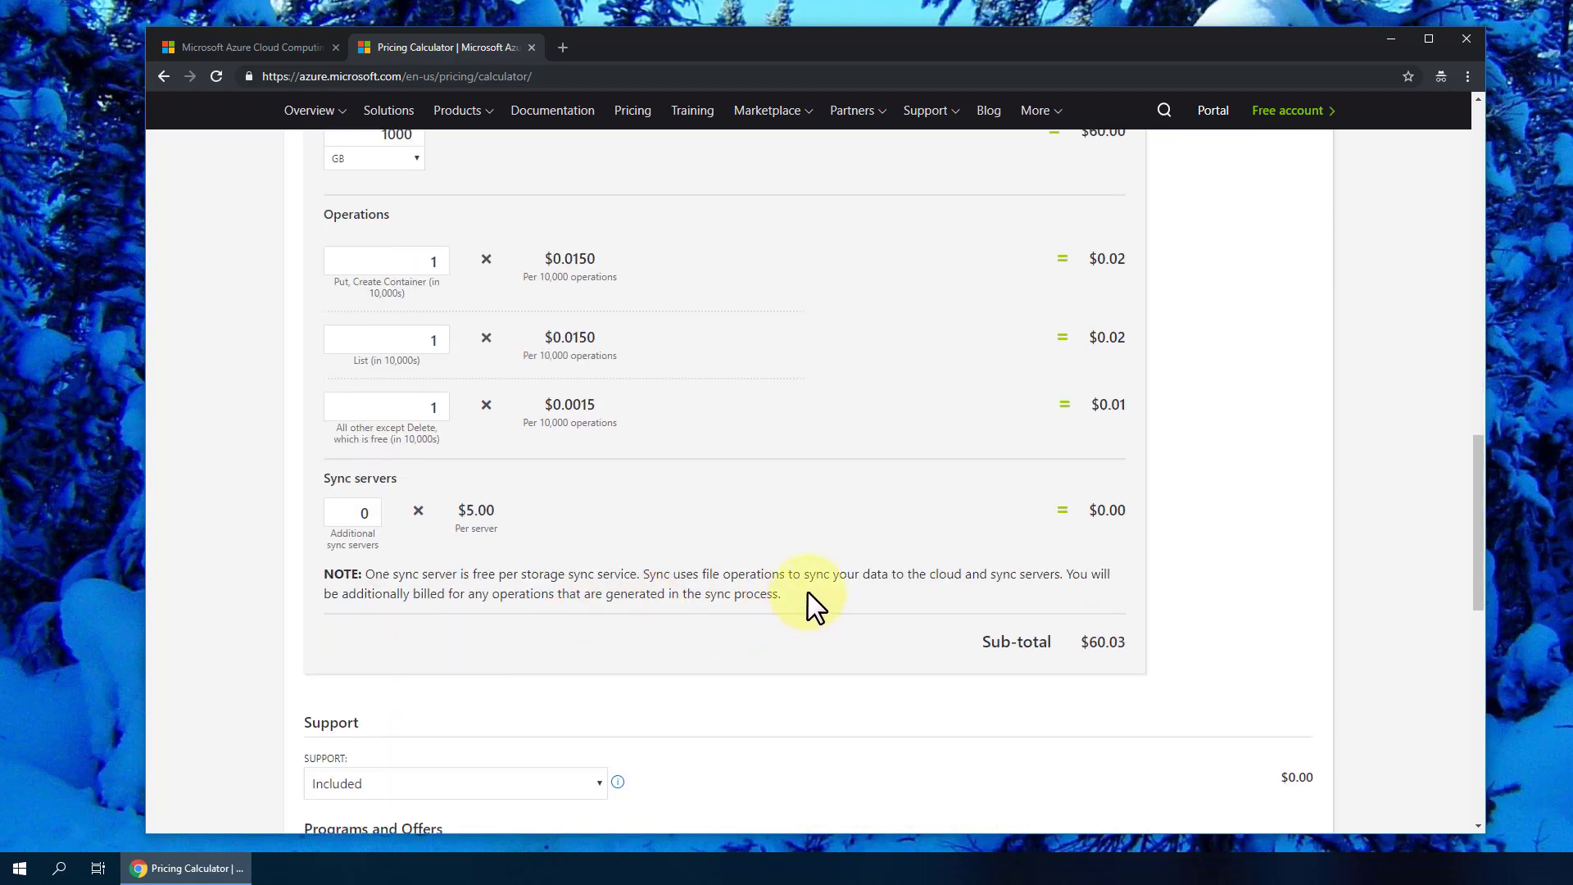
scroll(807, 591, "up", 5)
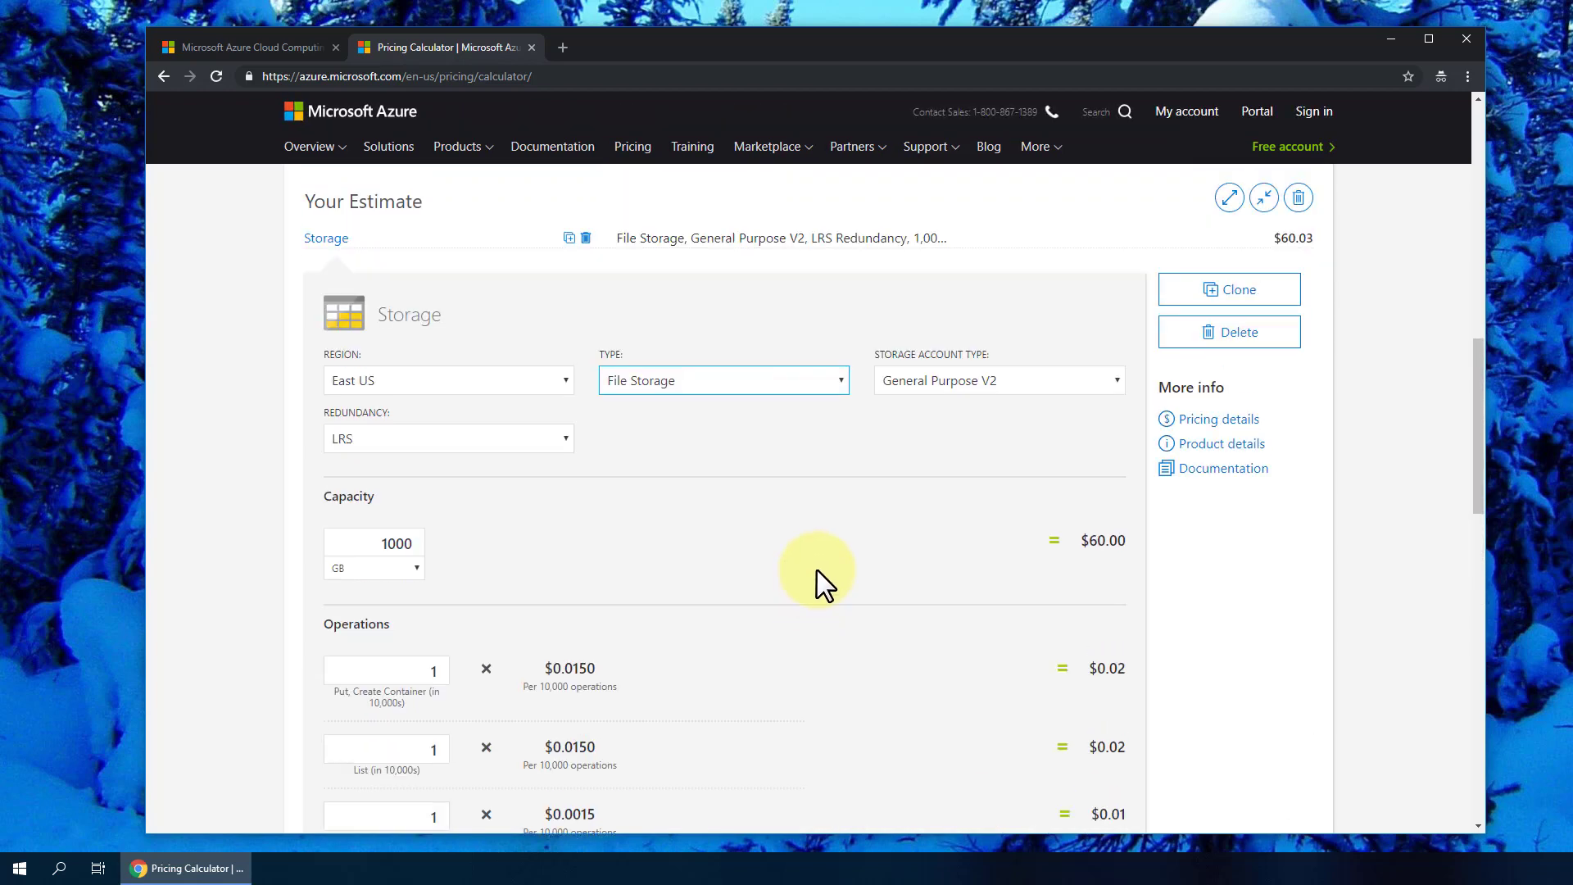
scroll(816, 573, "up", 5)
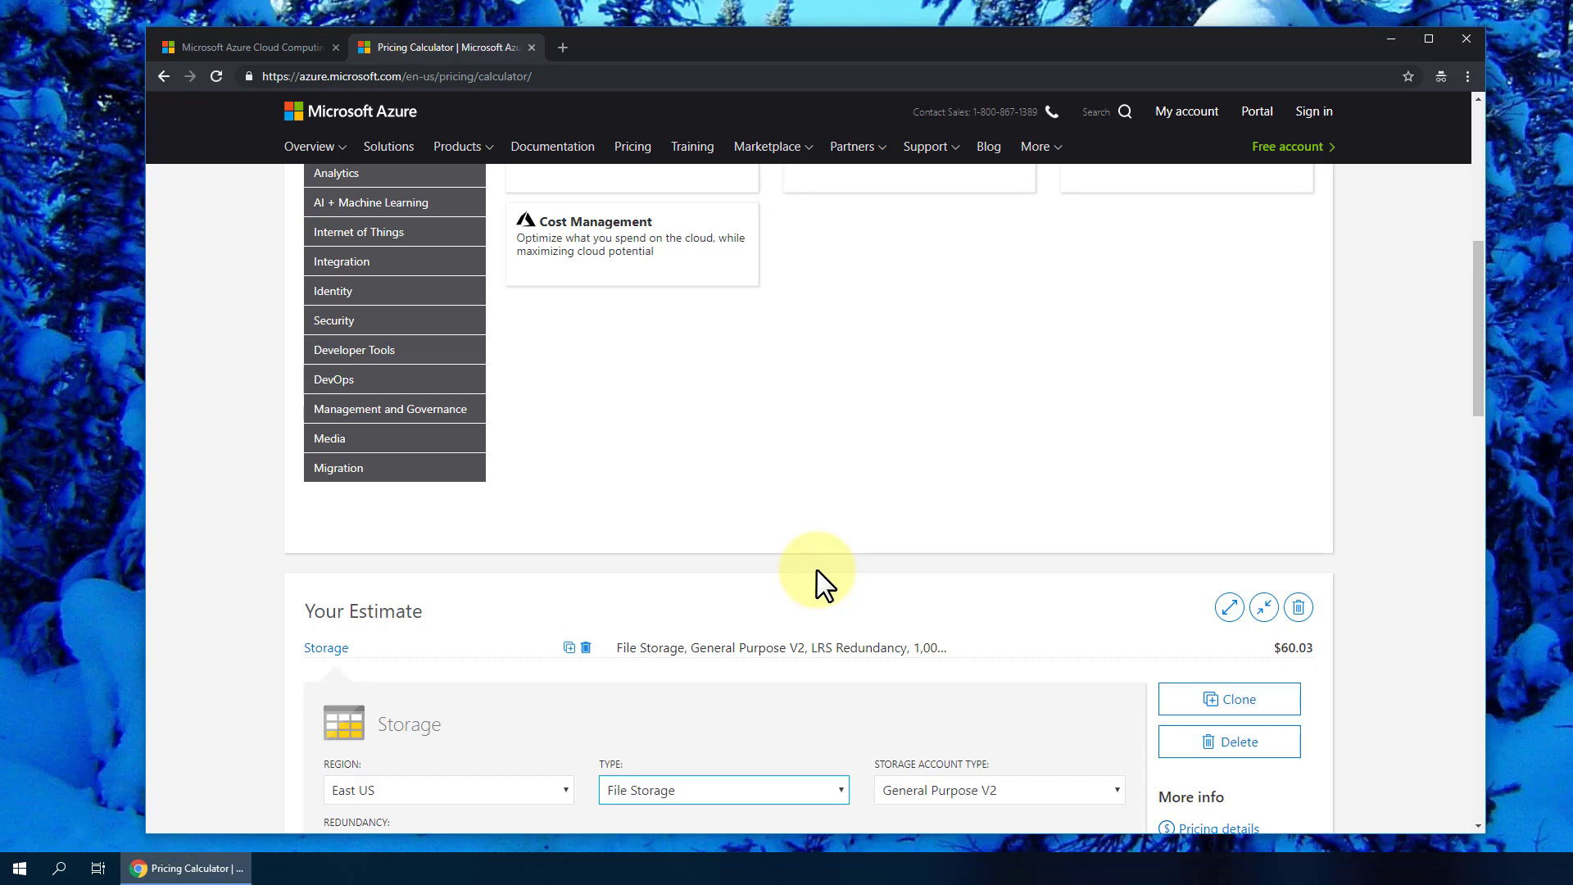
scroll(824, 583, "up", 6)
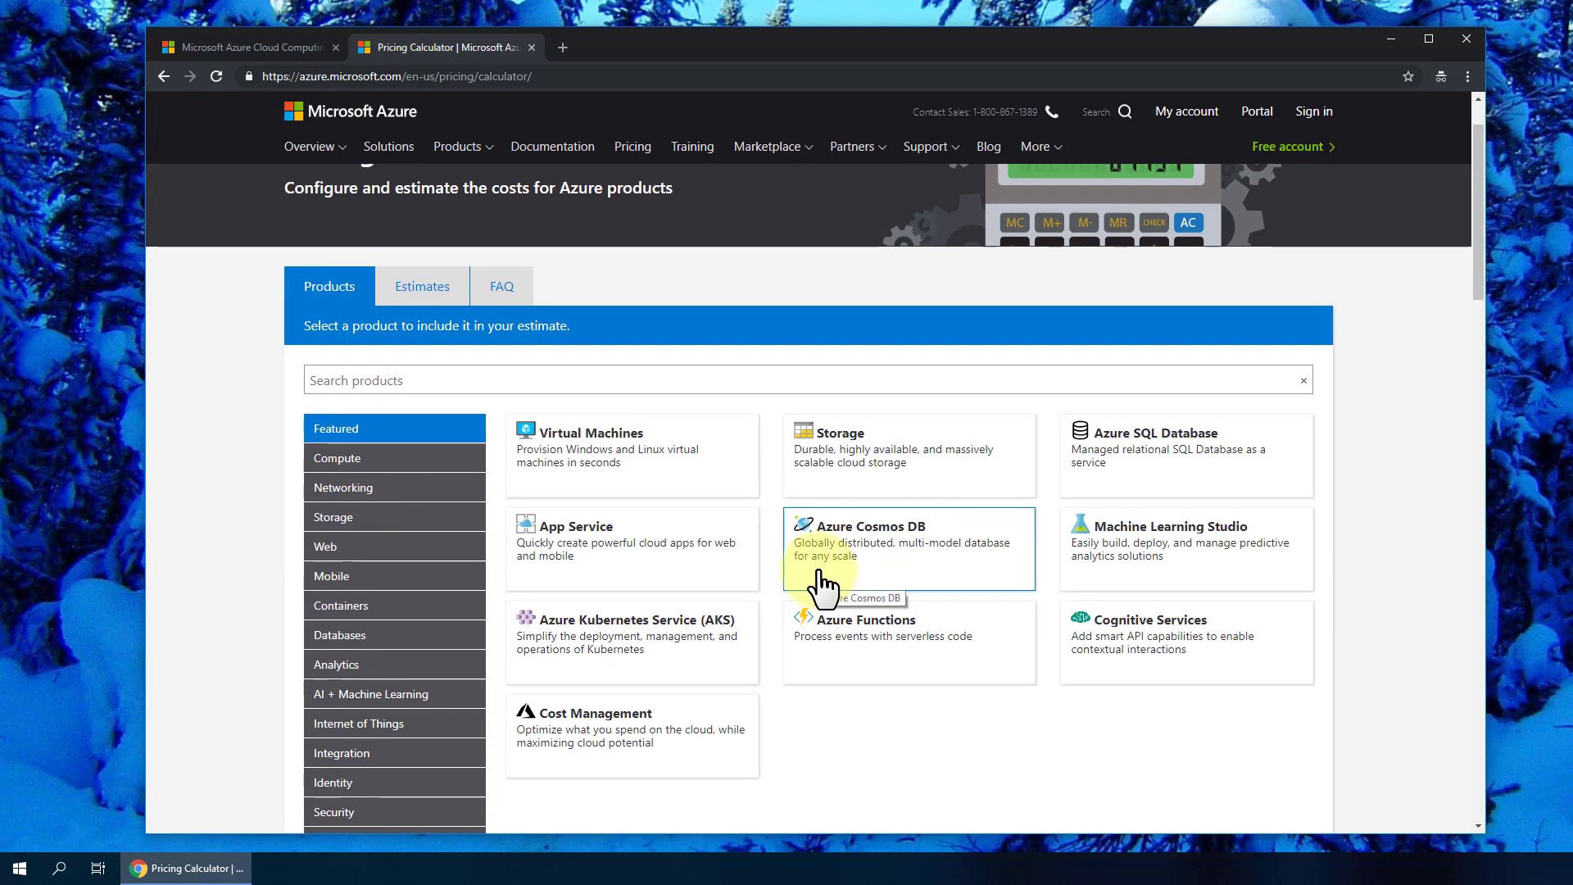
- Navigate the Azure home page tab to portal.azure.com to reach the account sign-in page
left_click(243, 51)
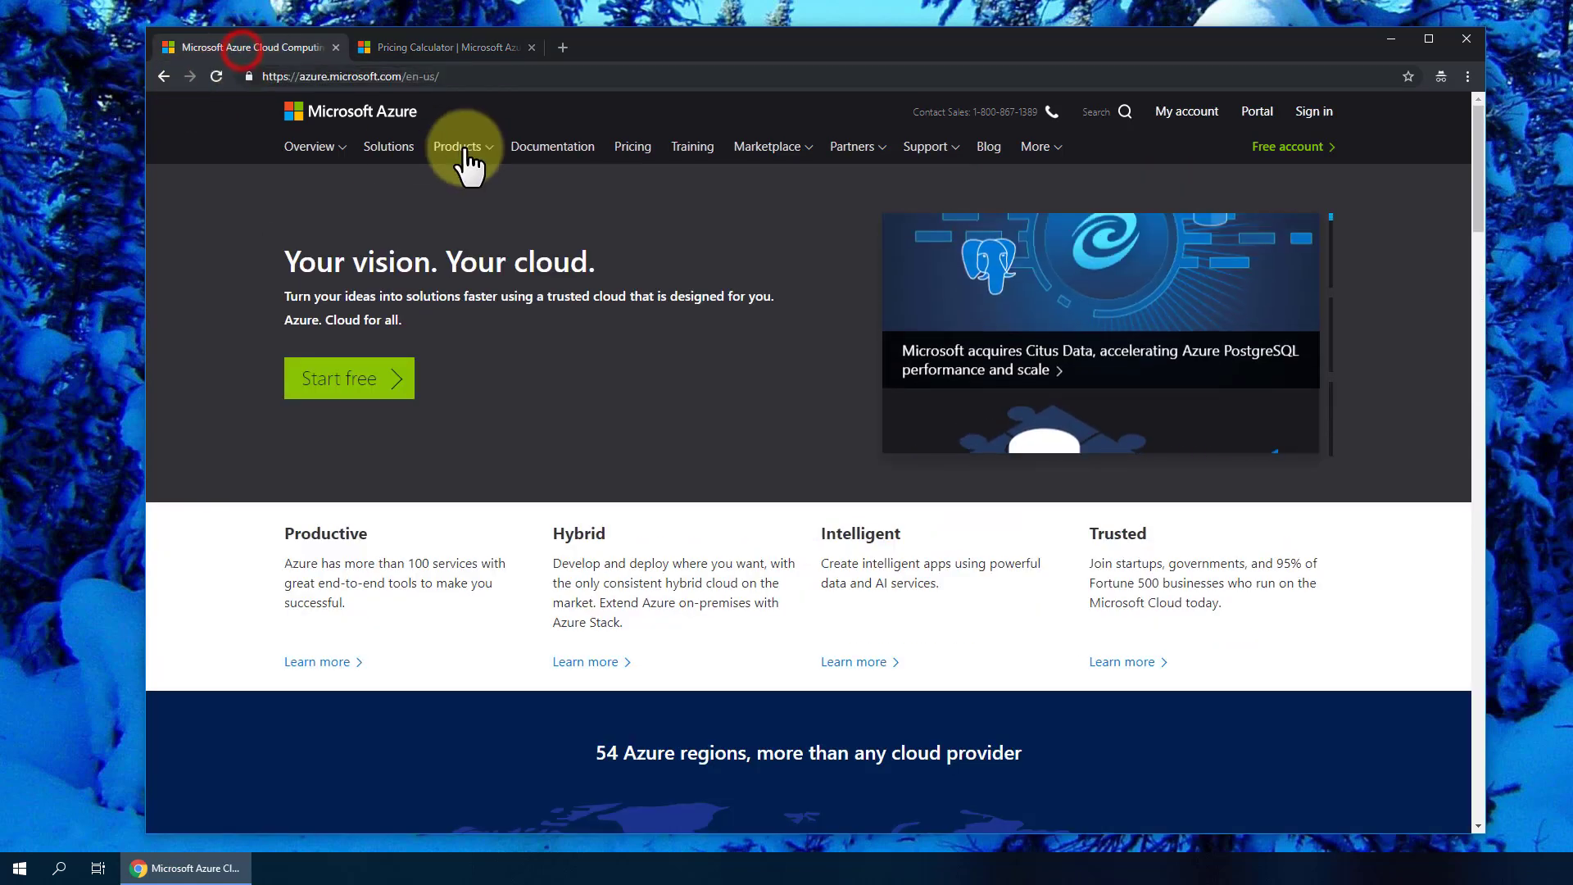
left_click(479, 78)
type("portal")
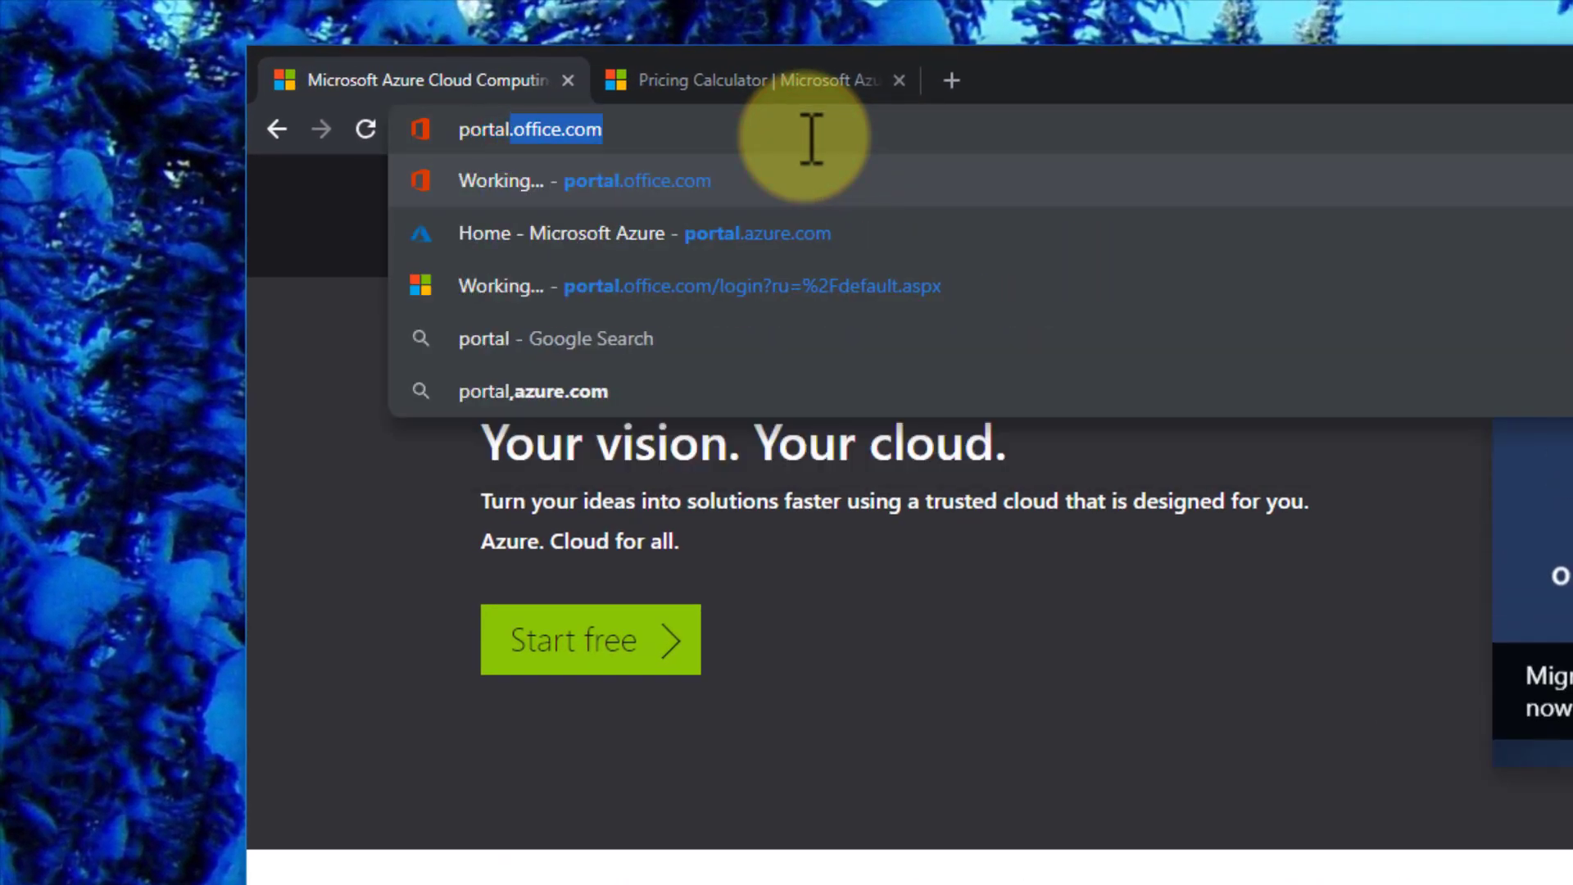
type(".azure")
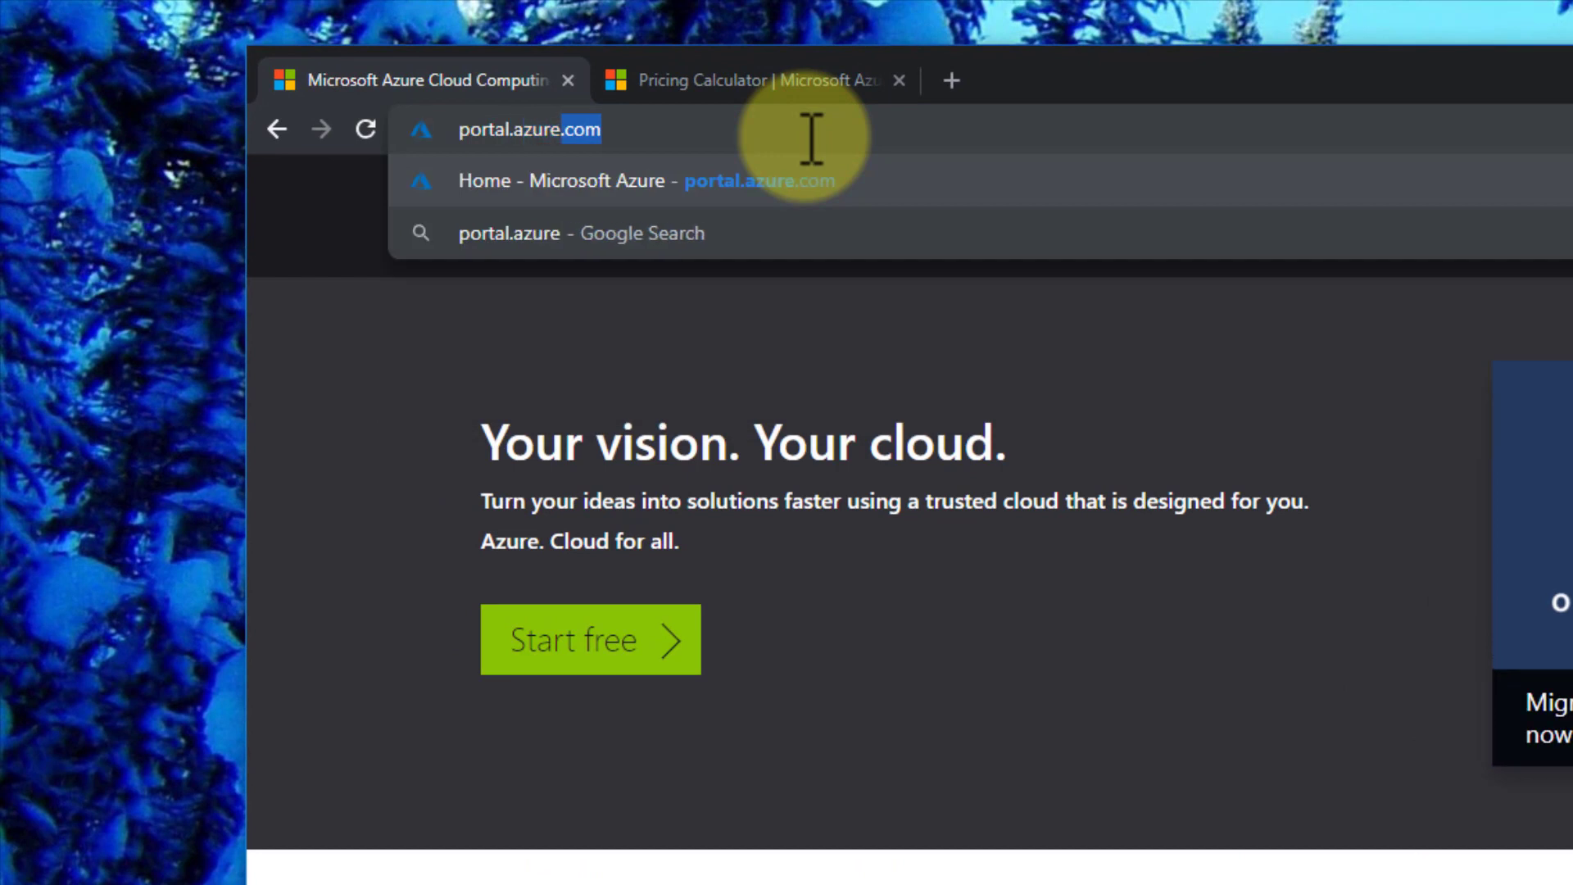
type(".com")
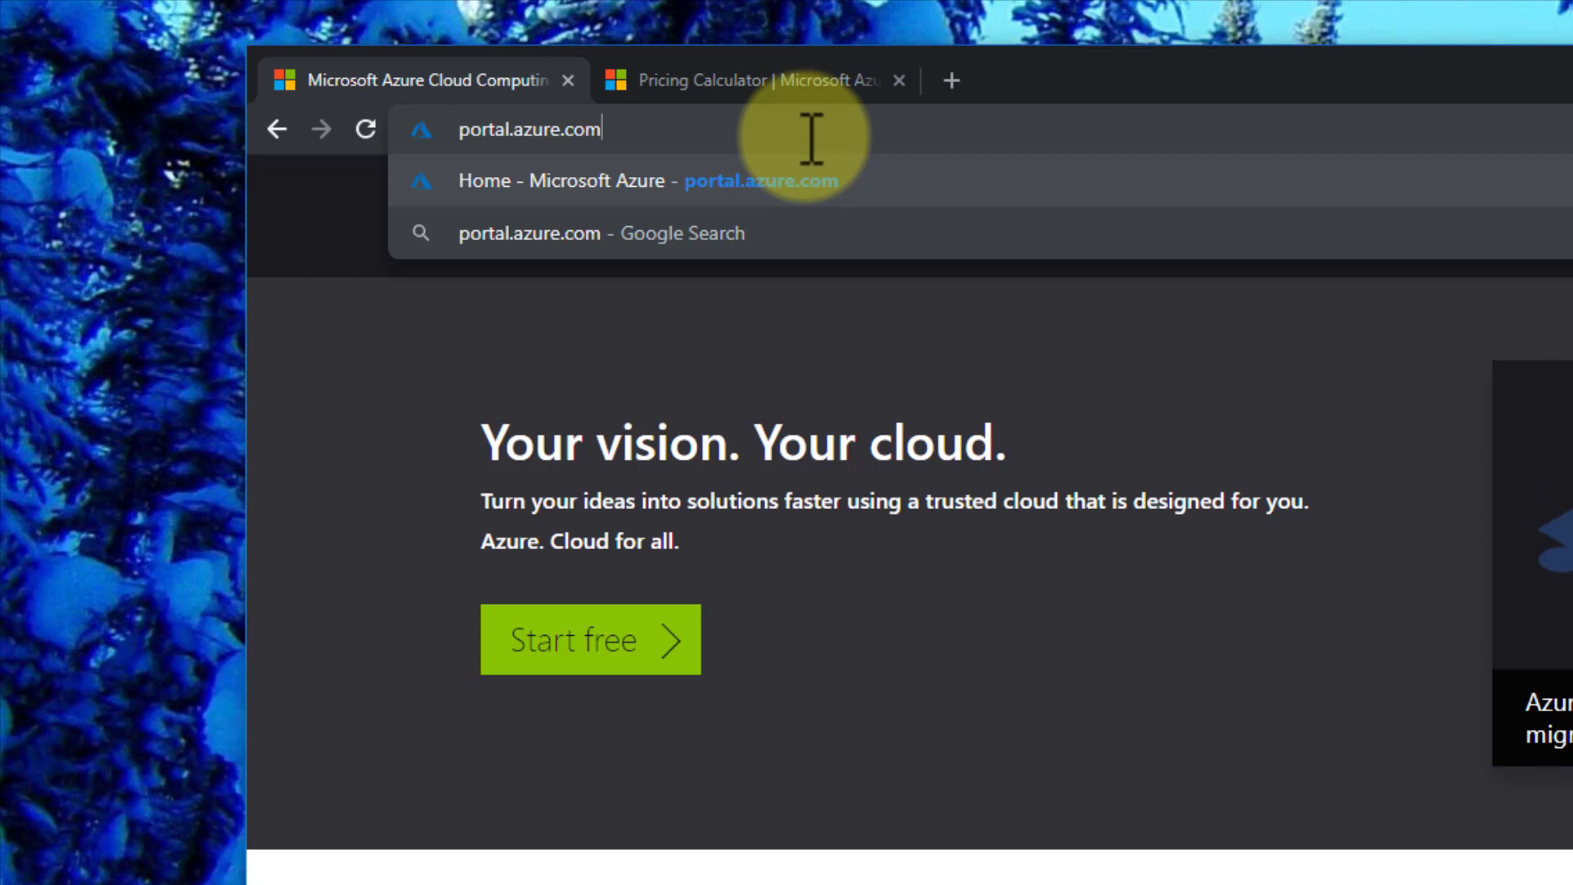
key("shift+Left")
key("ctrl+z")
key("ctrl+z")
key("ctrl+z")
key("ctrl+z")
key("ctrl+z")
key("ctrl+z")
key("ctrl+z")
key("ctrl+z")
key("ctrl+z")
key("ctrl+z")
key("ctrl+z")
key("ctrl+z")
key("ctrl+z")
key("ctrl+z")
key("ctrl+z")
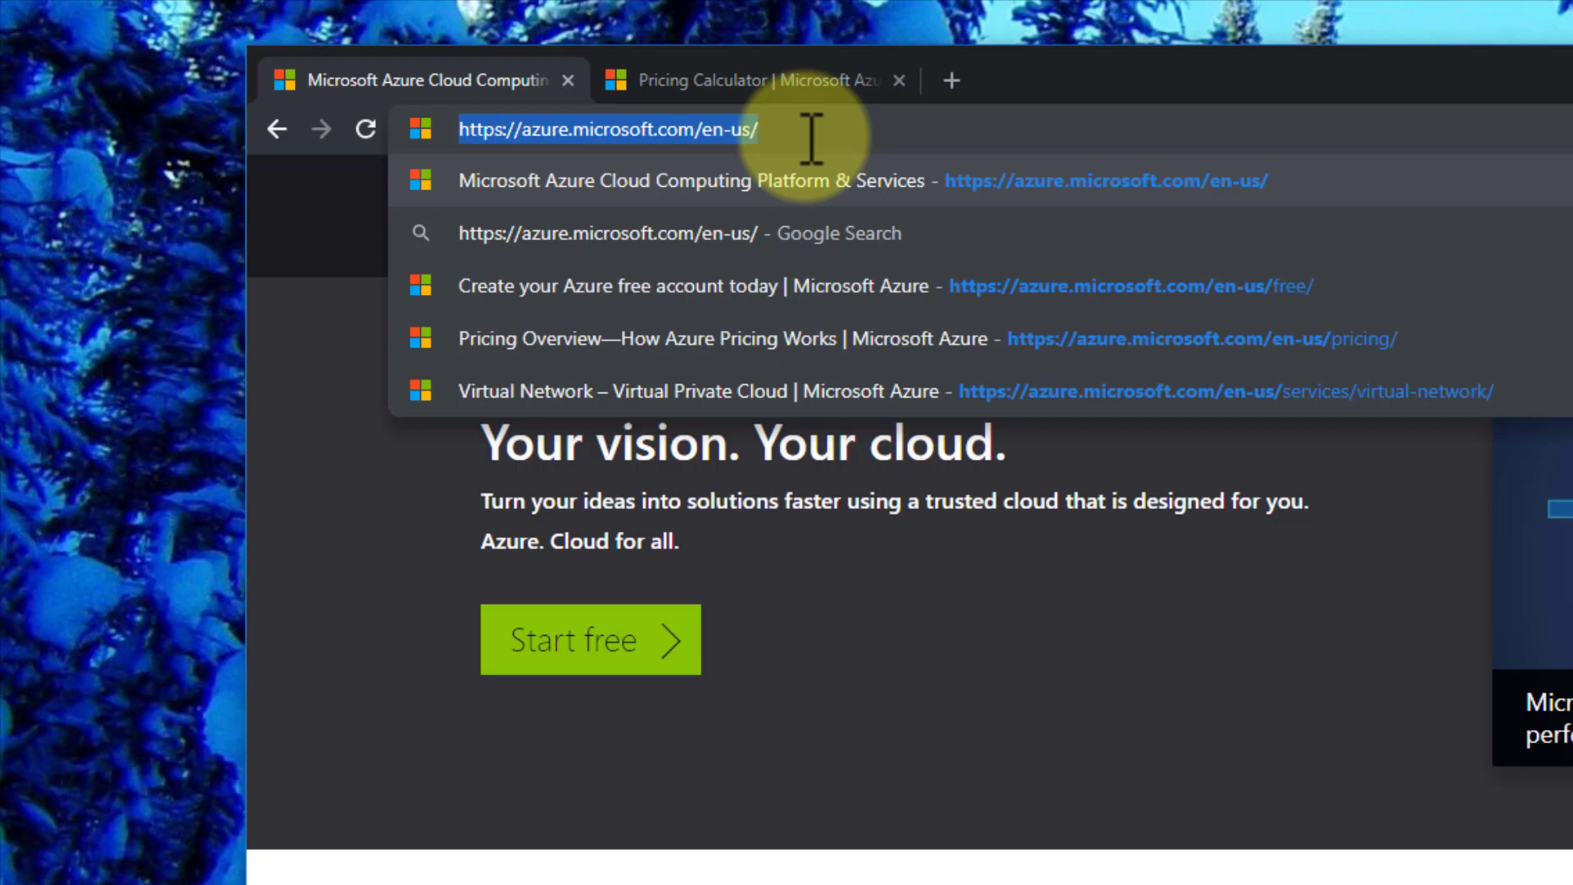
type("portal.azure.com")
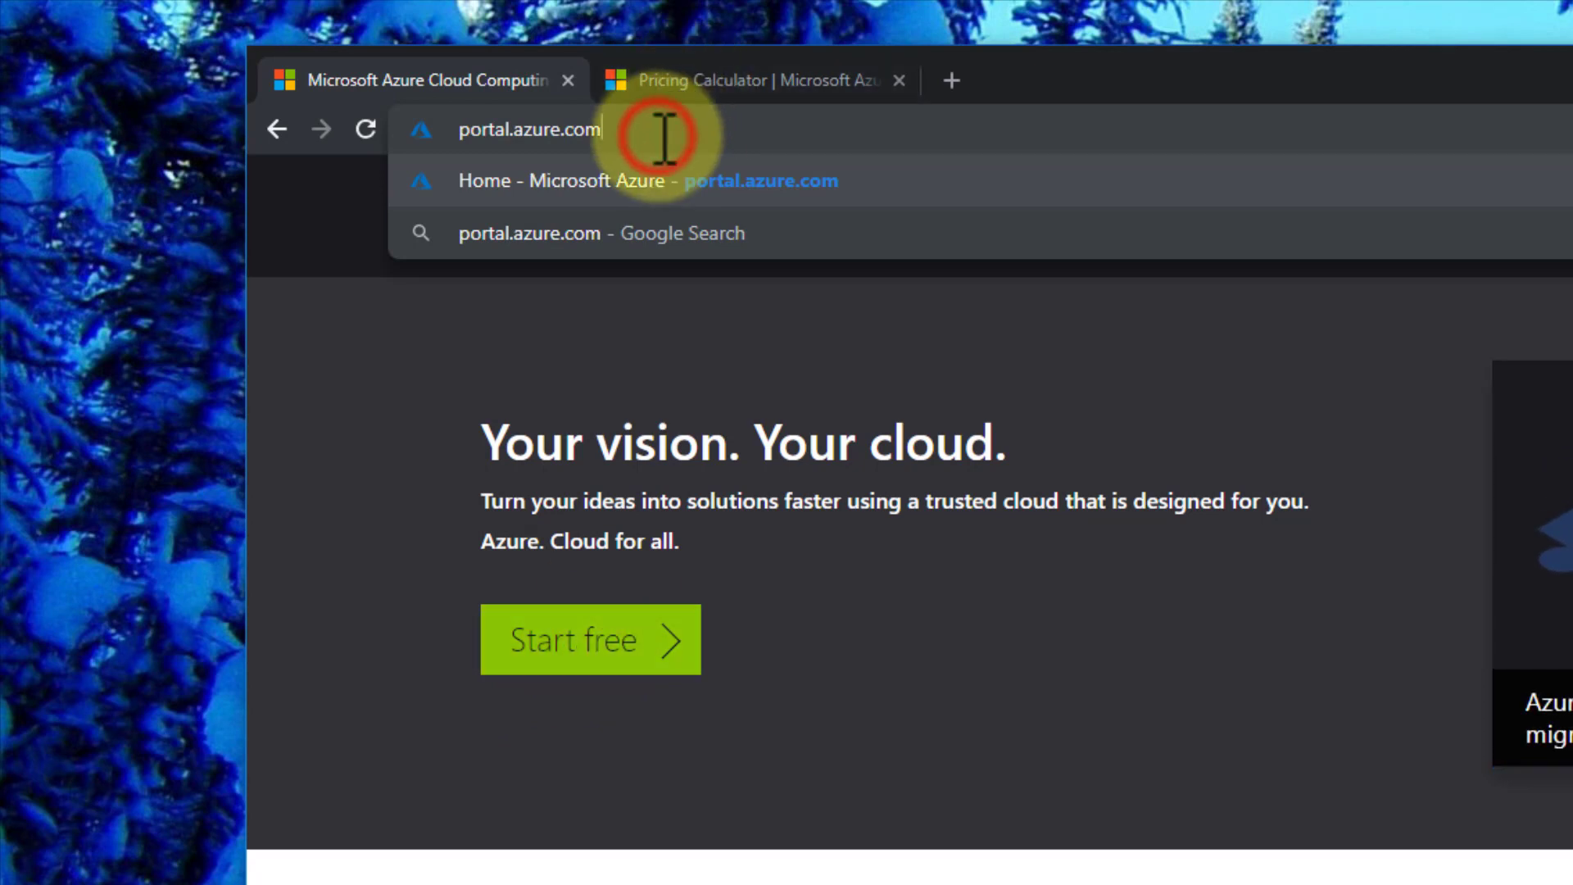
key("Return")
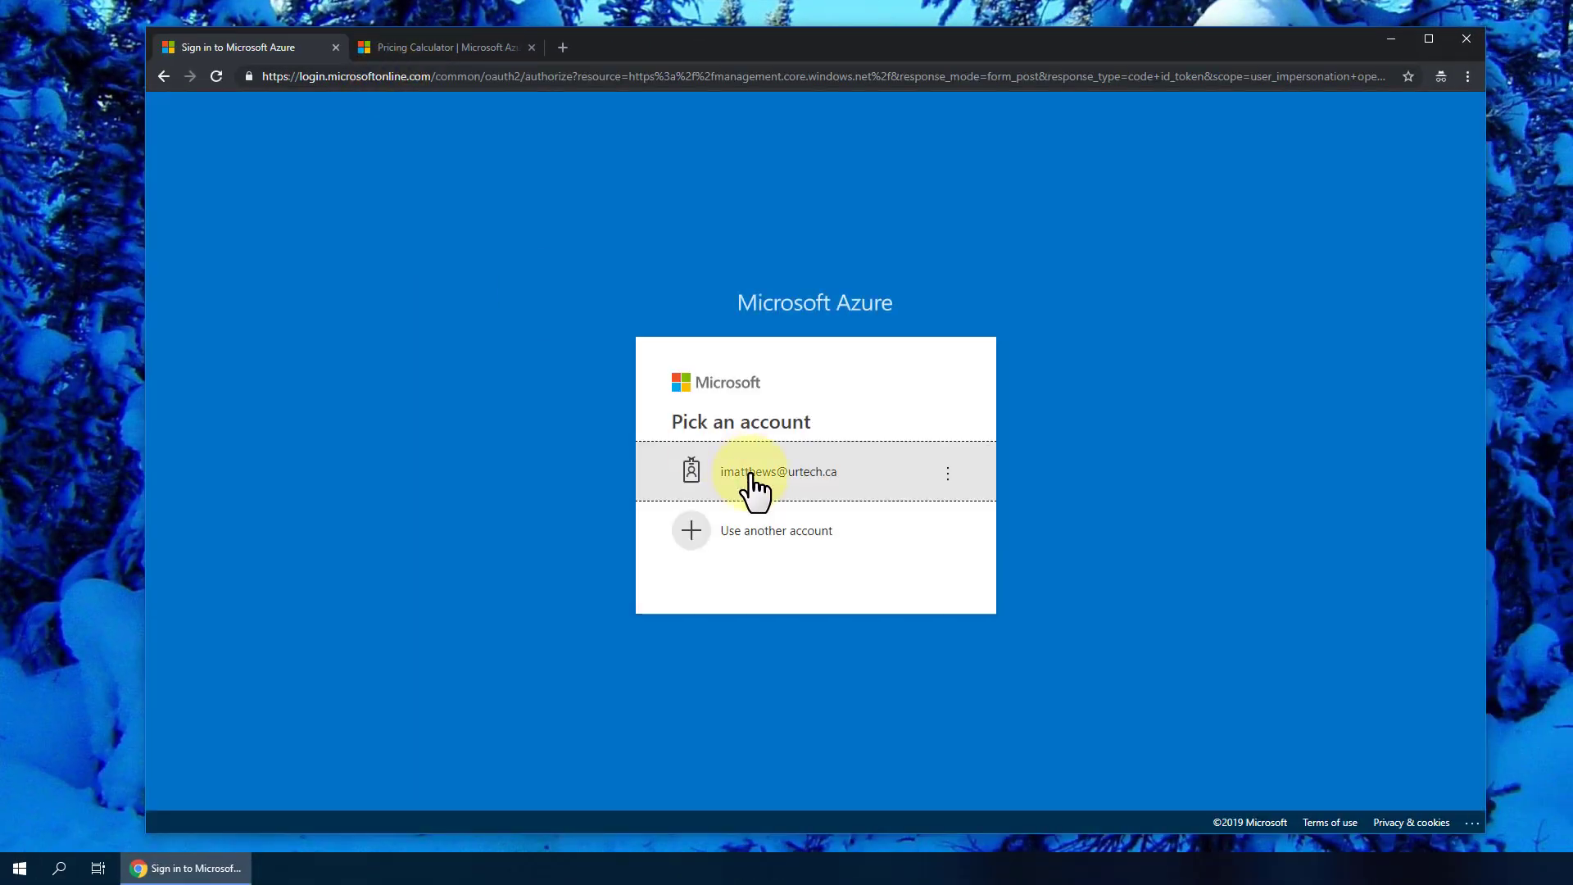
- Sign in with the existing account and its password, then maximise the browser window
left_click(791, 471)
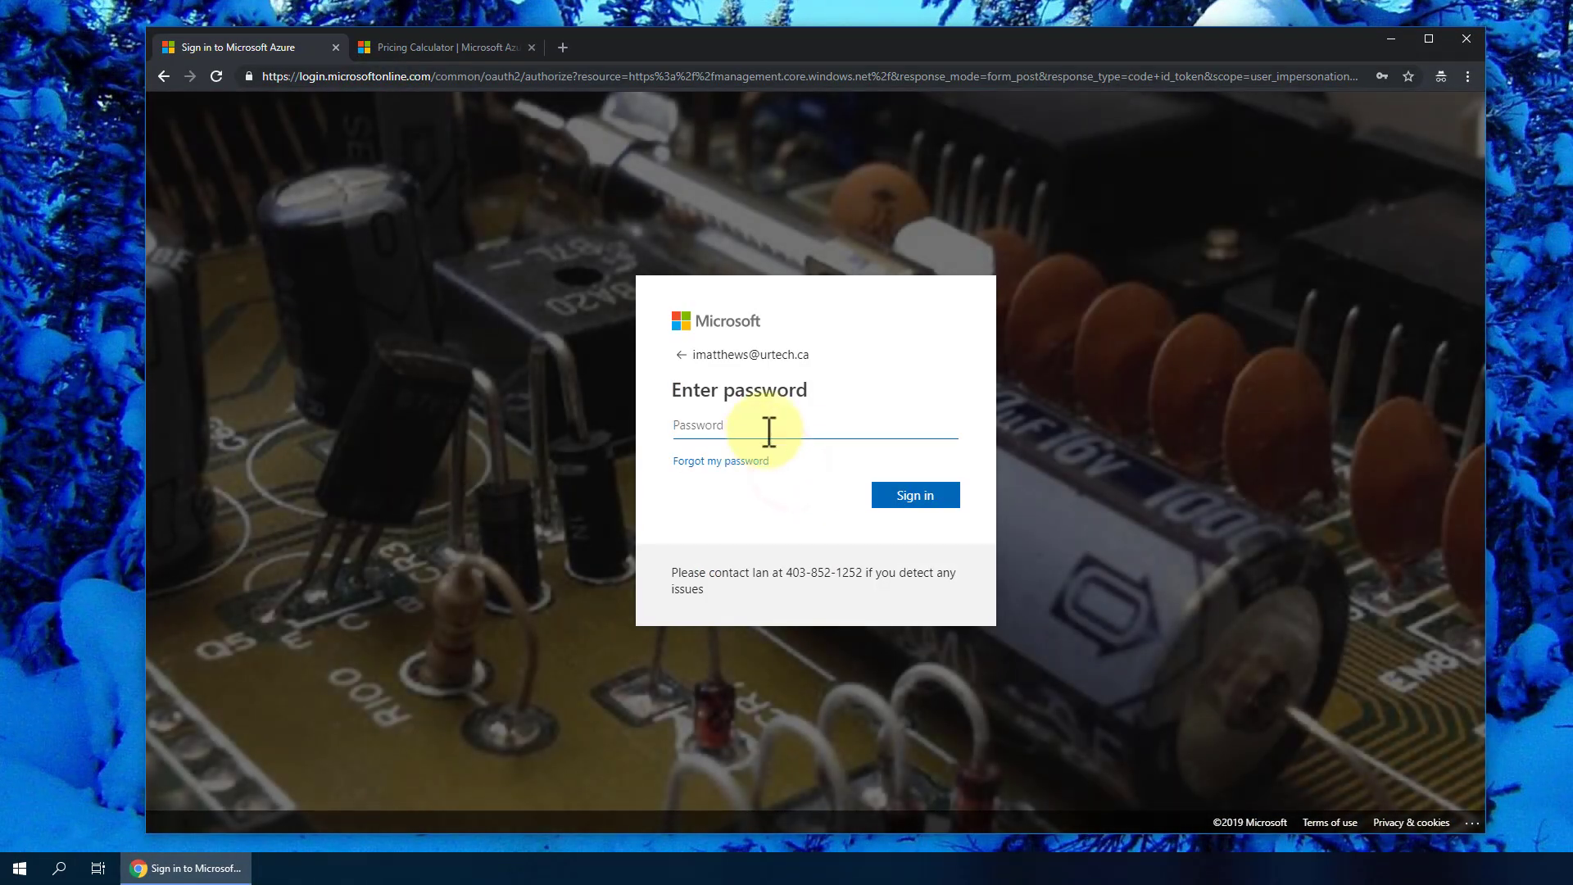
left_click(905, 502)
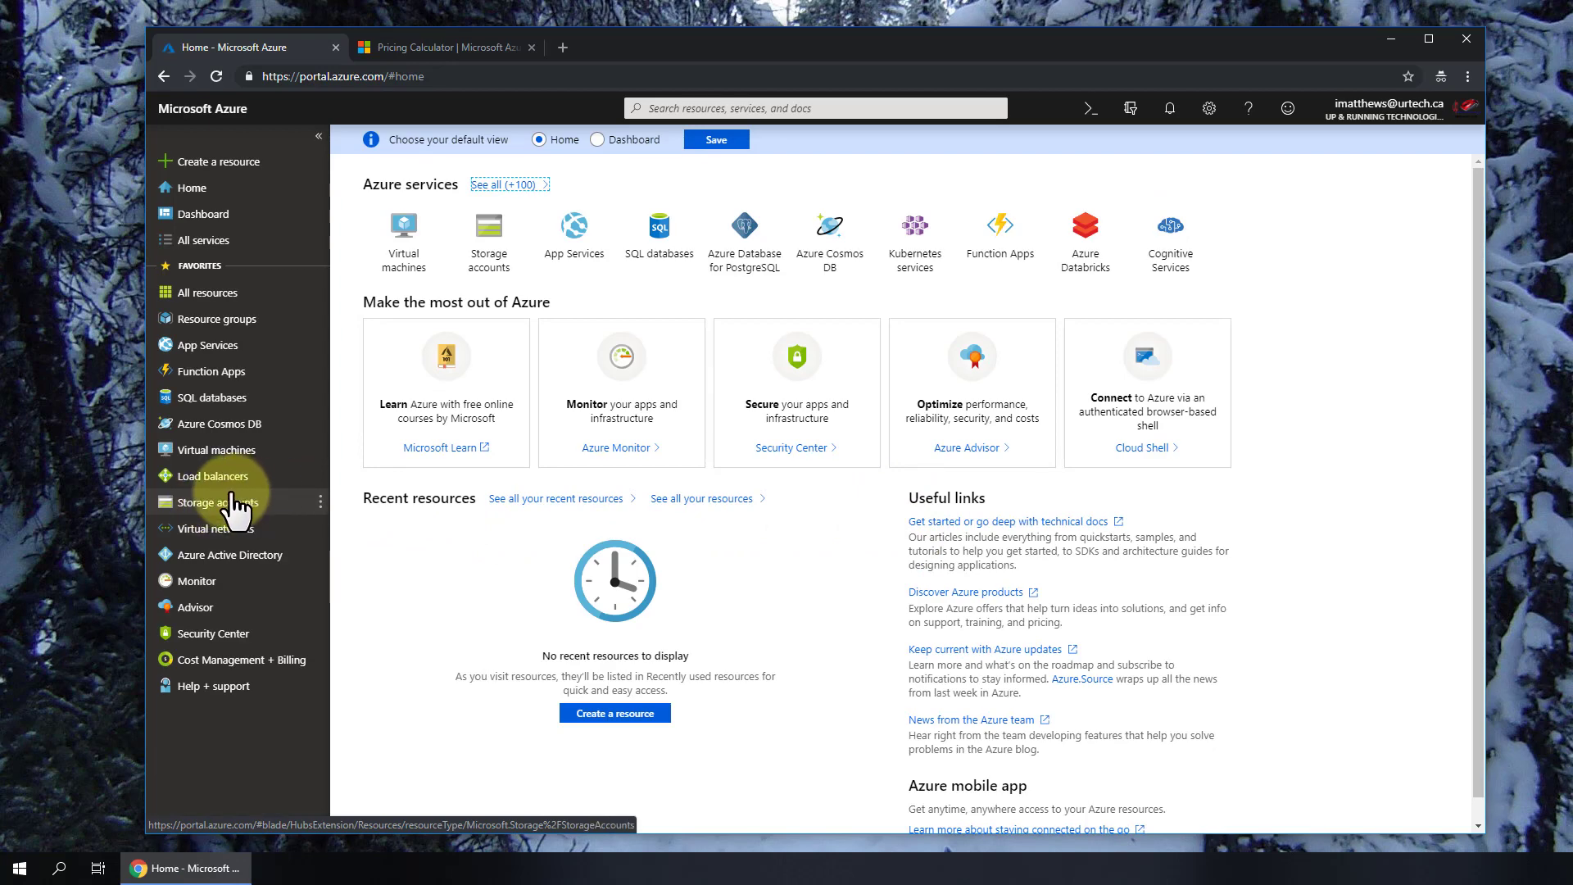
double_click(851, 46)
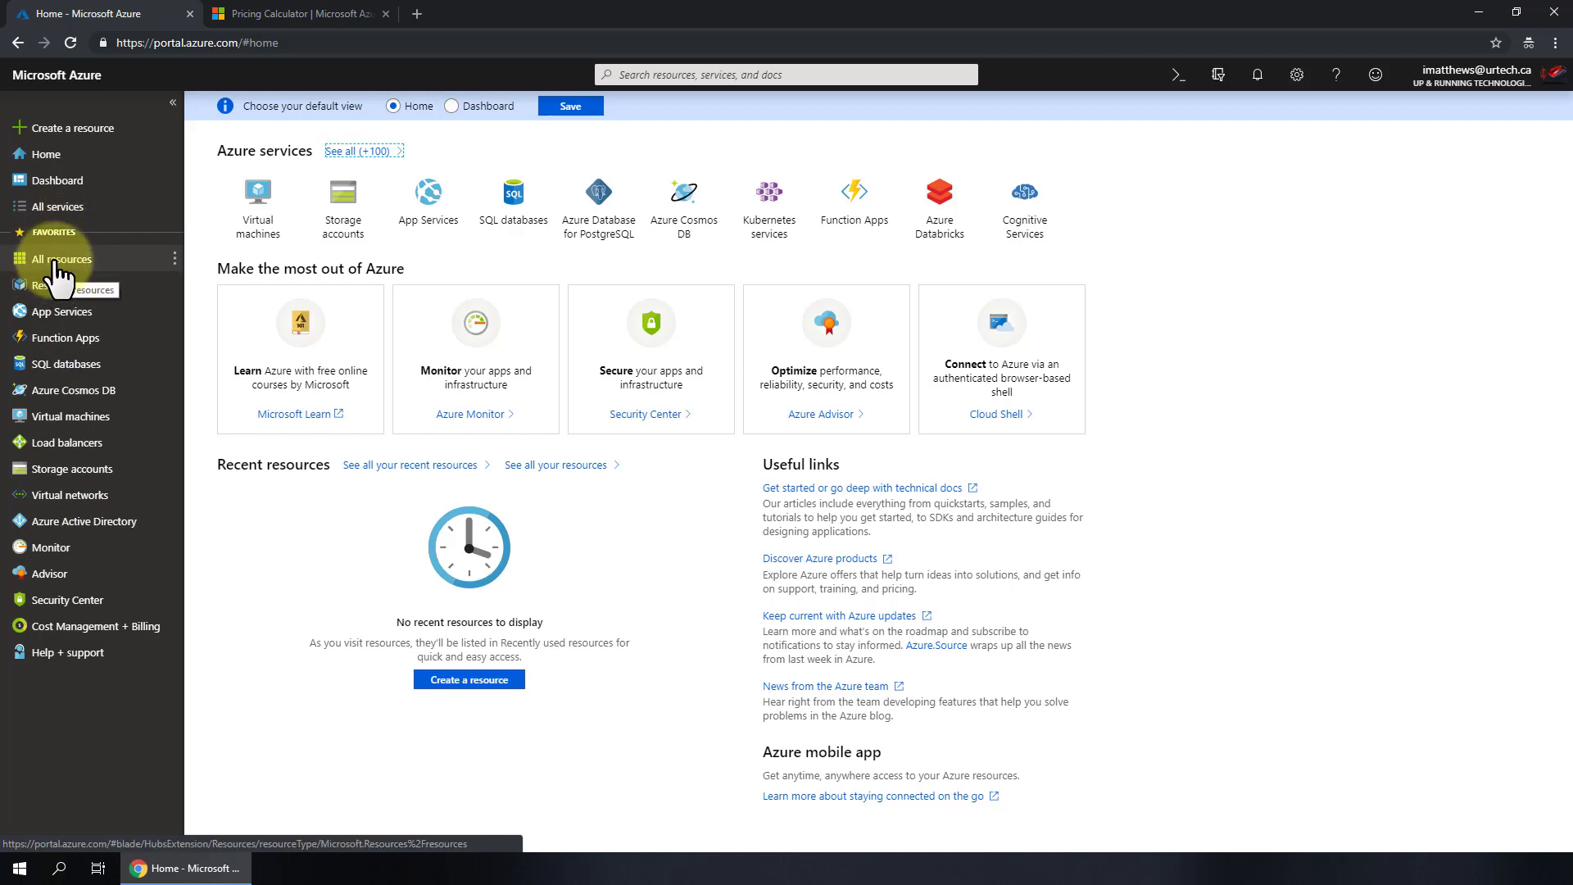
- Favourite Storage Sync Services from All services, then open the empty Storage accounts list
left_click(56, 207)
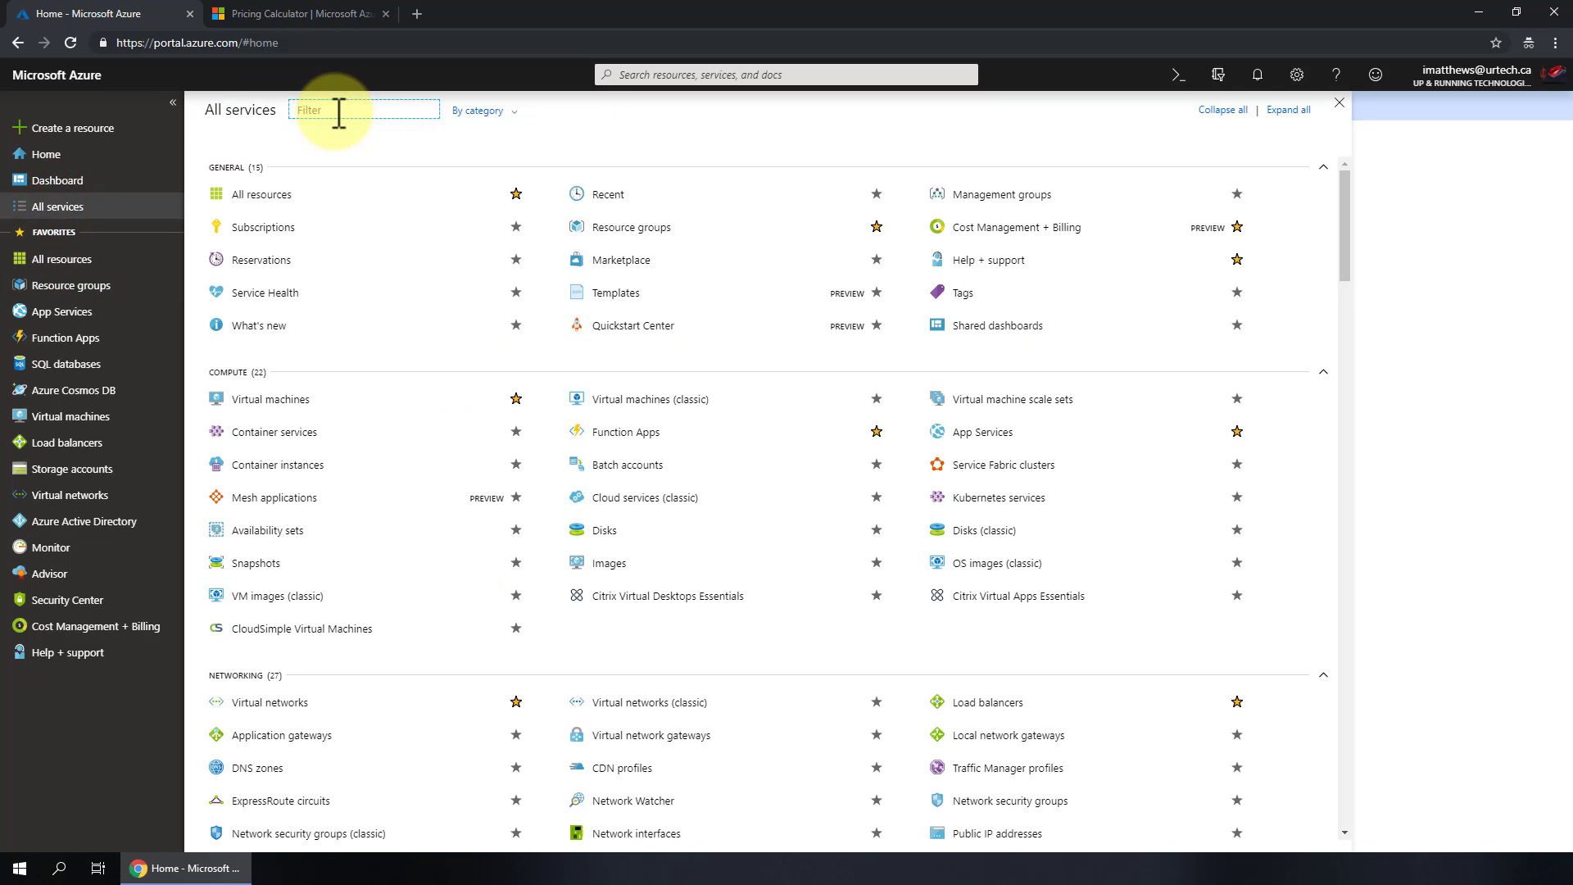
type("sync")
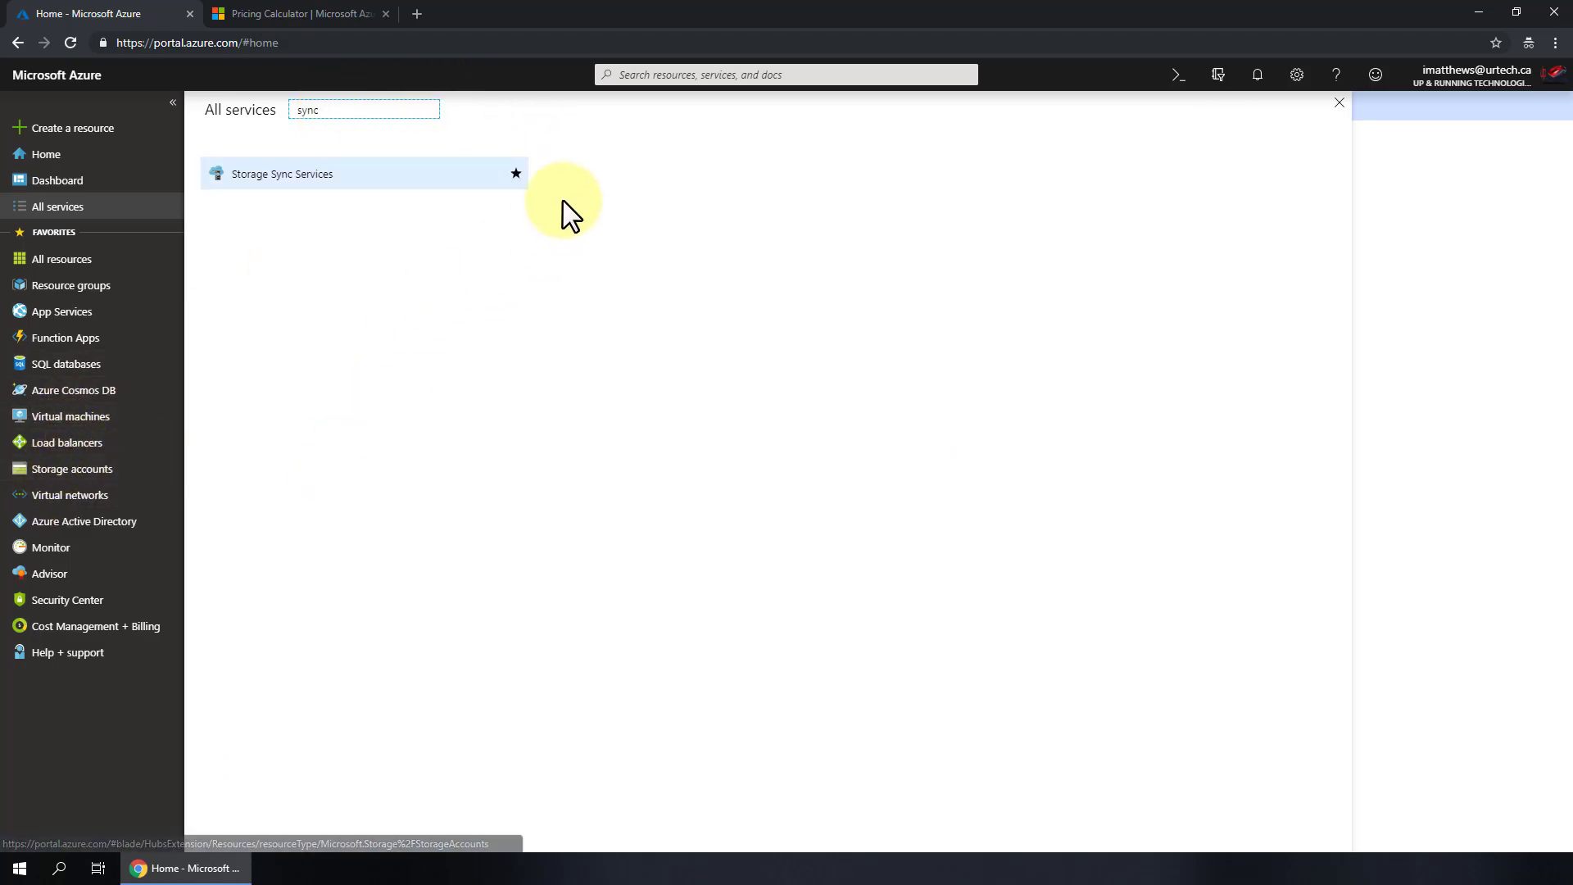
left_click(516, 174)
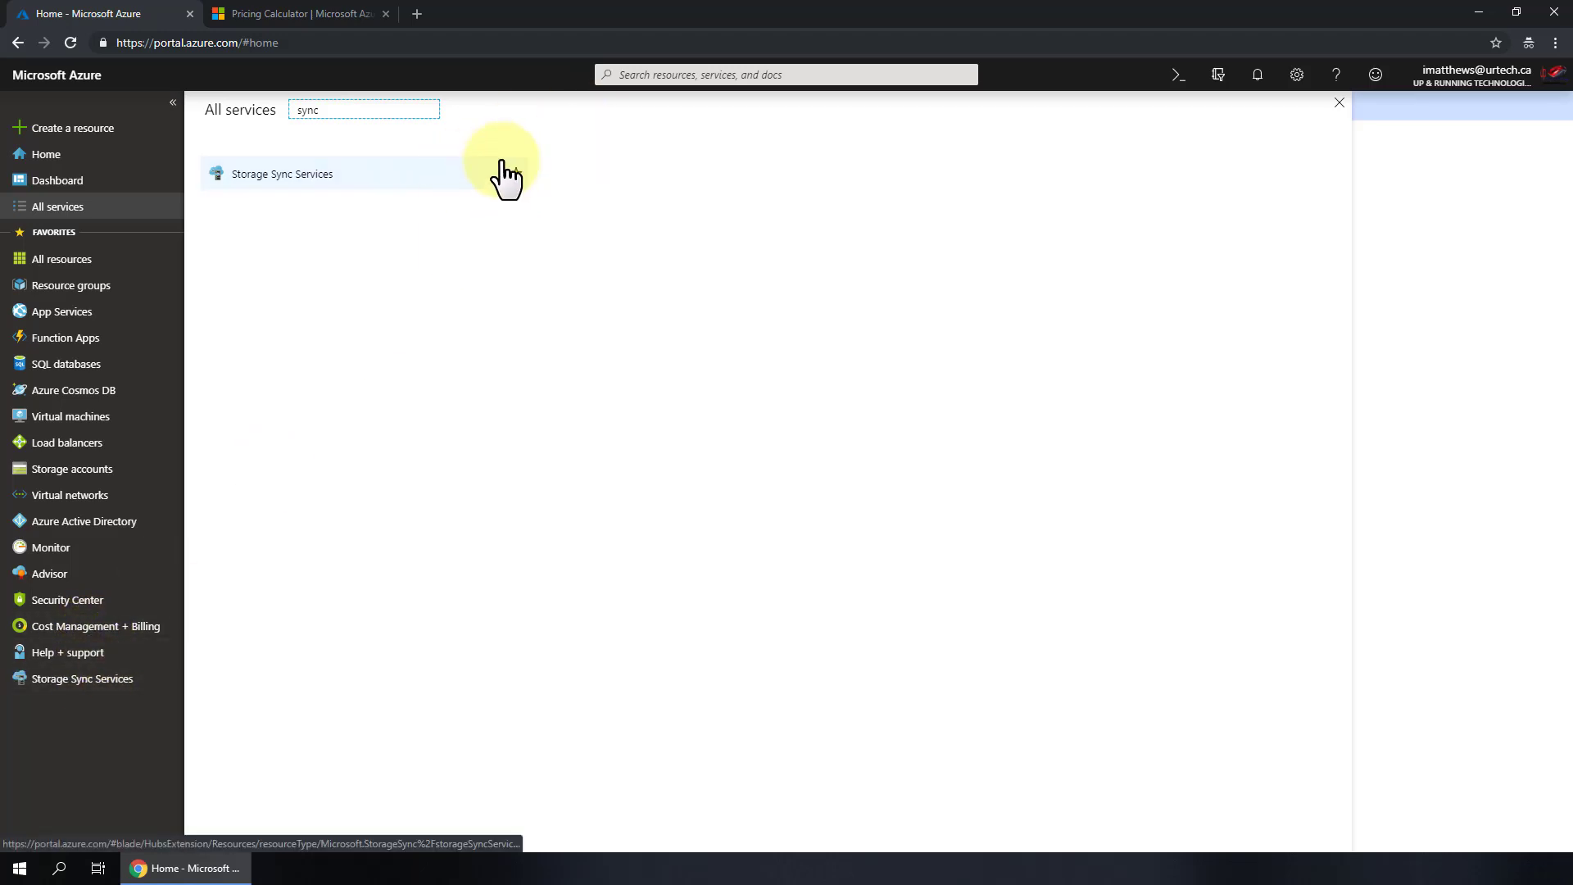
left_click(520, 177)
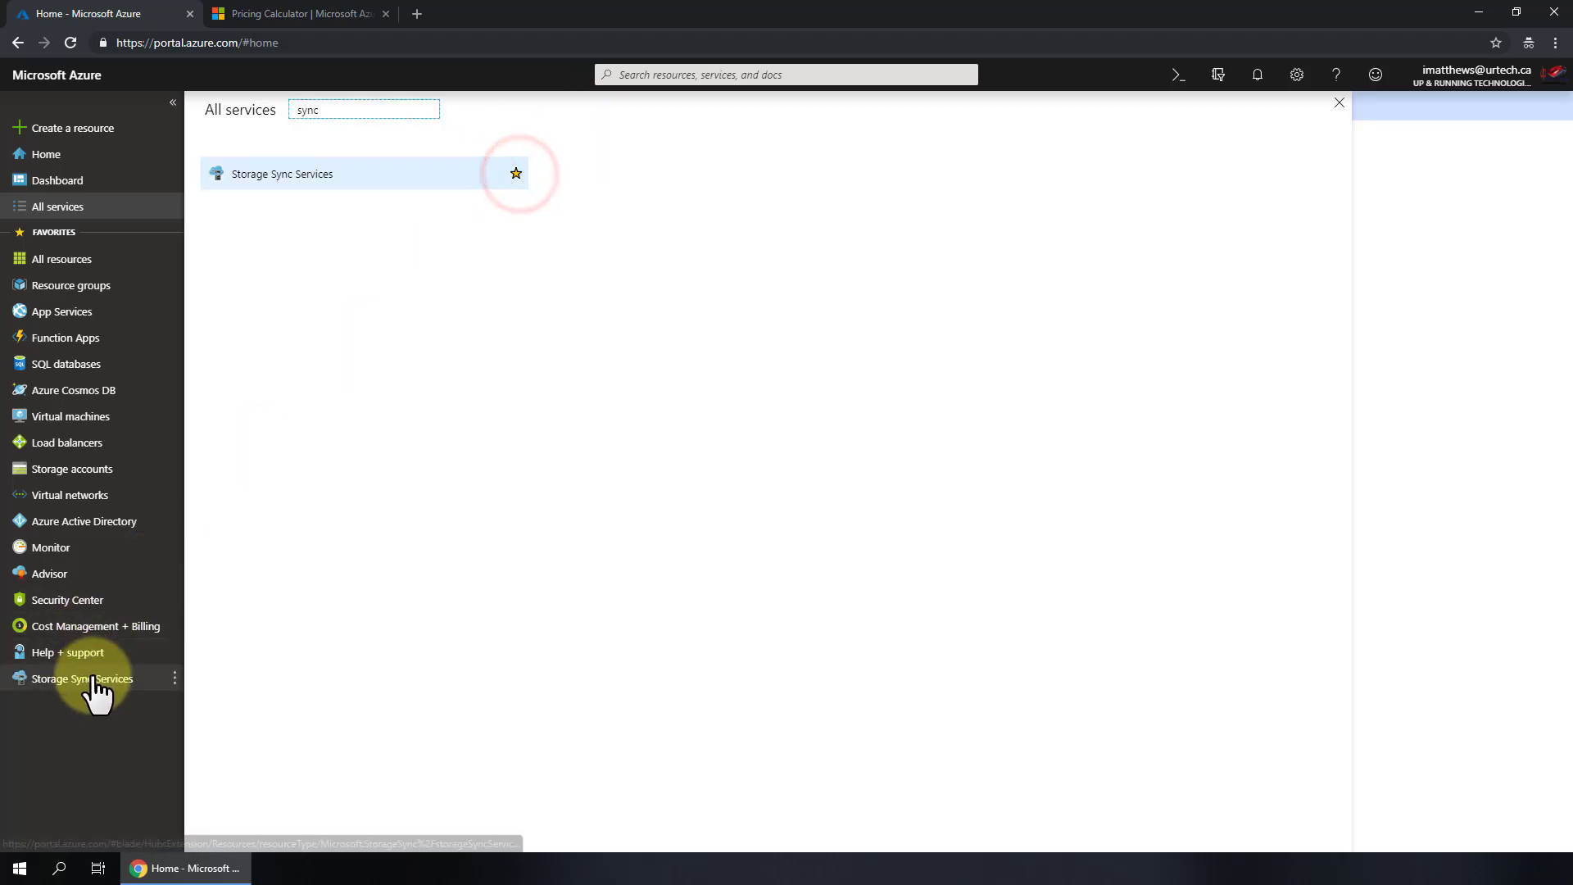
mouse_move(92, 678)
left_mouse_down()
mouse_move(117, 392)
mouse_move(71, 456)
mouse_move(71, 656)
mouse_move(106, 691)
left_mouse_up()
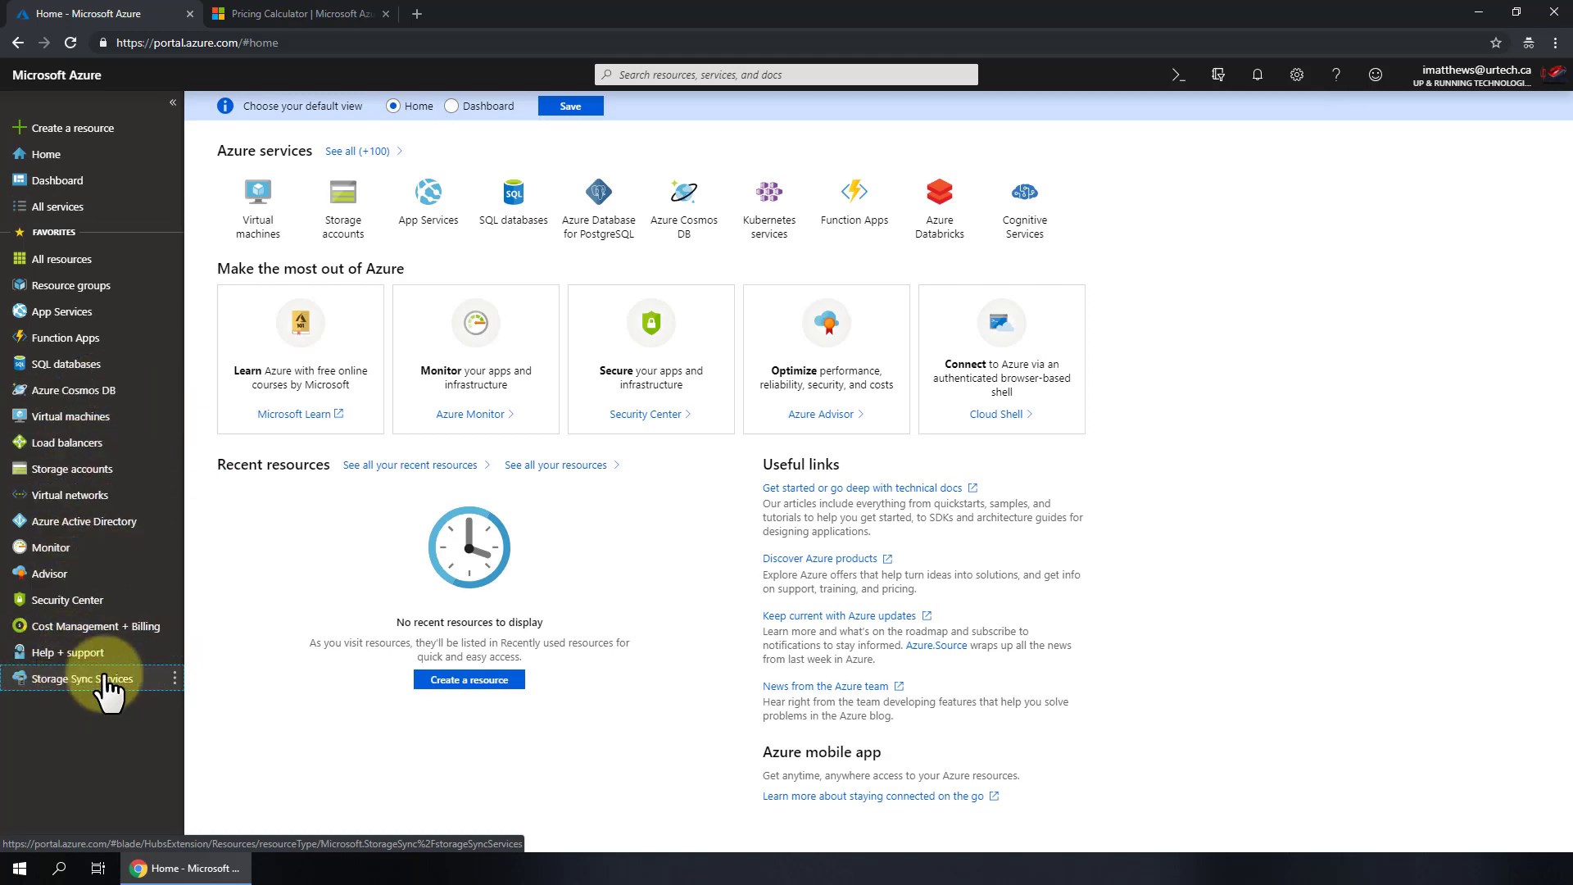
left_click(123, 679)
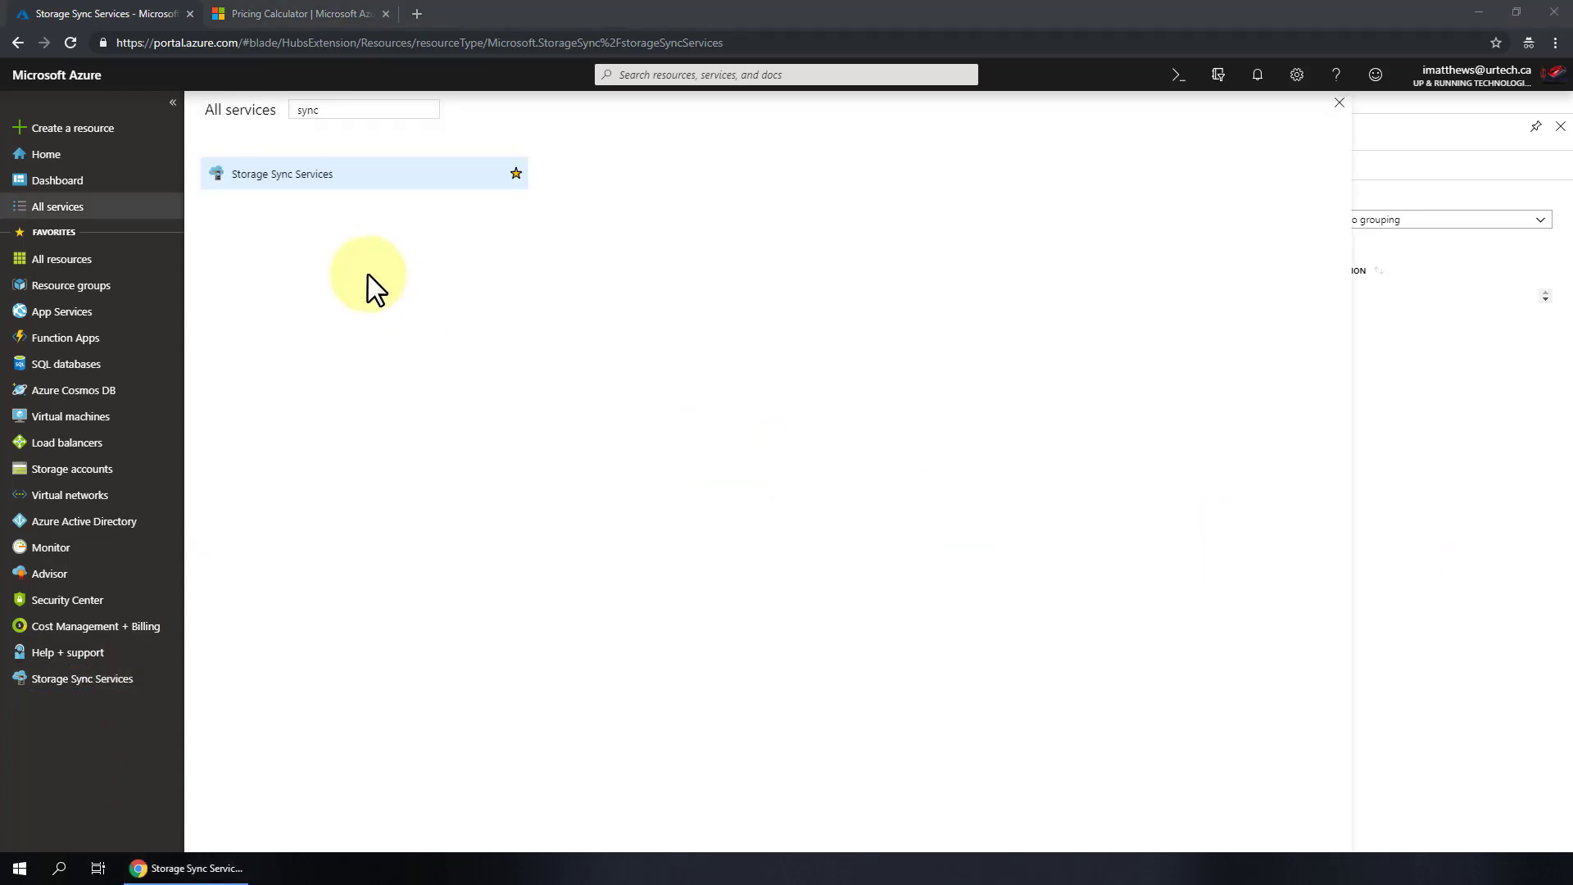
left_click(515, 173)
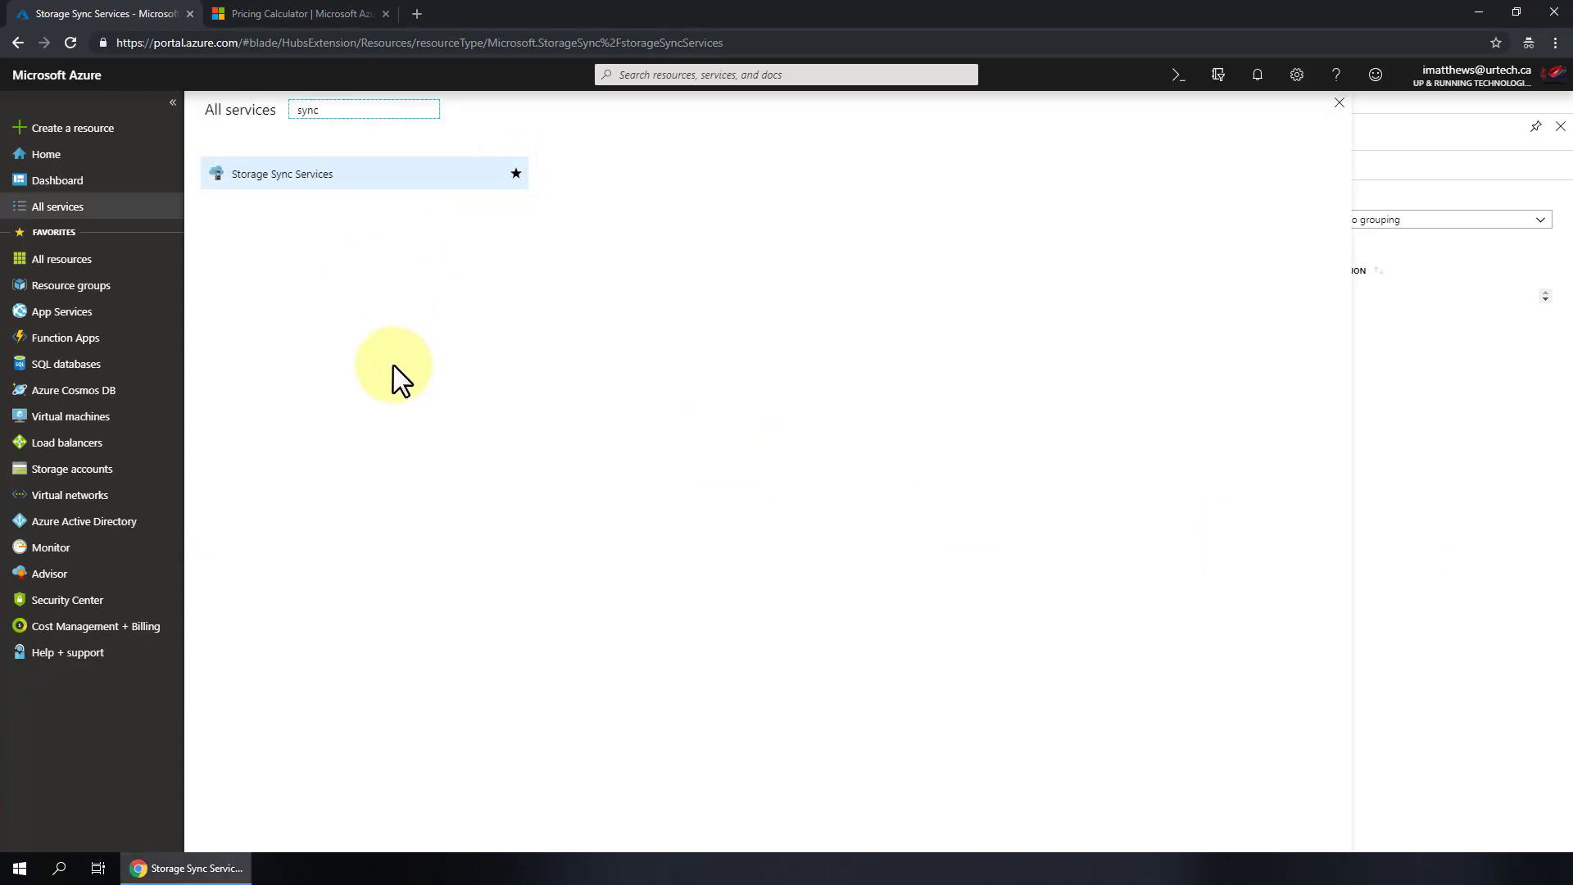
left_click(72, 469)
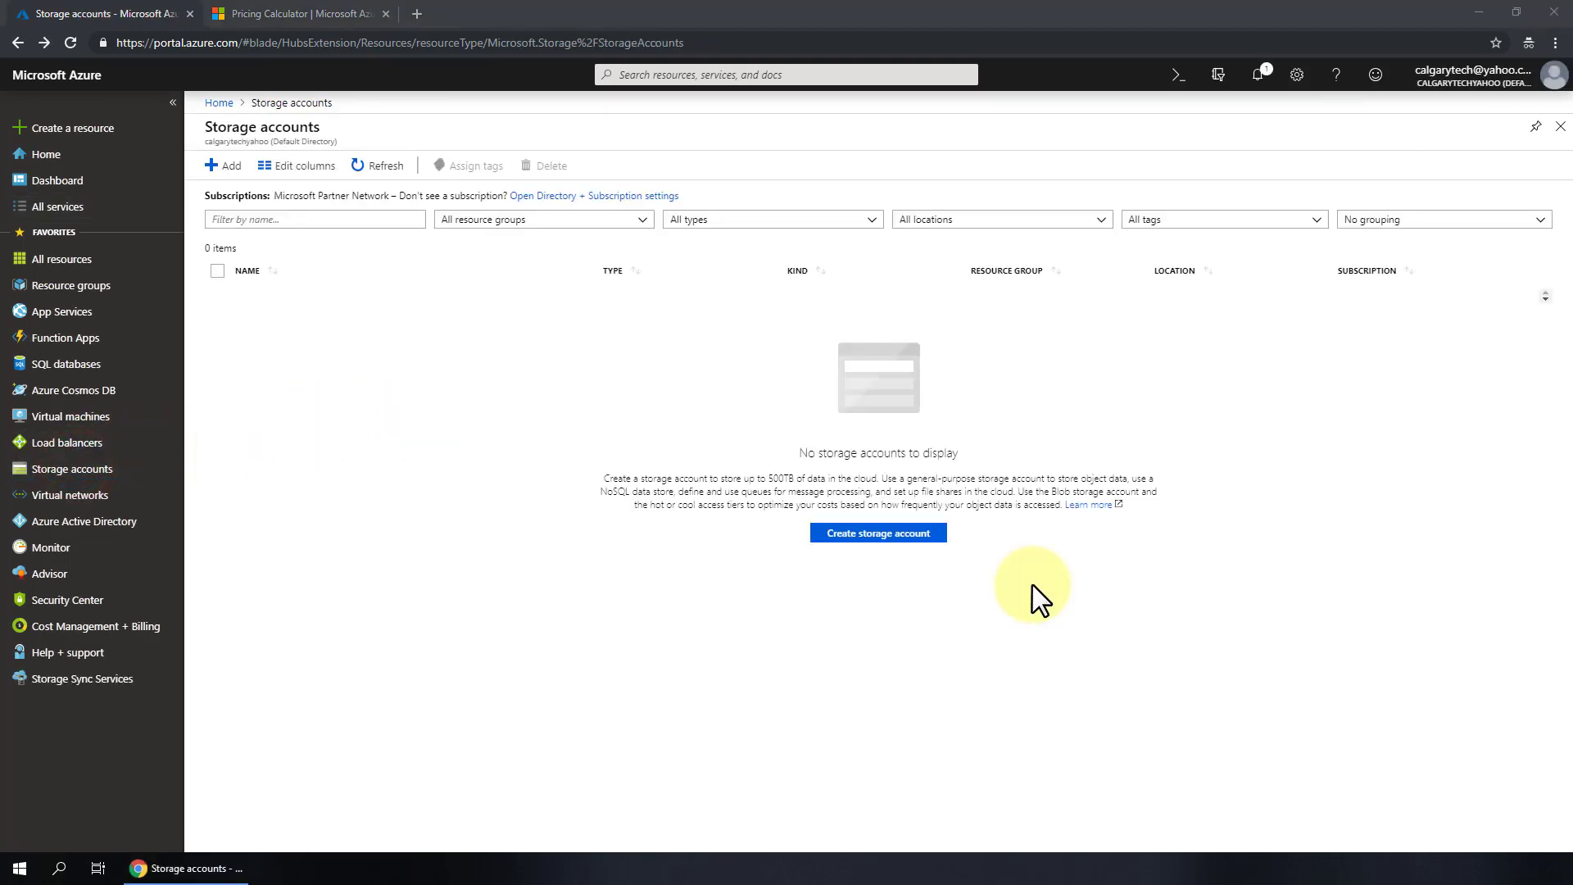
- Open the Create storage account form and confirm Microsoft Partner Network in the Subscription dropdown
left_click(868, 533)
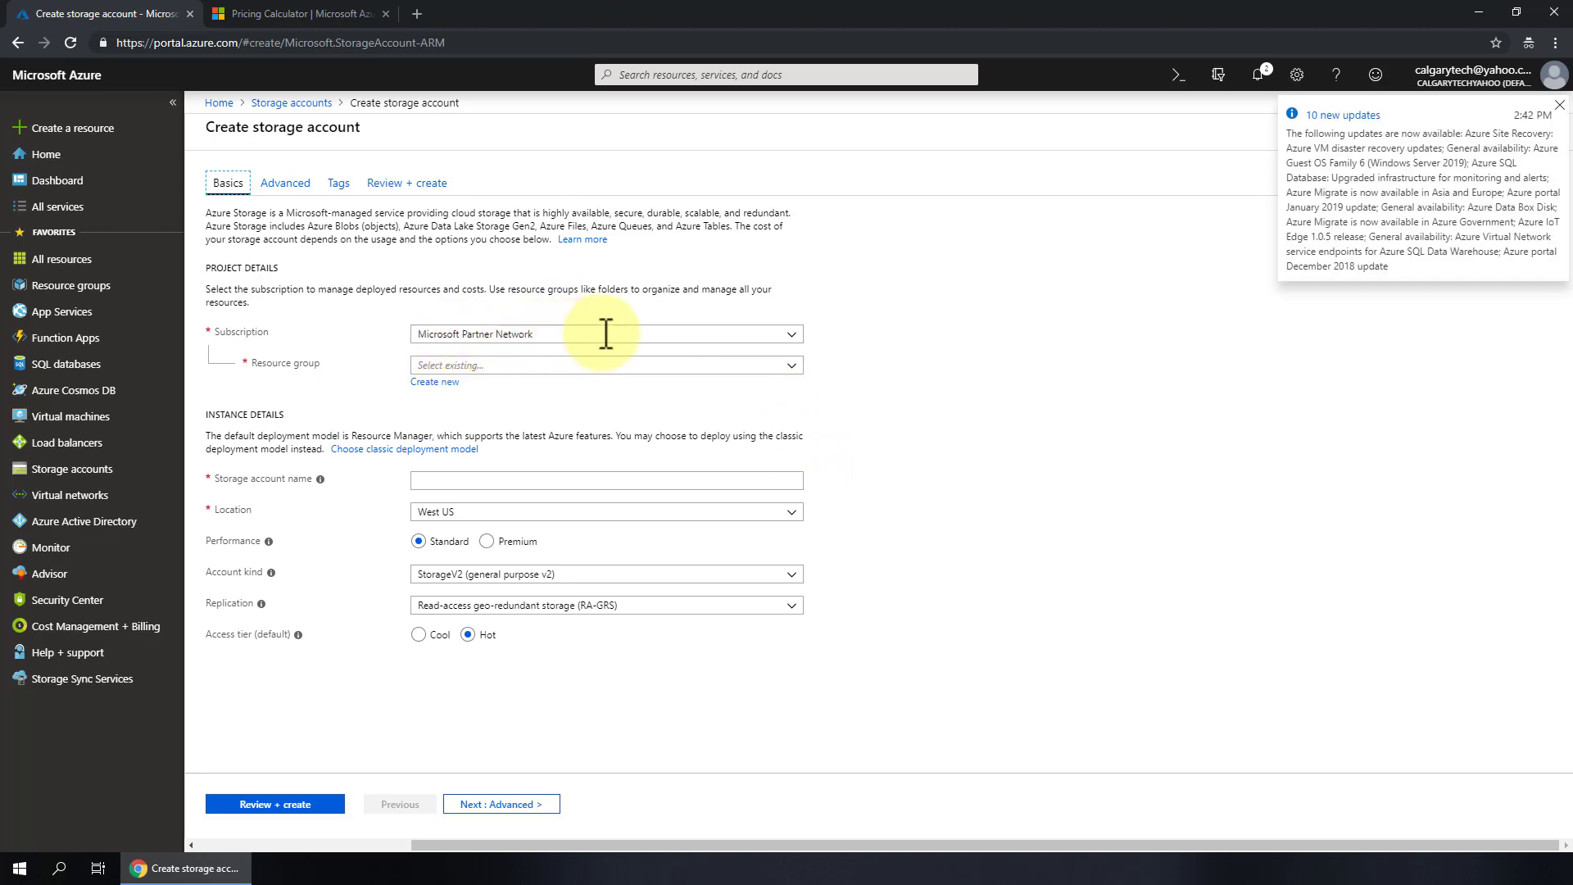
left_click(793, 336)
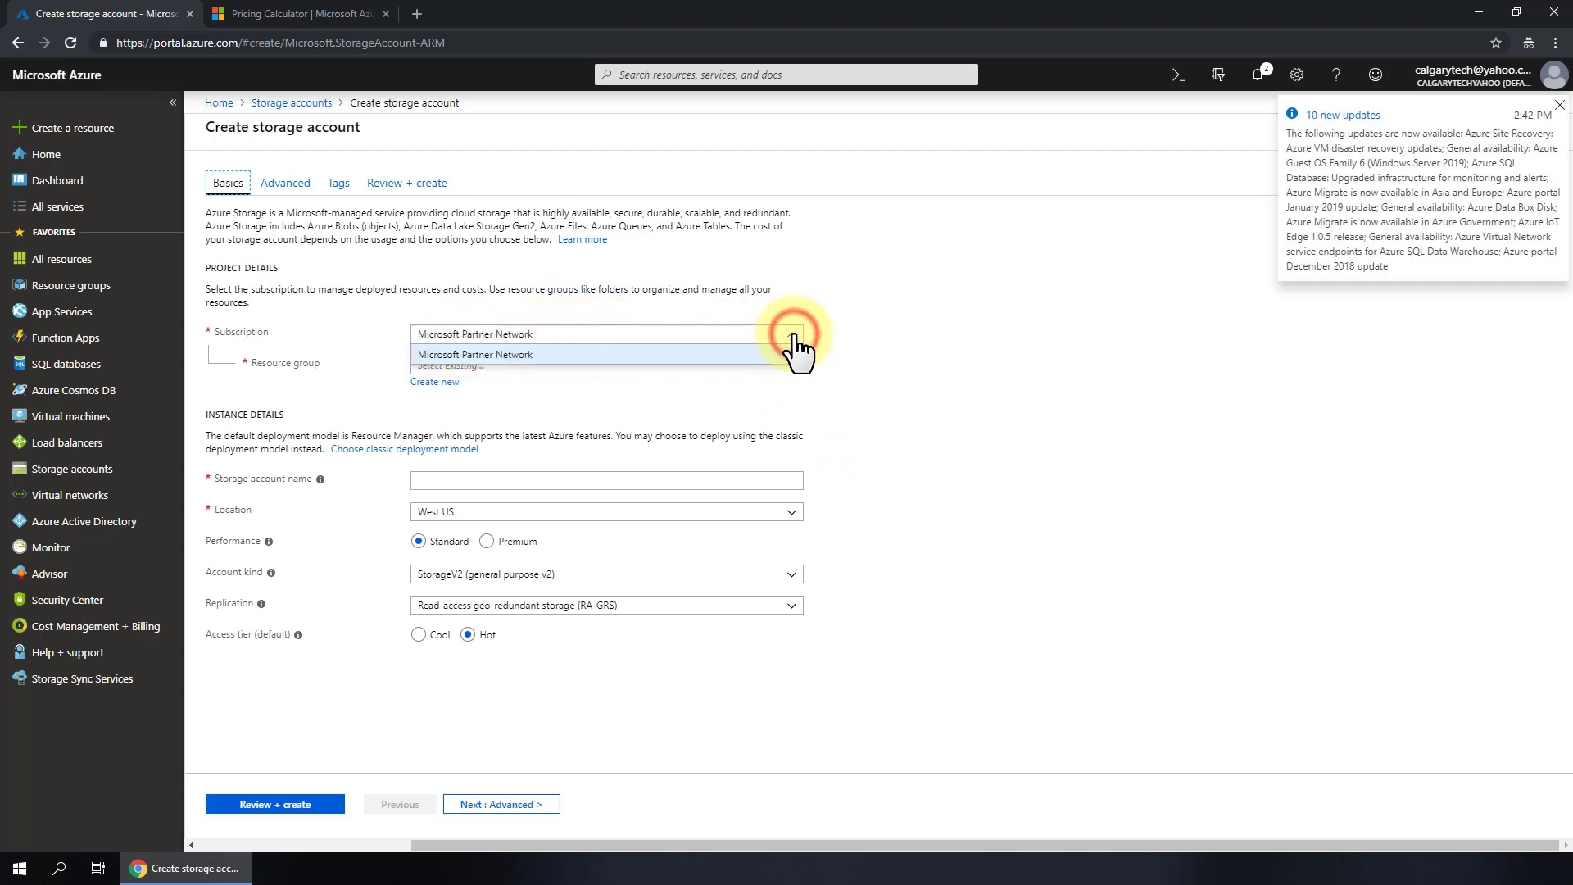
left_click(792, 336)
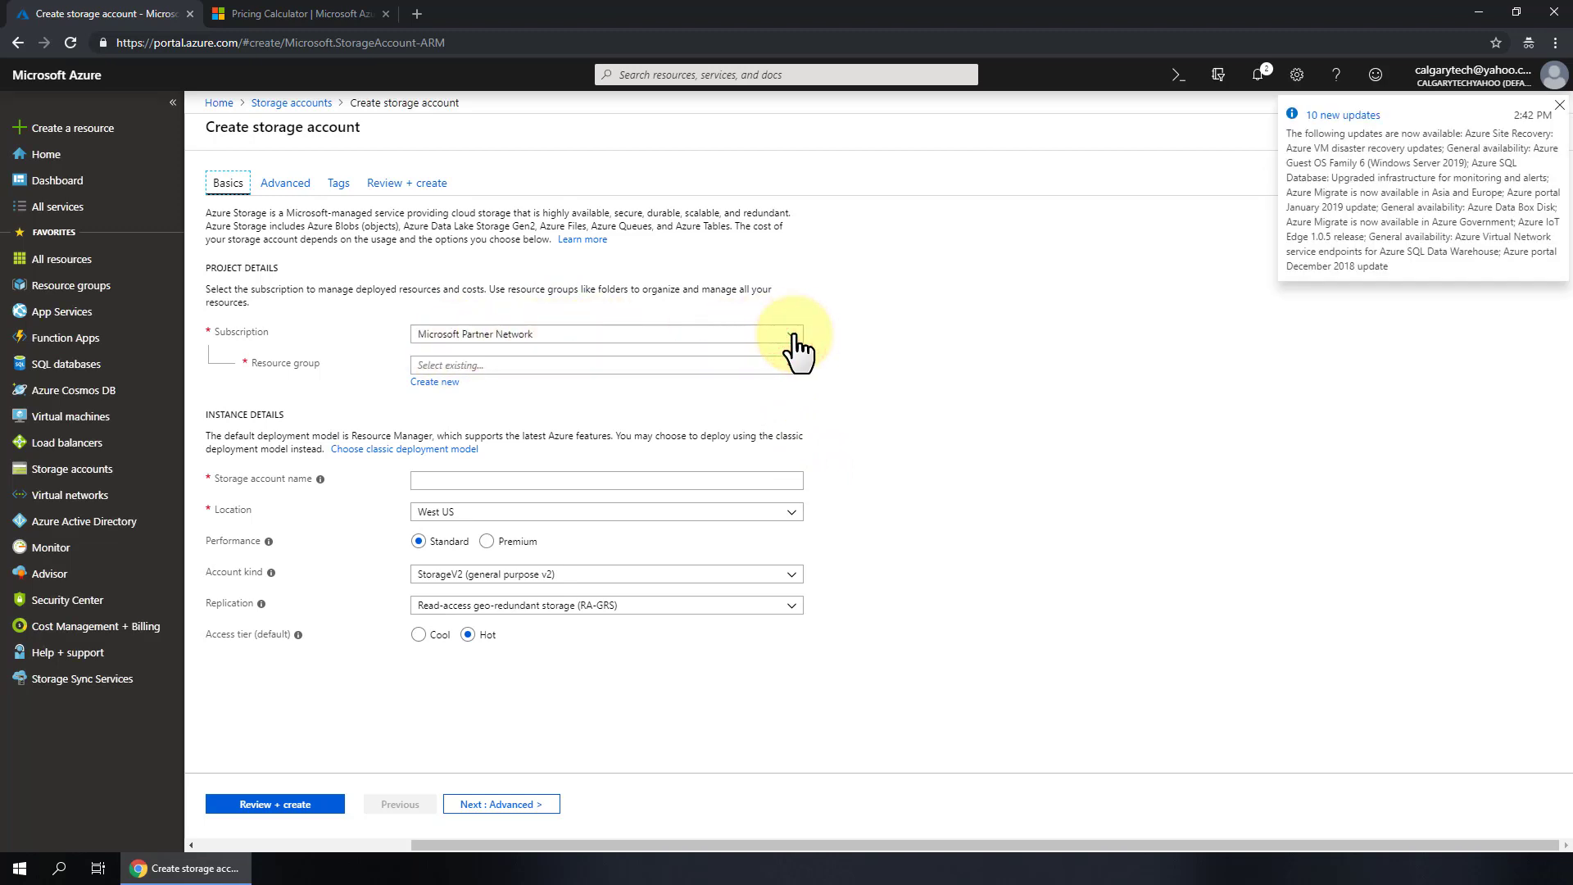
left_click(793, 336)
left_click(848, 334)
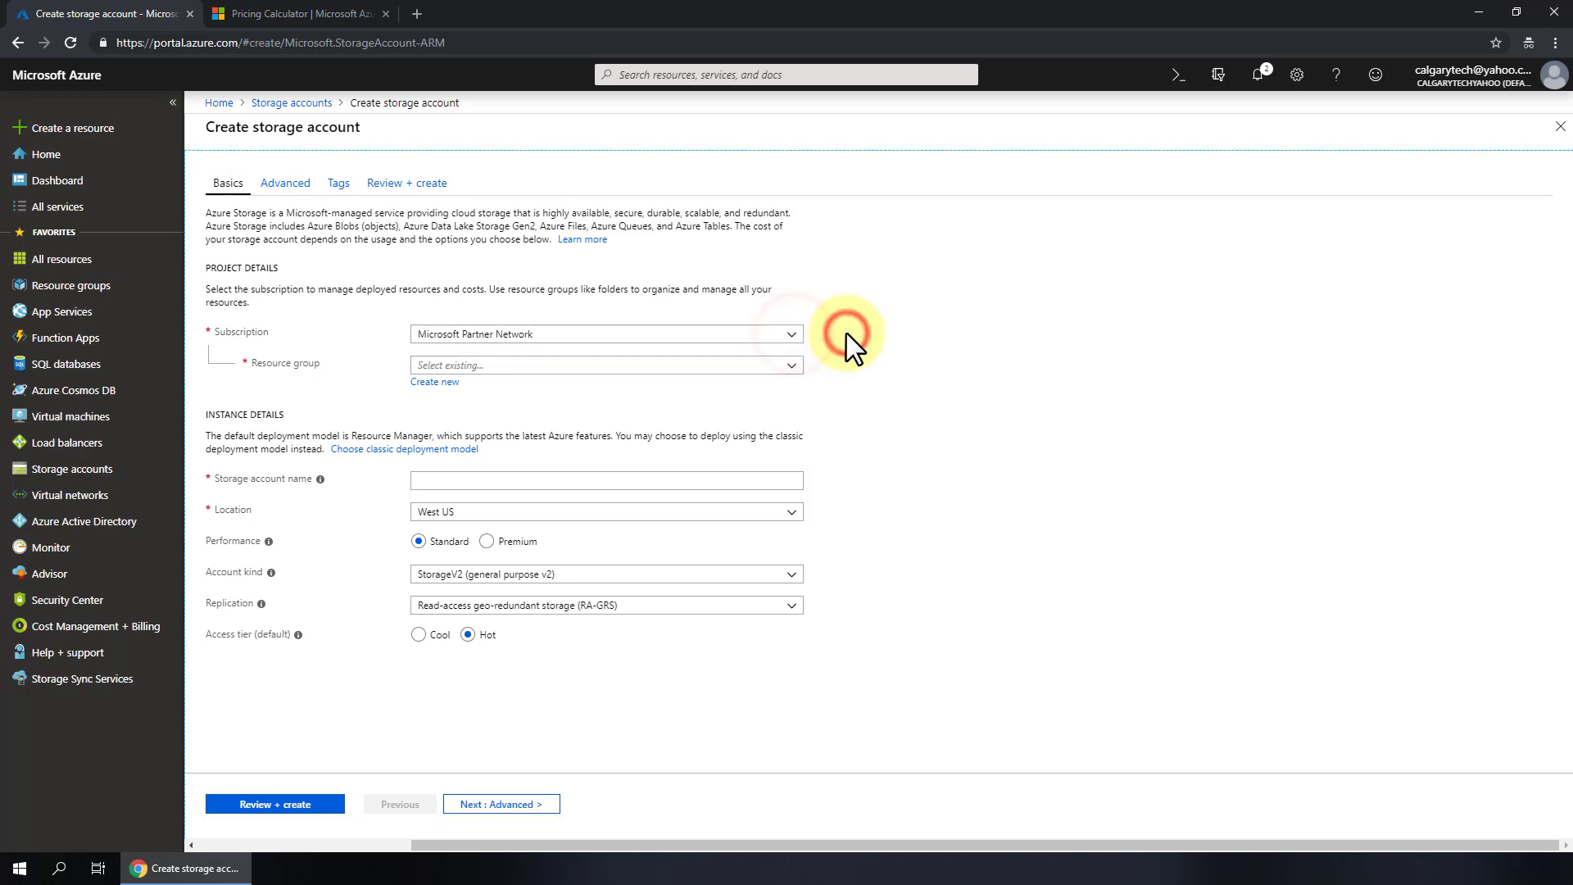
- Create a new resource group named CAL-UR-TEST1 for the storage account
left_click(794, 365)
left_click(432, 381)
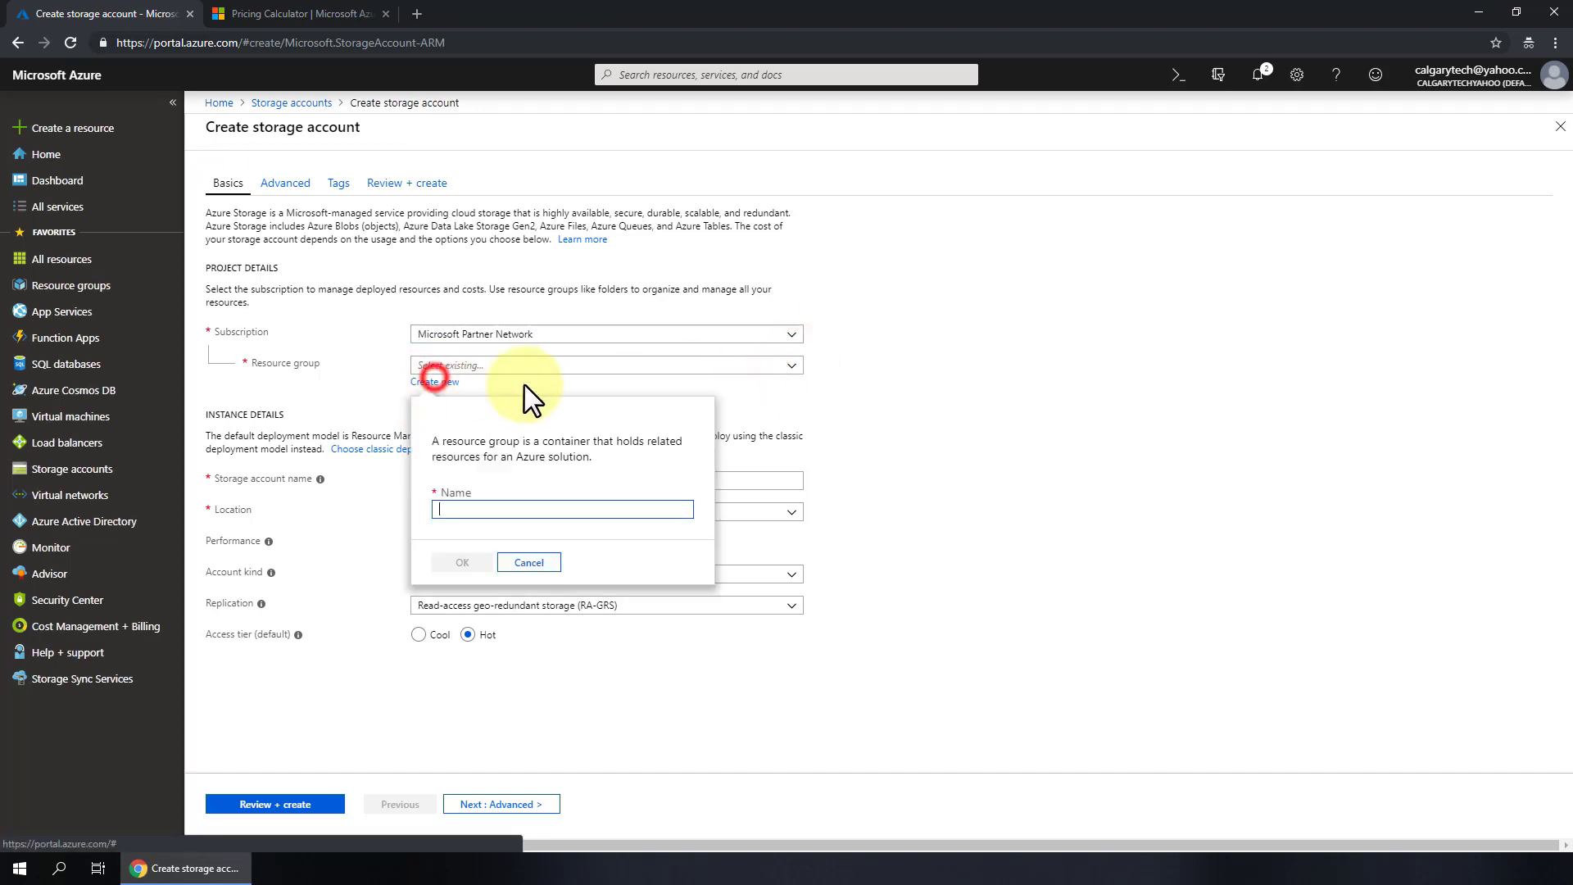
left_click(471, 510)
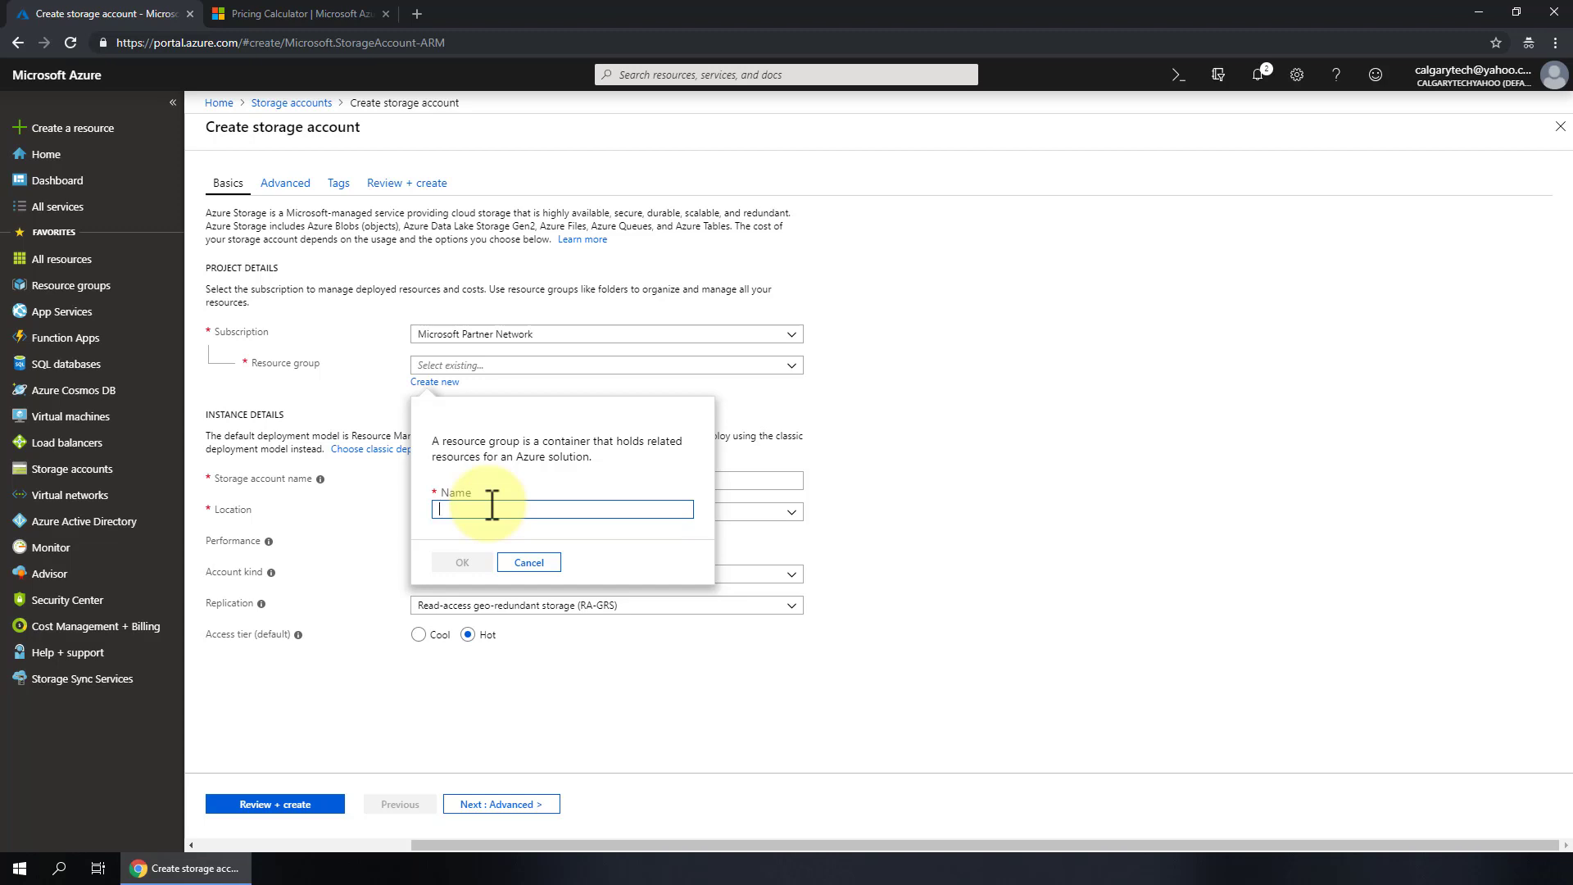
type("CAL-")
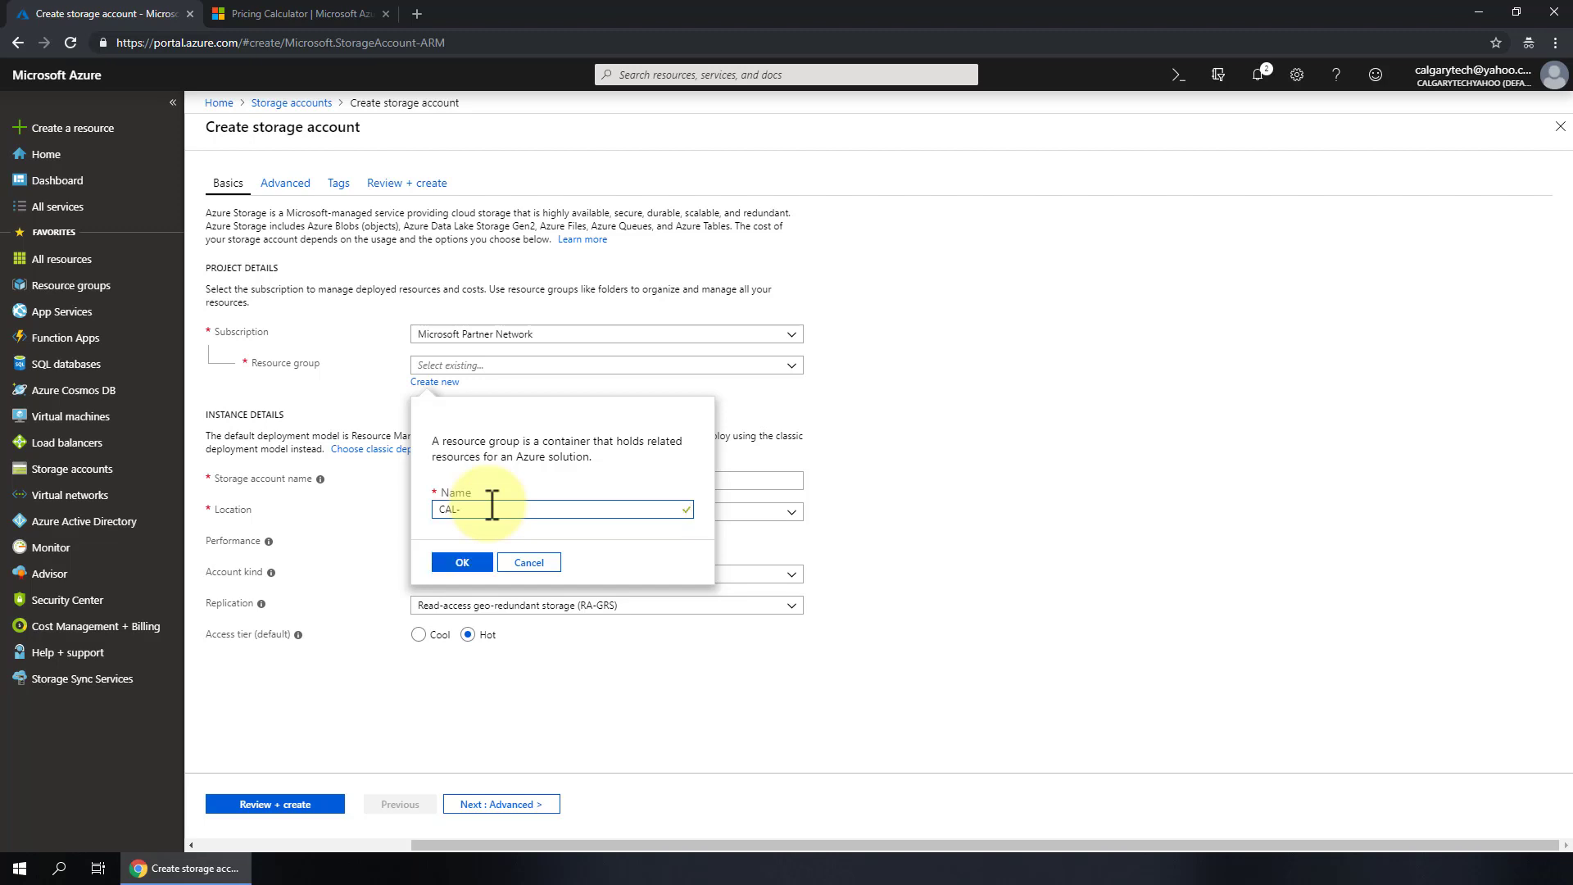
type("U&R&R")
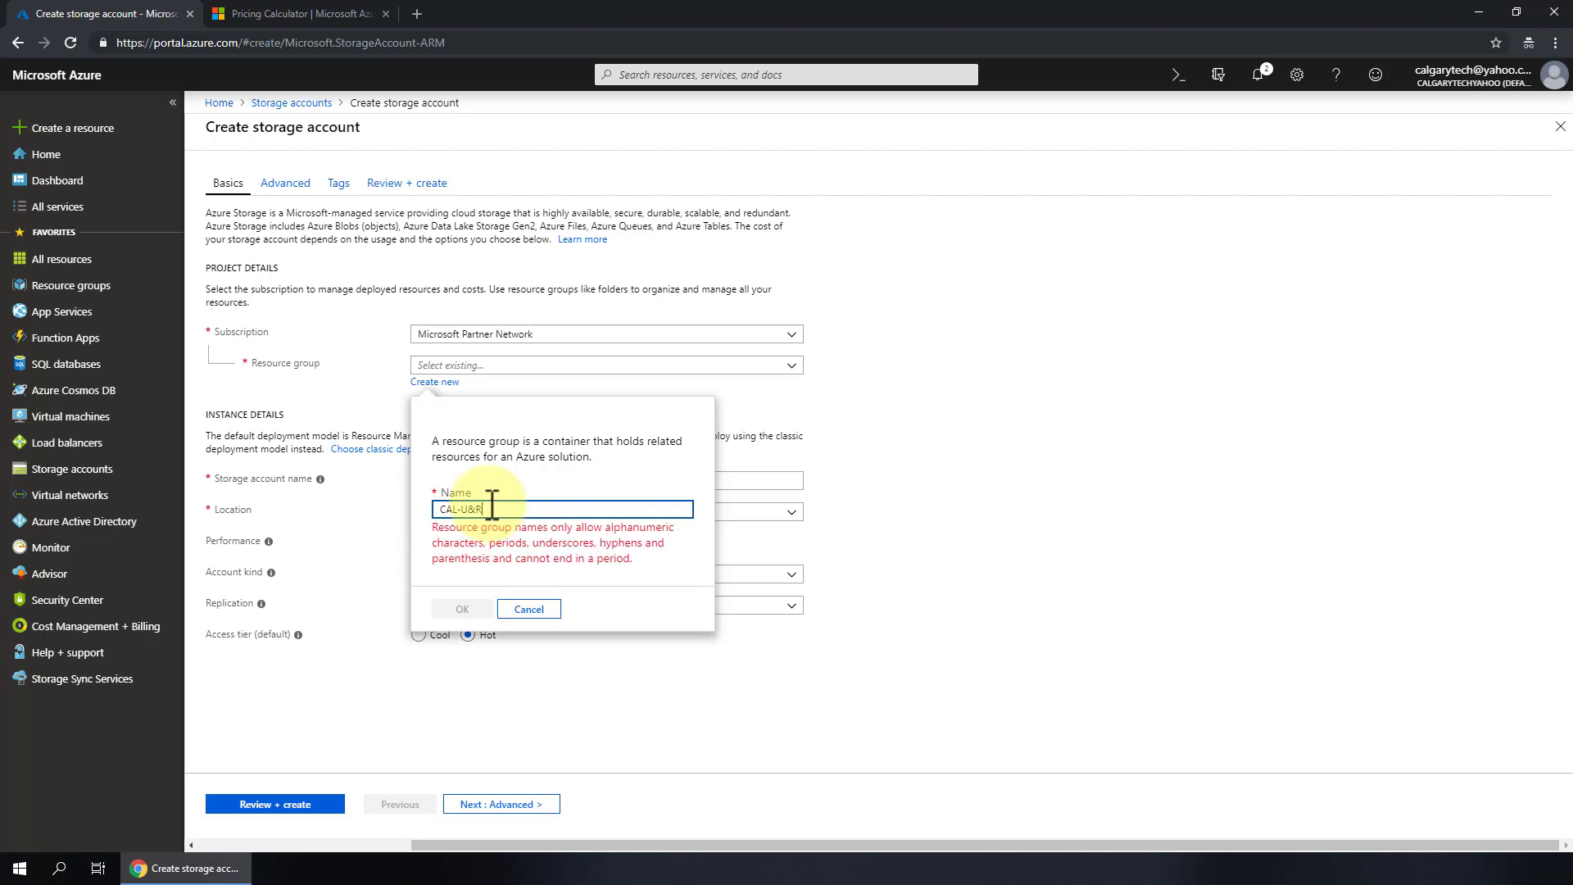
key("BackSpace")
key("BackSpace")
type("R")
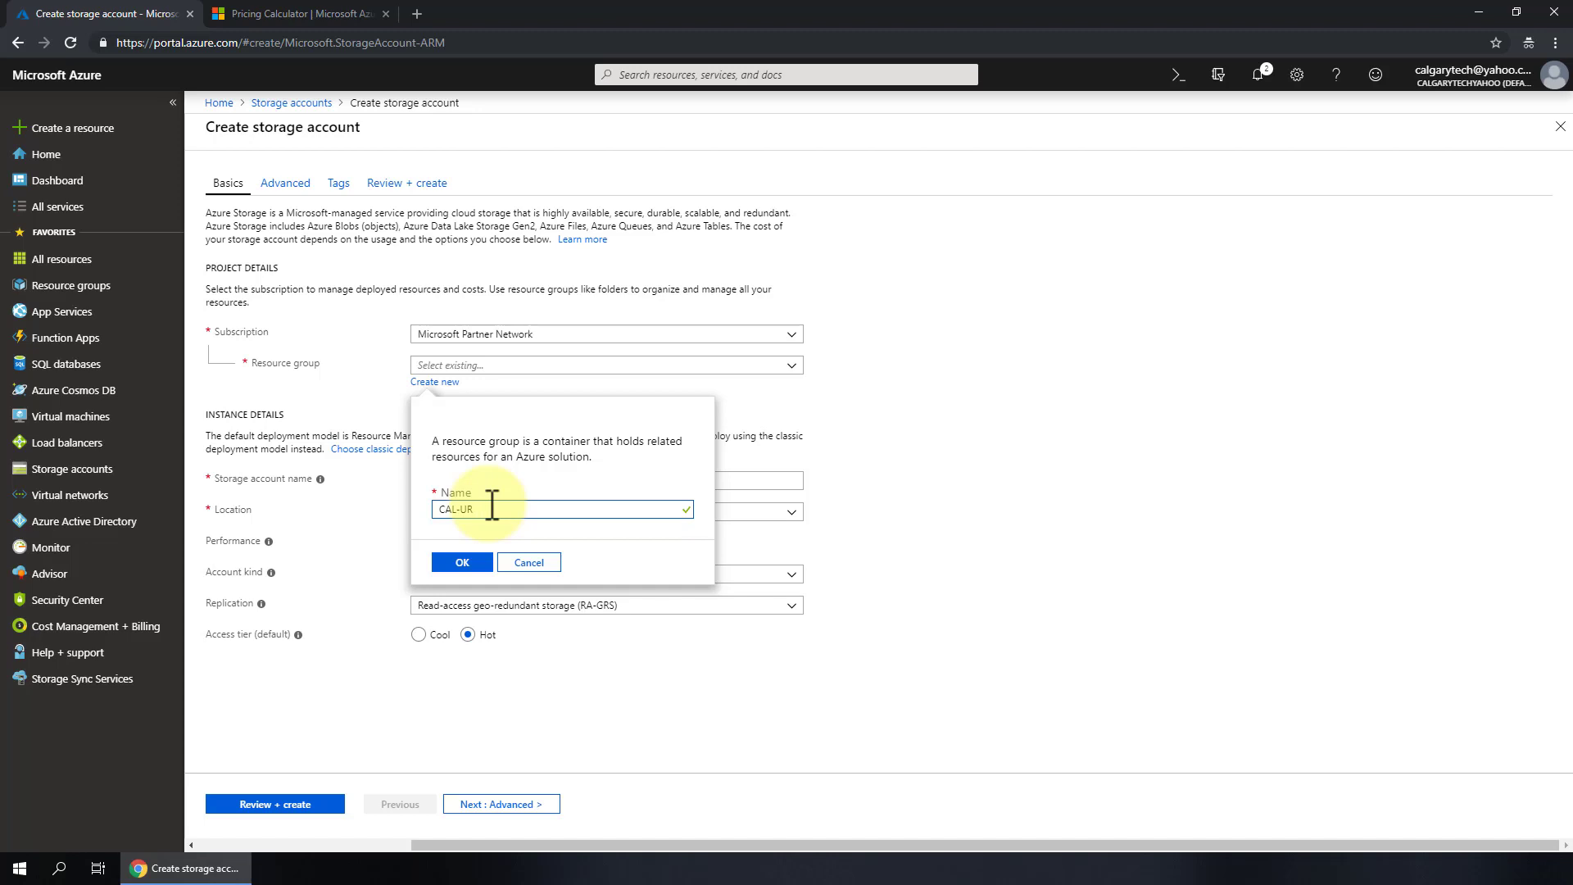
type("-TEST1")
left_click(469, 561)
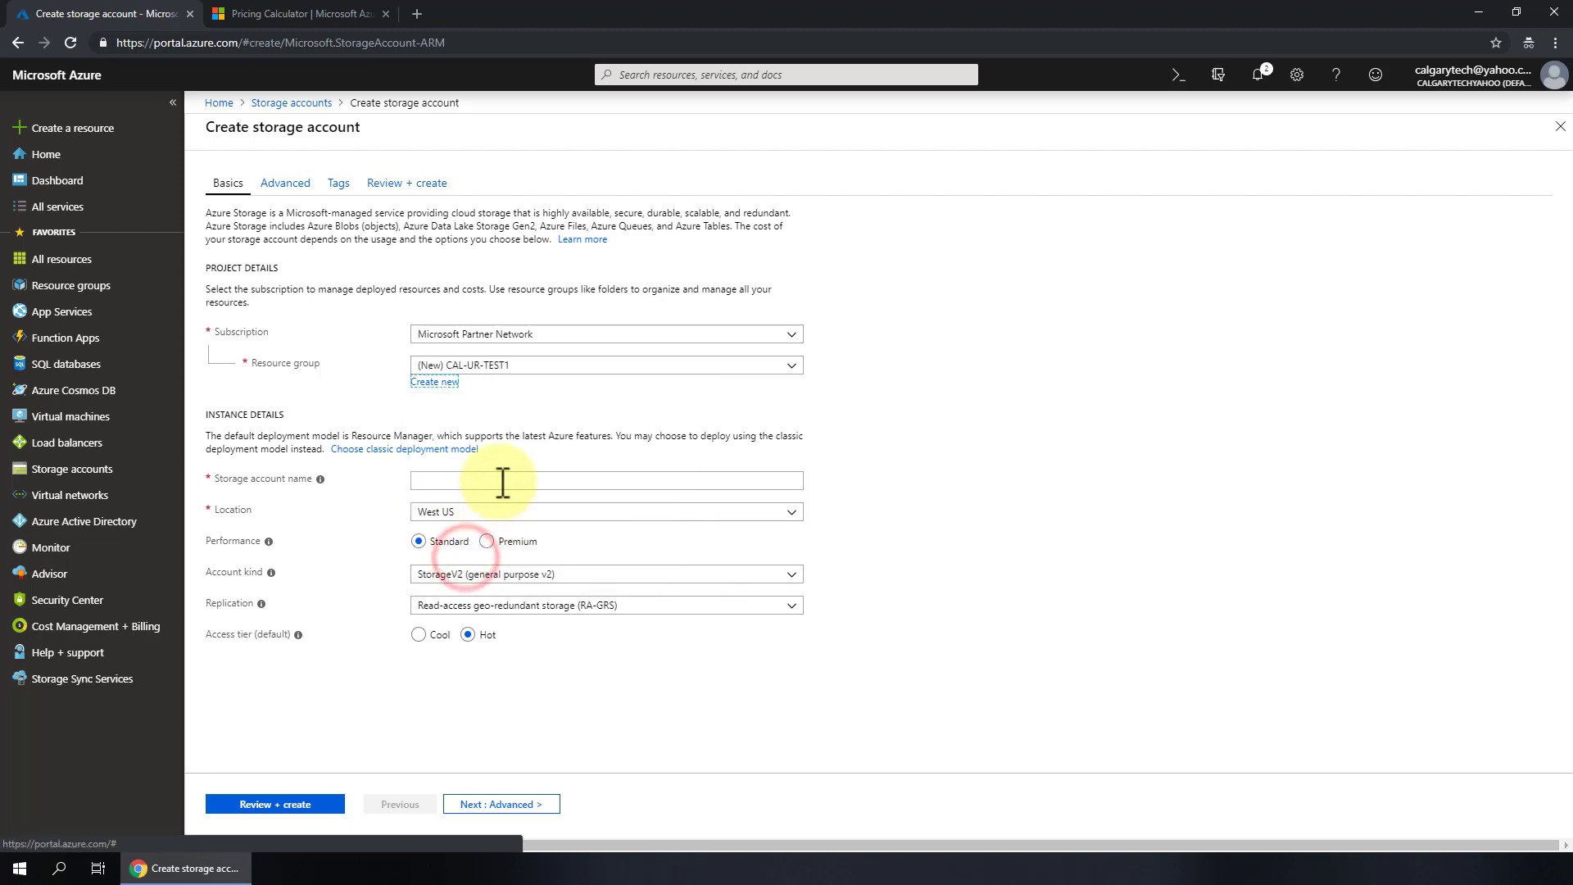
- Enter urtest1sa in lowercase as the storage account name, then browse the Location list
left_click(773, 481)
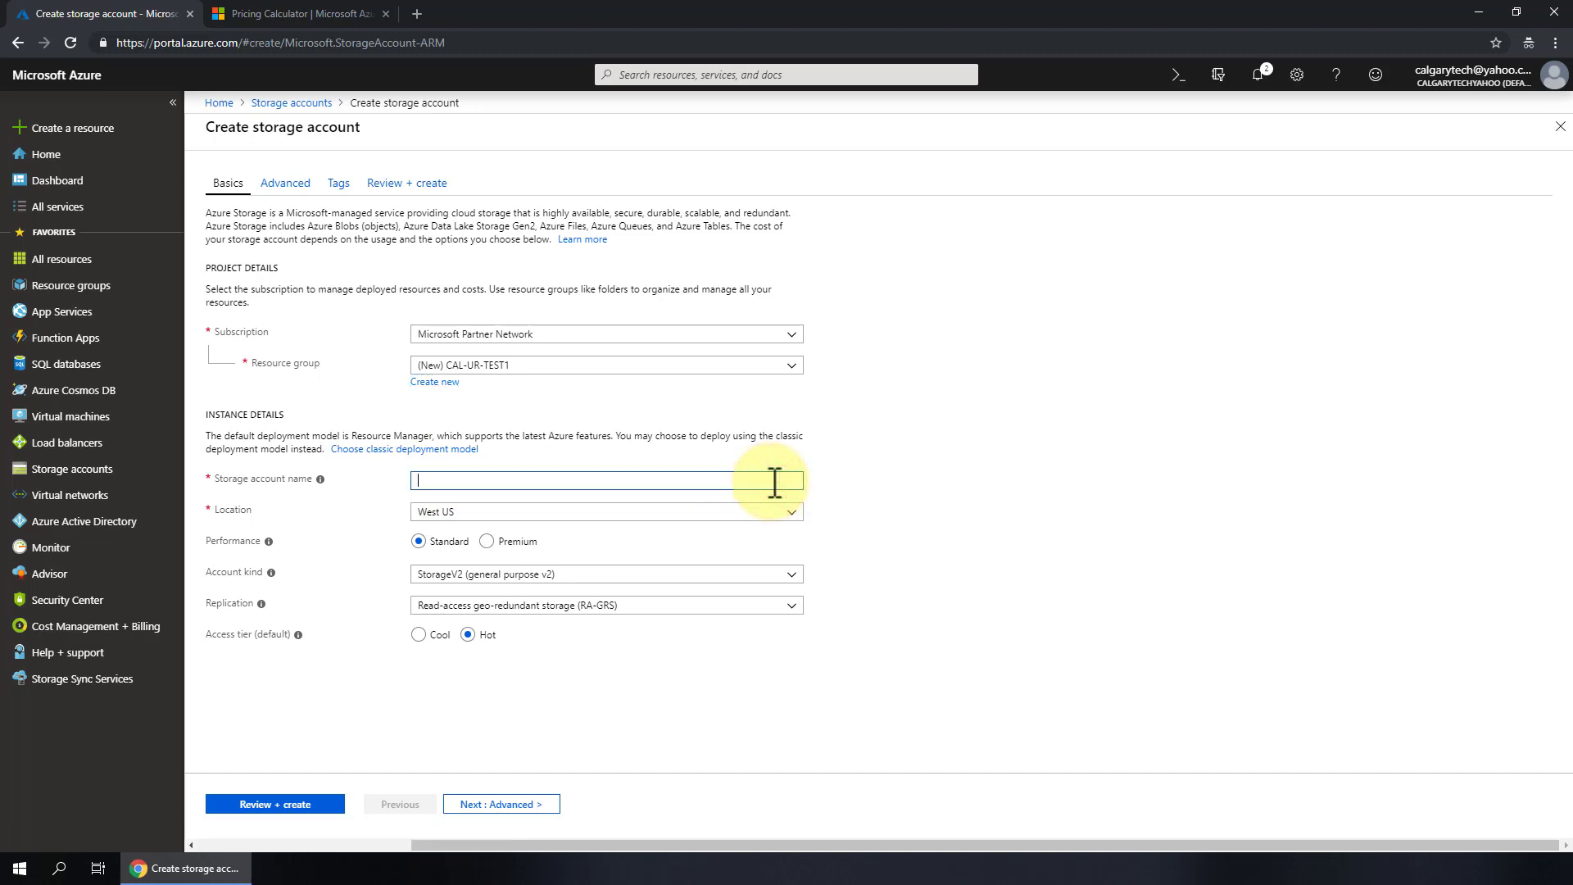
mouse_move(318, 481)
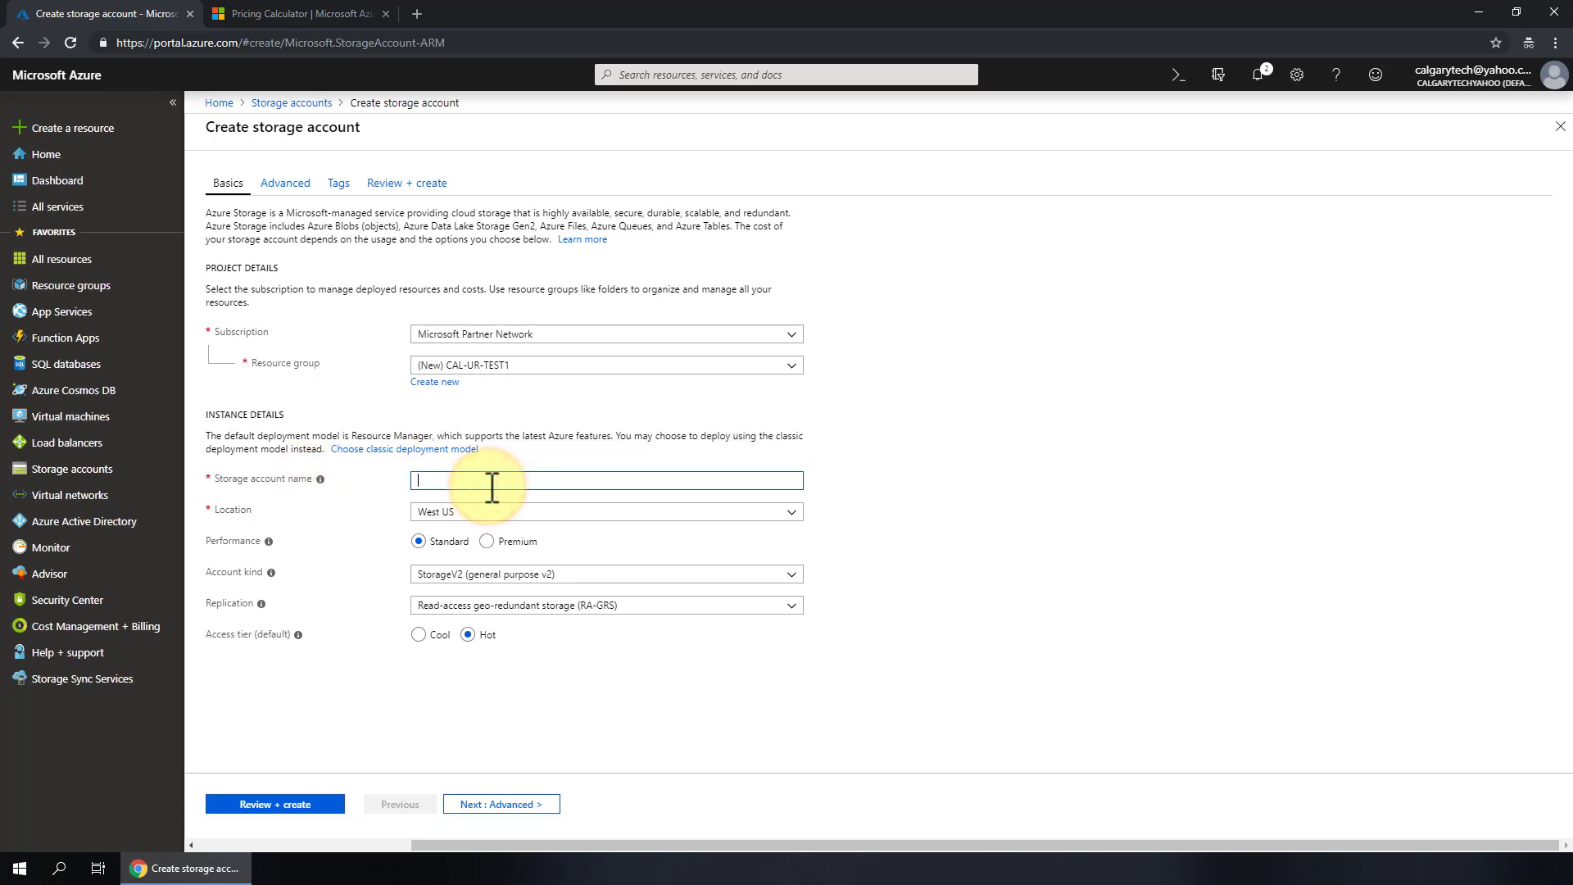
type("UR-")
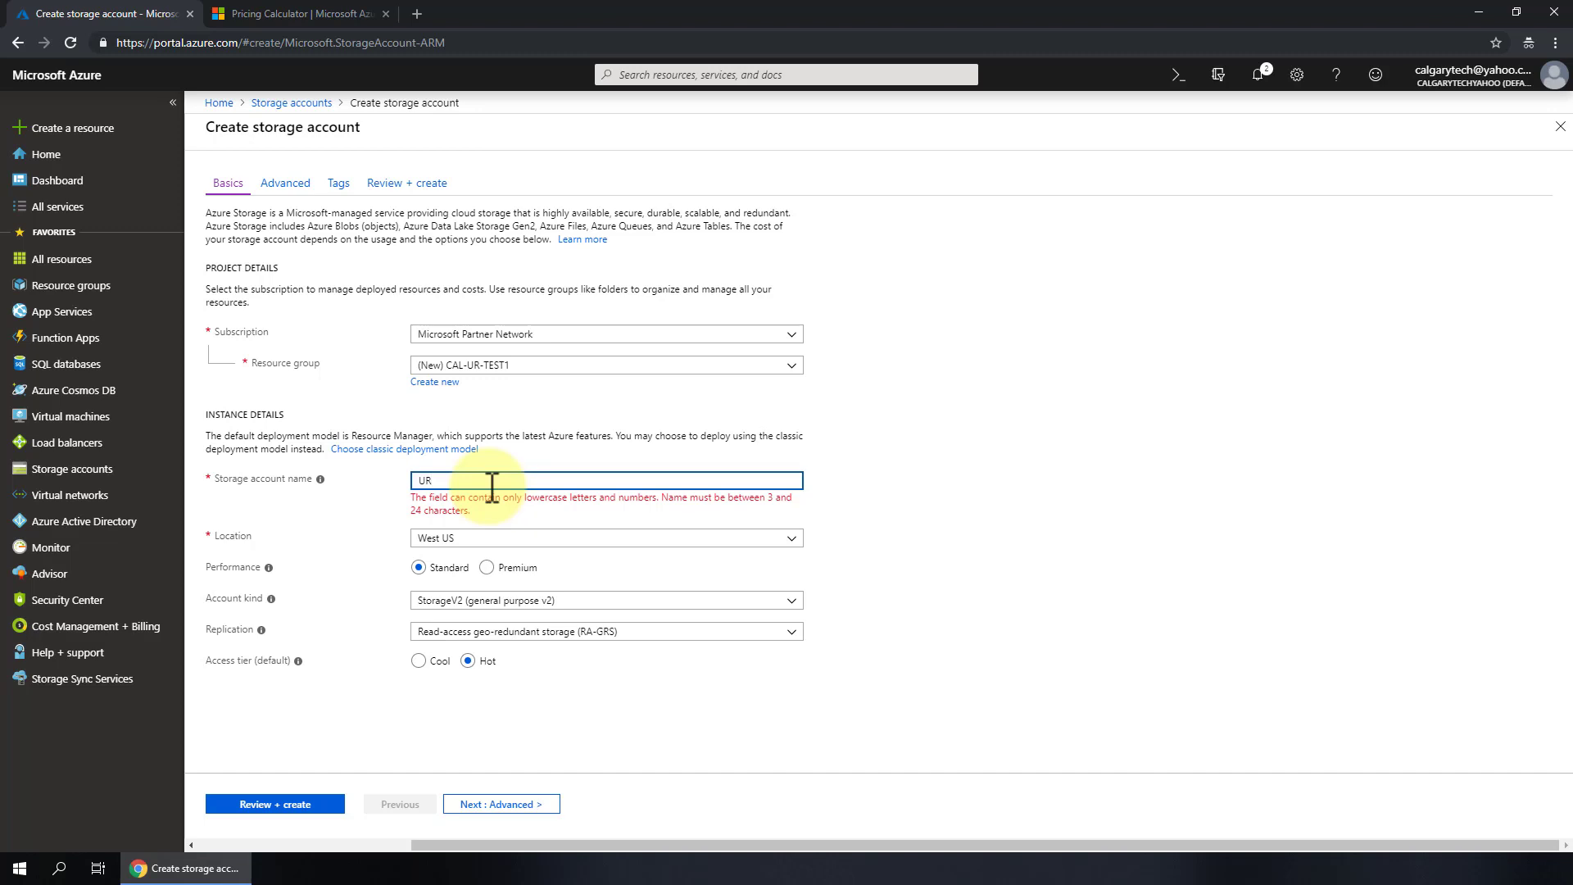
key("BackSpace")
key("BackSpace")
type("ur")
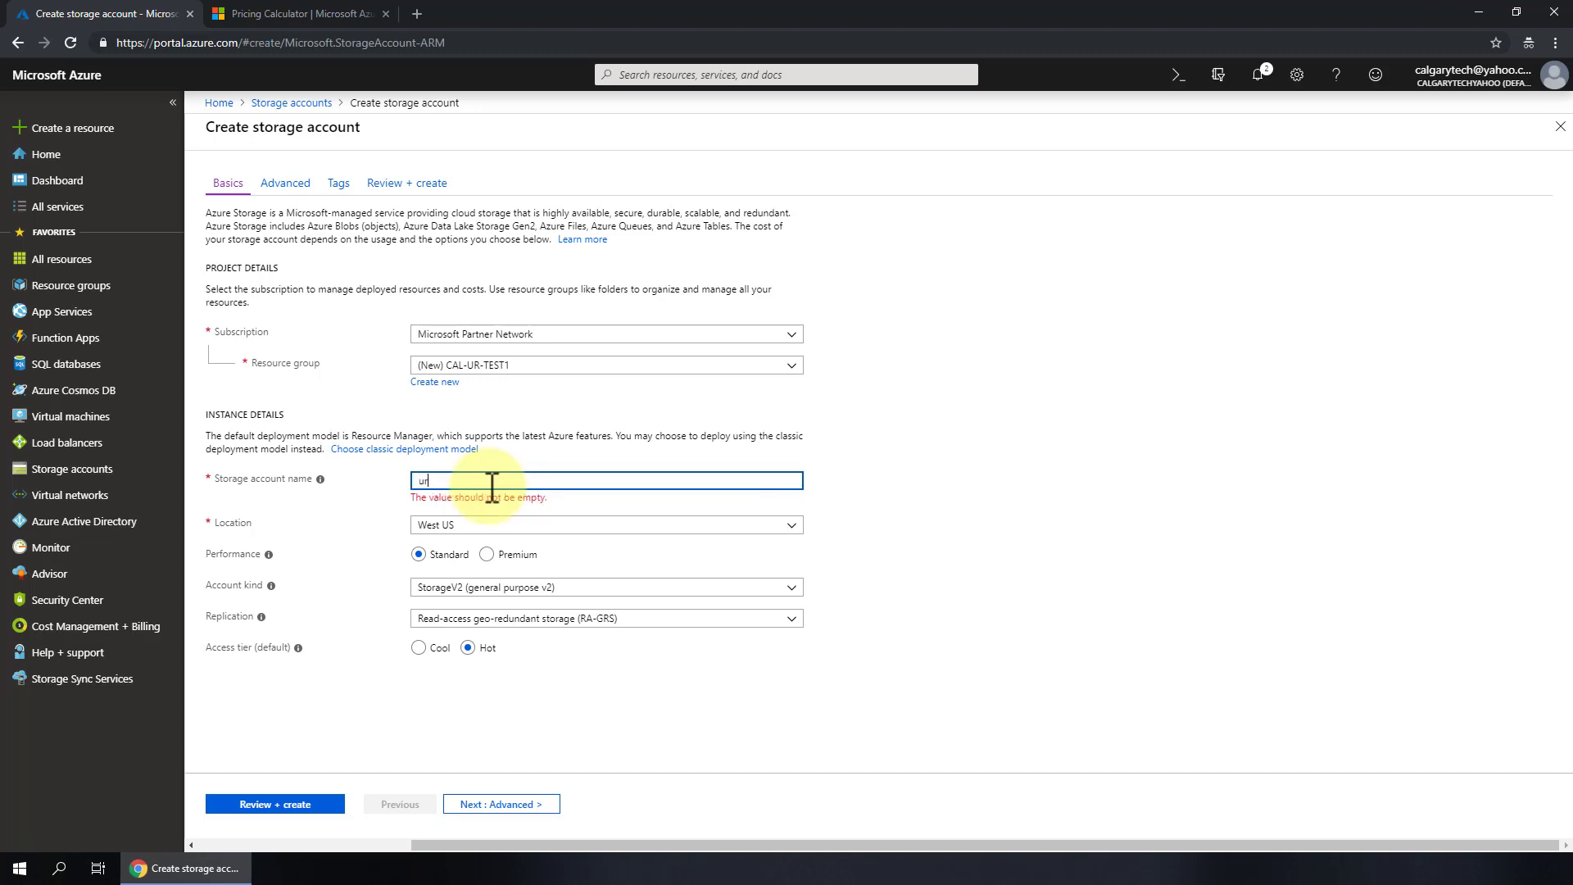
type("test1sa")
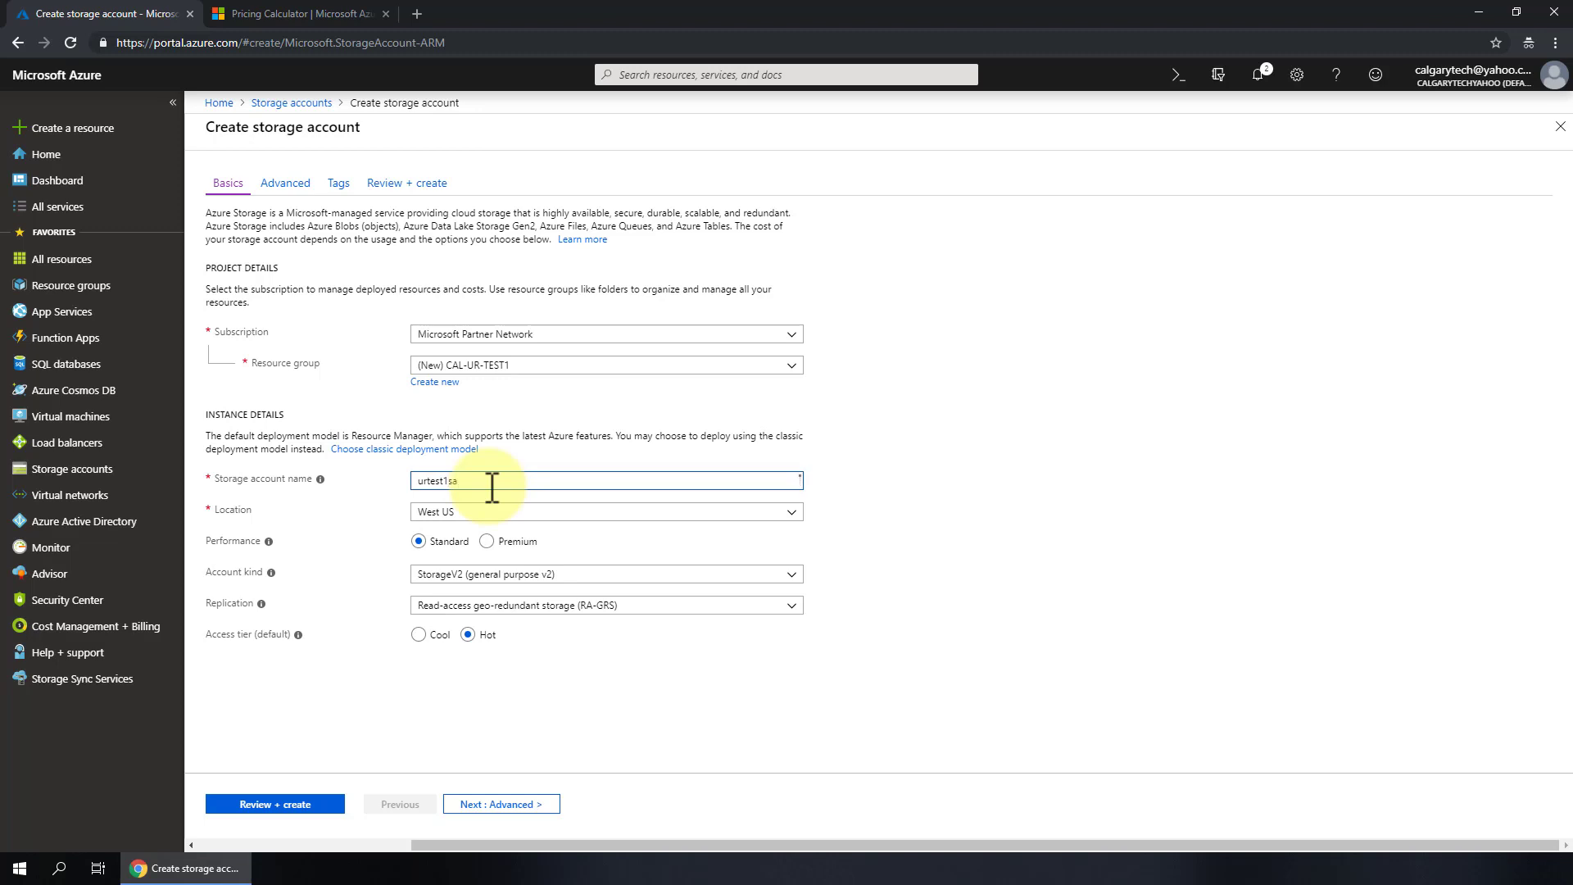
left_click(792, 512)
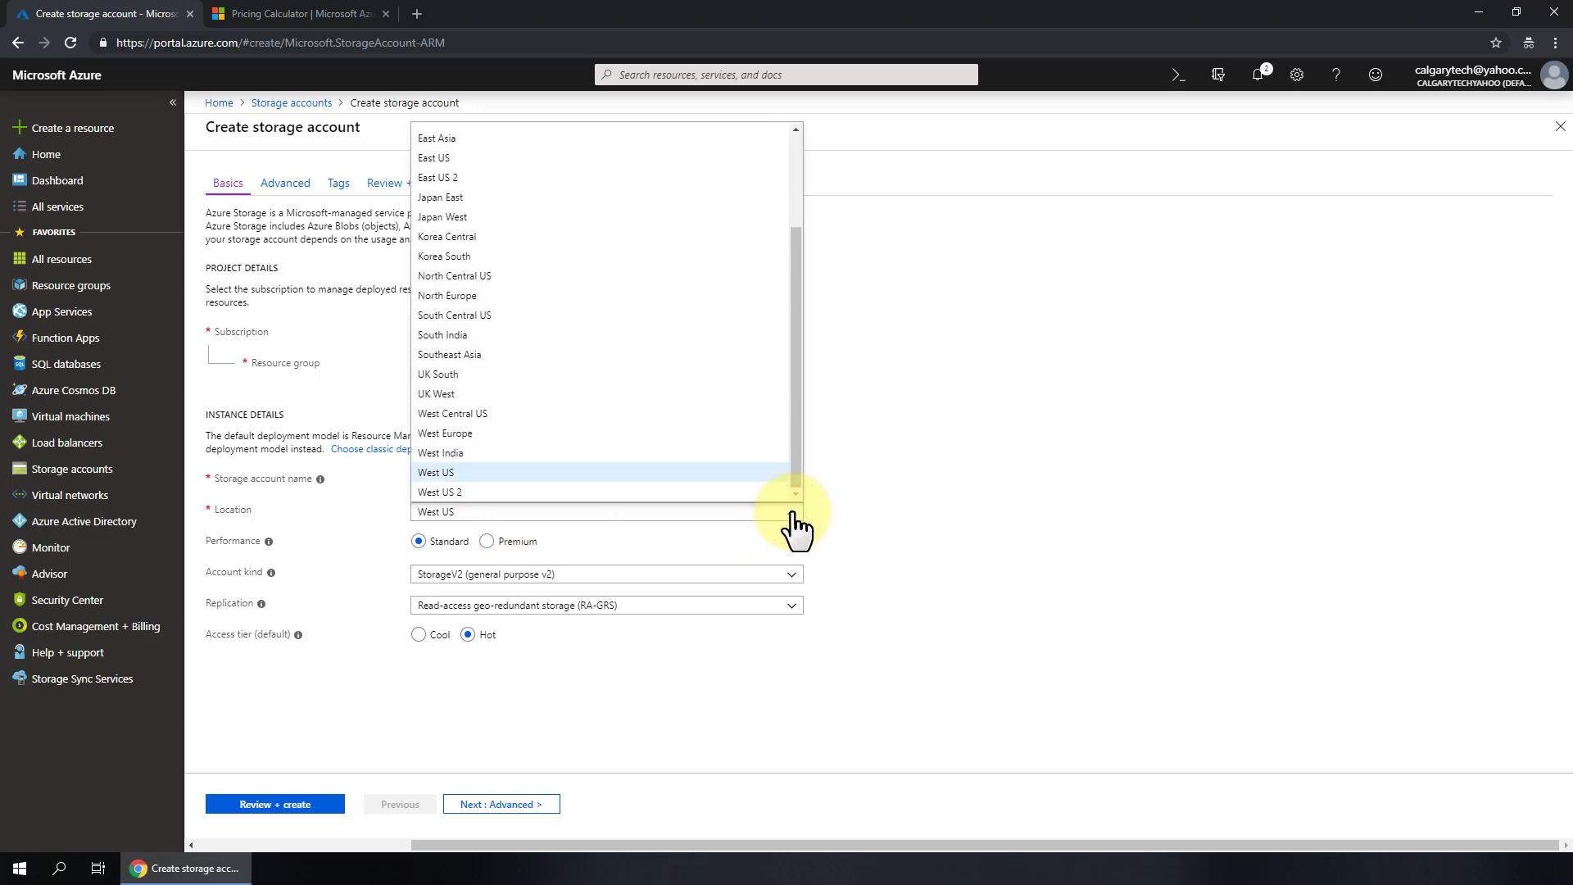
left_click_drag(796, 463, 807, 524)
- Open the urtech.ca article on Microsoft data center locations and check the North Europe row
left_click(490, 14)
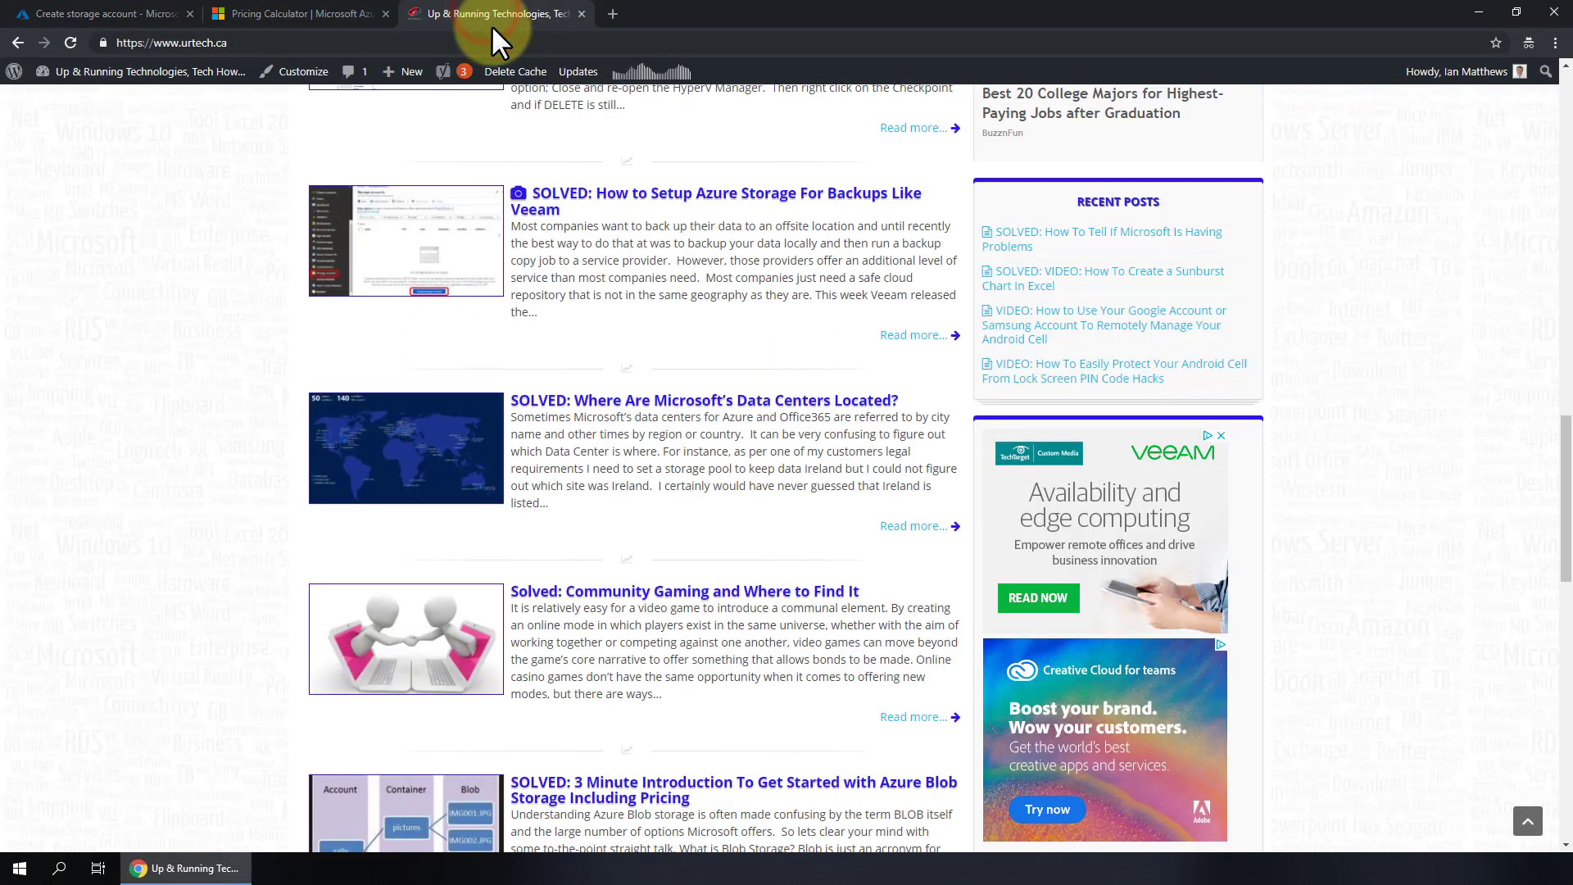
left_click(704, 400)
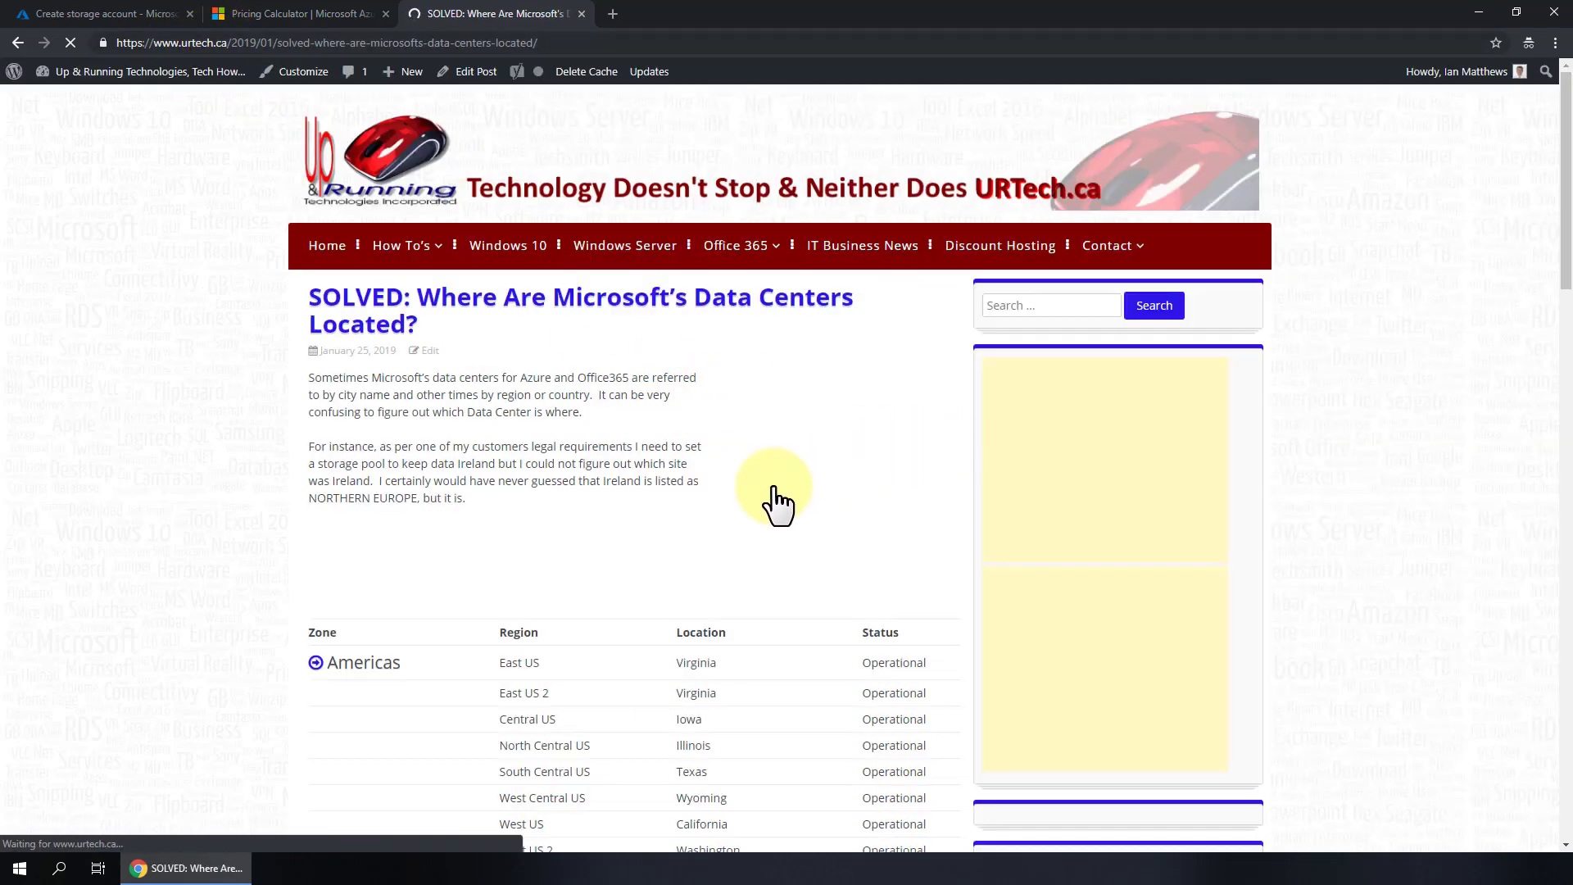
scroll(774, 475, "down", 6)
scroll(799, 439, "up", 4)
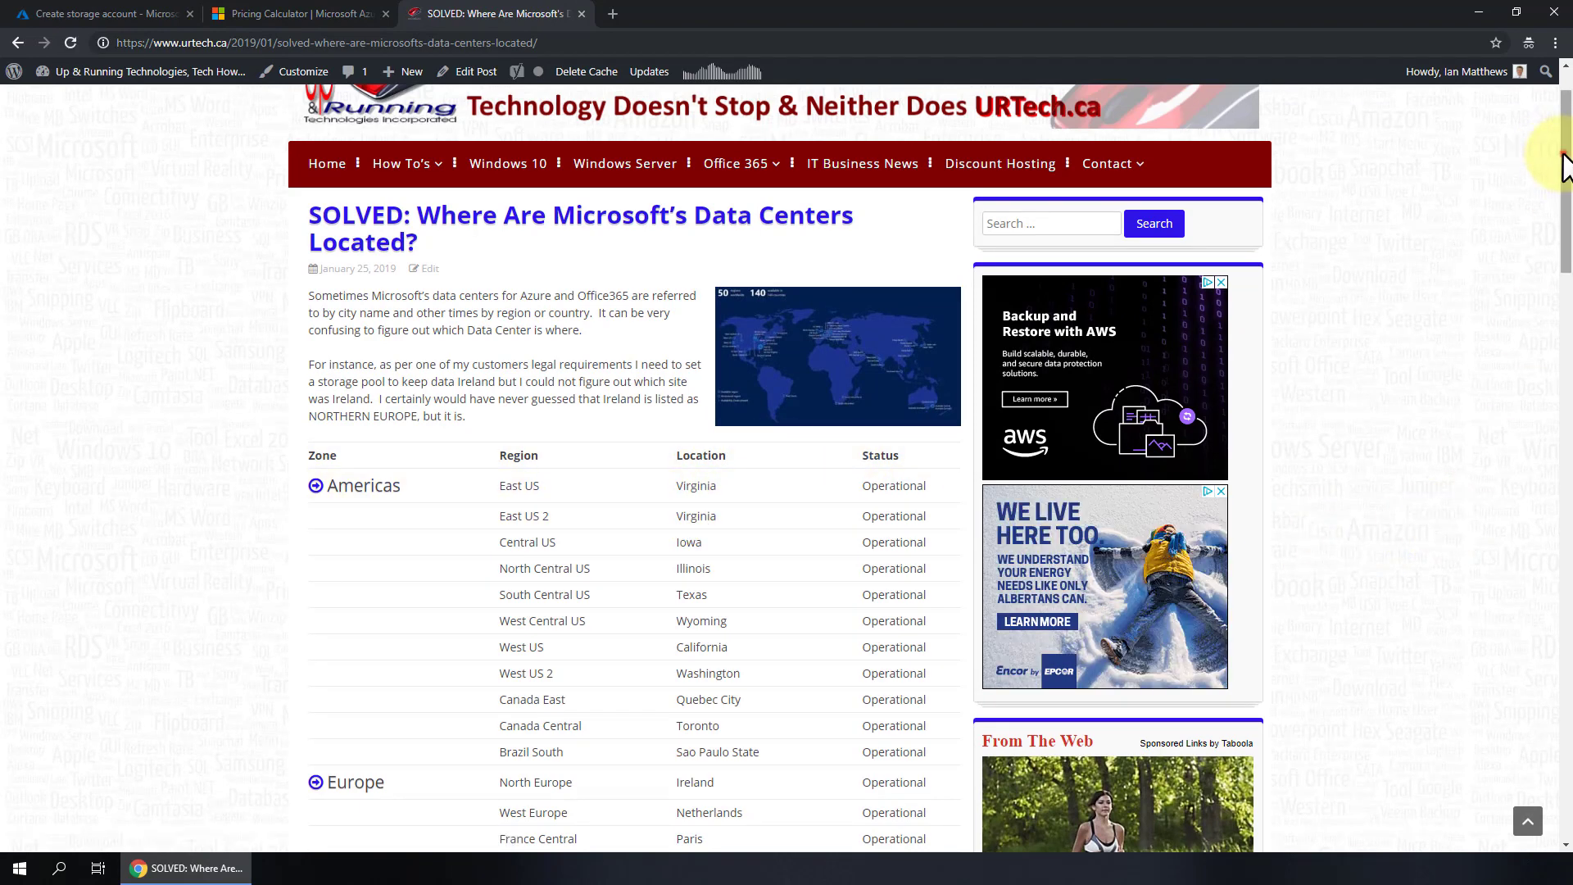
left_click_drag(1564, 167, 1566, 260)
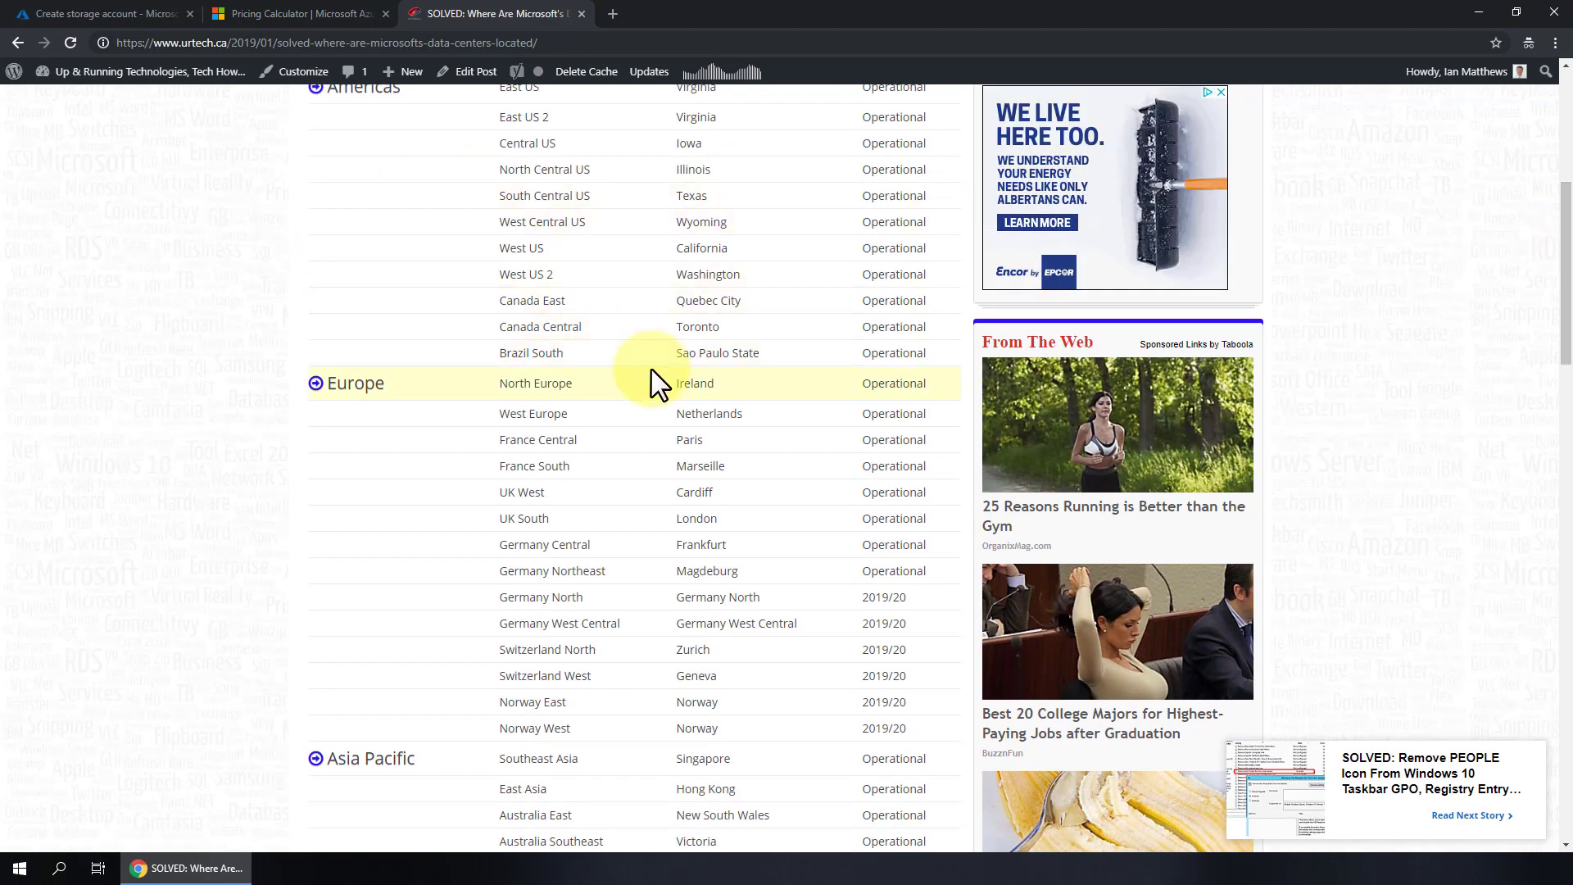
left_click_drag(609, 383, 496, 382)
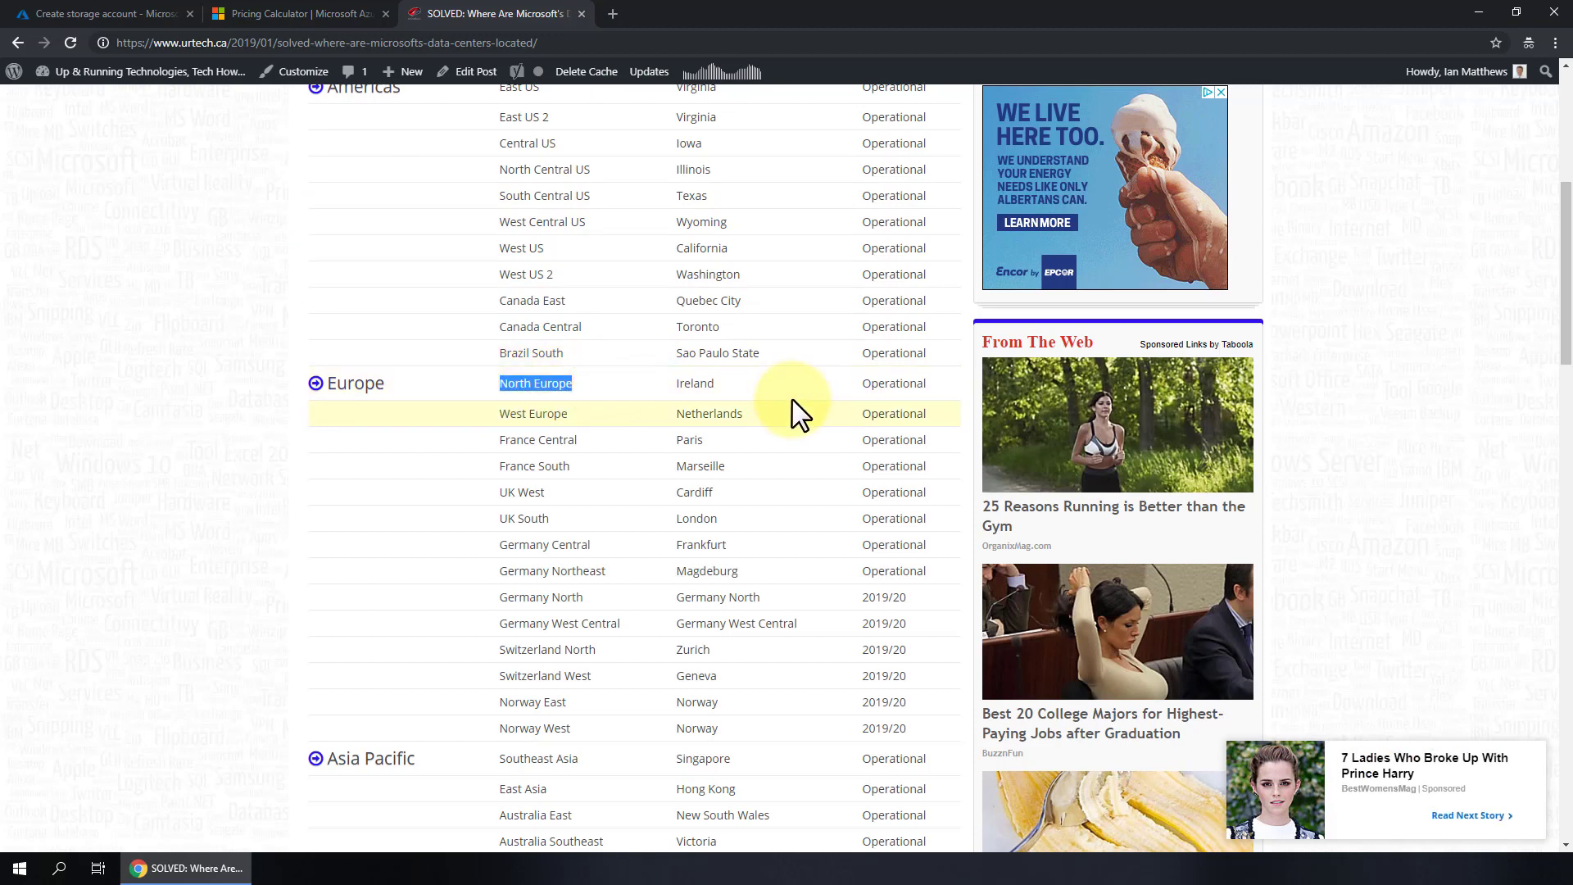
left_click_drag(922, 385, 411, 379)
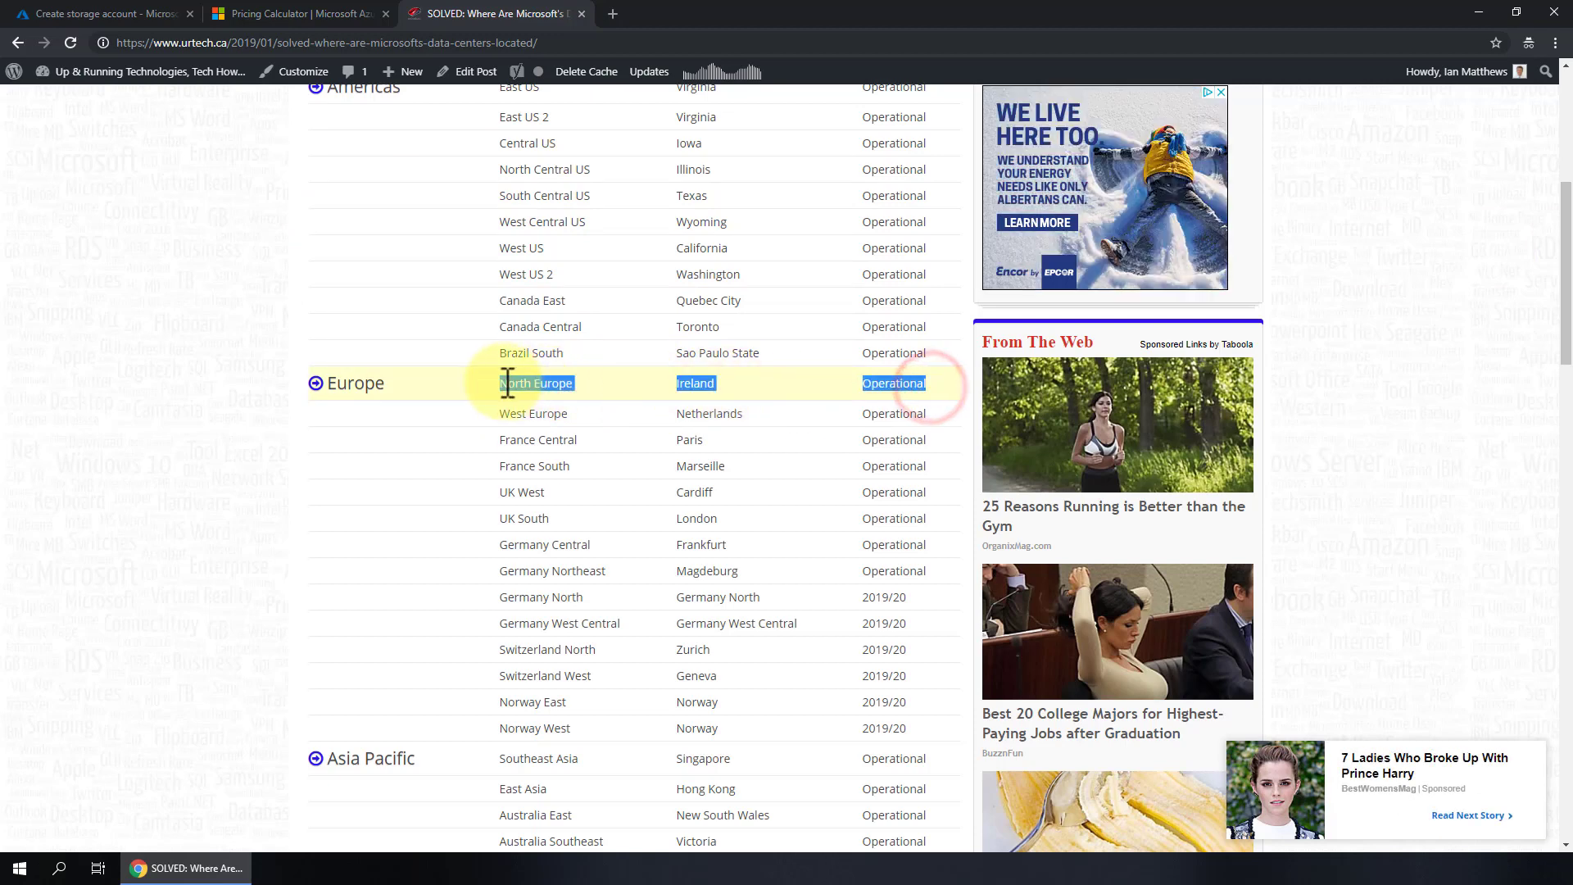
left_click(671, 379)
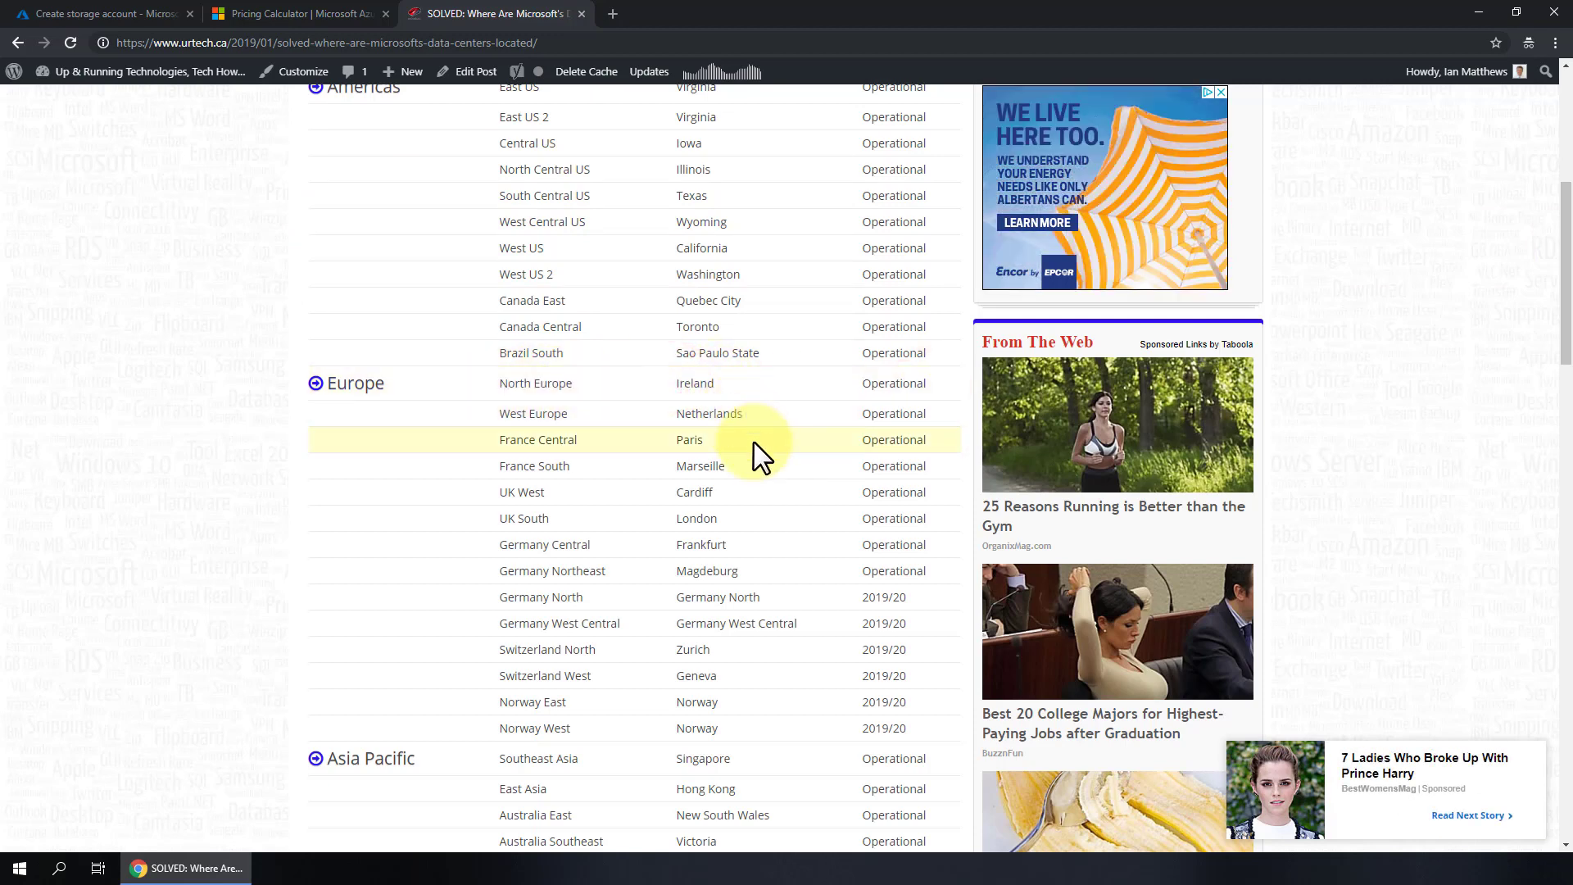
- Find that the Canada Central region is located in Toronto
scroll(754, 447, "down", 6)
scroll(756, 398, "up", 15)
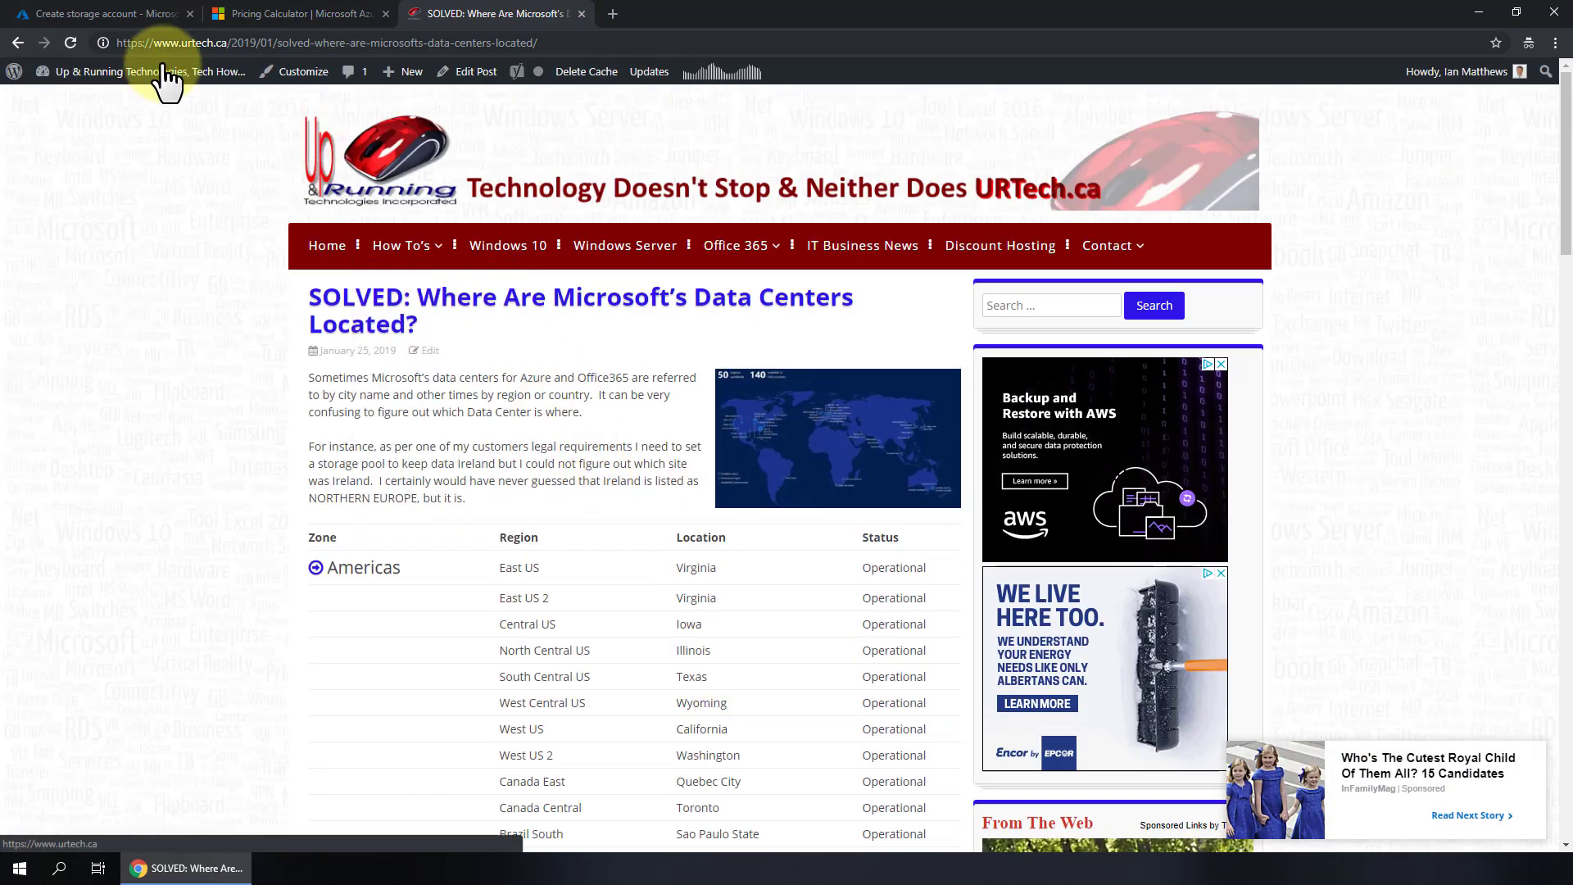
scroll(627, 520, "down", 5)
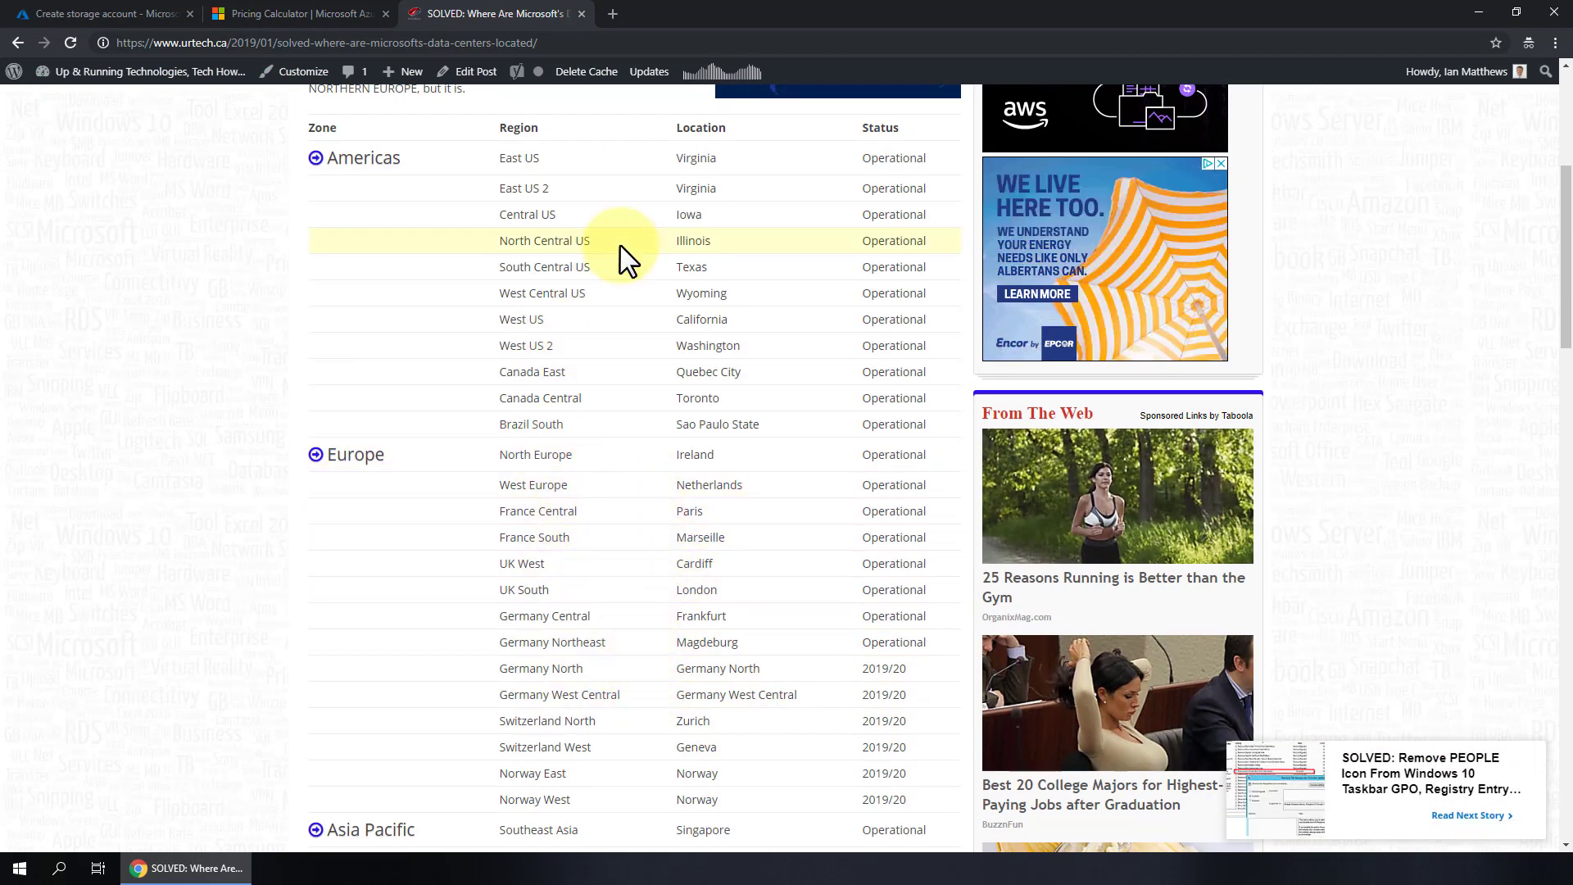
double_click(740, 401)
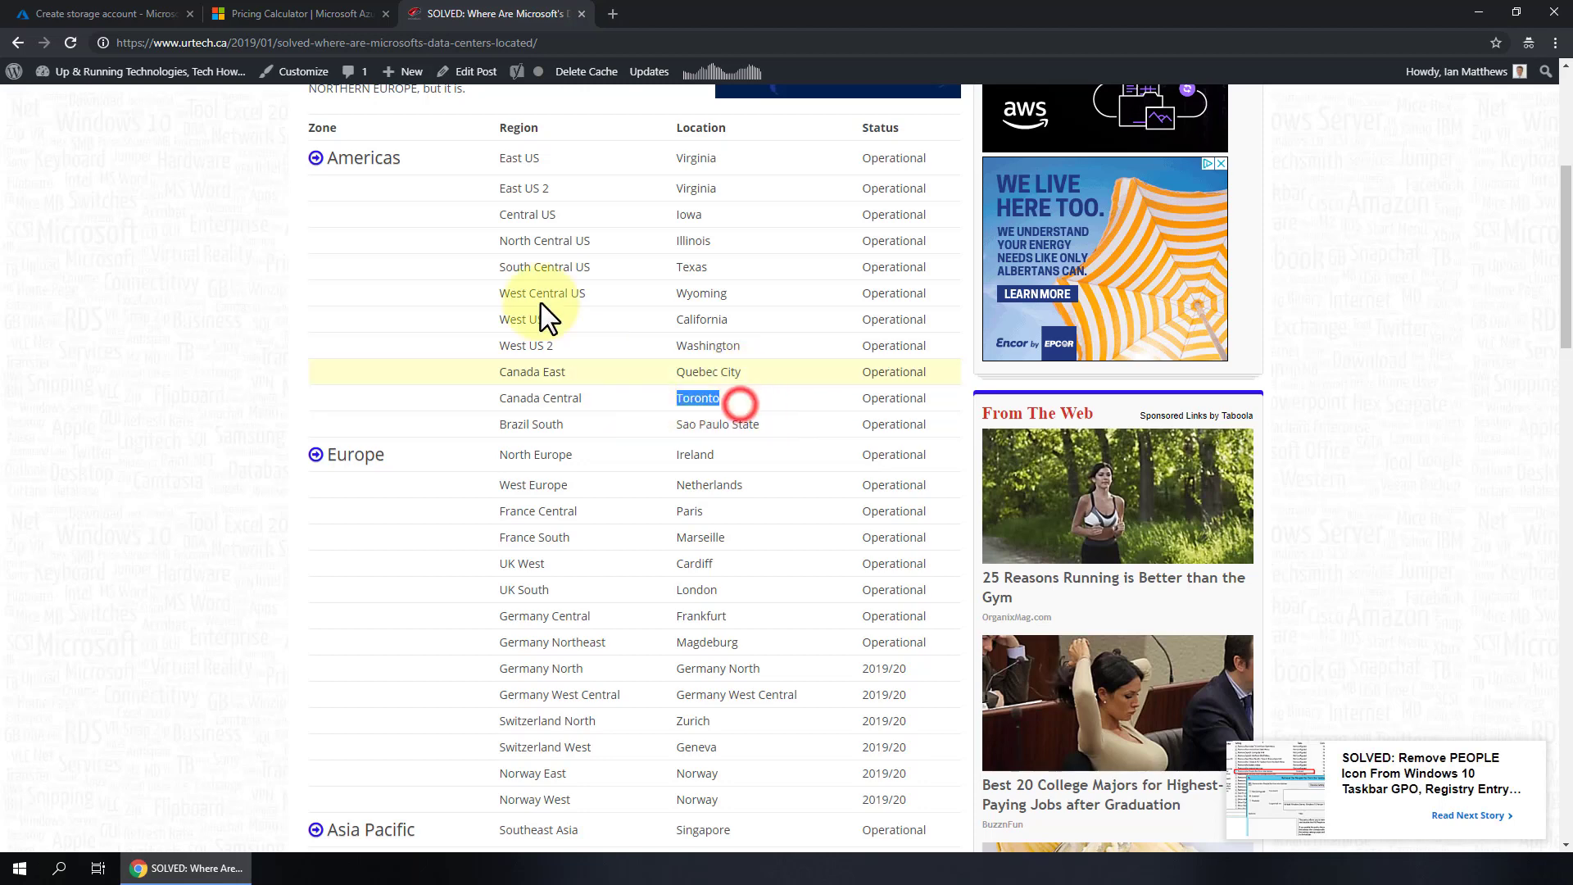
left_click(298, 11)
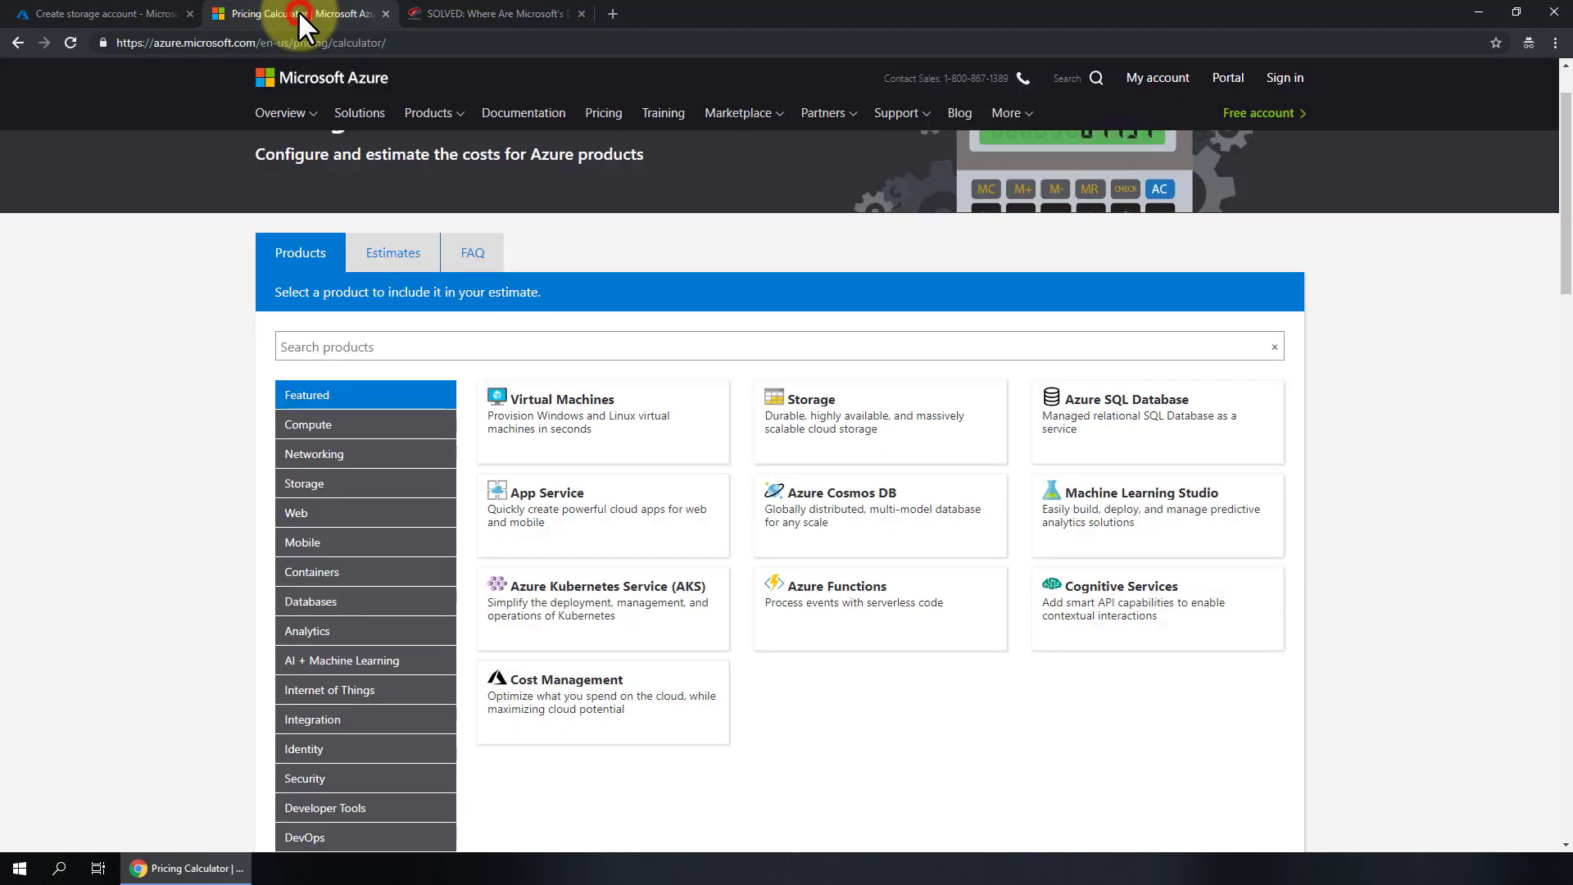
- Pick Canada Central from the Location list on the Create storage account form
left_click(121, 11)
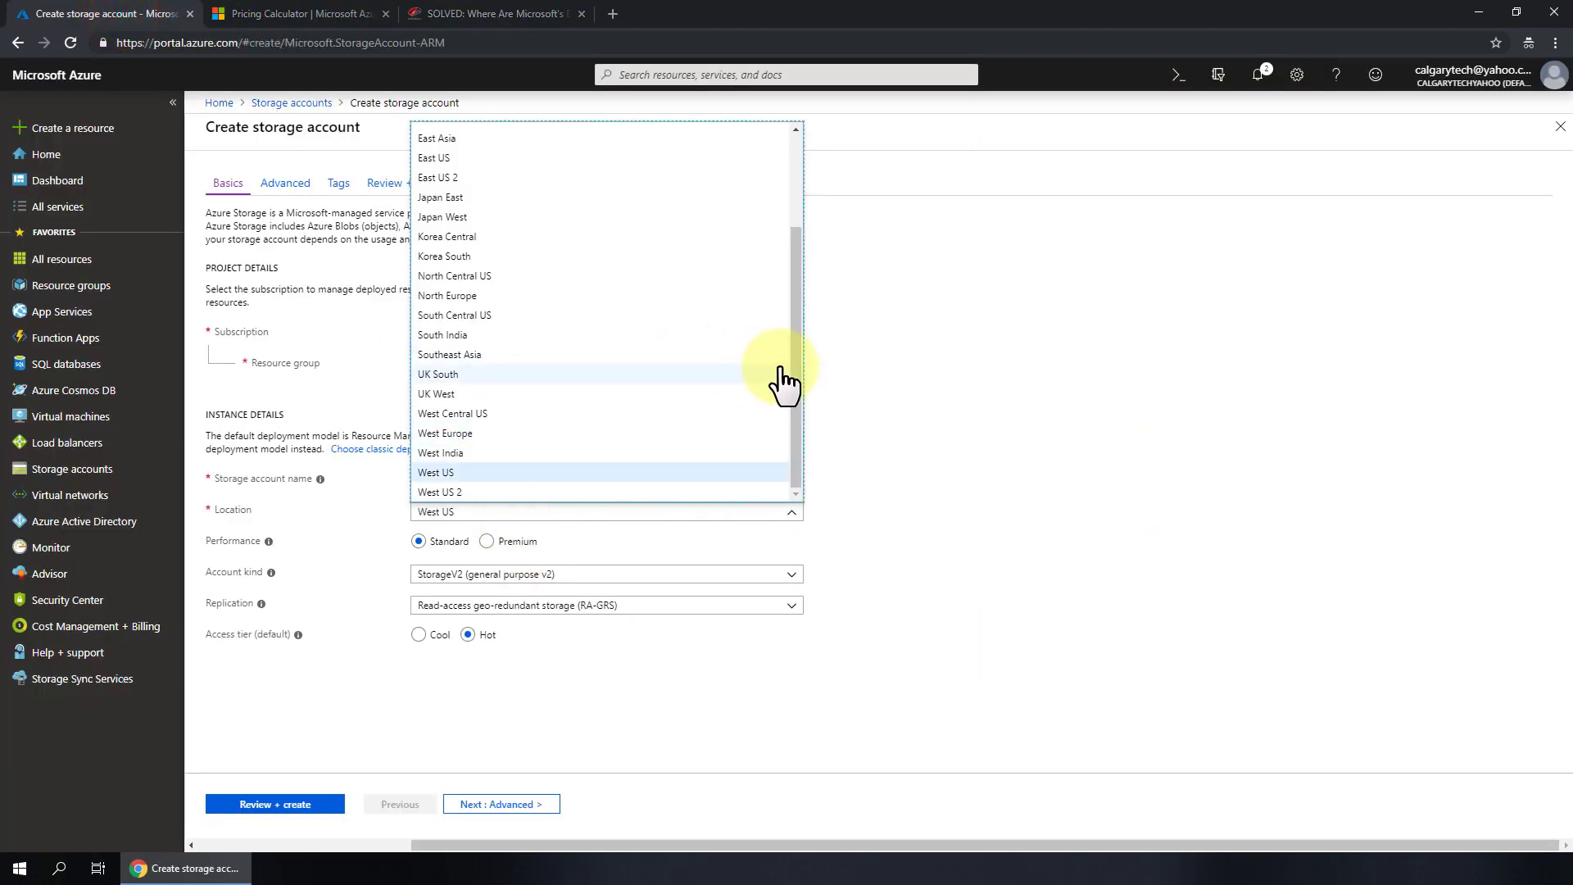
left_click_drag(793, 362, 793, 214)
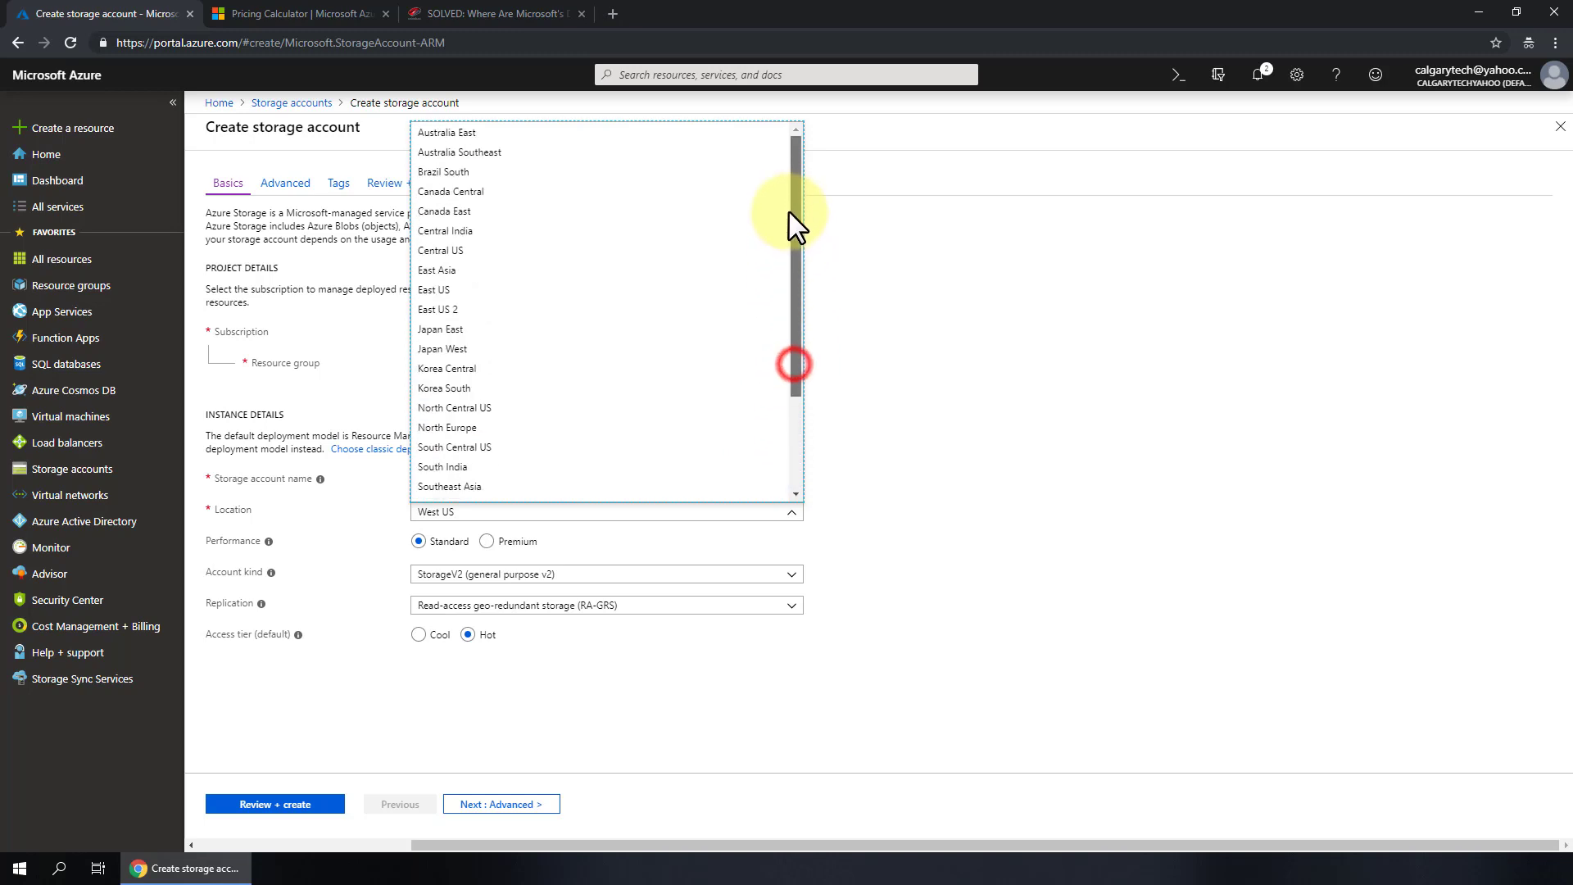
left_click(501, 193)
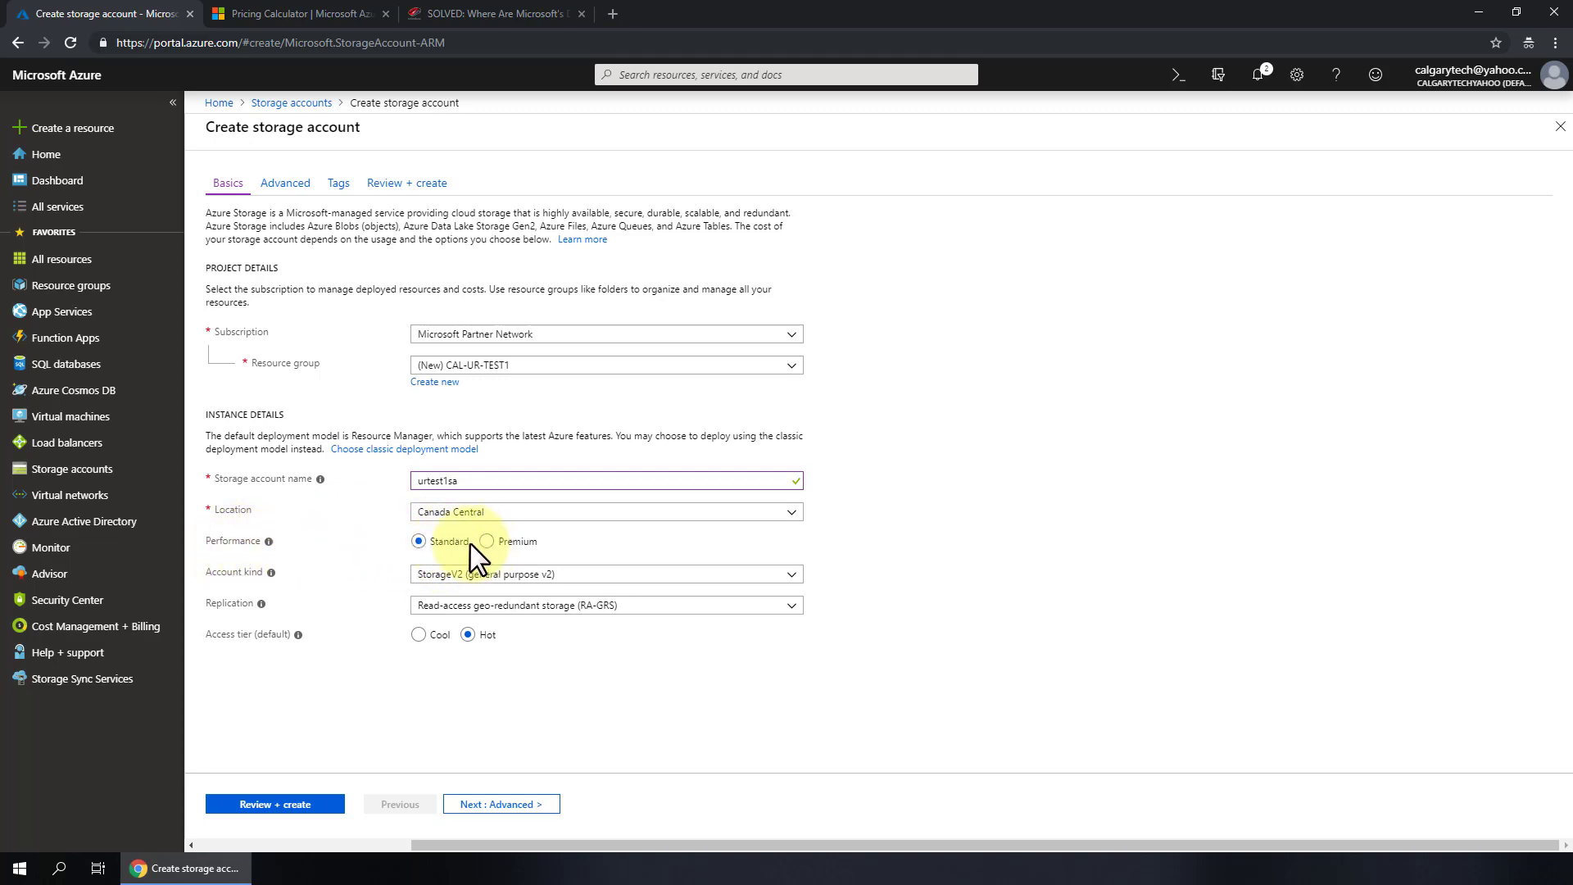
- Review the Standard performance explanation and keep StorageV2 as the account kind
left_click(298, 537)
mouse_move(270, 543)
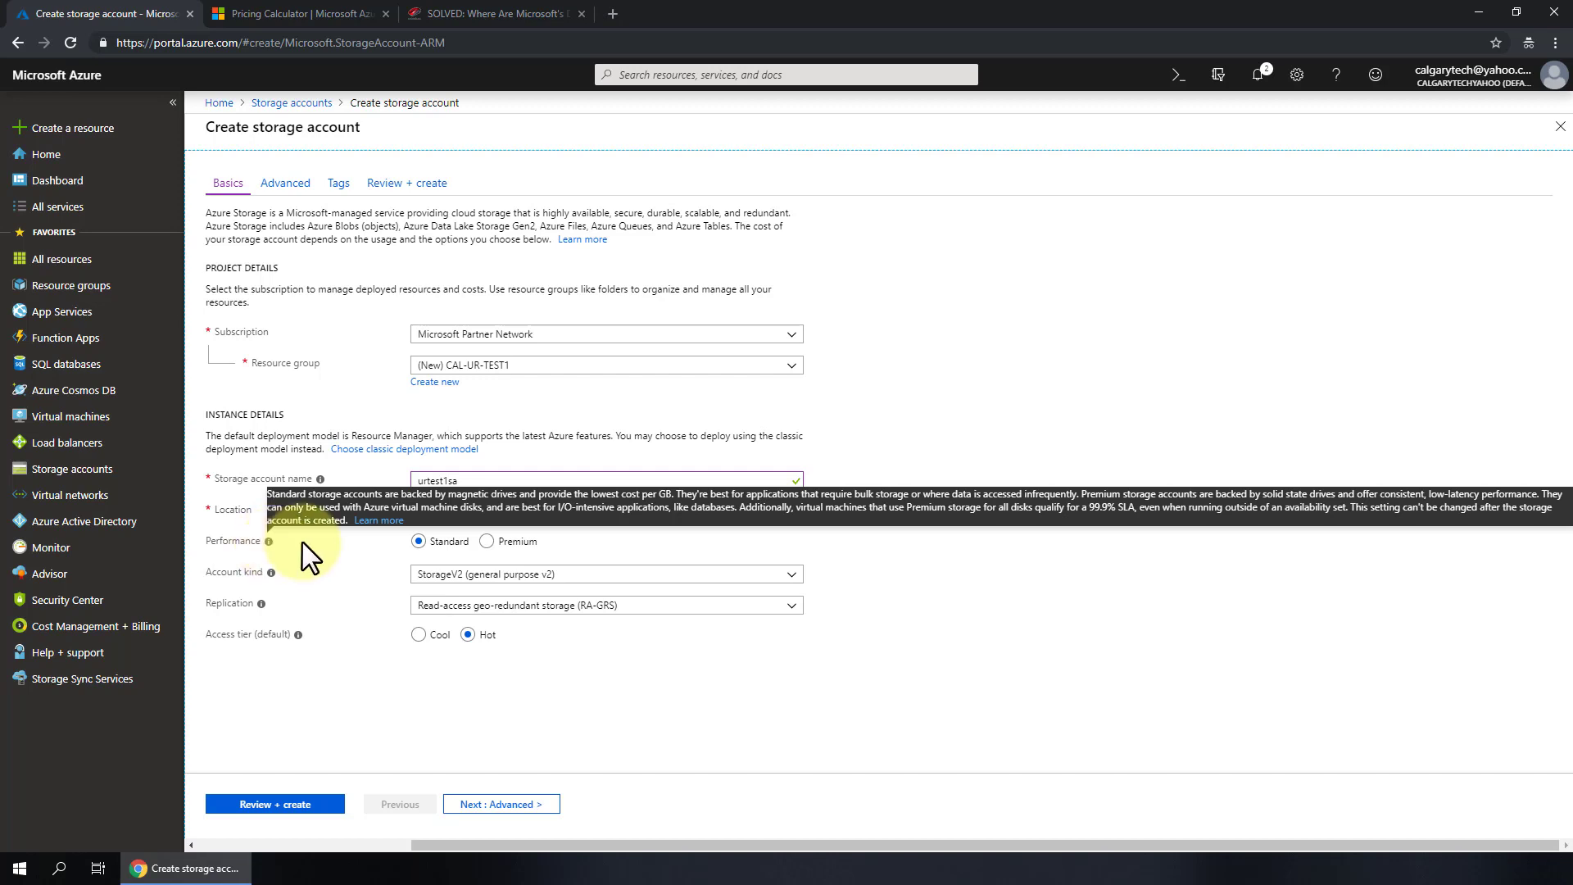
left_click(1138, 552)
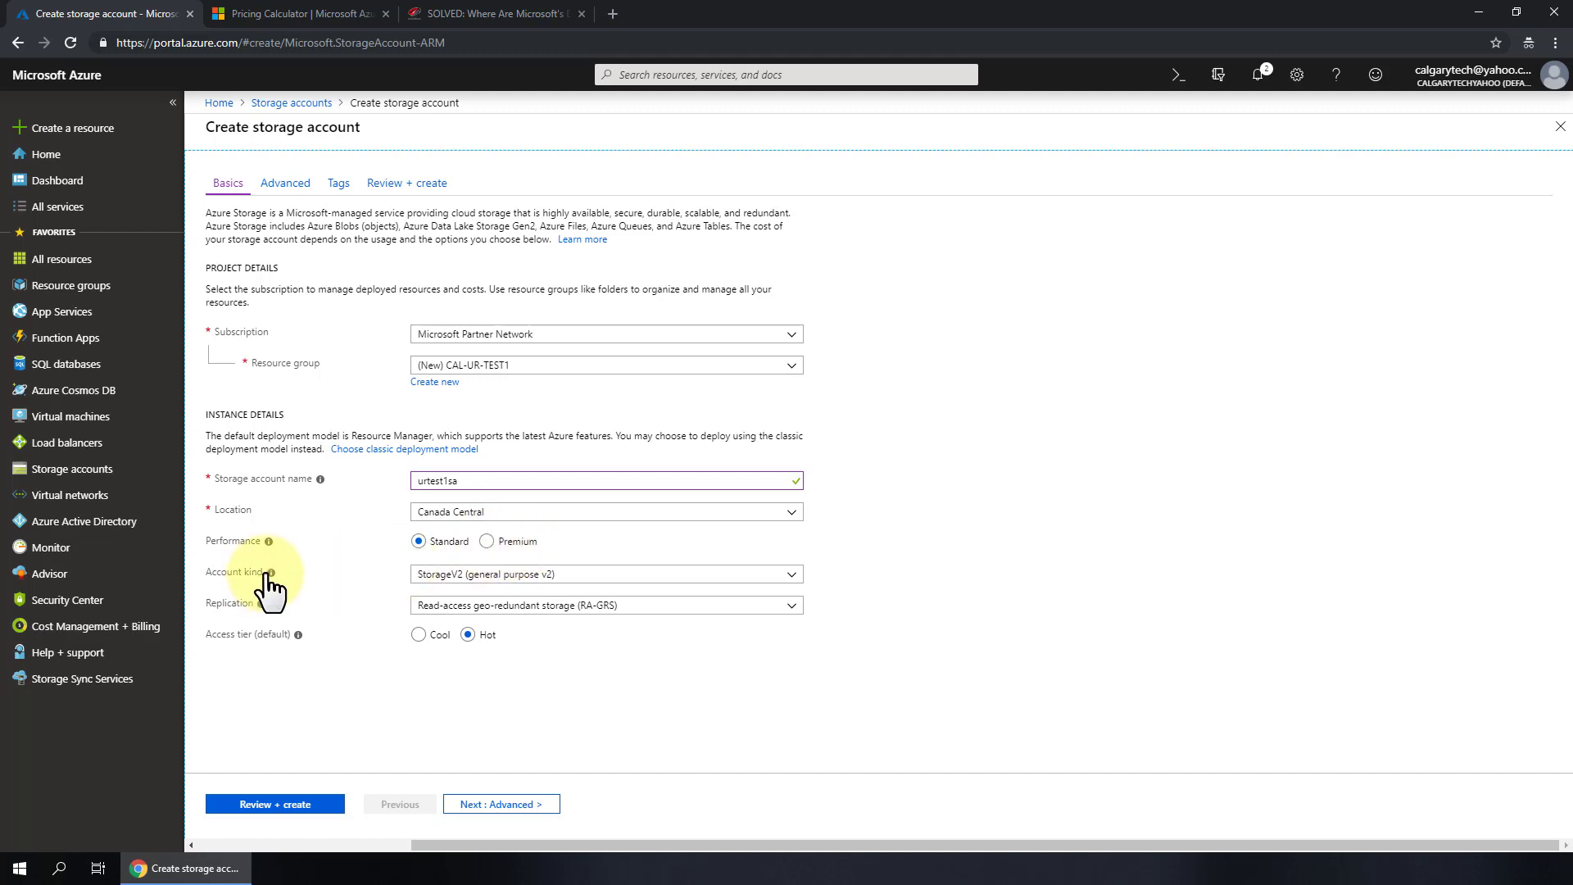
left_click(512, 575)
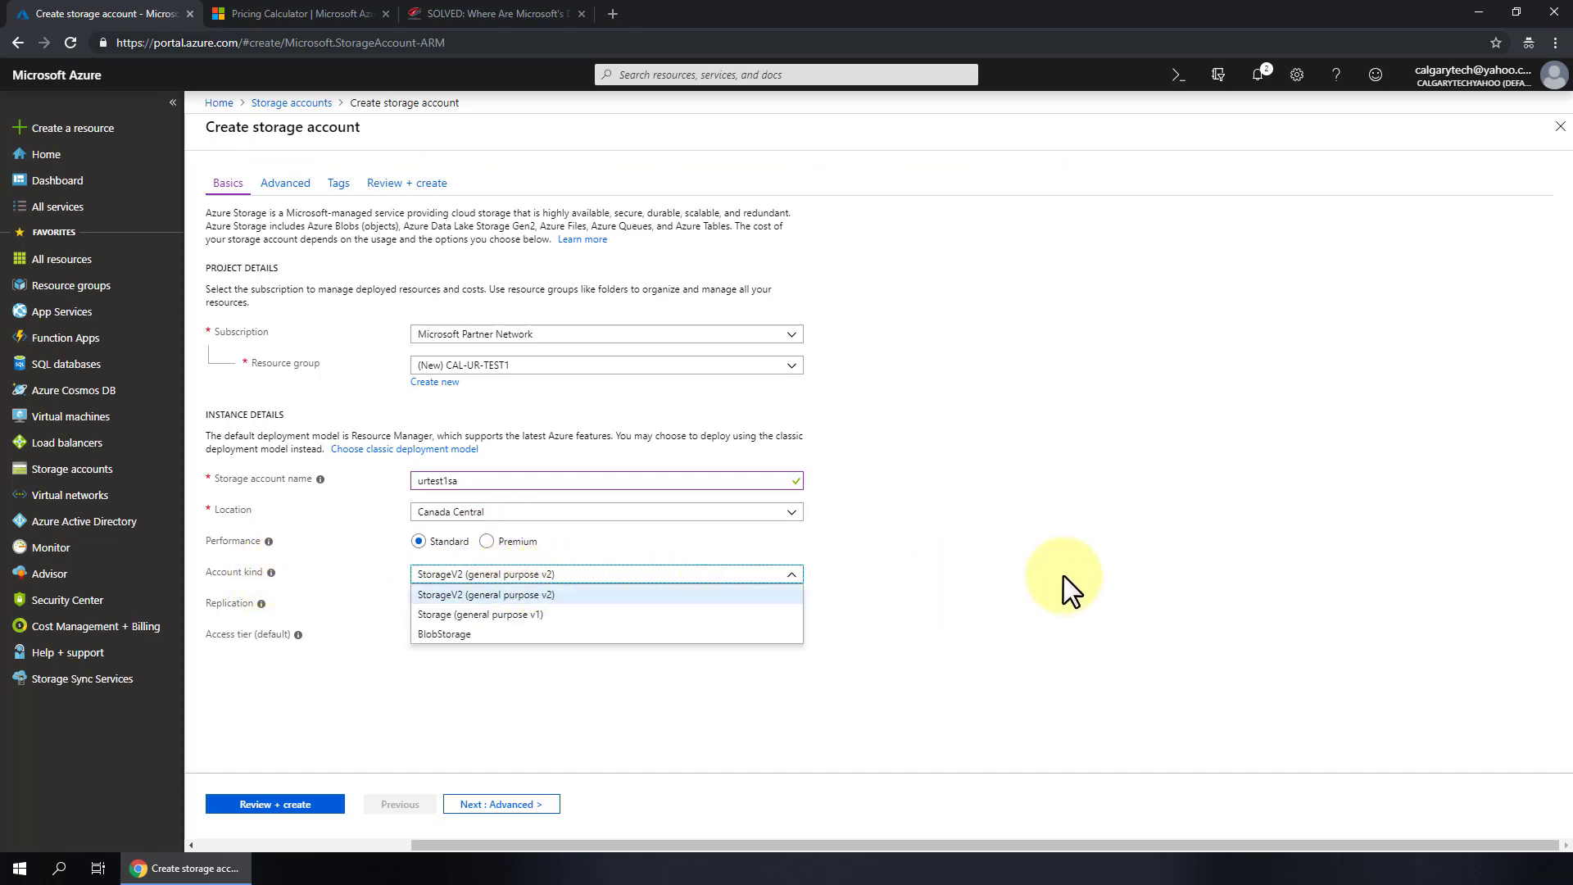
left_click(989, 565)
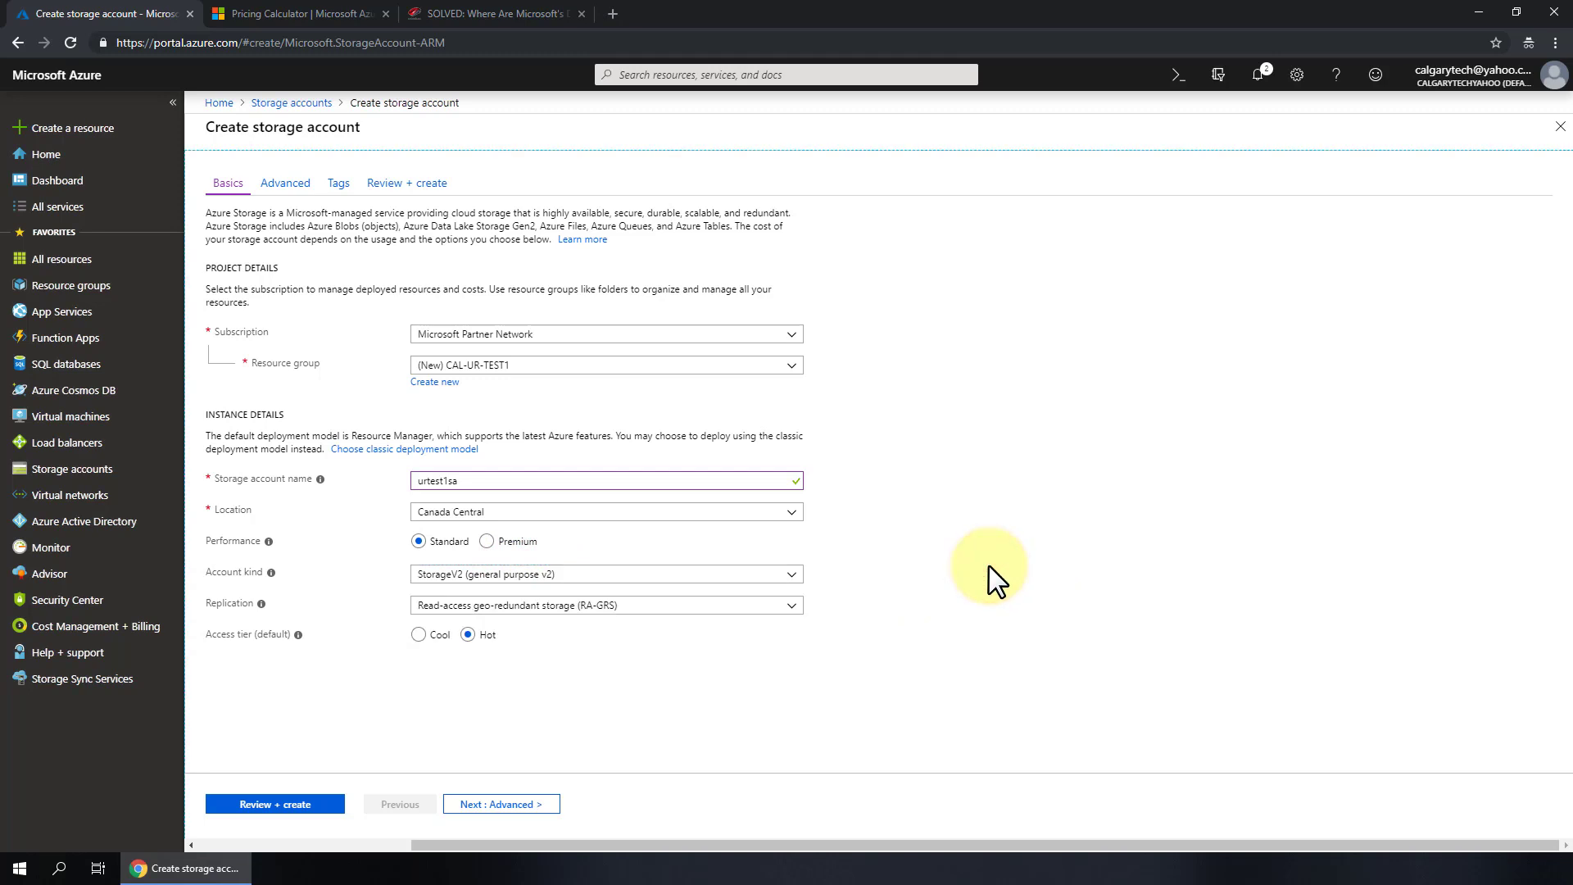
left_click(791, 574)
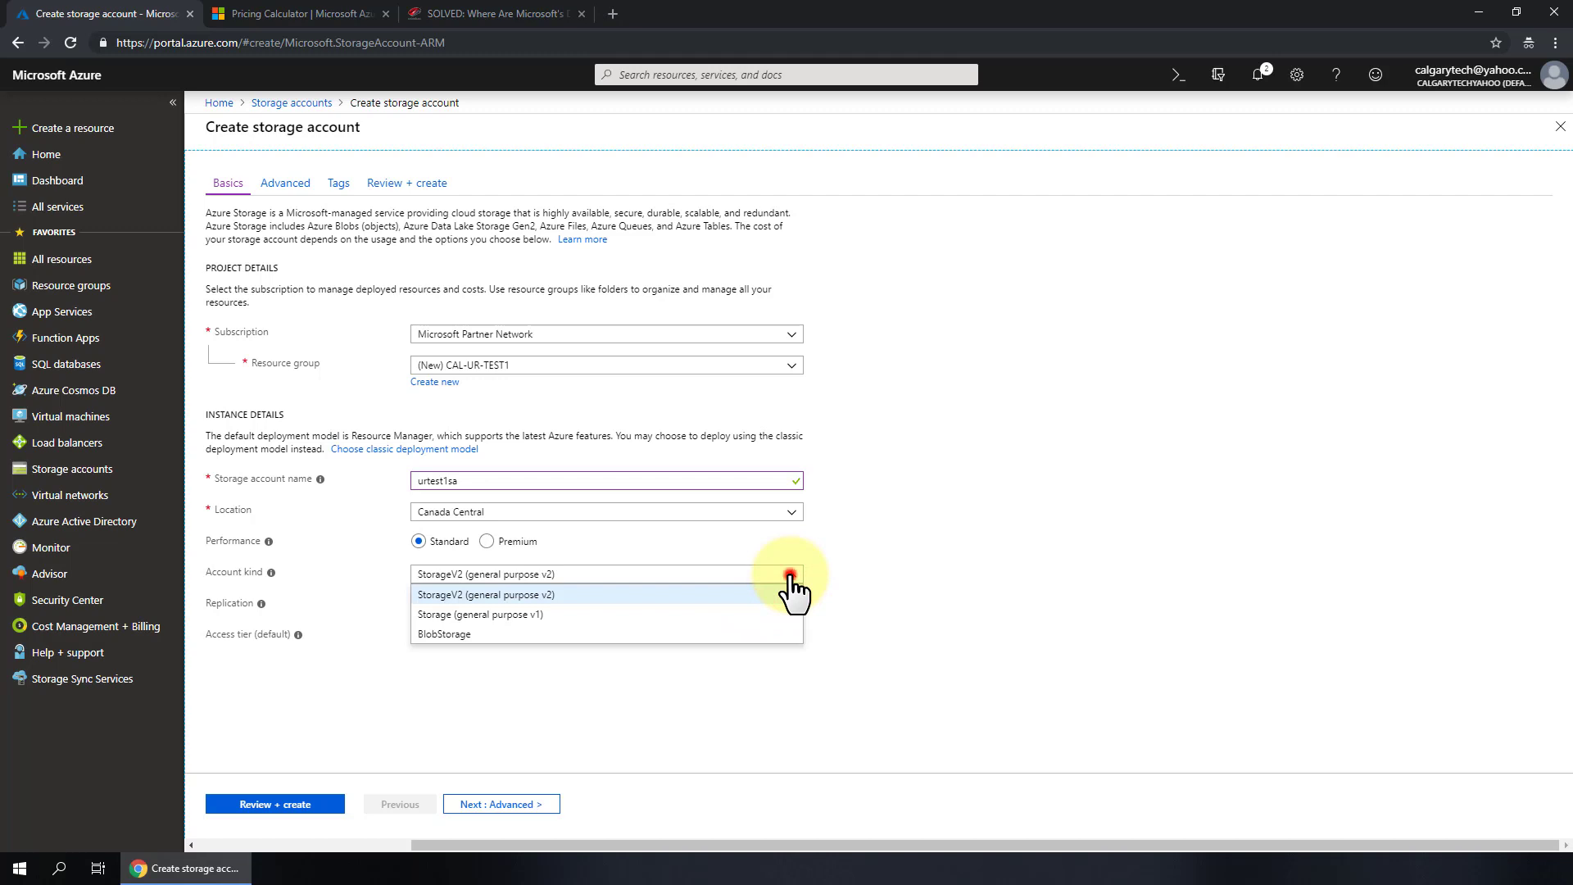
left_click(791, 576)
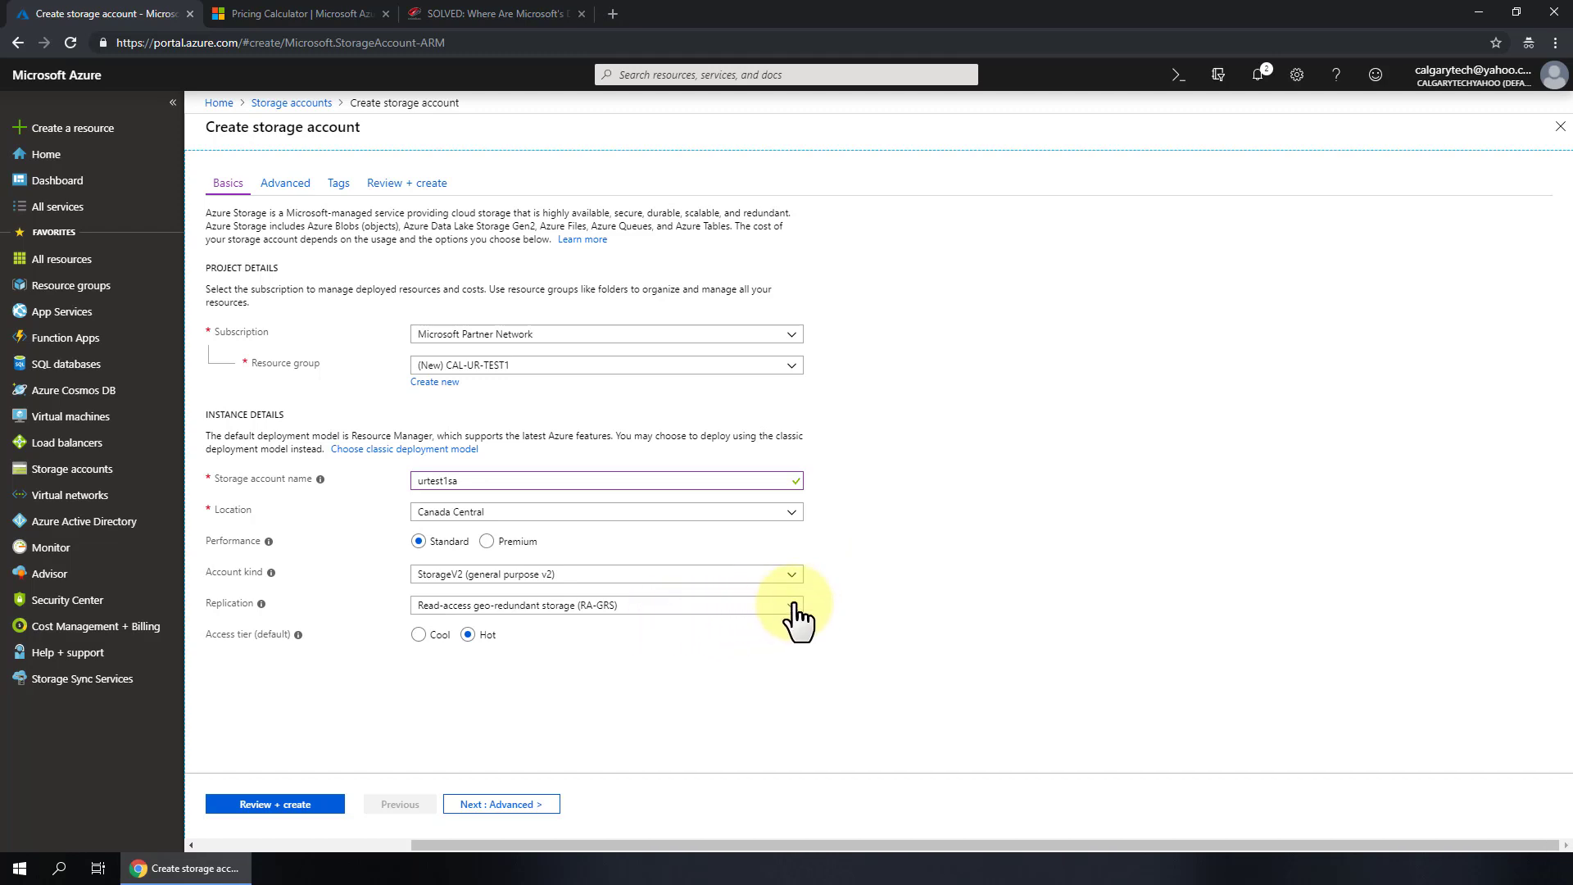
- Set replication to Locally-redundant storage (LRS)
left_click(792, 607)
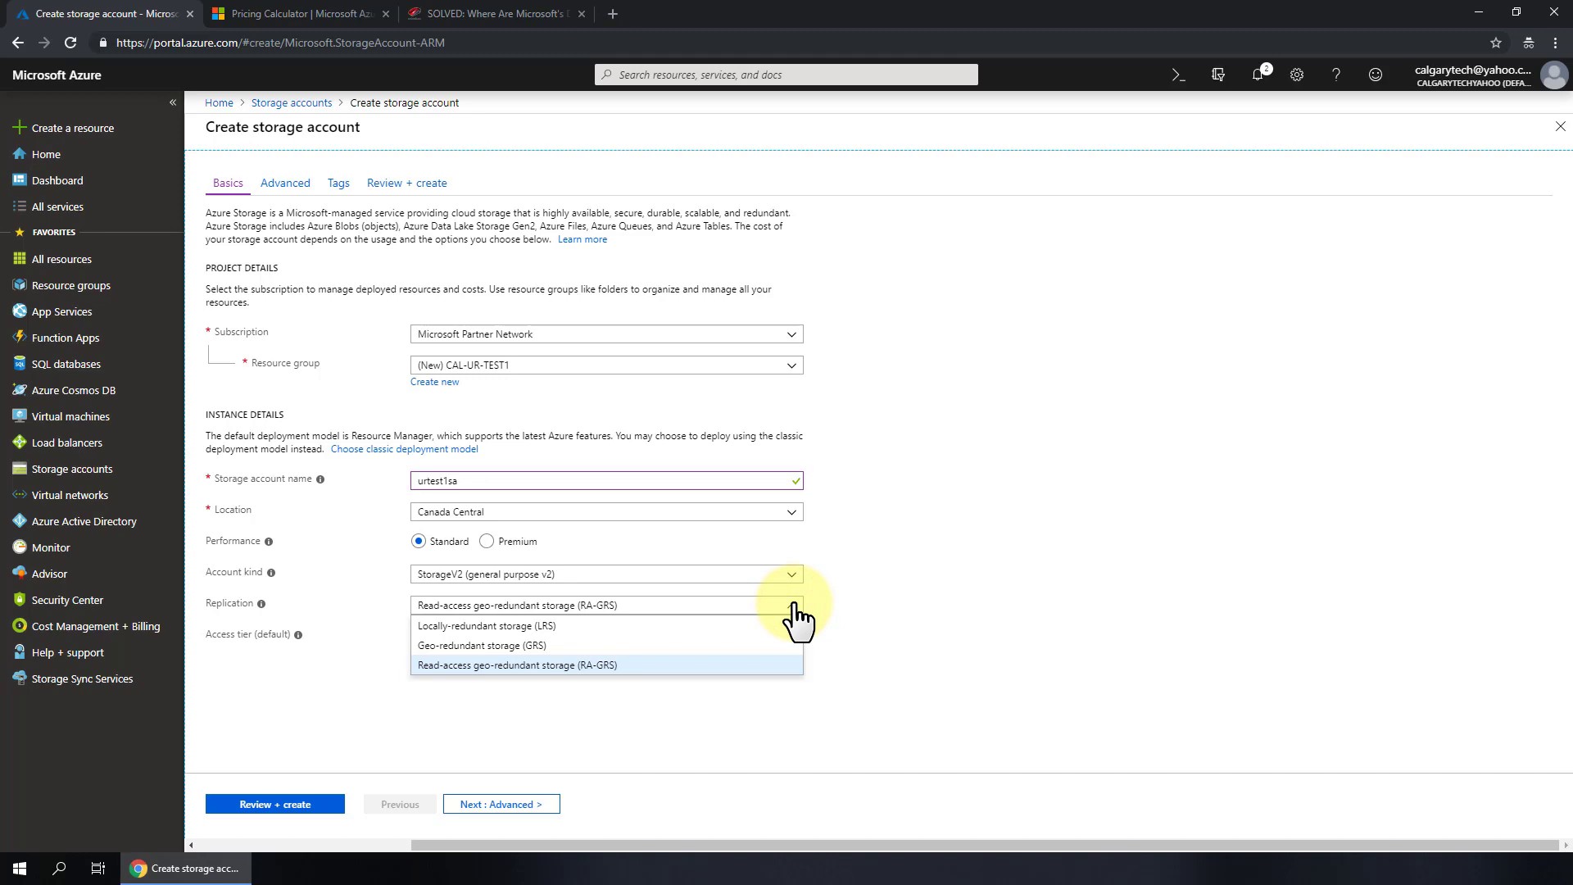
left_click(521, 626)
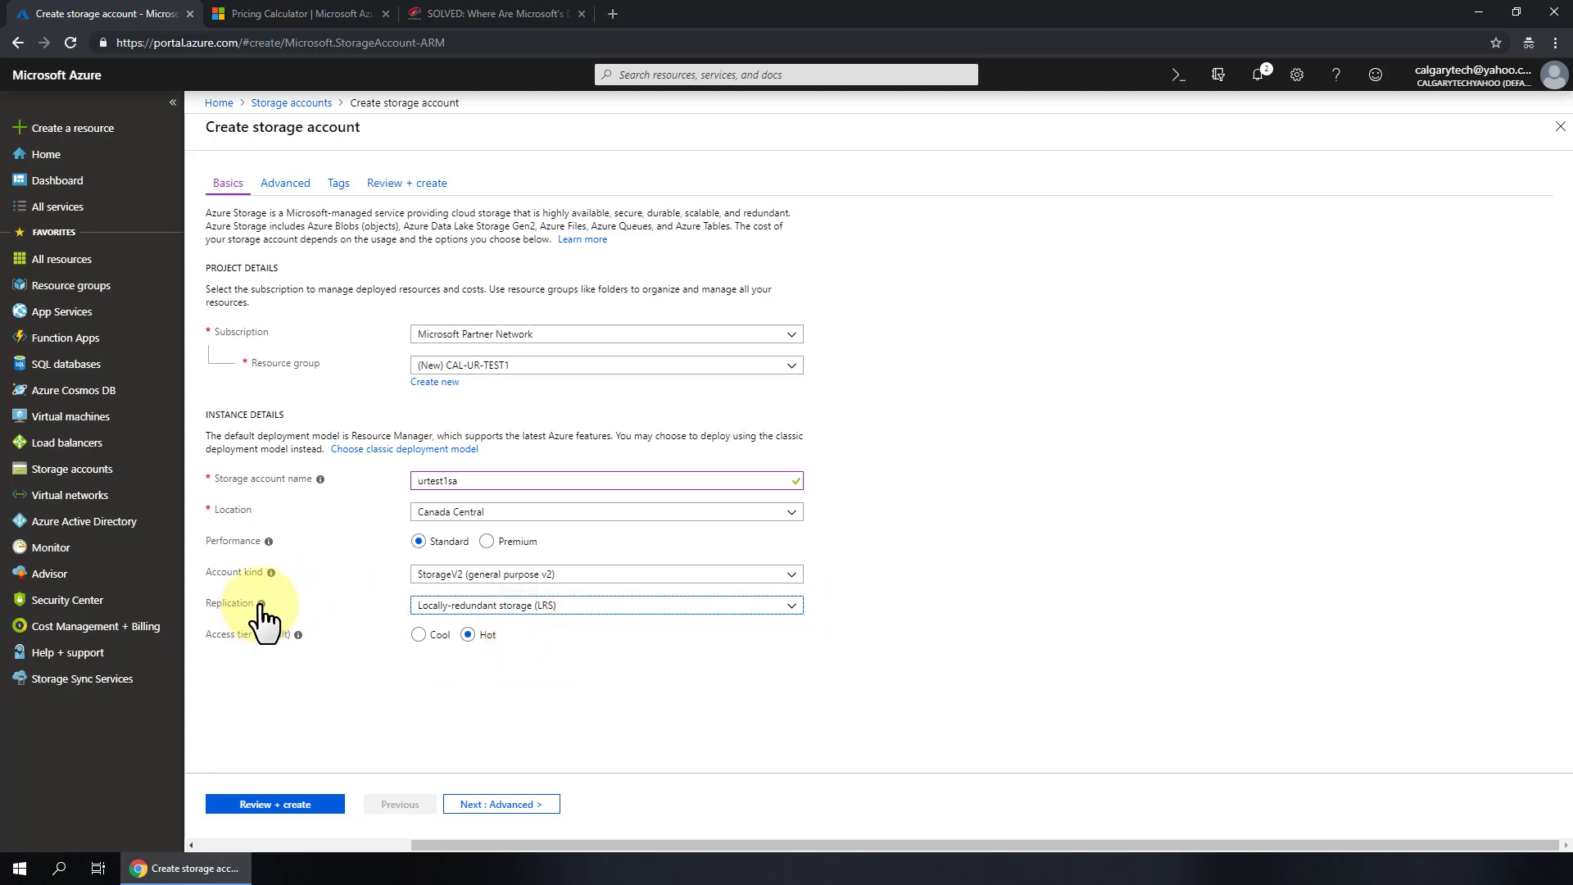
mouse_move(260, 605)
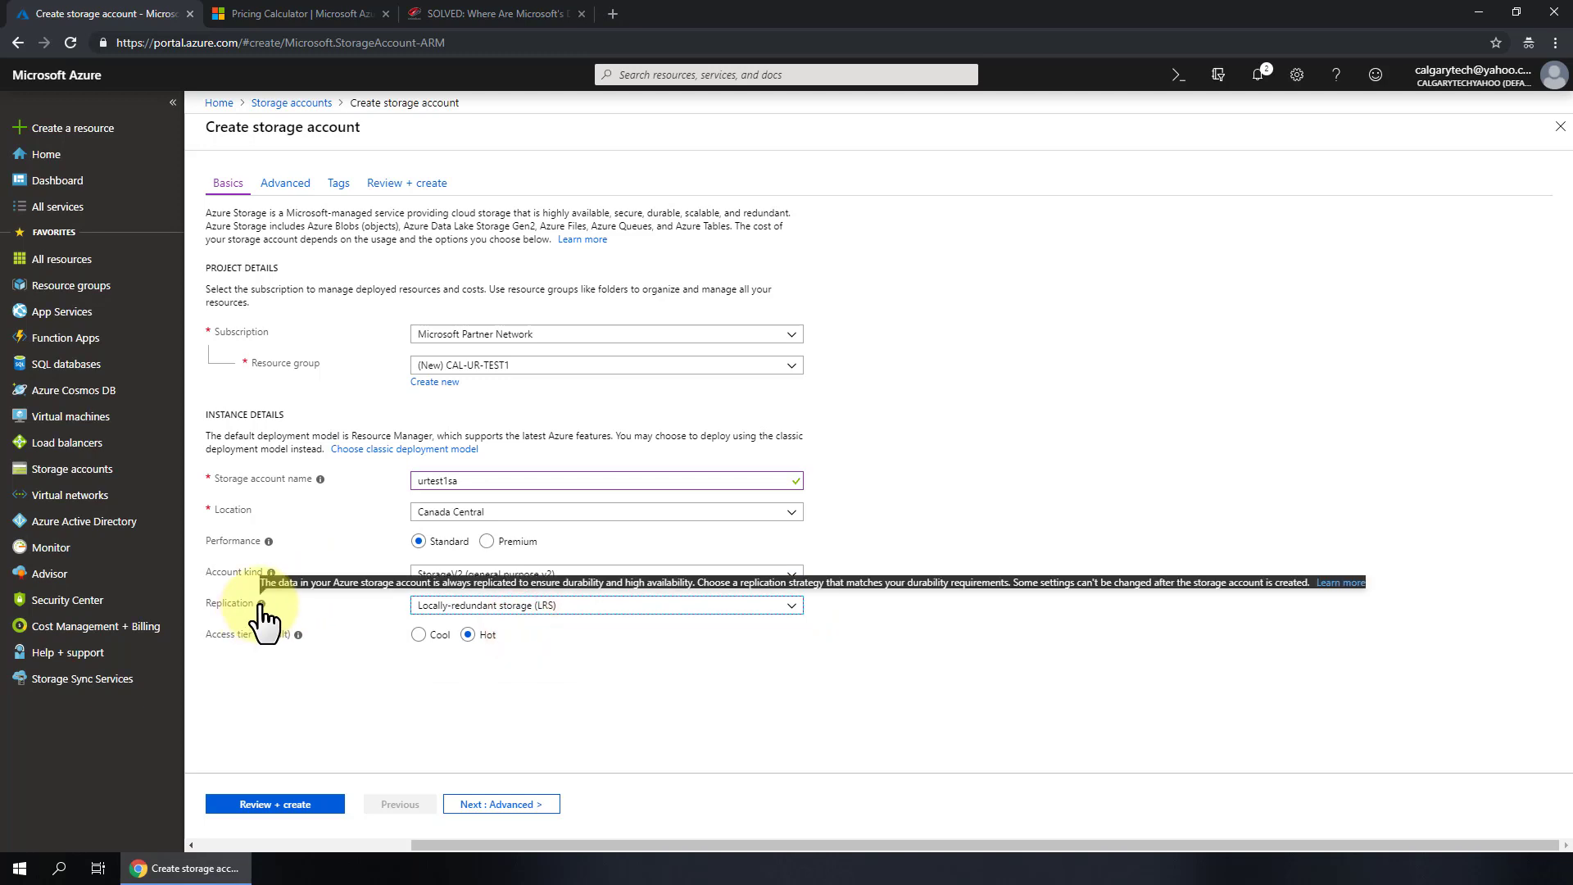
left_click(790, 606)
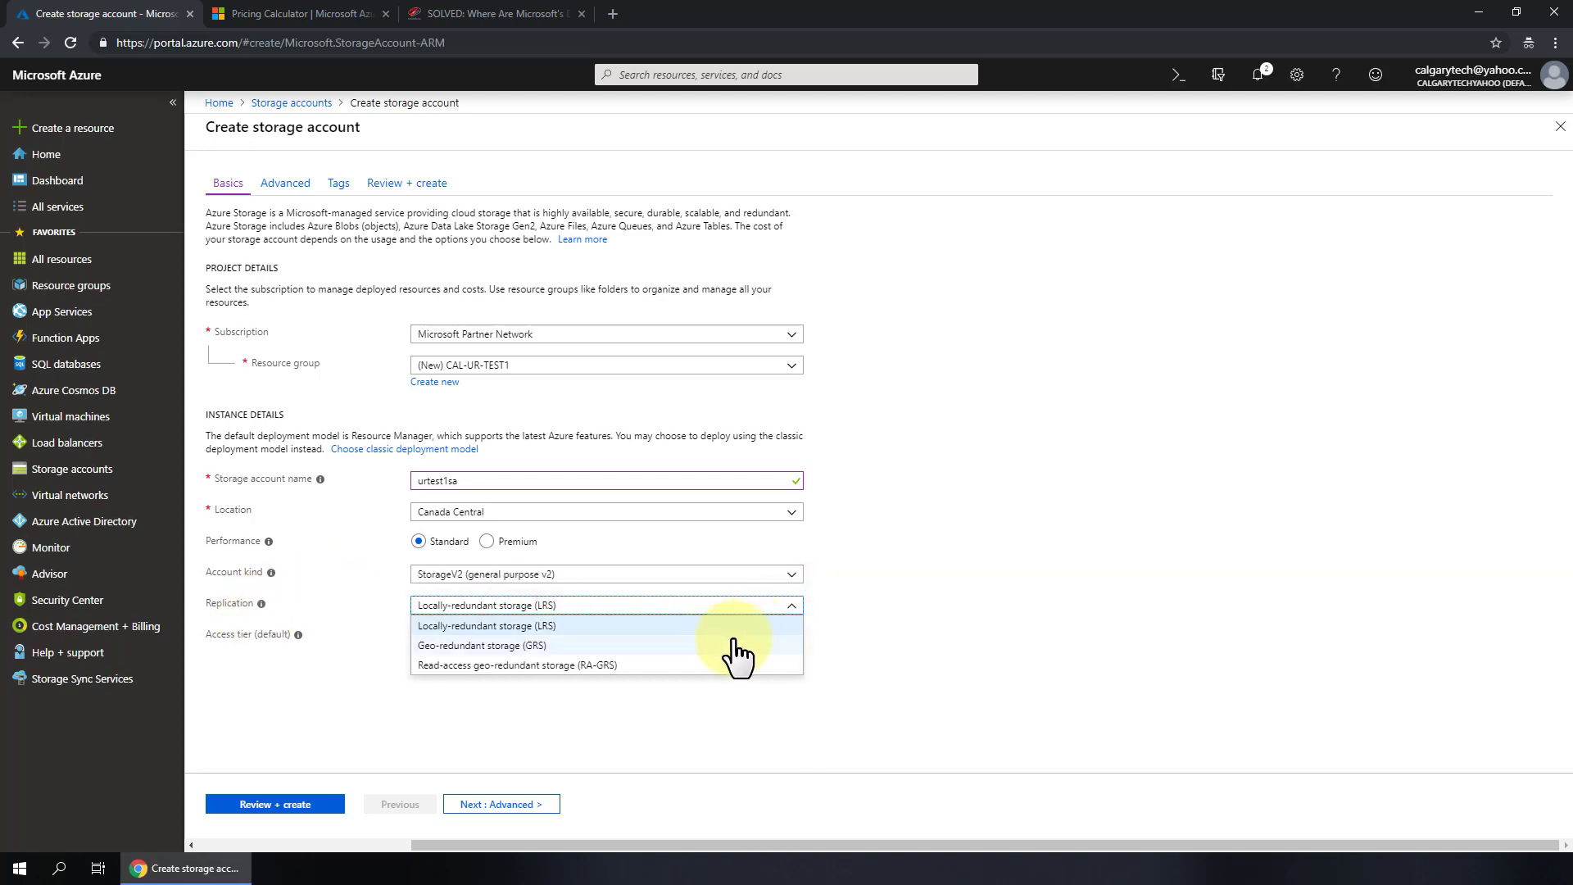
left_click(972, 616)
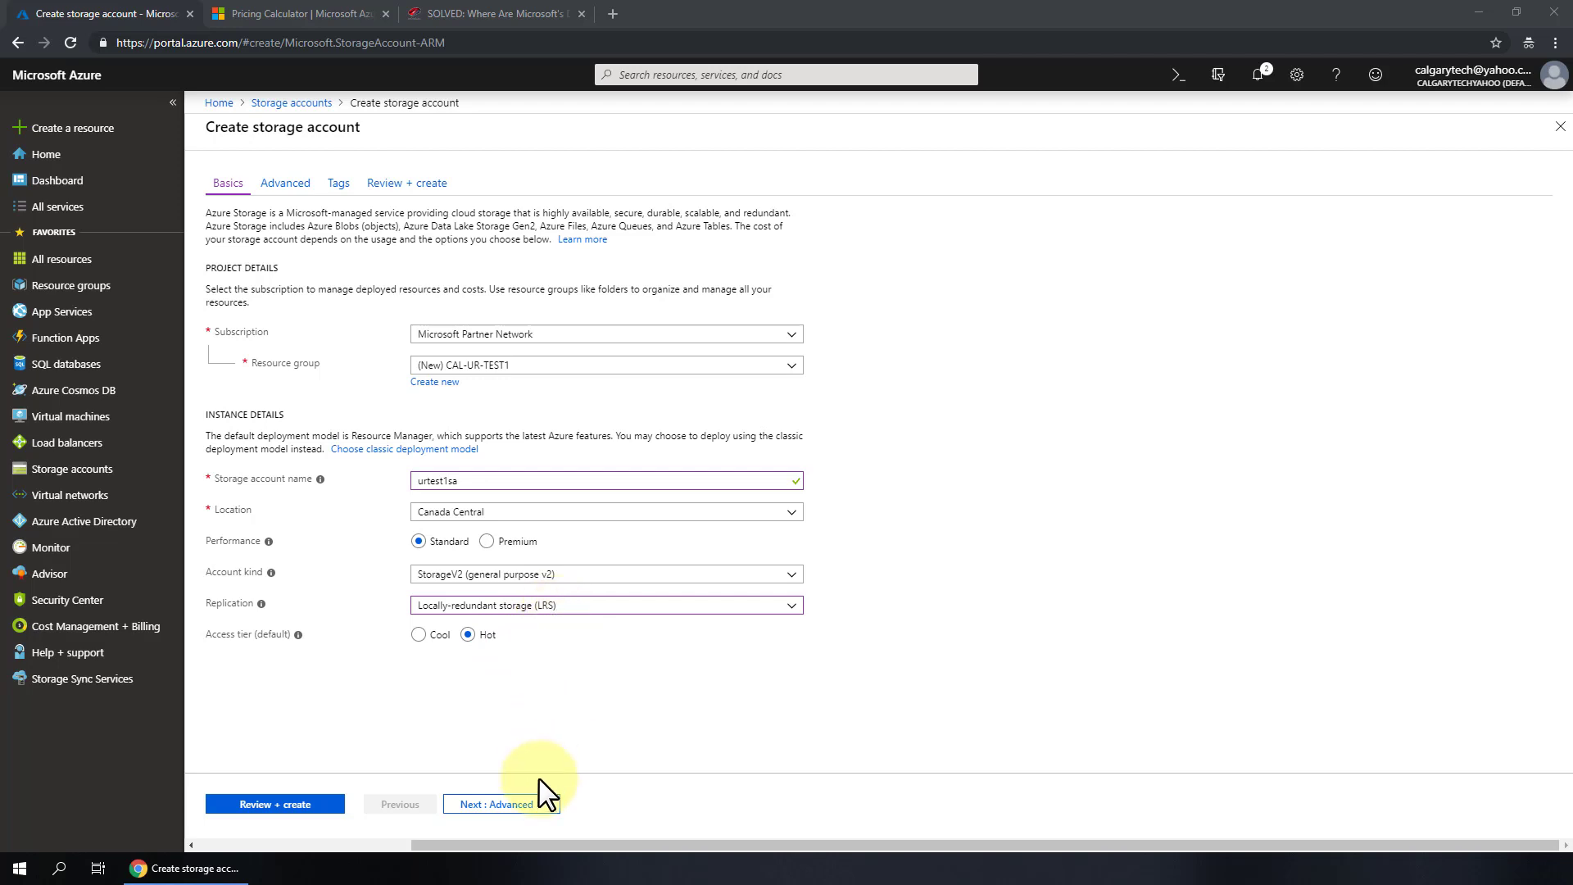
- Skip past Advanced settings, add the tag URTECH with value COSTCENTER1, and go to Review + create
left_click(527, 805)
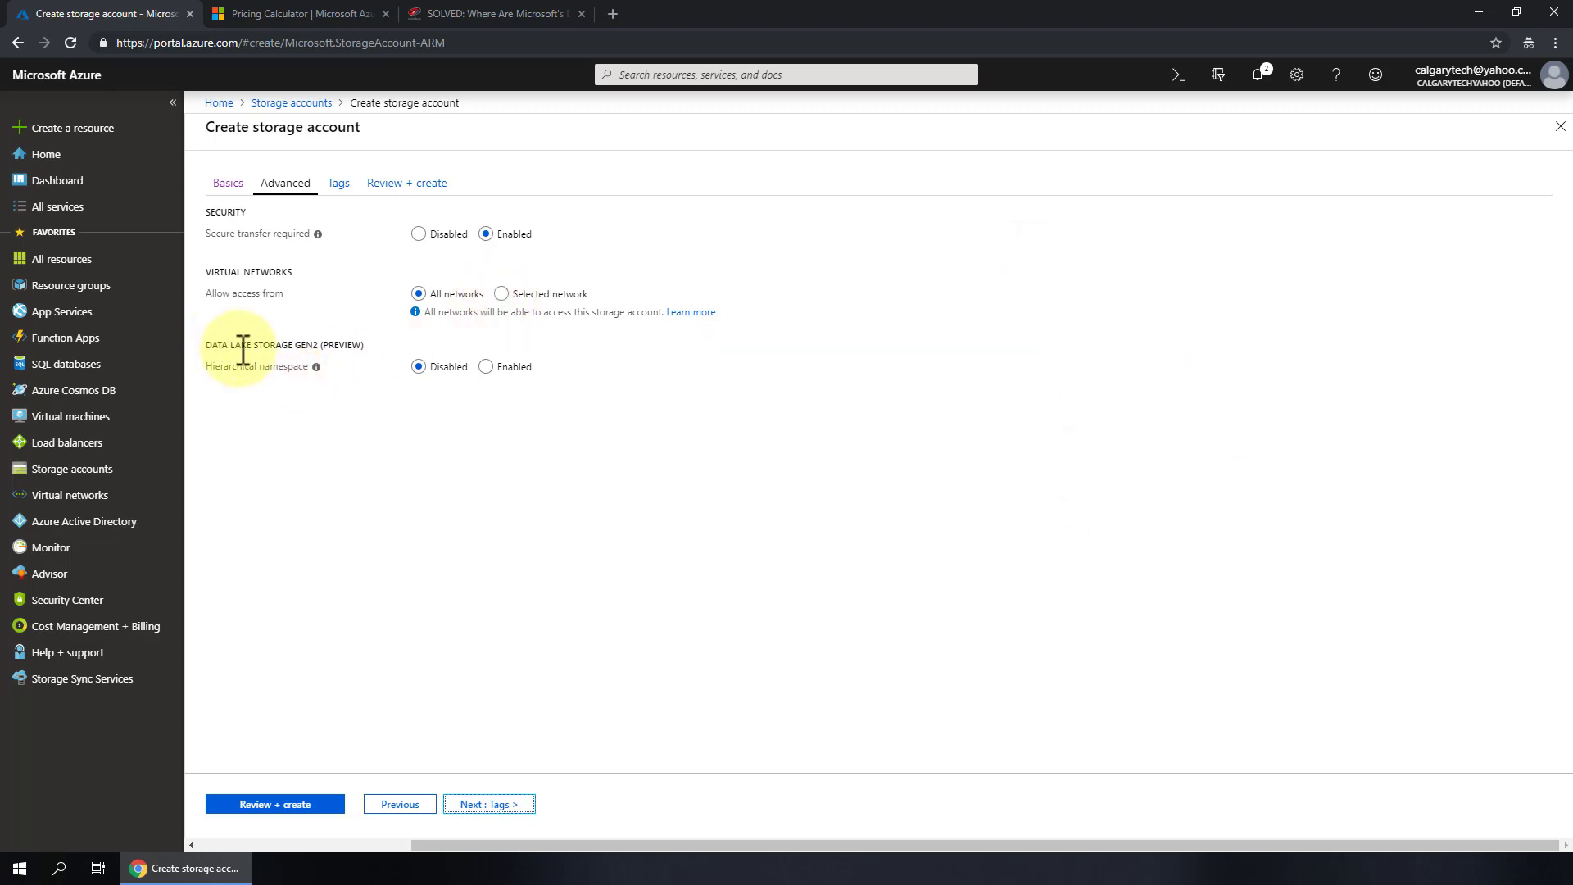
left_click(496, 805)
left_click(363, 316)
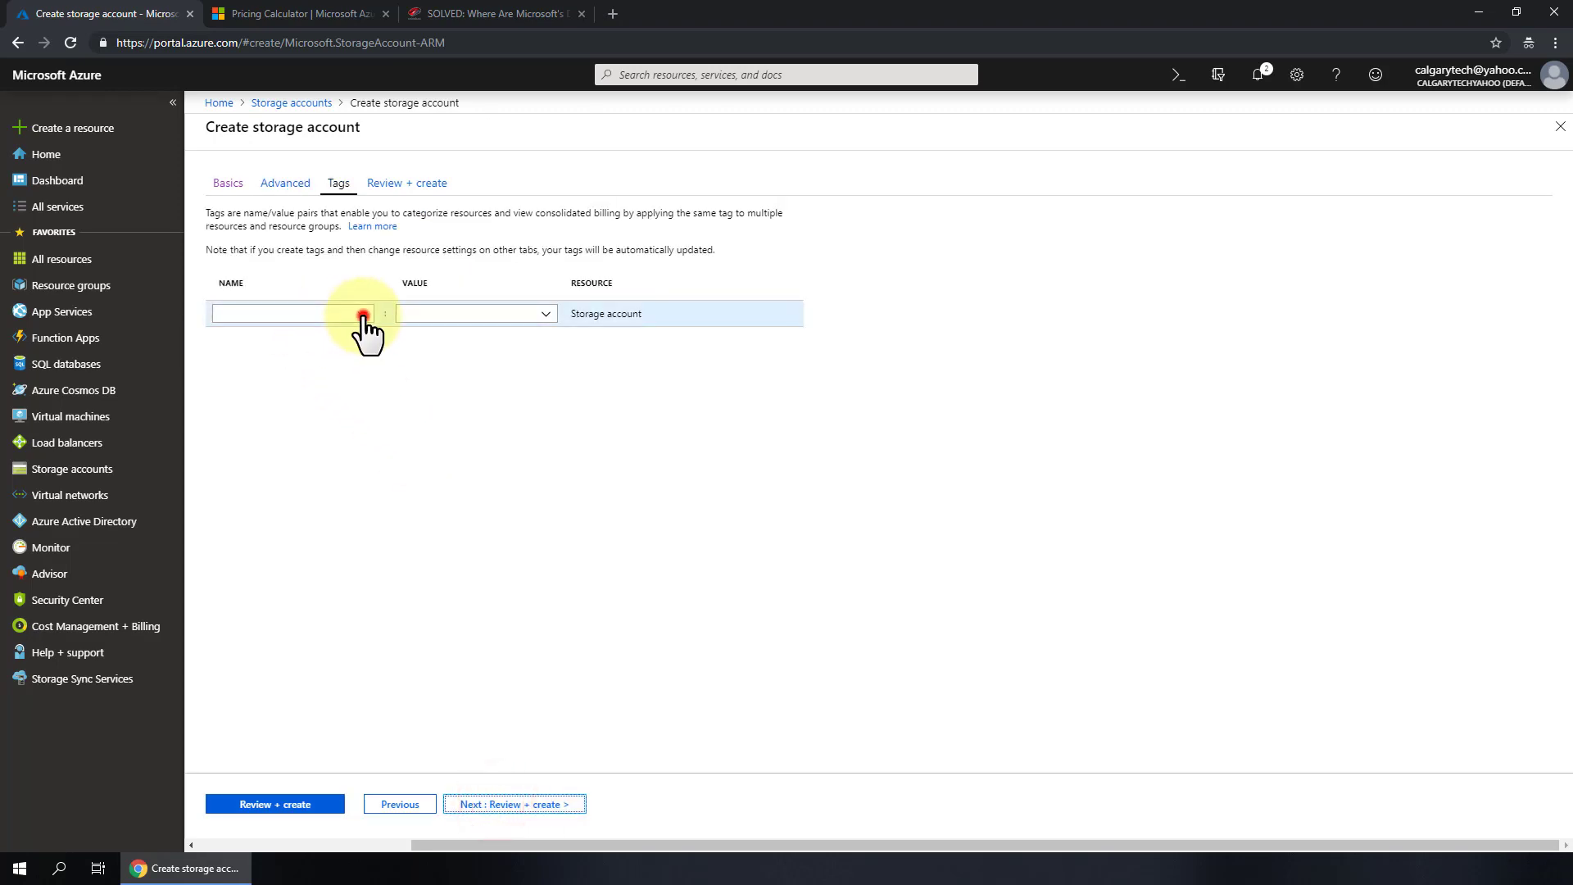
left_click(328, 314)
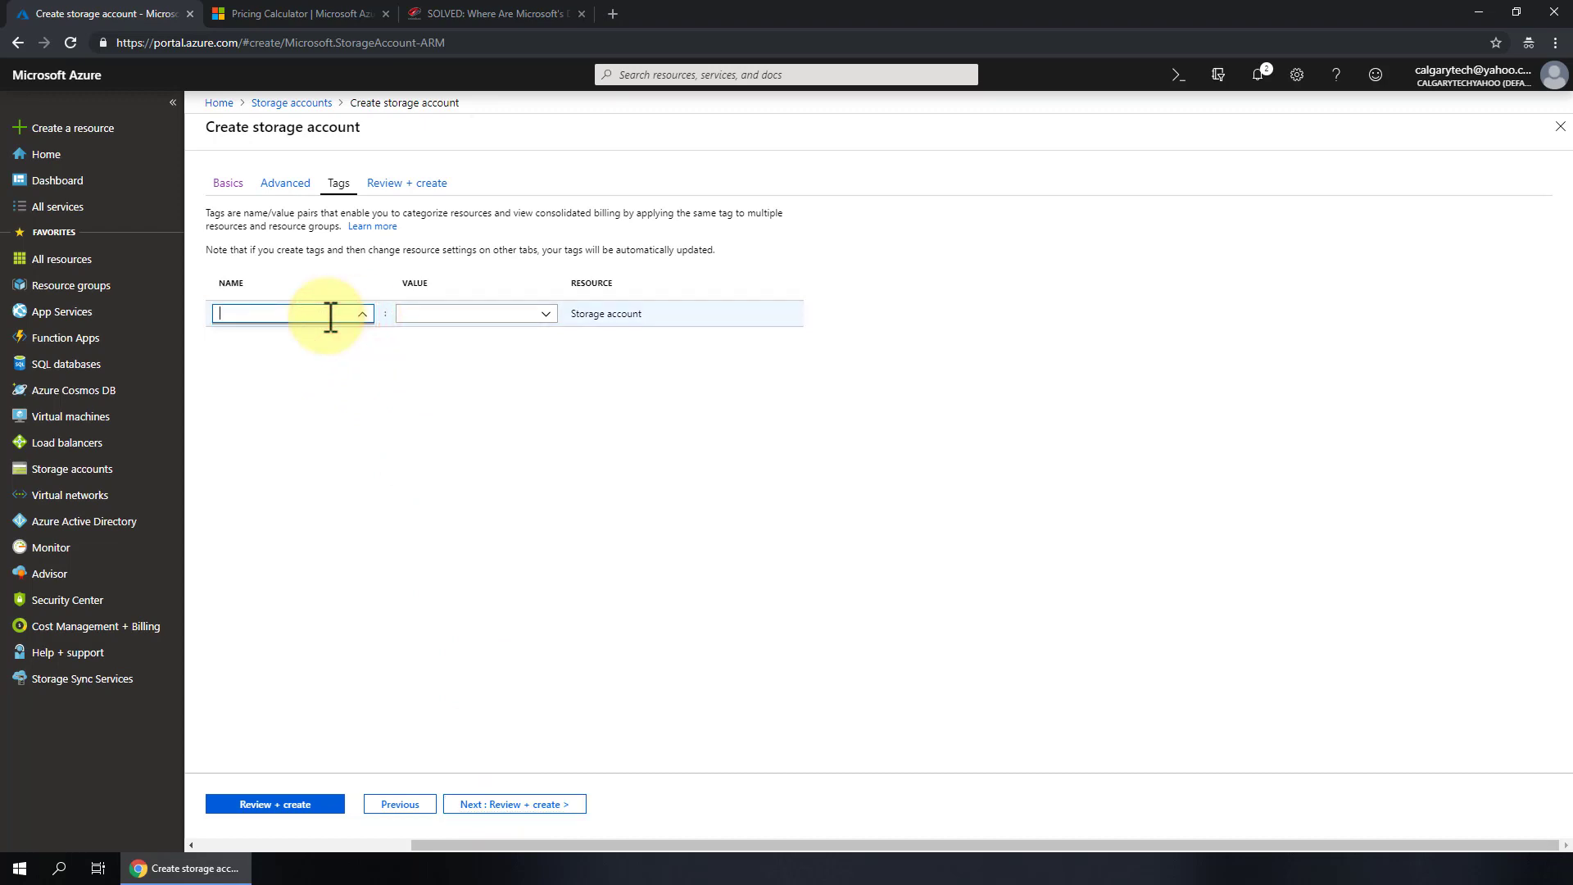
type("URTECH")
key("Tab")
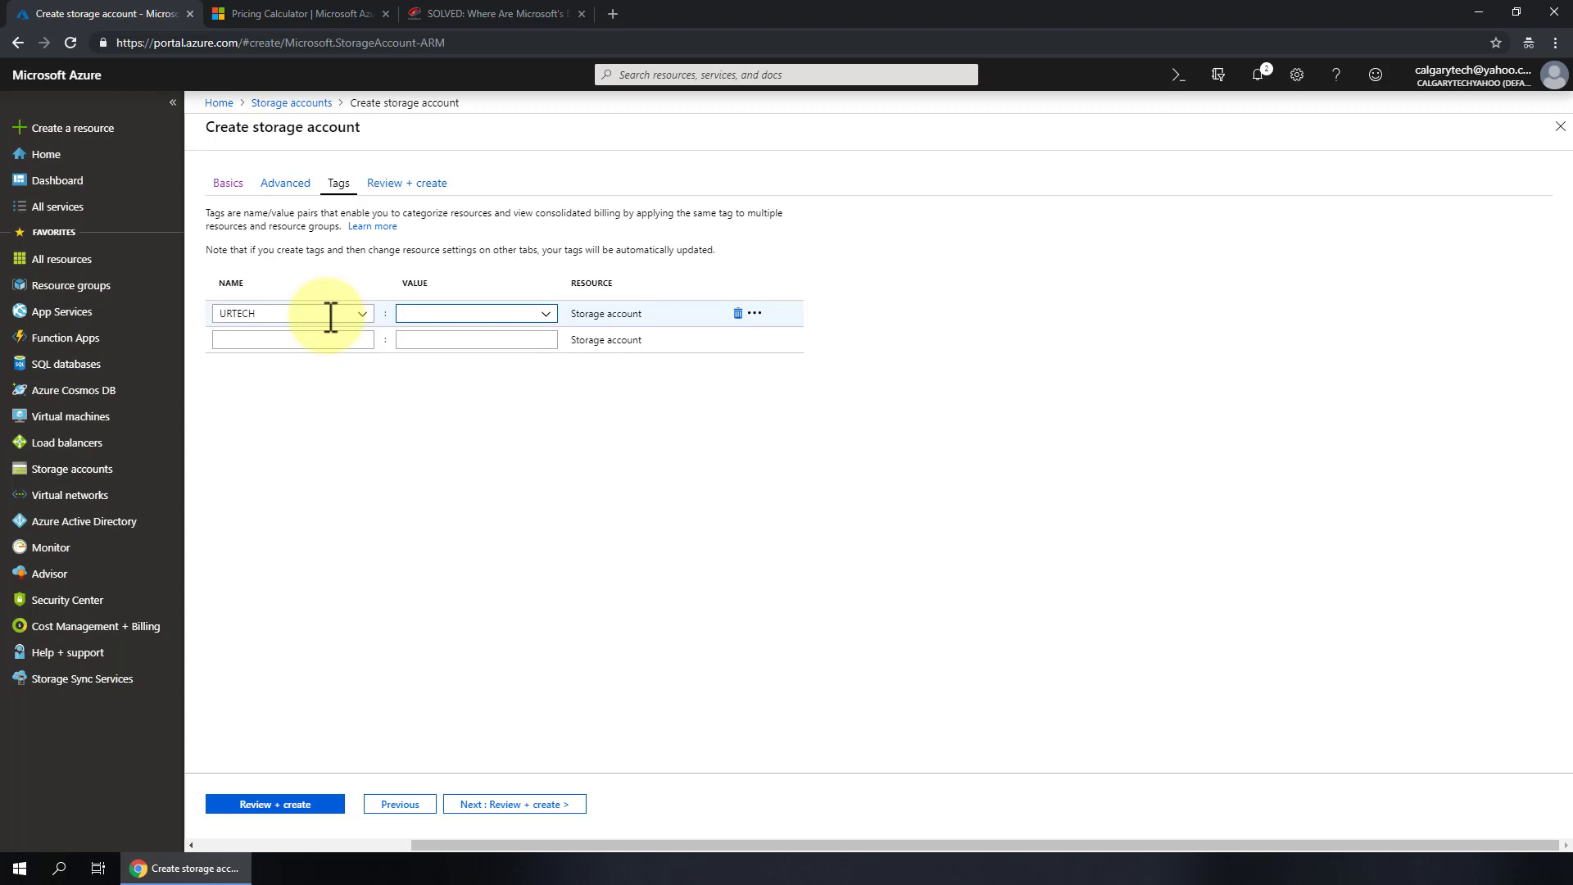
type("COSTCENTER1")
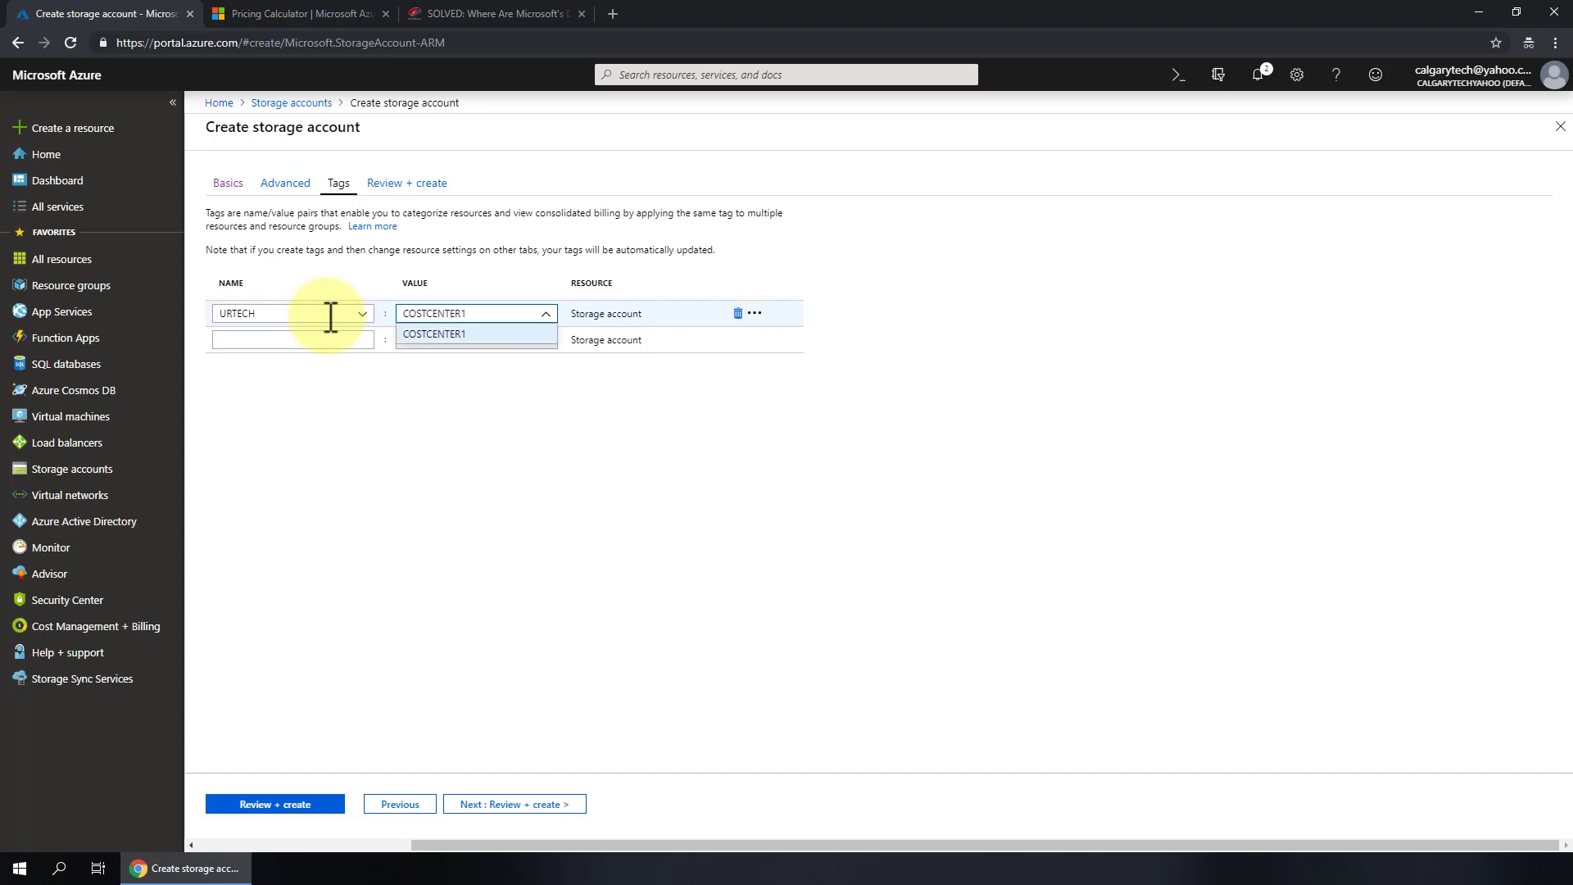
left_click(910, 272)
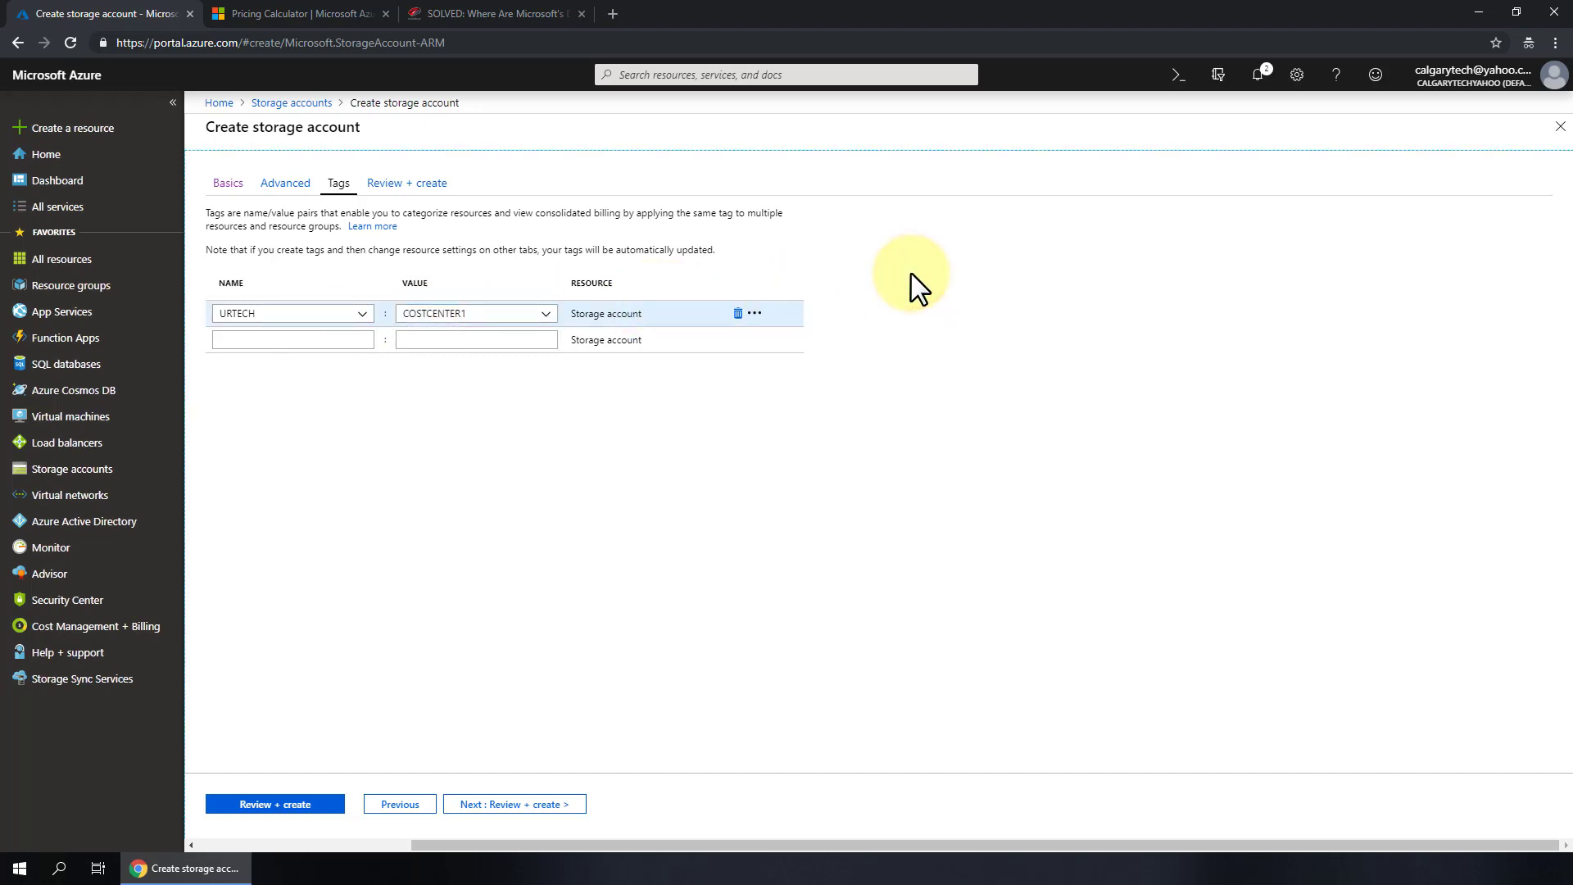
left_click(557, 806)
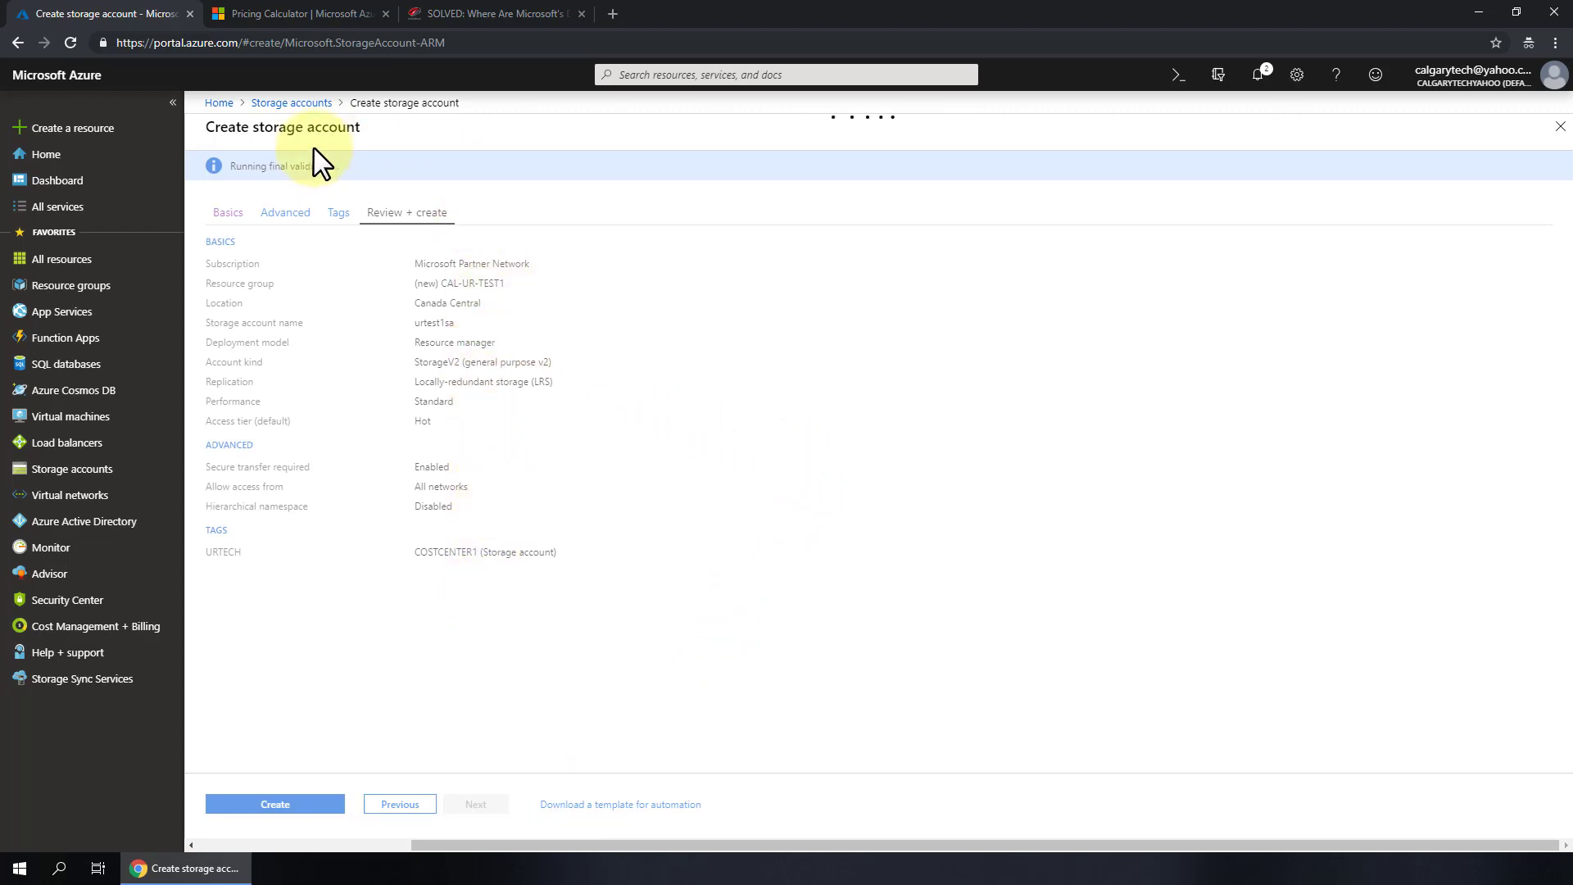
- Create the urtest1sa storage account, check its deployment in notifications, and open the Storage accounts list
left_click_drag(247, 166, 391, 167)
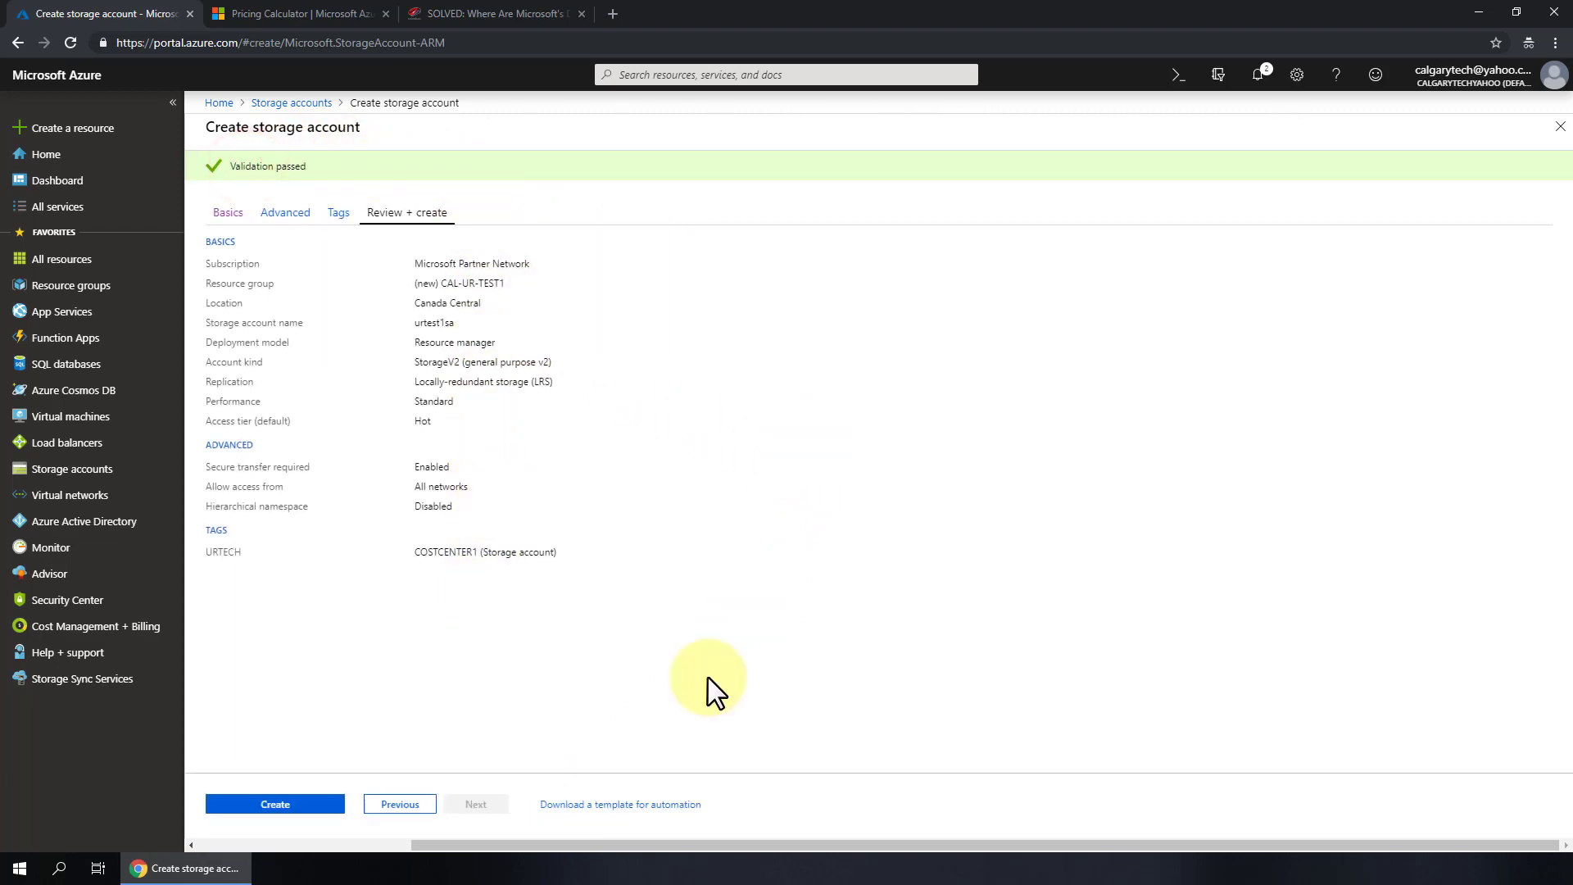
left_click(297, 806)
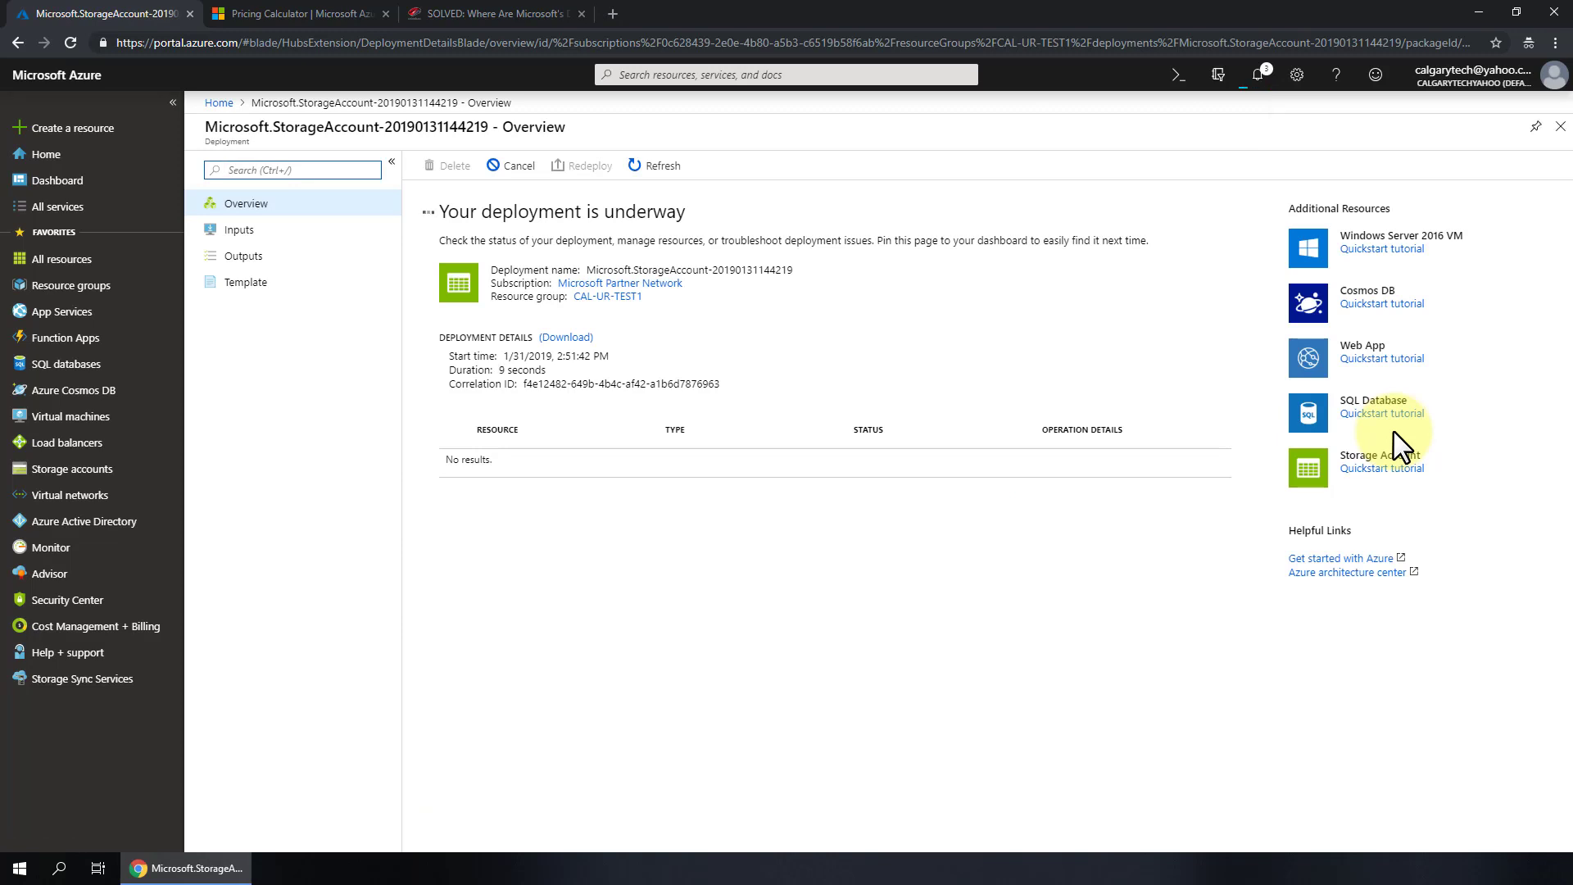
left_click(1260, 72)
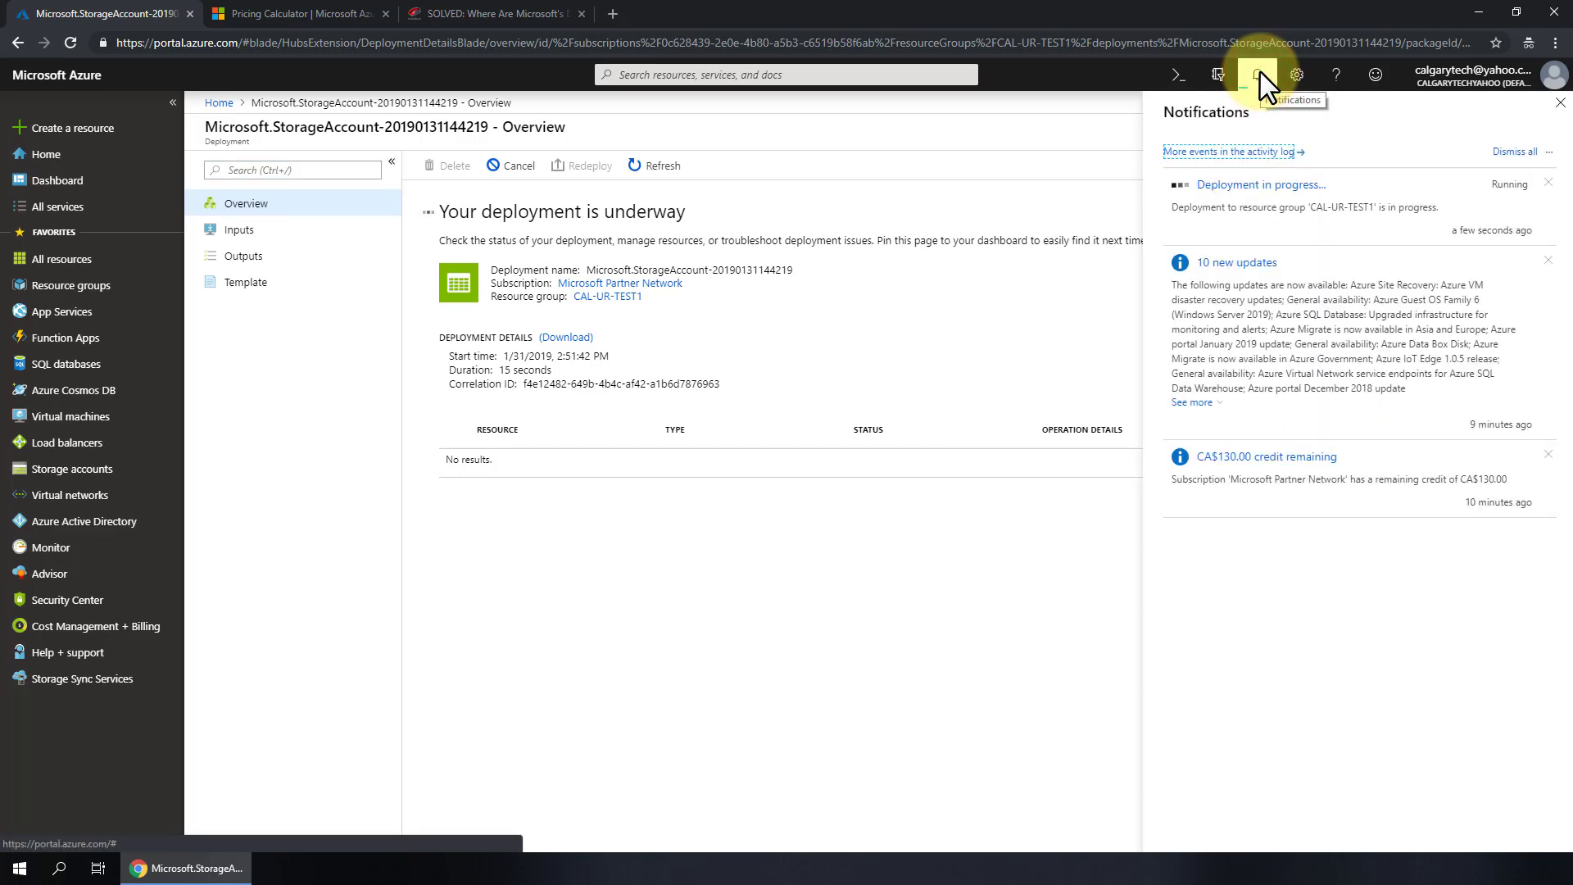
left_click(1258, 72)
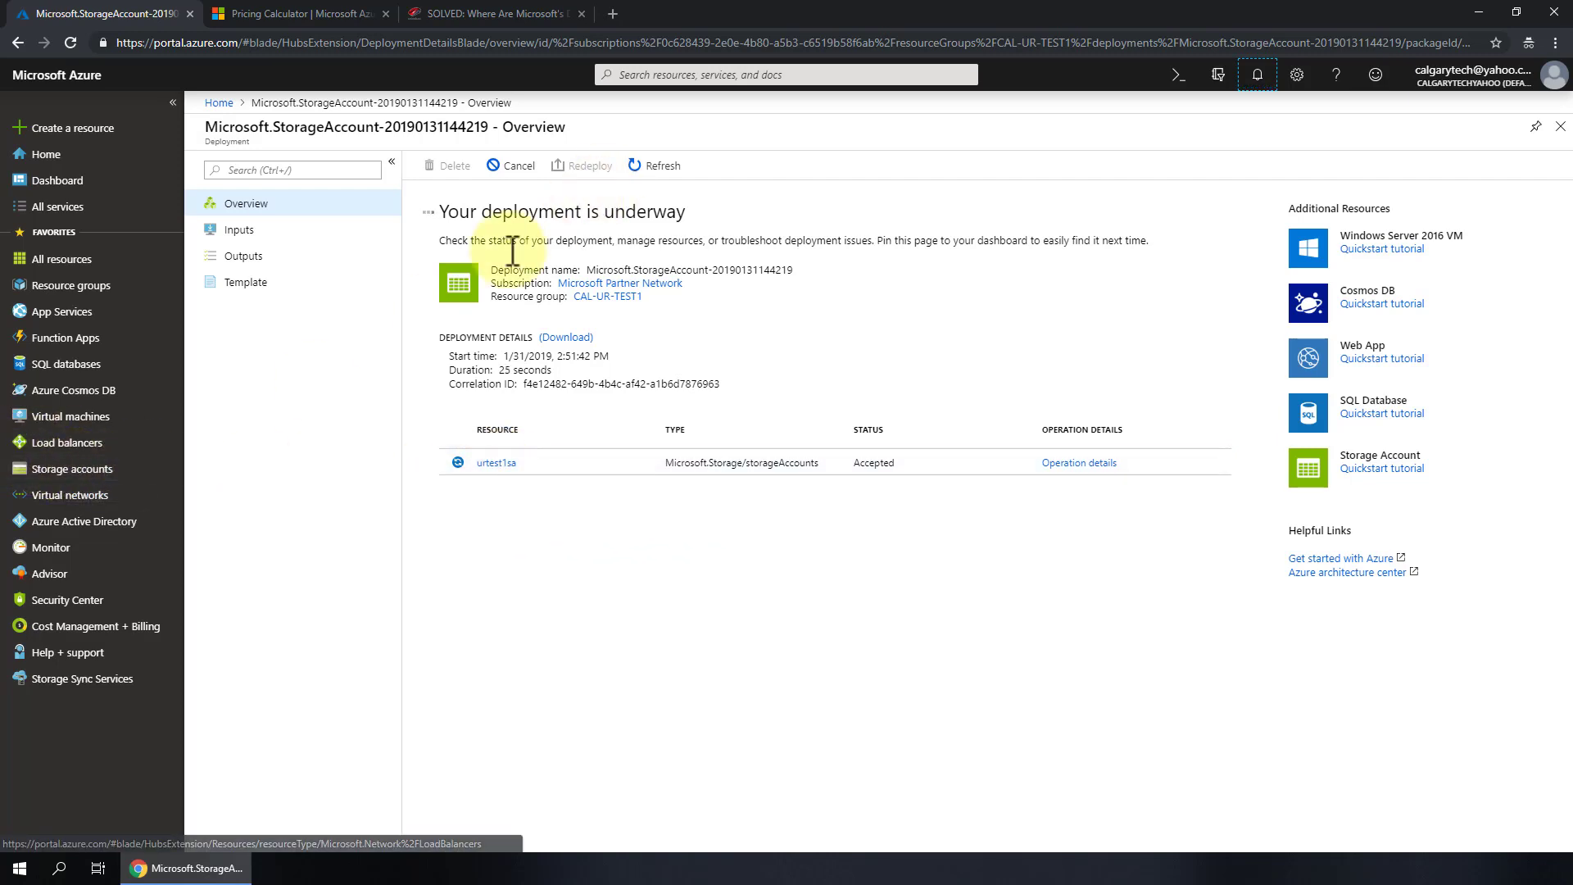
left_click_drag(446, 211, 627, 213)
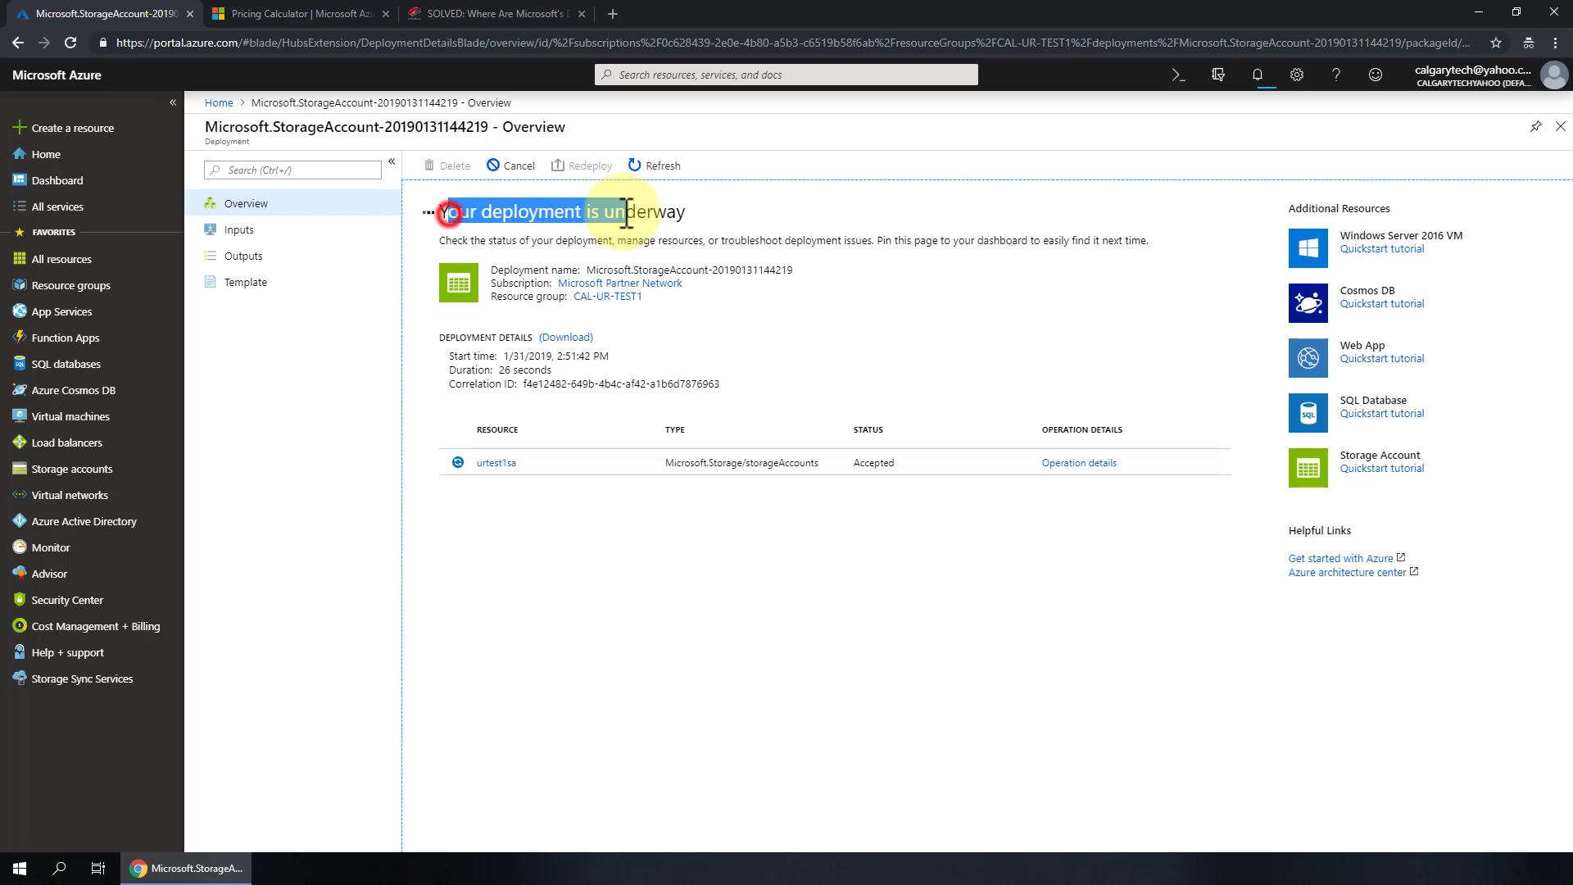
left_click(82, 471)
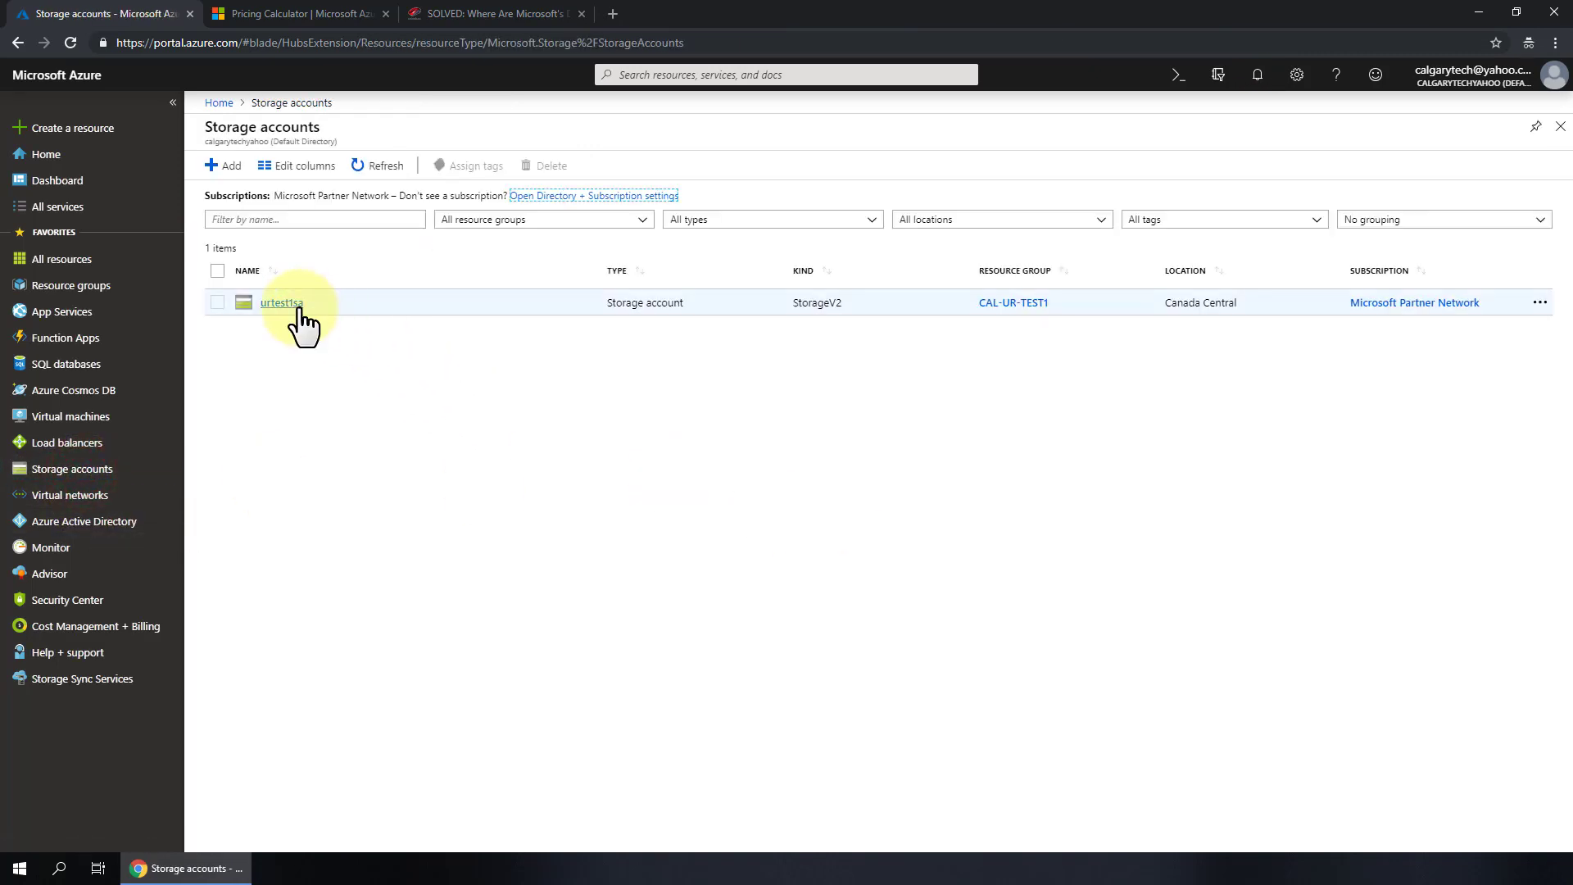
- Open urtest1sa from the Storage accounts list and go to its Files service
left_click(281, 304)
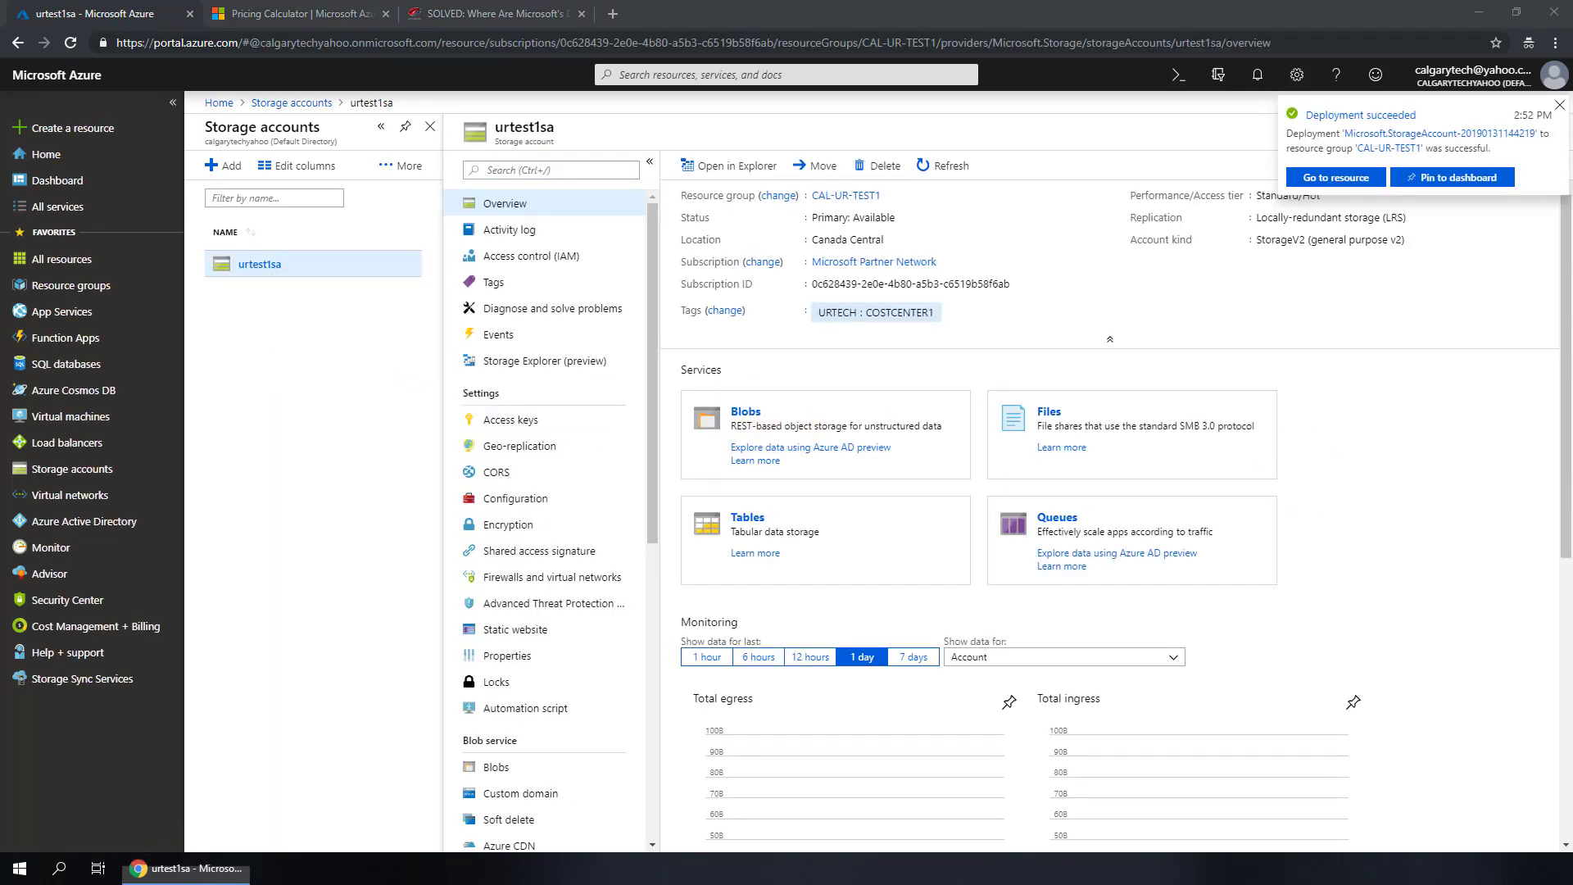
left_click(1099, 434)
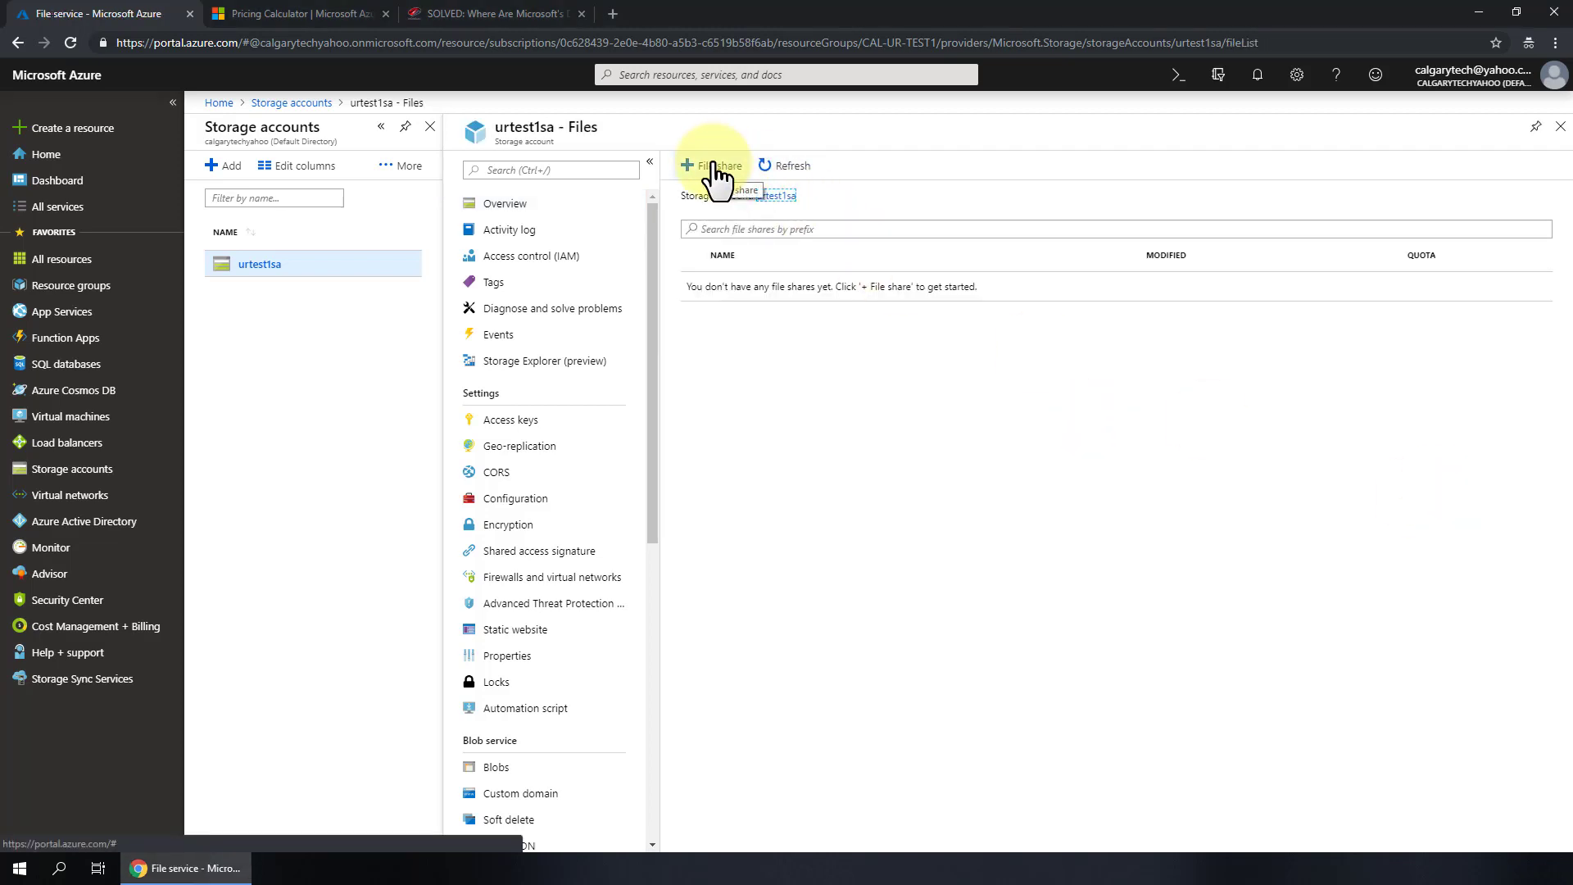
- Add a new file share named azure-store1, leaving the quota at its default
left_click(713, 169)
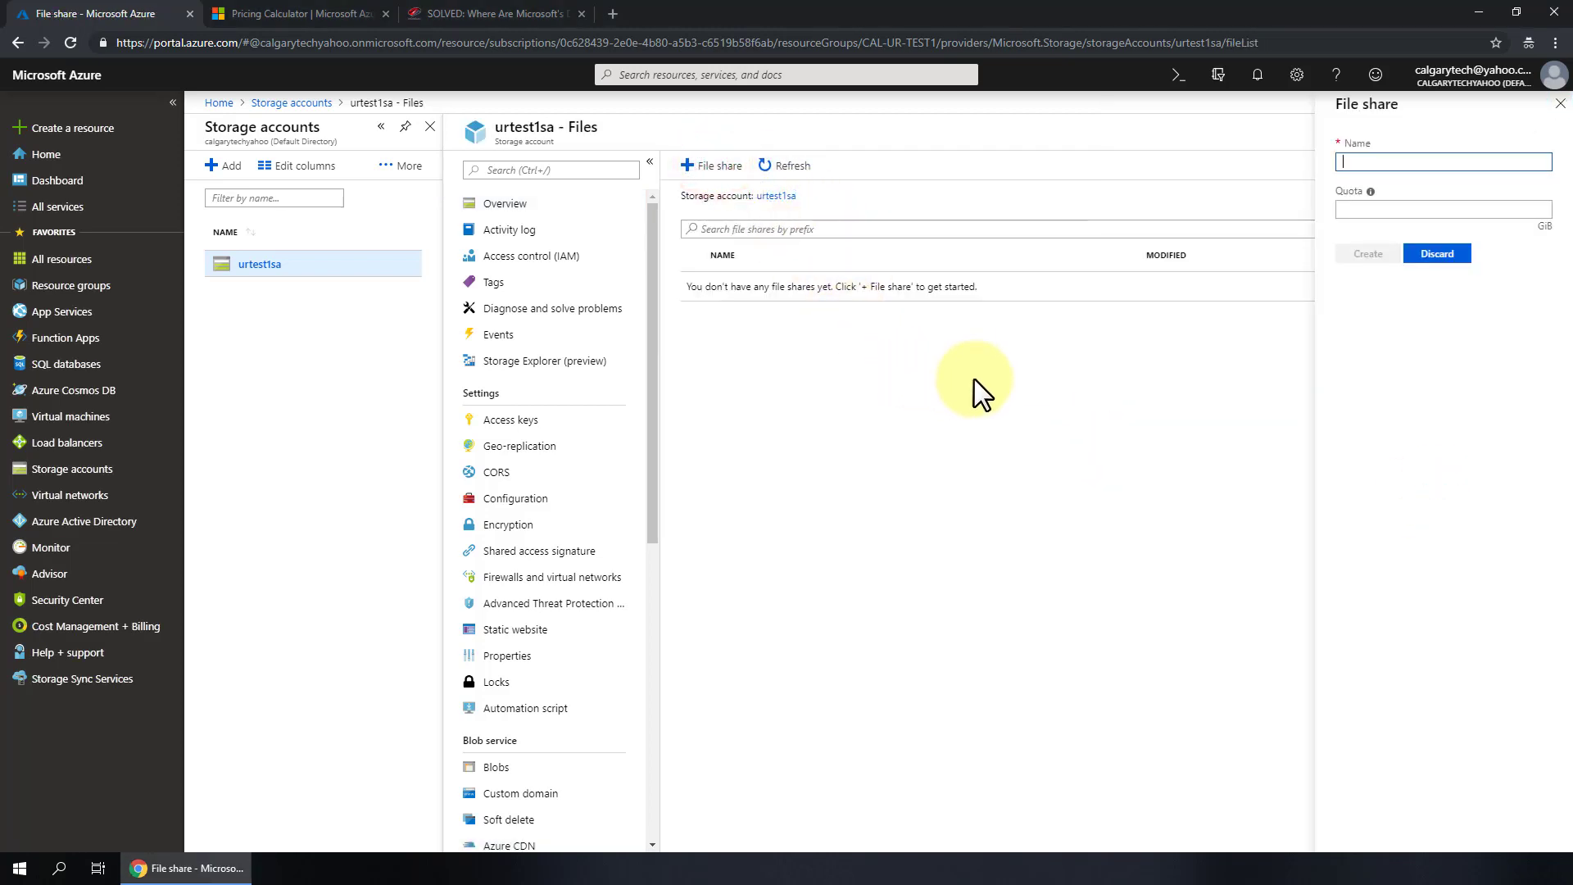
left_click(1368, 161)
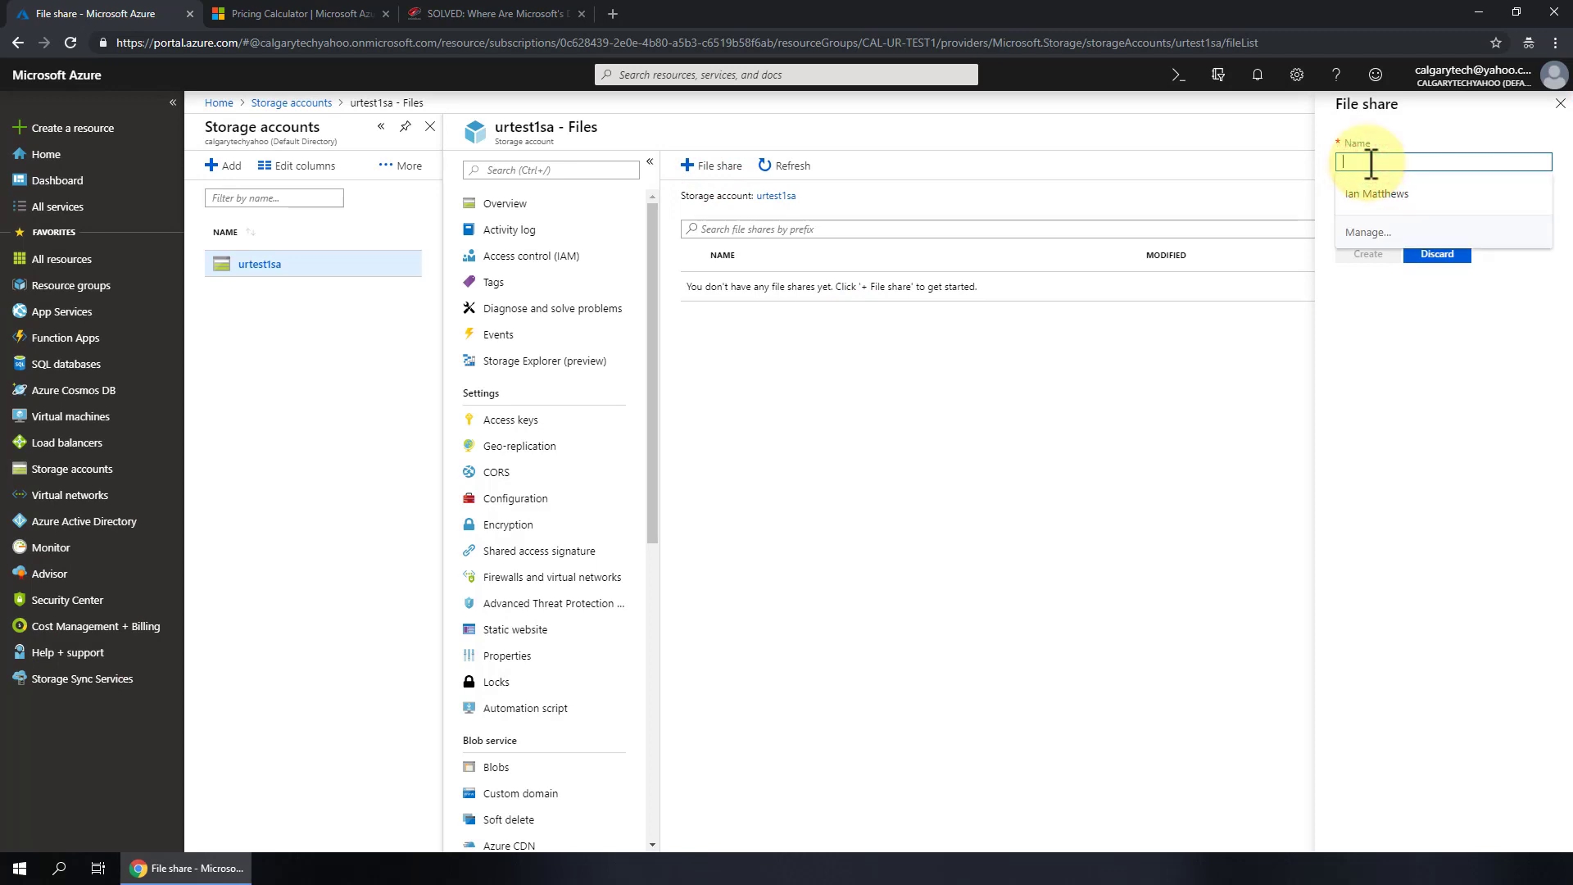
type("URTECH")
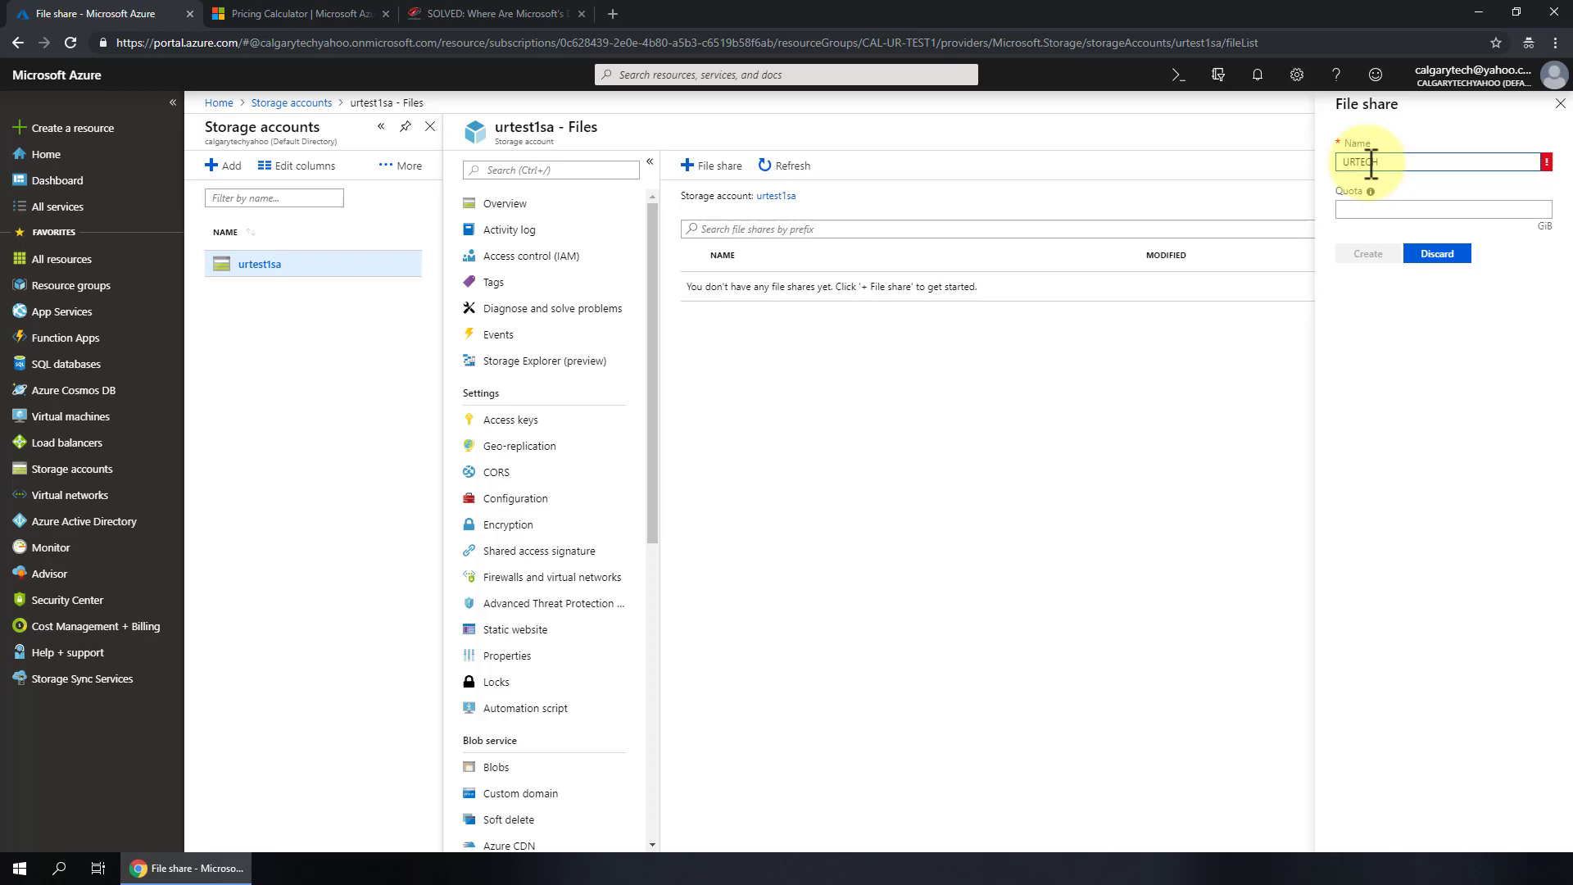
key("BackSpace")
key("BackSpace")
key("BackSpace")
type("urtech")
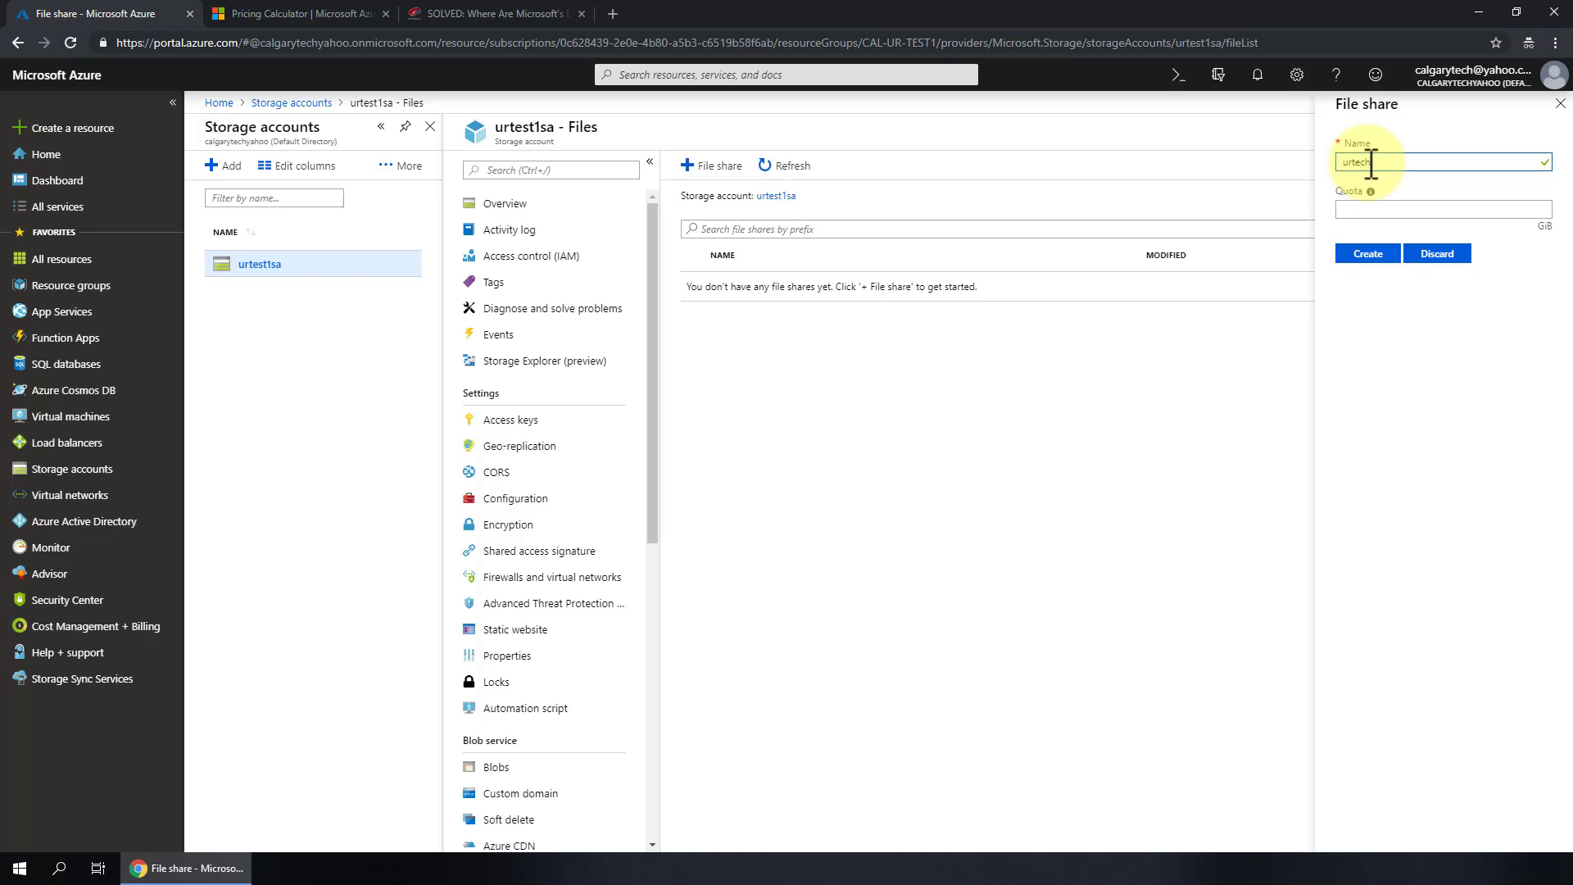
key("BackSpace")
key("BackSpace")
key("BackSpace")
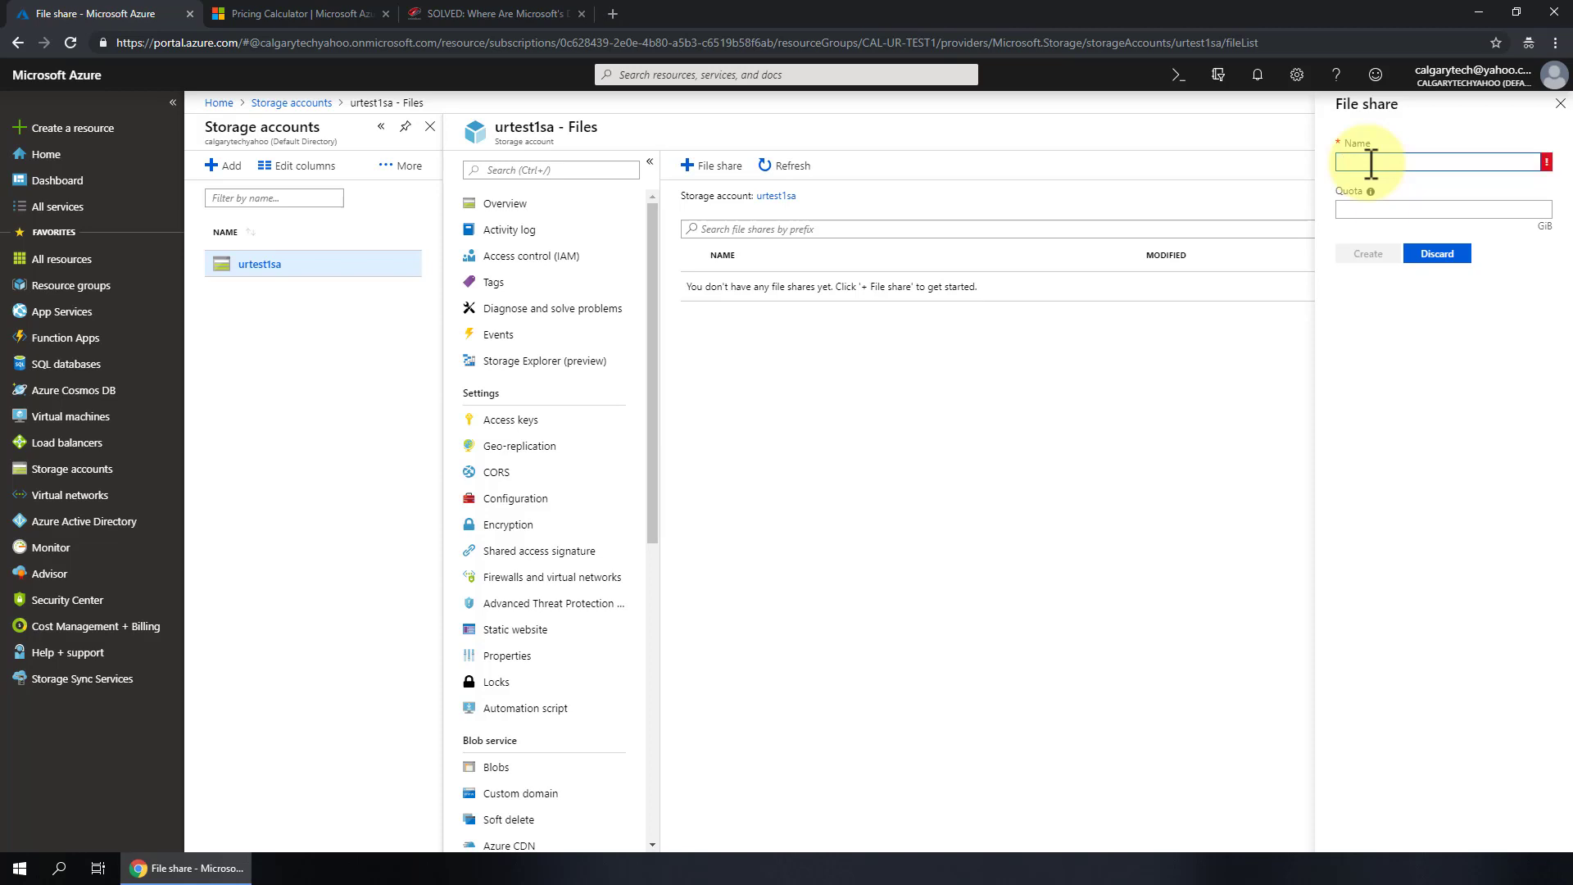
type("azure-store")
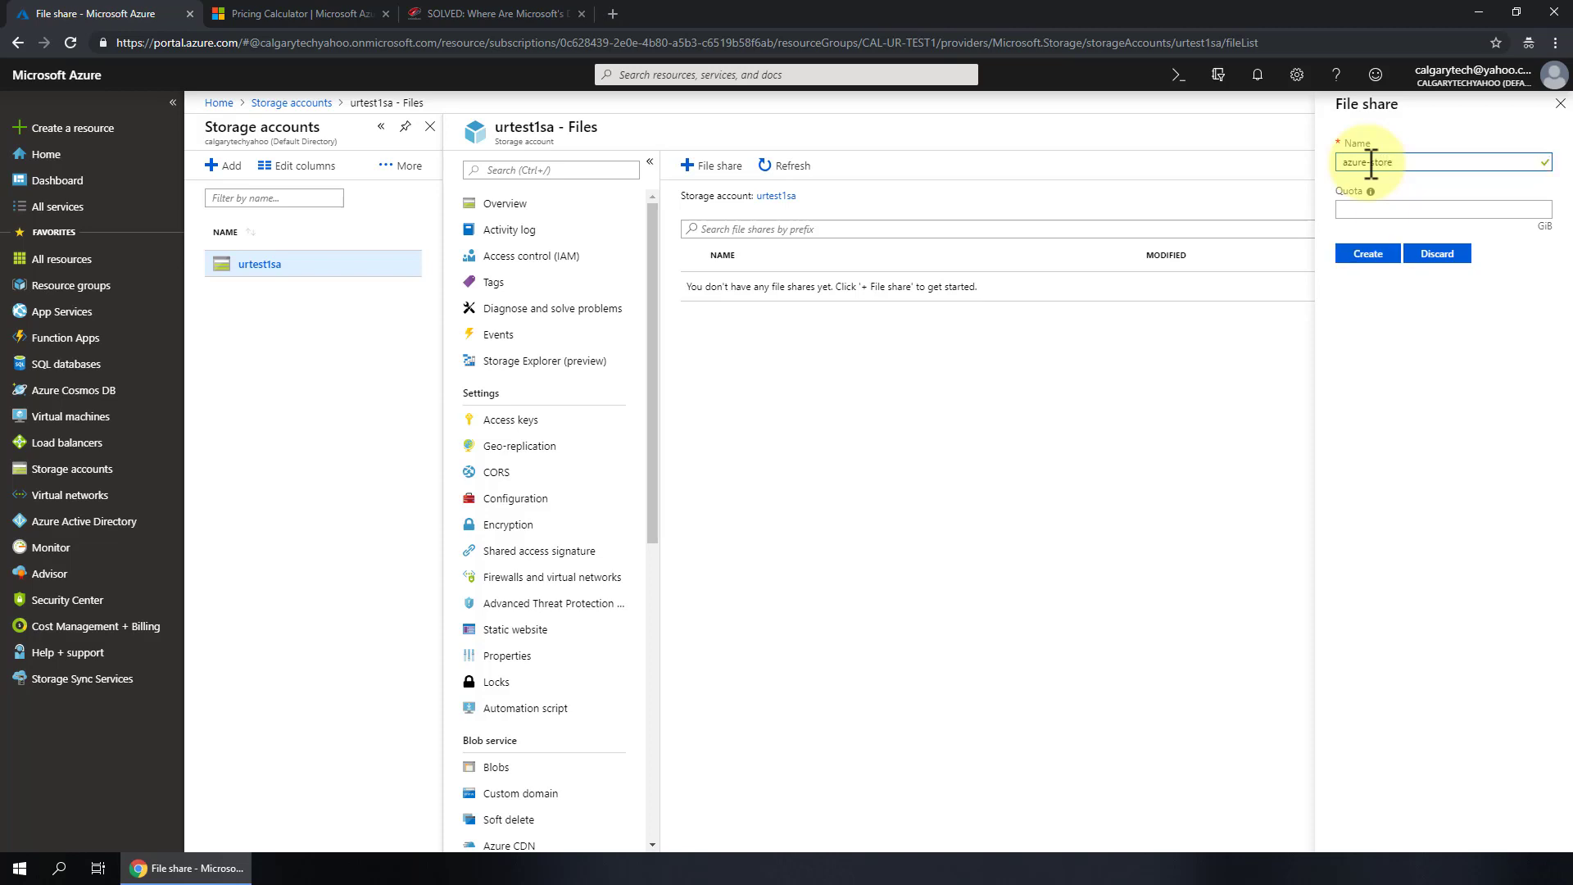
type("1")
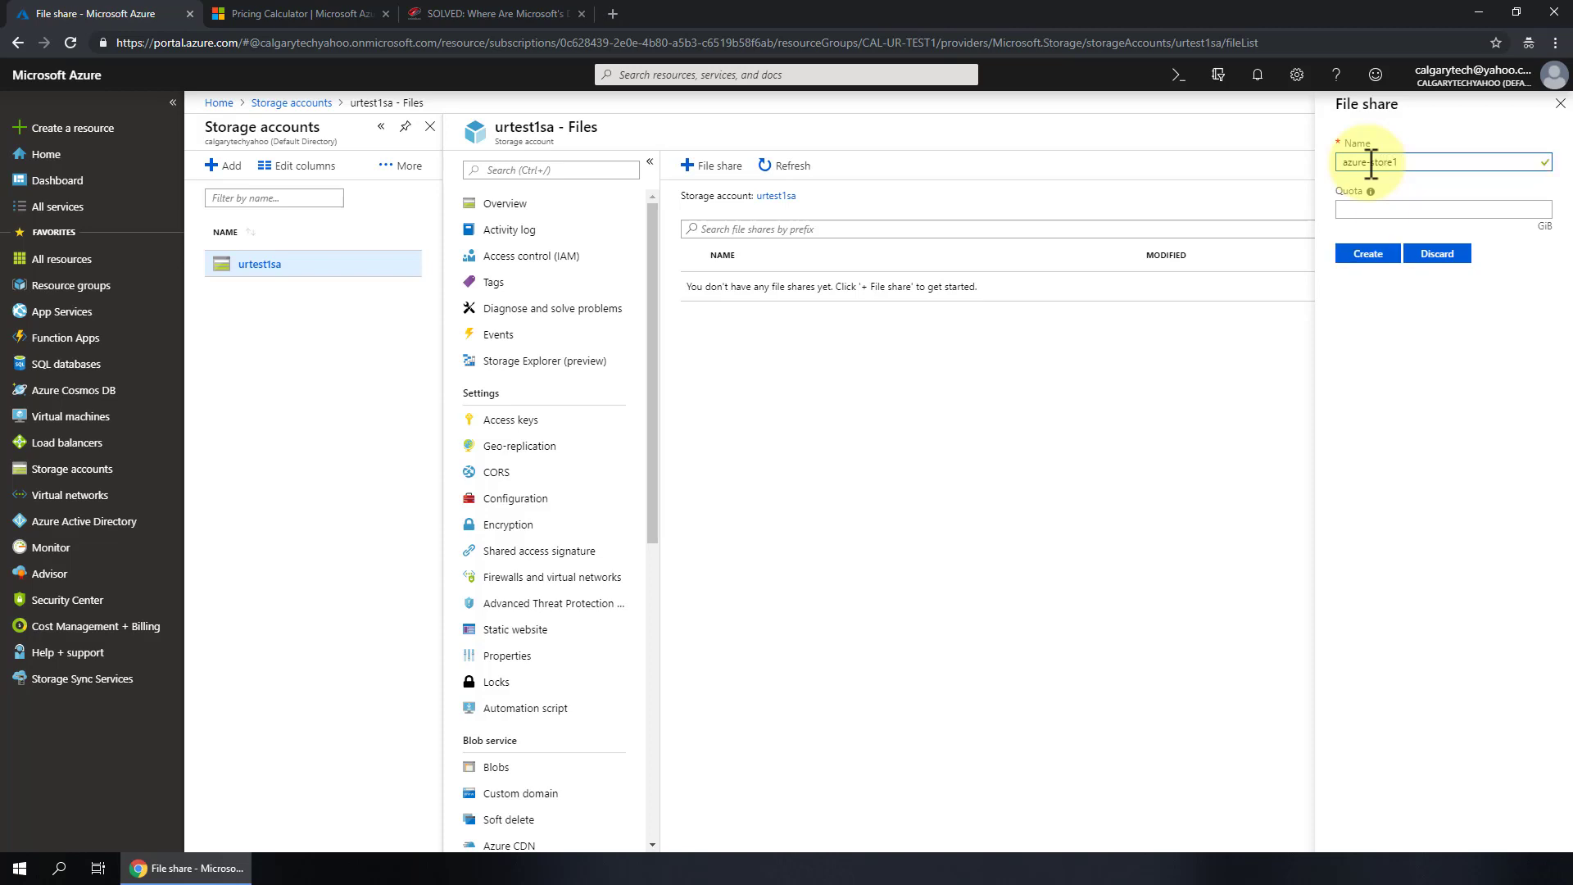
left_click(1362, 211)
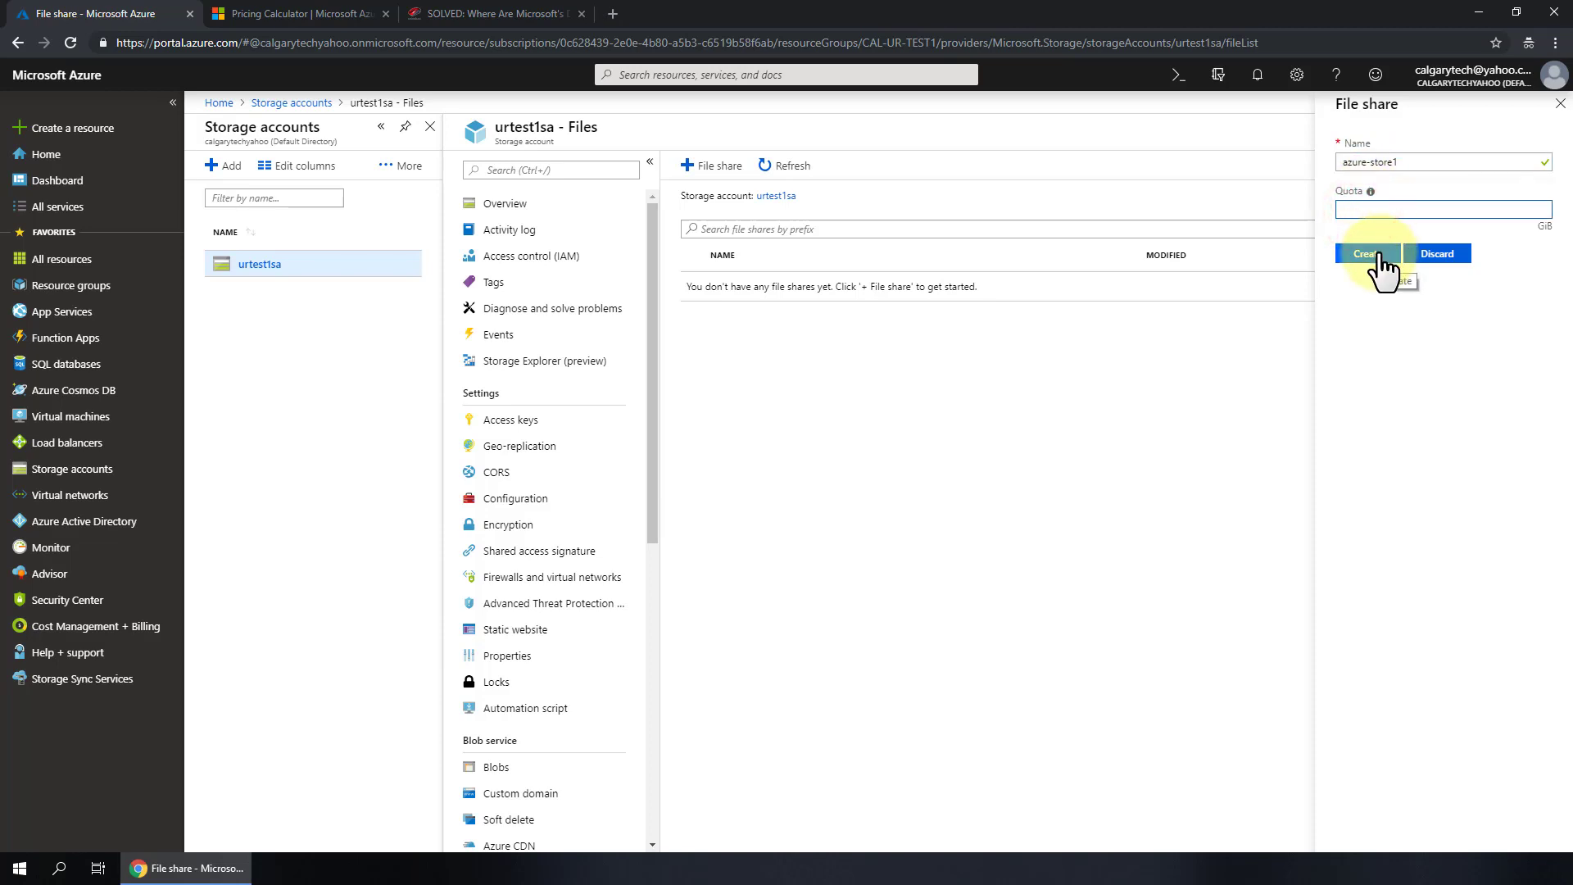
left_click(1380, 256)
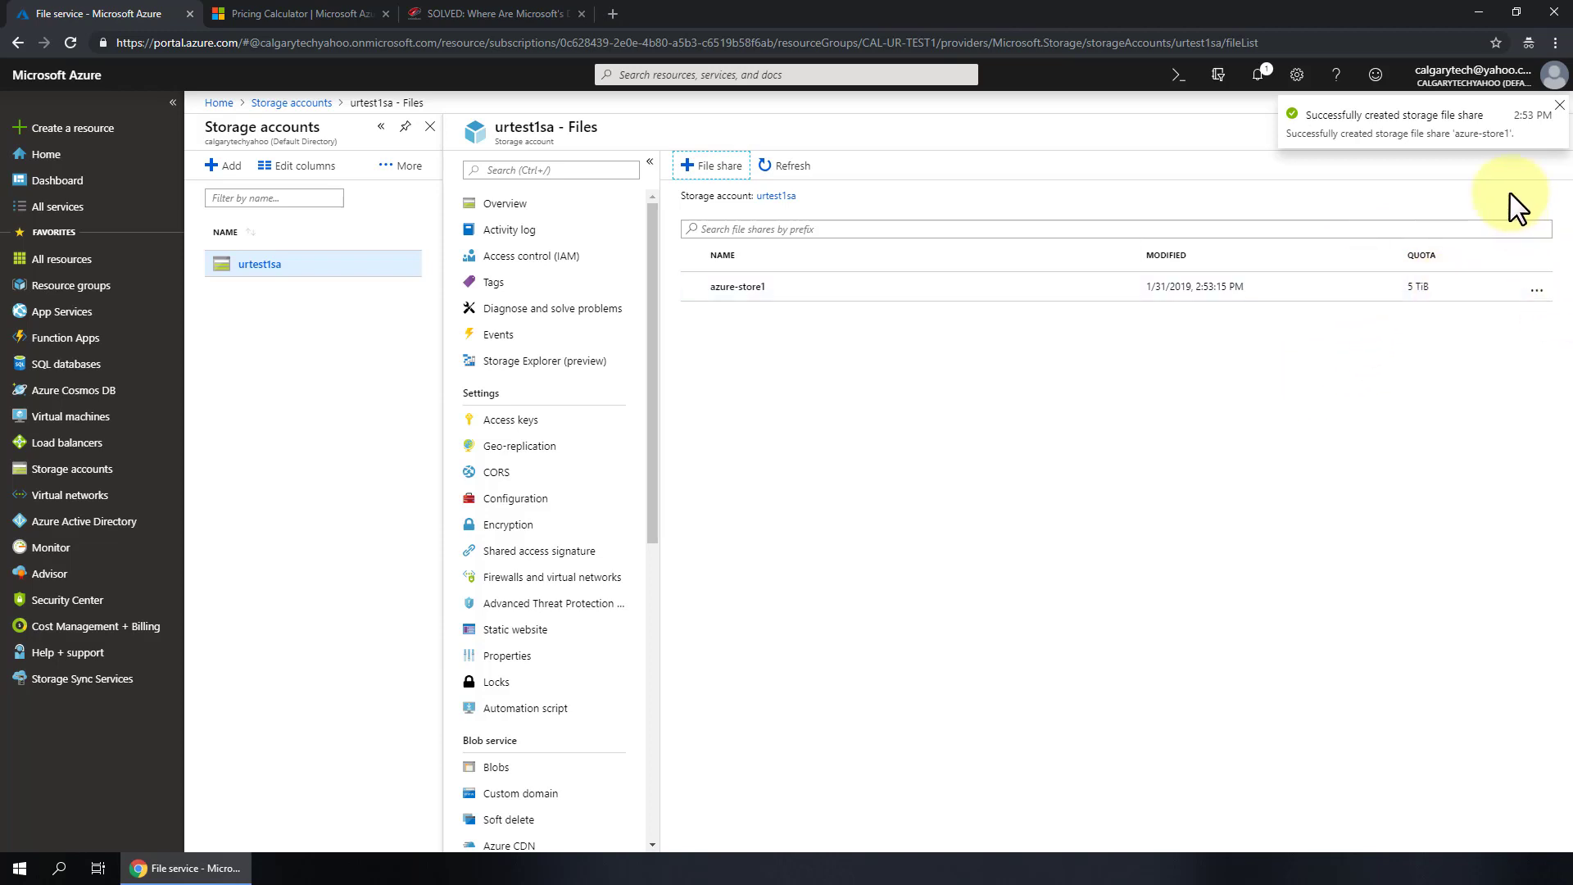
- Show the Windows connection script for azure-store1 mapped to drive M and copy it
left_click(1536, 290)
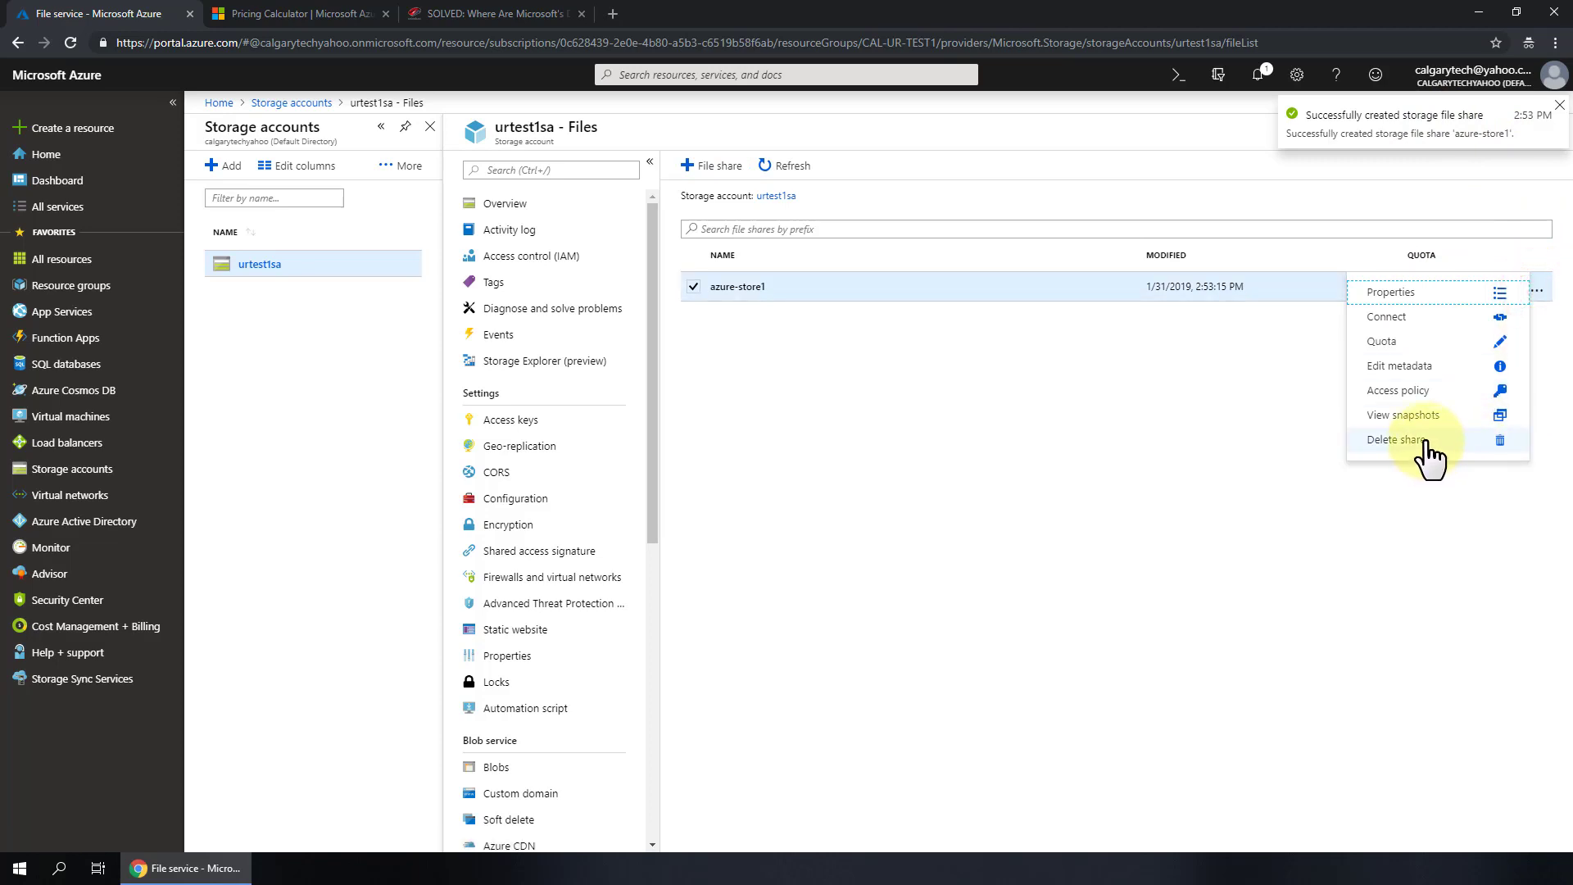
left_click(1423, 321)
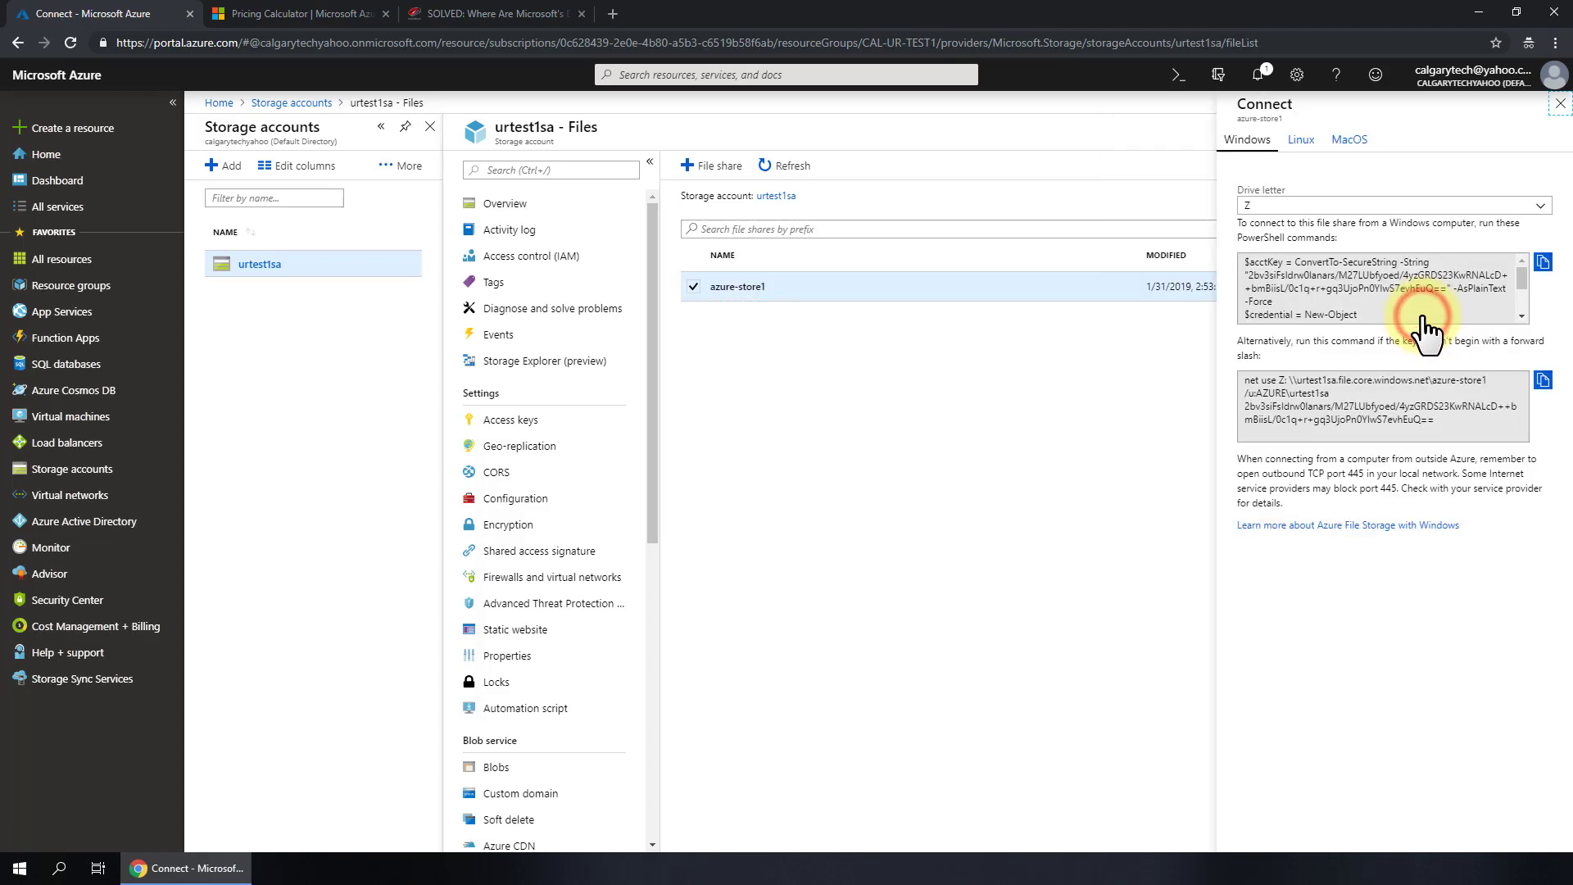
left_click(1541, 207)
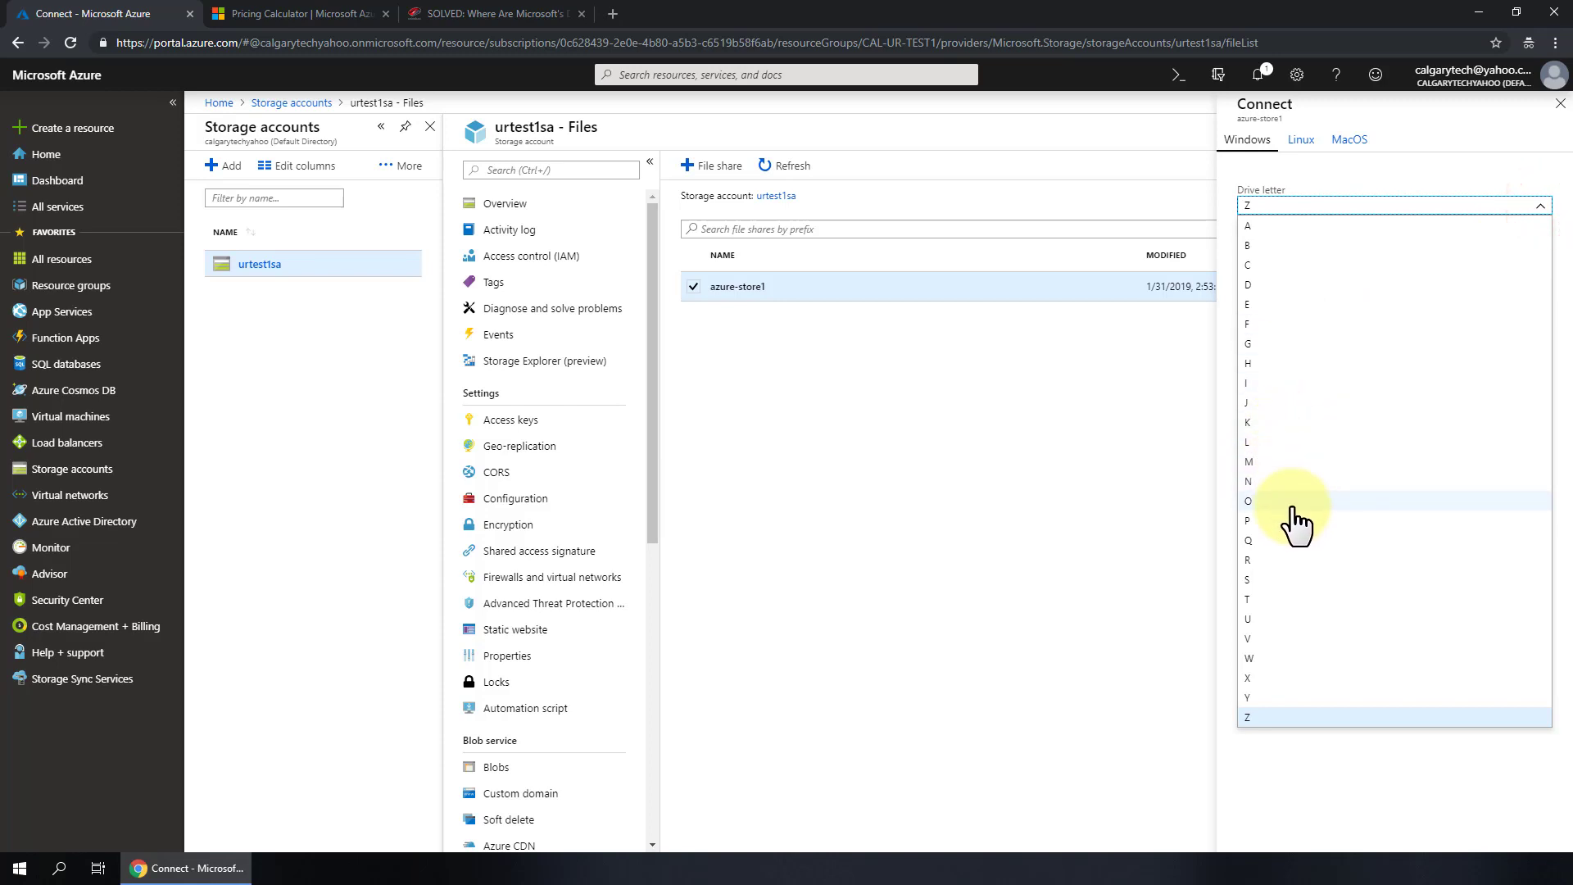
left_click(1262, 463)
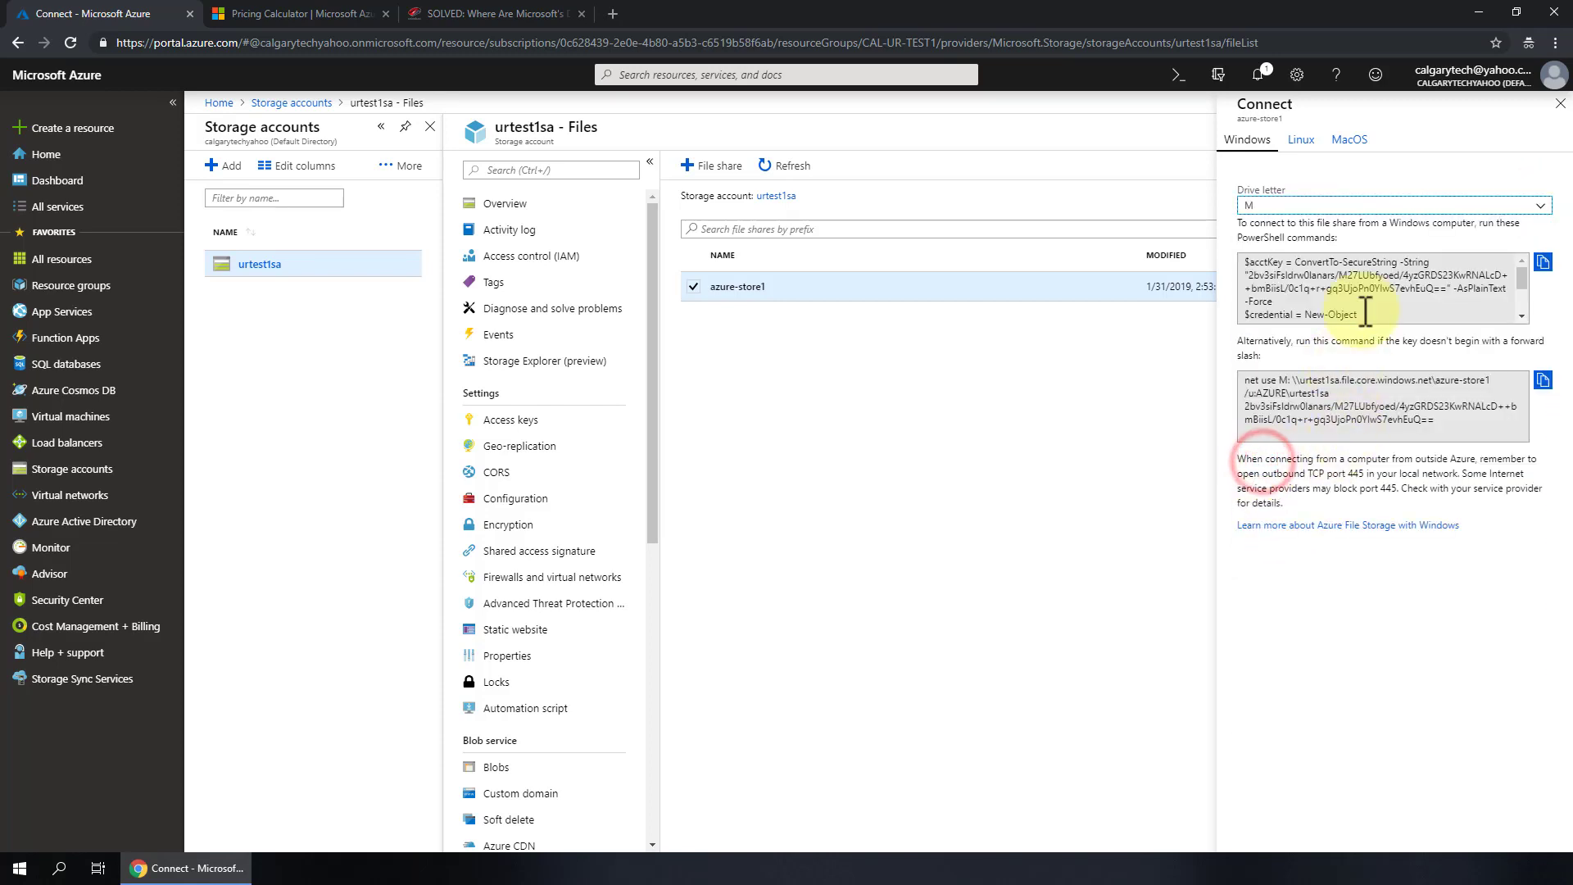
left_click(1542, 262)
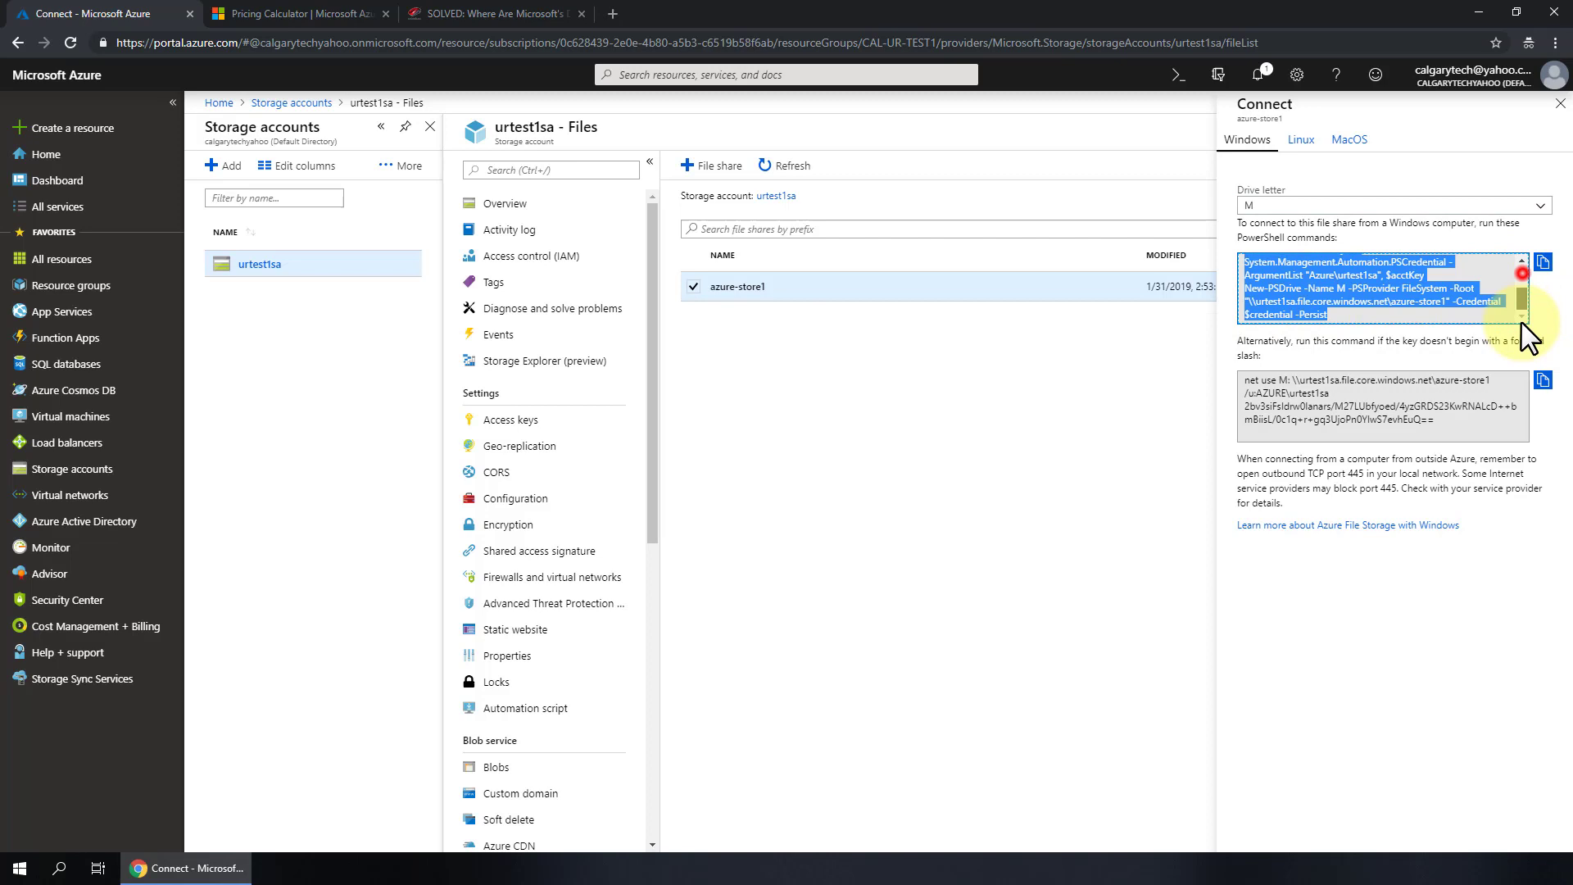
left_click(1340, 317)
left_click_drag(1340, 317, 1309, 264)
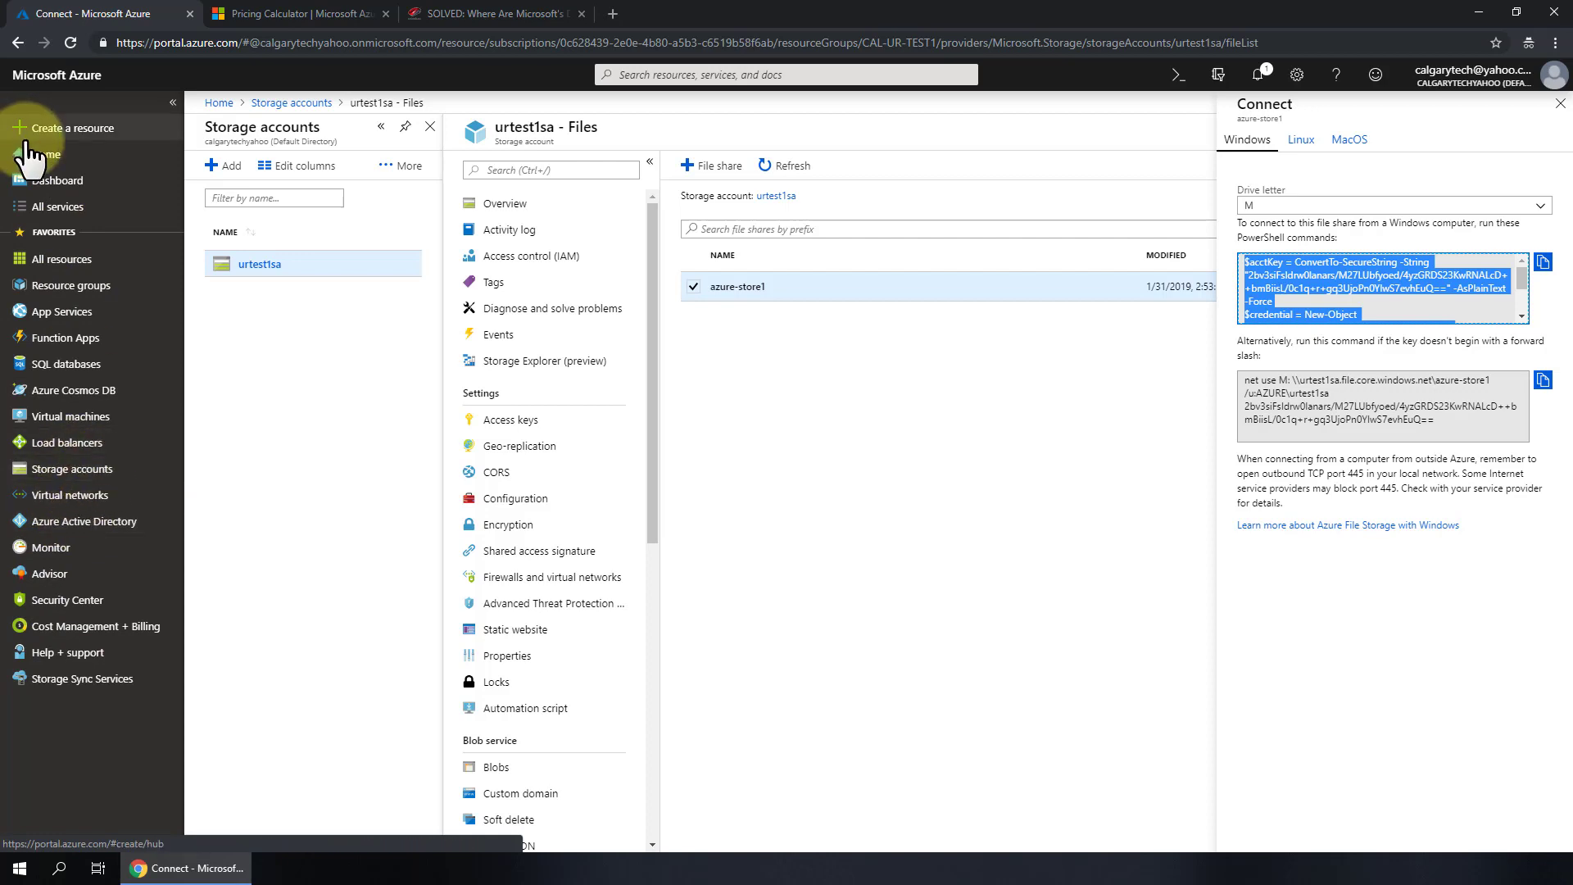
- Filter All services for 'sync' and star Storage Sync Services as a favourite
left_click(56, 209)
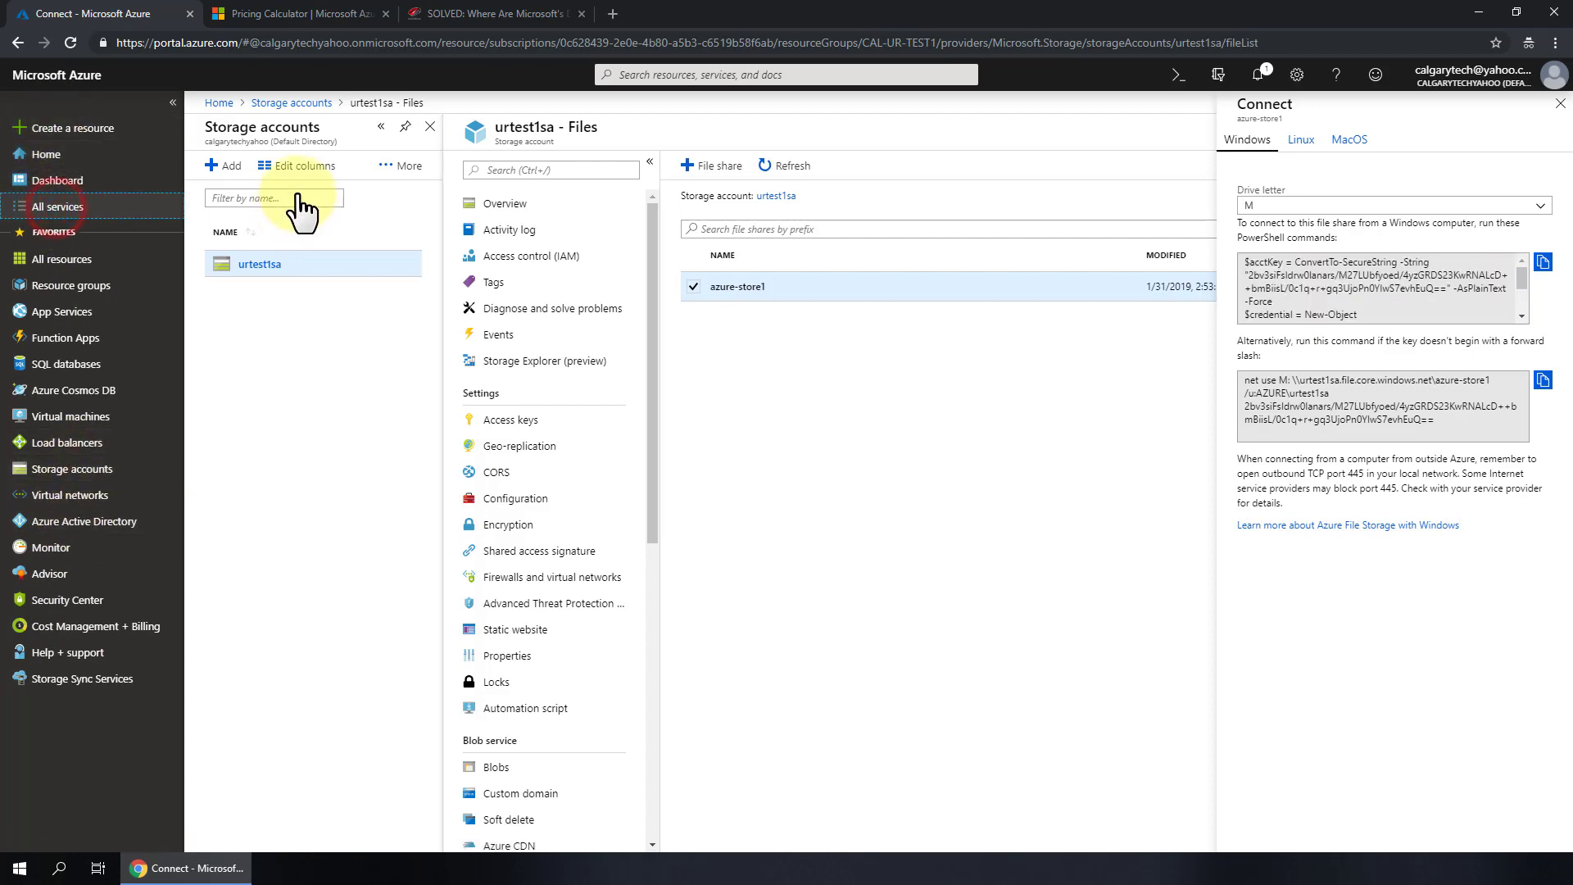
left_click(310, 109)
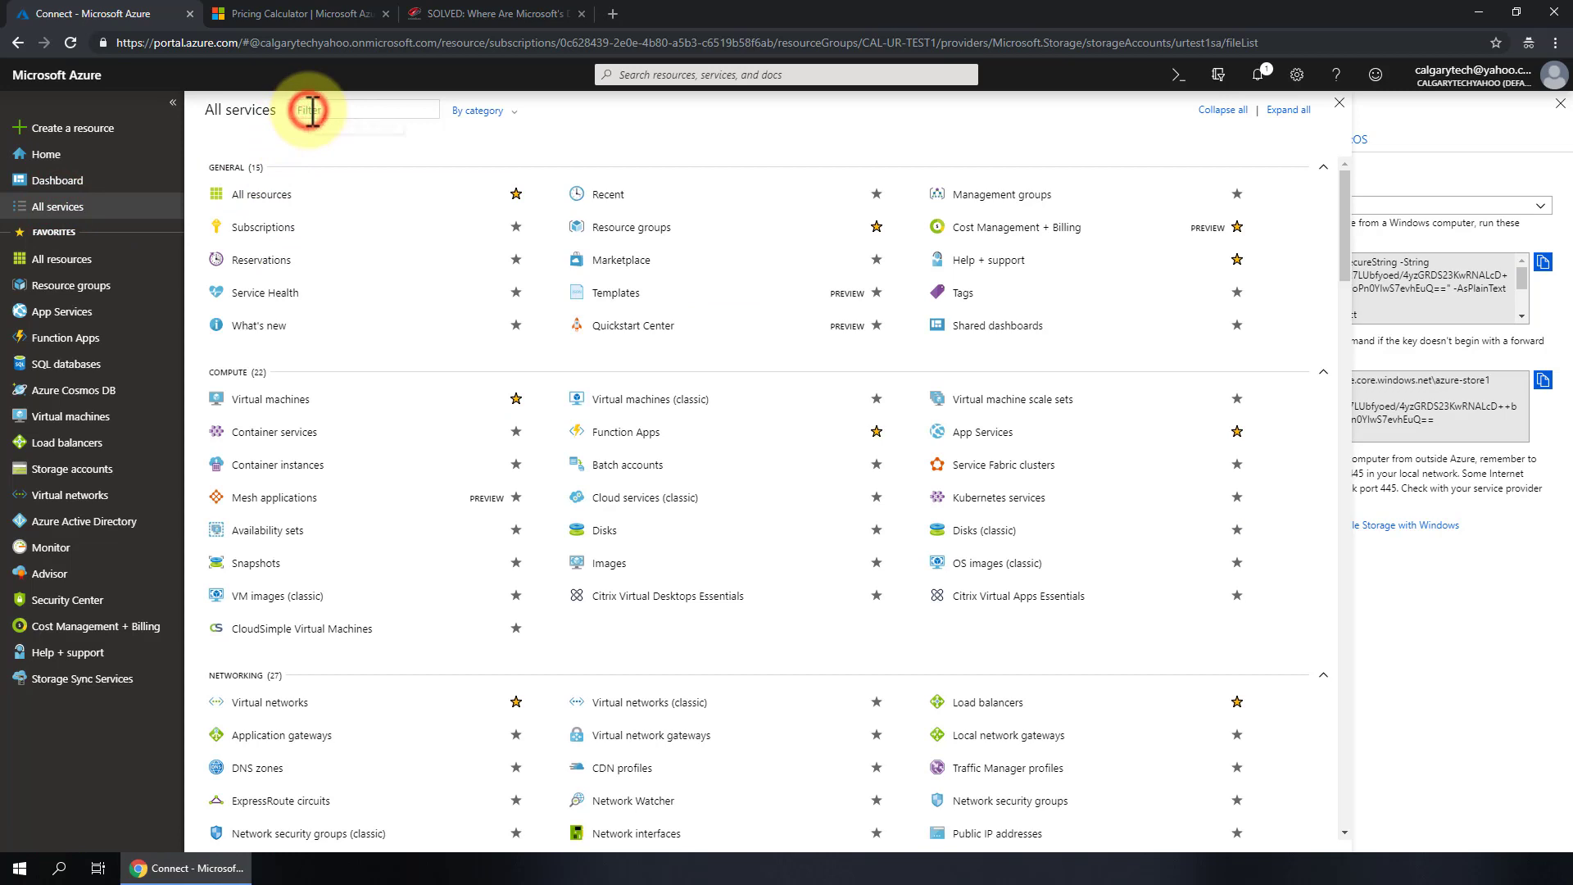
type("sync")
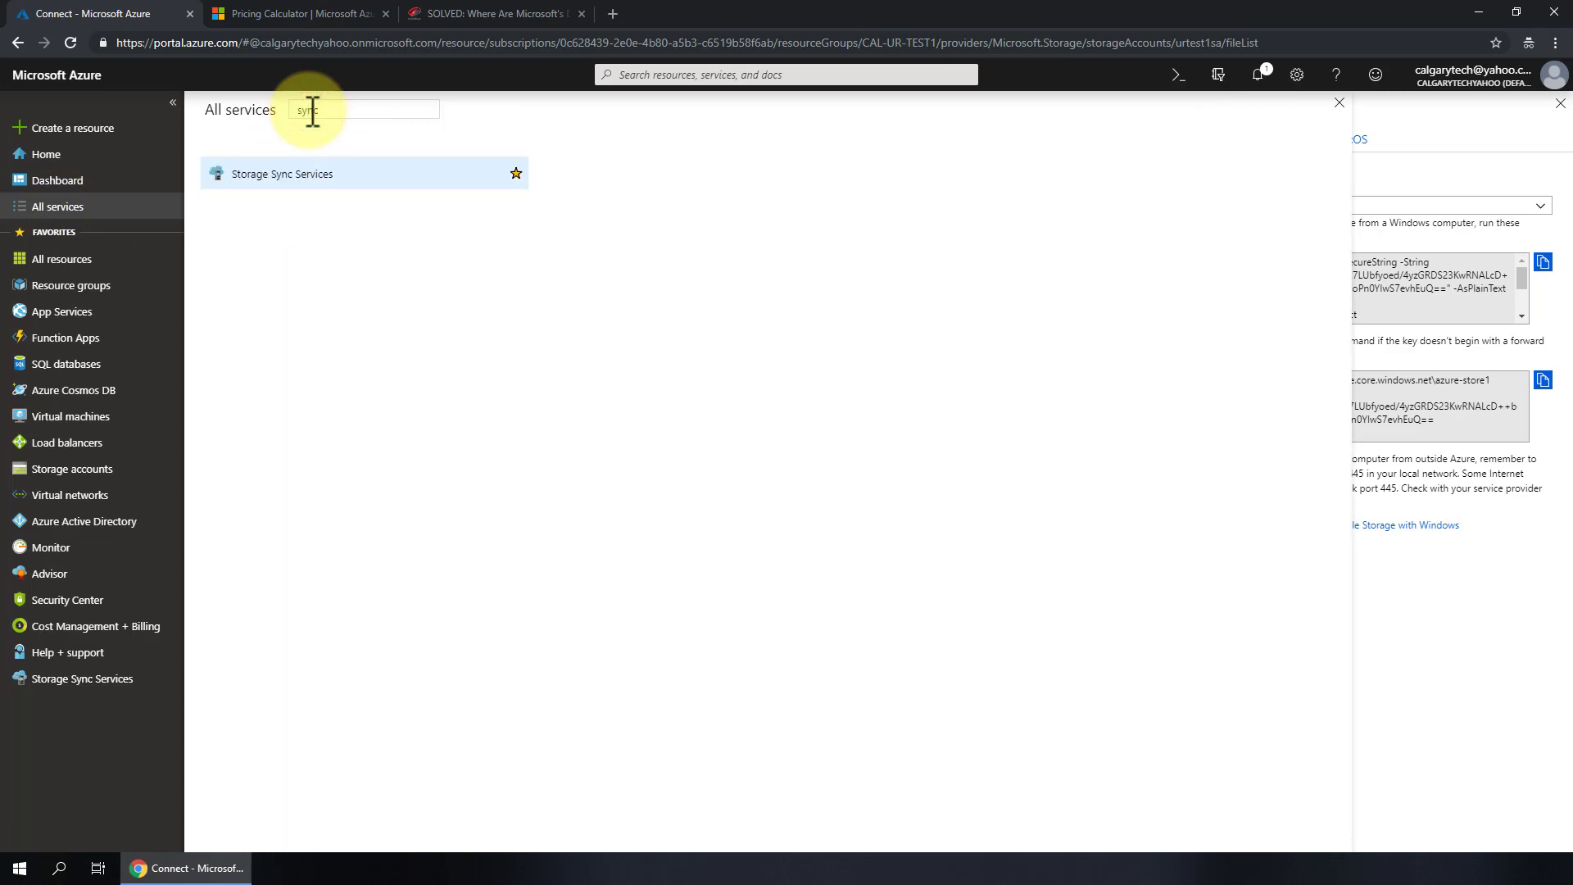
left_click(516, 172)
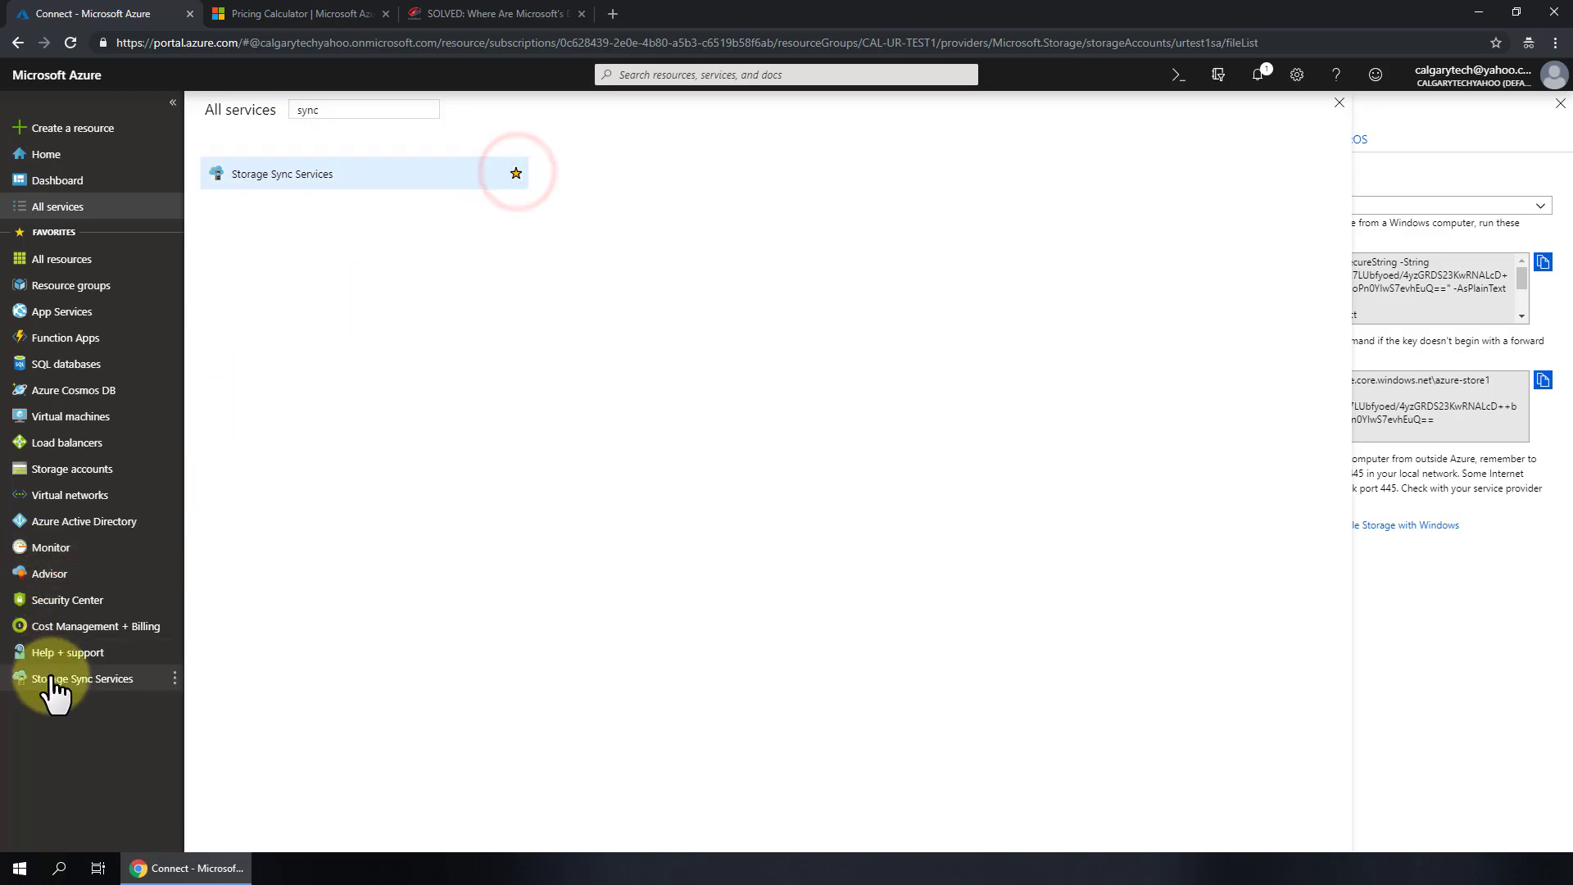
- Drag Storage Sync Services right below Storage accounts in the sidebar and open its list
left_click_drag(51, 678, 58, 389)
left_click_drag(47, 436, 62, 498)
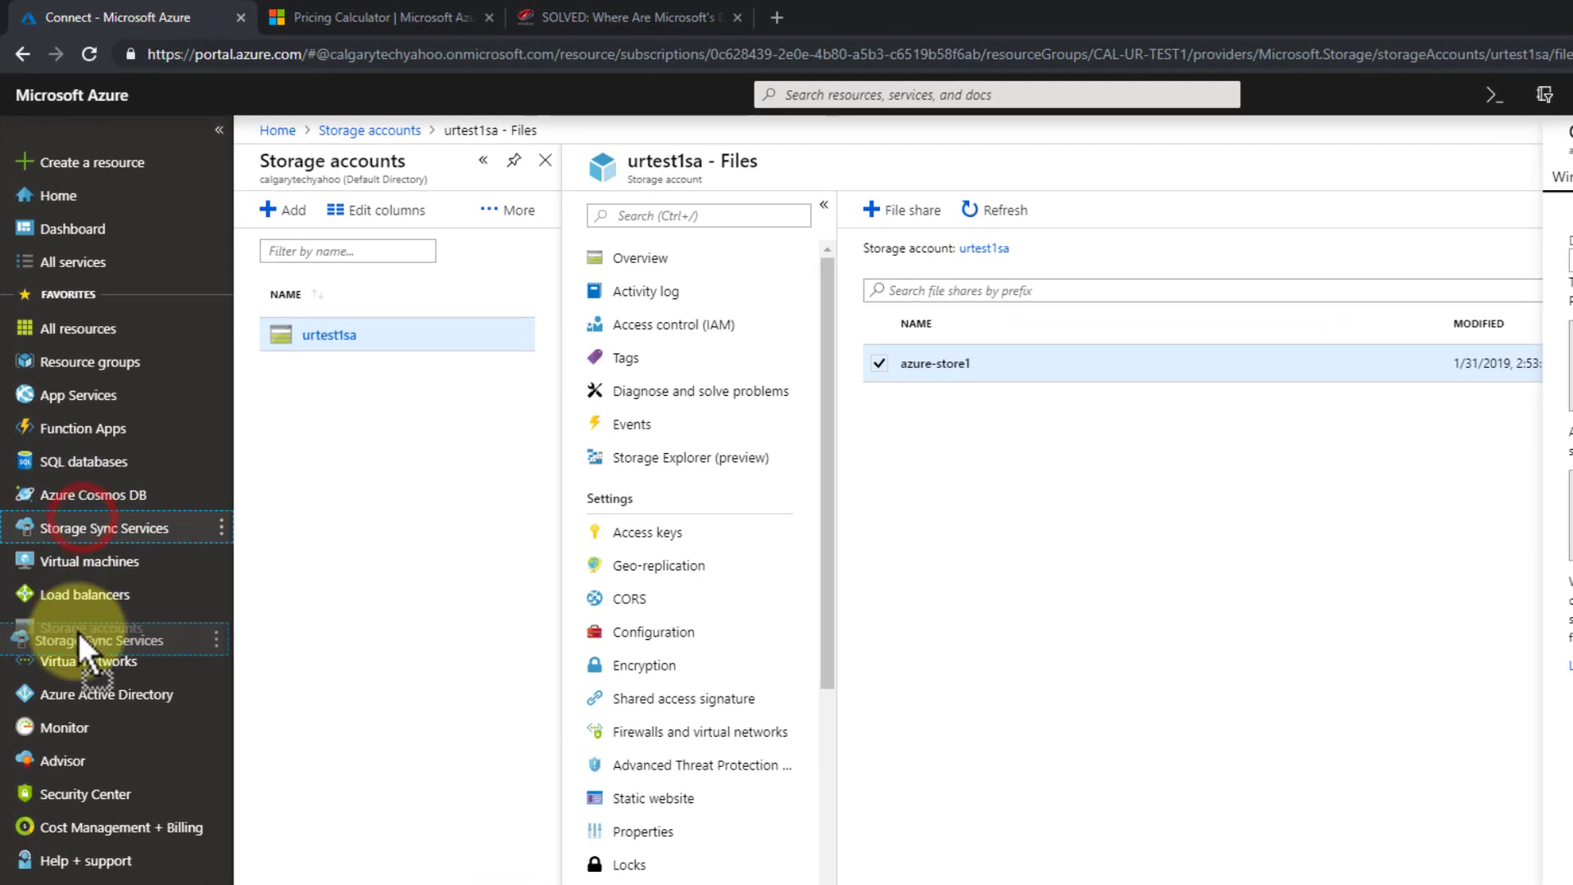
left_click_drag(80, 635, 77, 642)
left_click(115, 629)
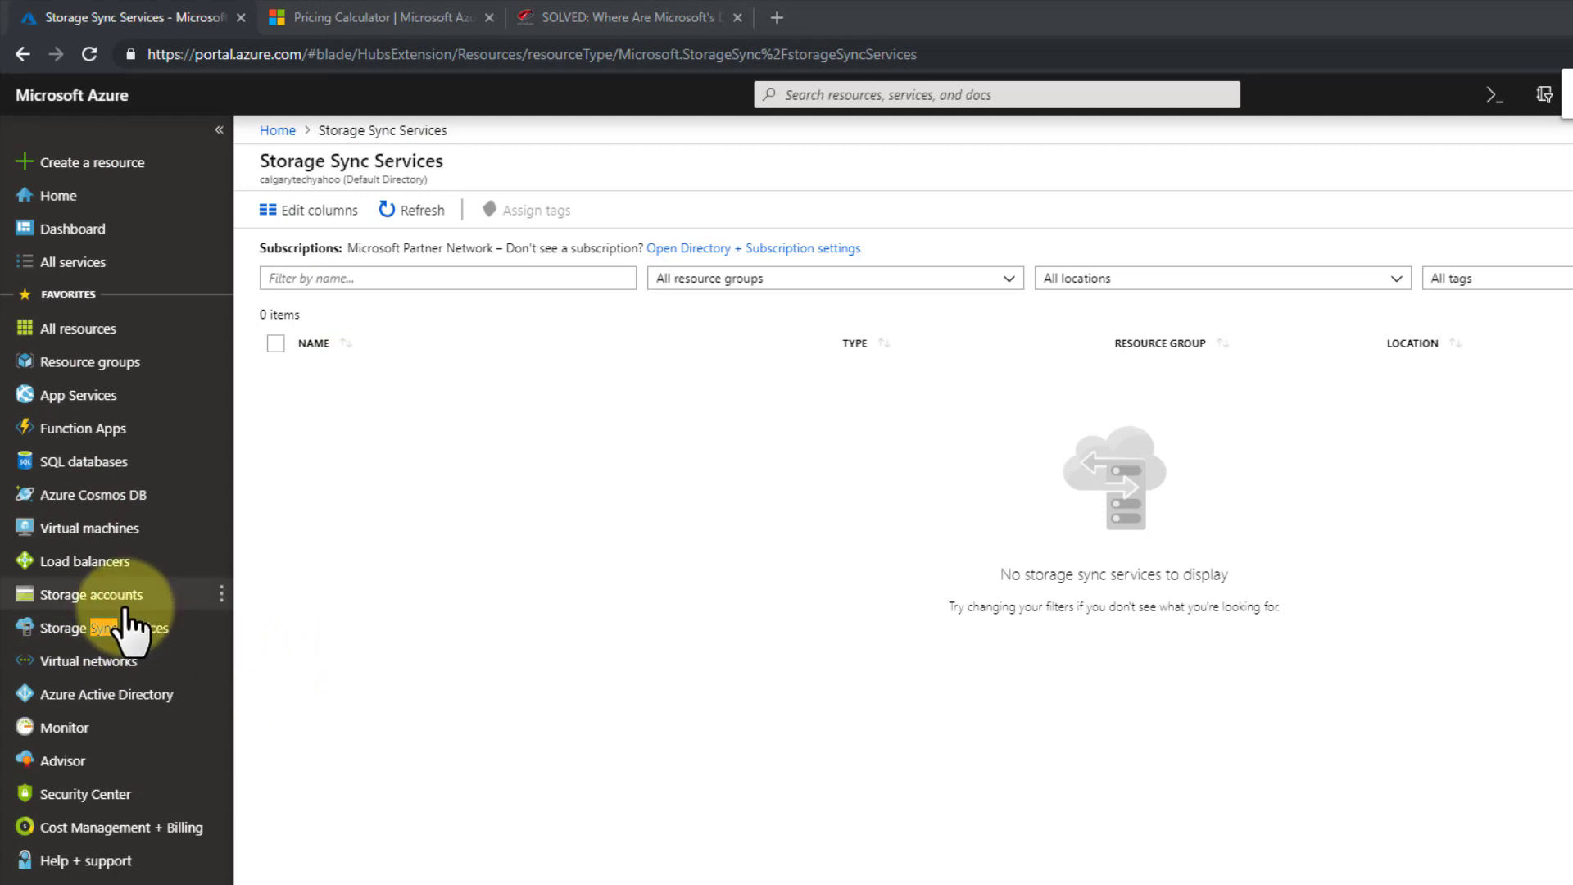
left_click_drag(123, 605, 172, 633)
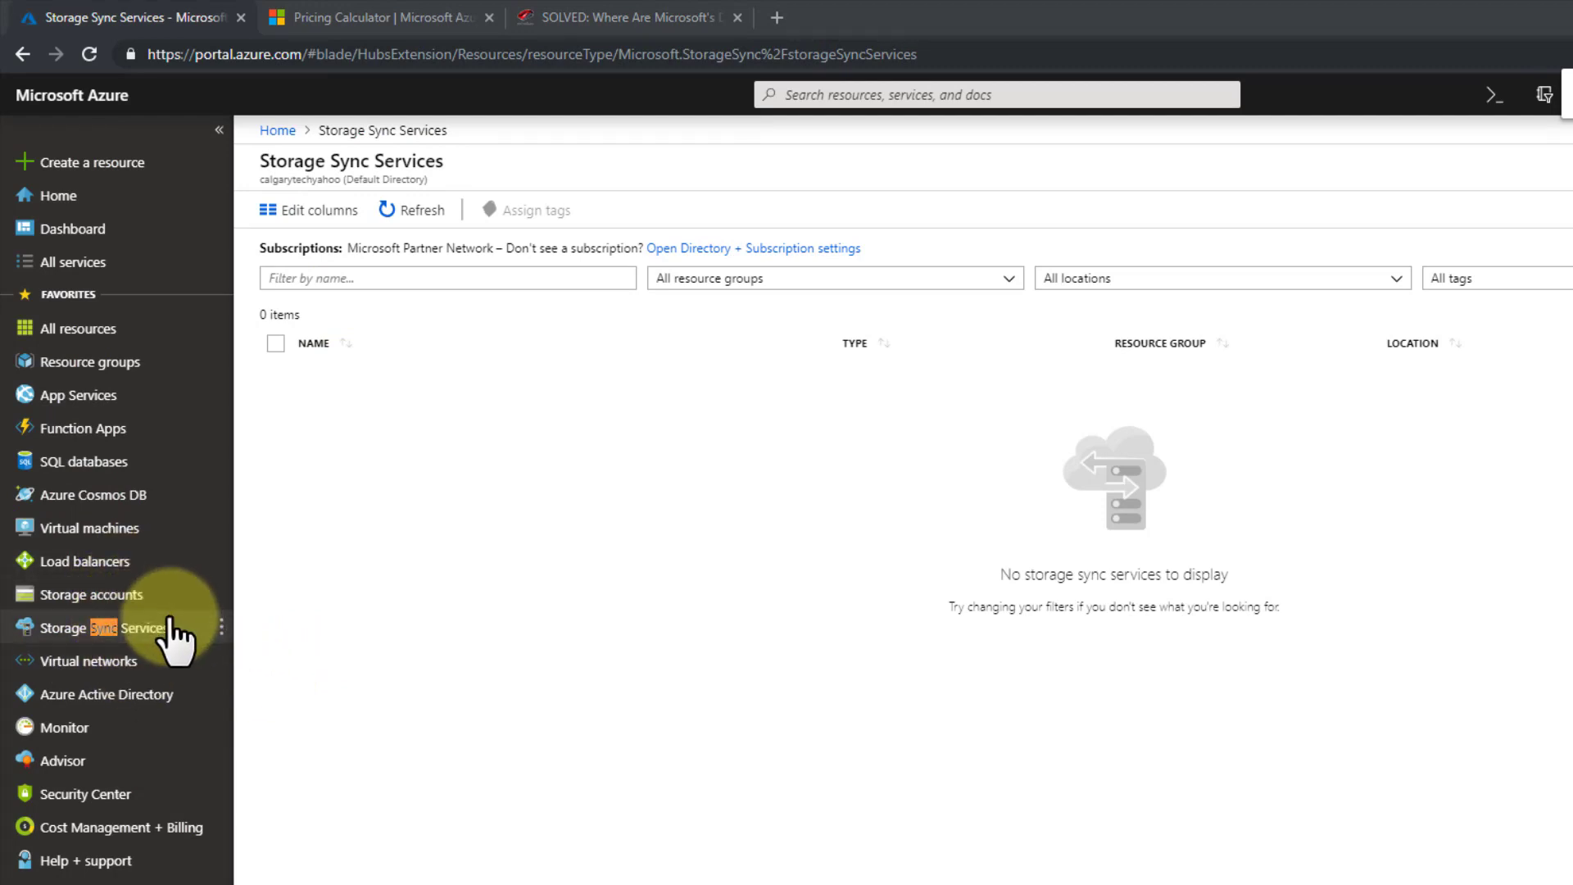
- Search the Marketplace for Azure File Sync and start creating the service
left_click(49, 163)
left_click(433, 223)
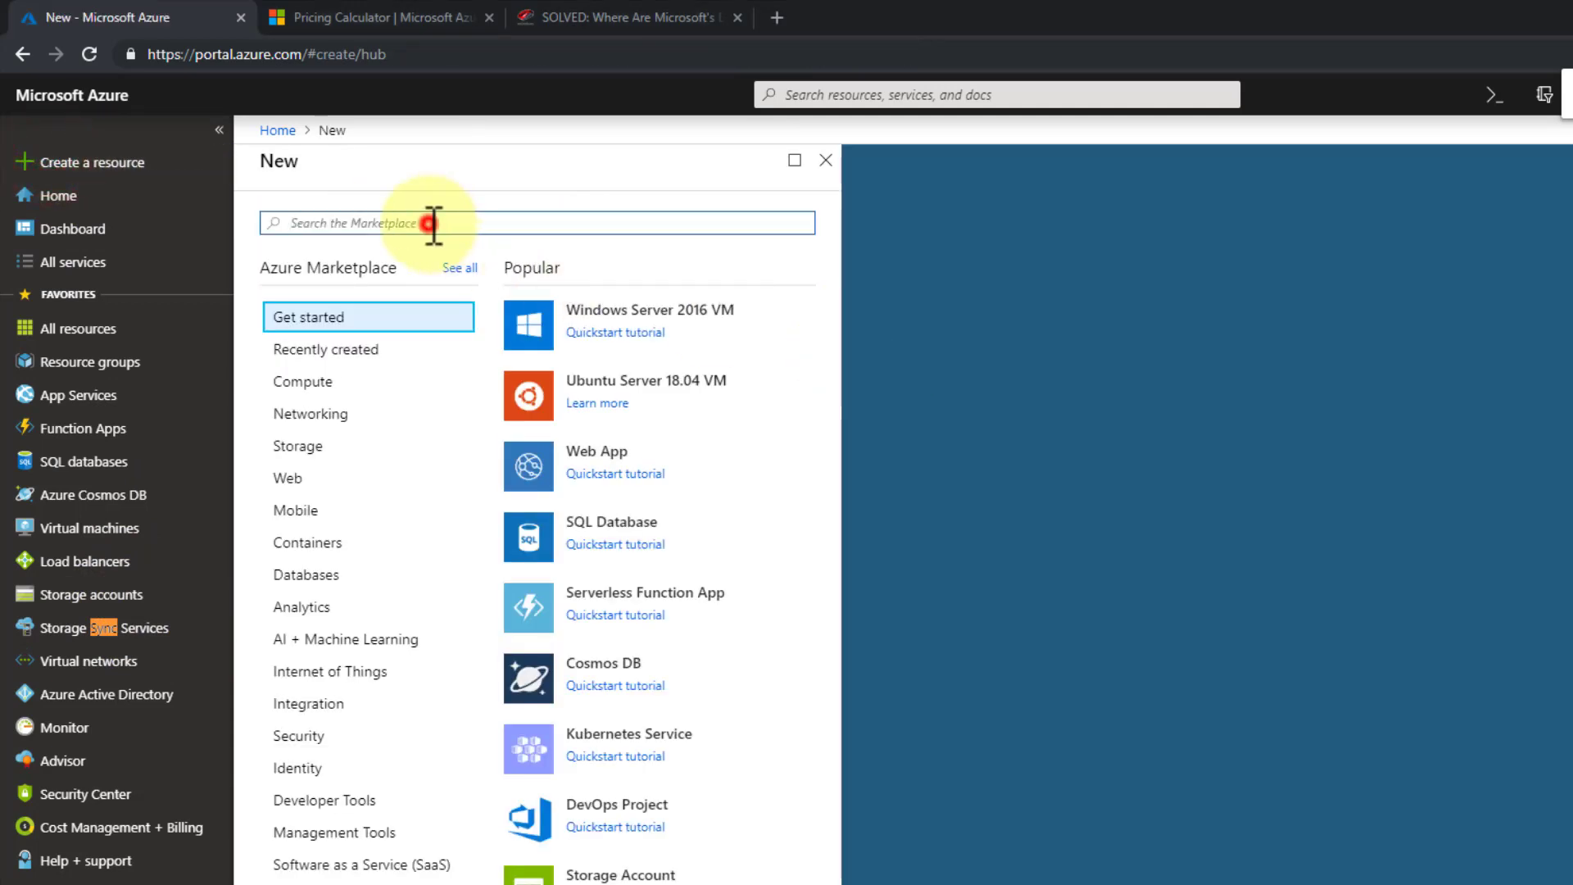
type("azure file")
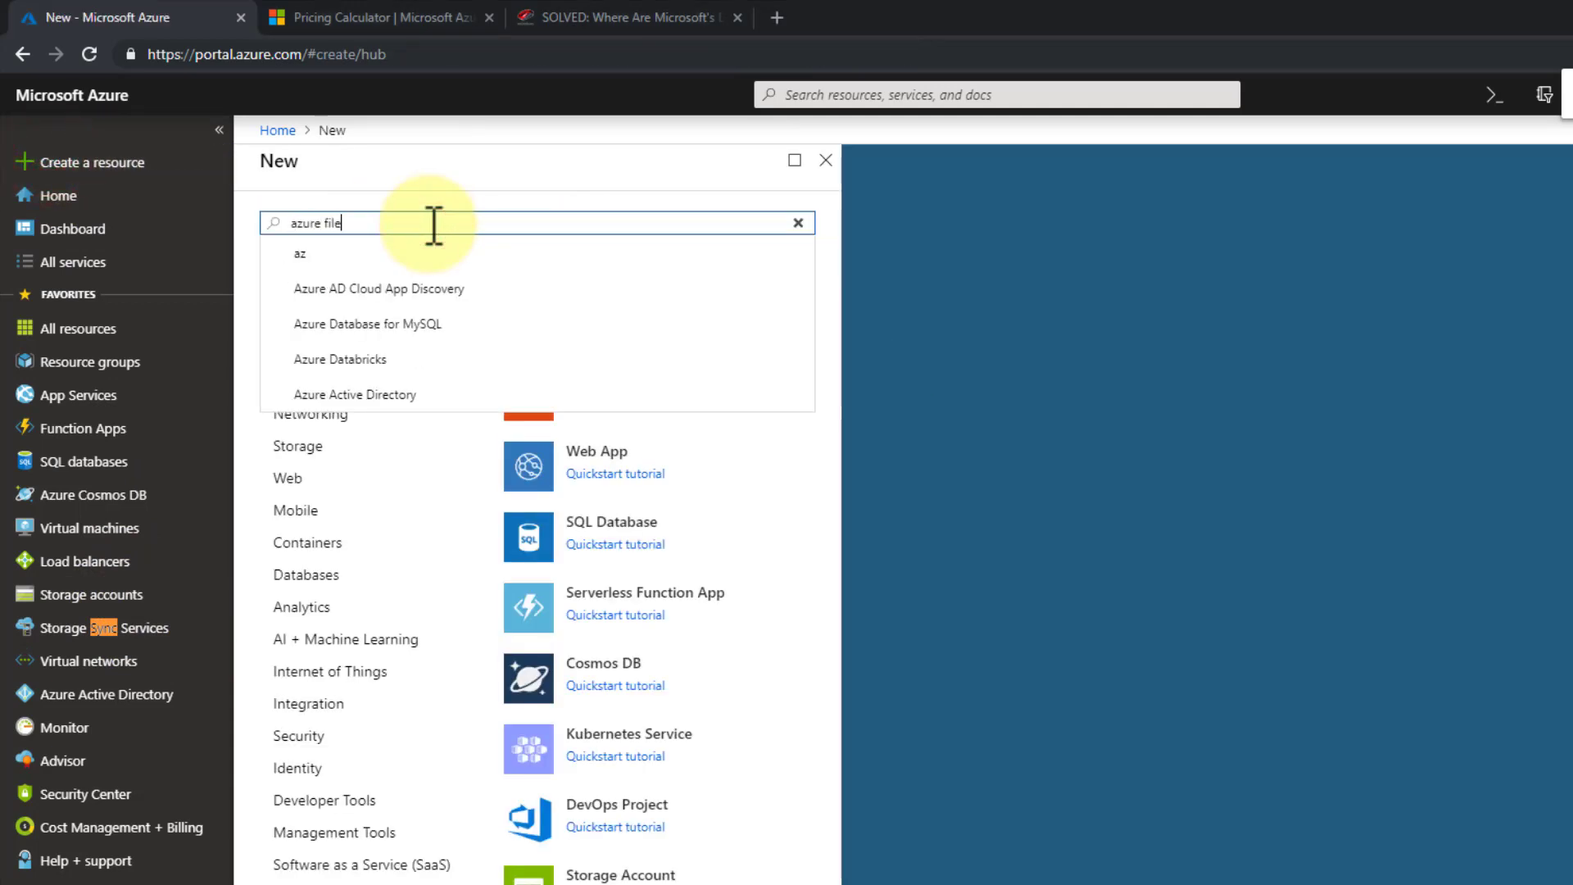
left_click(361, 299)
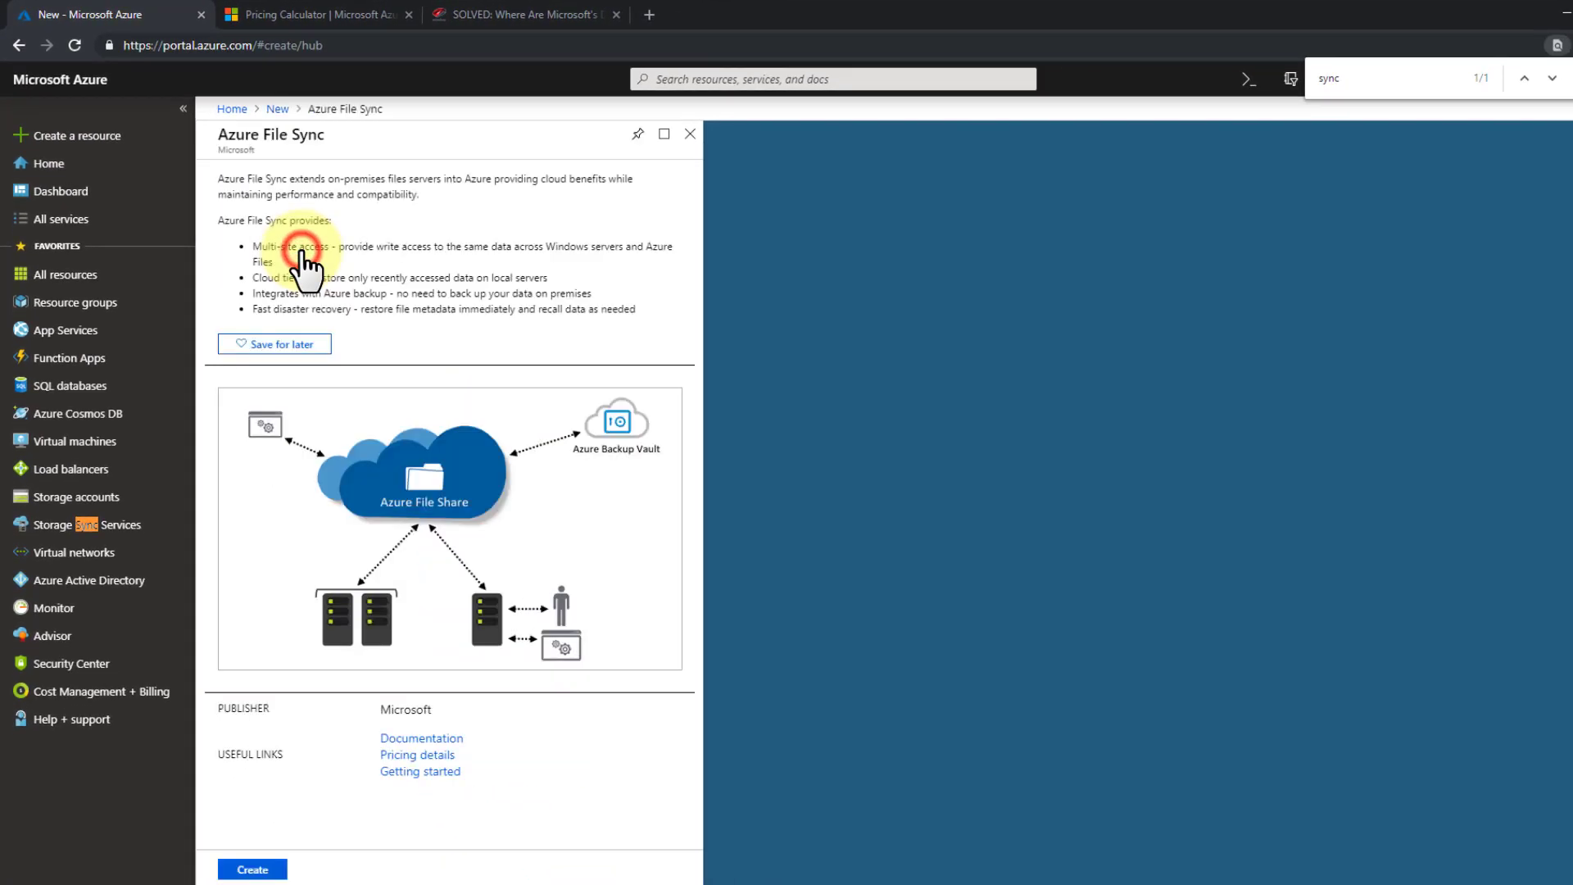
left_click(254, 869)
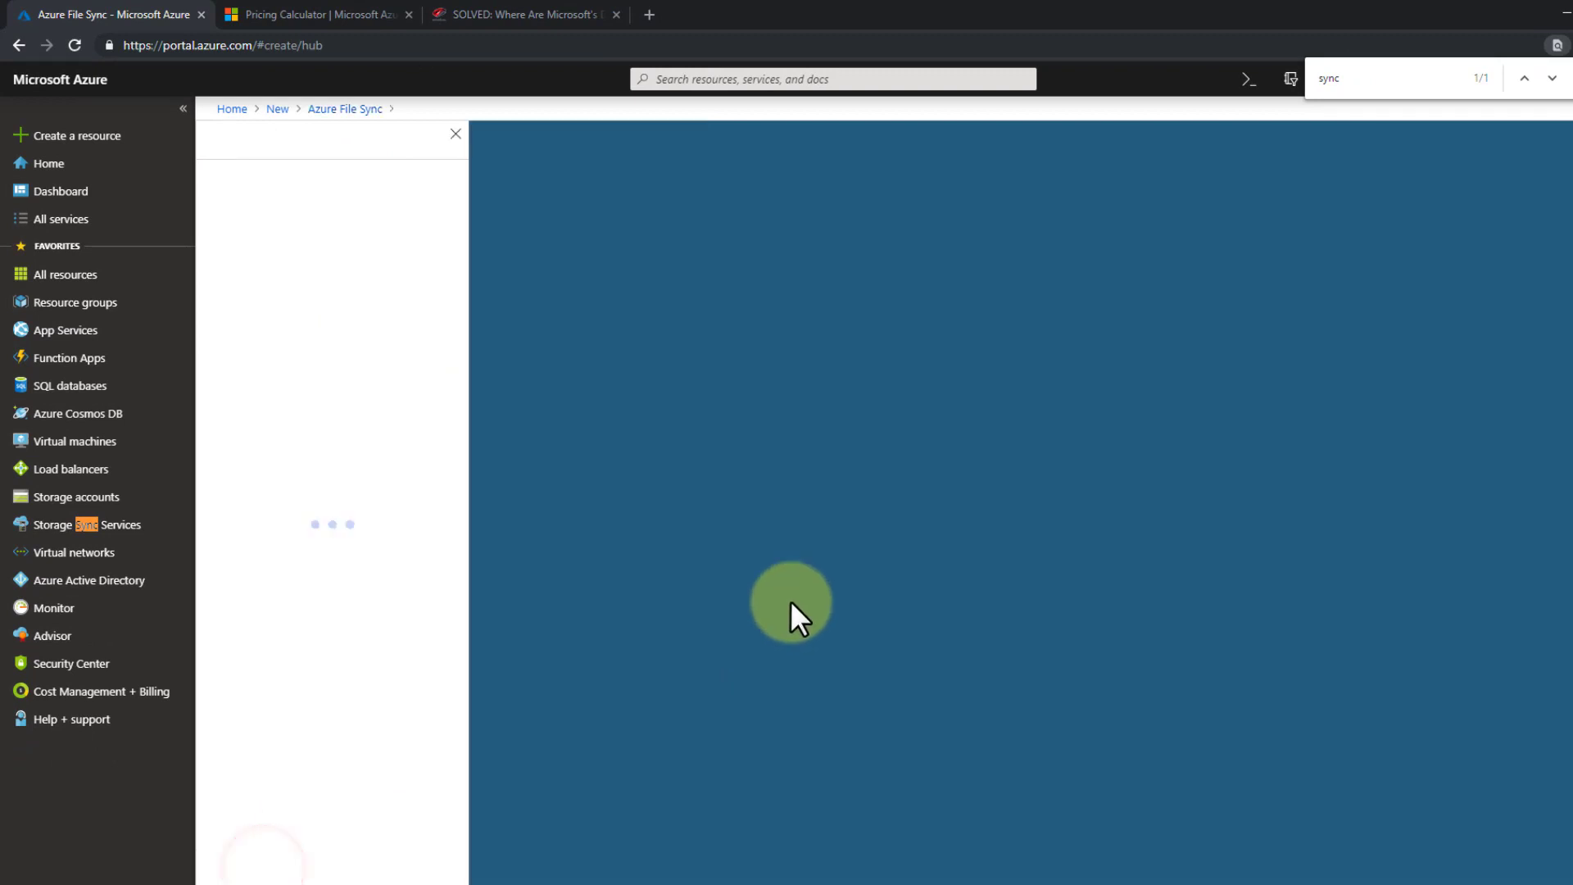
- Name the Storage Sync Service cal-share-sync and review the subscription choices
left_click(365, 201)
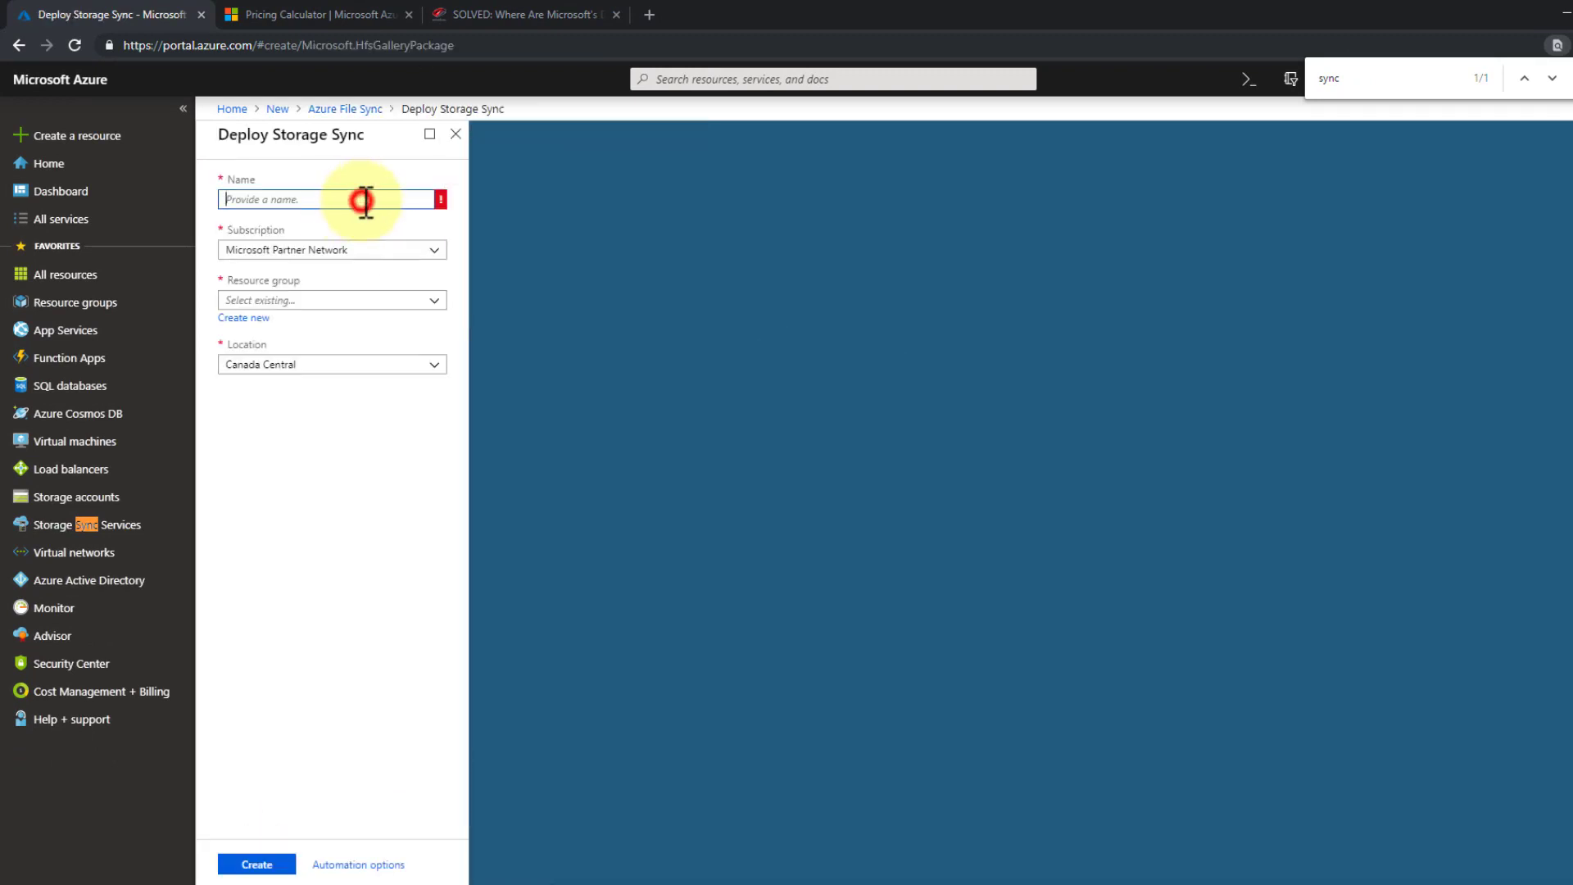
key("Escape")
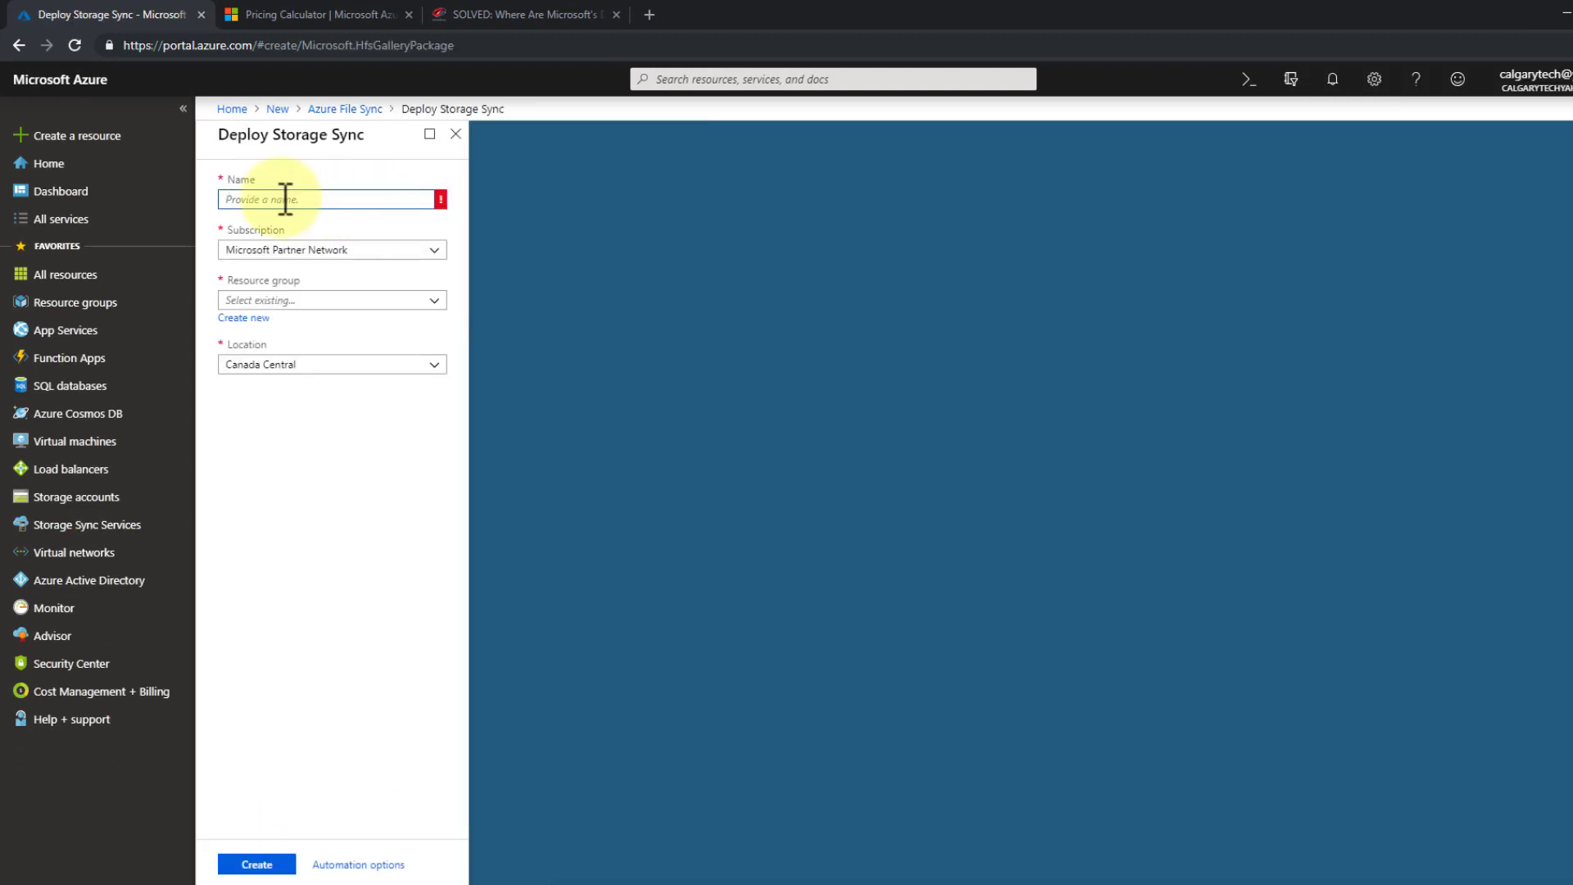
type("cal-share-sync1")
left_click(377, 199)
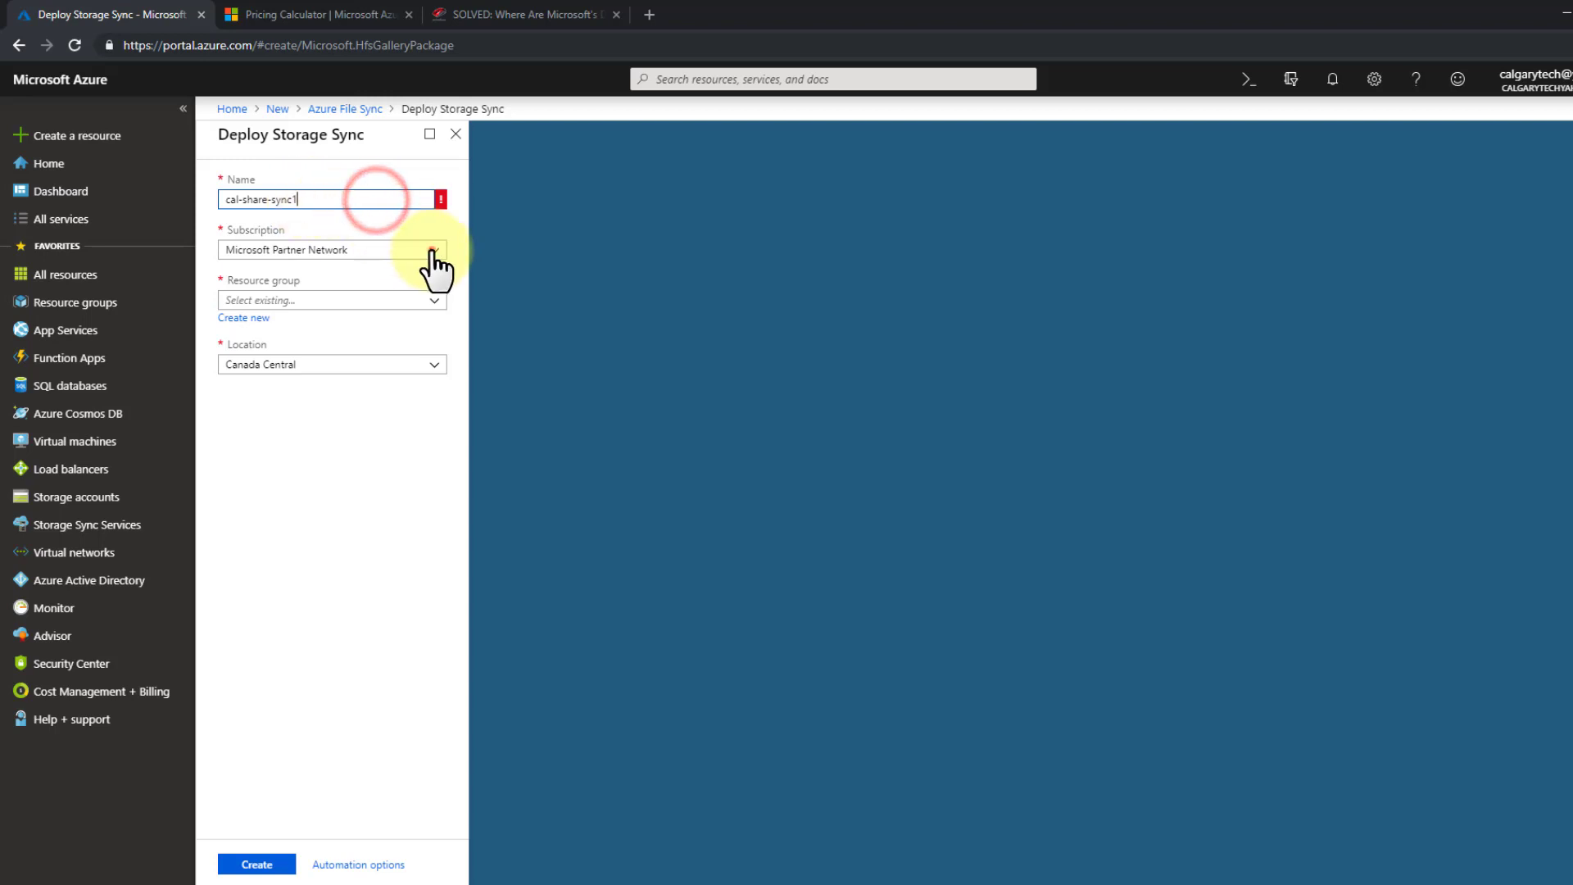
left_click(431, 251)
left_click(428, 249)
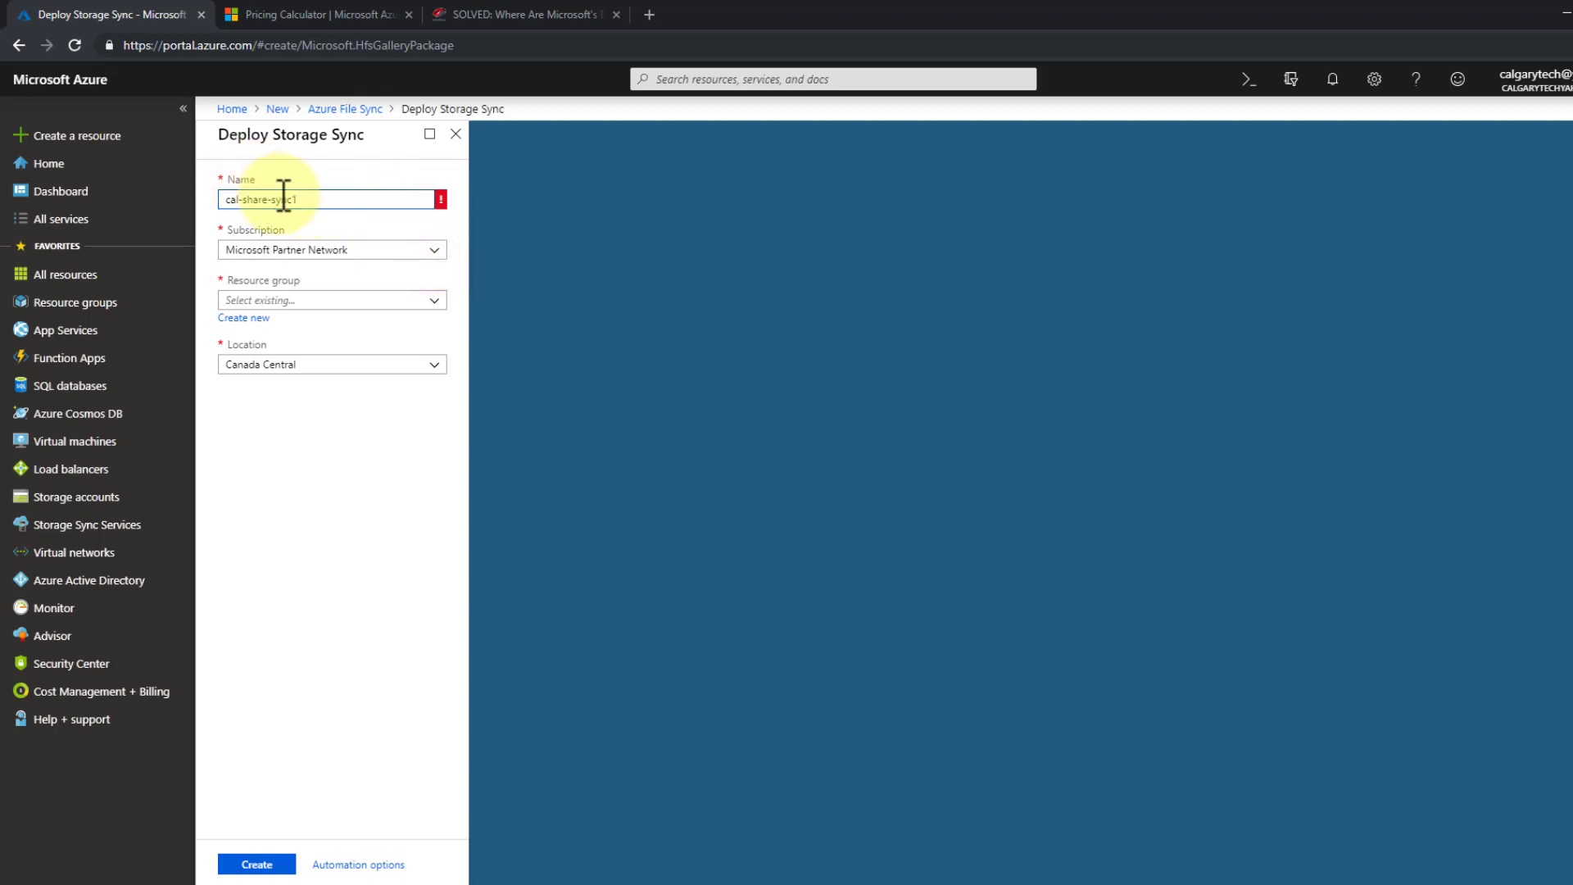
key("BackSpace")
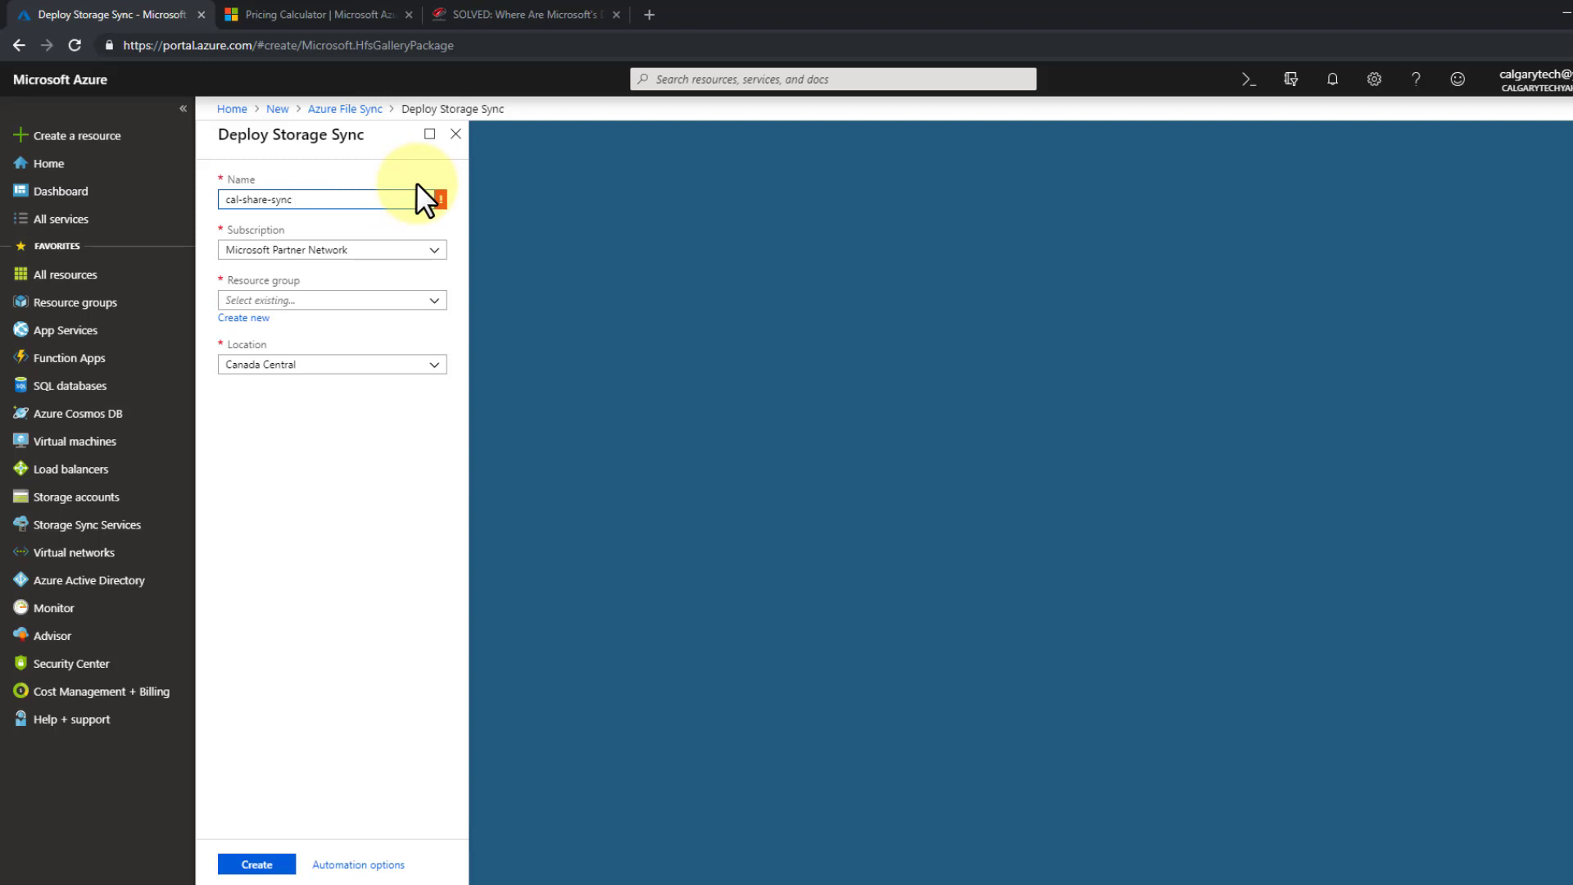
left_click(413, 251)
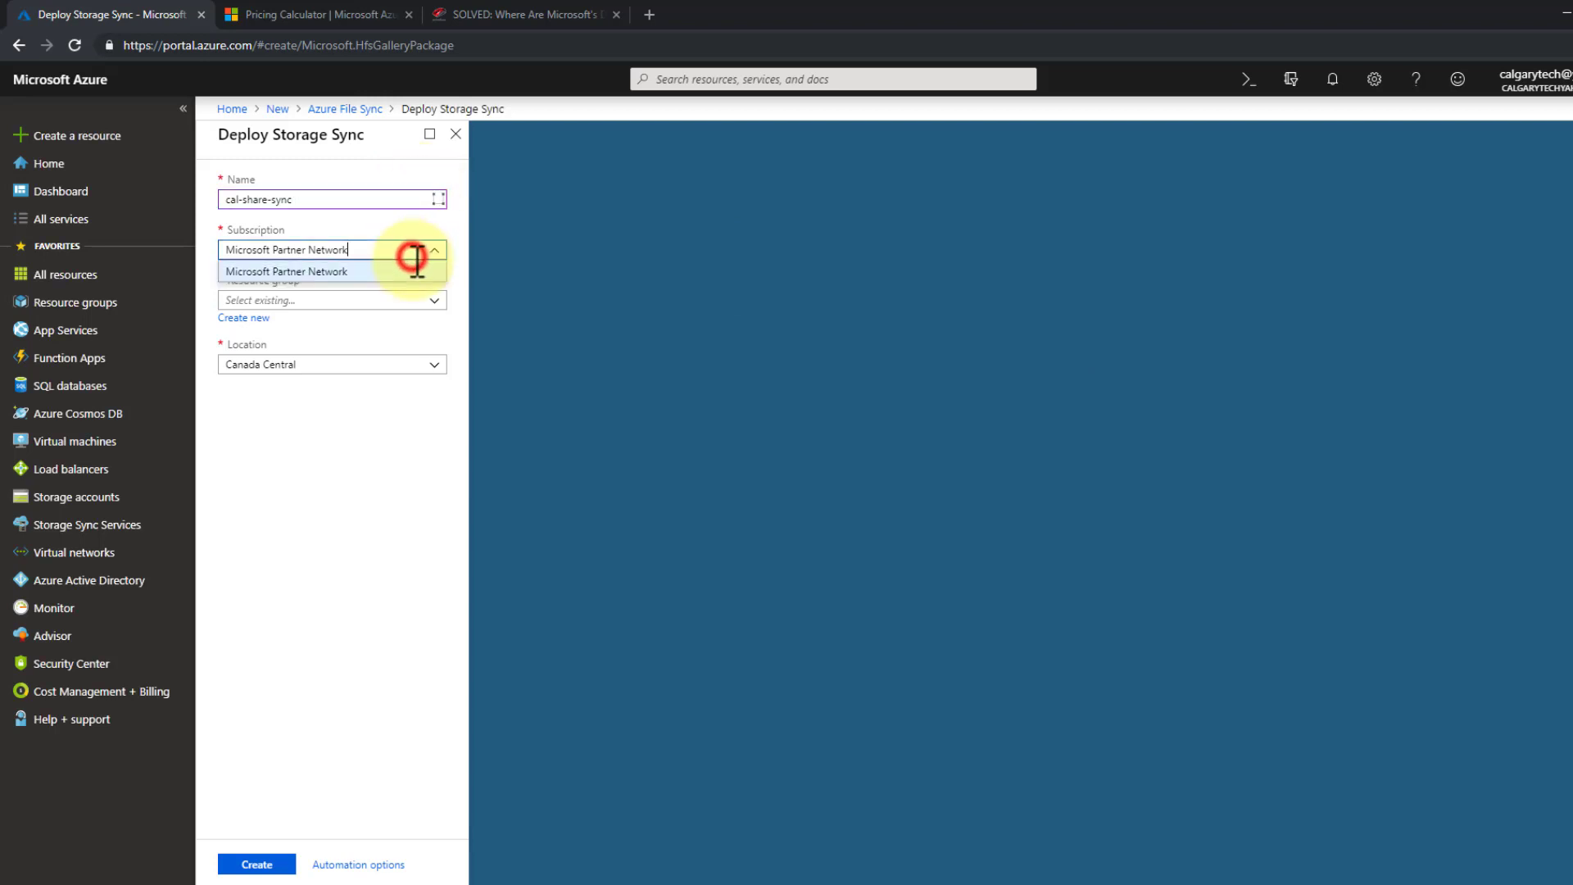
left_click(533, 249)
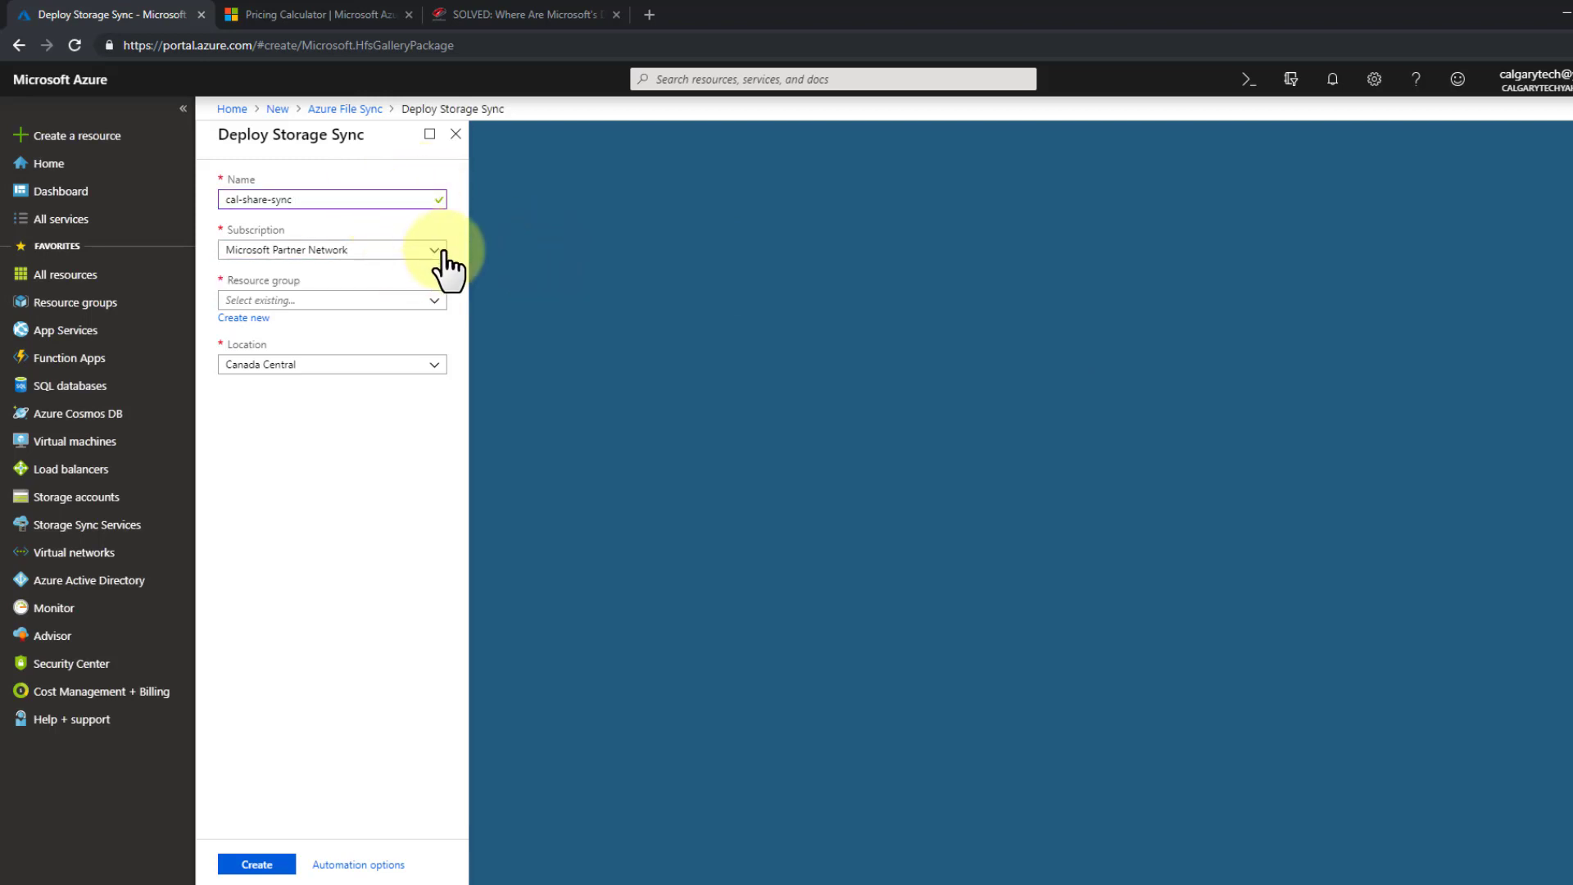
left_click(435, 249)
left_click(435, 249)
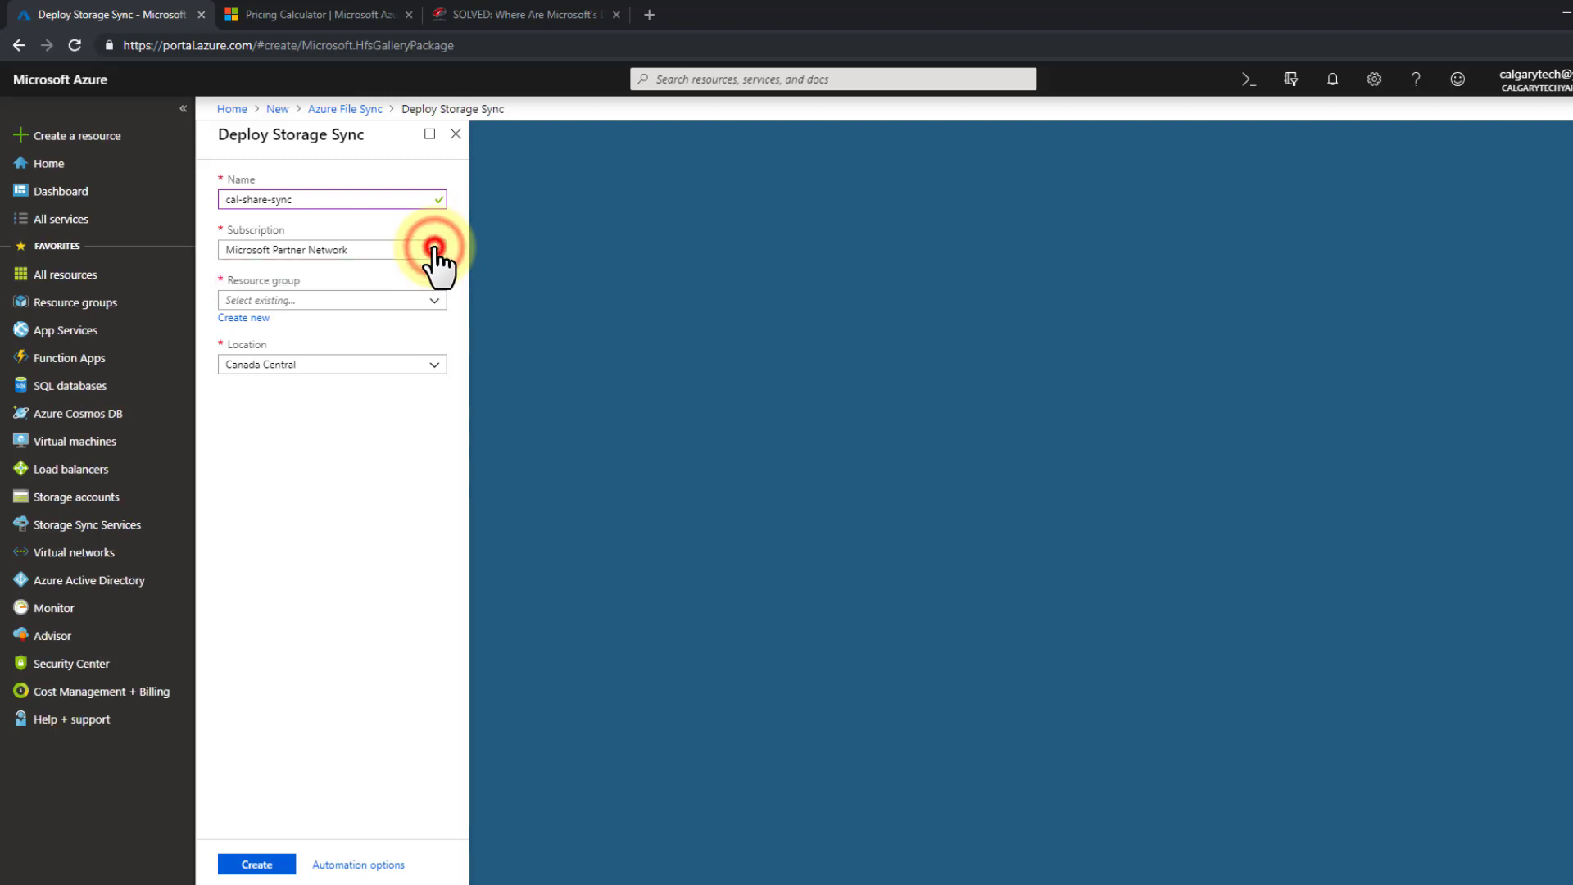
- Put it in resource group CAL-UR-TEST1, keep Canada Central, and deploy it
left_click(434, 309)
left_click(414, 318)
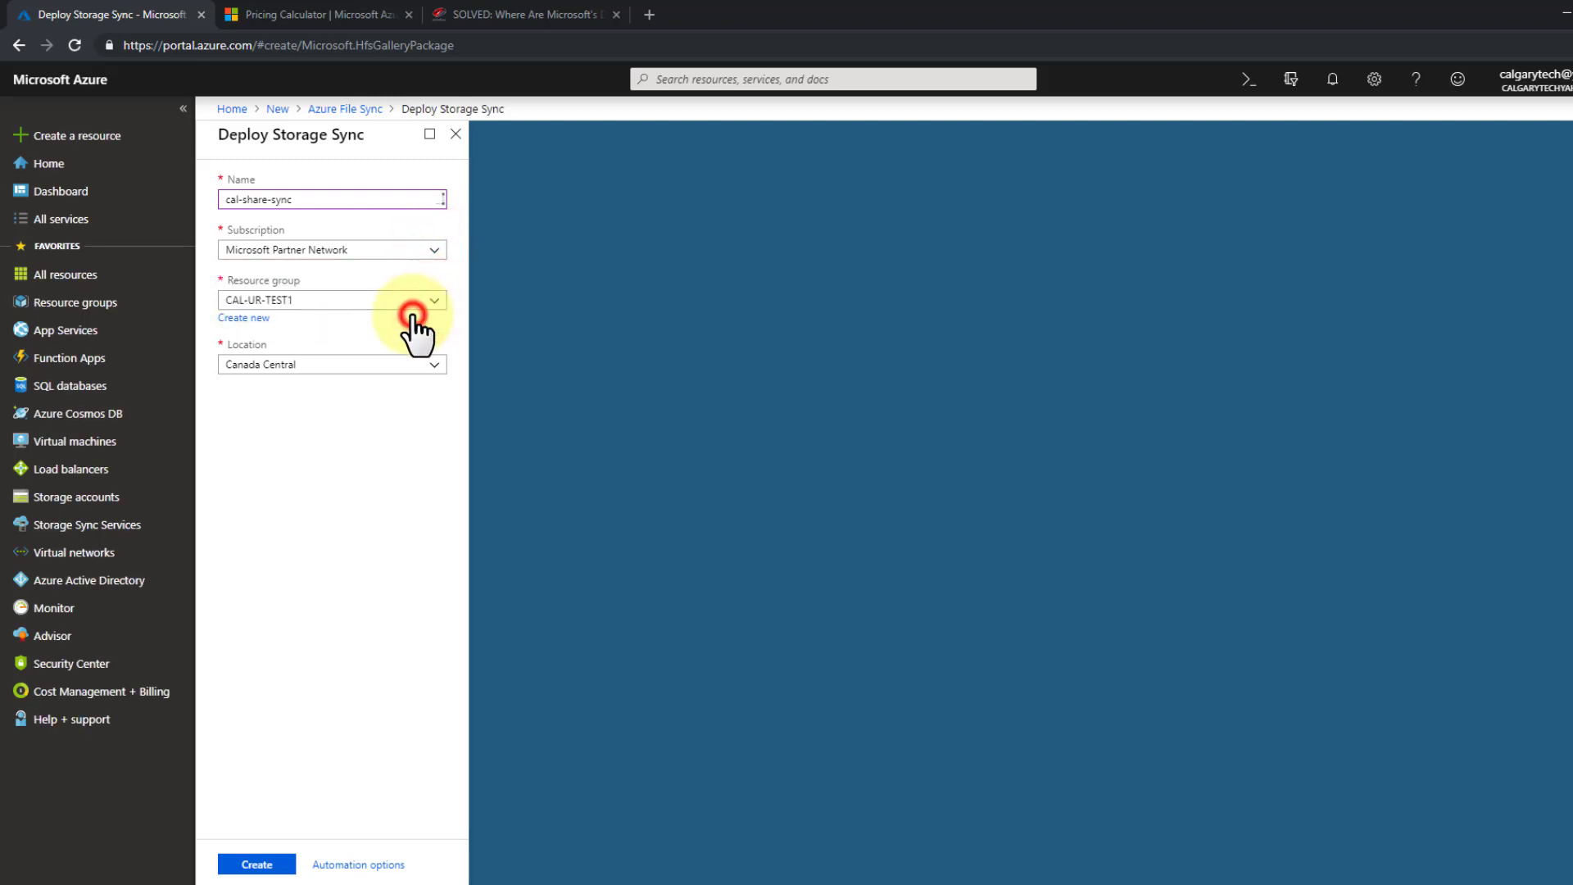
left_click(435, 367)
left_click(435, 368)
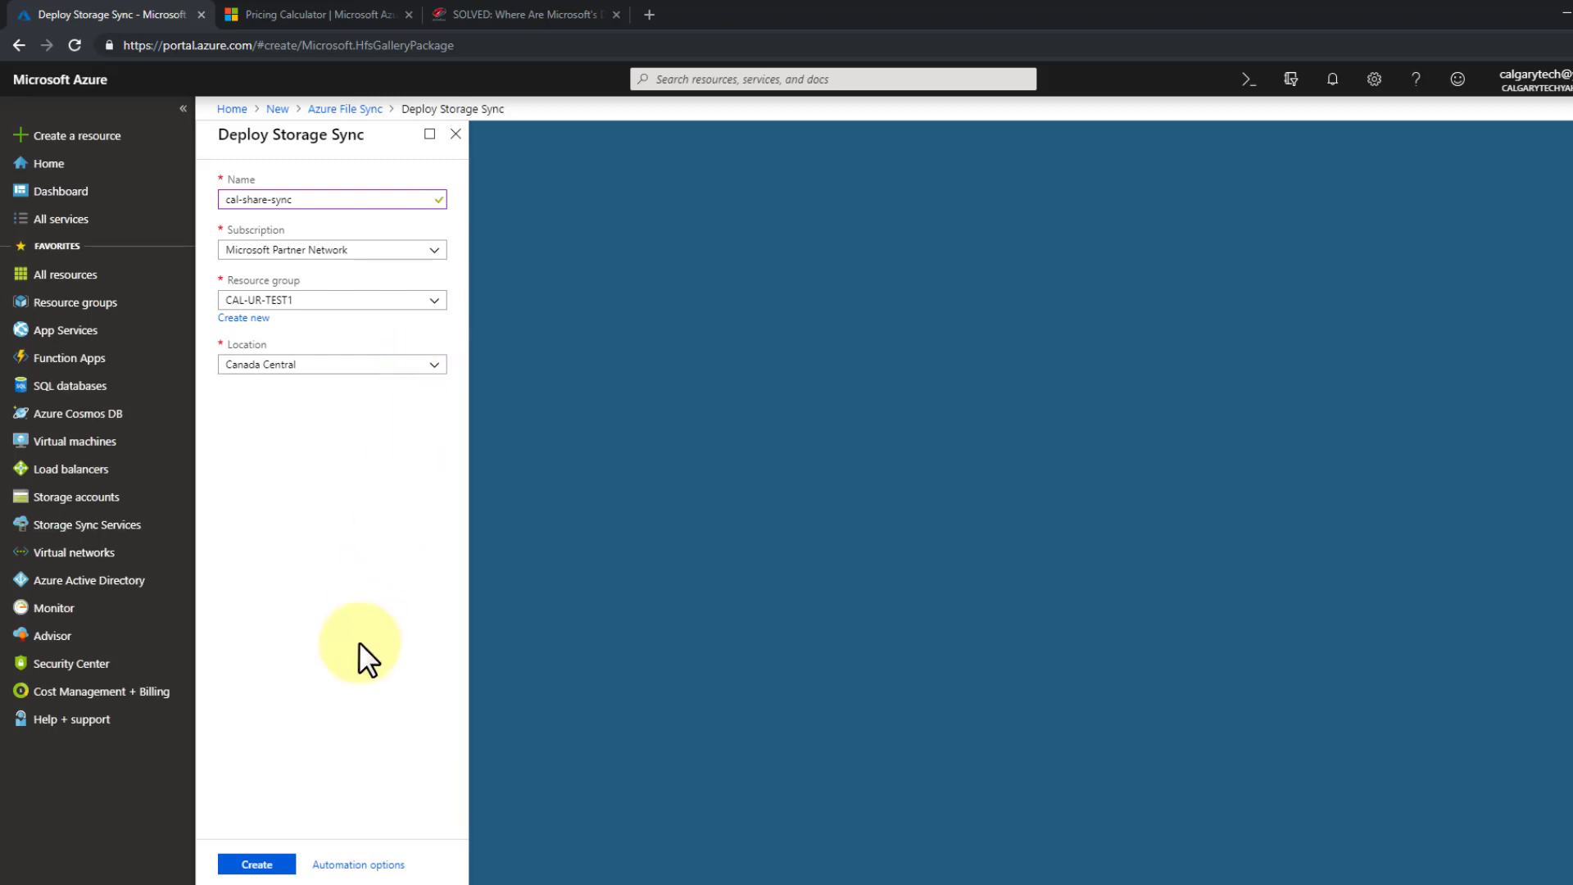
left_click(257, 865)
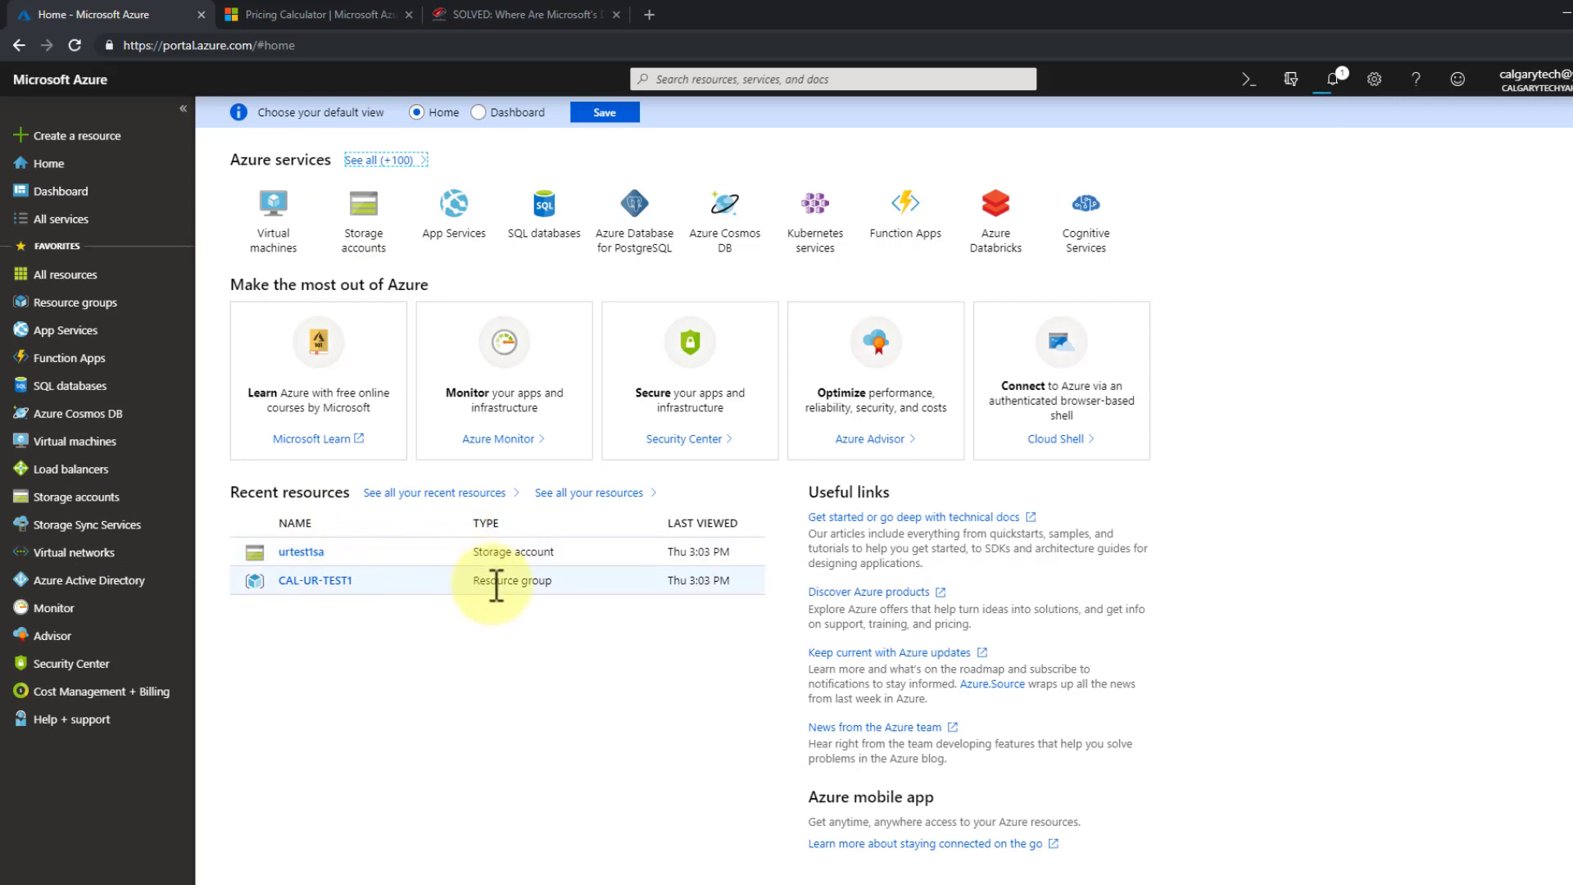
- Open cal-share-sync from the Storage Sync Services list in the sidebar
left_click_drag(492, 583, 471, 588)
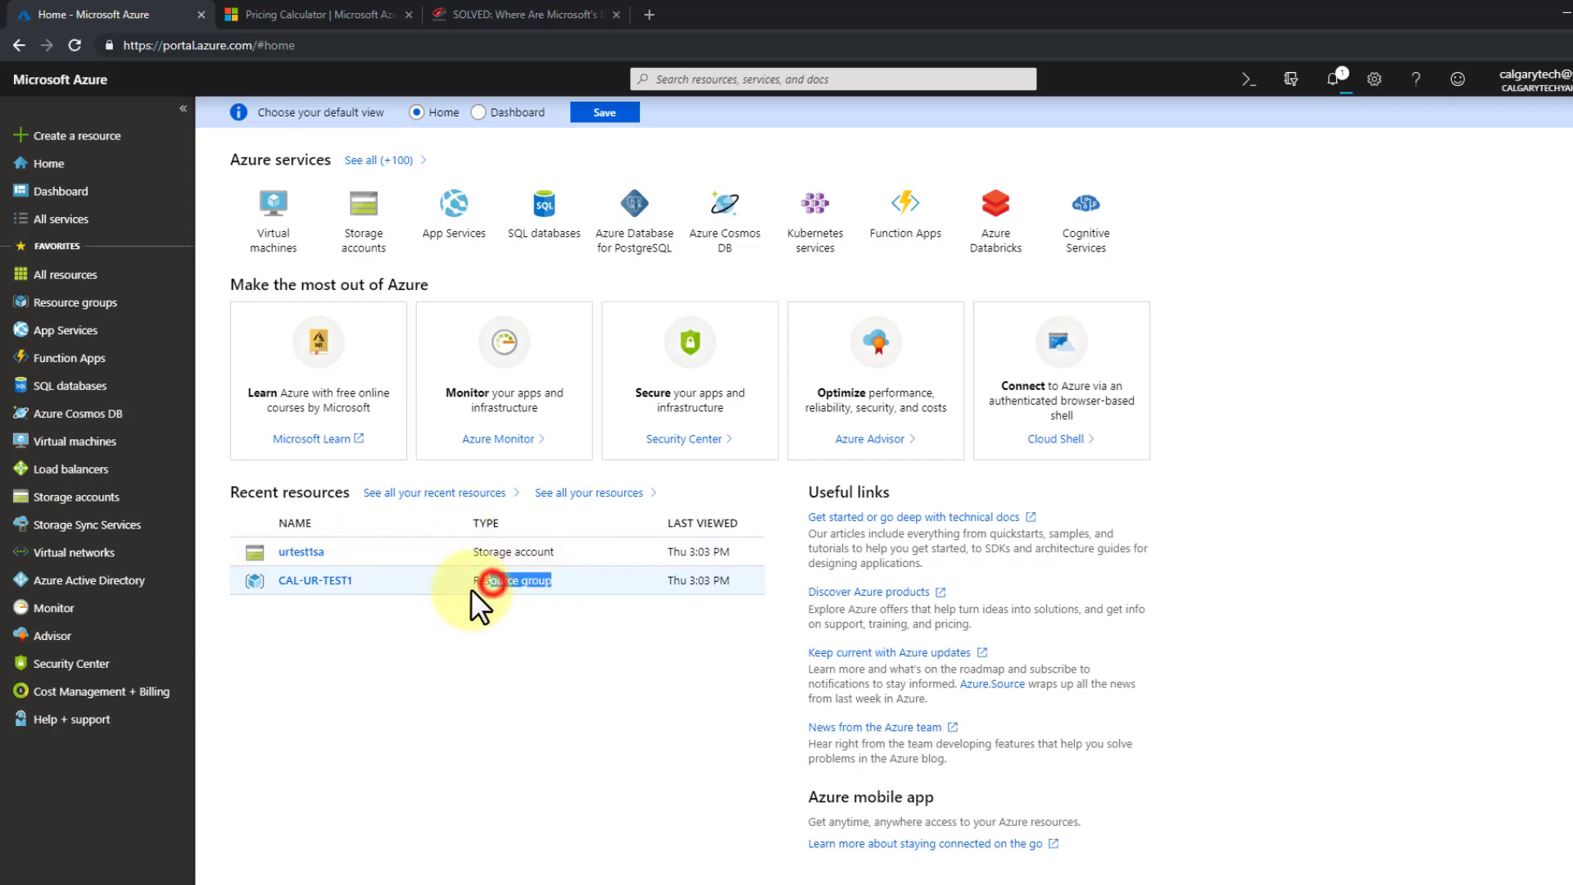
left_click(81, 522)
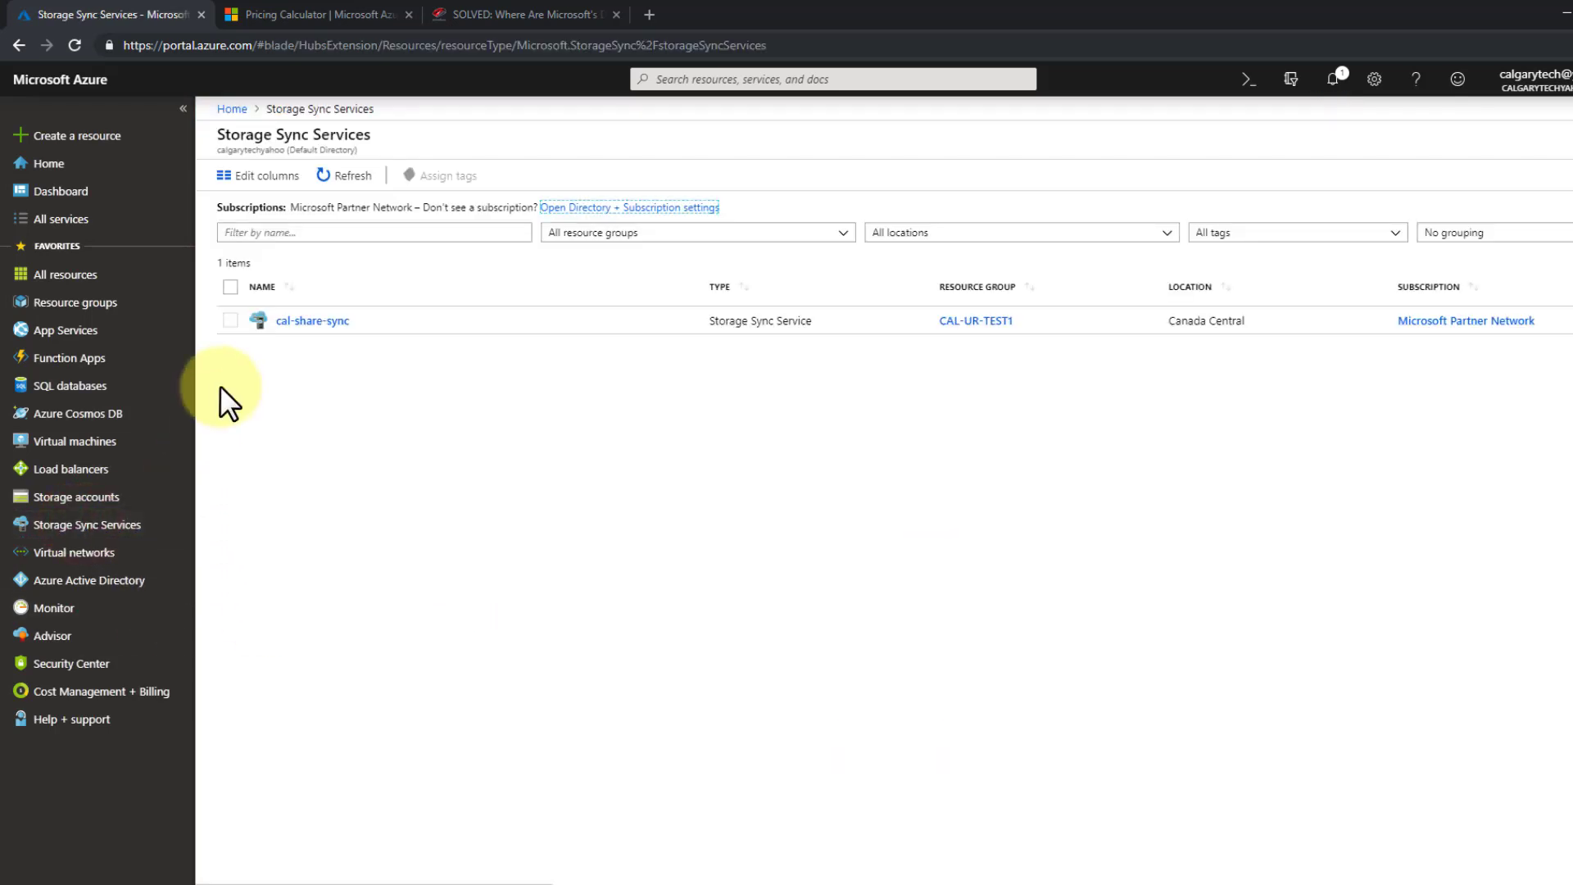
left_click(299, 326)
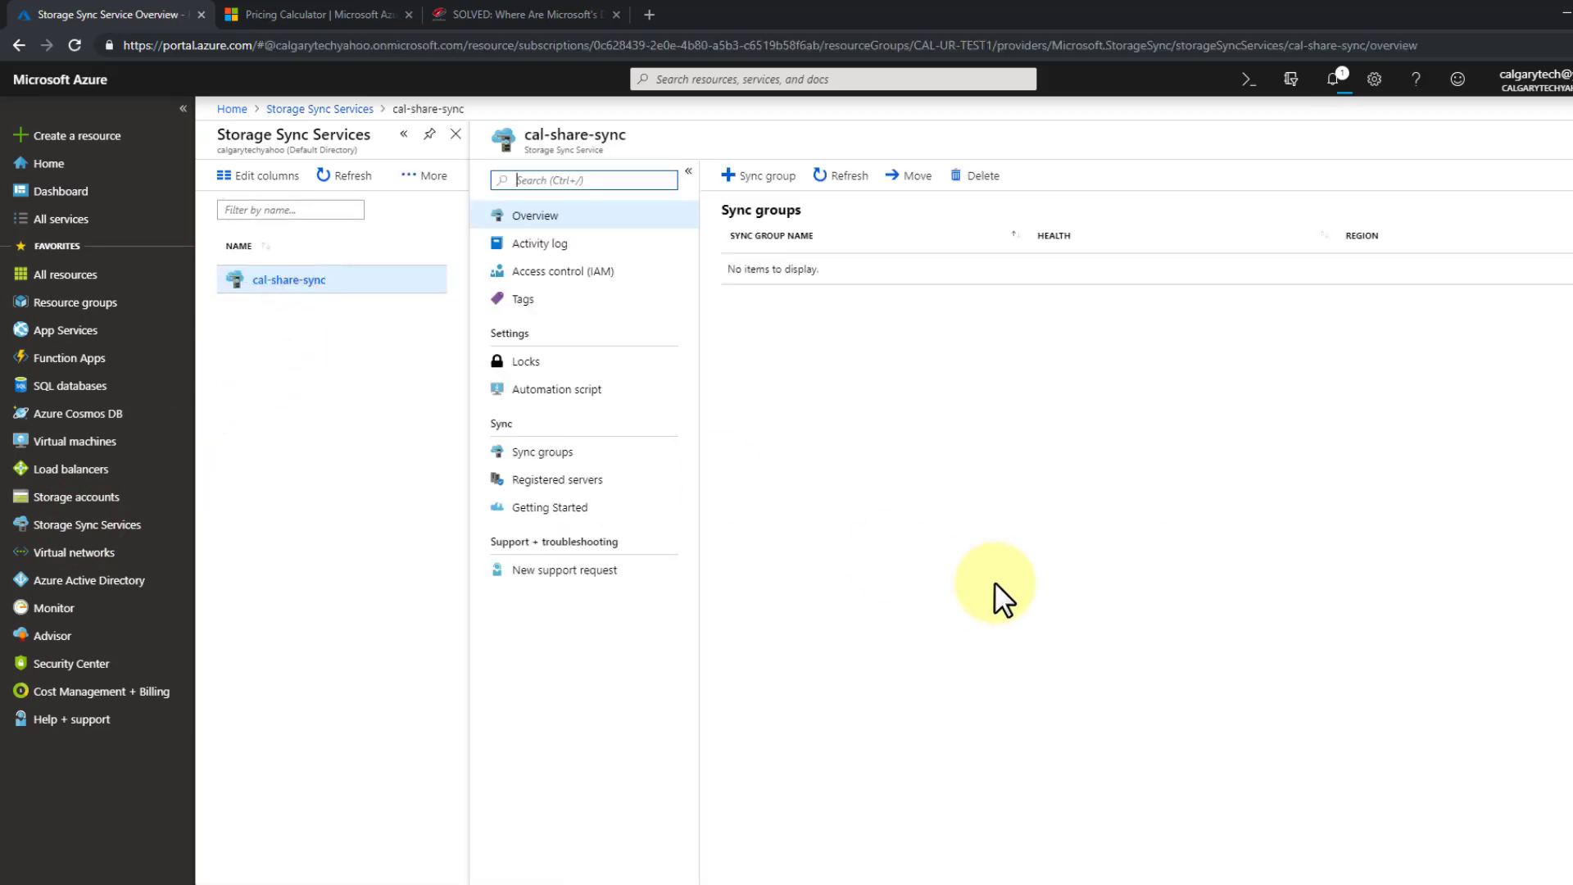
- Add sync group cal-sync-group1 using storage account urtest1sa and file share azure-store1
left_click(770, 176)
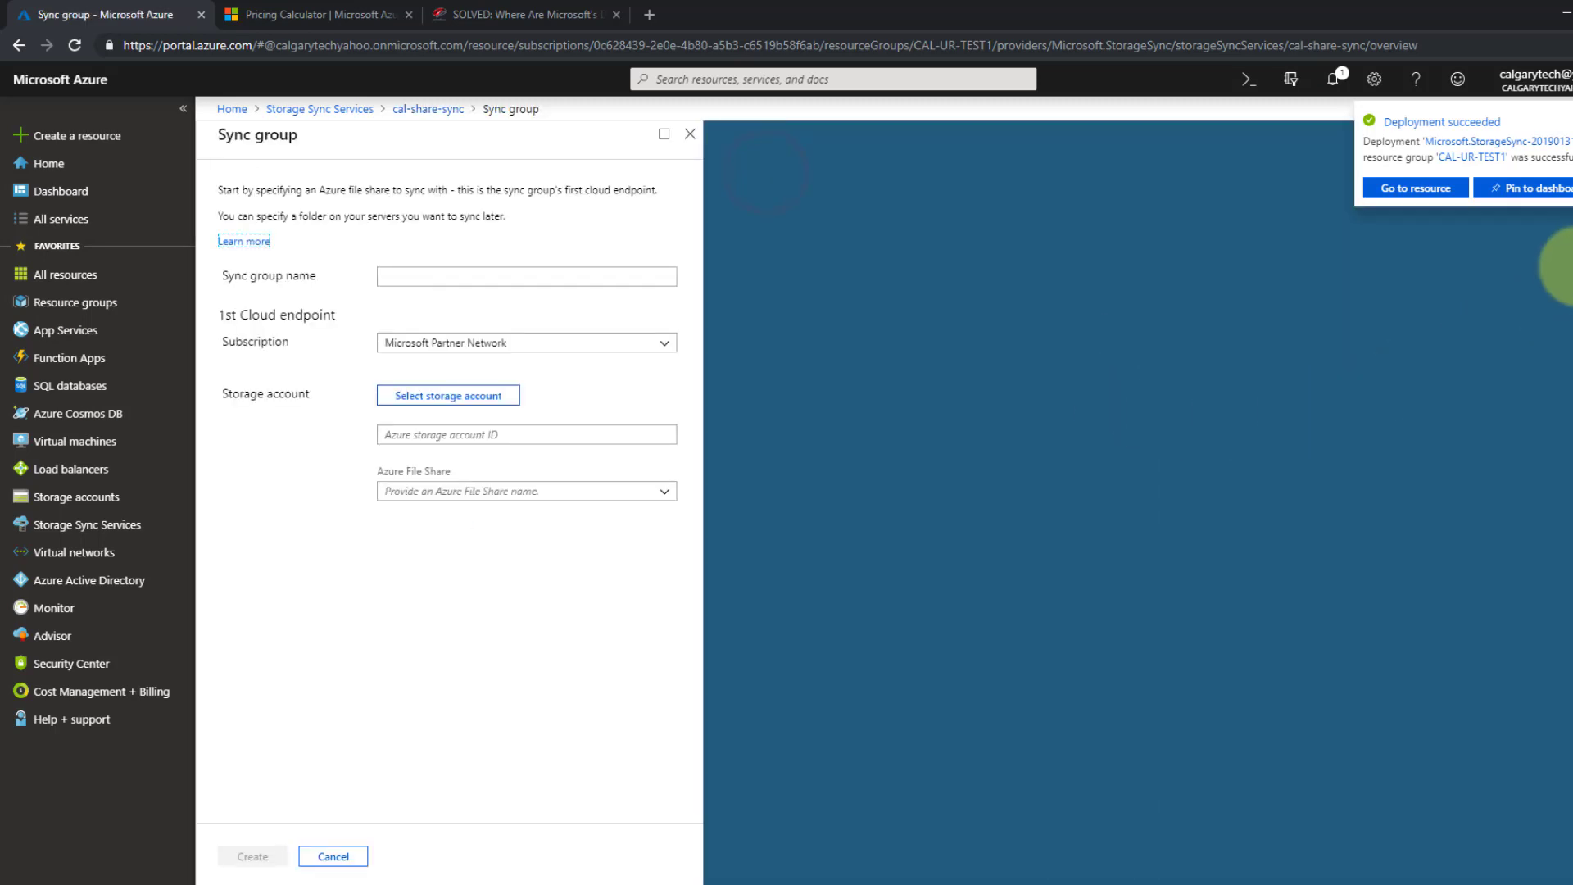
left_click(440, 279)
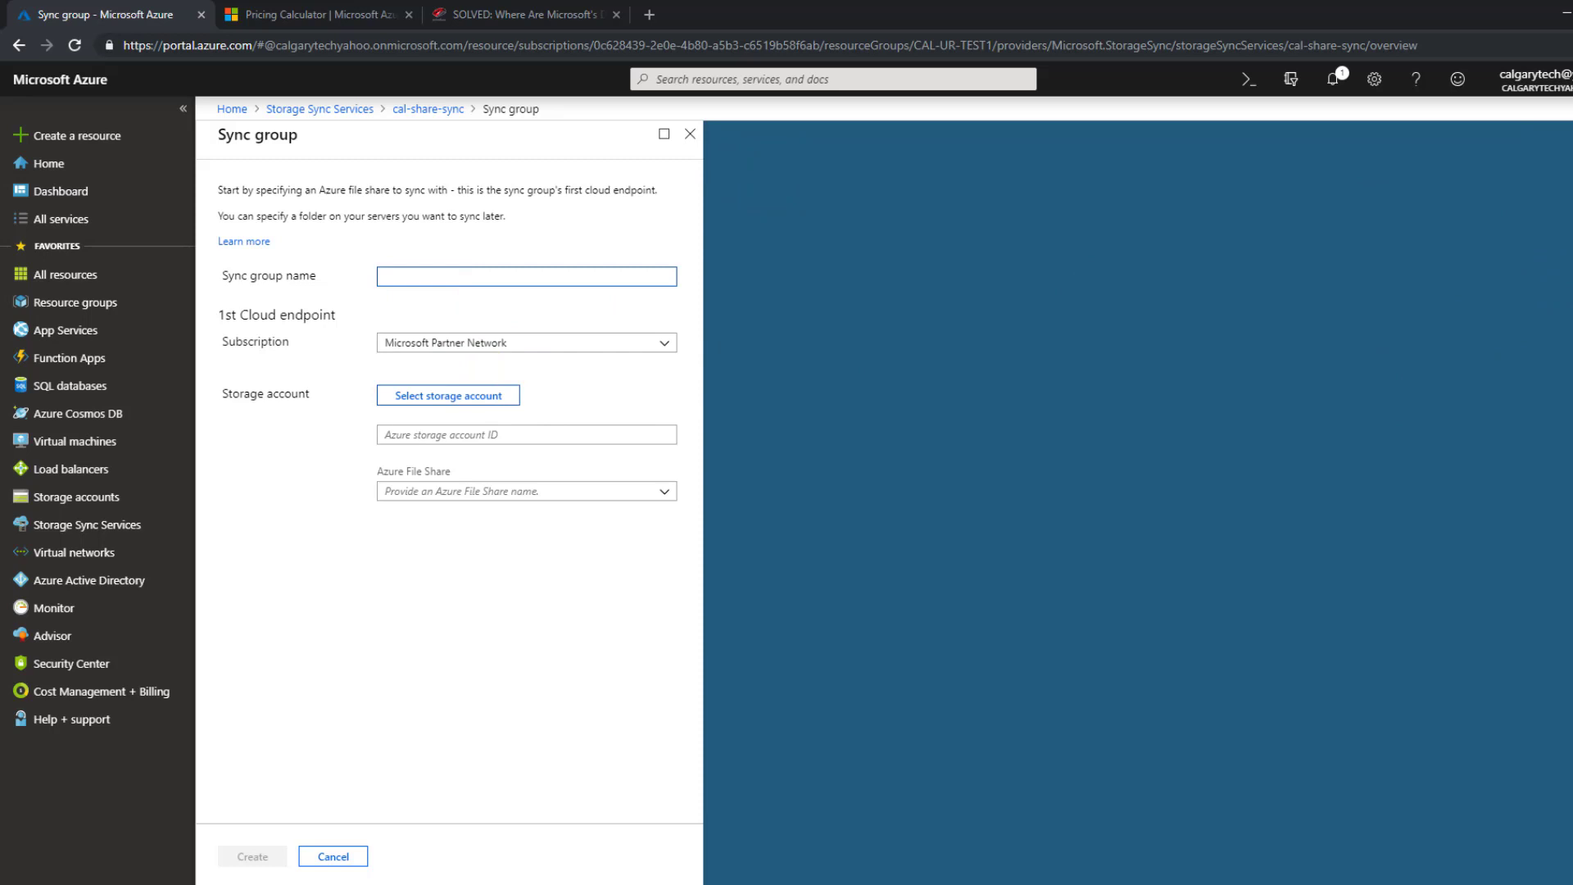
left_click(435, 279)
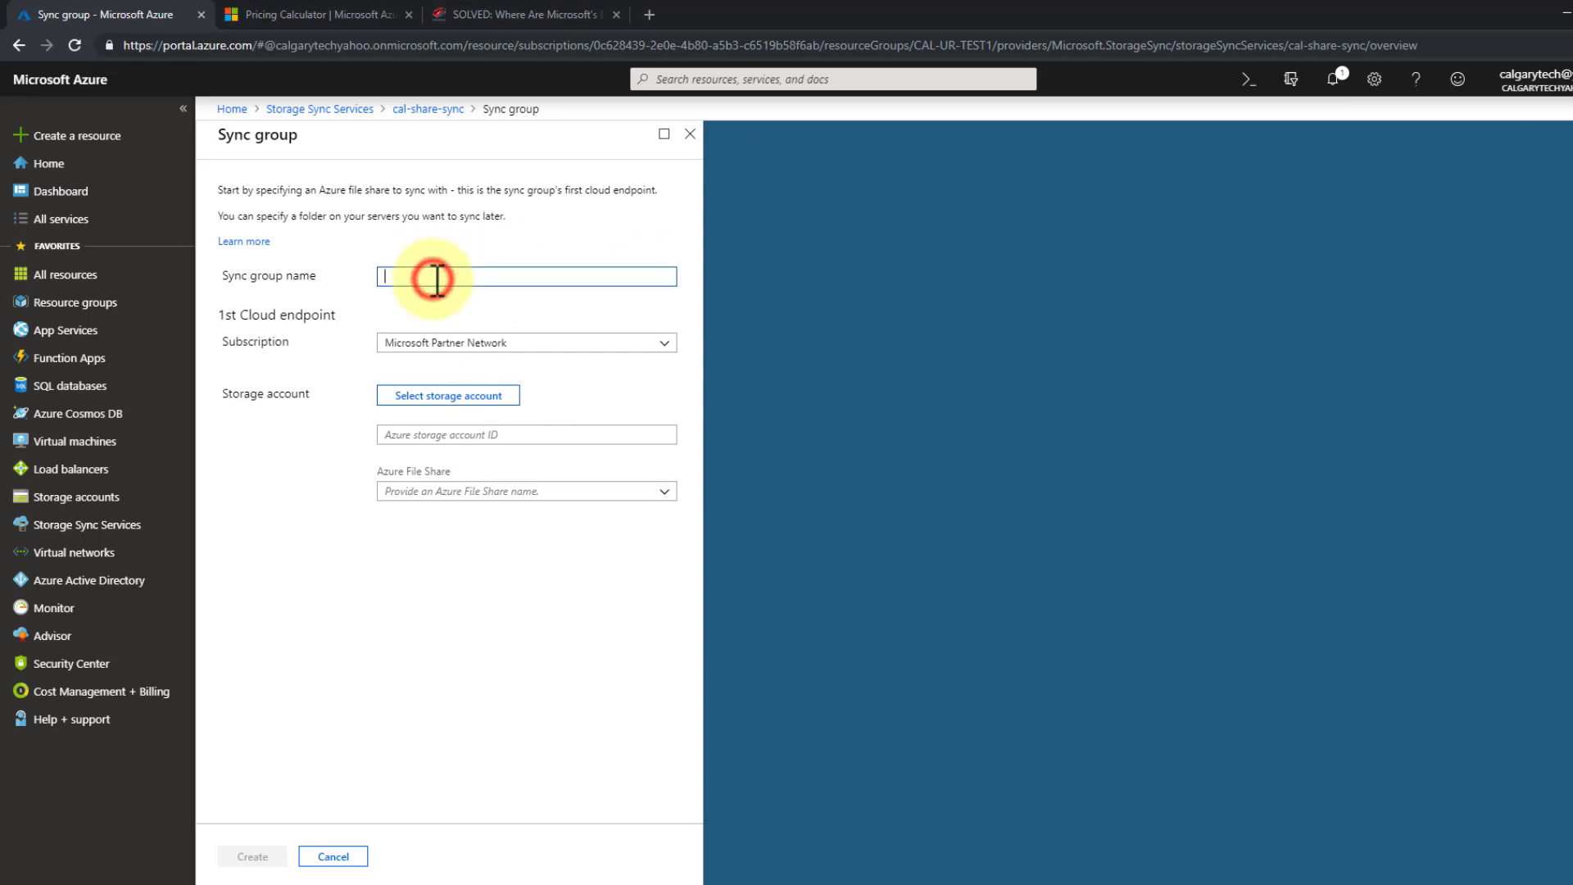
type("cal-sync-group1")
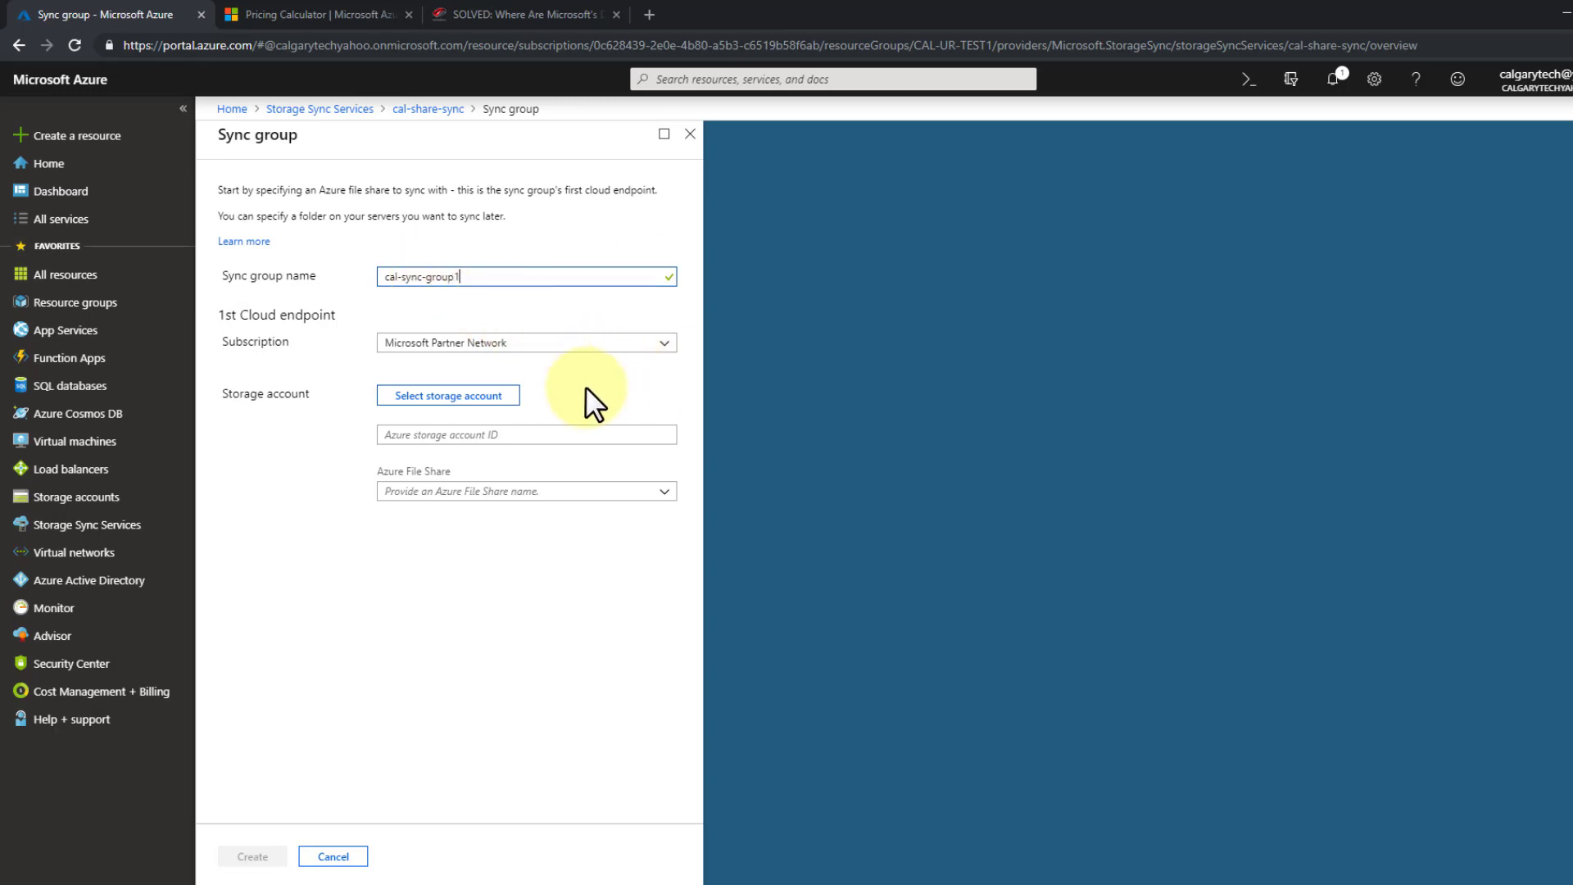
left_click(485, 396)
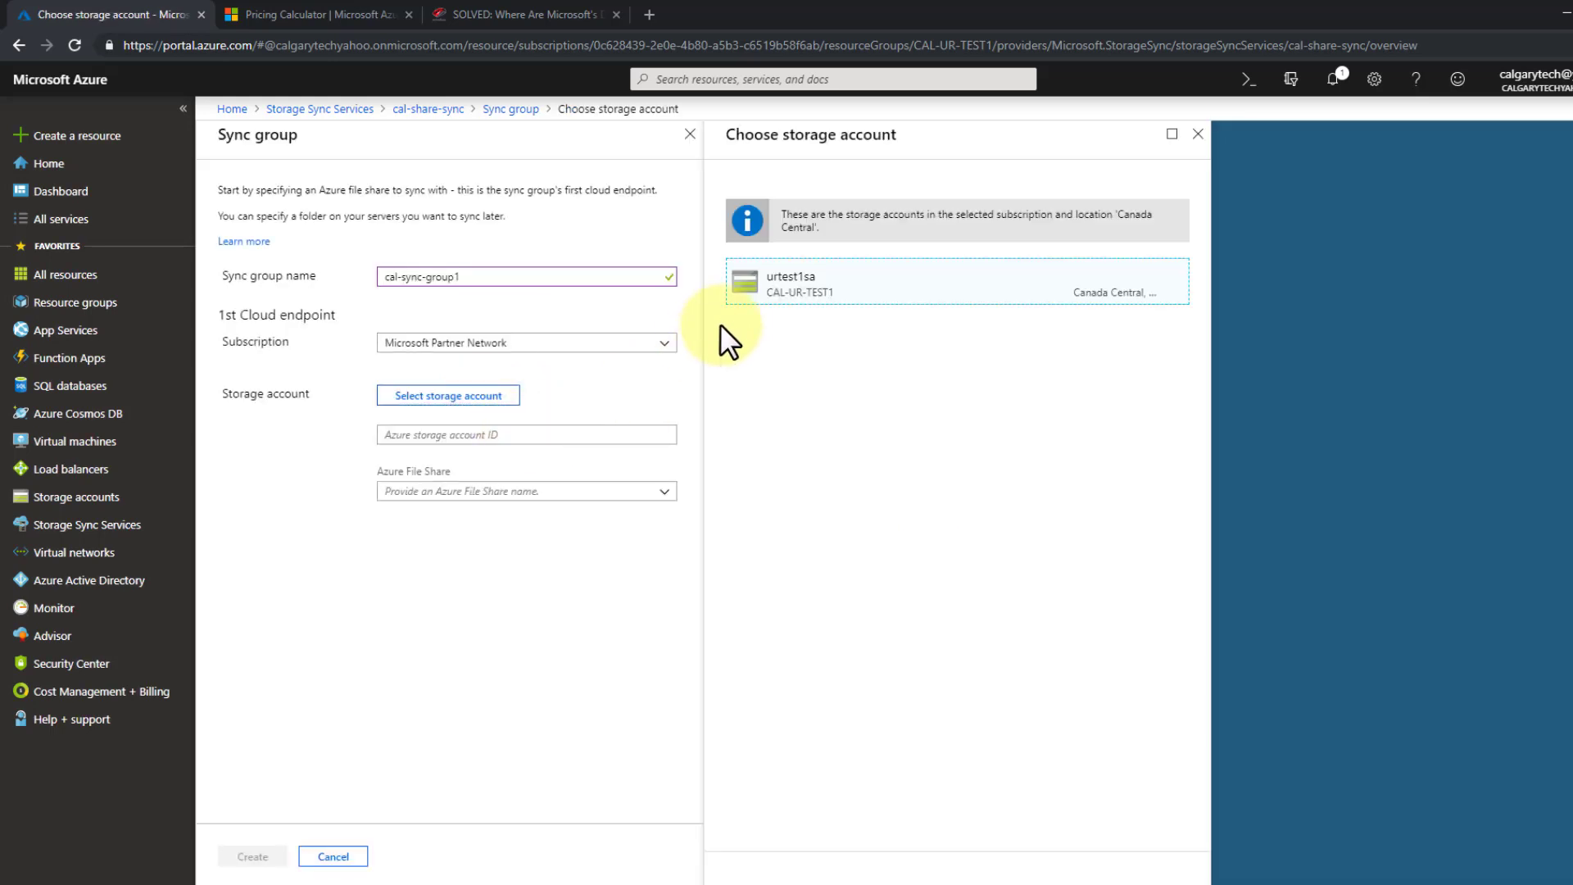
left_click(778, 282)
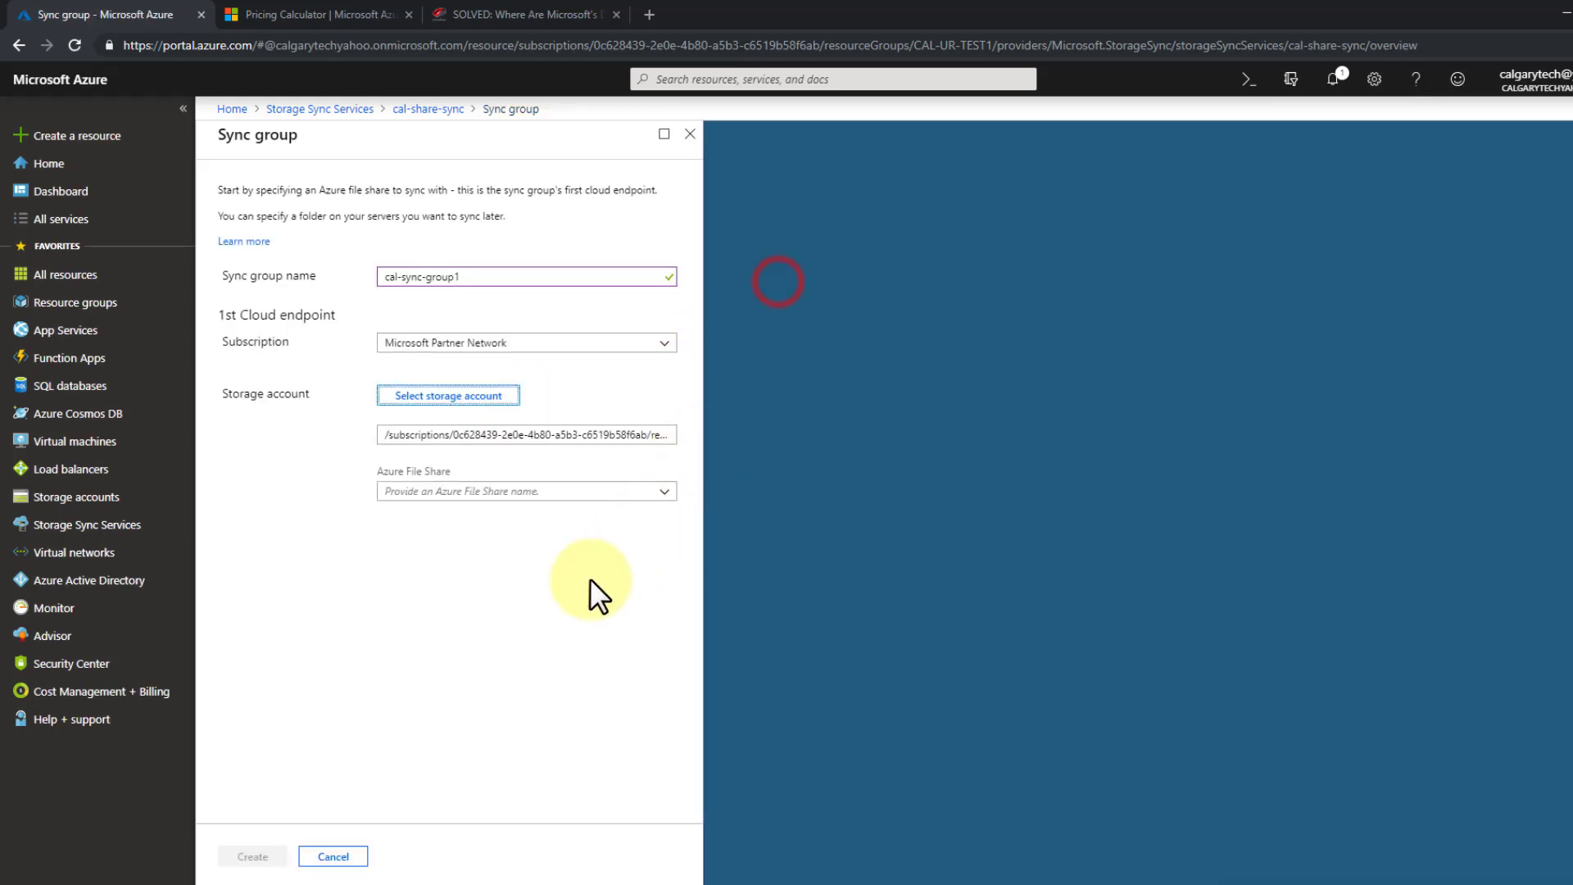
left_click(665, 491)
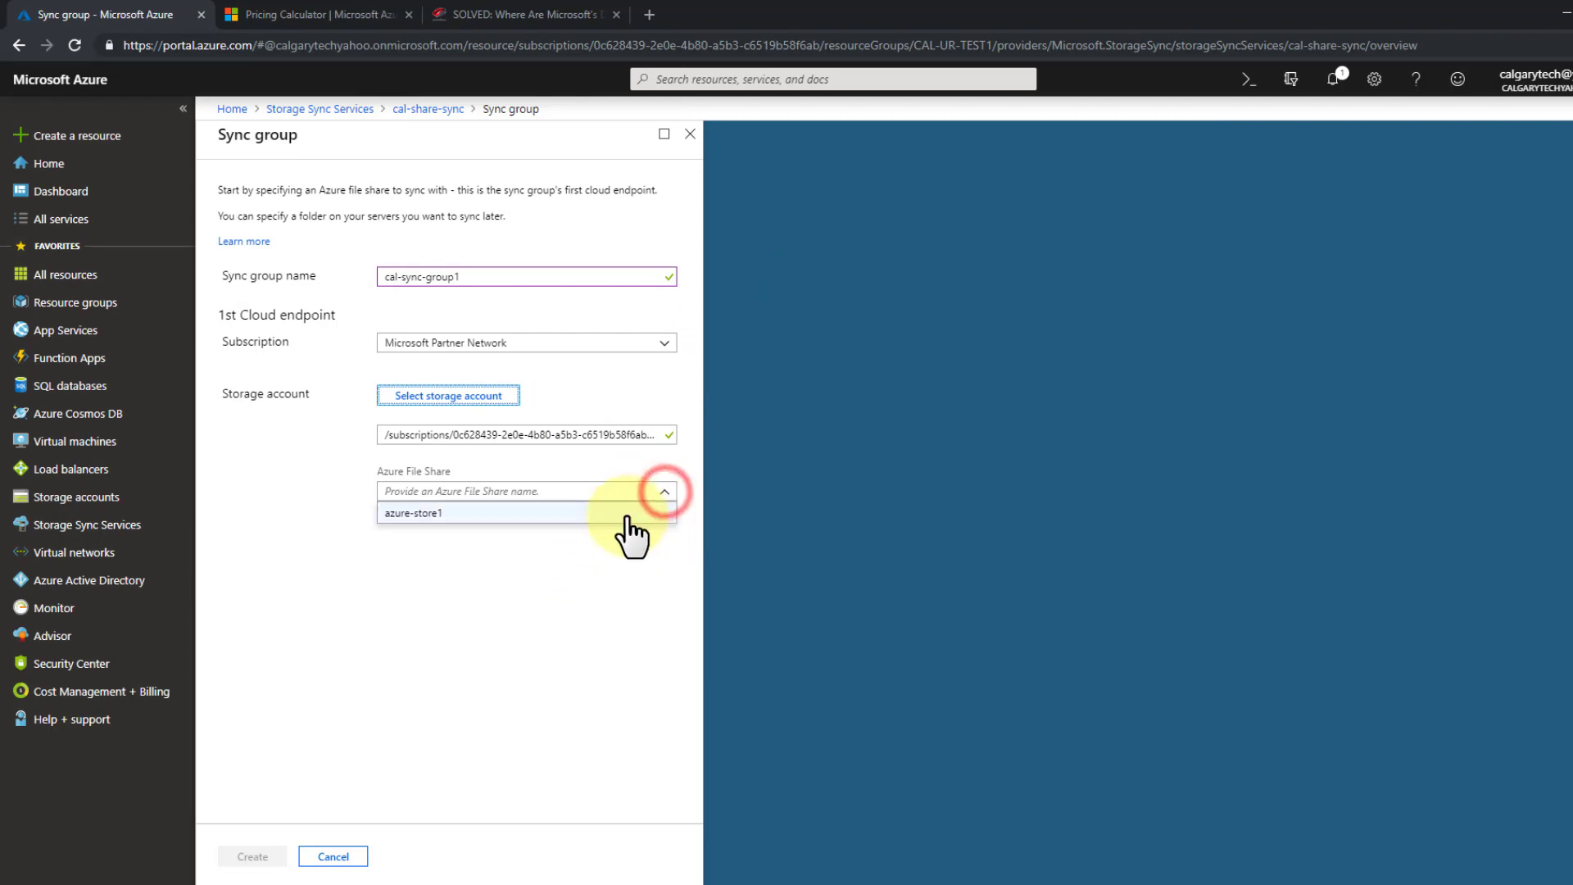
left_click(629, 513)
left_click(262, 853)
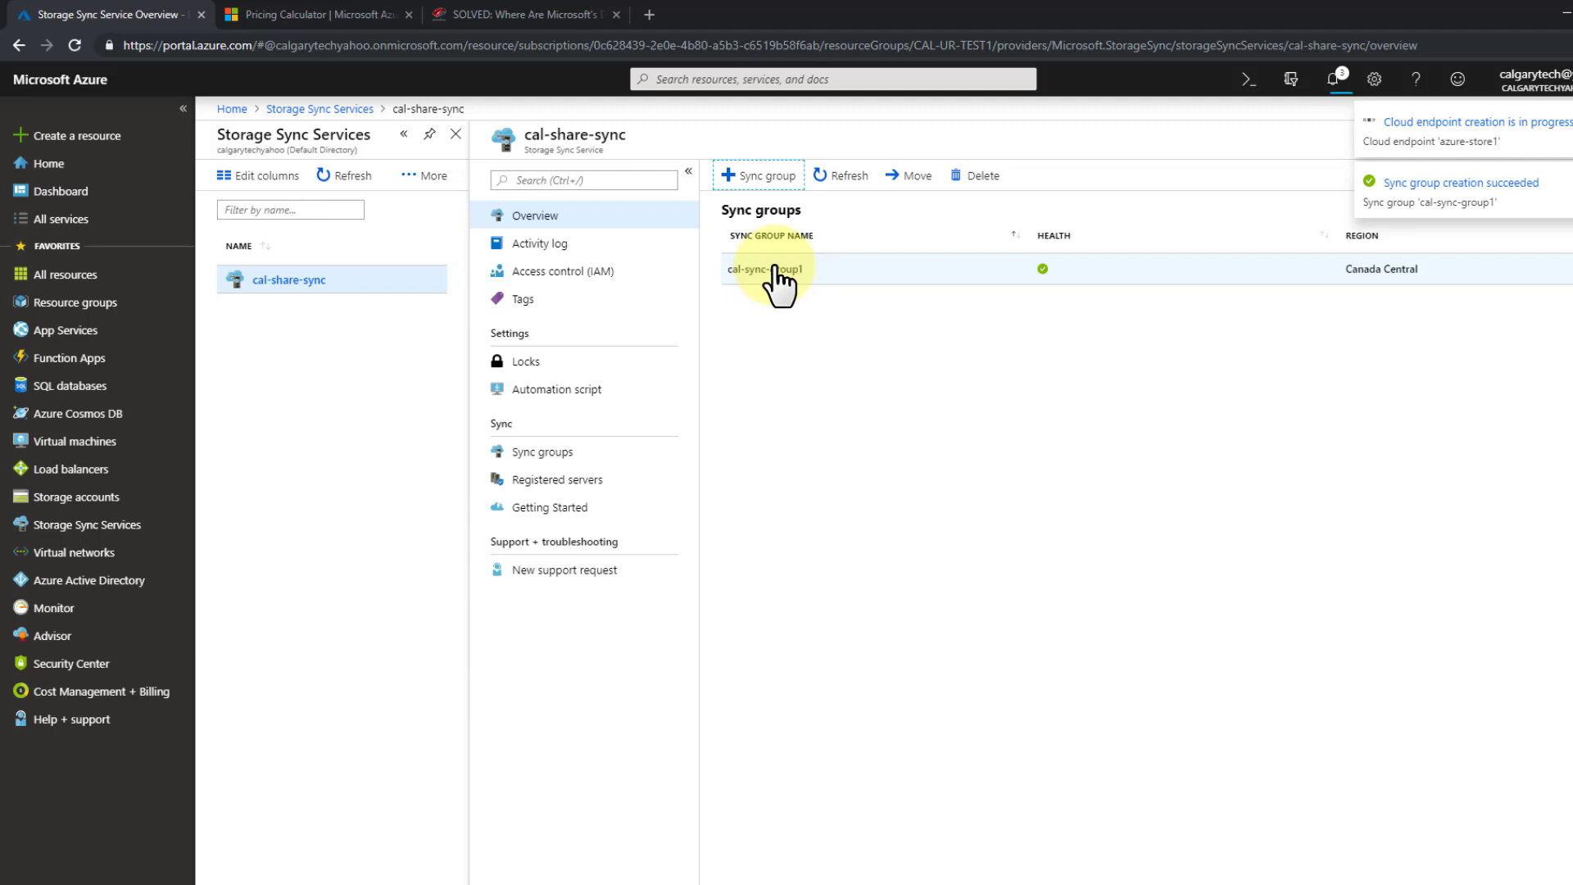
- Check notifications, open cal-sync-group1 to see its azure-store1 endpoint, and bring up the test-vm1 desktop
left_click(1332, 80)
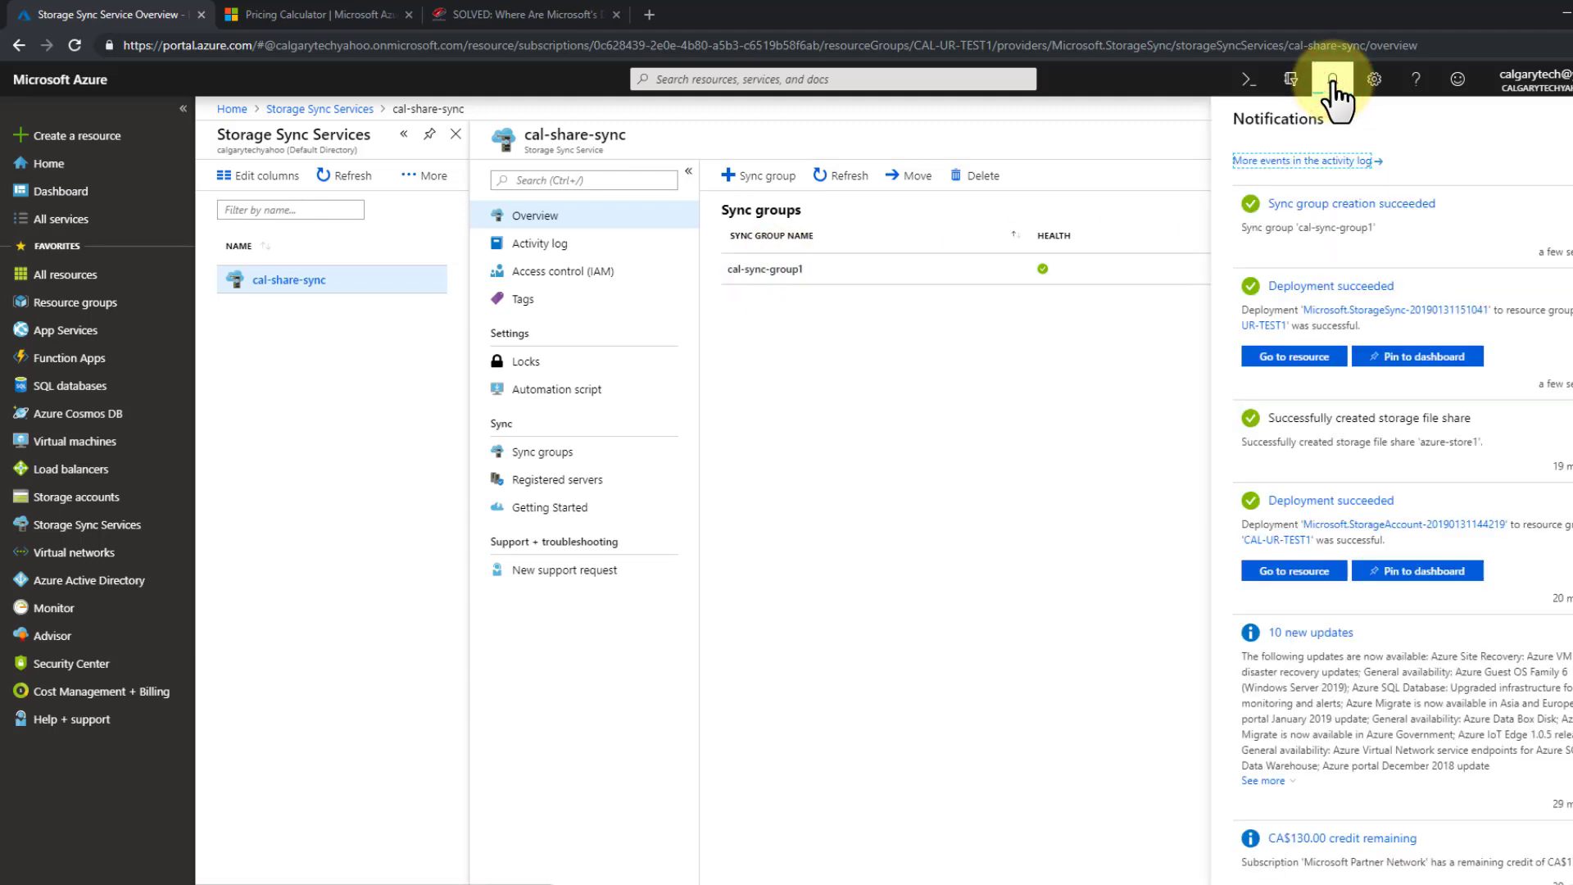
left_click(1332, 80)
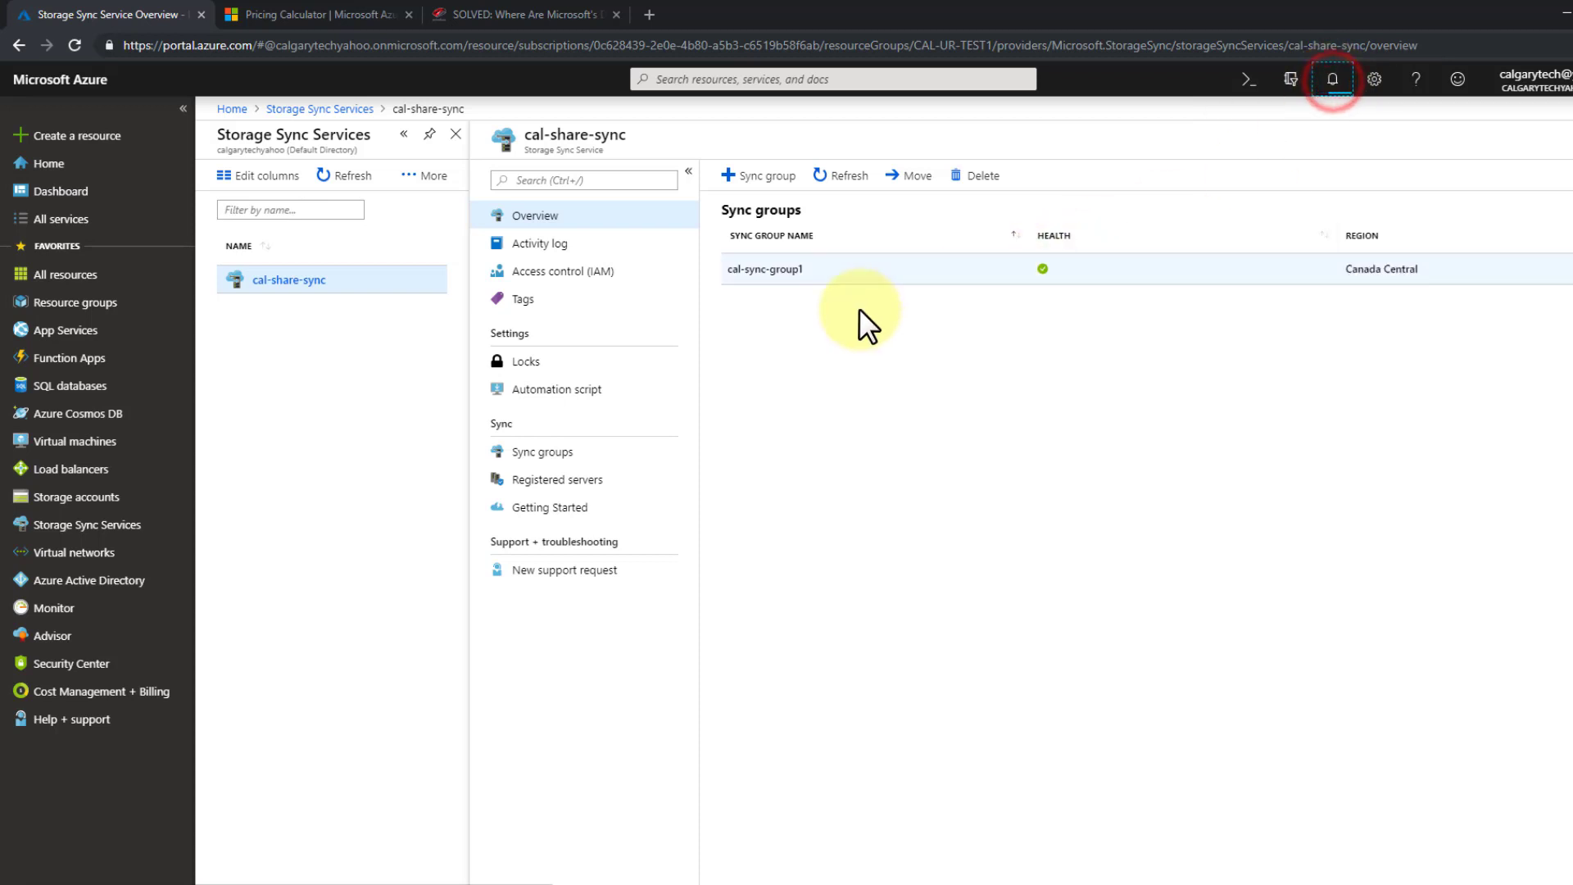
left_click(774, 268)
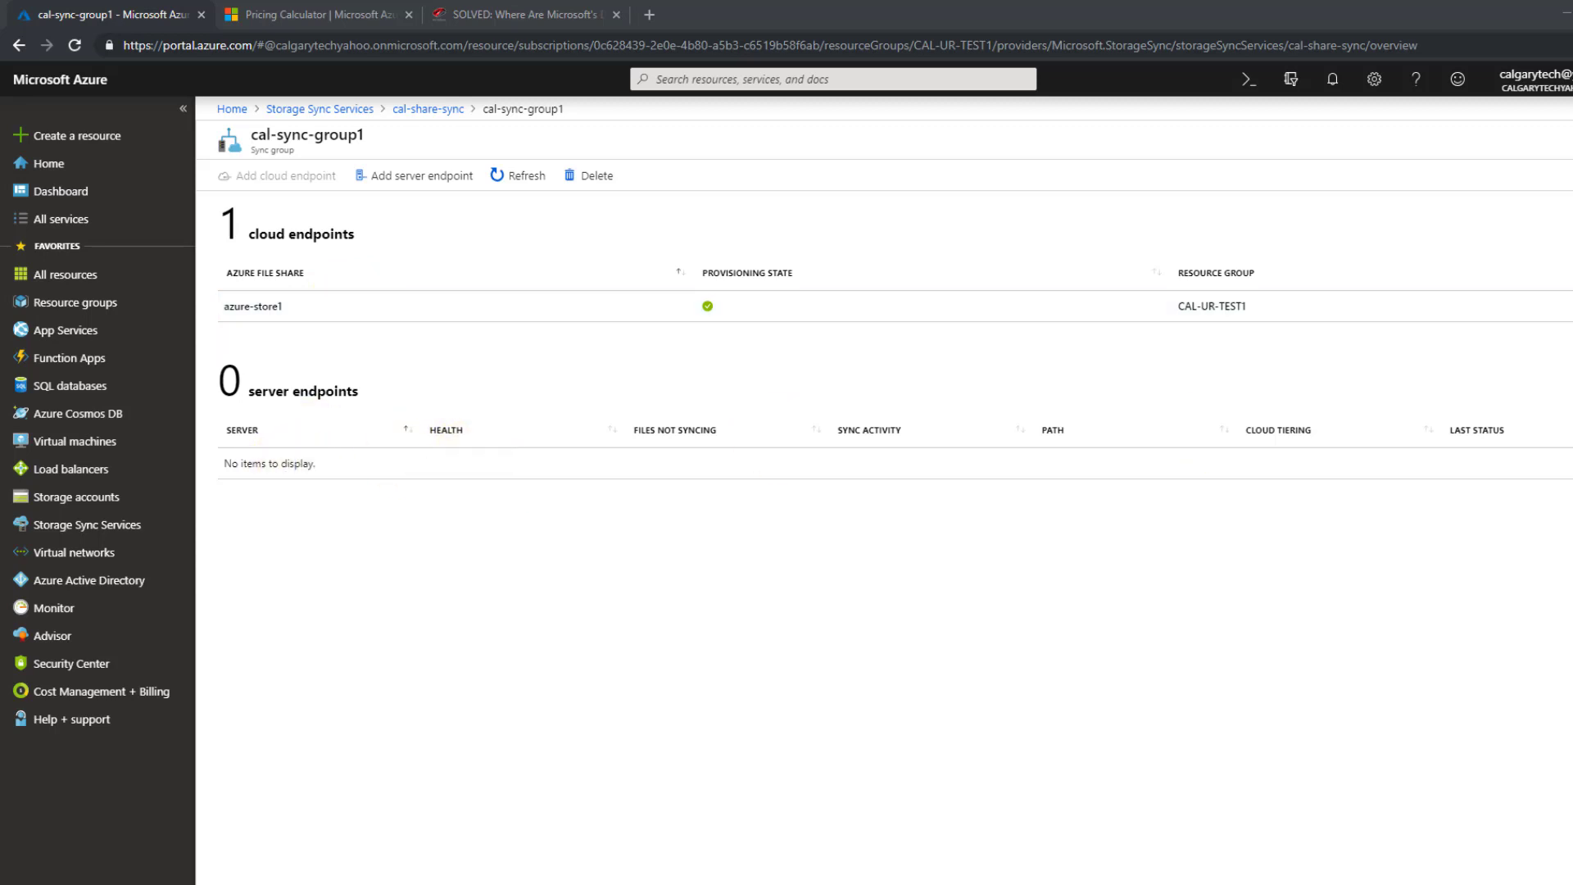
left_click_drag(1572, 13, 675, 20)
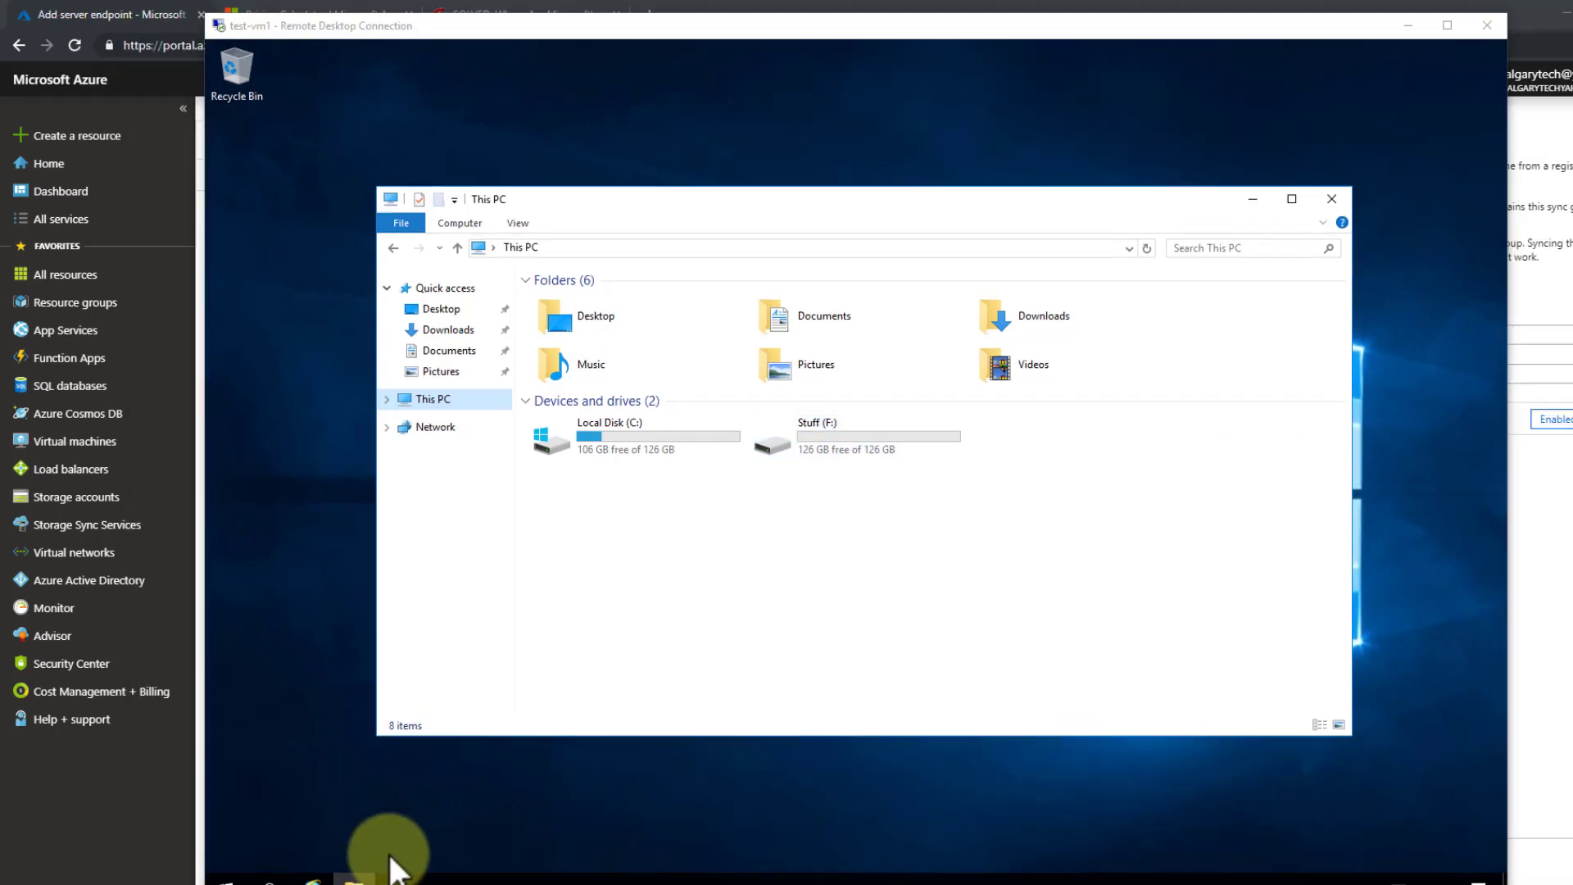
- Search Bing in Internet Explorer for the Azure File Sync Agent download
left_click(312, 880)
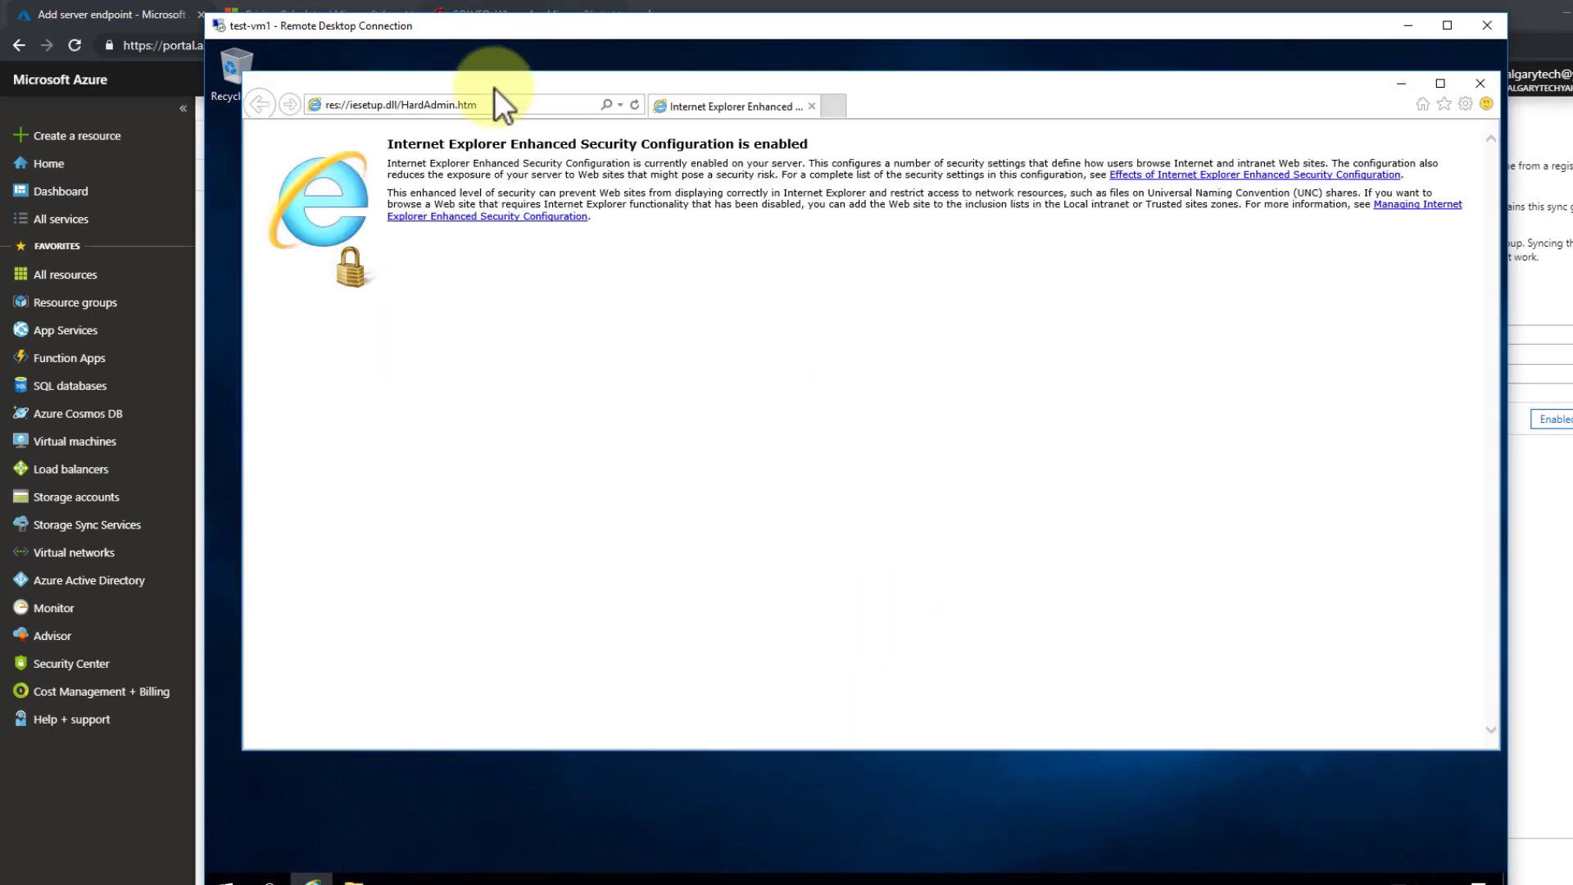
left_click(495, 106)
type("azure file sync server download")
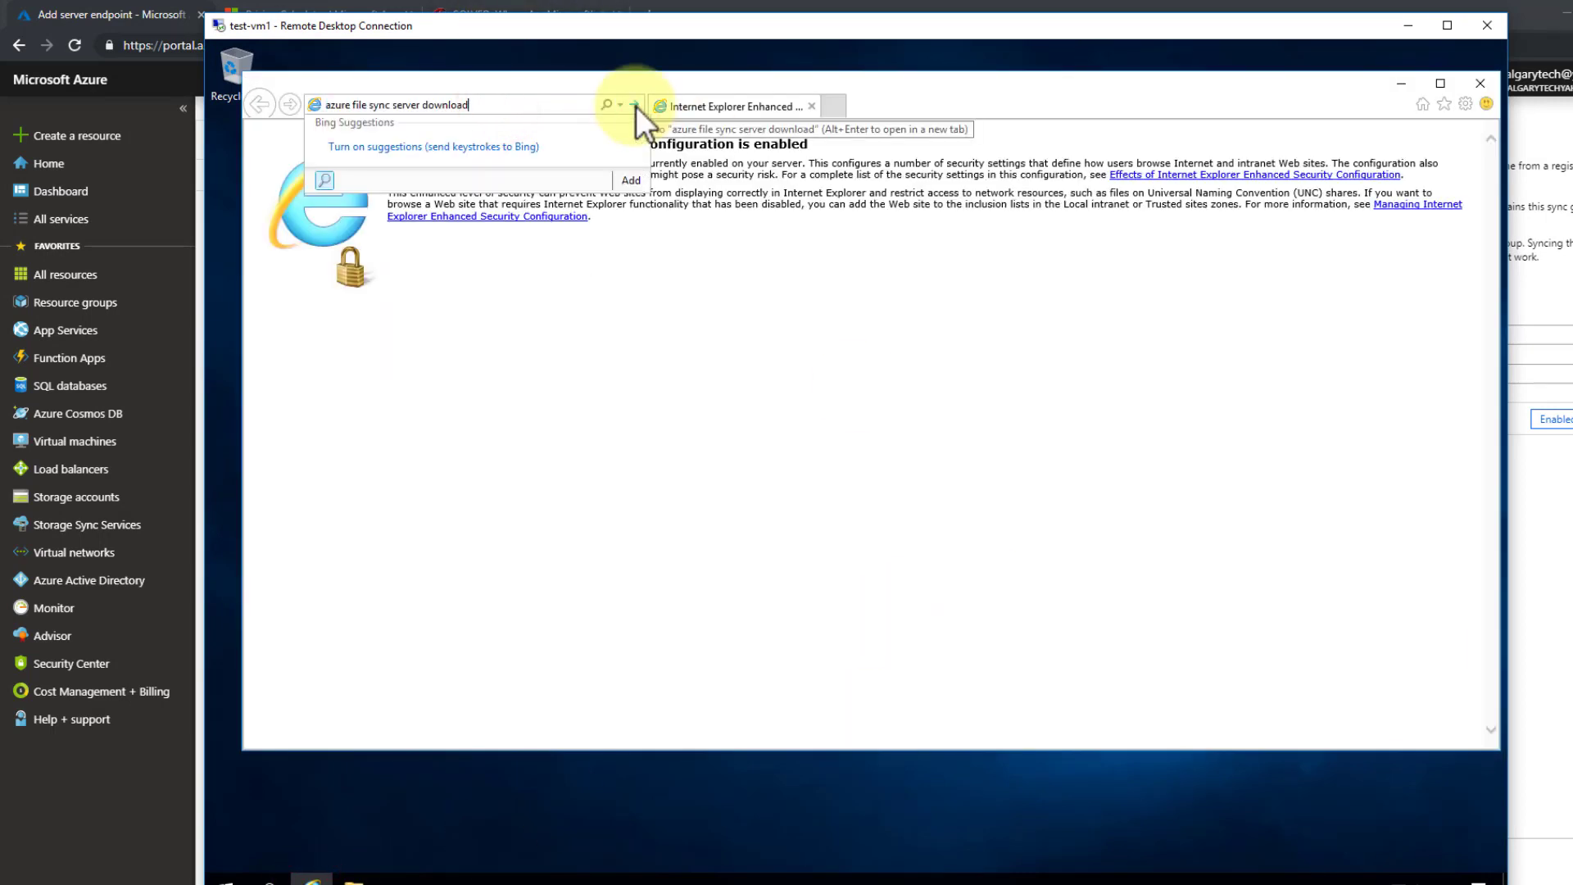
key("Return")
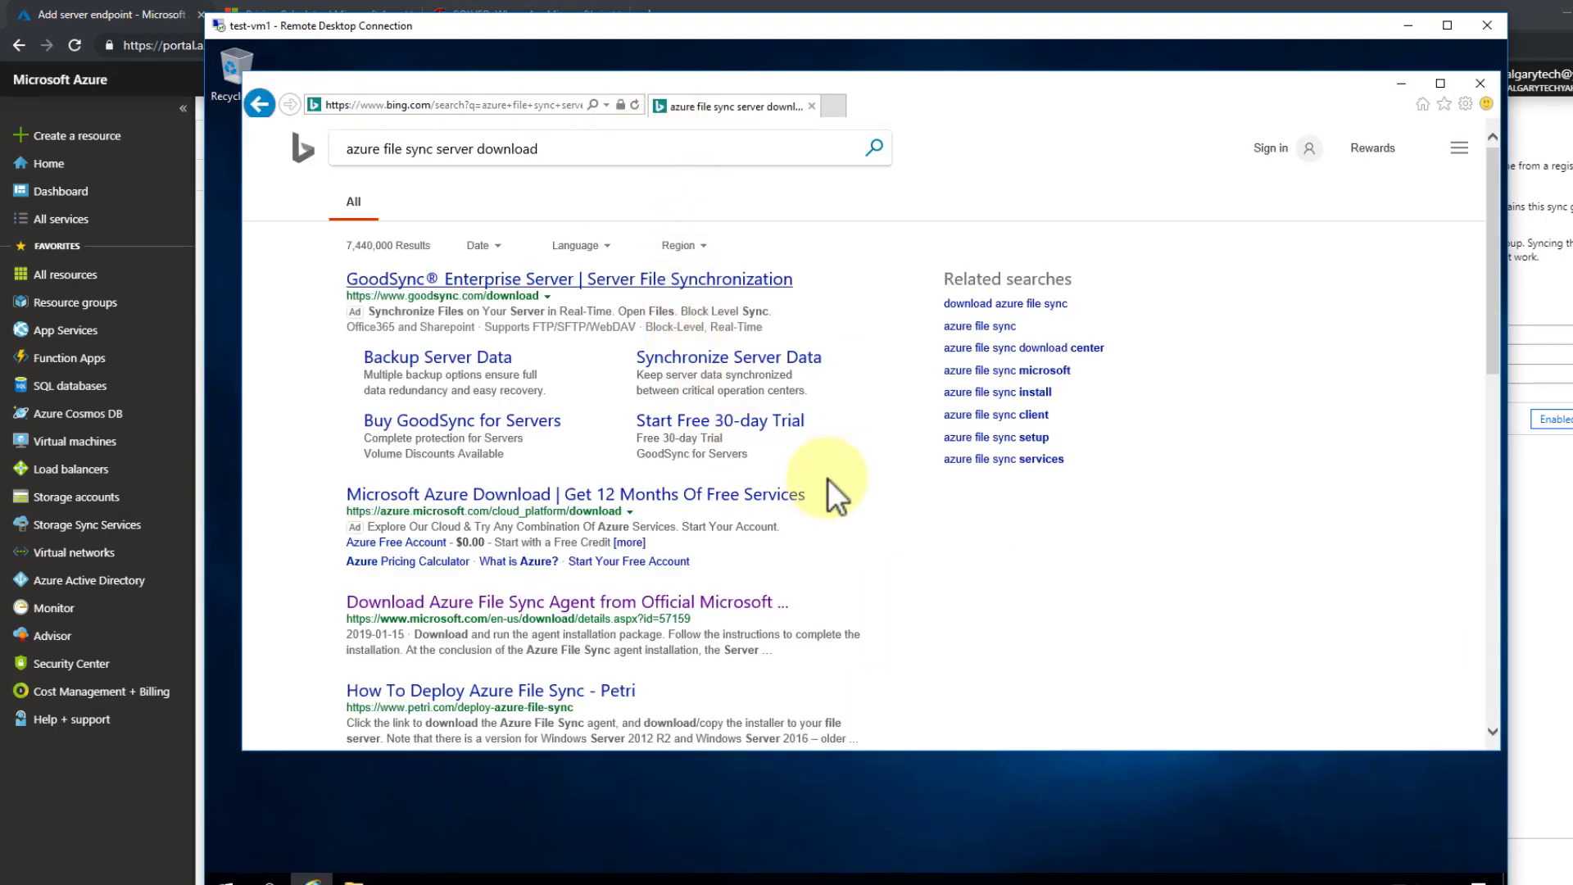
scroll(852, 463, "down", 3)
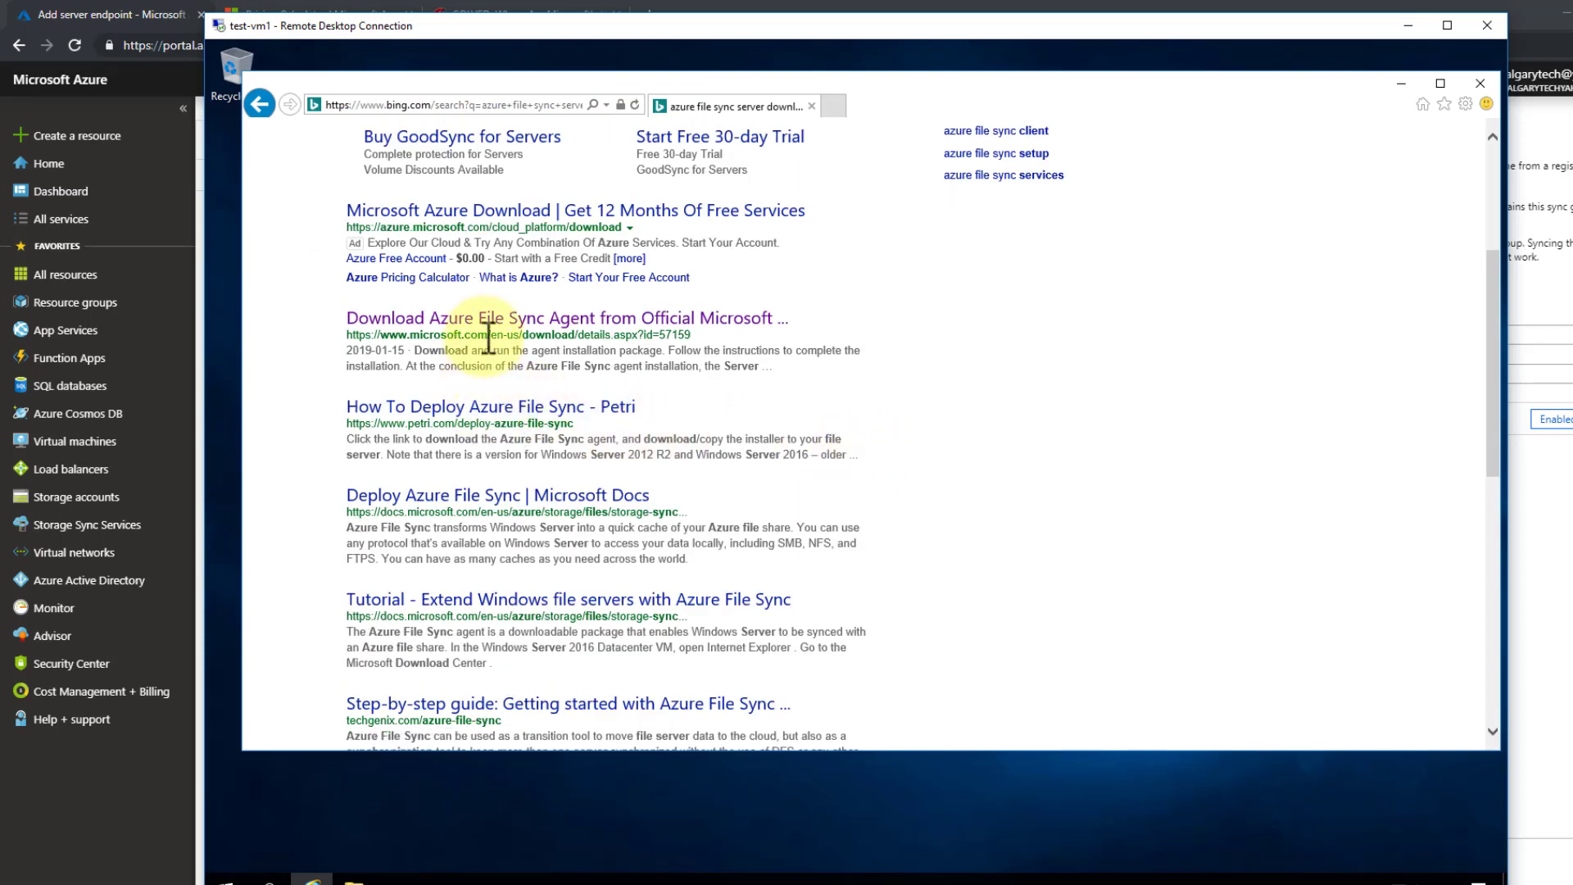
- Download the StorageSyncAgent_V4_WS2016.msi installer from the Microsoft Download Center, then close the browser
left_click(451, 321)
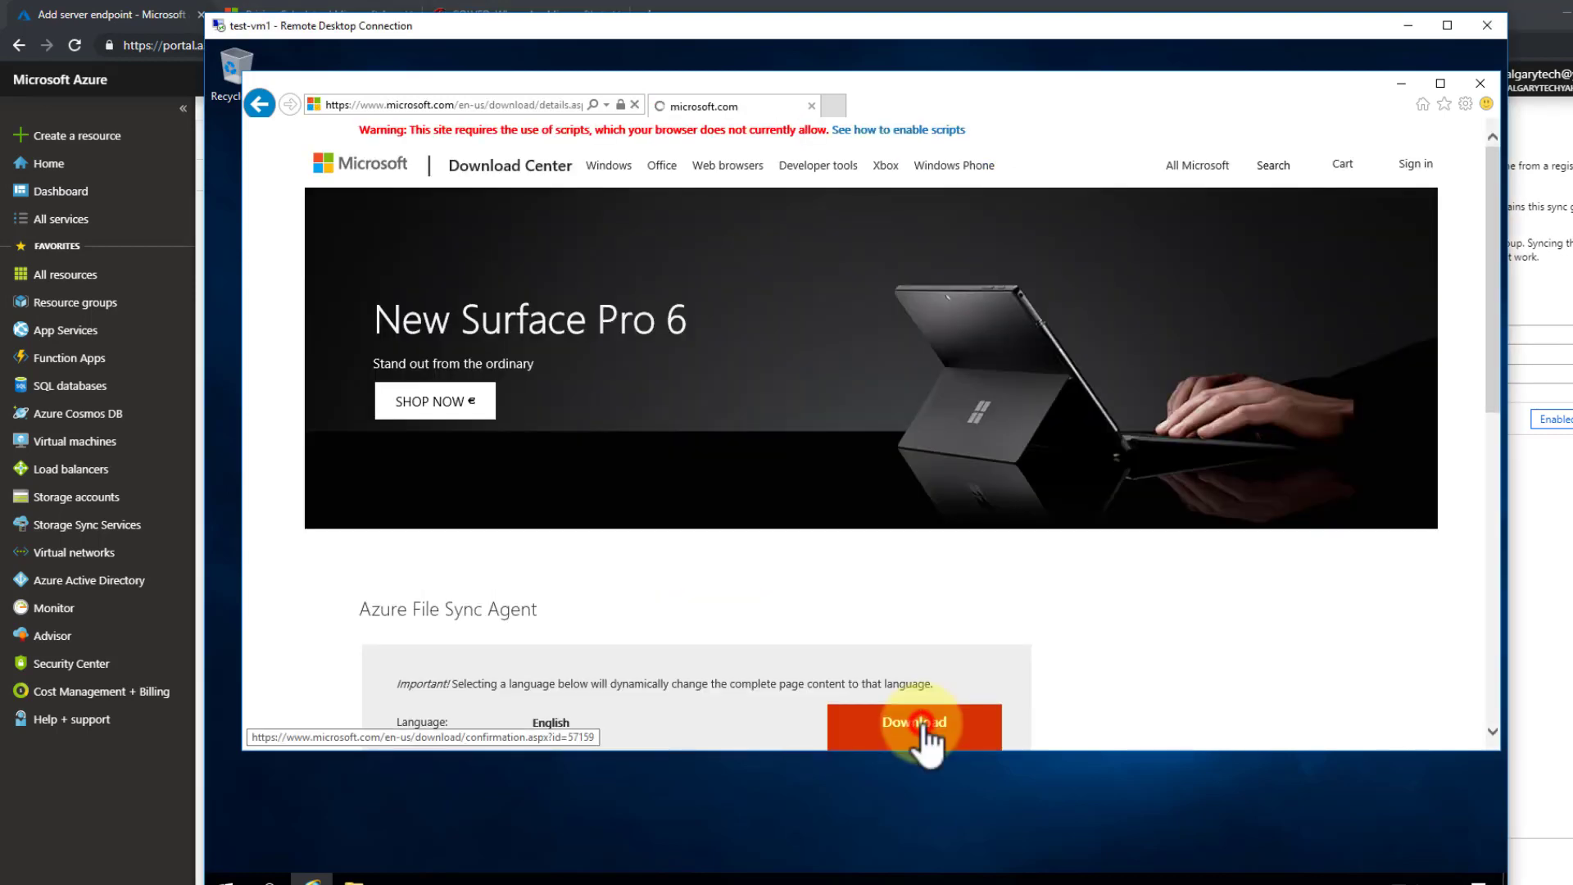
left_click(921, 726)
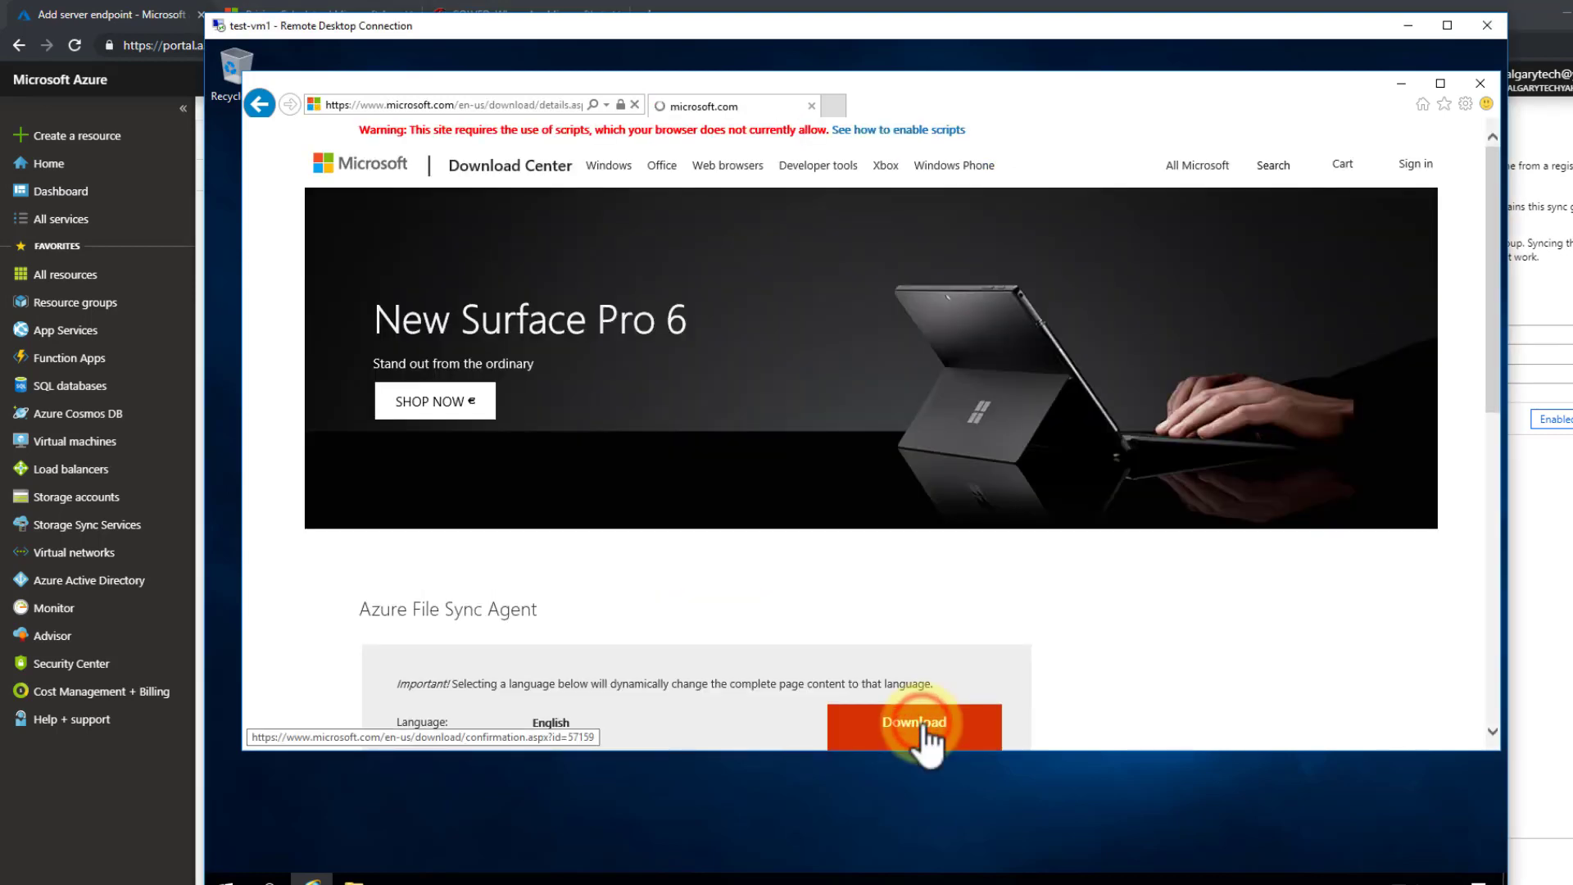
scroll(1015, 614, "down", 5)
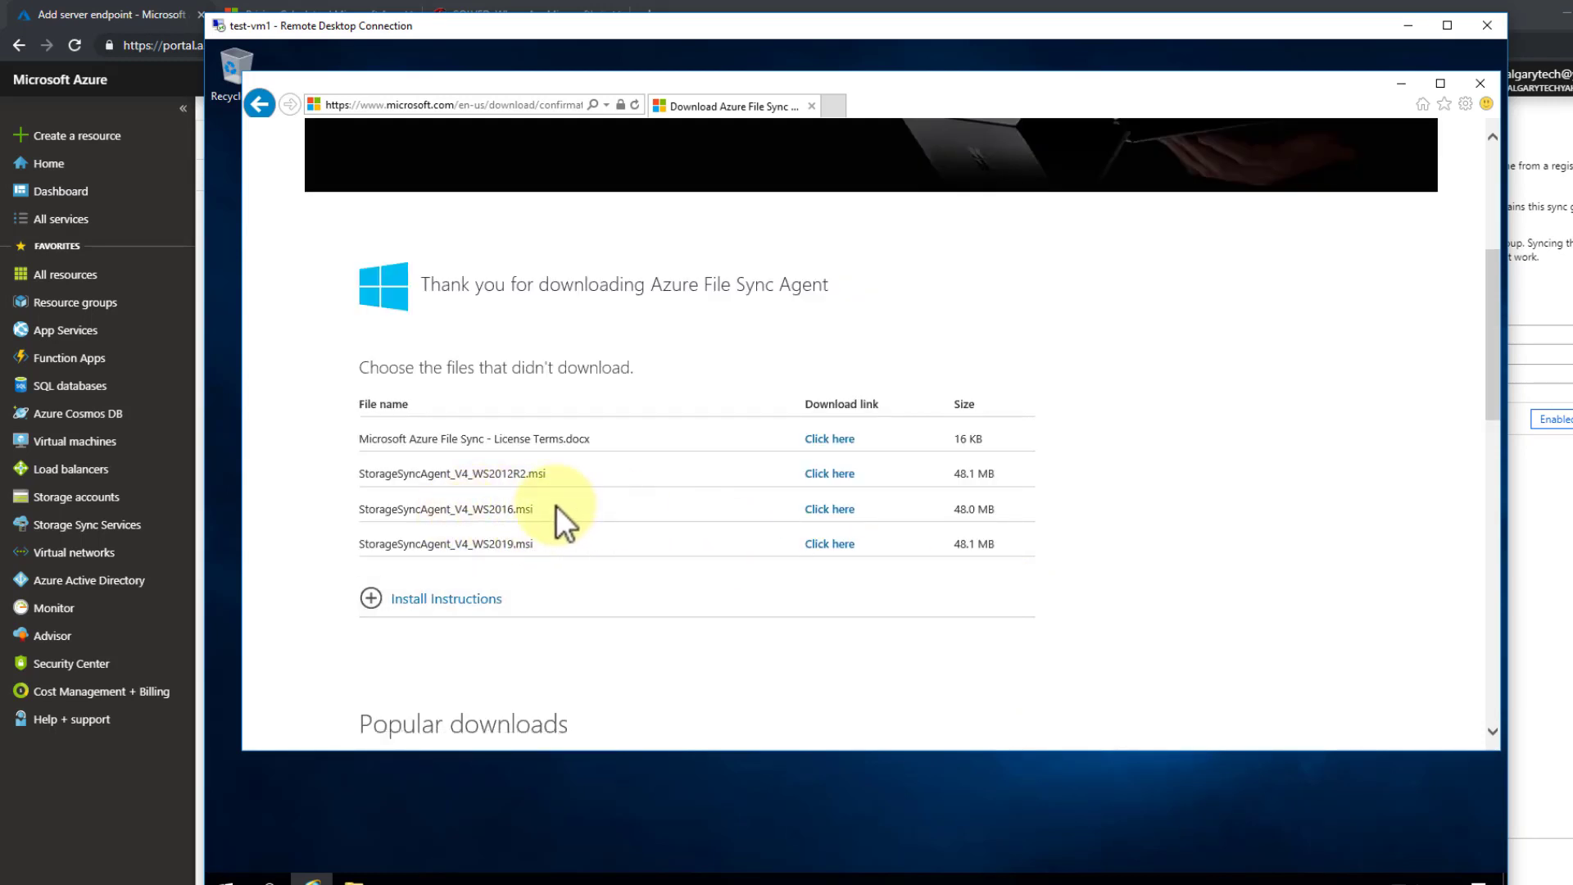
left_click(819, 507)
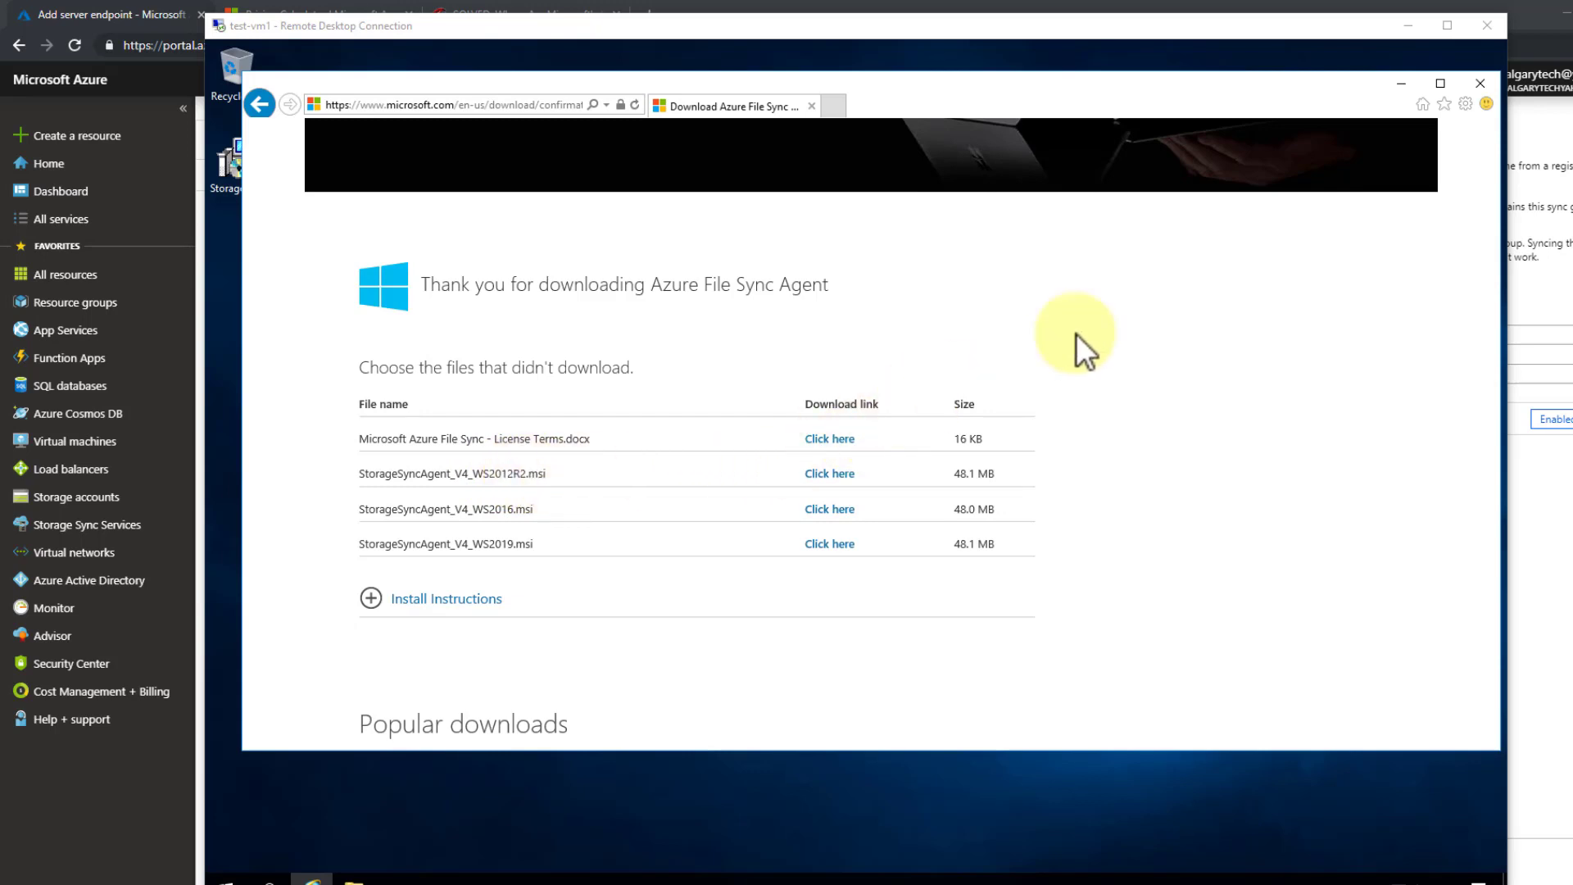
left_click(1479, 84)
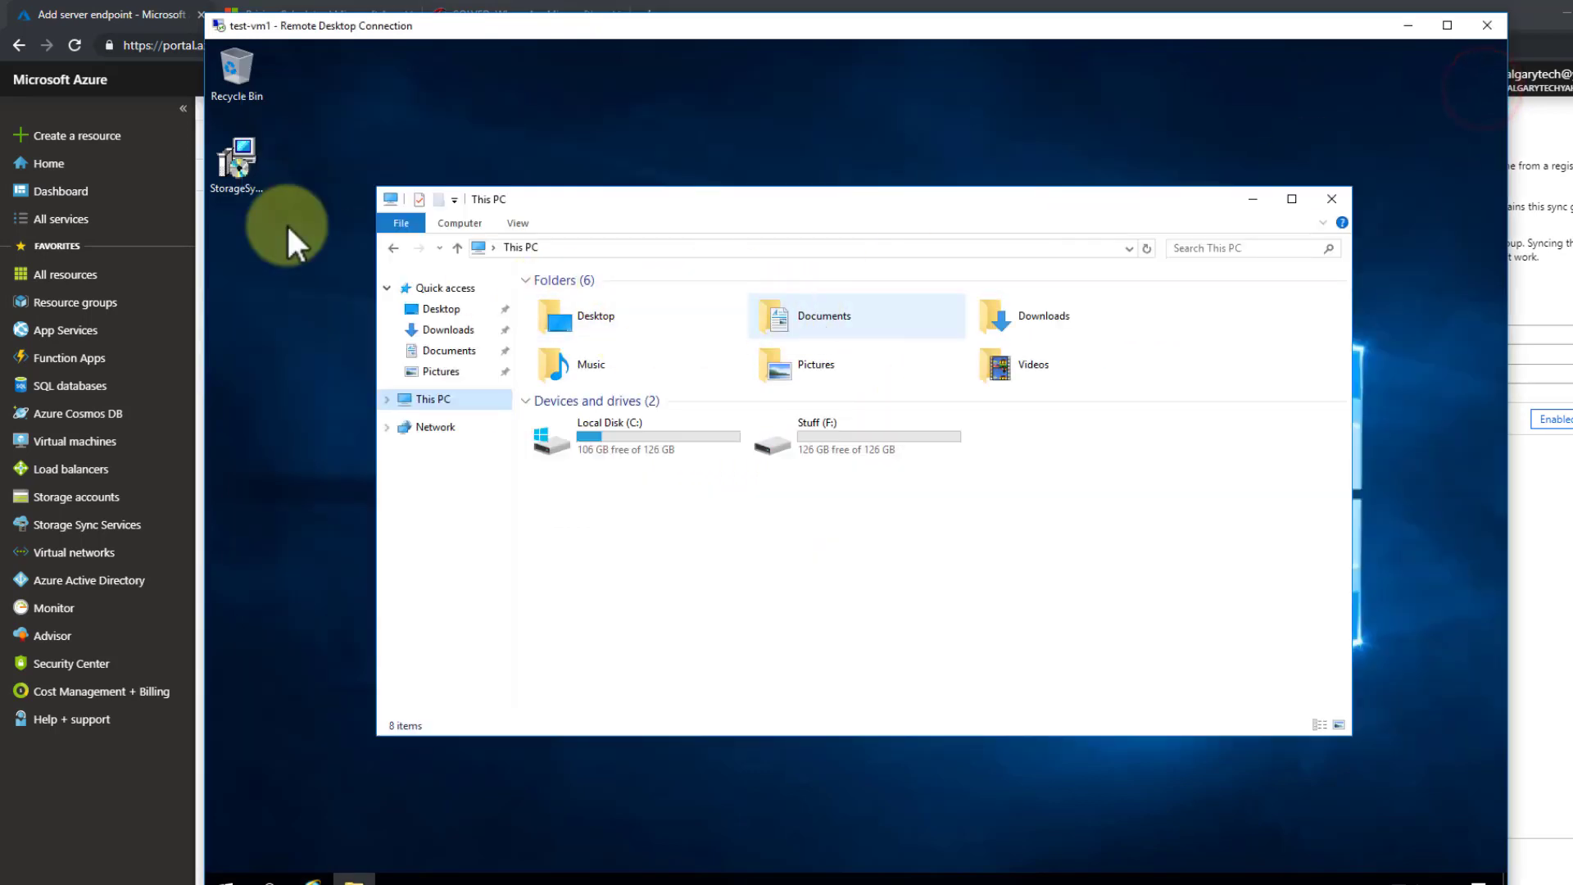
- Run the StorageSync installer, accept the license, and keep the default folder and proxy settings
double_click(246, 163)
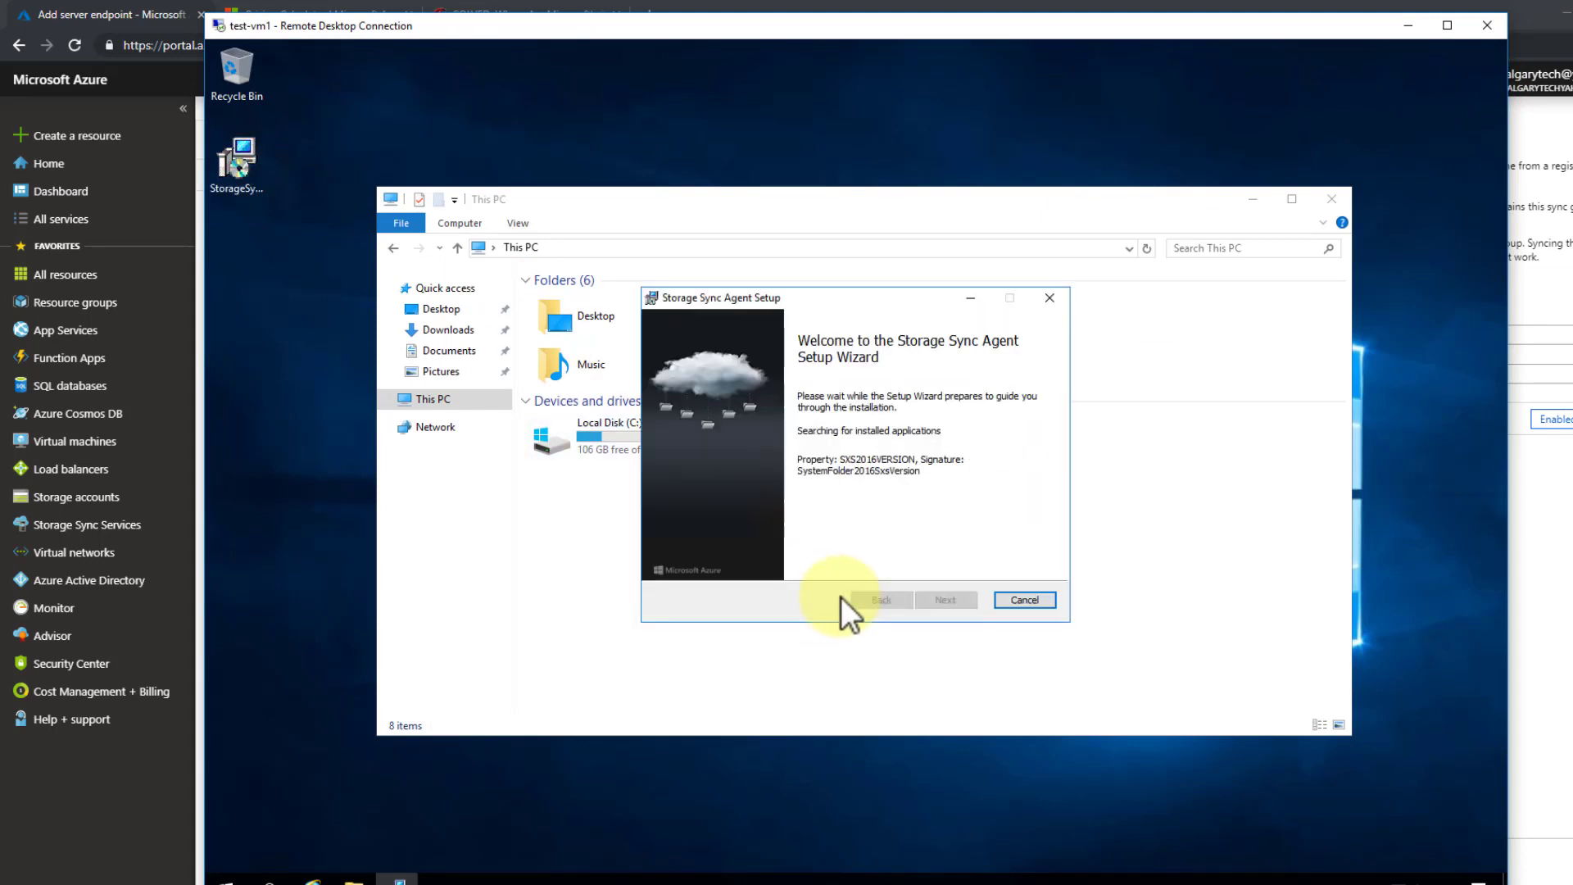
left_click(945, 599)
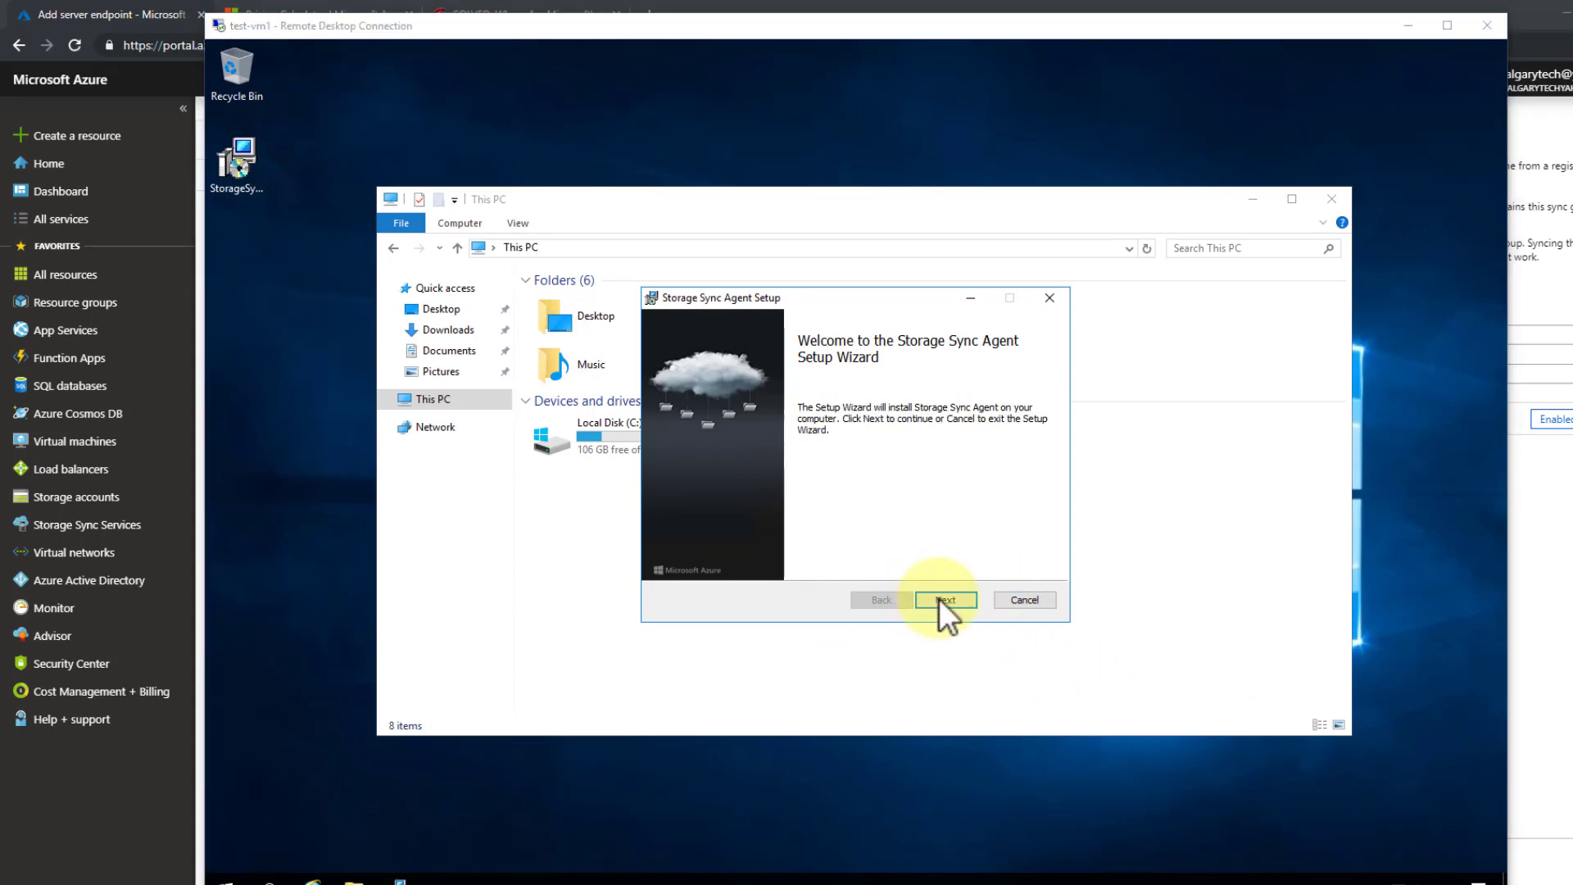
left_click(940, 598)
left_click(778, 564)
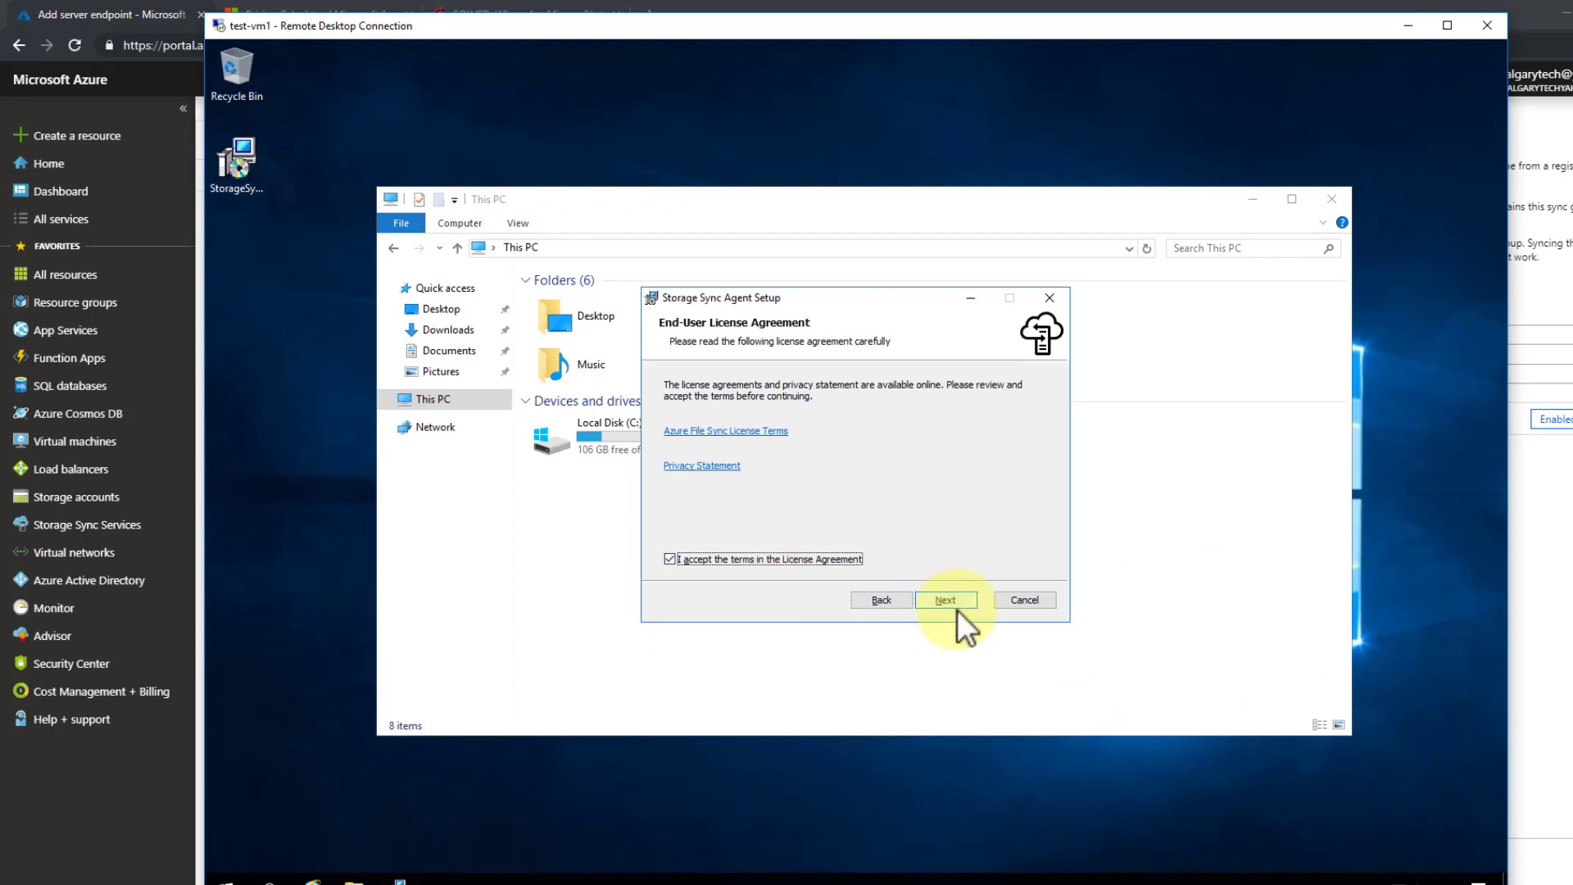
left_click(952, 598)
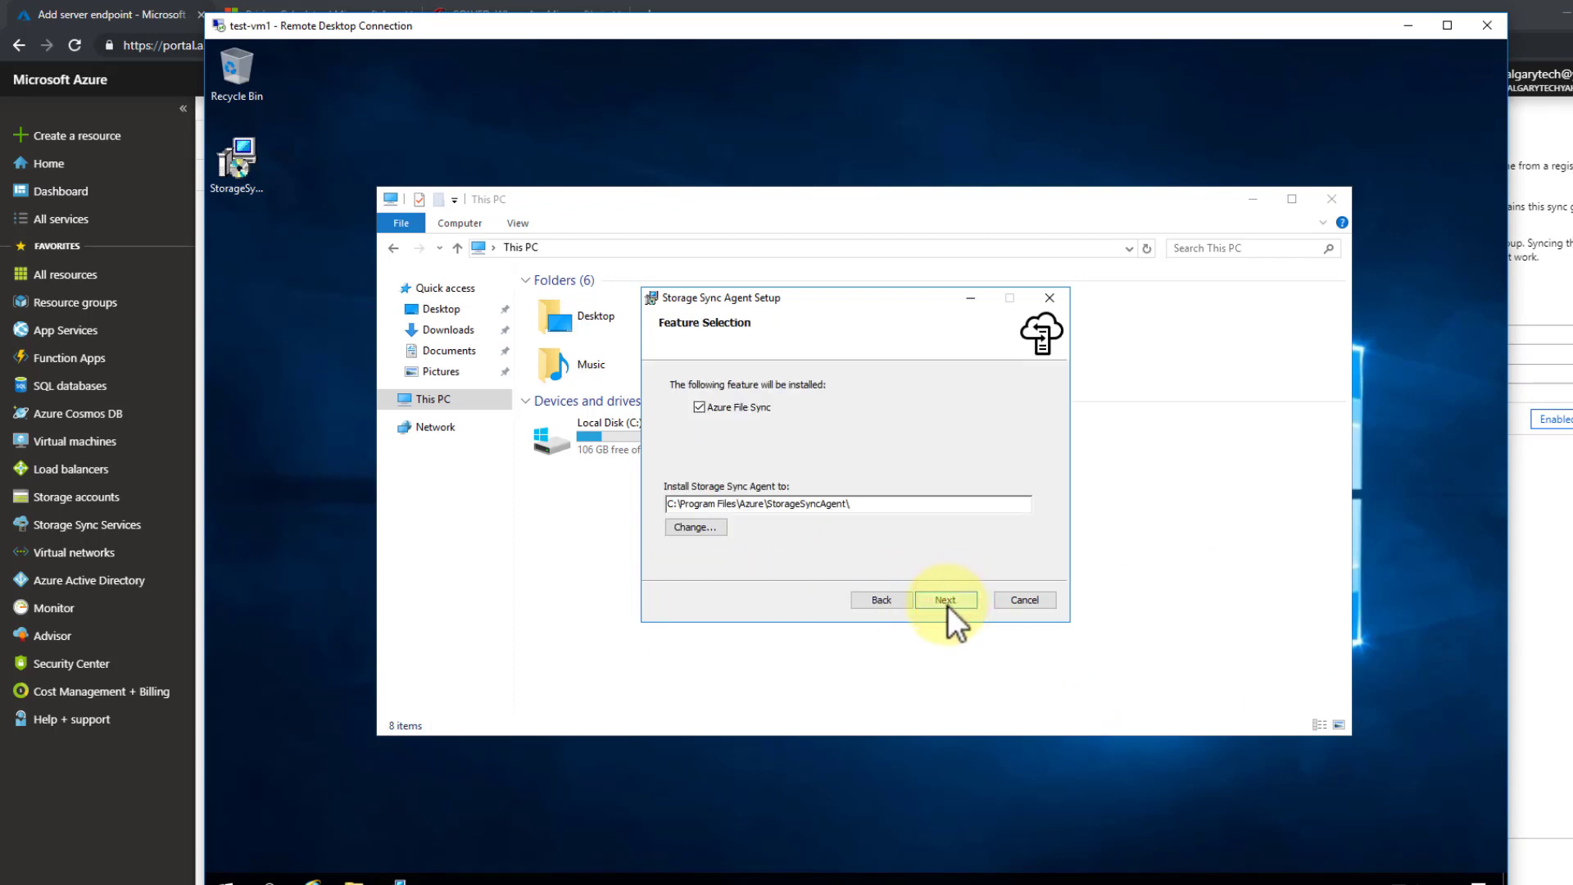
left_click(947, 606)
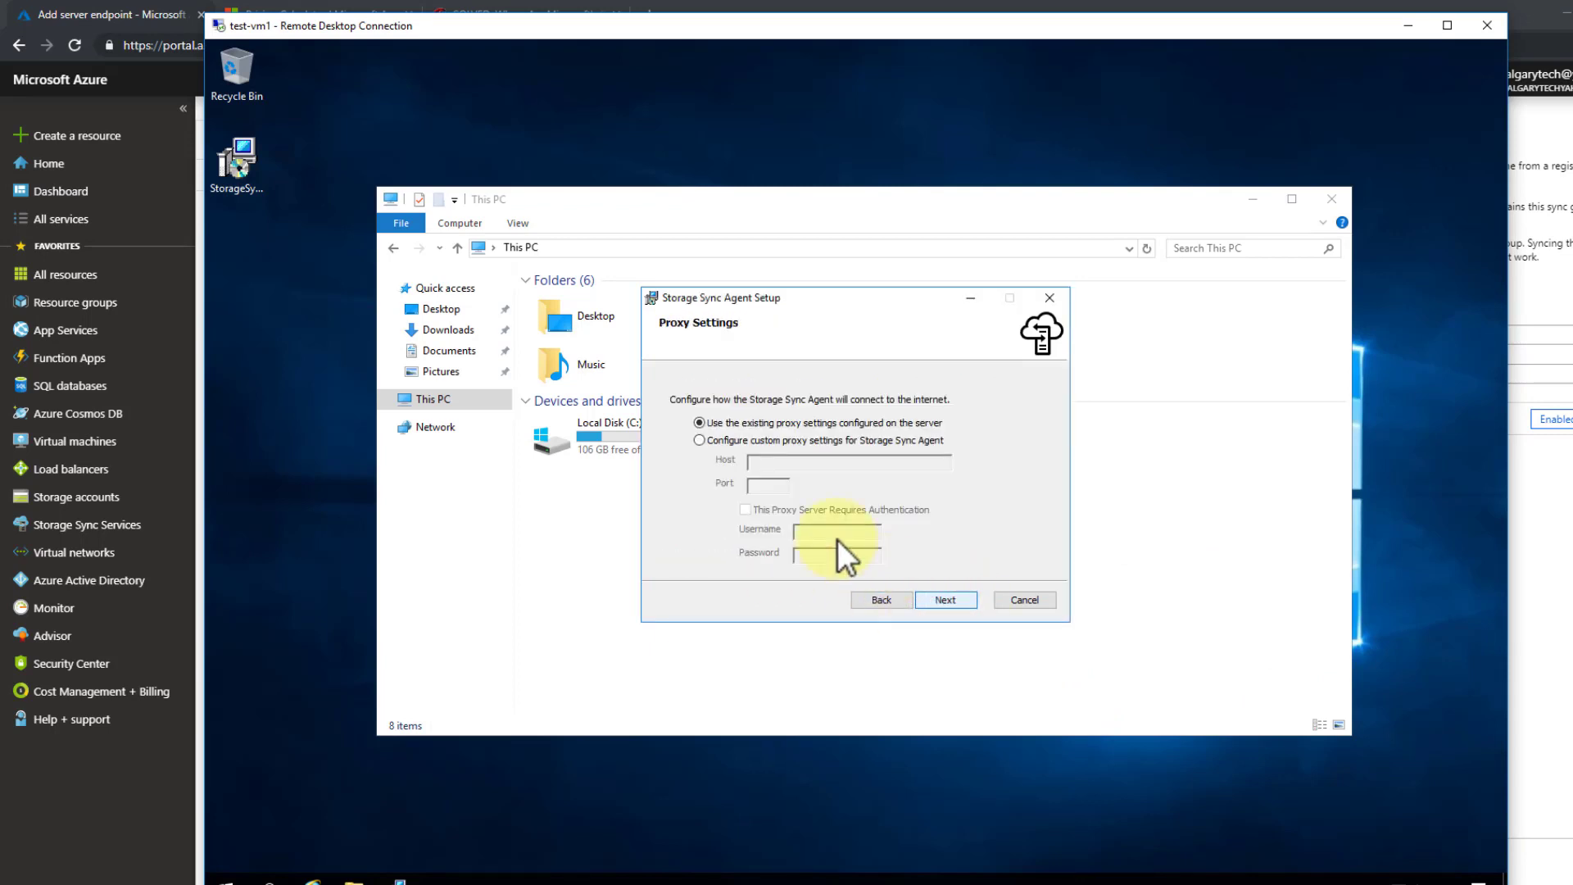
left_click(935, 601)
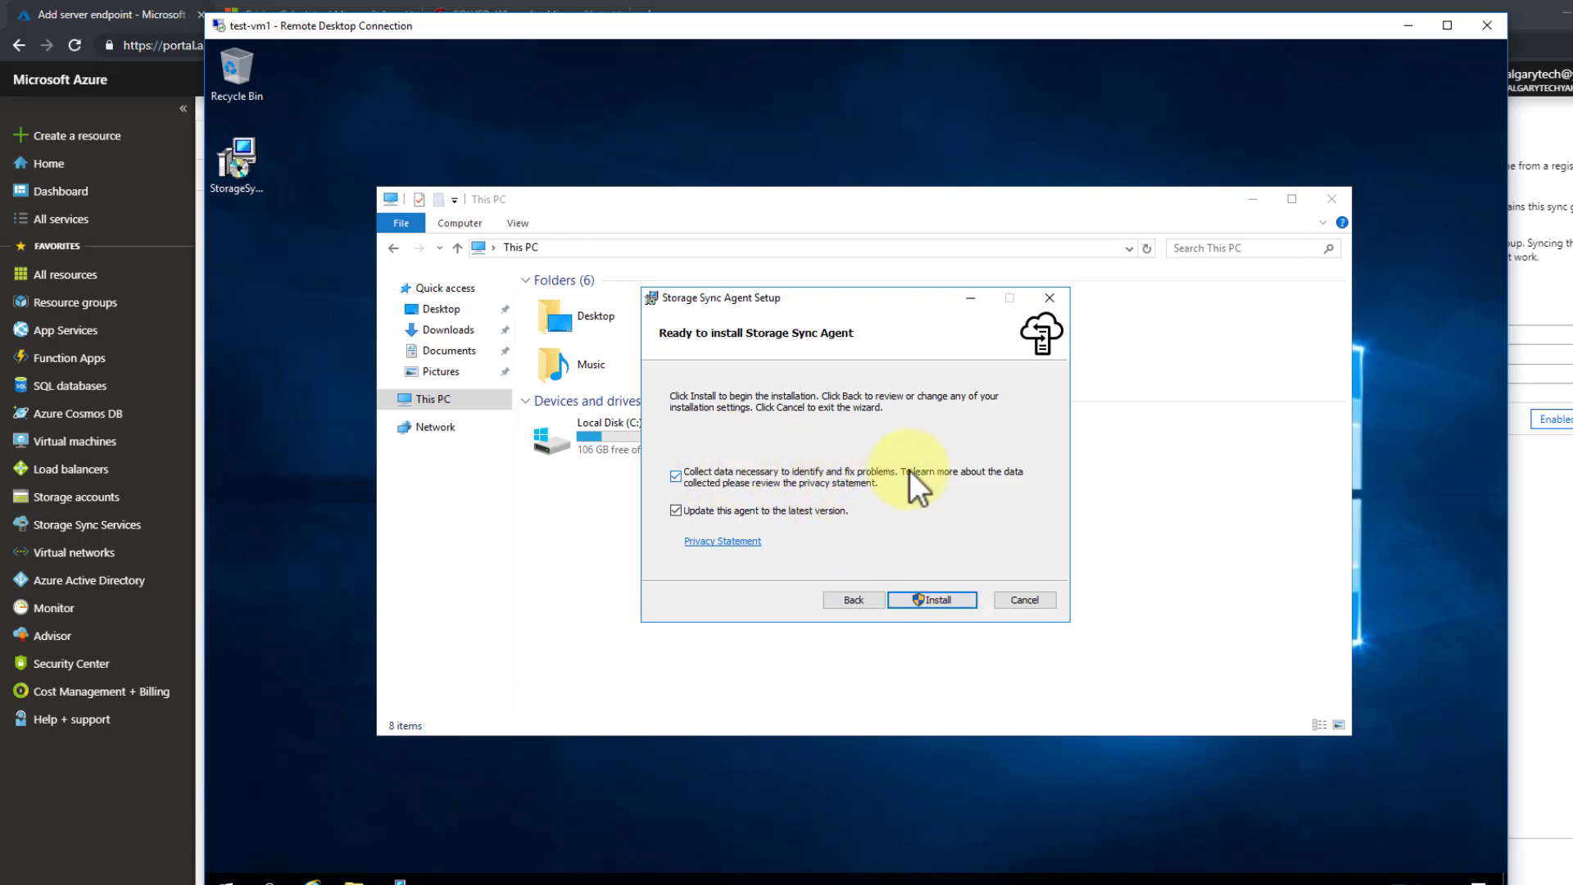
- Install the Storage Sync Agent and approve the installer and updater prompts
left_click(920, 598)
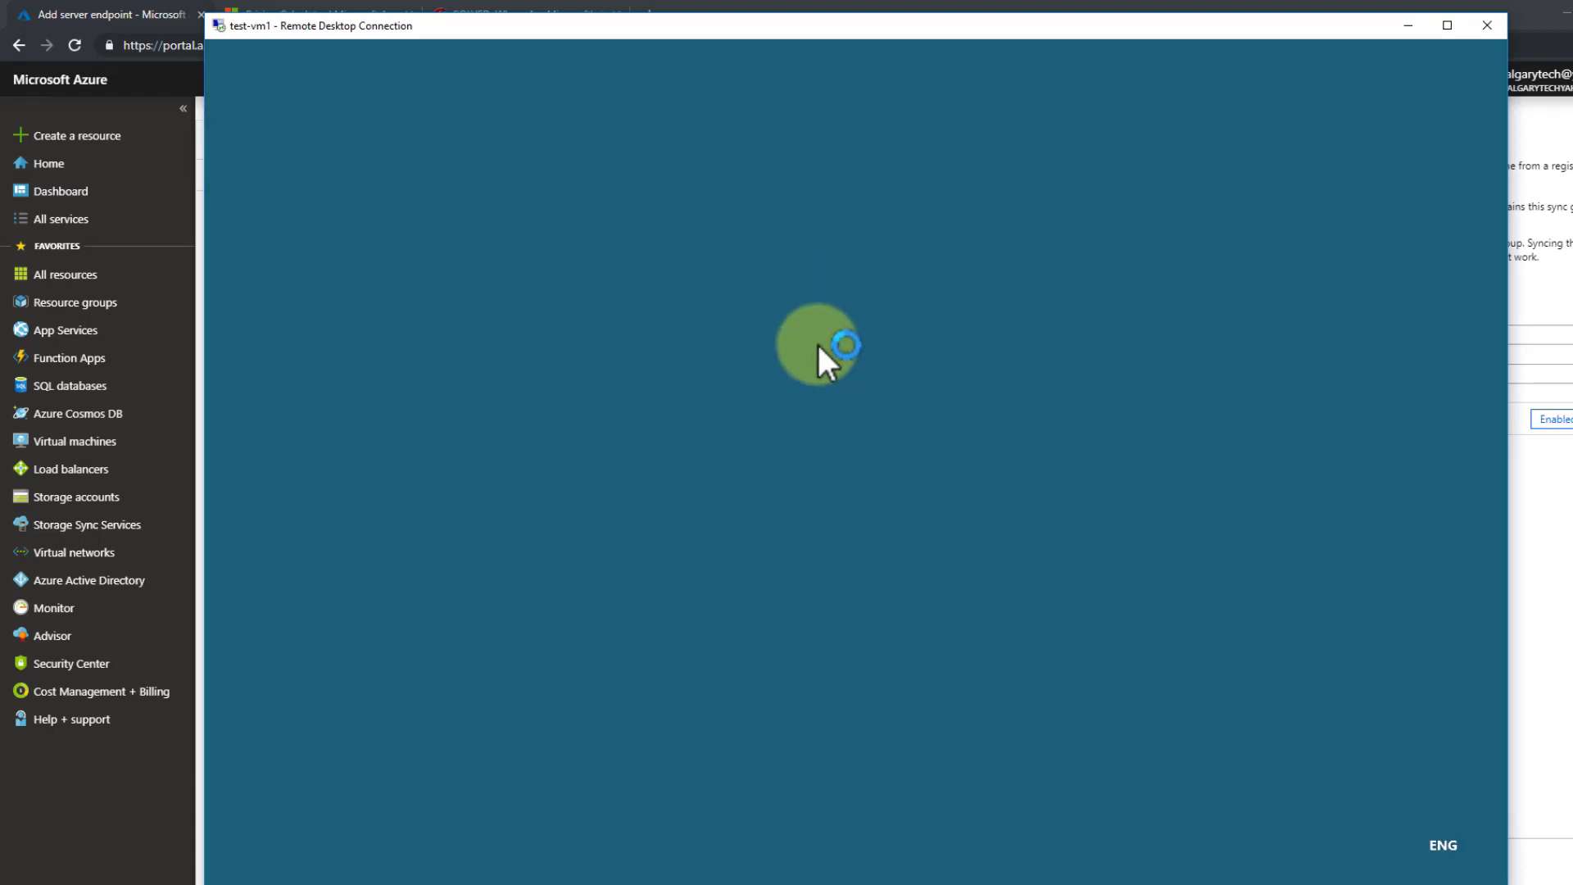
left_click(806, 587)
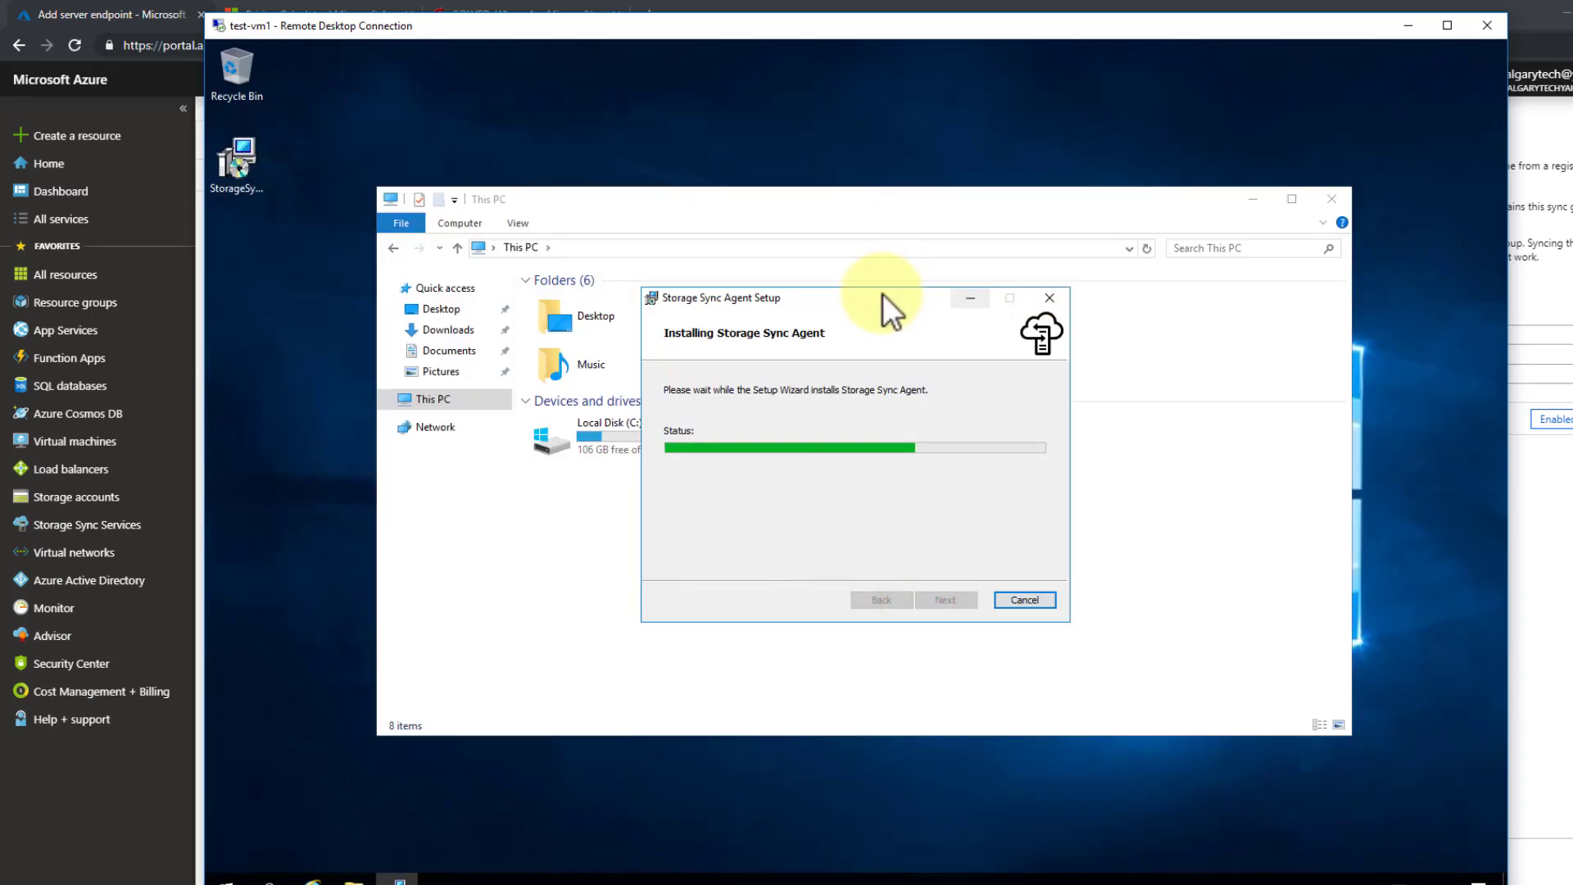
left_click_drag(882, 293, 895, 522)
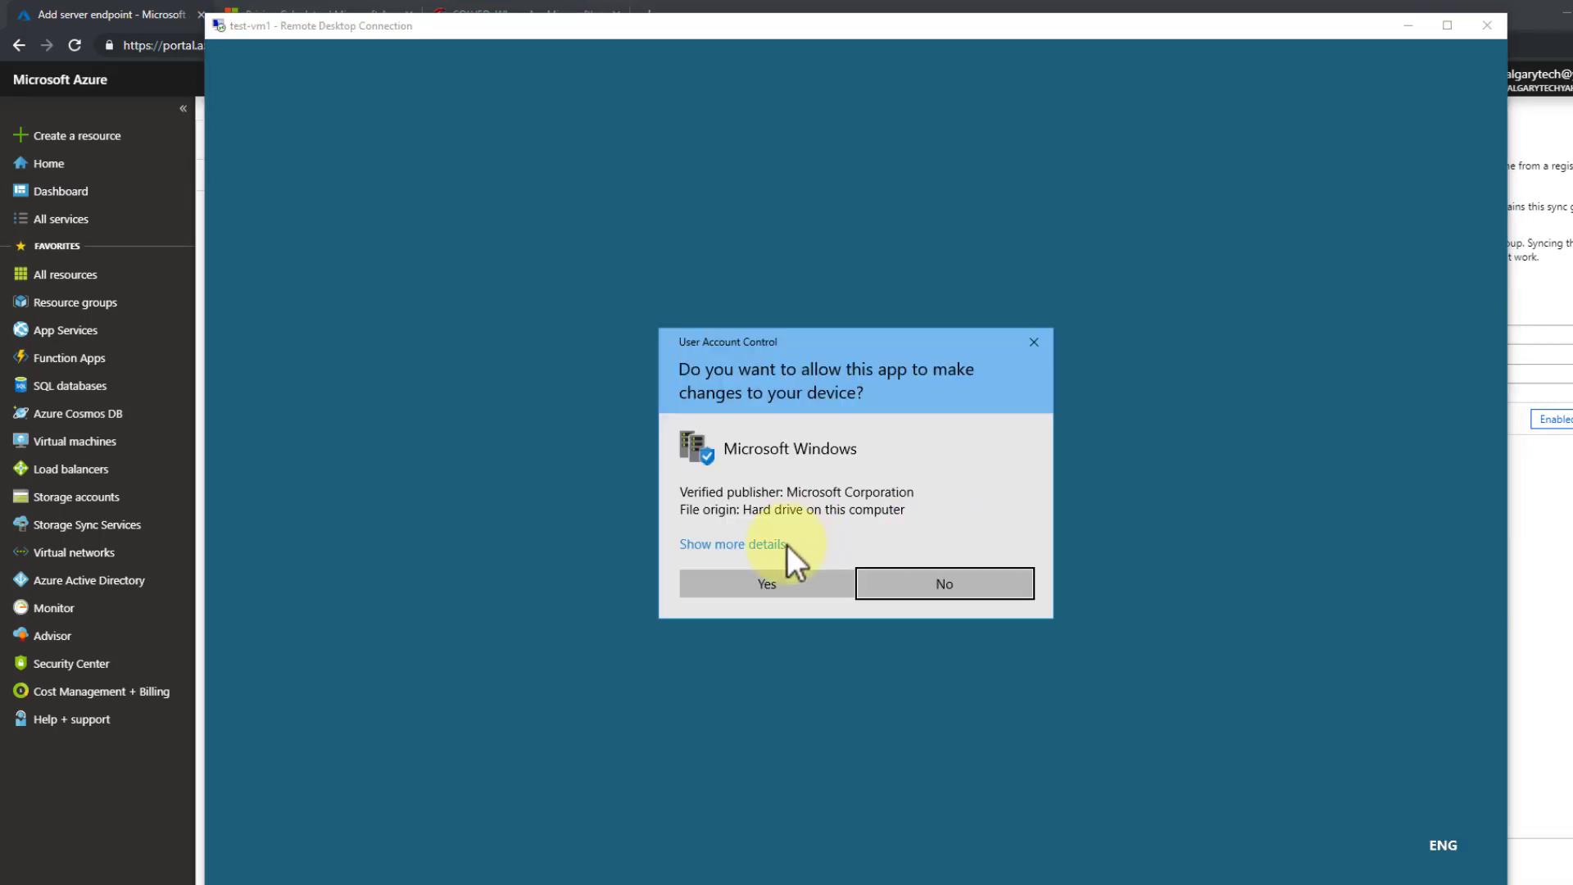
left_click(770, 576)
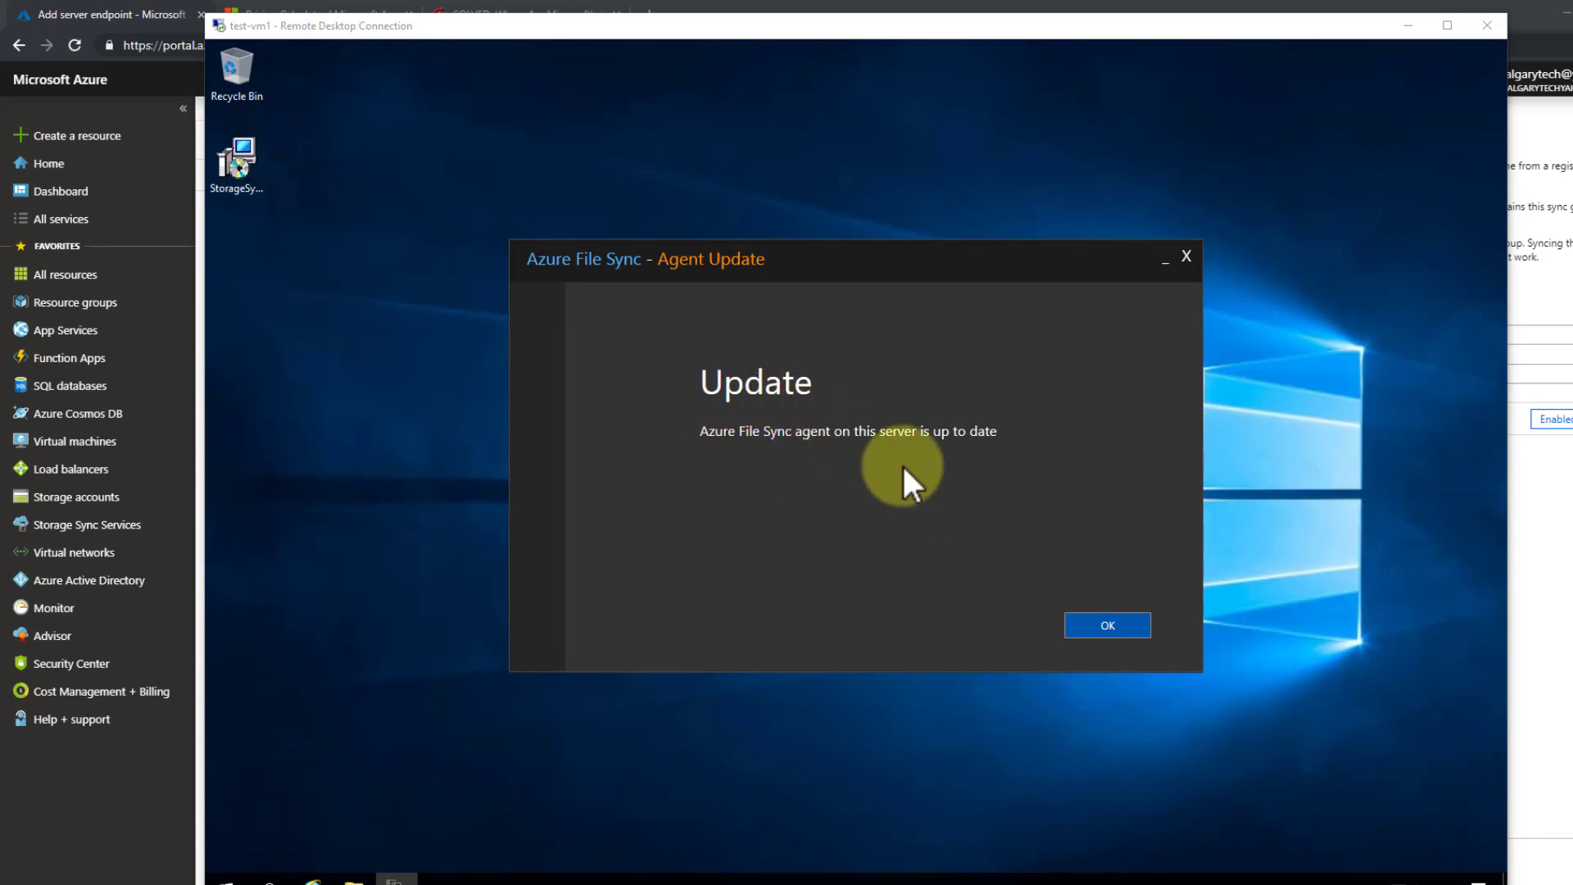
- Dismiss the up-to-date notice and copy the AzureRM documentation link from the pre-requisites warning
left_click(1123, 625)
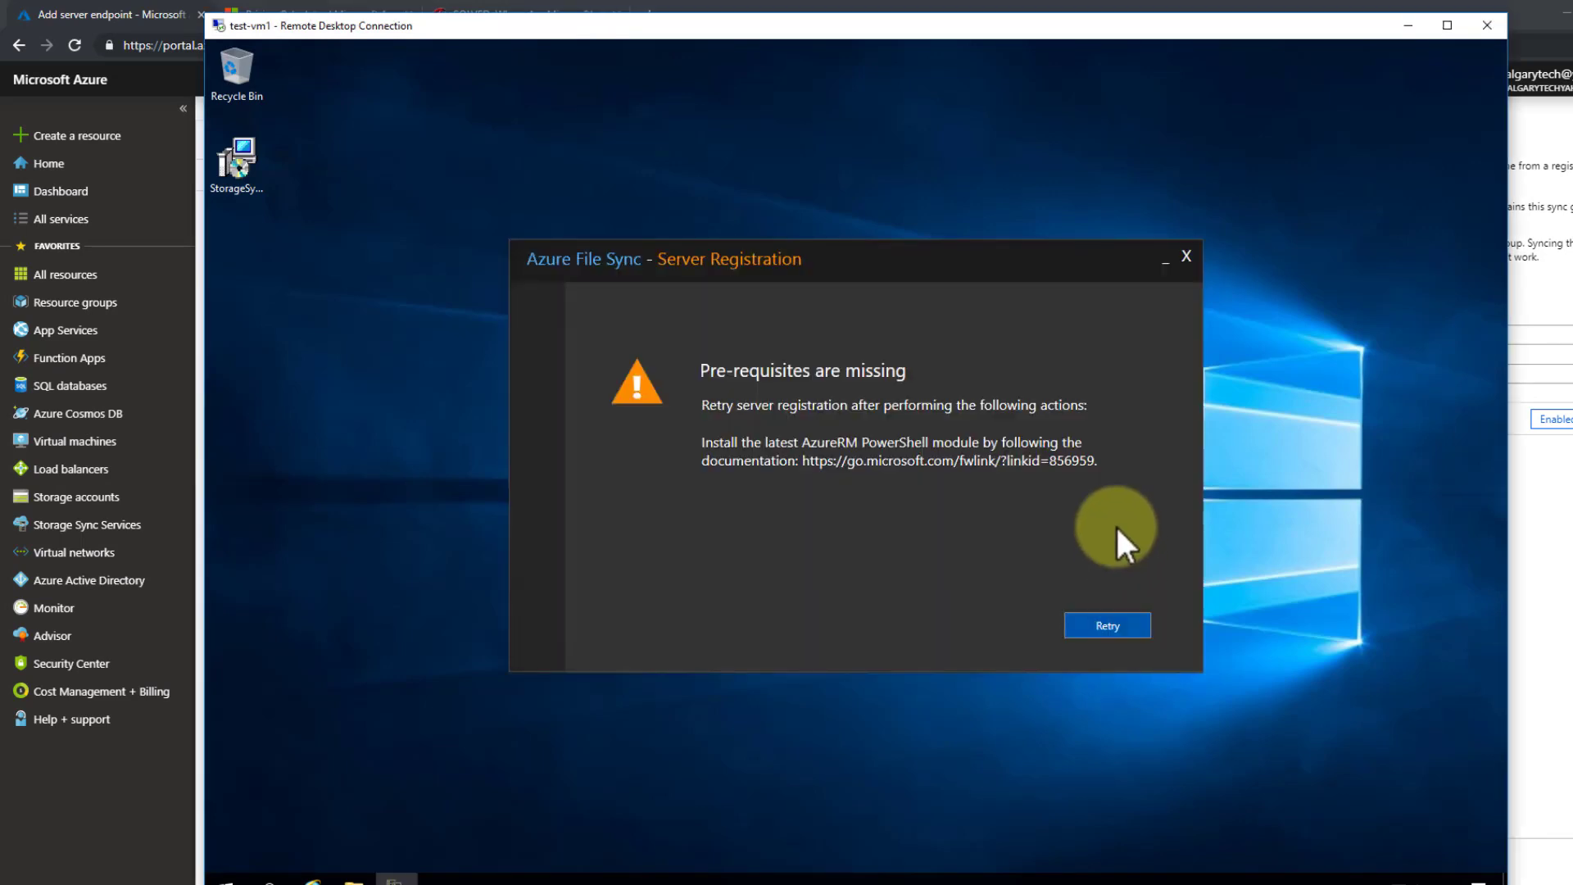
left_click_drag(1092, 460, 799, 461)
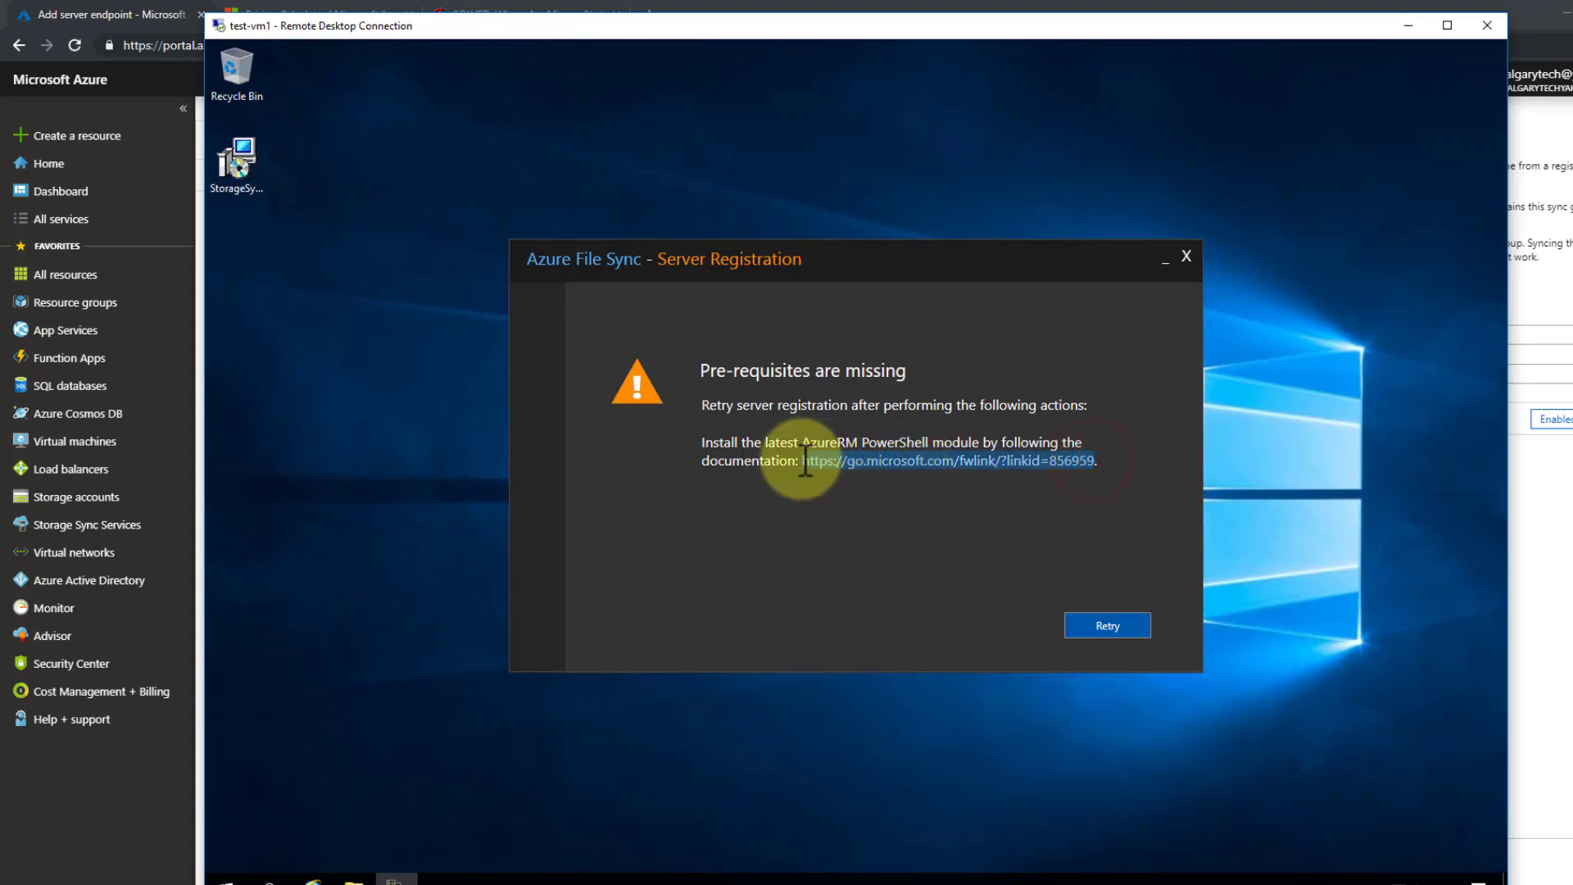
right_click(853, 463)
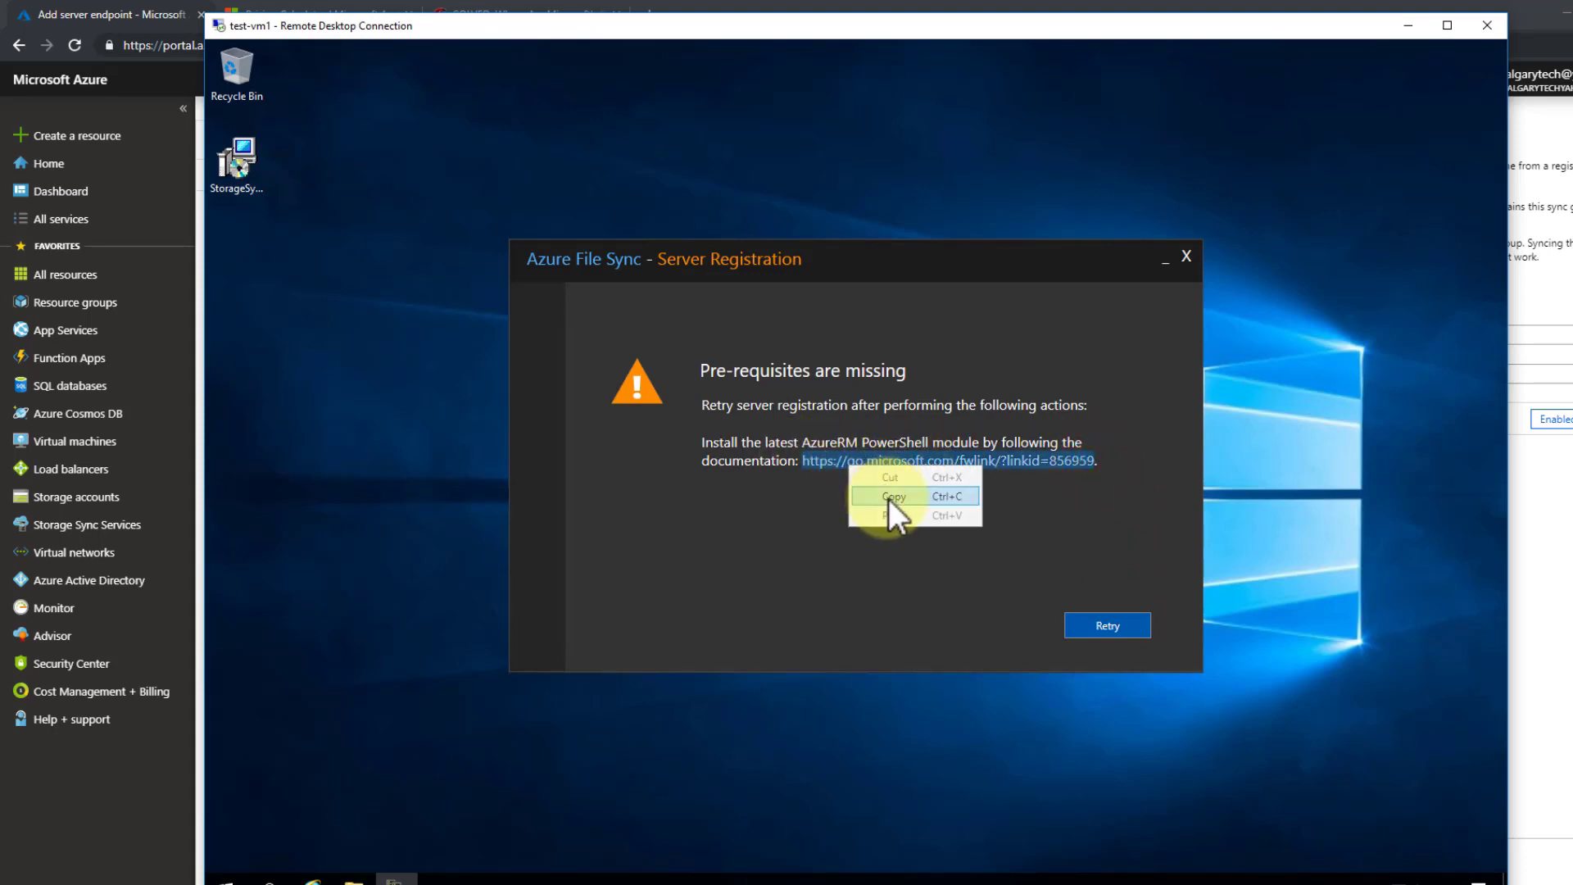
left_click(889, 496)
- Close the This PC window and bring Internet Explorer to the front
left_click(354, 878)
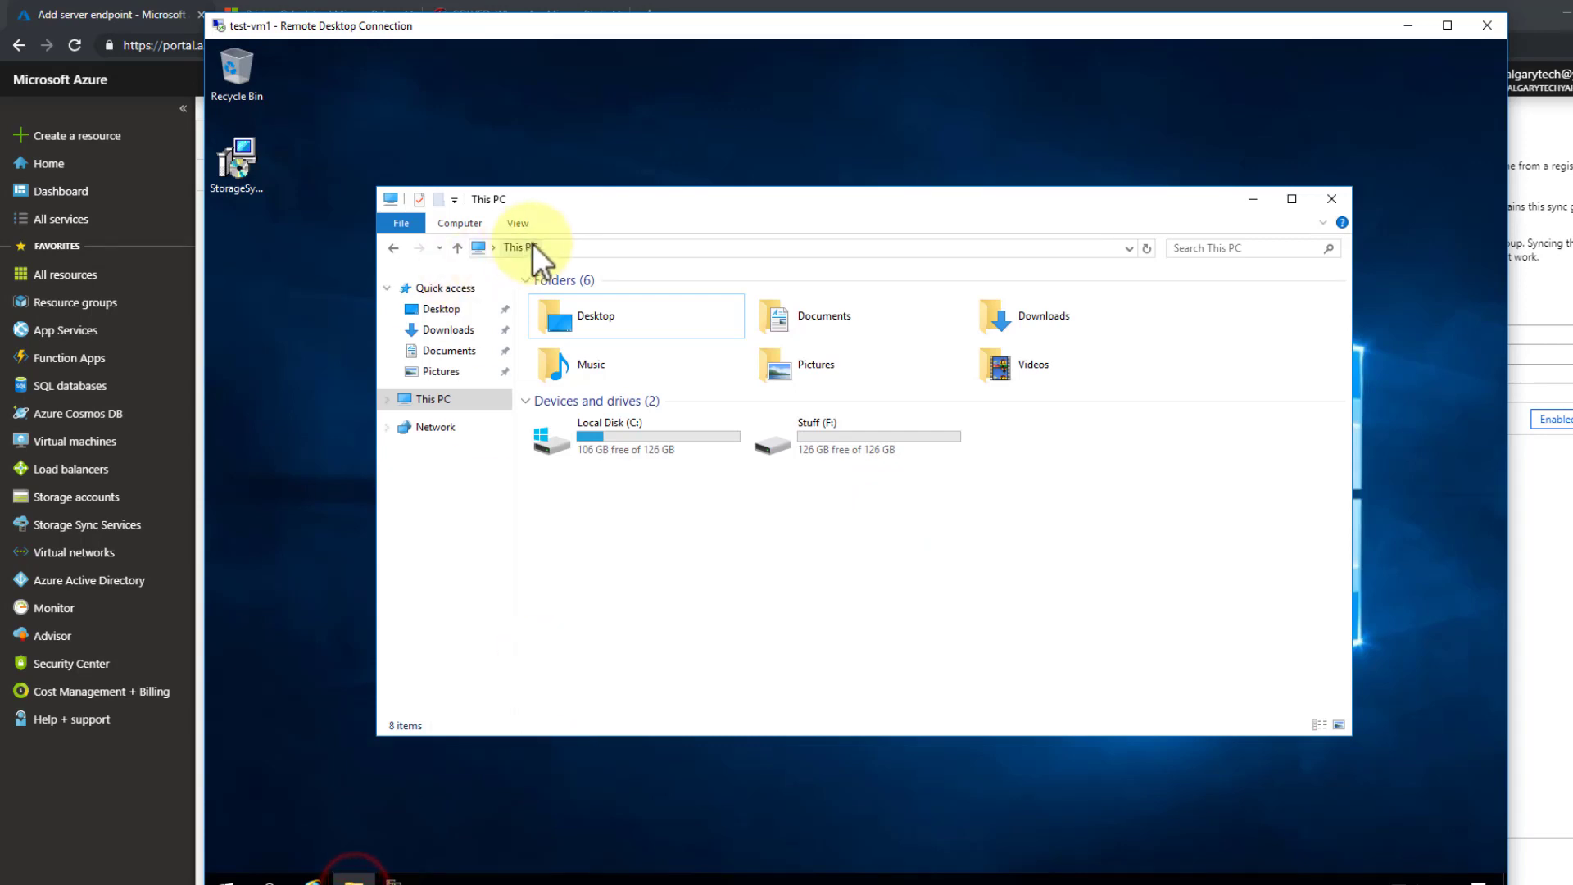
left_click(578, 242)
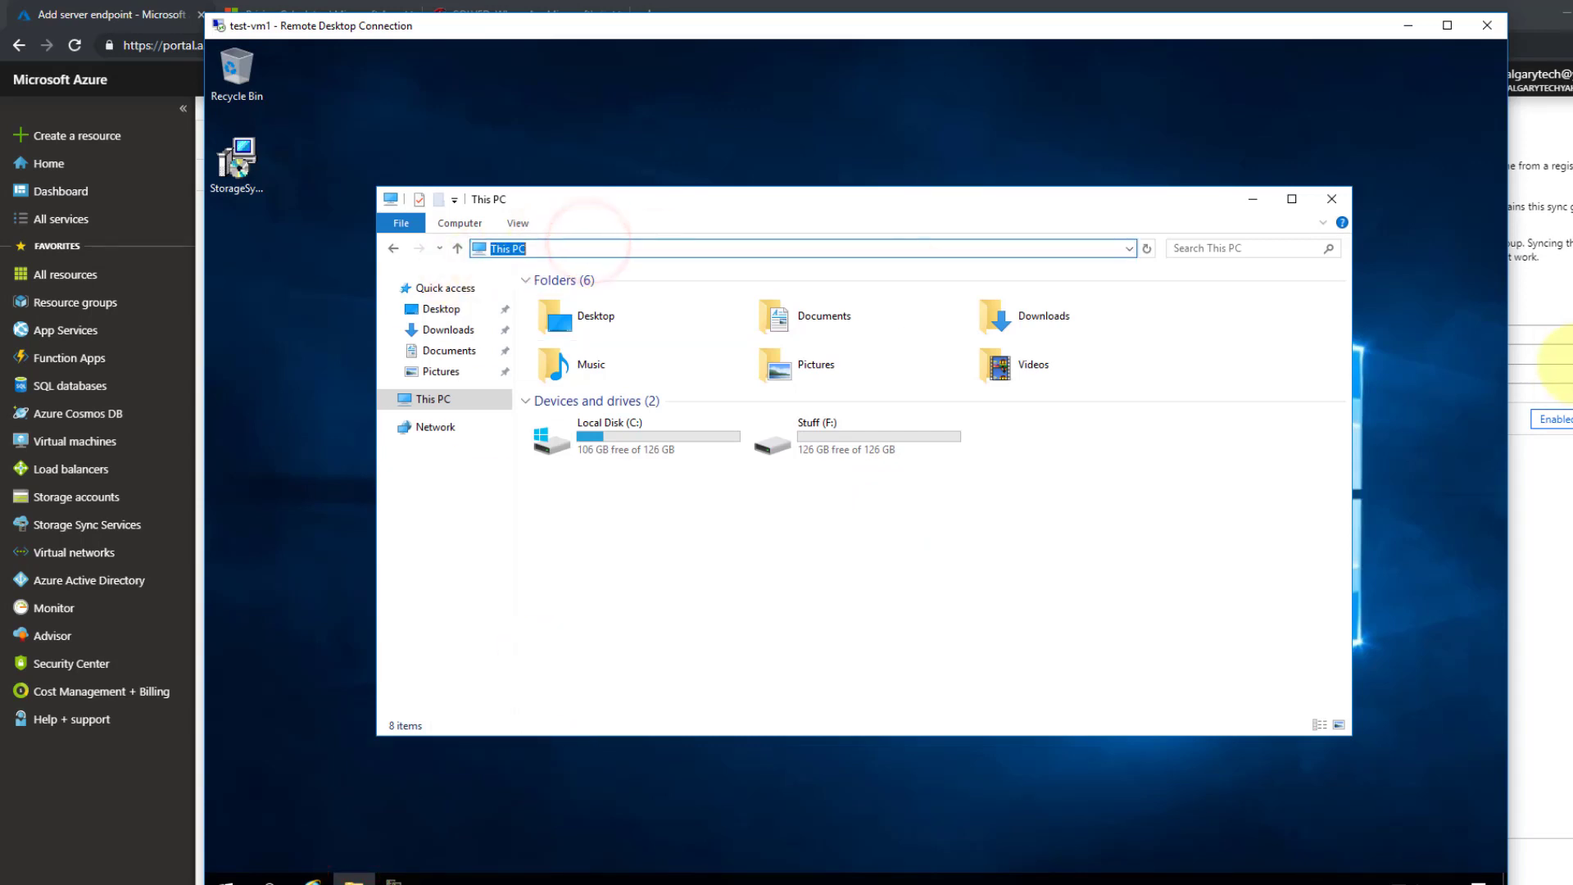
left_click(1332, 198)
left_click(310, 881)
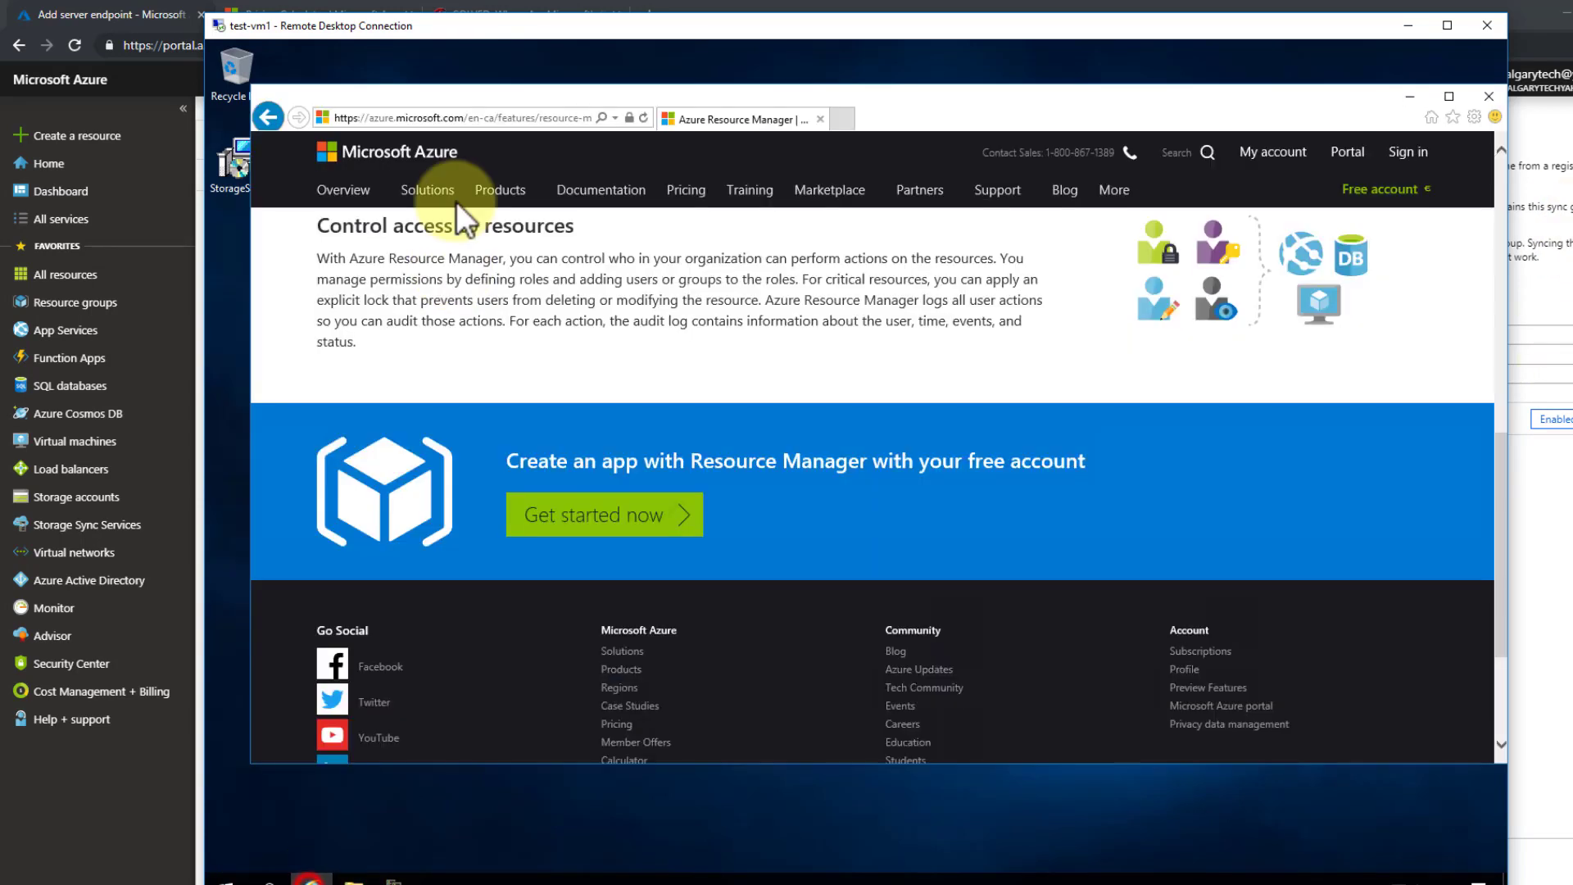
- Open the pasted AzureRM link and copy the Install-Module -Name AzureRM command
left_click(499, 119)
key("ctrl+v")
key("Return")
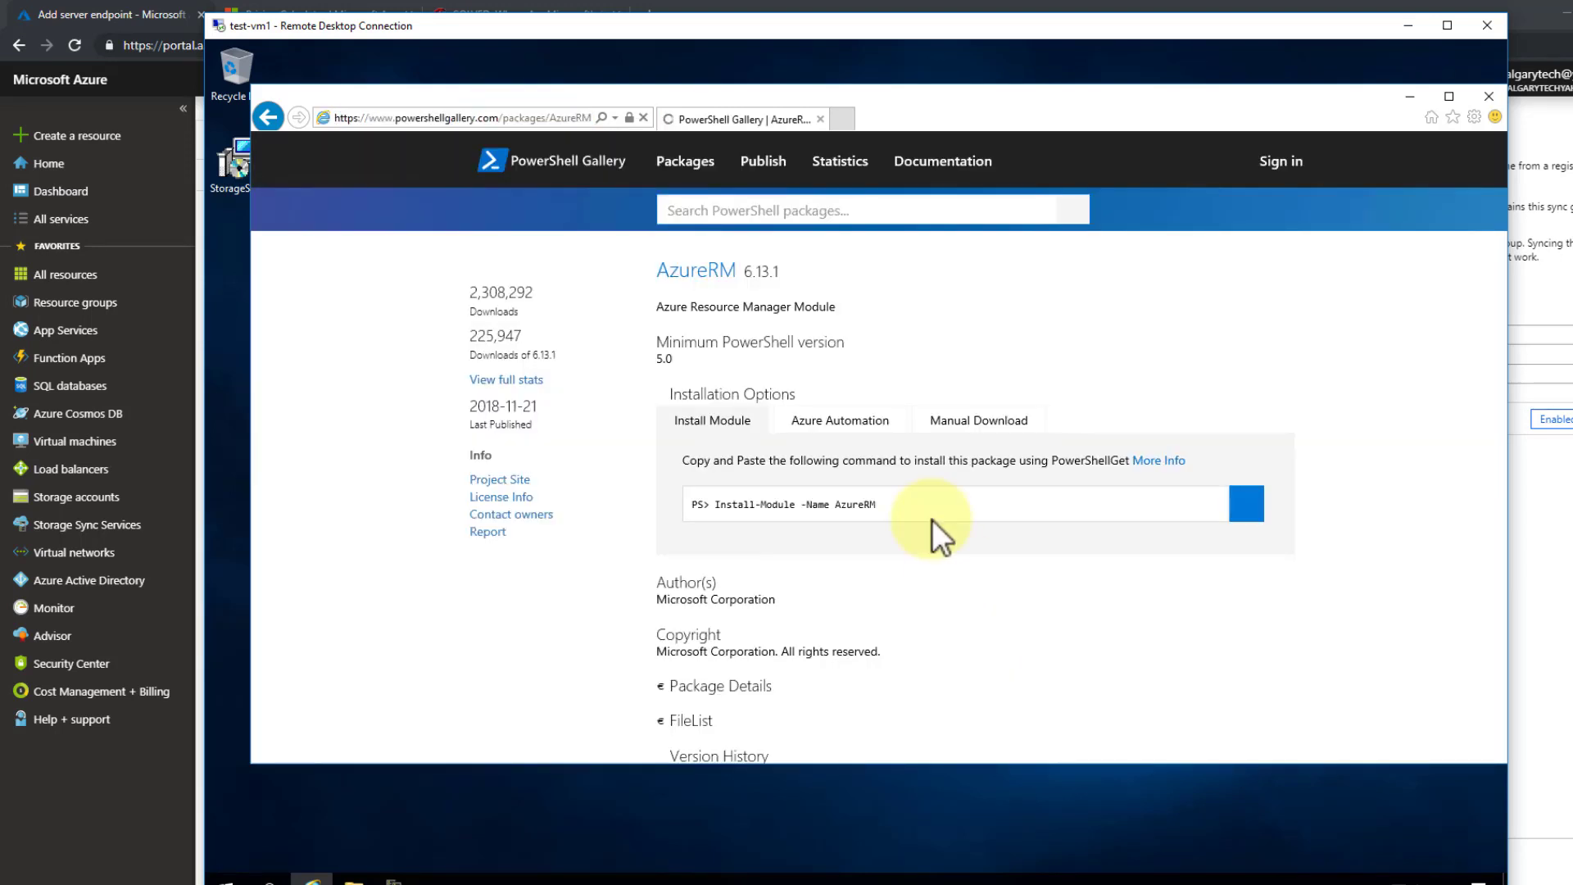
left_click_drag(901, 508, 711, 501)
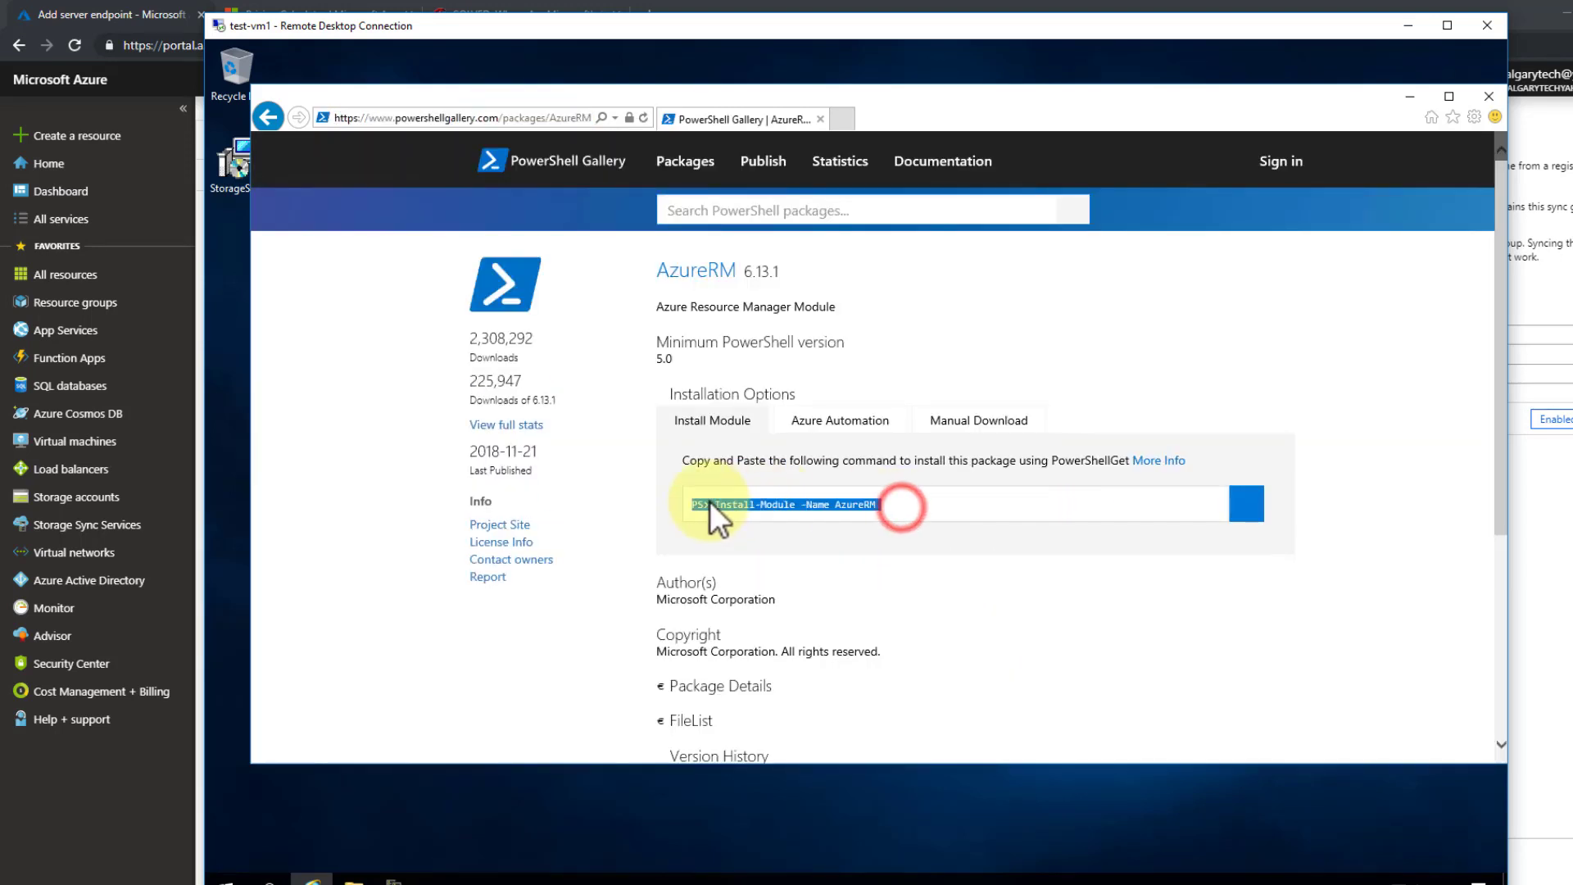
right_click(733, 502)
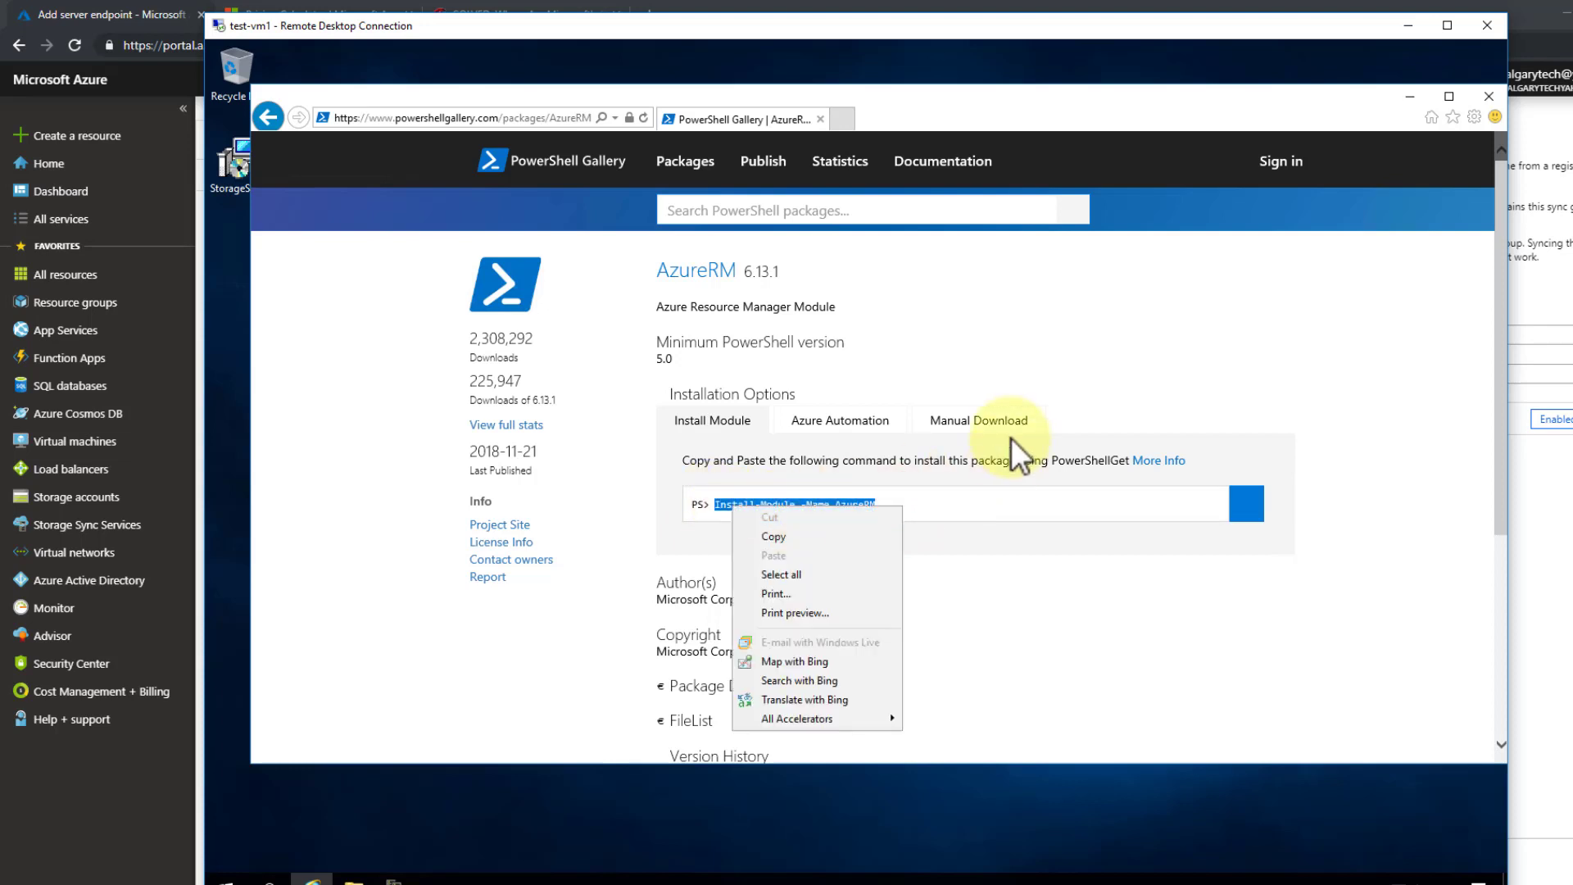
left_click(804, 539)
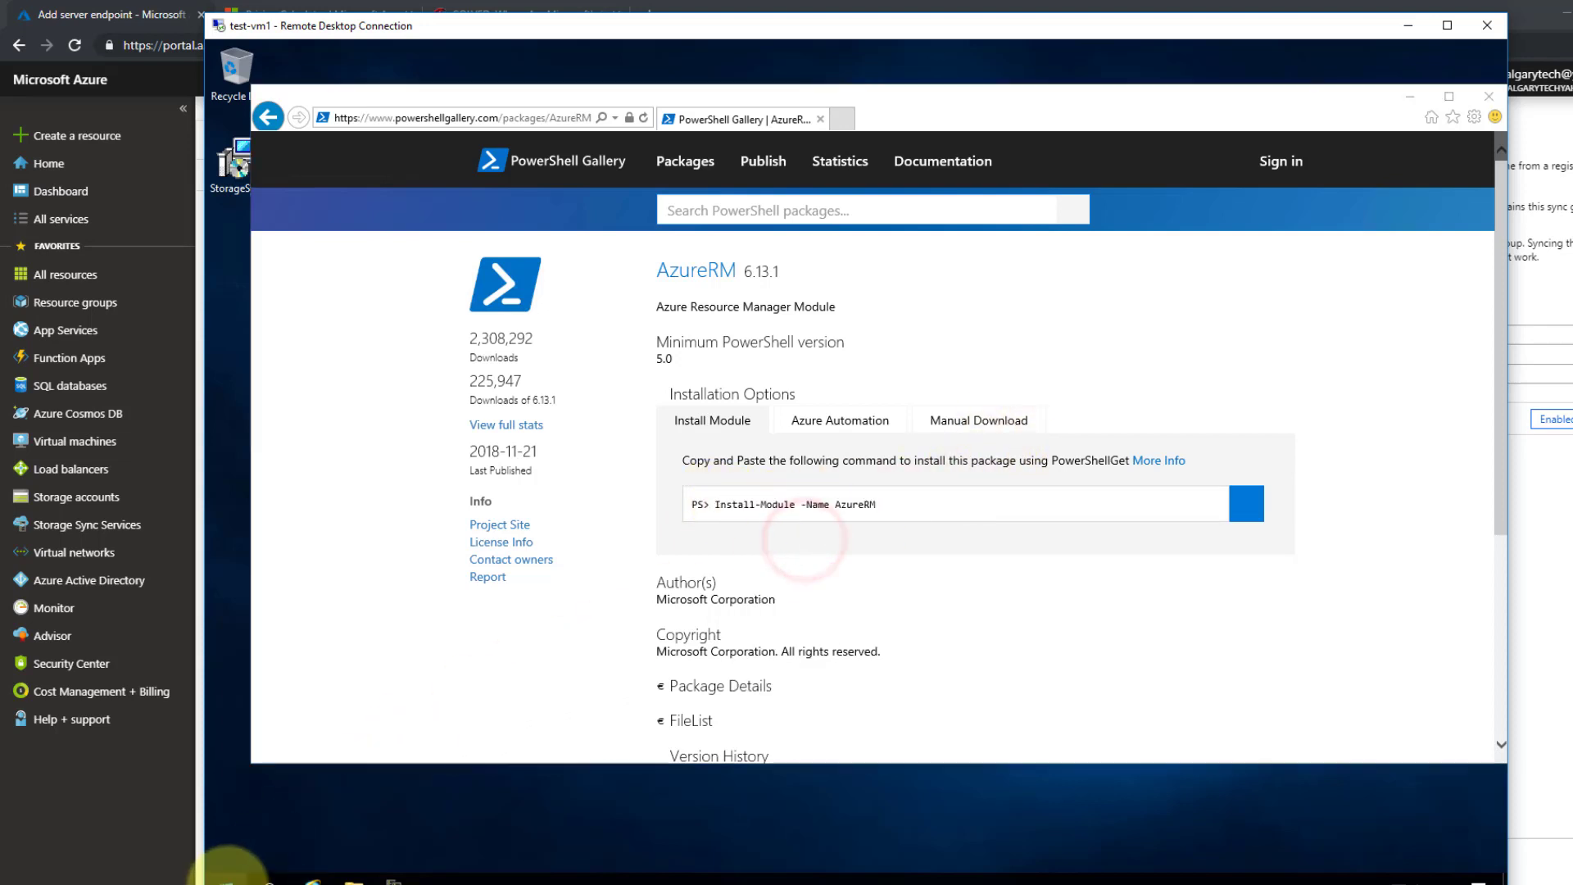
- Launch Windows PowerShell as administrator from the Start search for 'power'
right_click(222, 876)
left_click(588, 858)
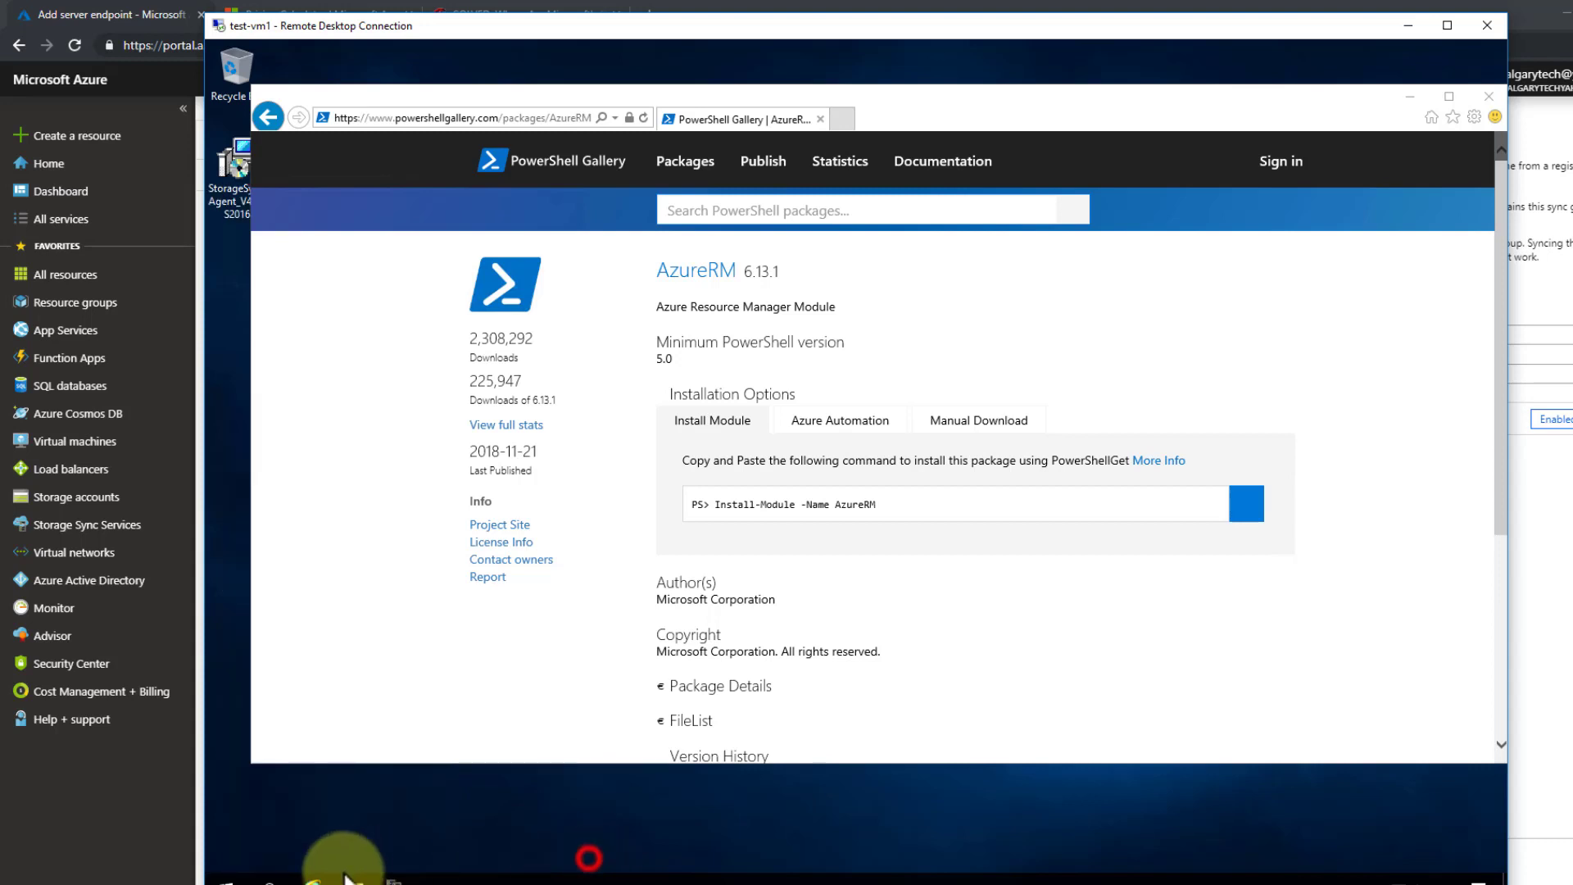
left_click(237, 882)
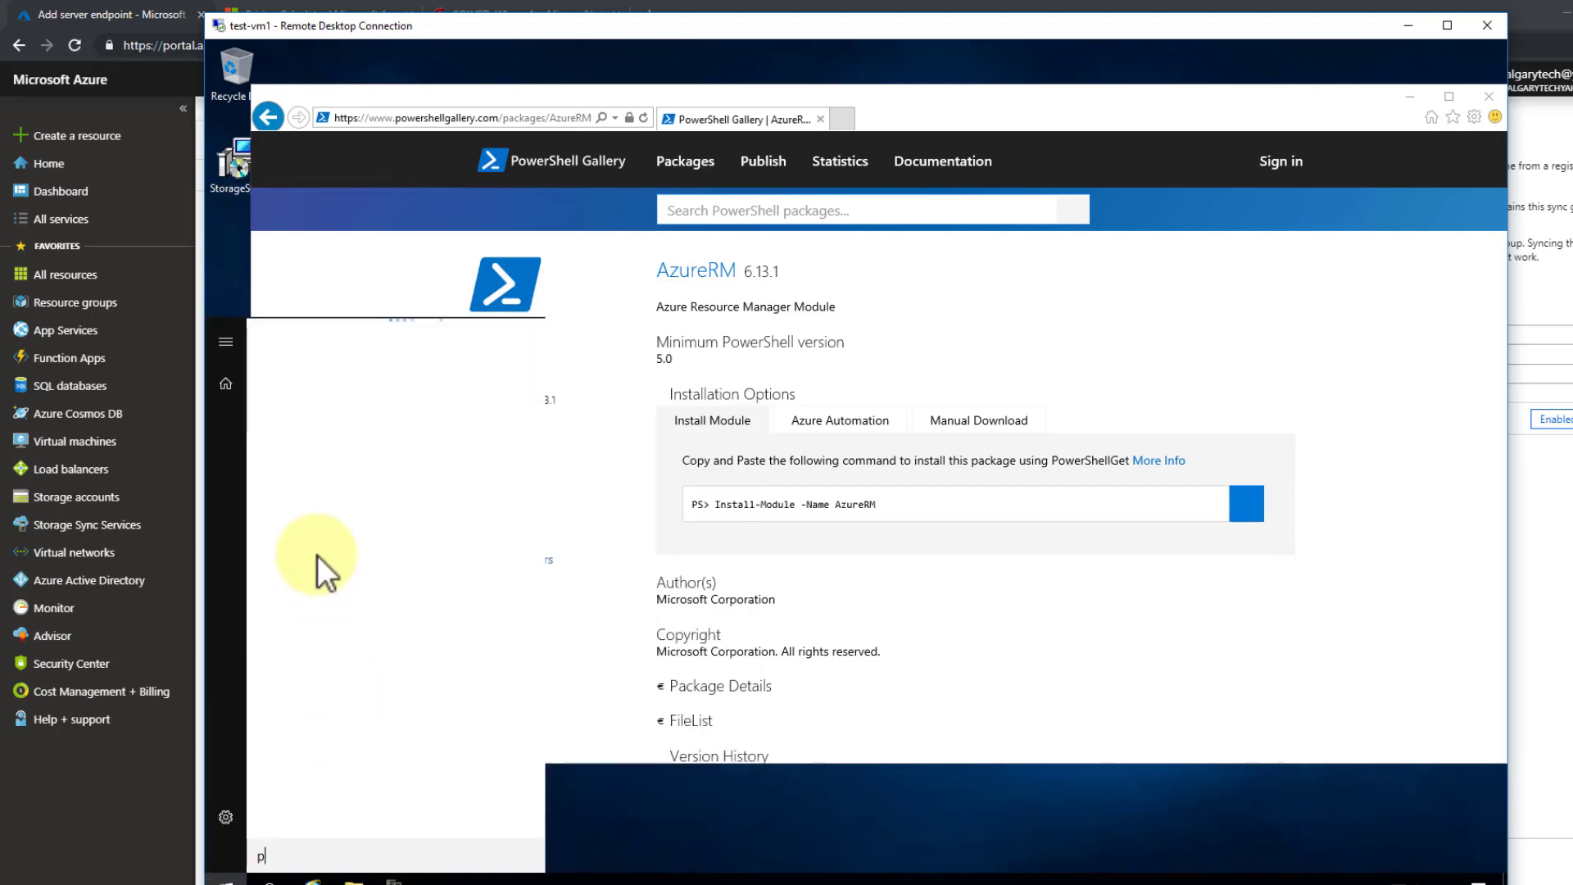
type("power")
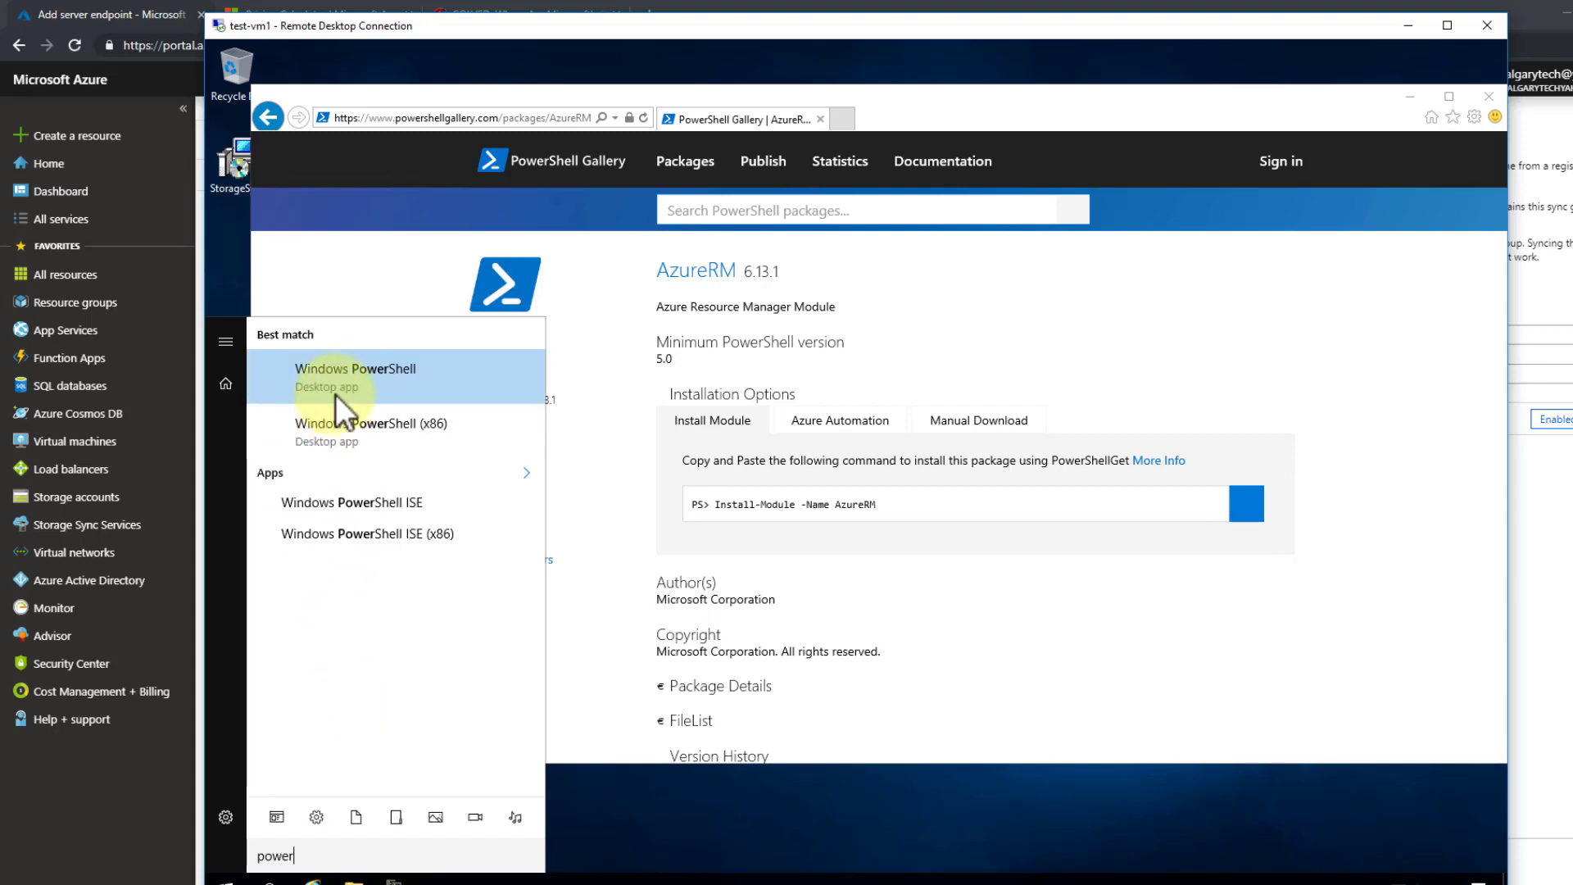
right_click(380, 380)
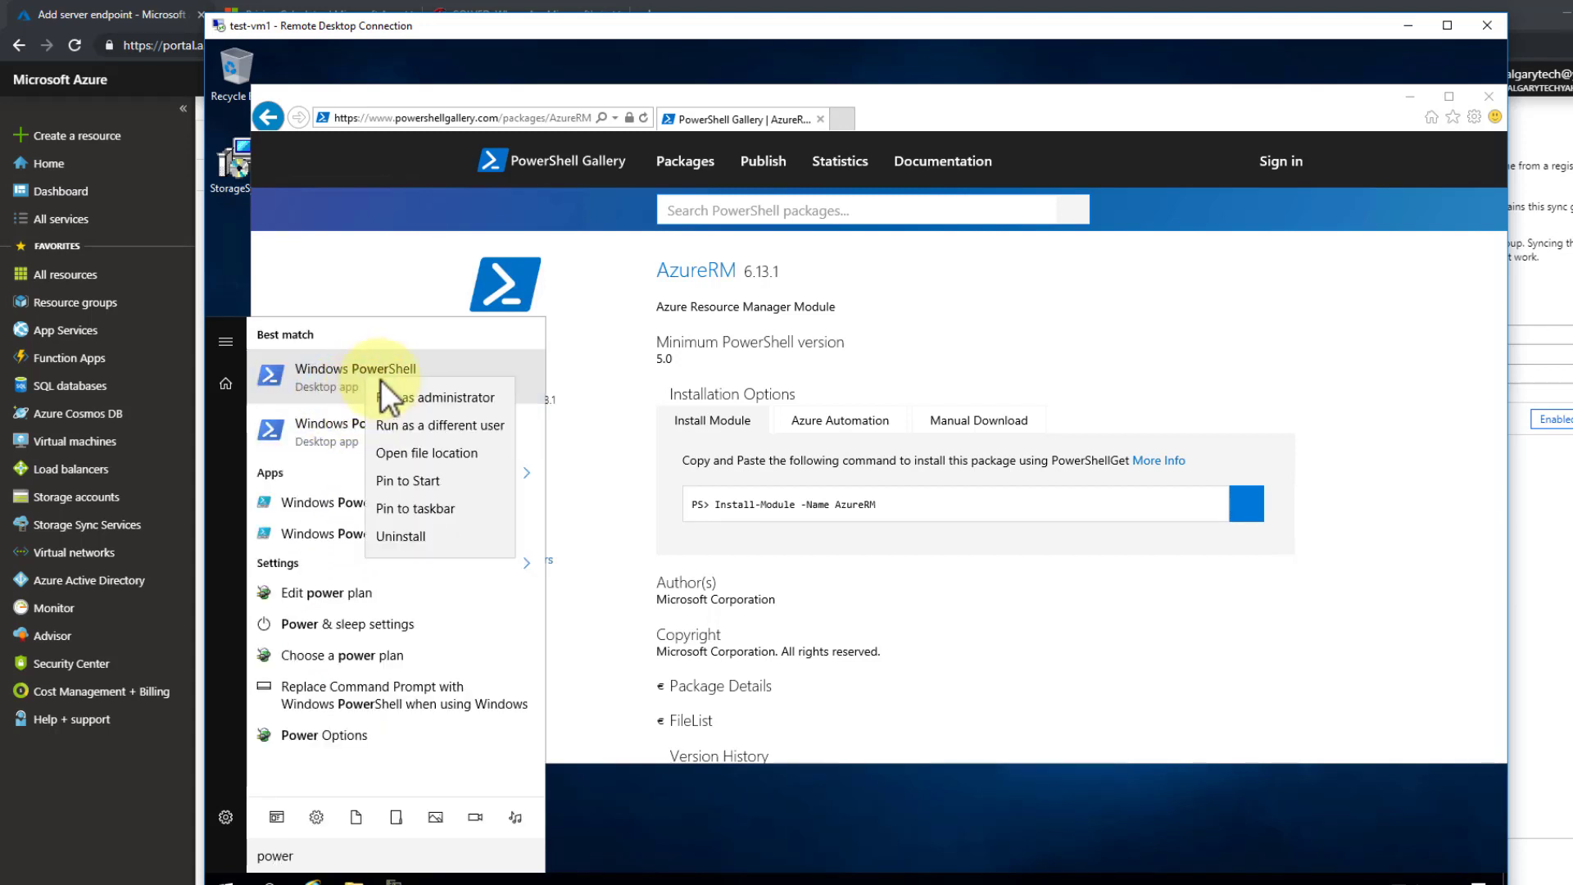
left_click(427, 400)
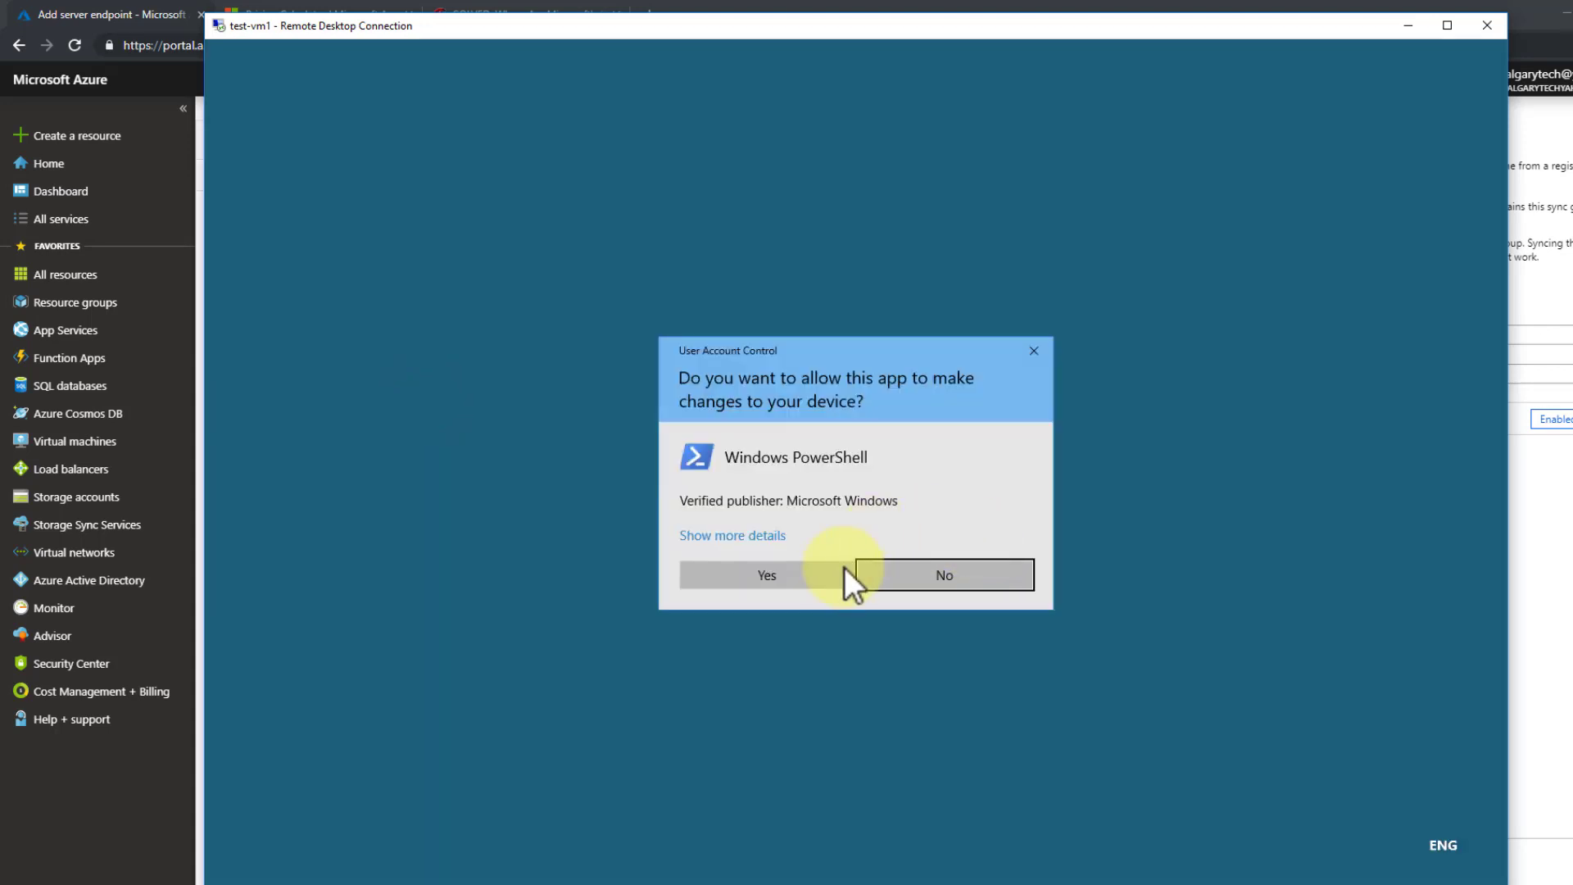
left_click(817, 569)
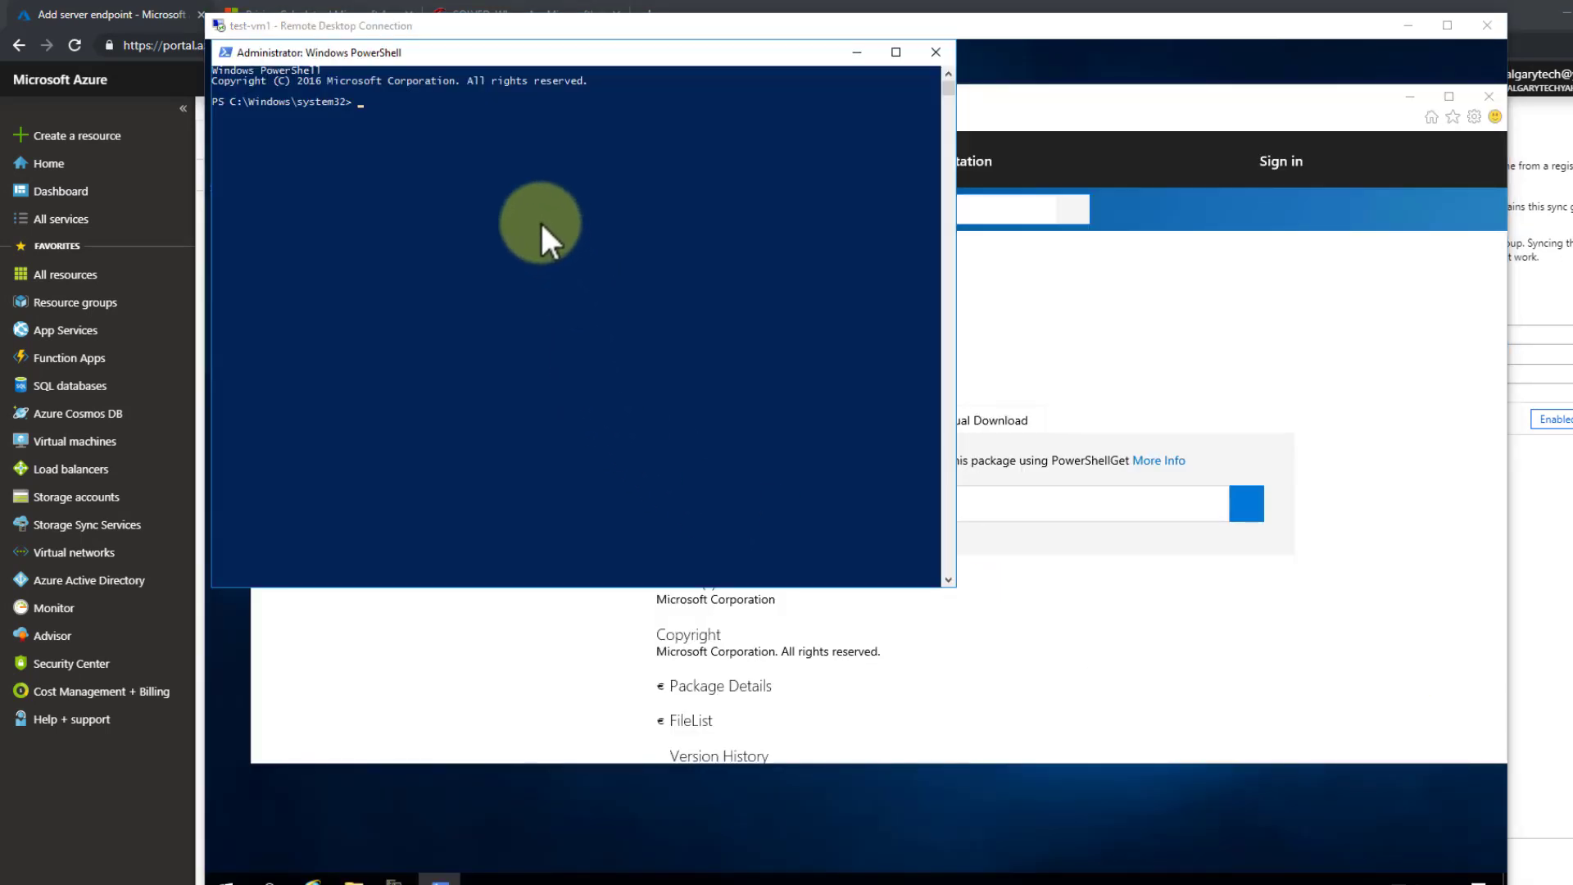
- Run Install-Module -Name AzureRM, answer y to the NuGet and untrusted repository prompts, then close PowerShell
right_click(477, 145)
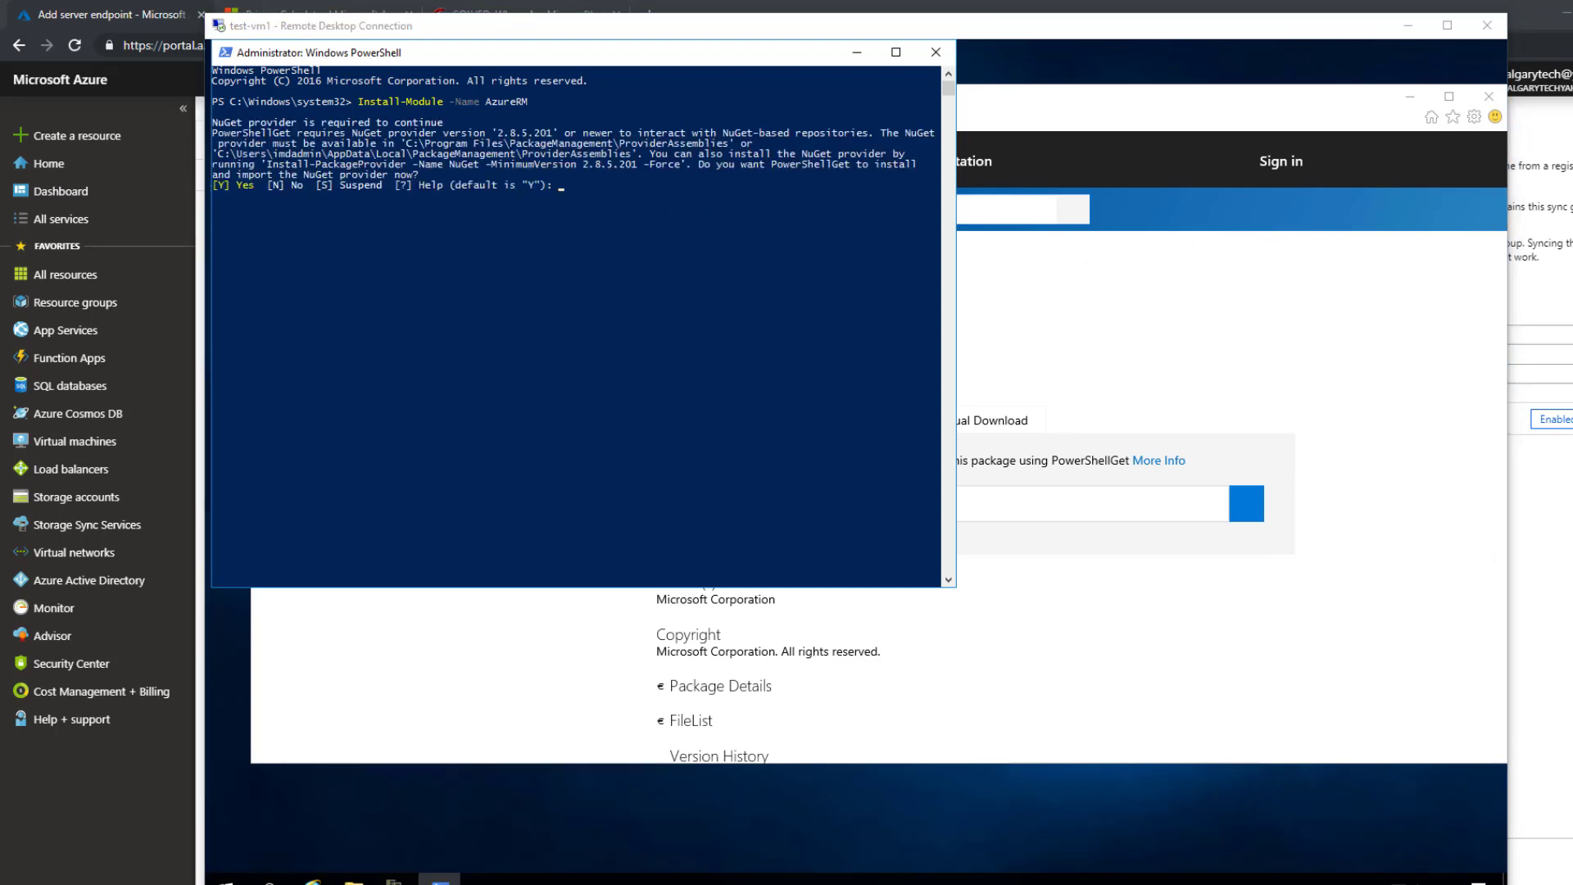
left_click(688, 238)
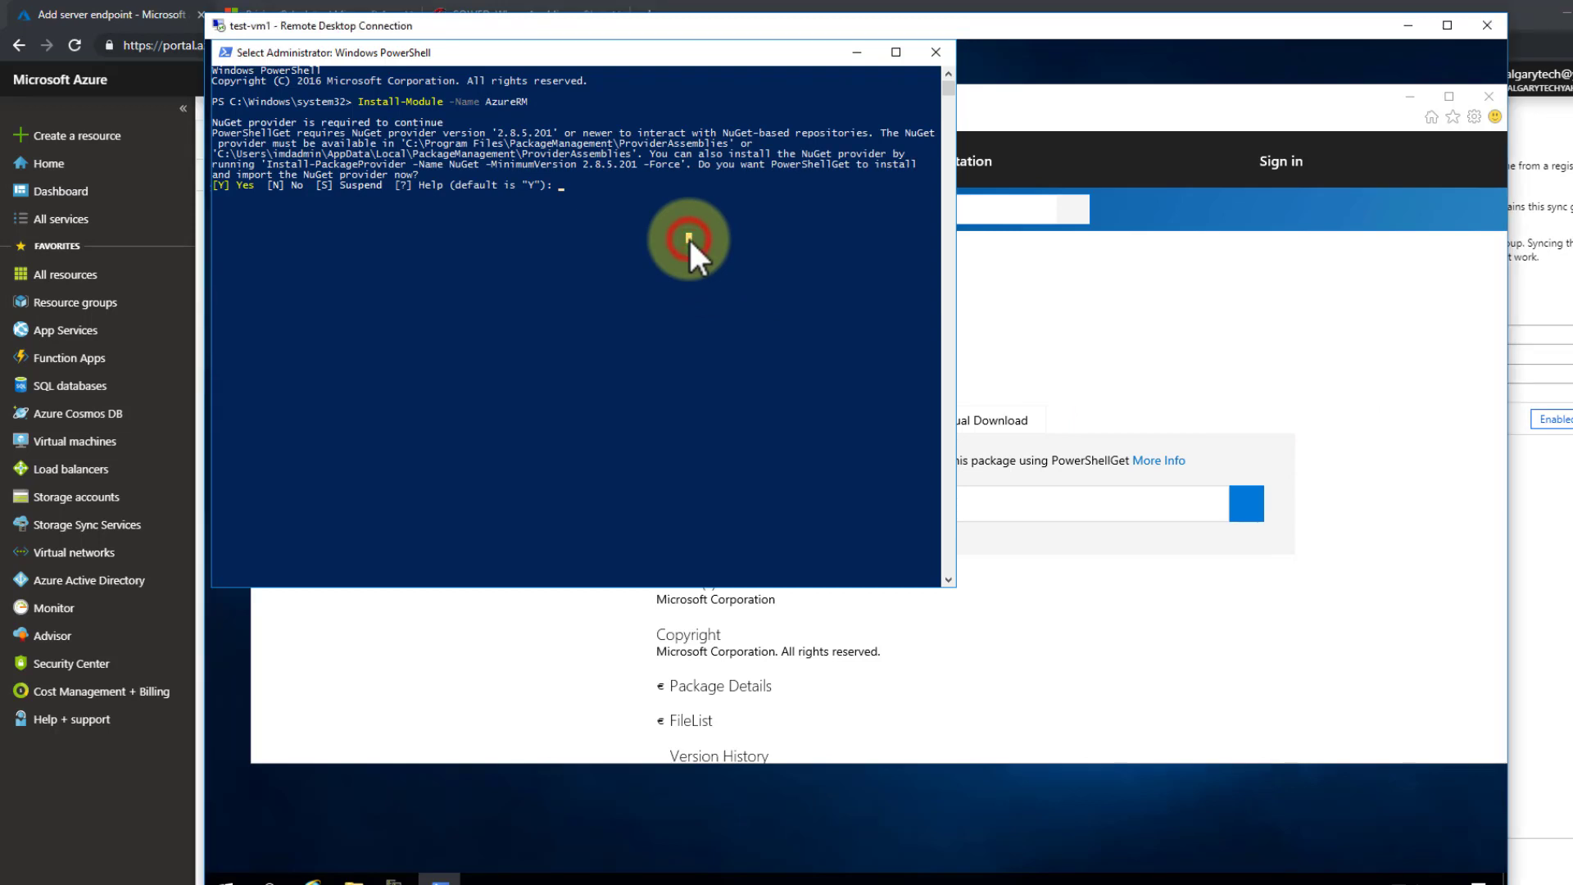
type("y")
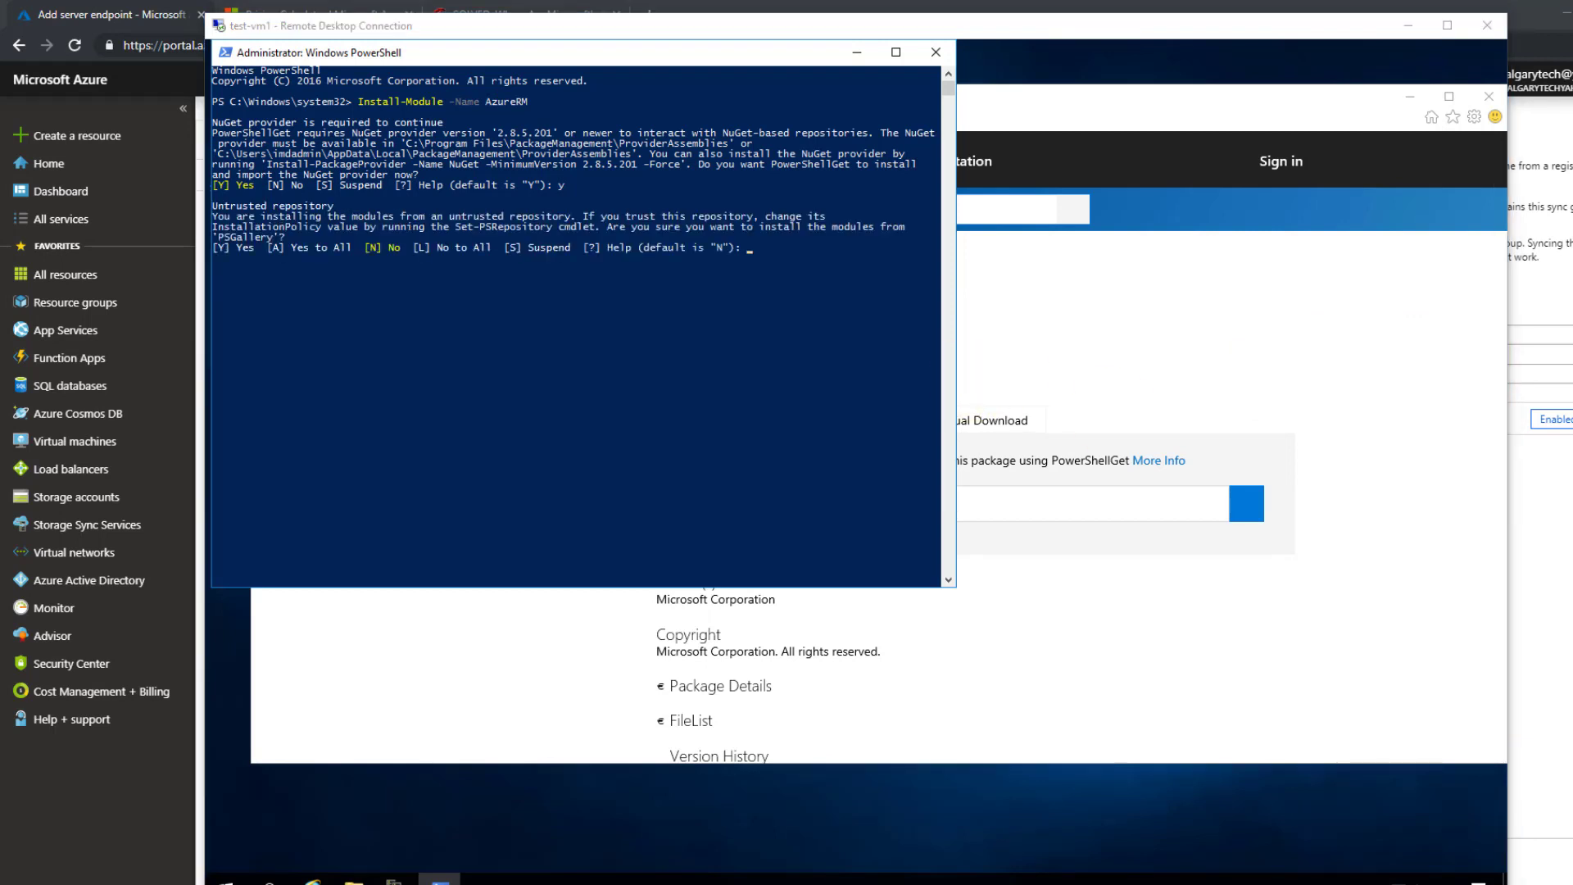
left_click(733, 341)
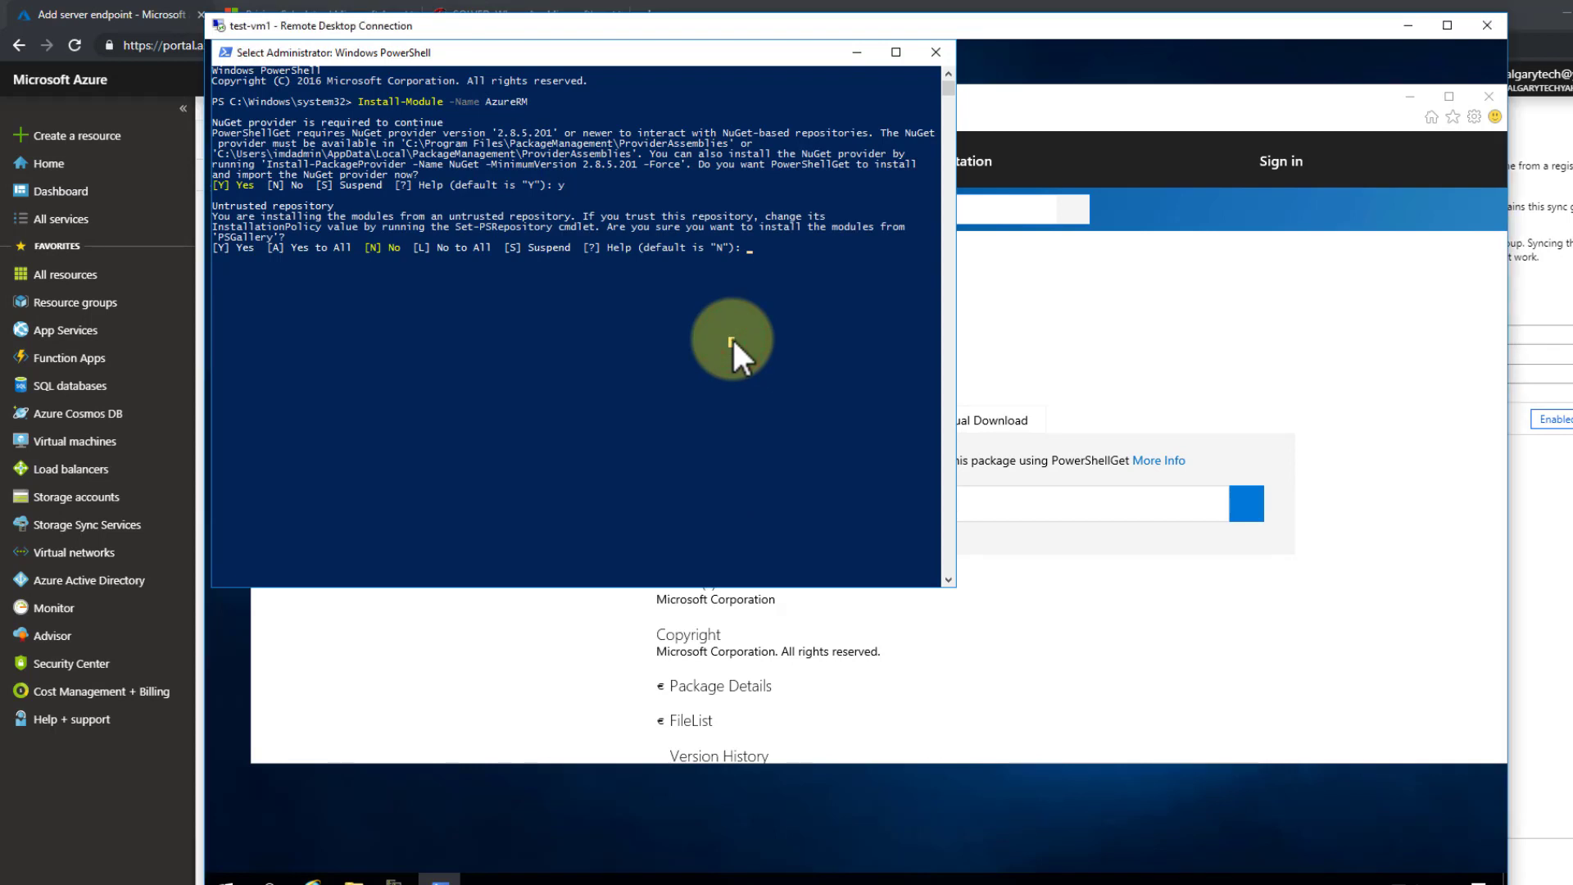
type("y")
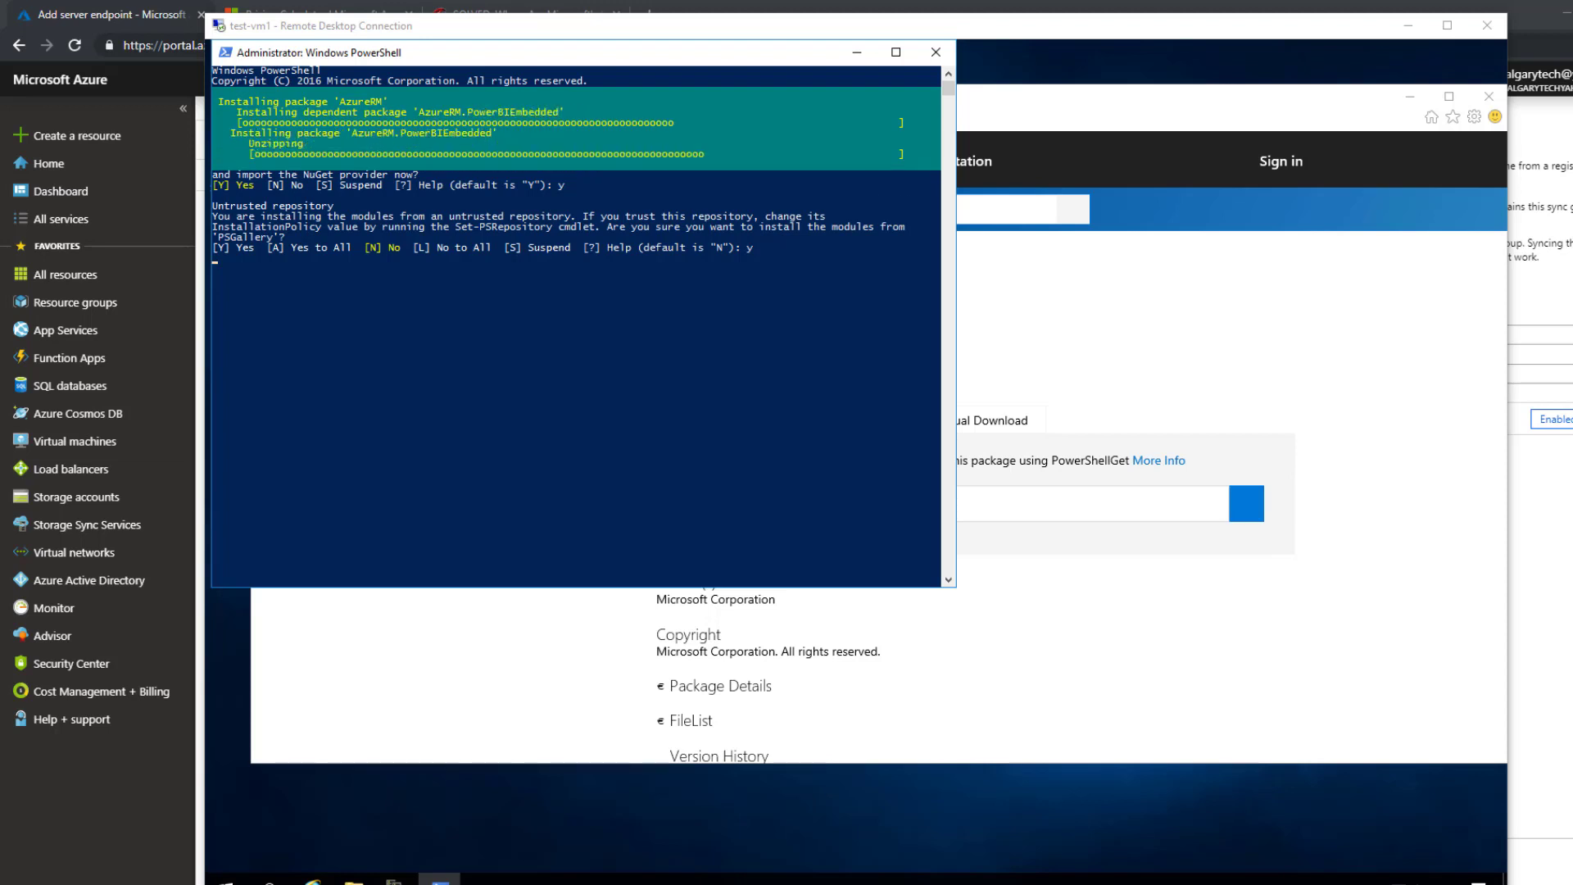
left_click(495, 340)
left_click(931, 53)
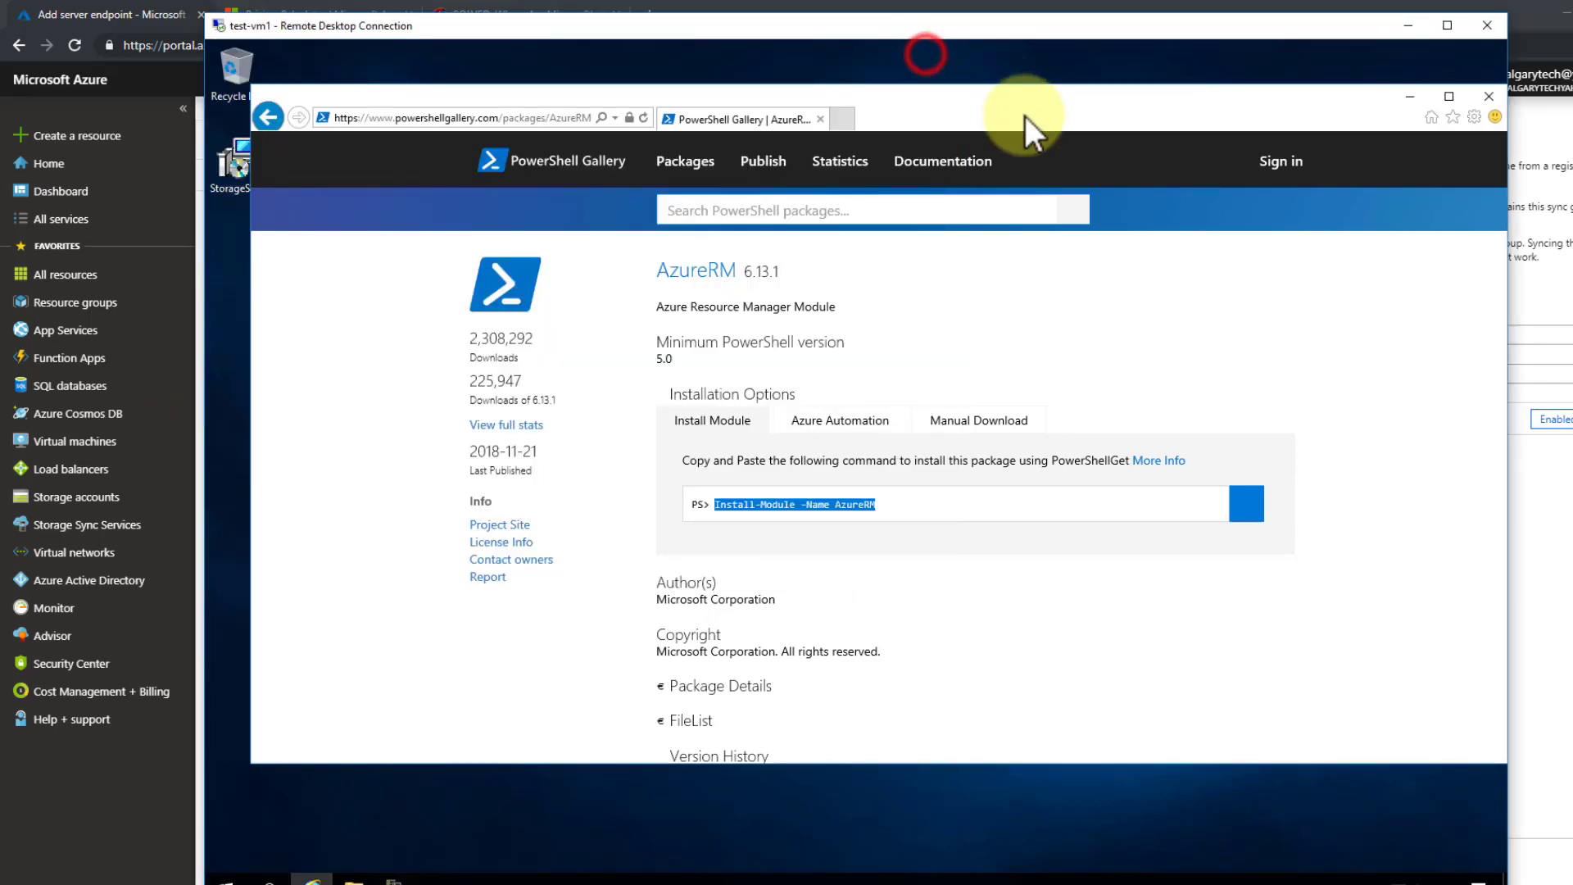
- Close the browser, retry the registration prerequisite check, and show the This PC drives in File Explorer
left_click(1487, 100)
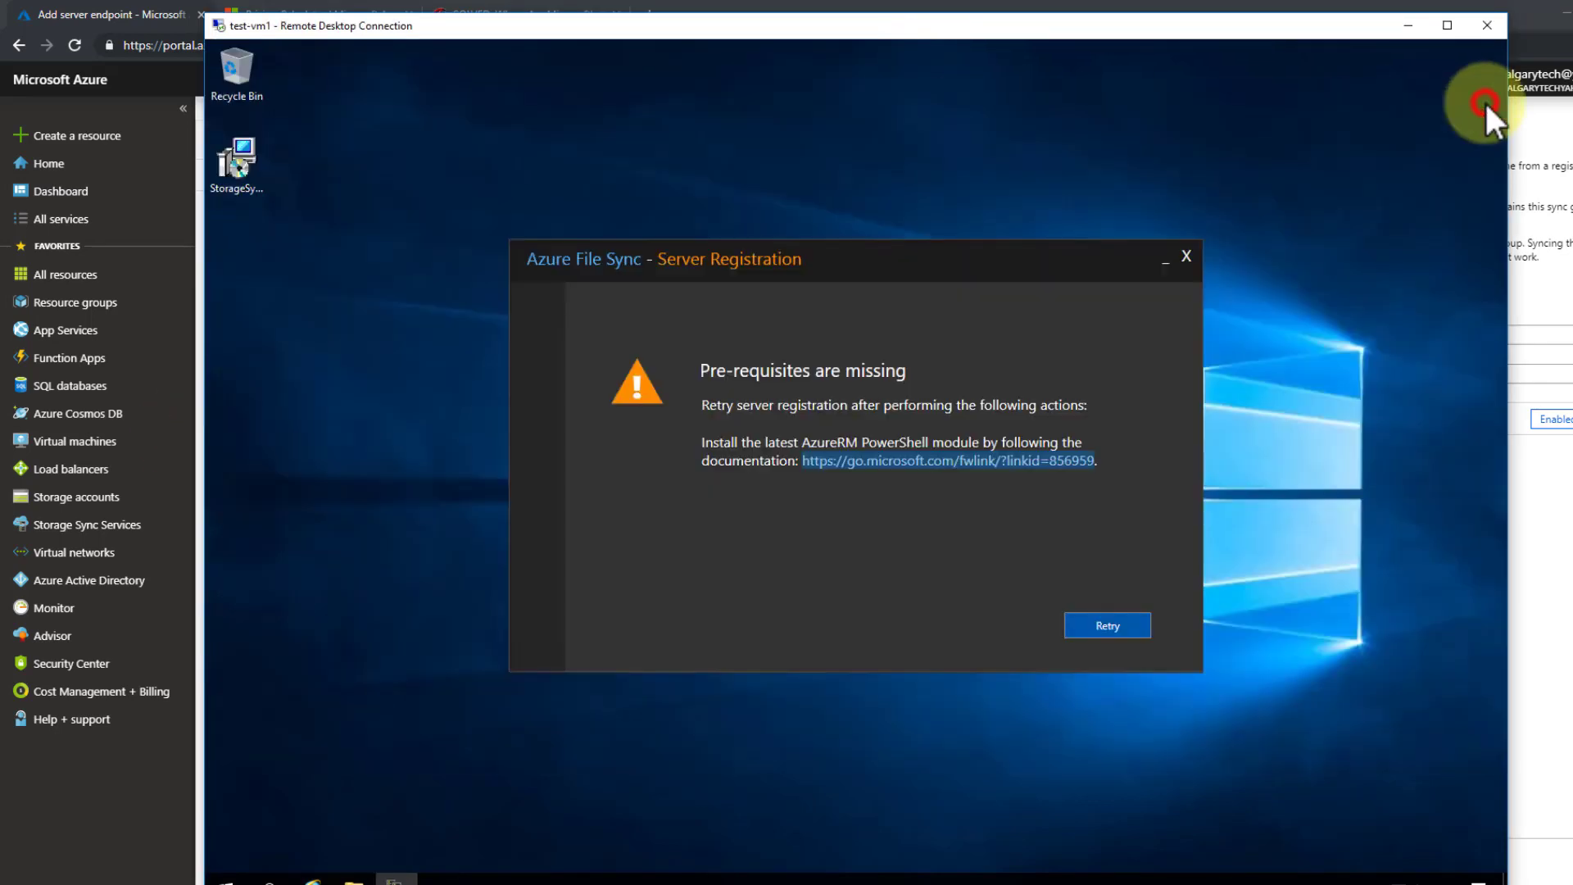
left_click(1107, 626)
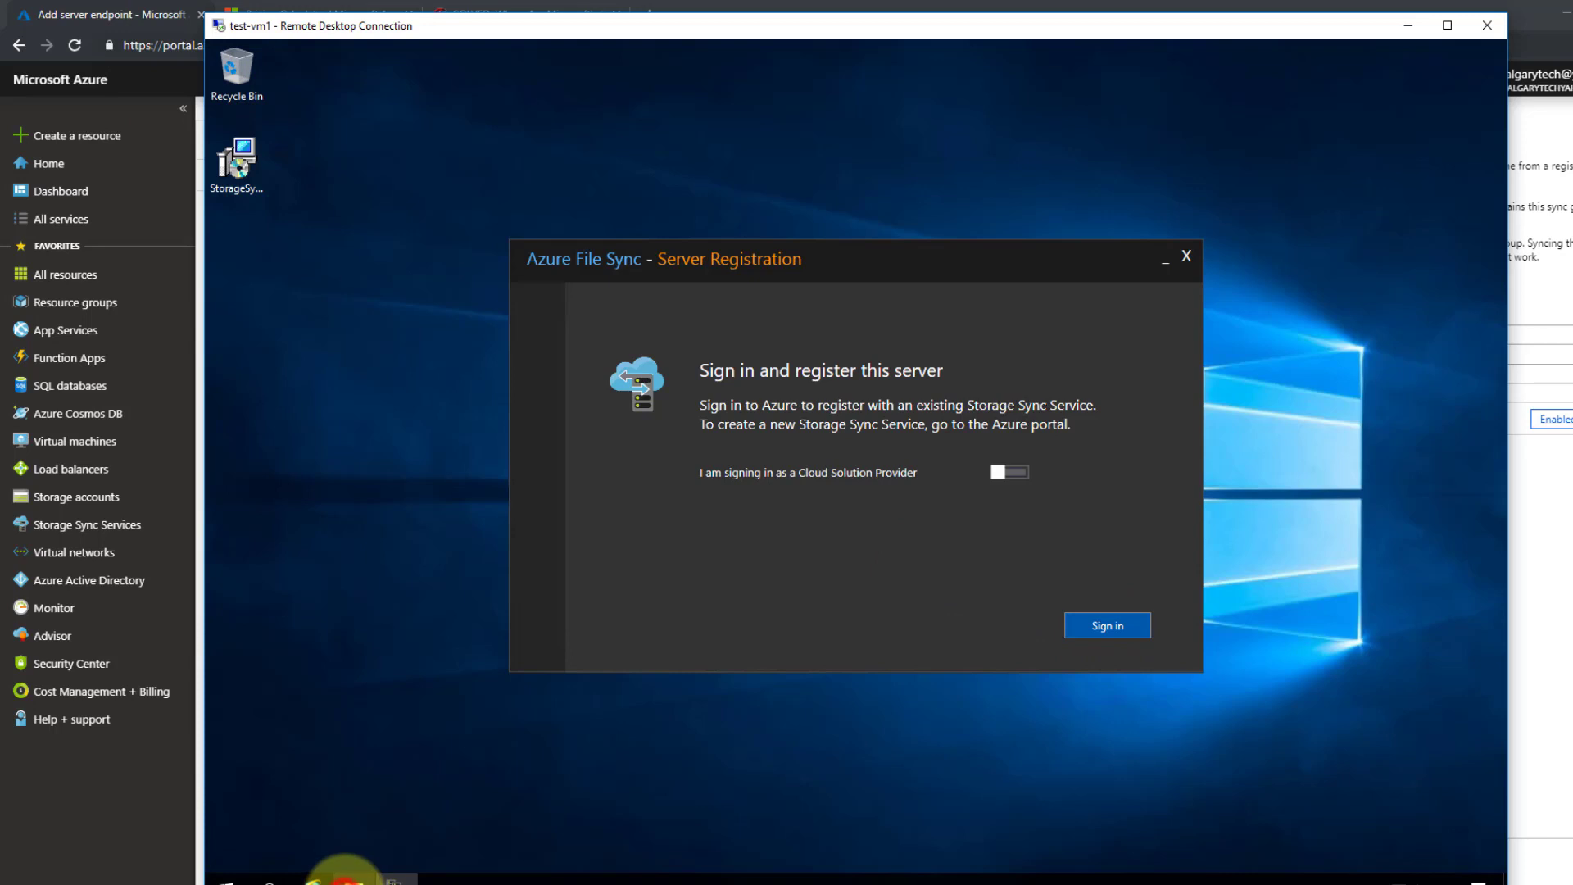
left_click(354, 881)
left_click(434, 402)
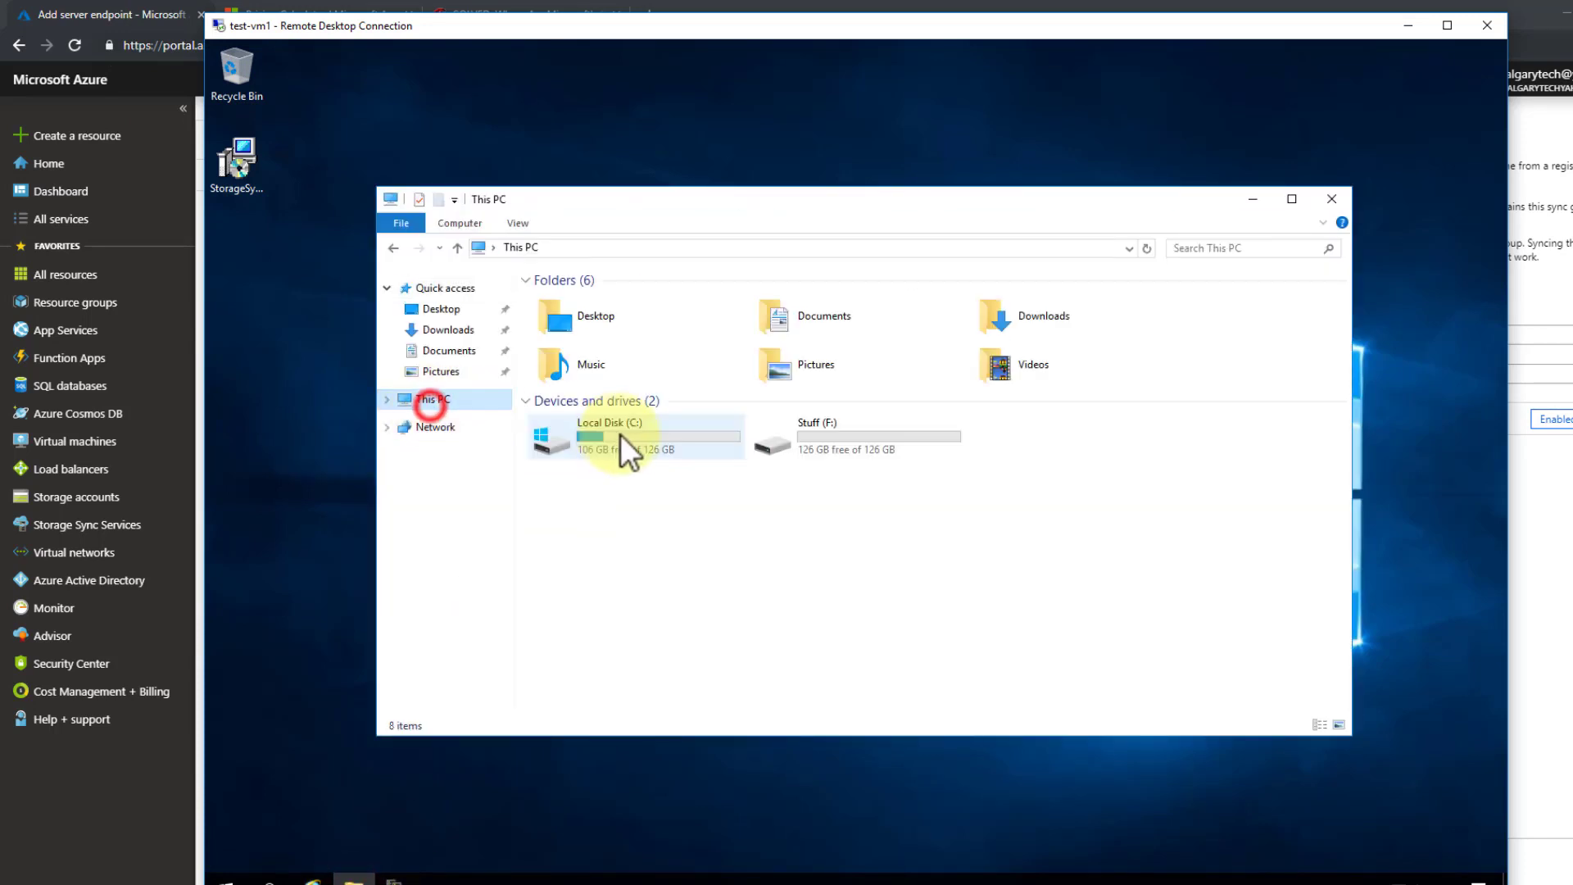
- Browse to C:\Program Files\Azure\StorageSyncAgent and select the ServerRegistration application
double_click(625, 436)
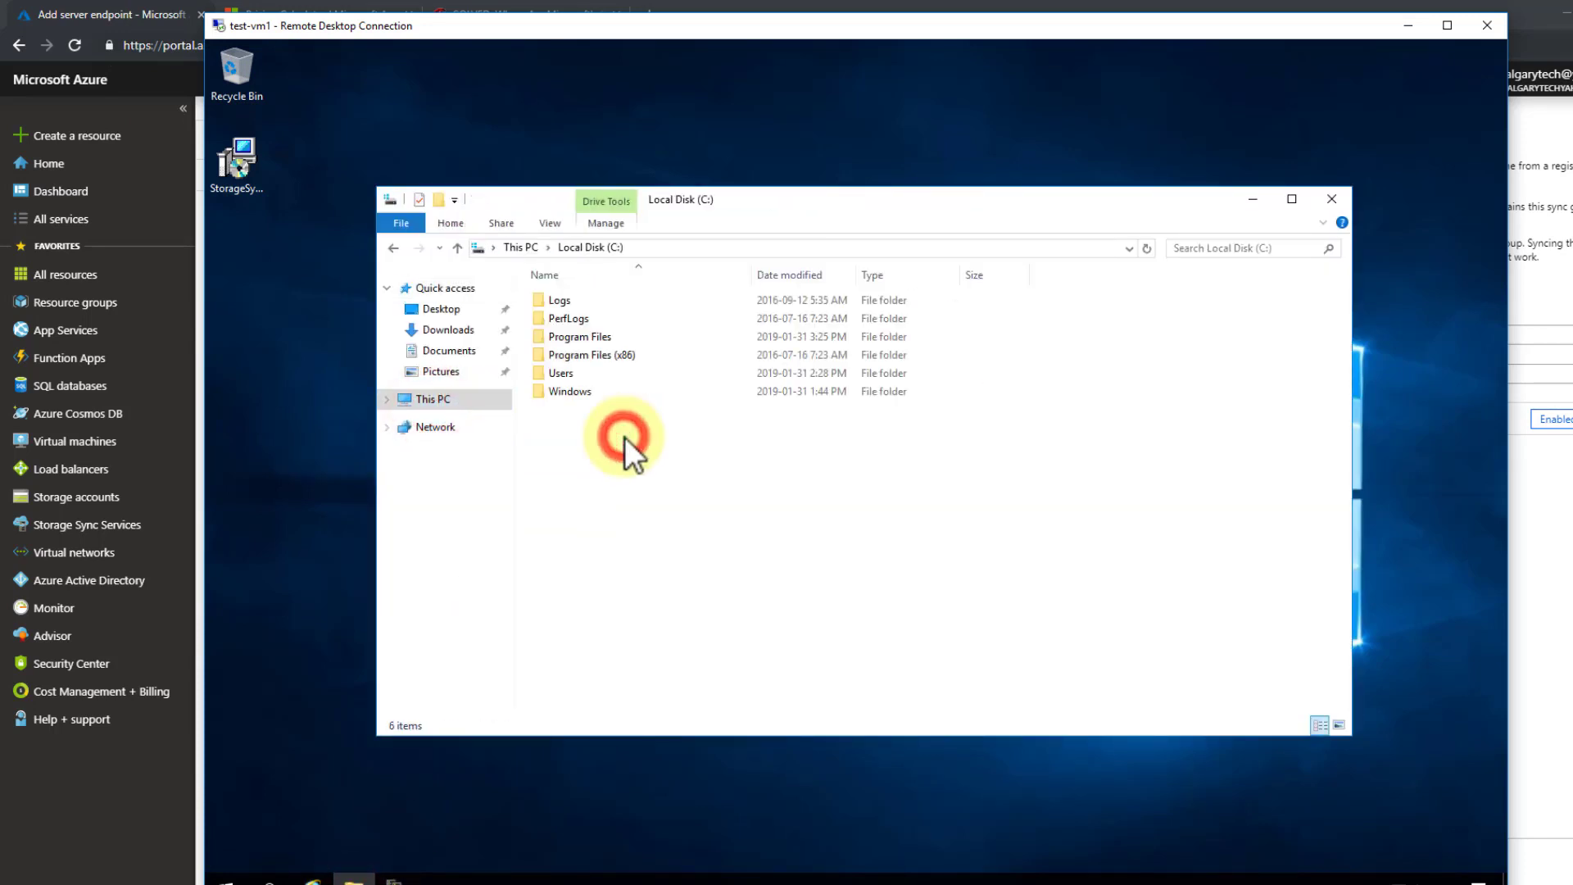
double_click(587, 334)
double_click(580, 300)
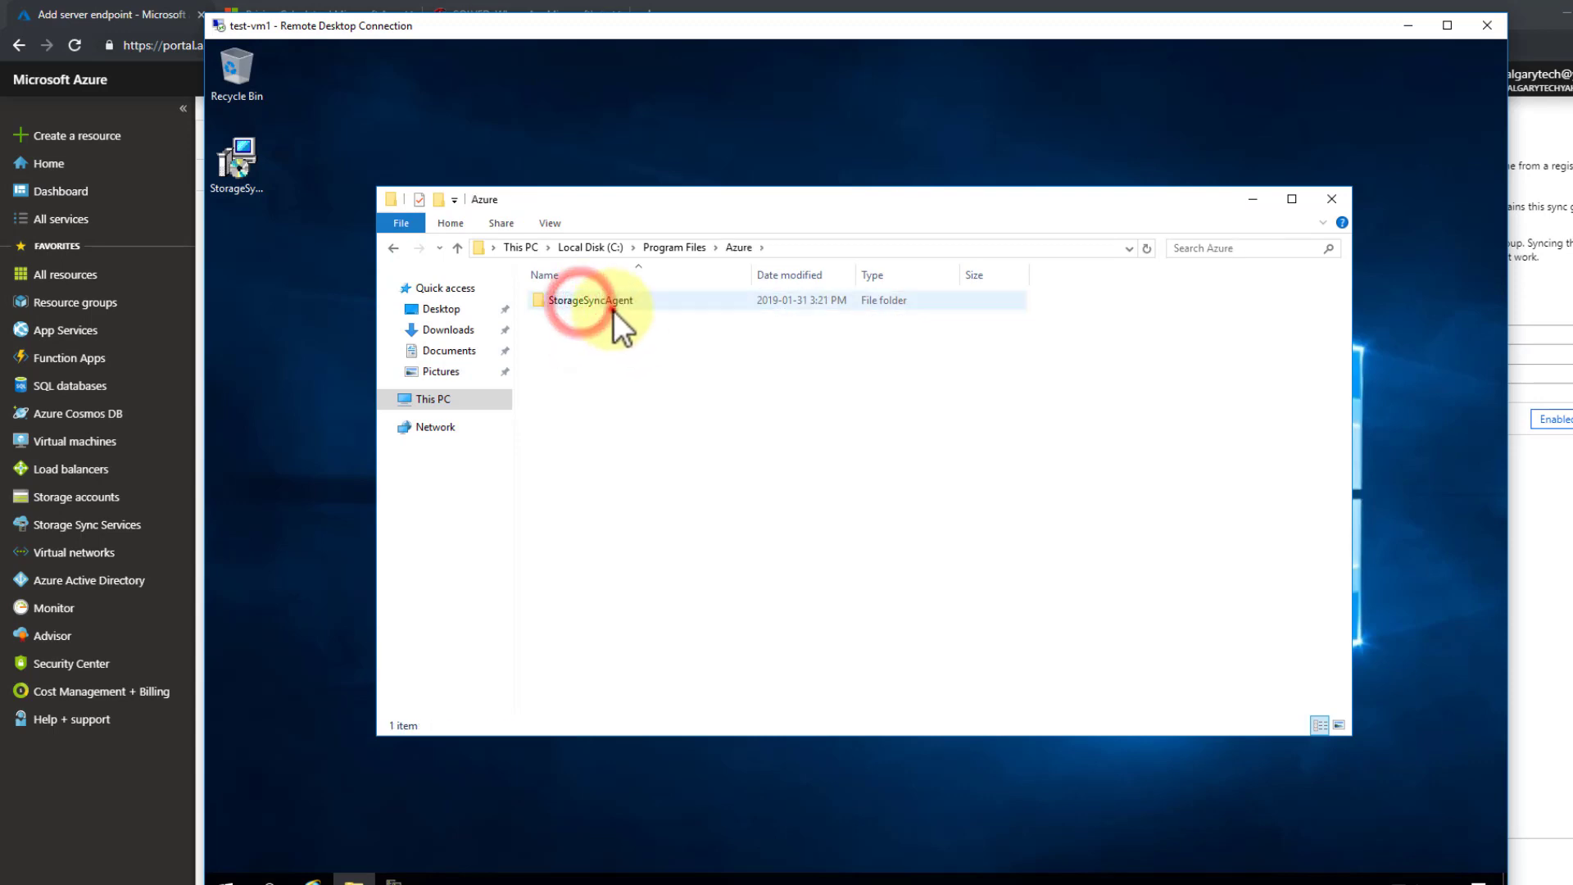
double_click(613, 308)
left_click(590, 464)
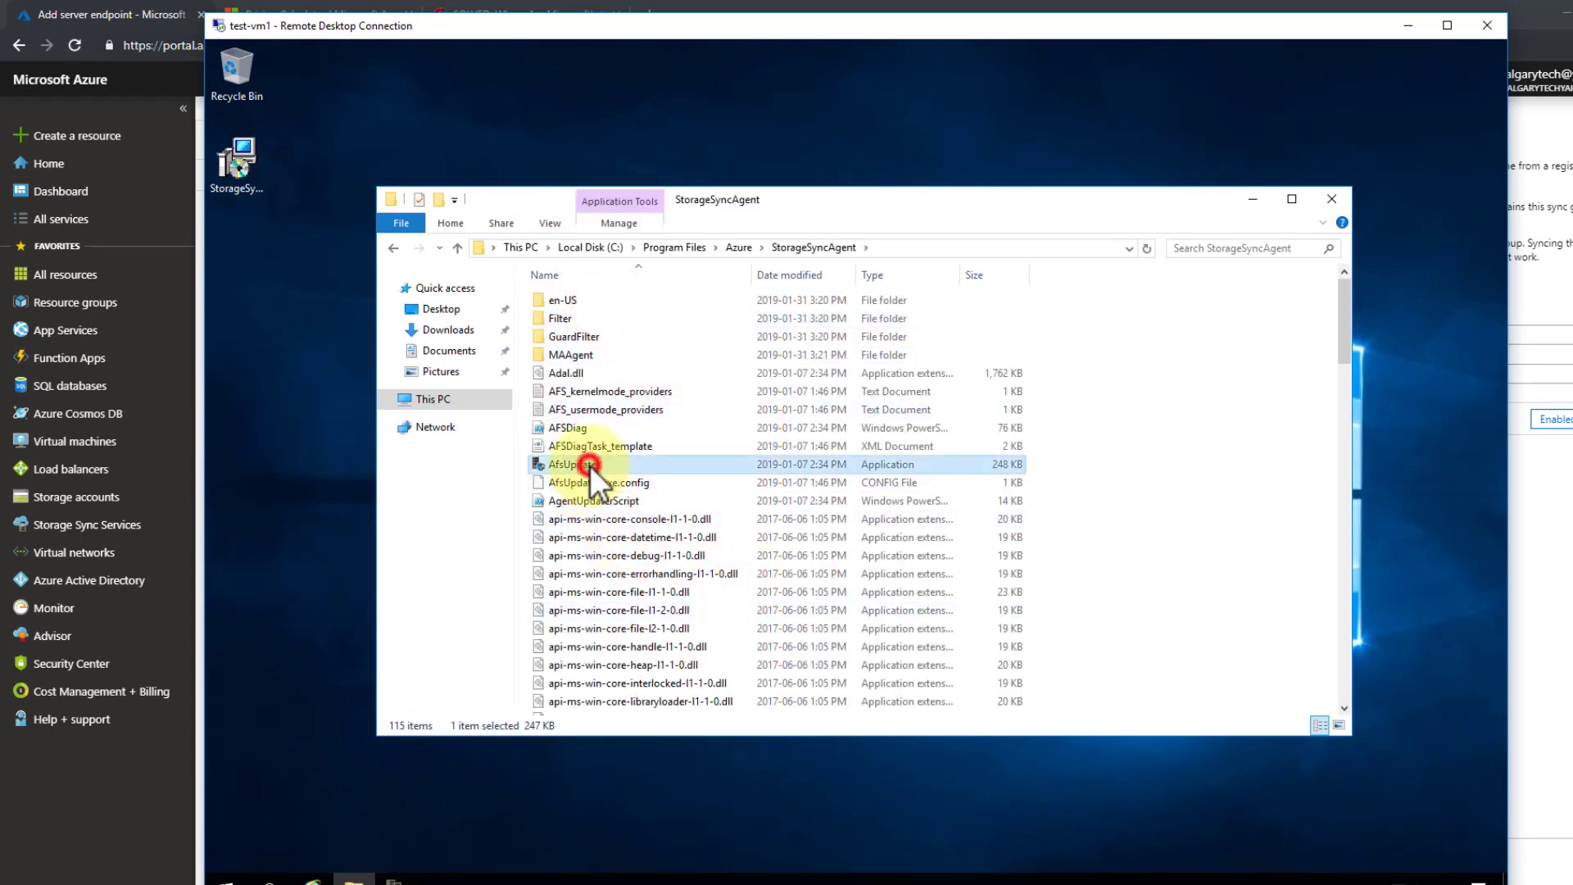
scroll(741, 567, "down", 7)
scroll(741, 566, "down", 15)
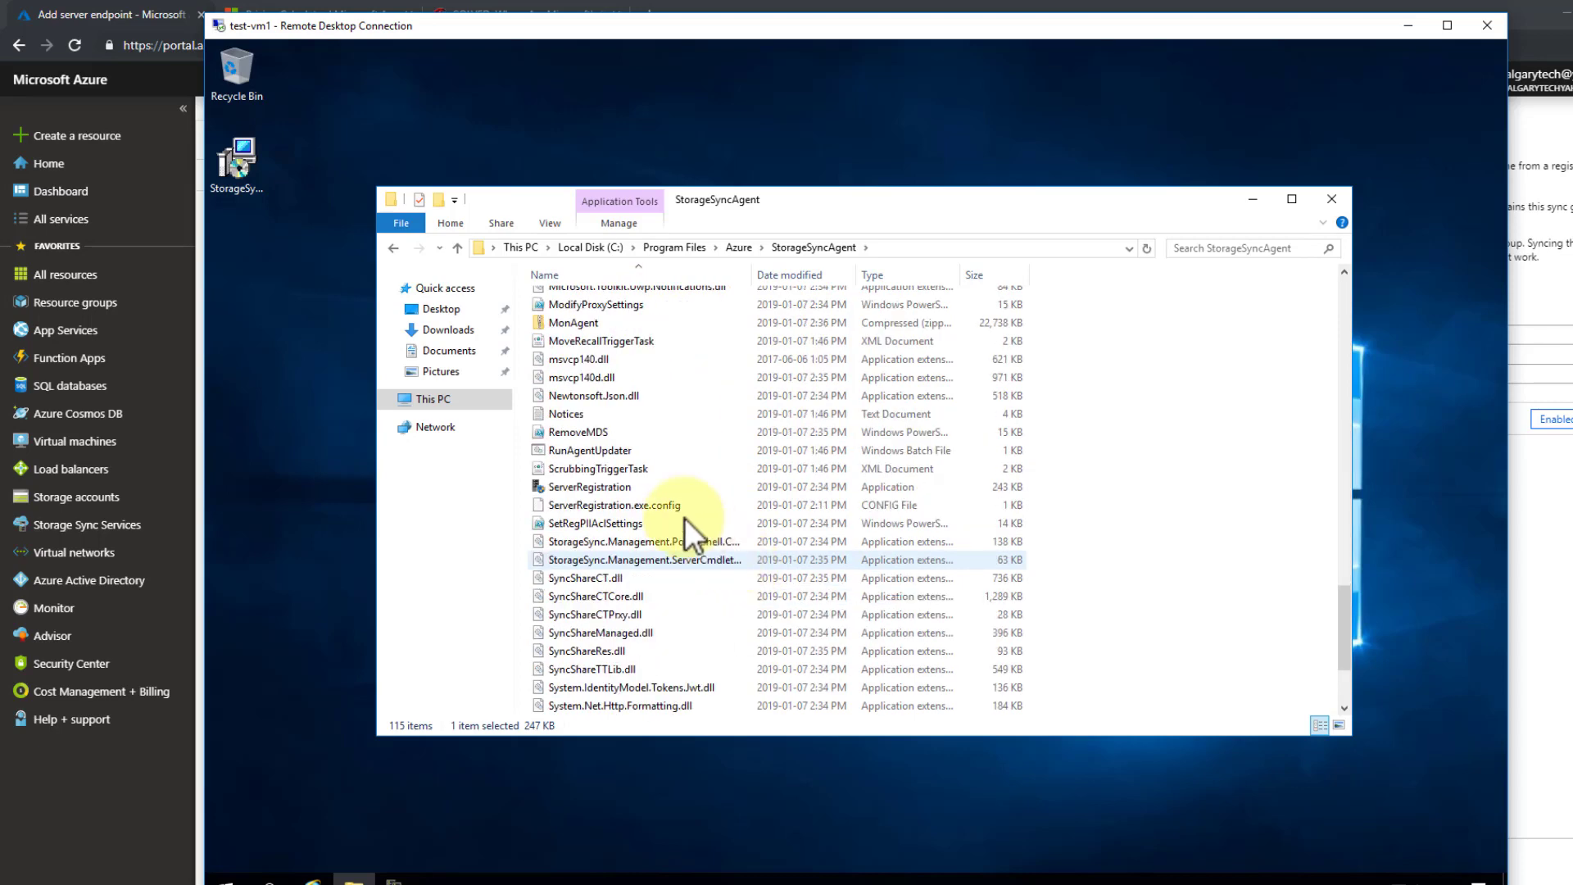
left_click(611, 487)
- Close the earlier Server Registration dialog hidden behind the Explorer window
left_click_drag(927, 203, 1017, 679)
left_click(1025, 548)
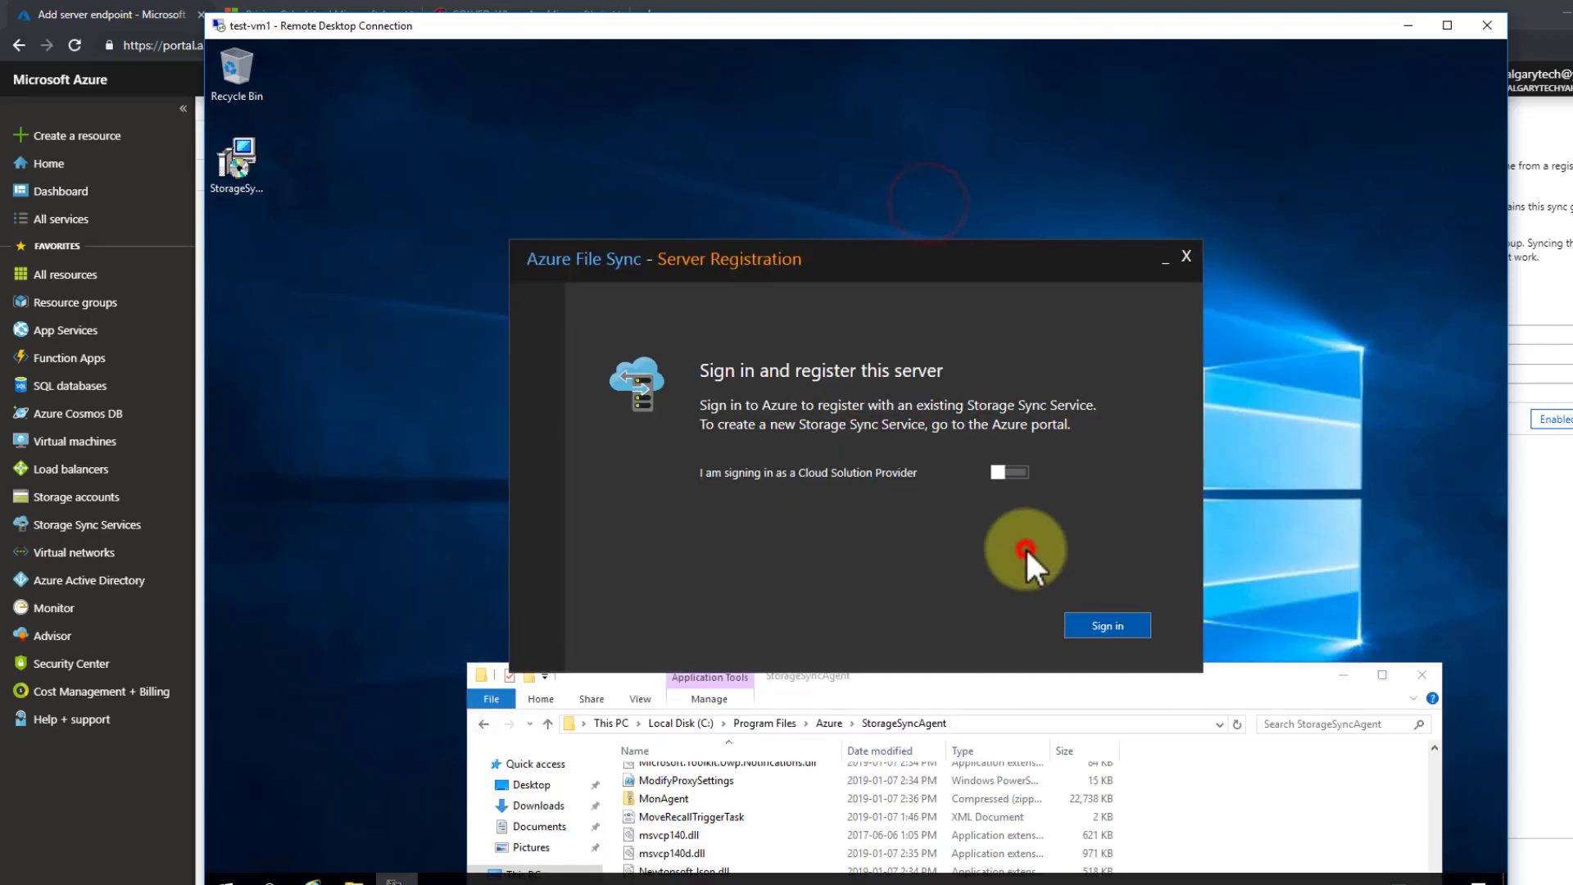
left_click(1185, 256)
left_click_drag(907, 682, 839, 169)
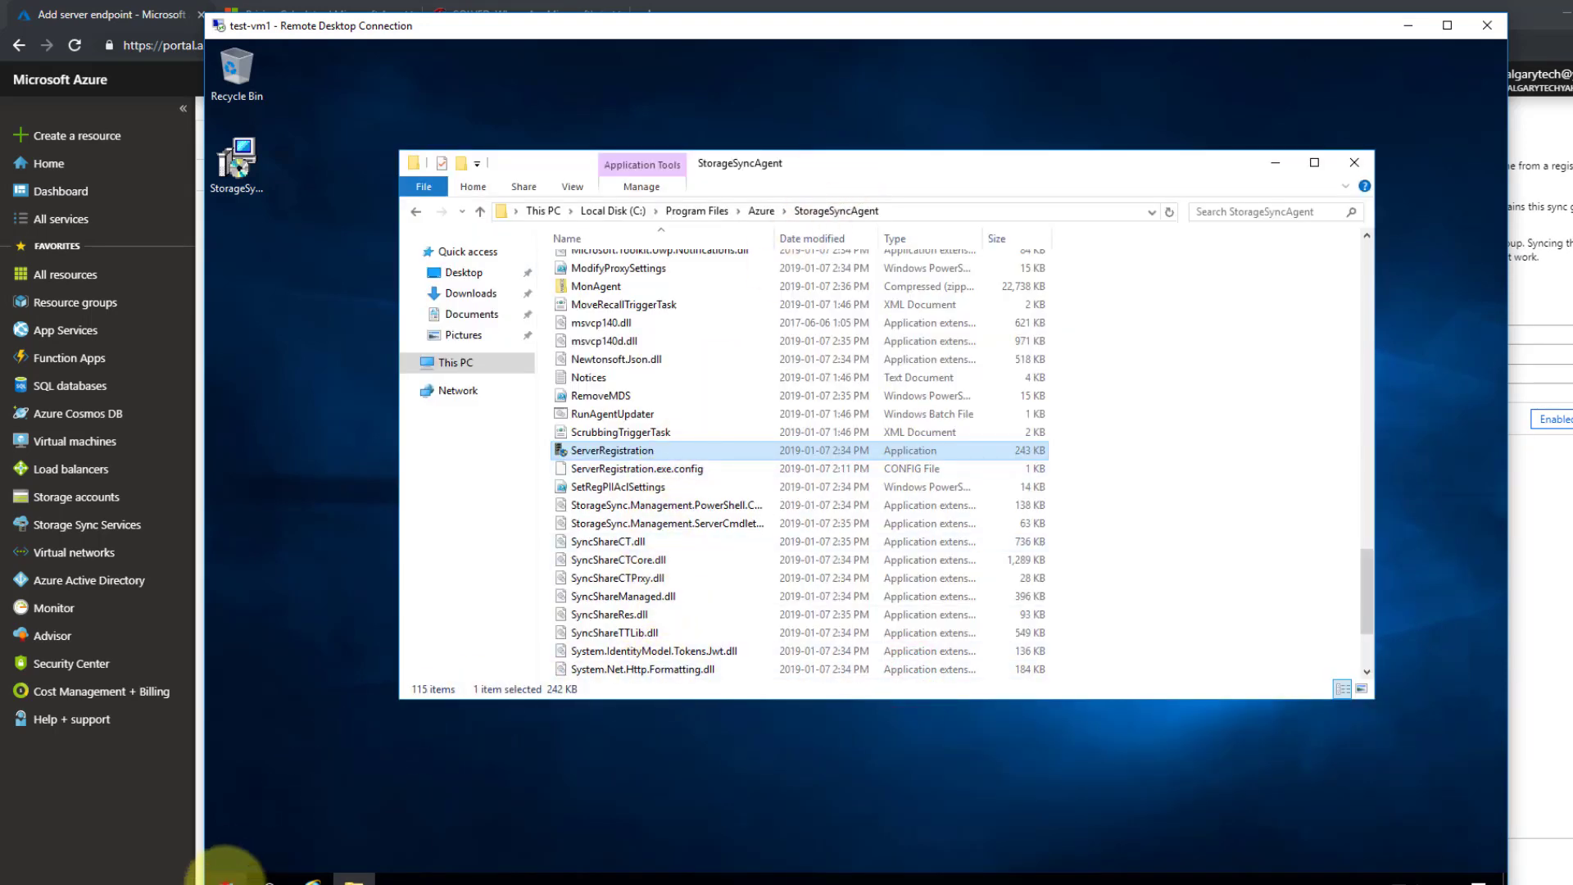
- Launch ServerRegistration as administrator and close the StorageSyncAgent folder window
left_click(220, 880)
left_click(451, 543)
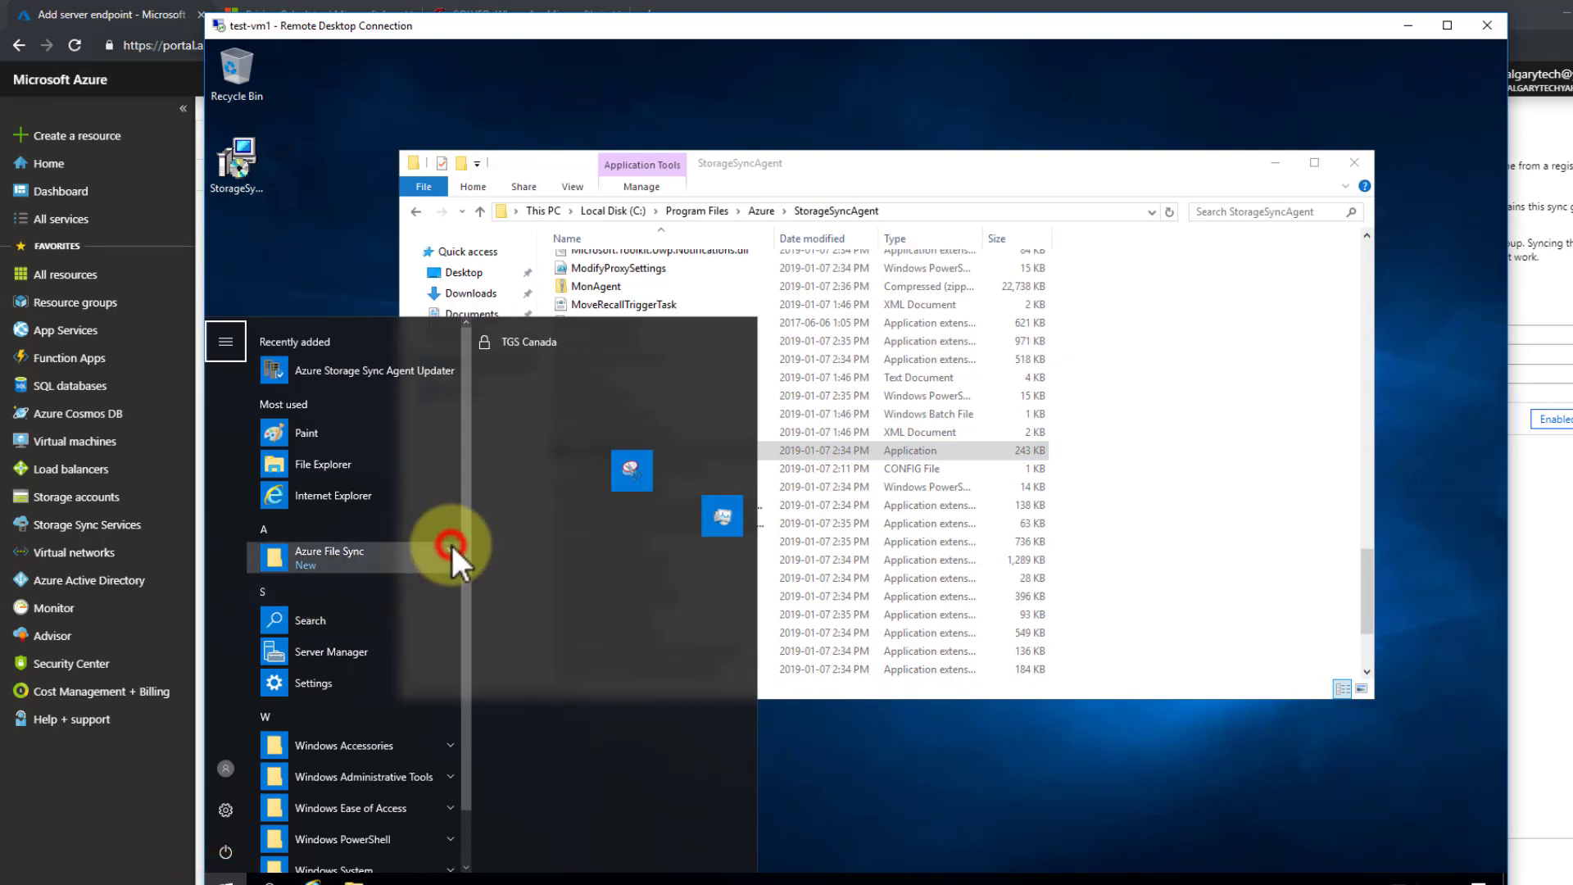
left_click(1231, 470)
double_click(629, 452)
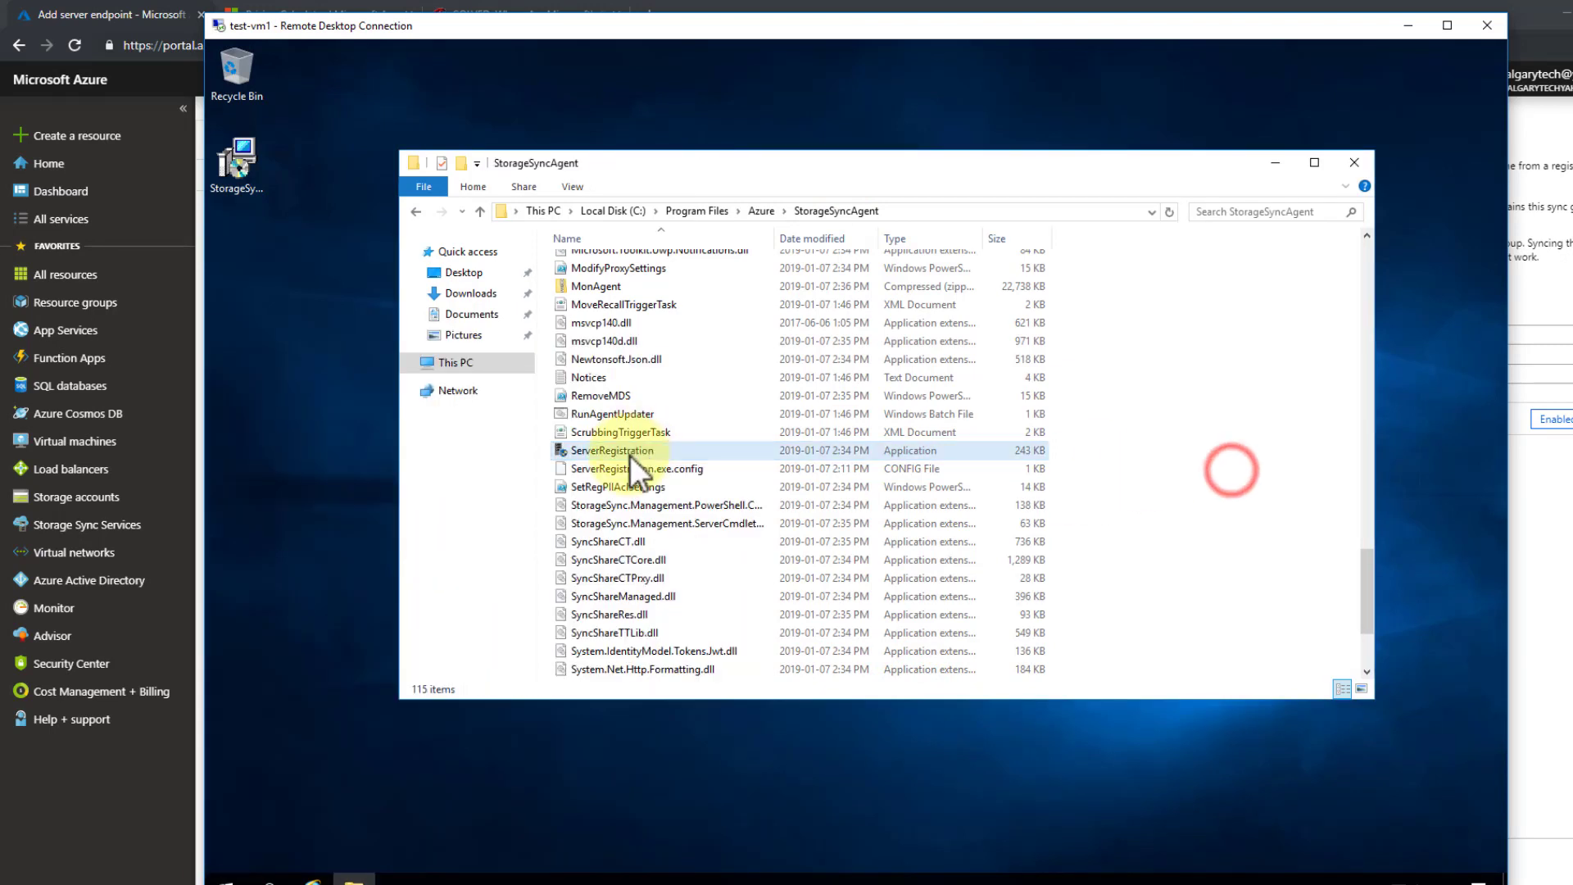
left_click(819, 583)
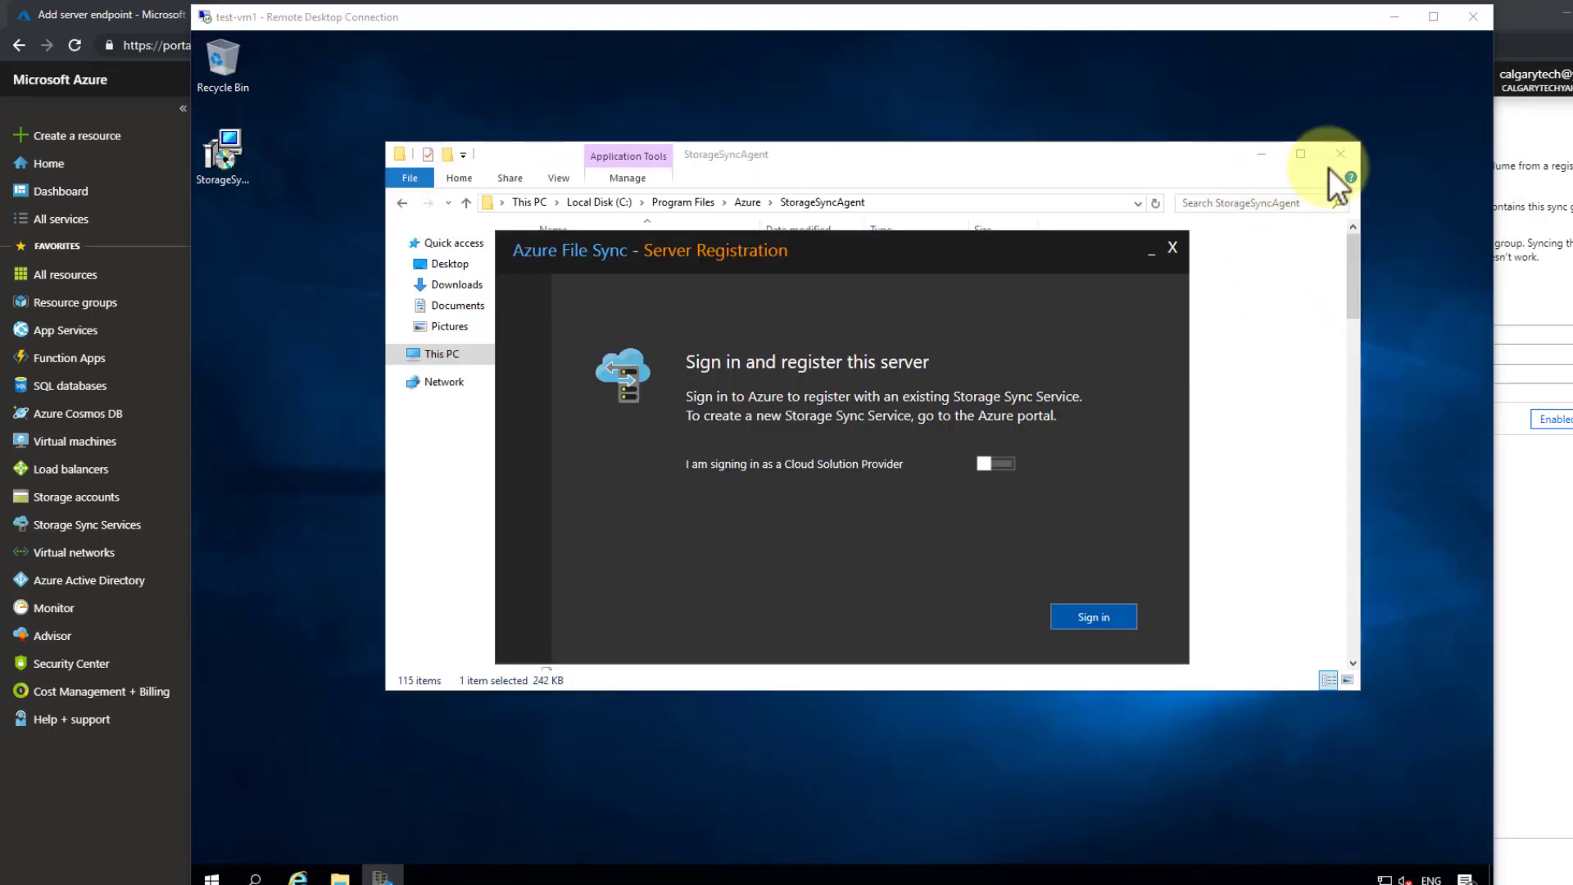
left_click(1340, 154)
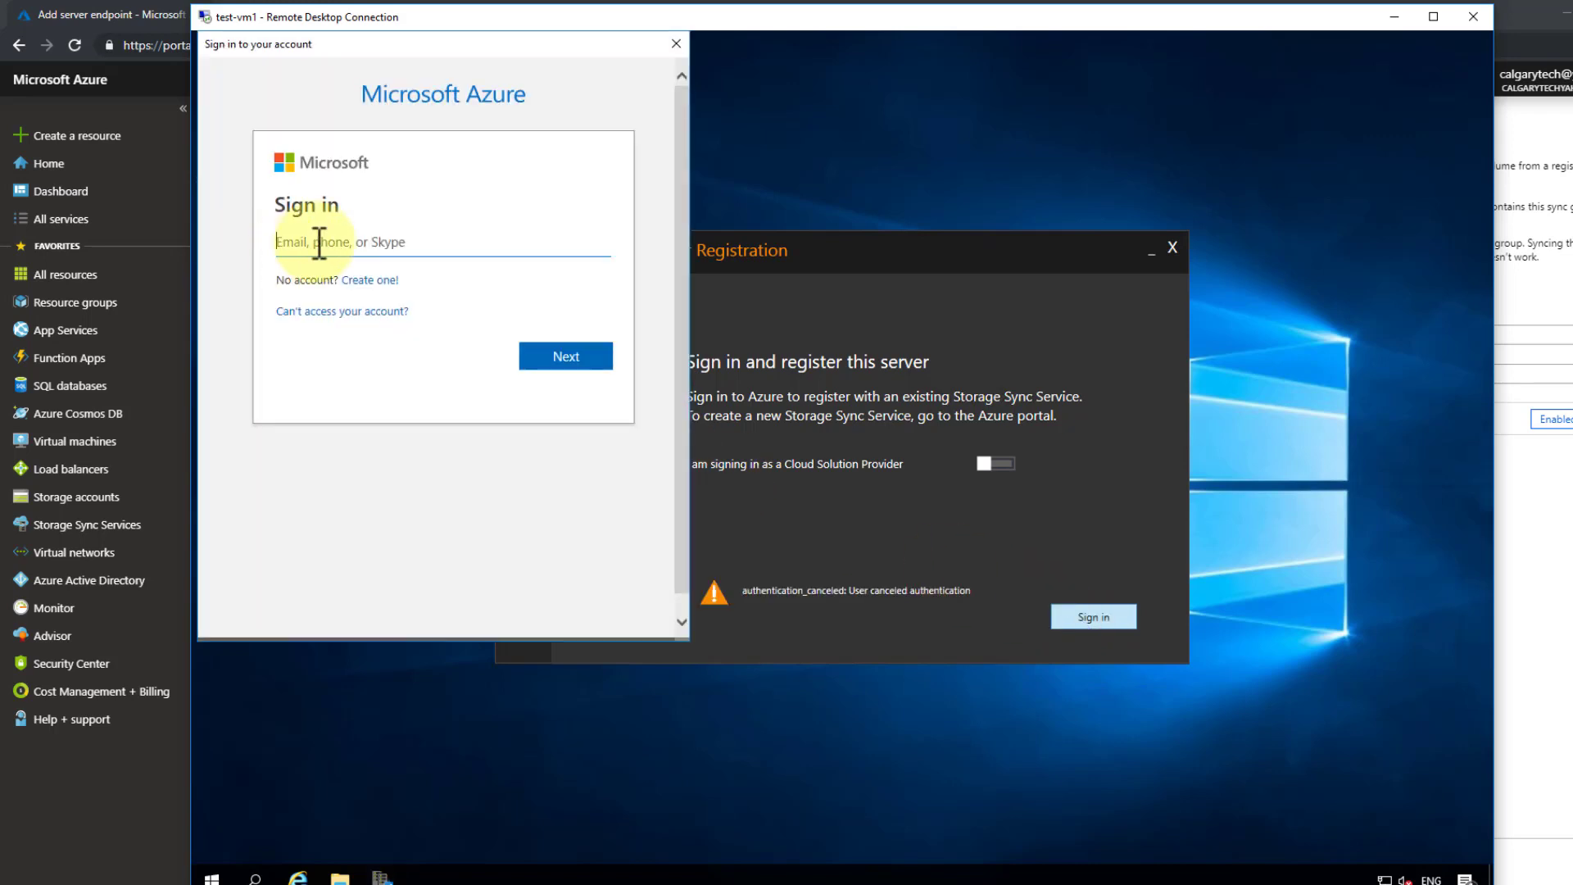
- Sign in to Azure in the registration tool with the account e-mail and password
left_click(312, 240)
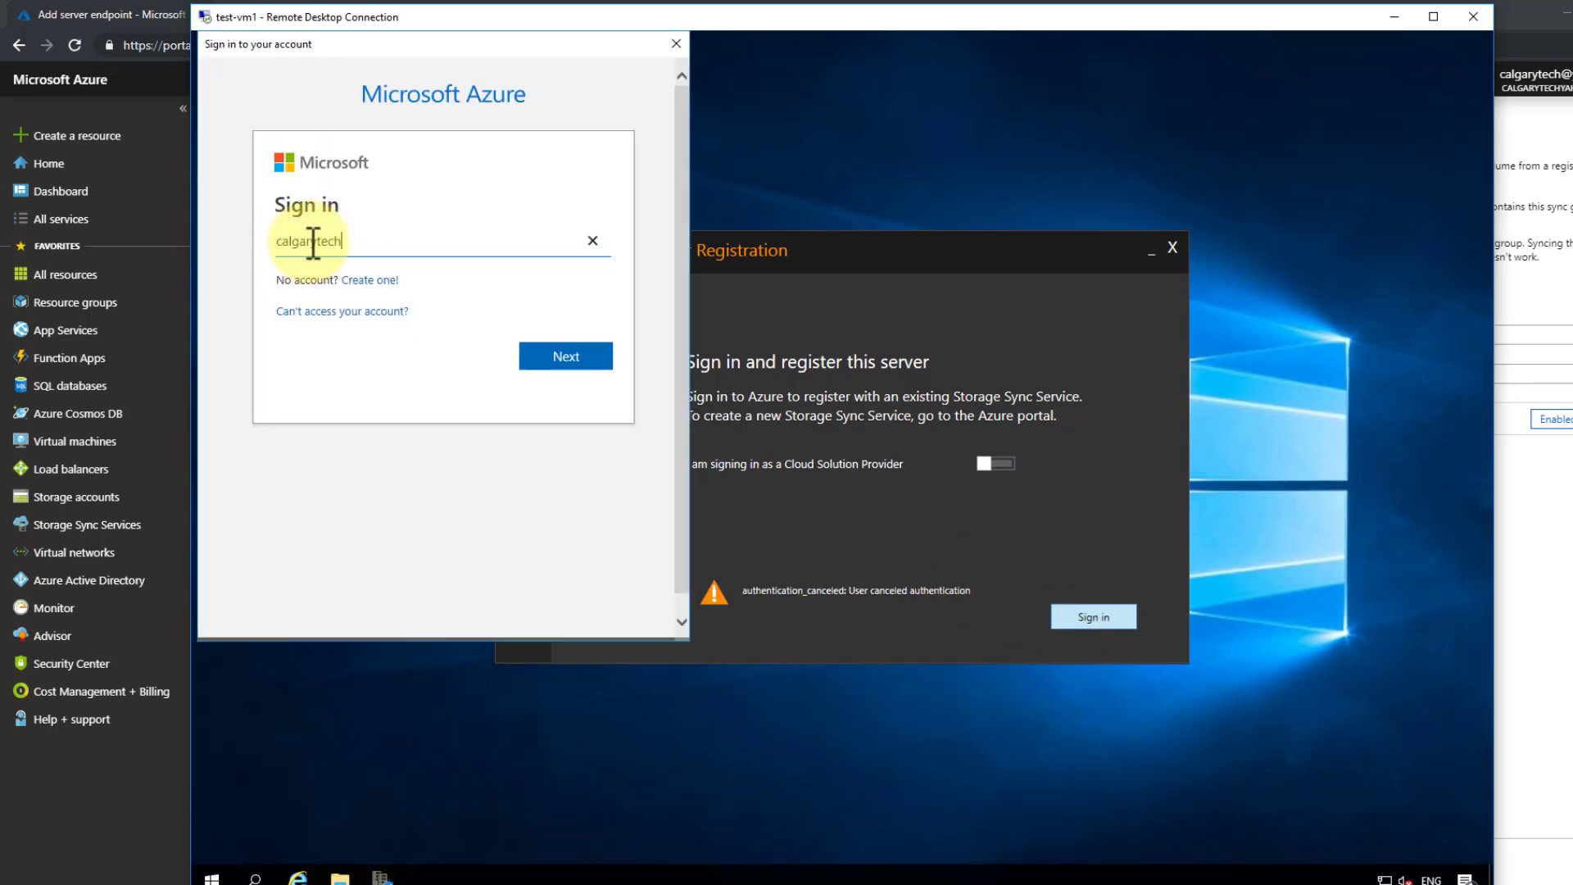
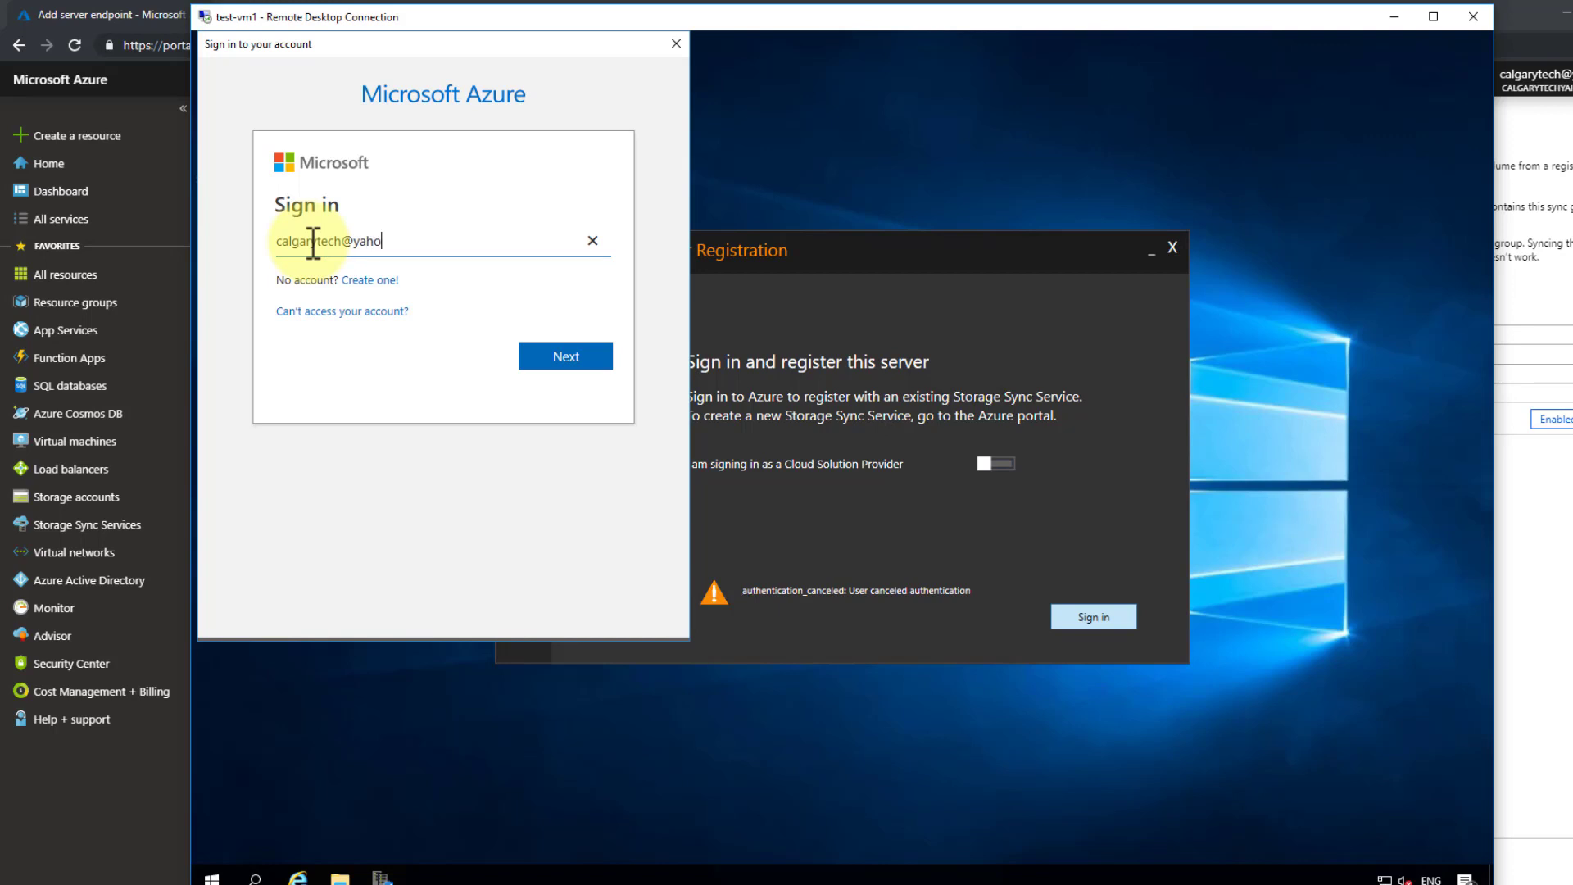
key("Return")
type("********")
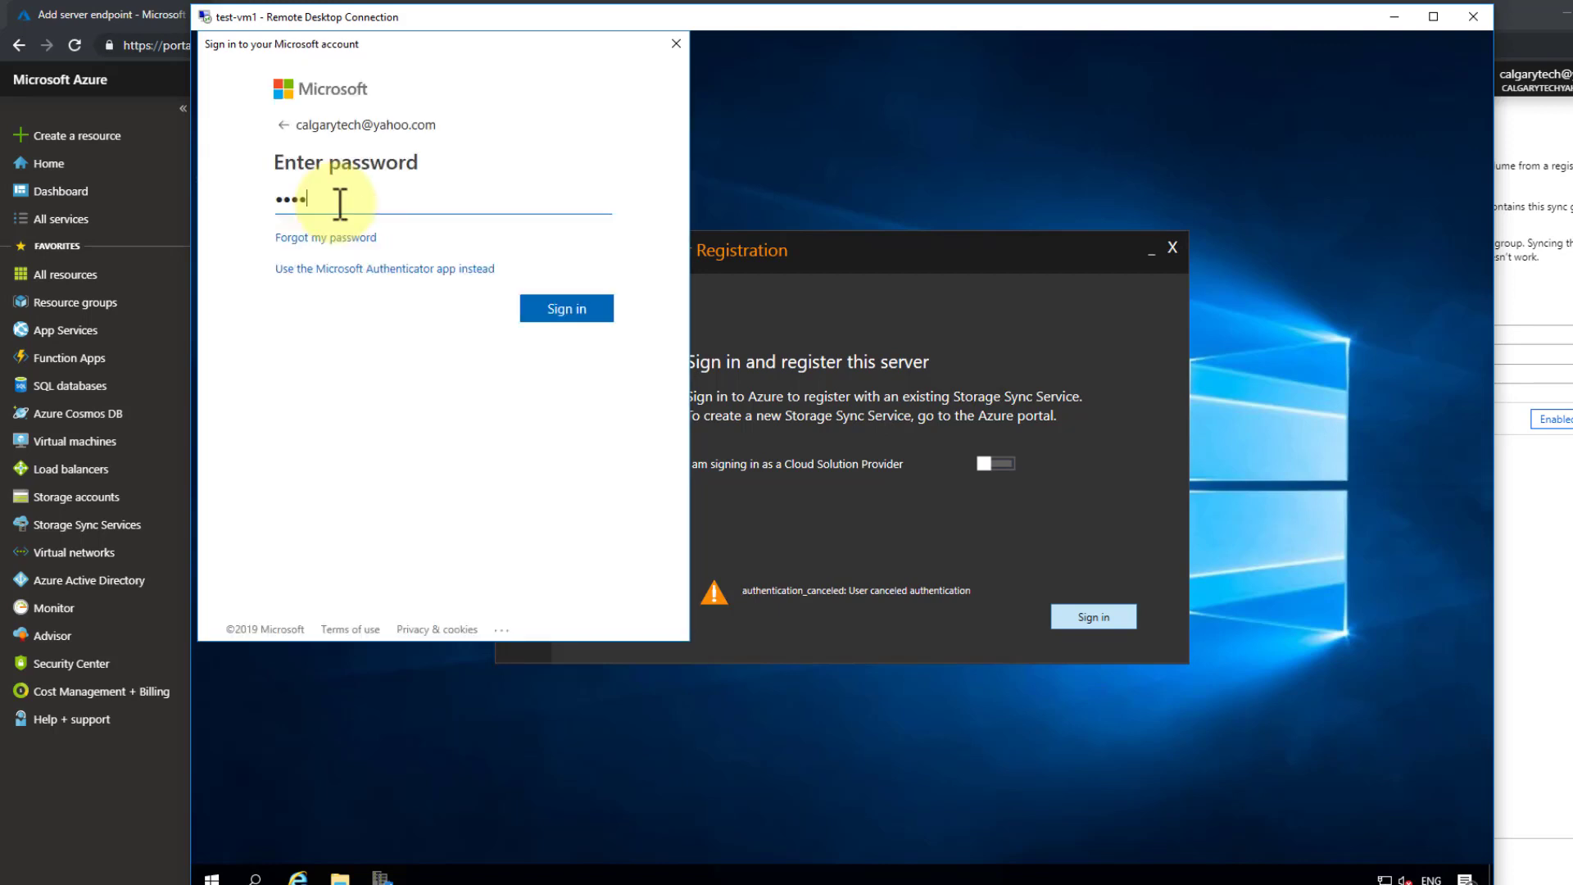
type("******")
key("Return")
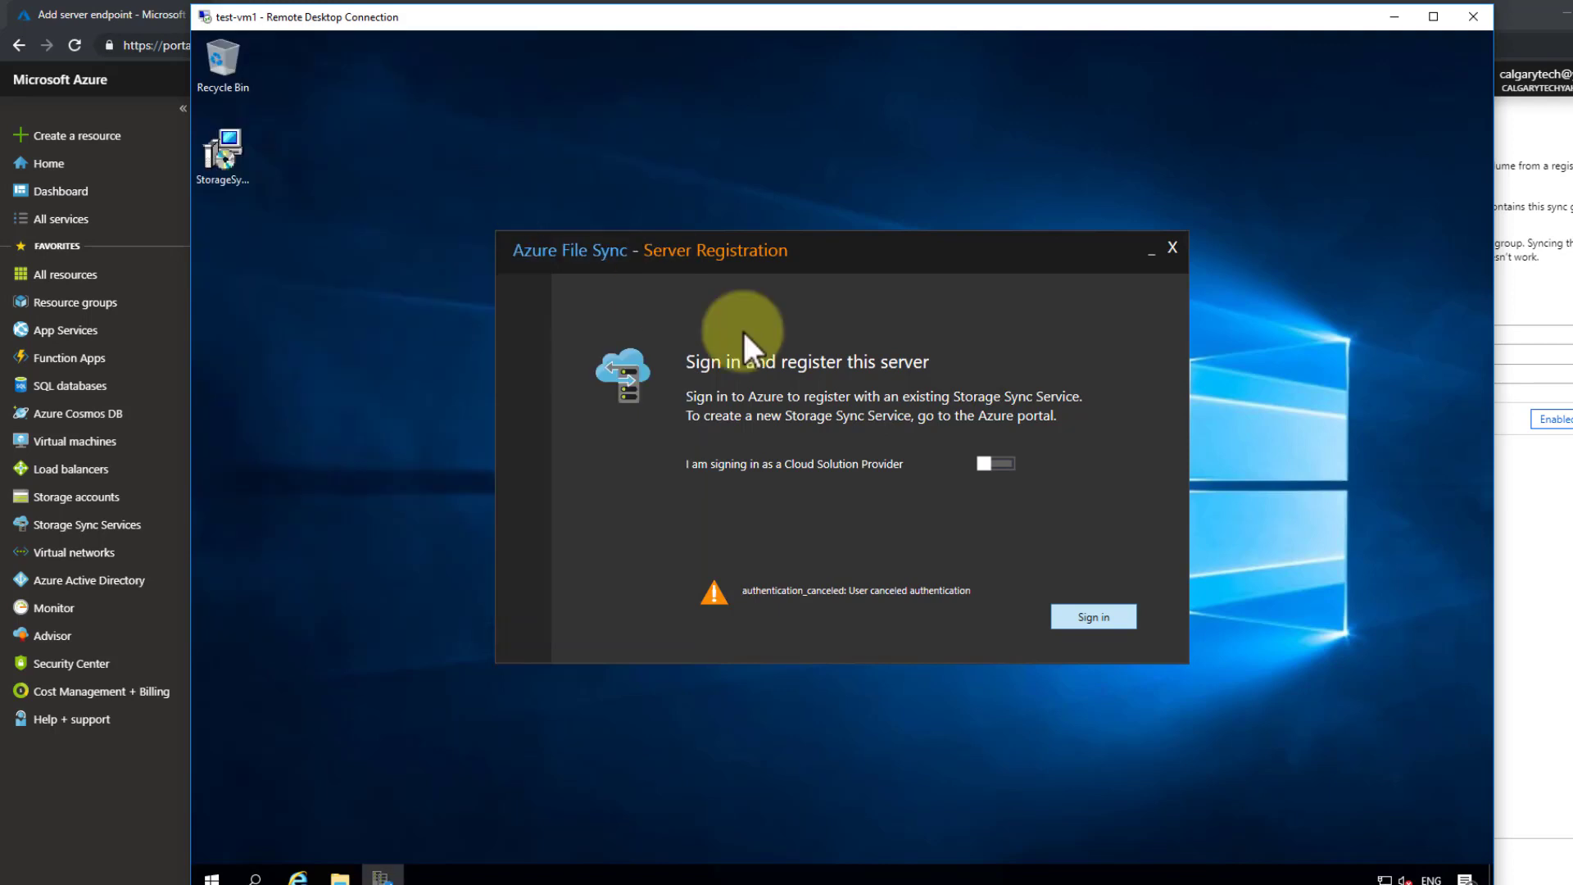
left_click(1088, 614)
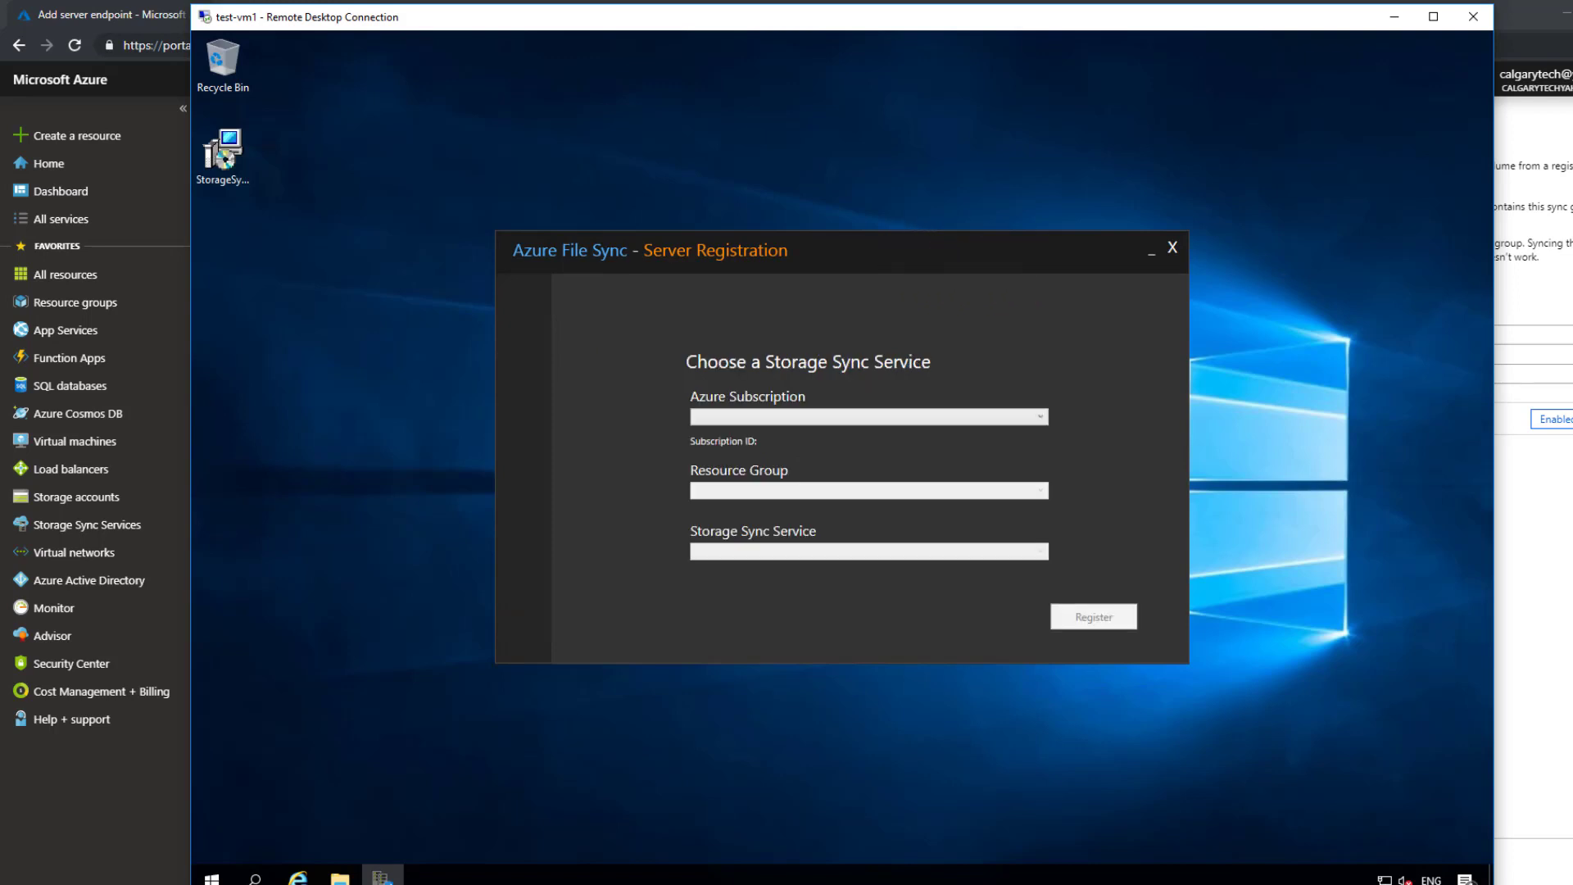
- Choose Microsoft Partner Network, CAL-UR-TEST1 and cal-share-sync, then register the server
left_click(1038, 414)
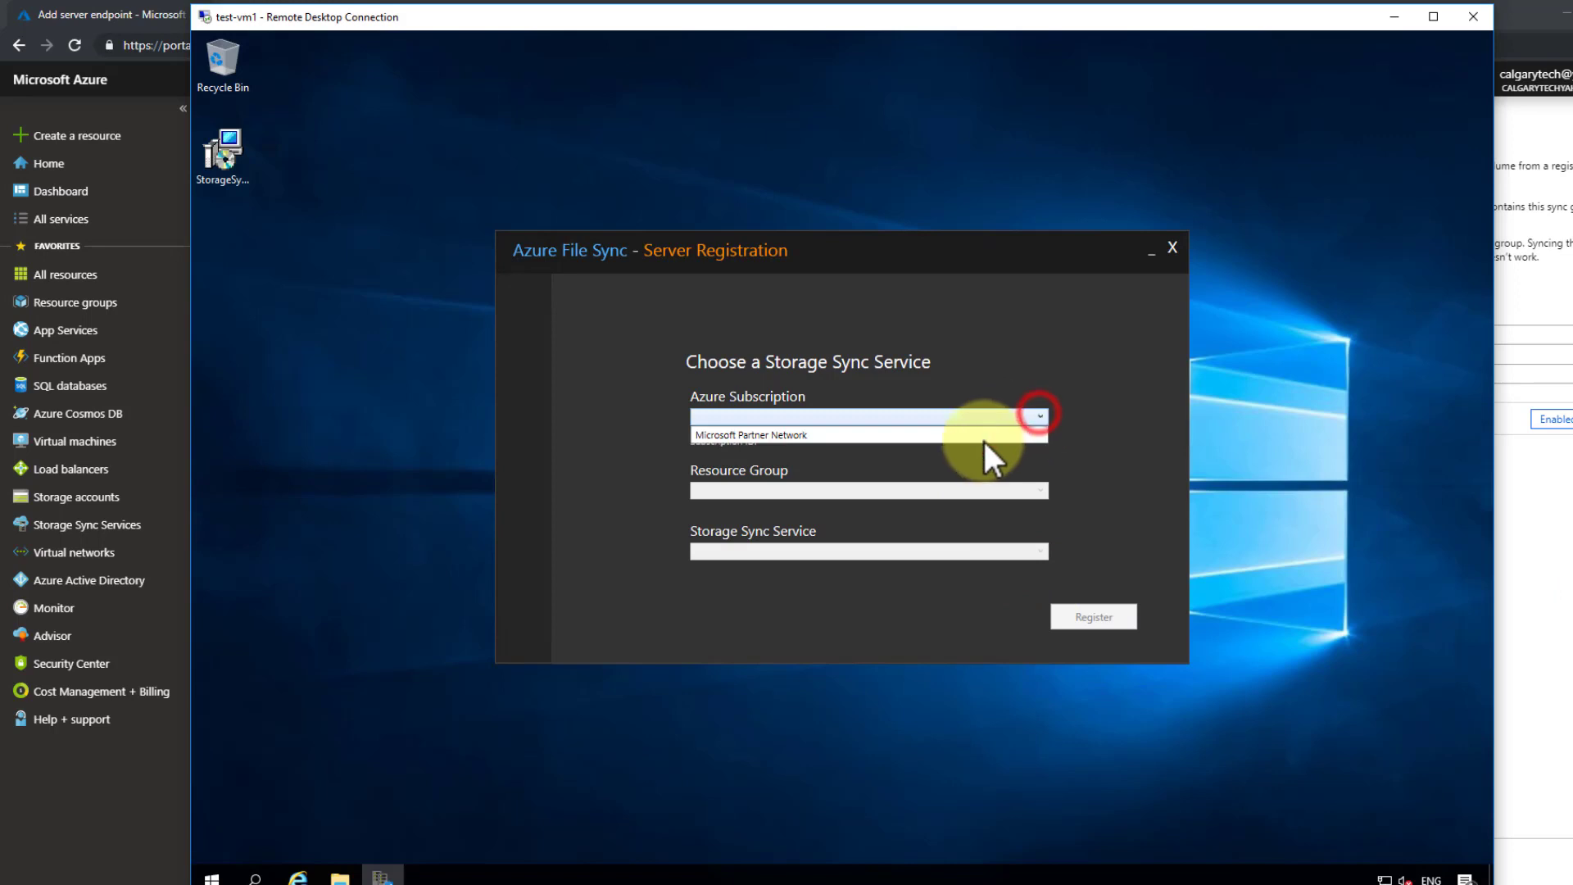
left_click(967, 440)
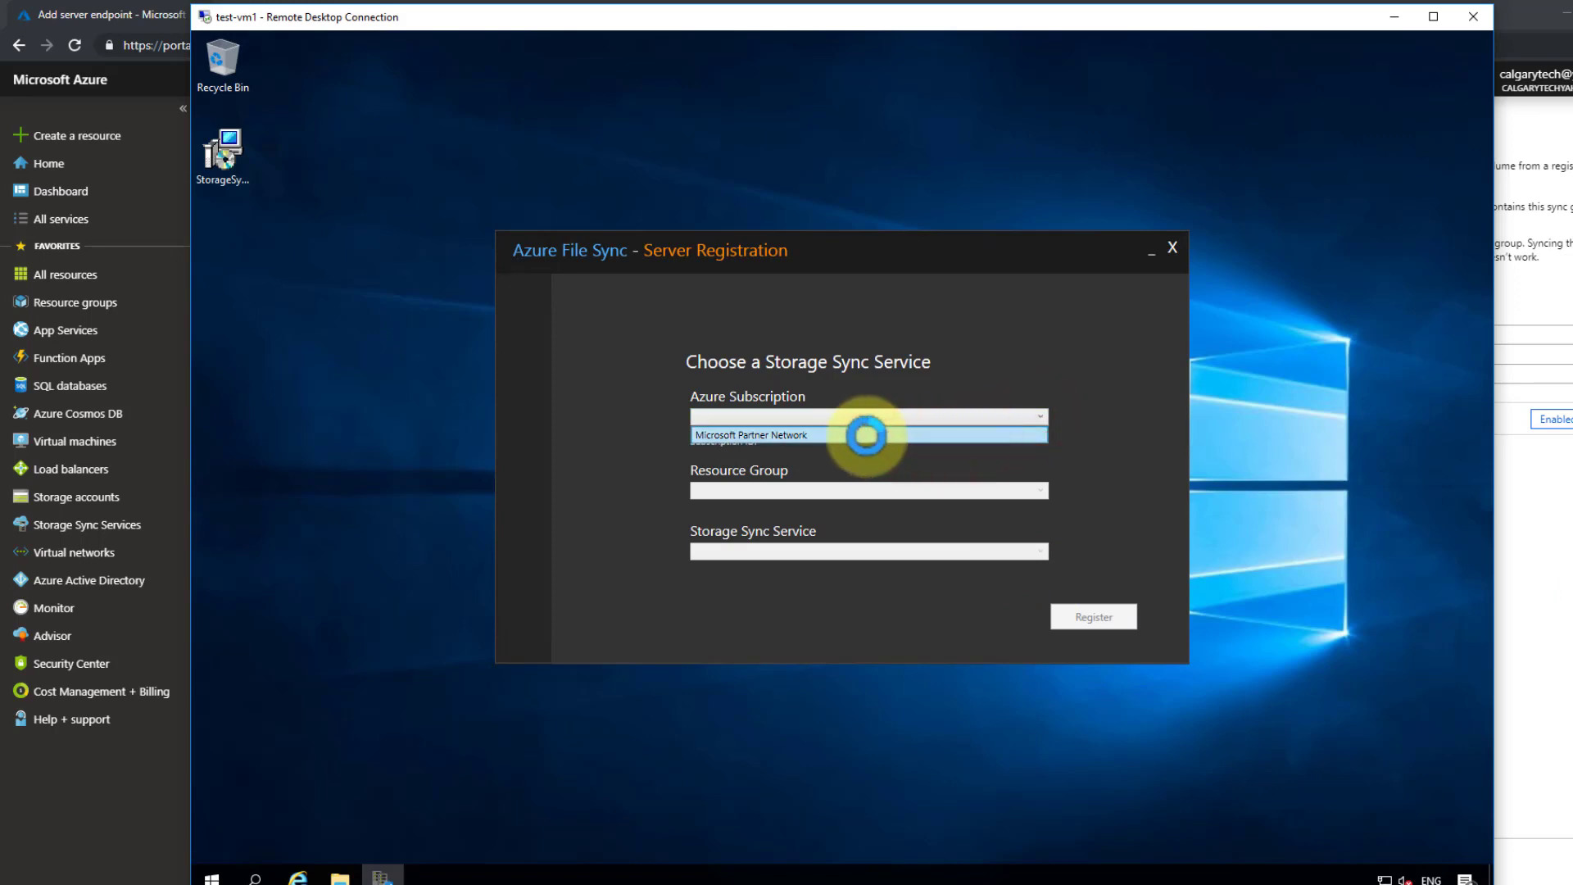
left_click(1036, 487)
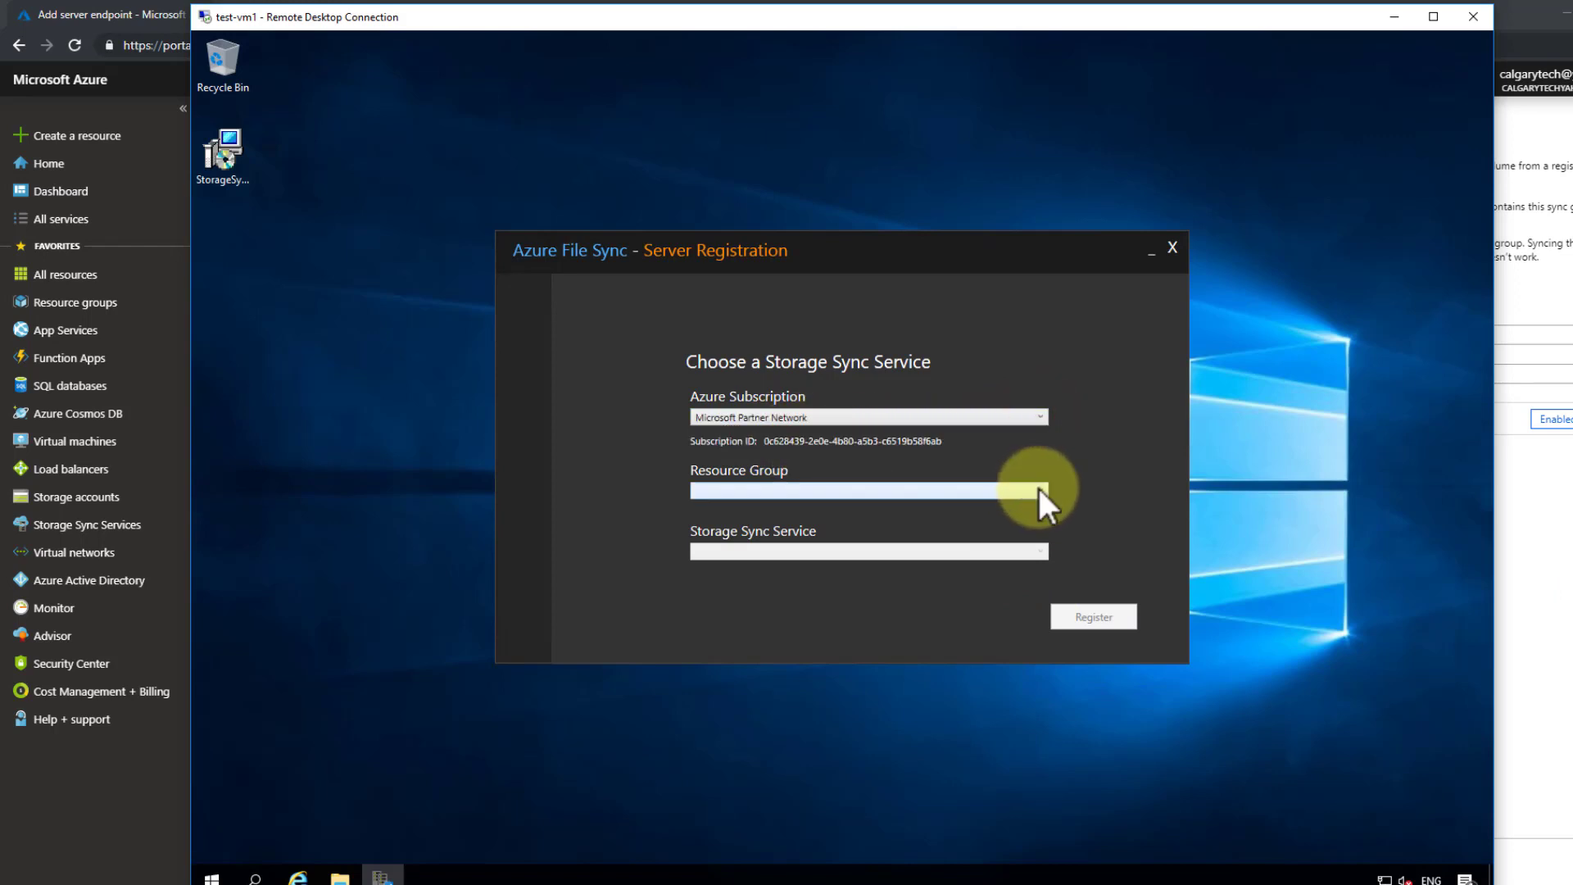
left_click(1038, 487)
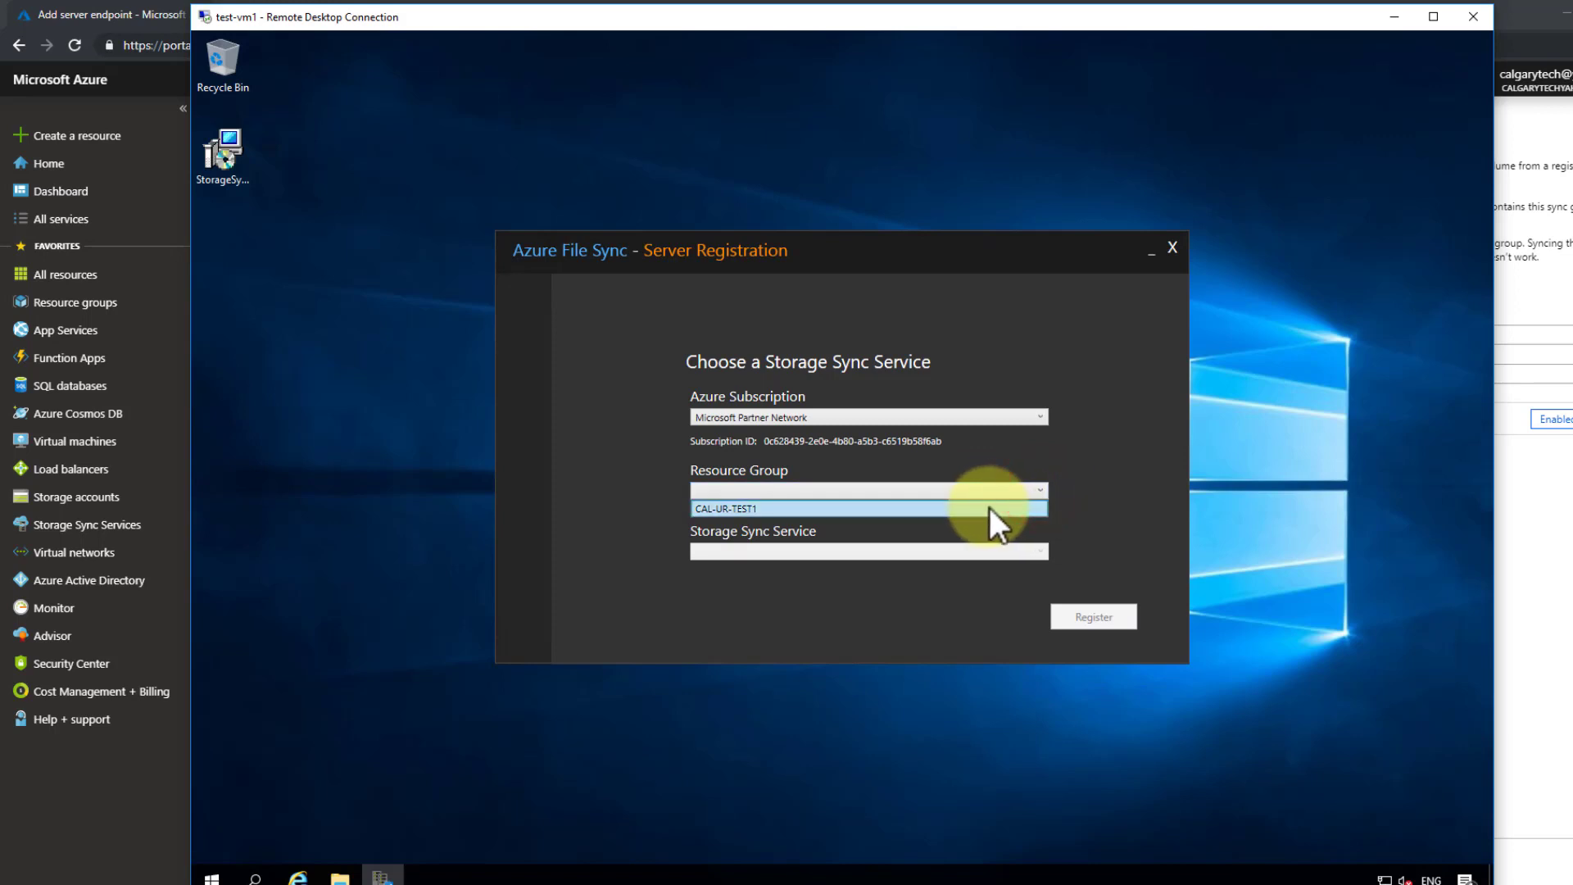
left_click(989, 508)
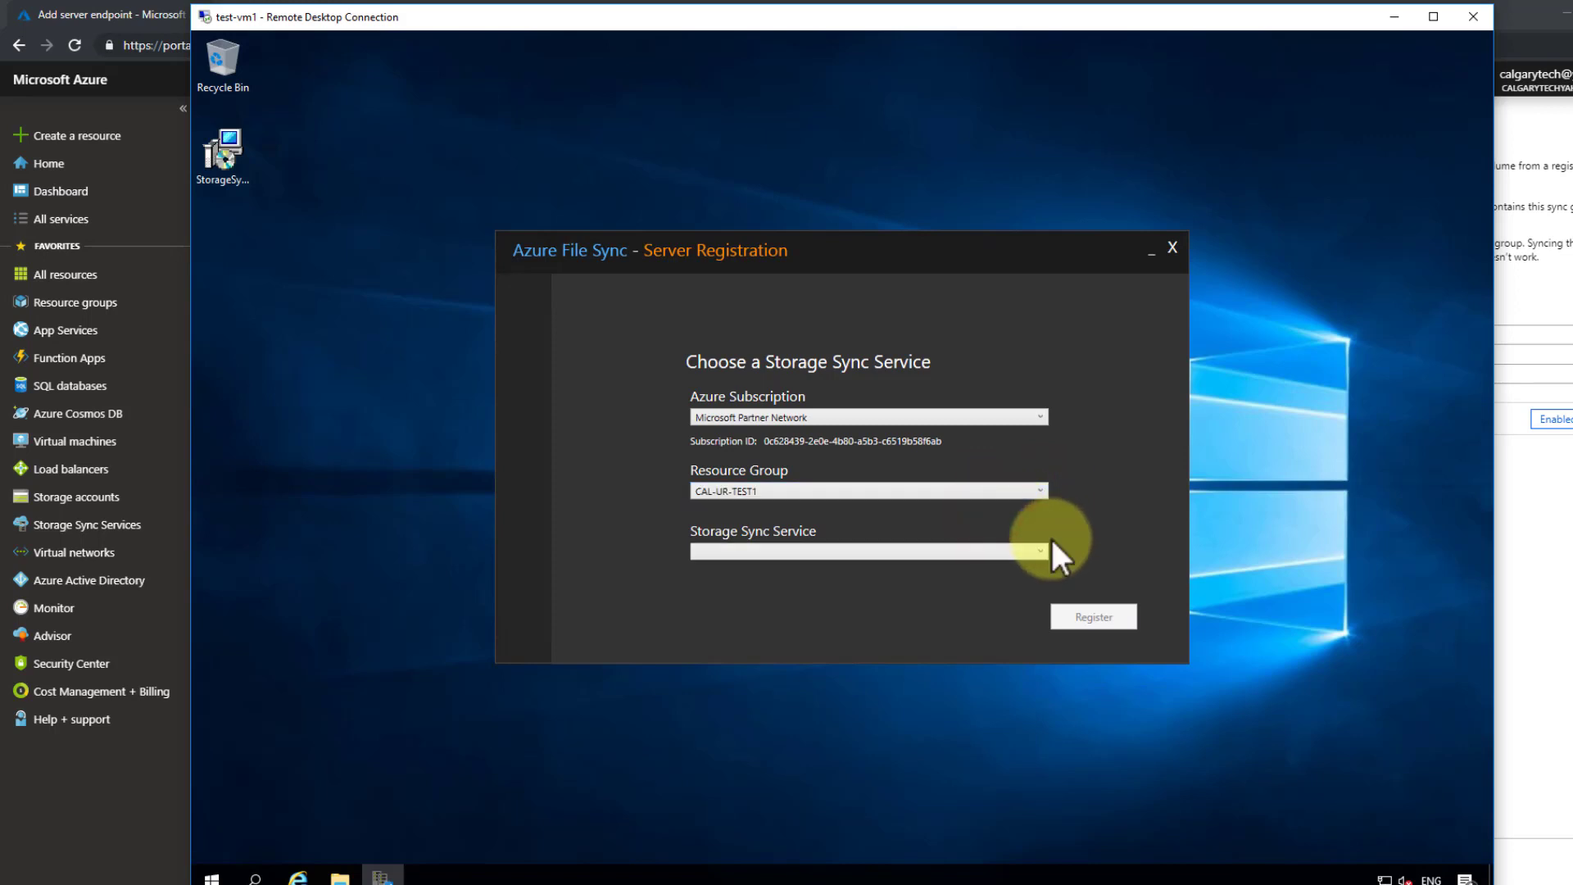
left_click(1025, 557)
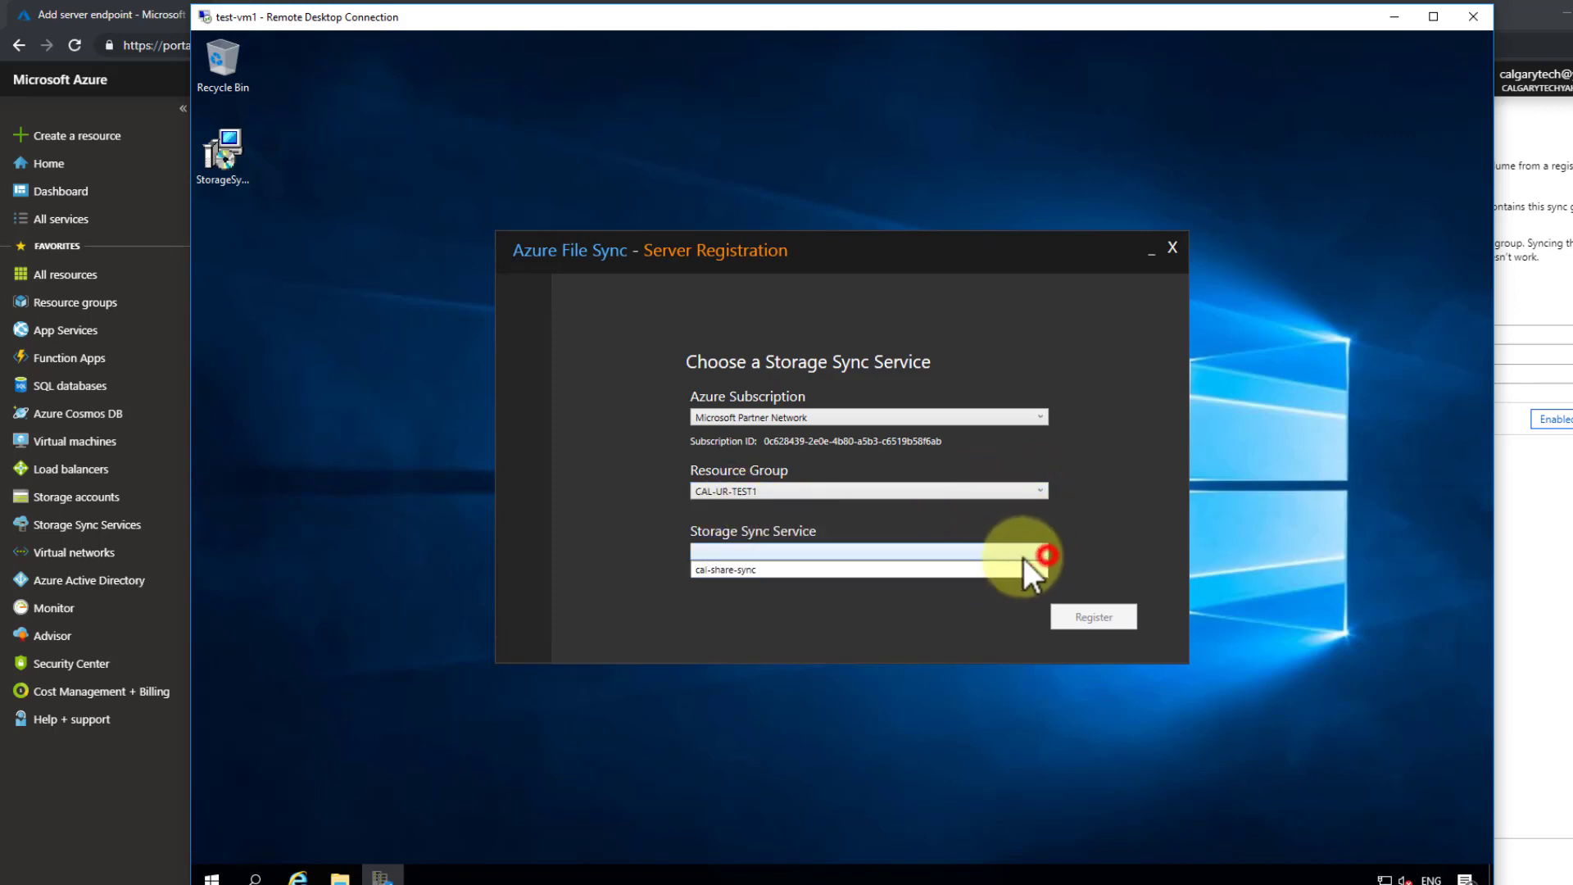
left_click(942, 573)
left_click(1091, 614)
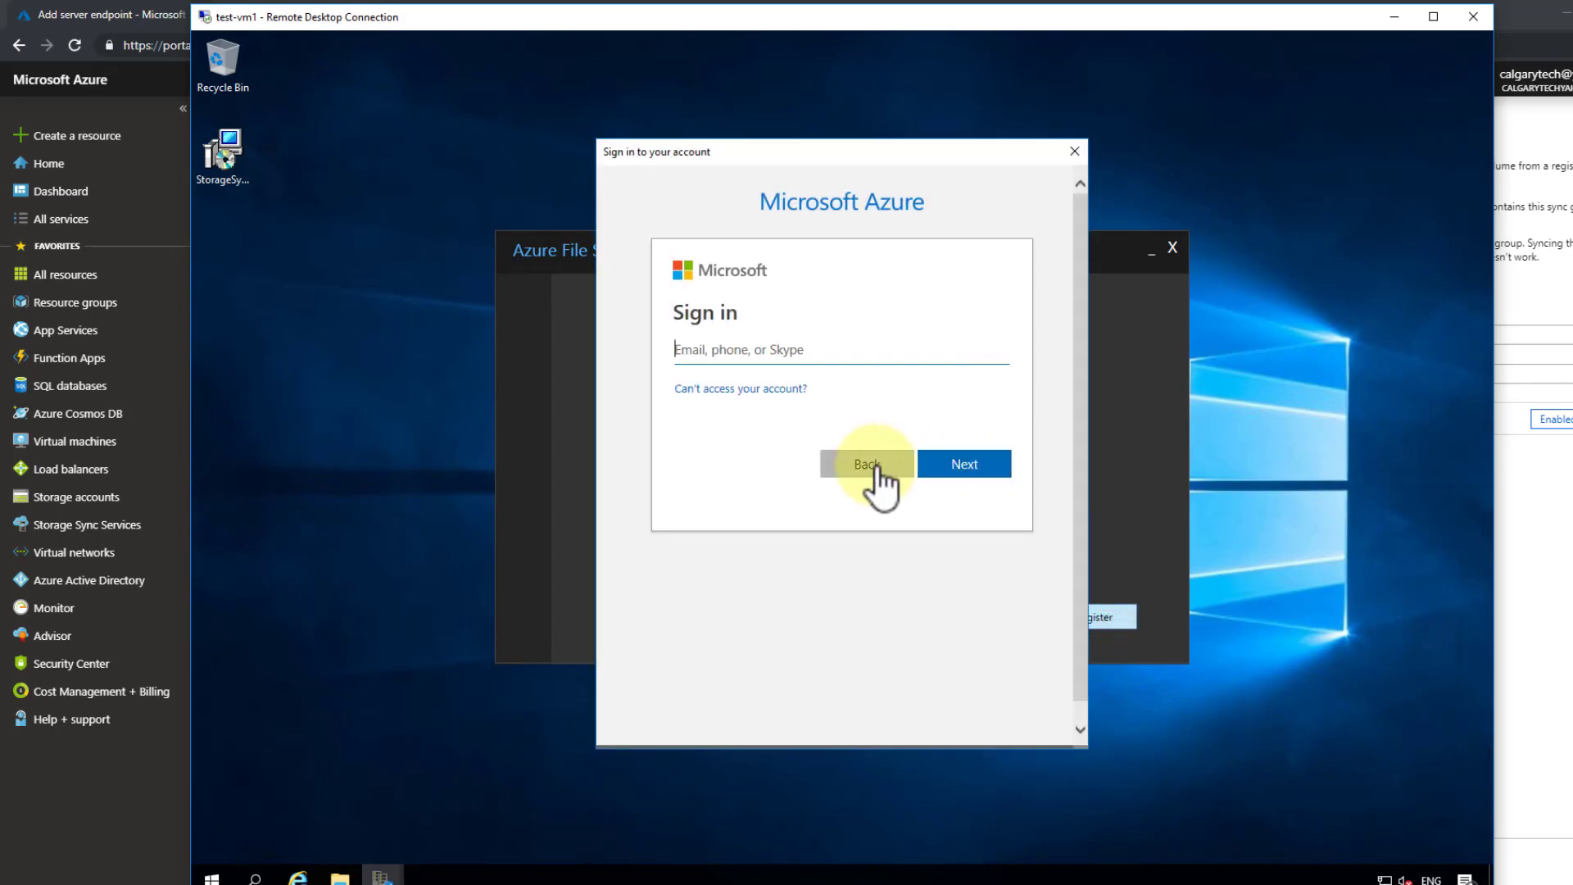
- Re-verify the account by entering its e-mail and password to finish registration
left_click(750, 352)
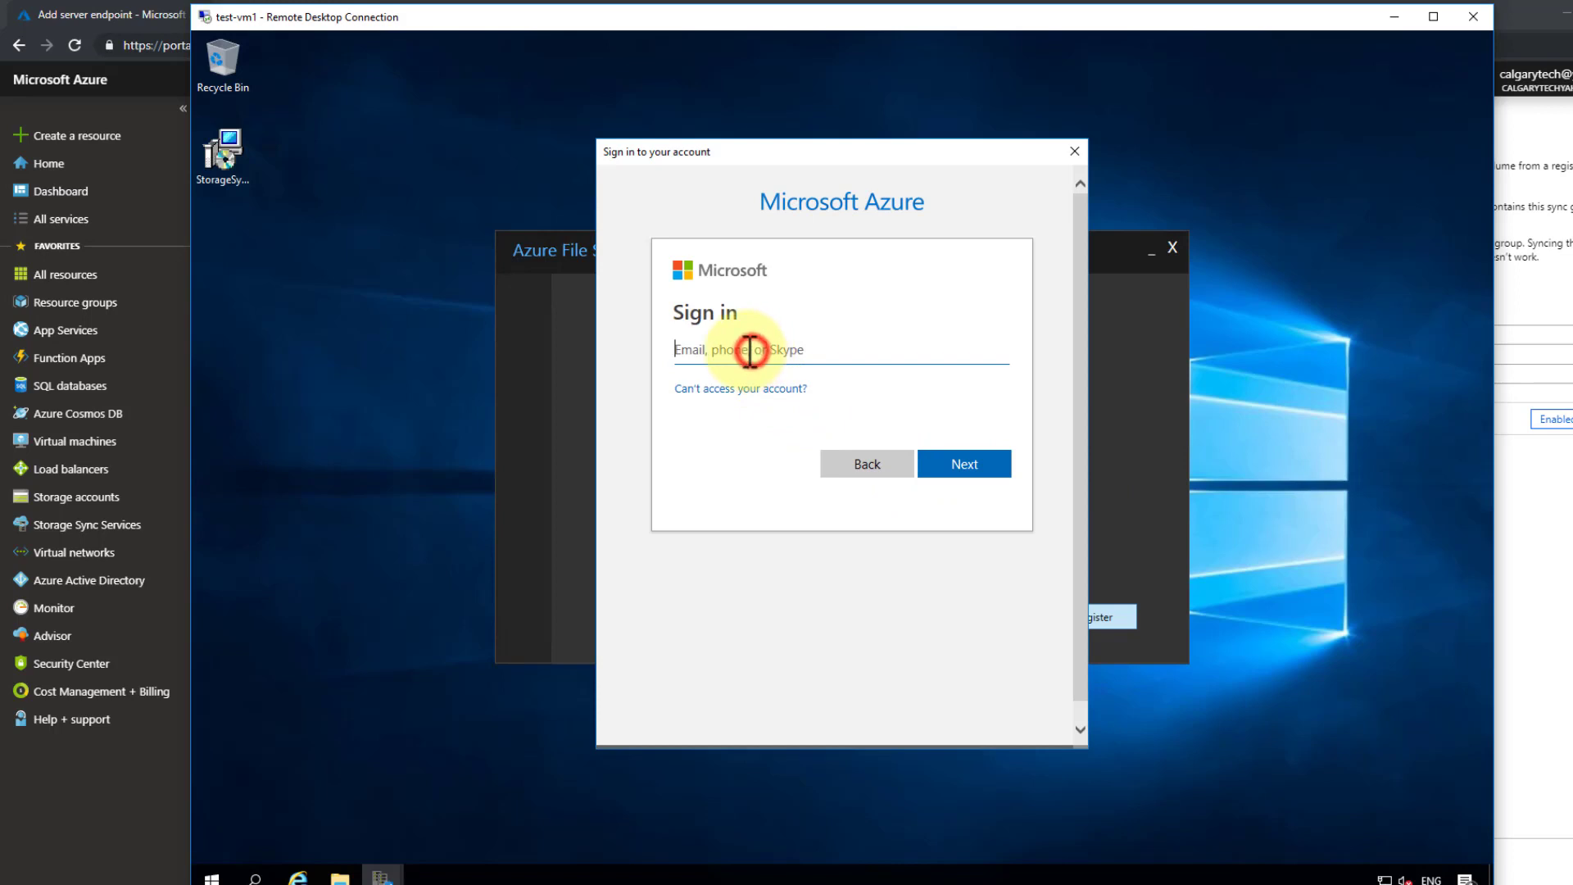
key("ctrl+v")
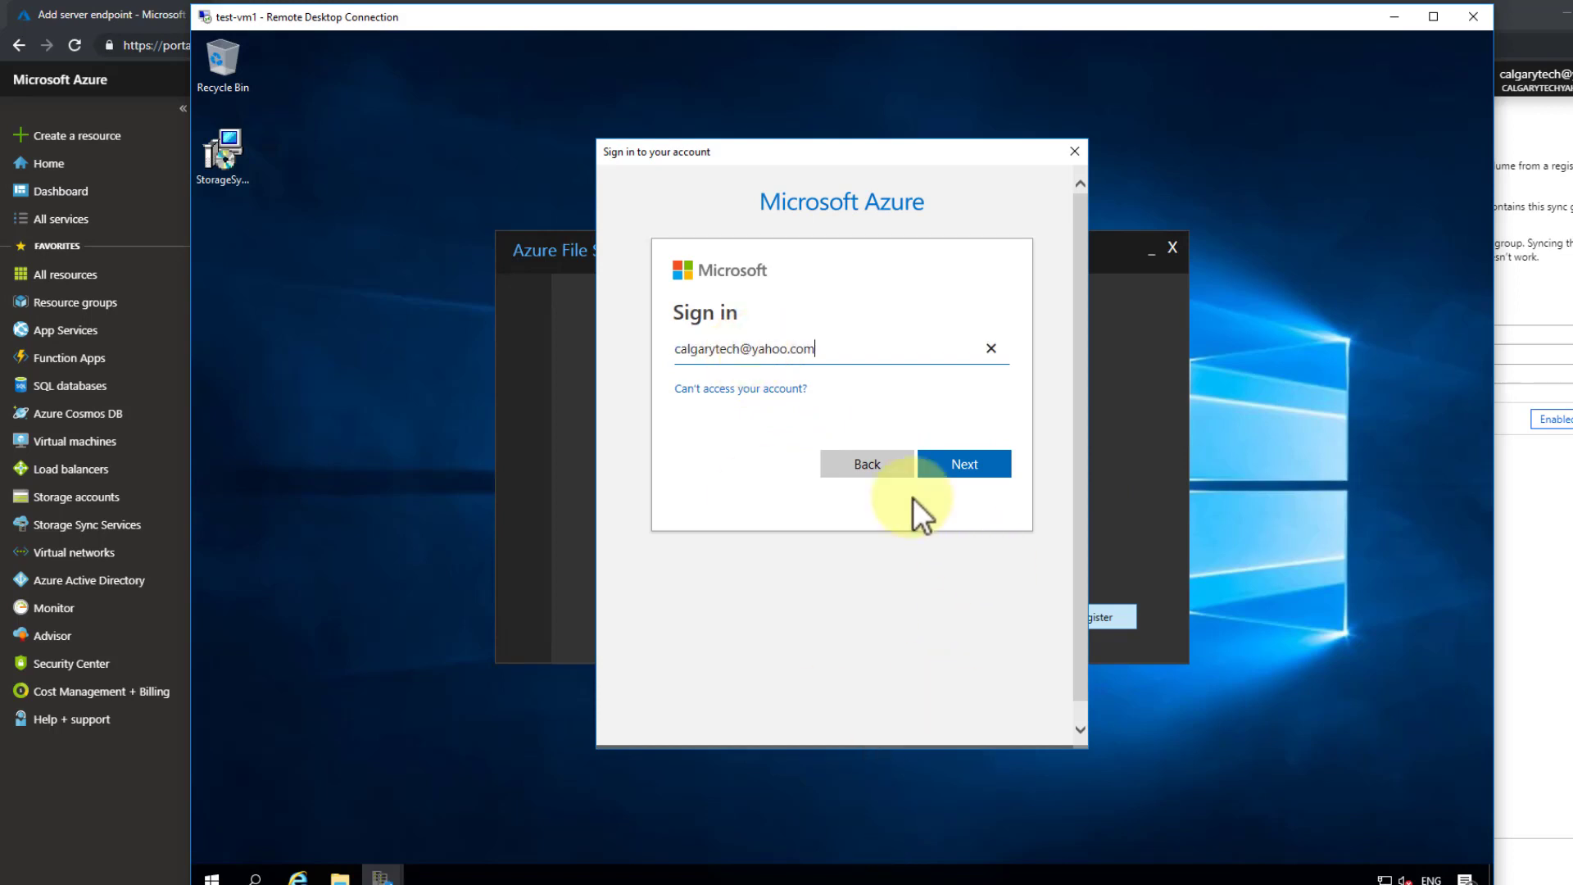
left_click(957, 471)
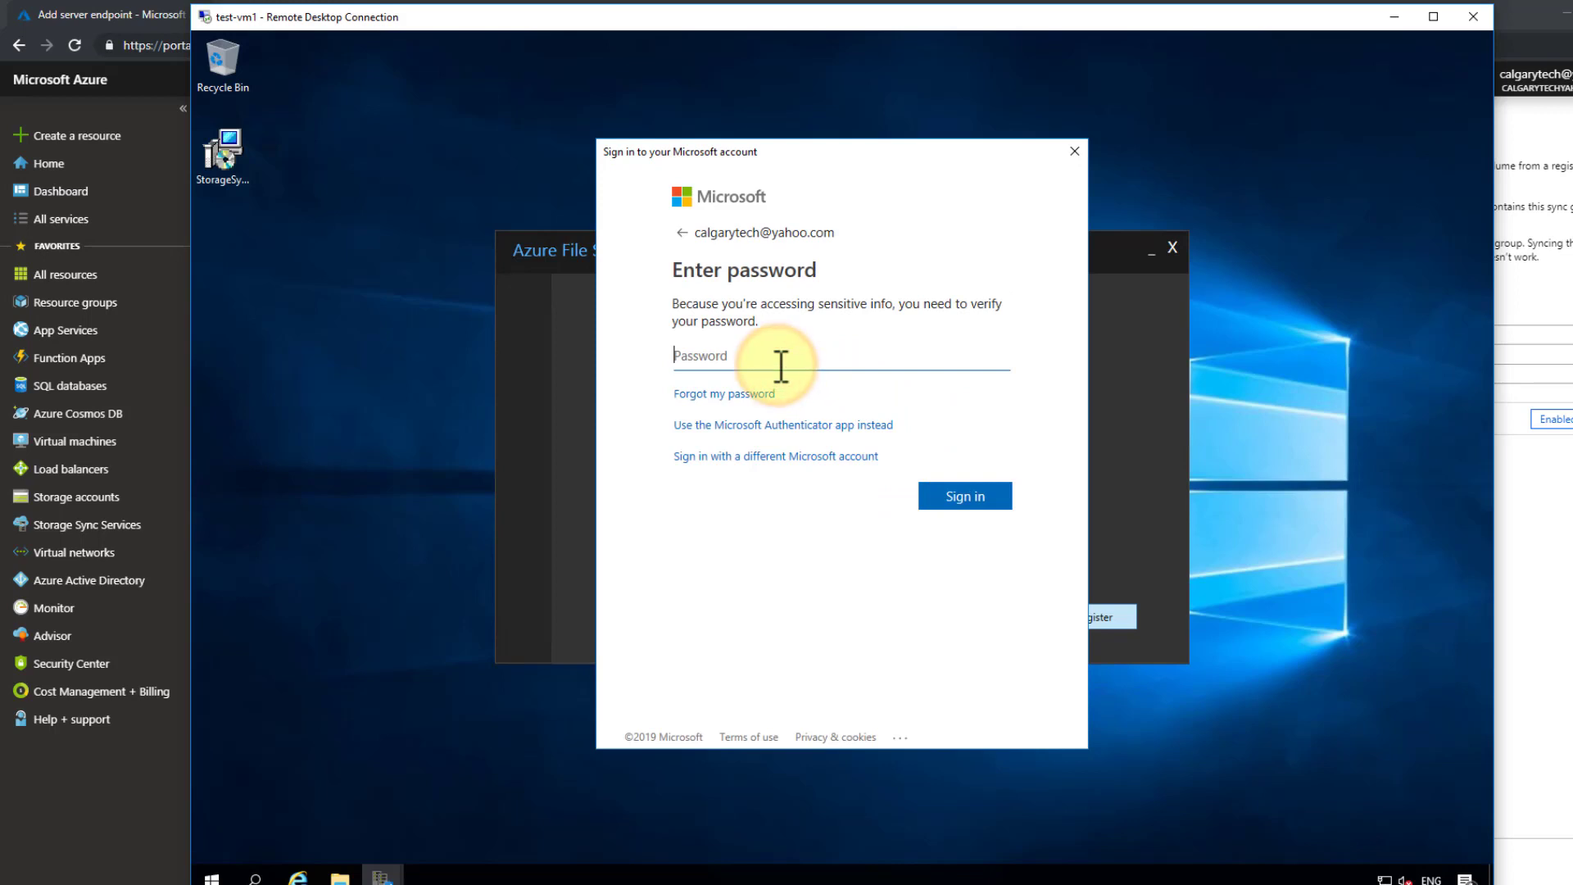
type("••••••••••")
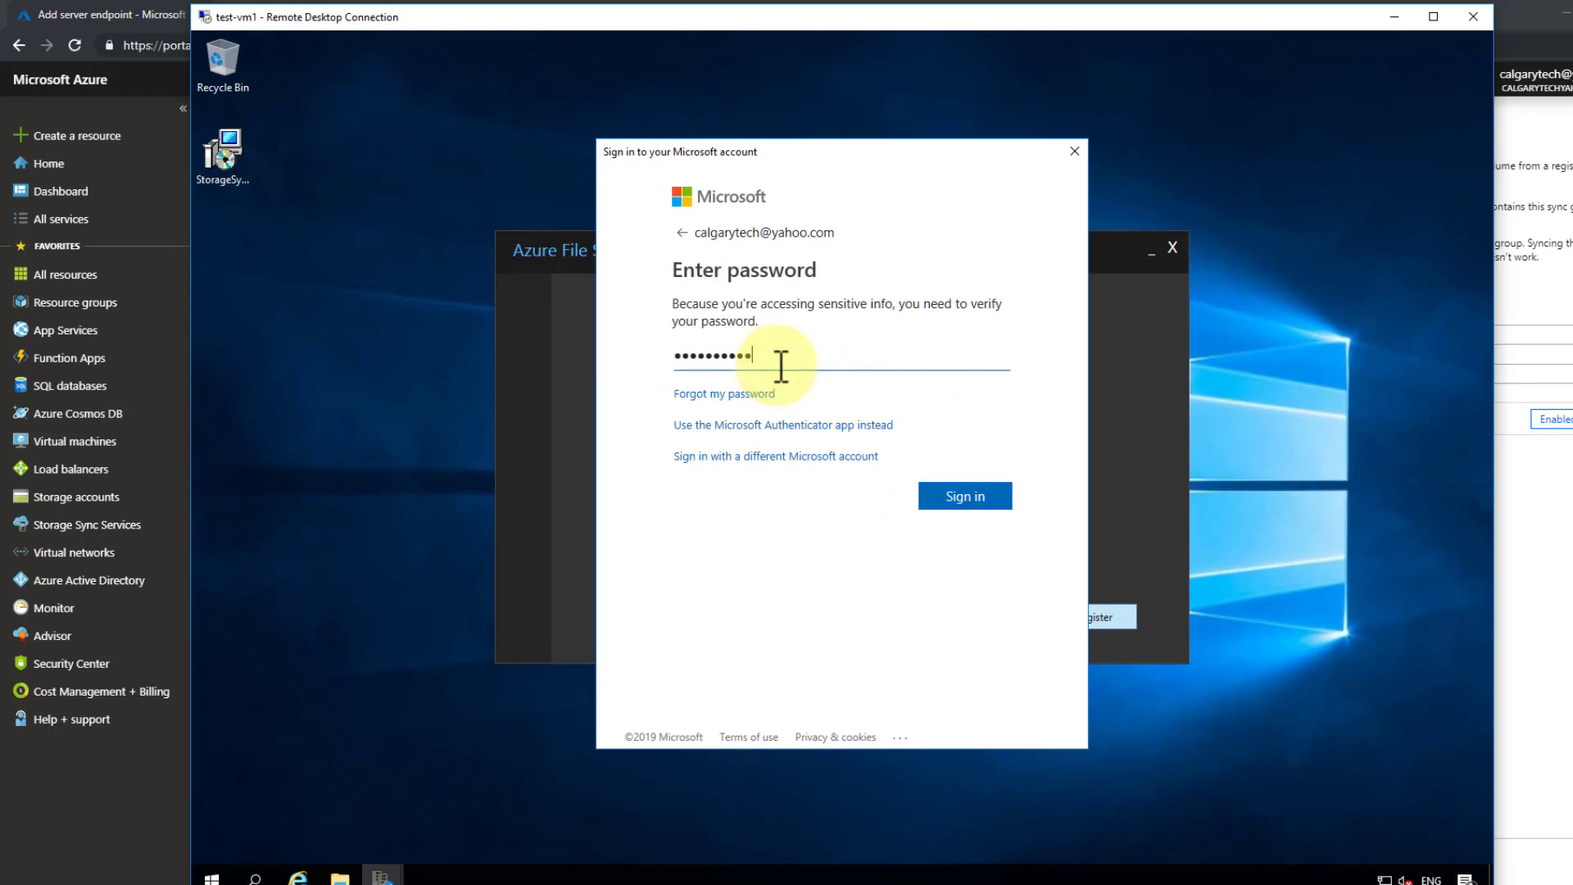
type("••")
left_click(950, 488)
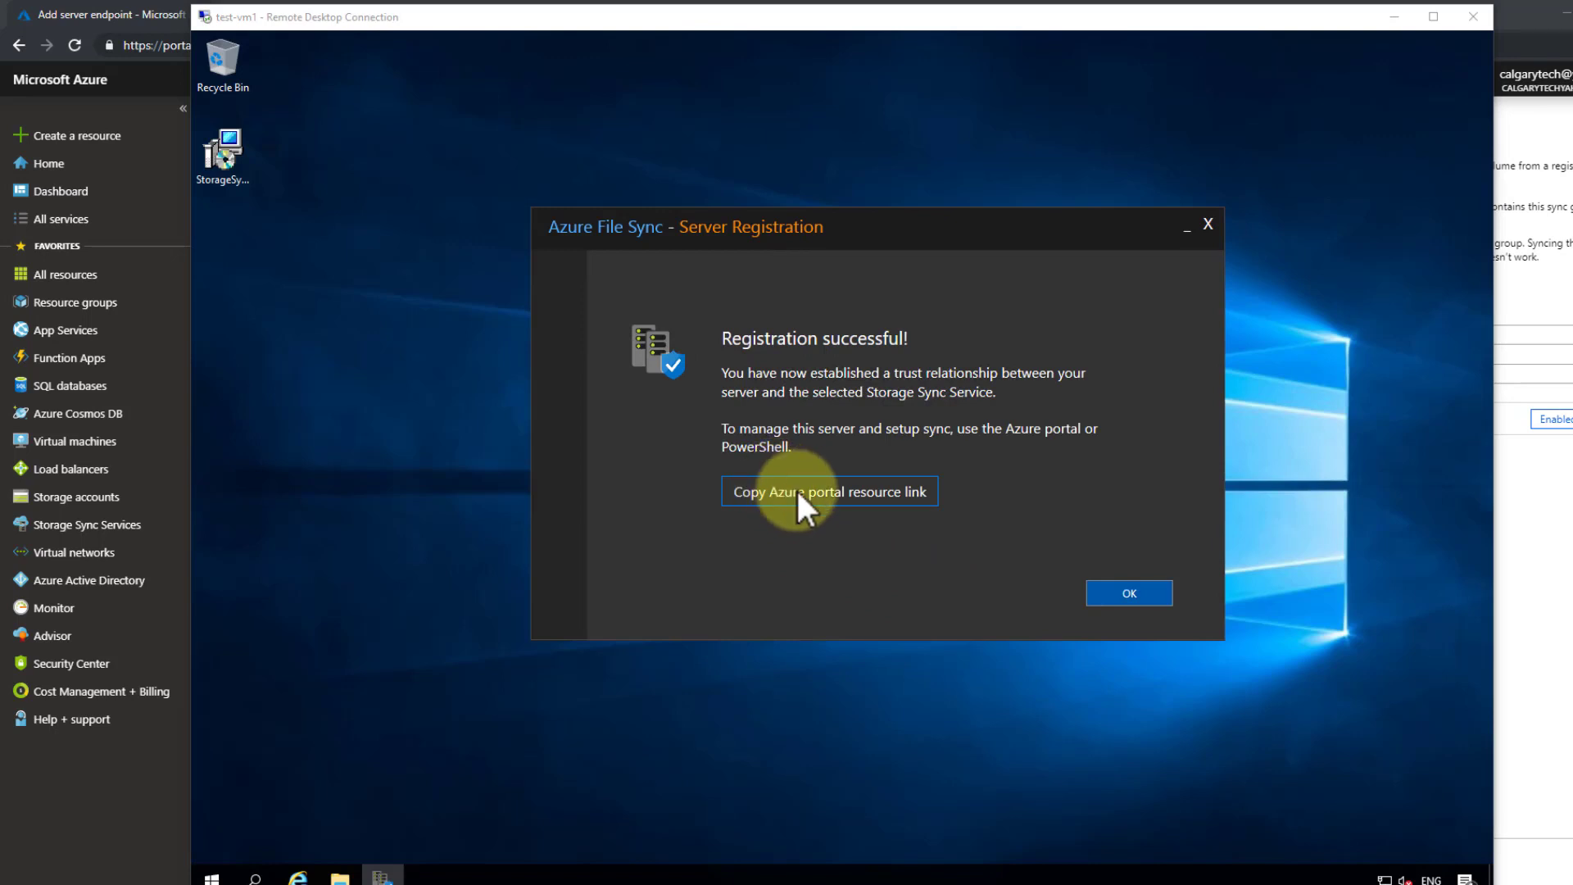
- Copy the Azure portal resource link, dismiss the success message, and return to the portal
left_click(766, 491)
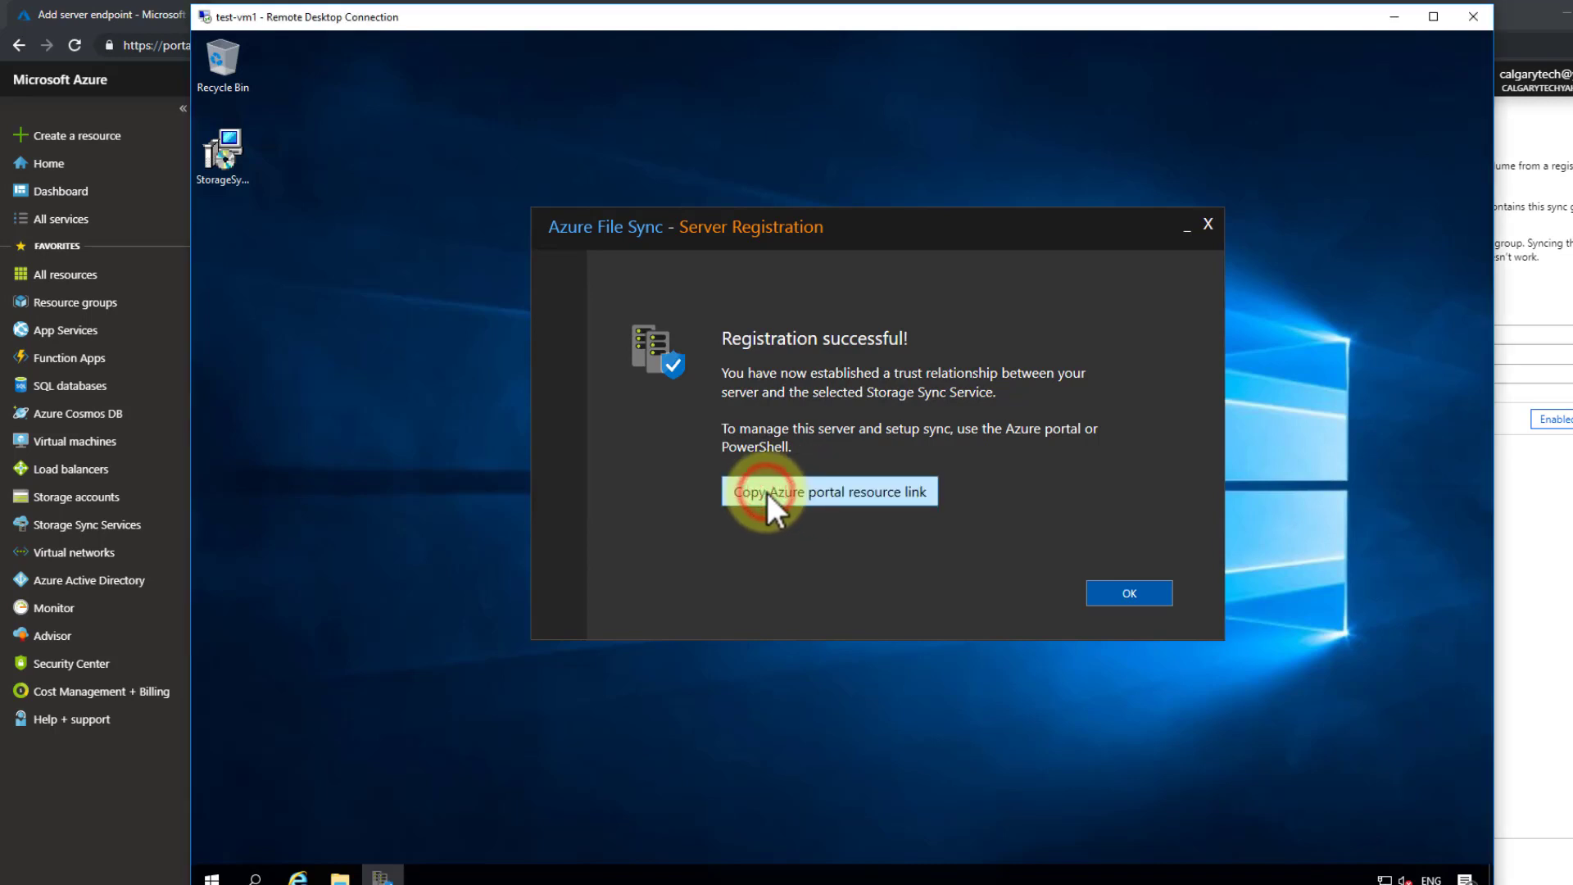
left_click(1131, 593)
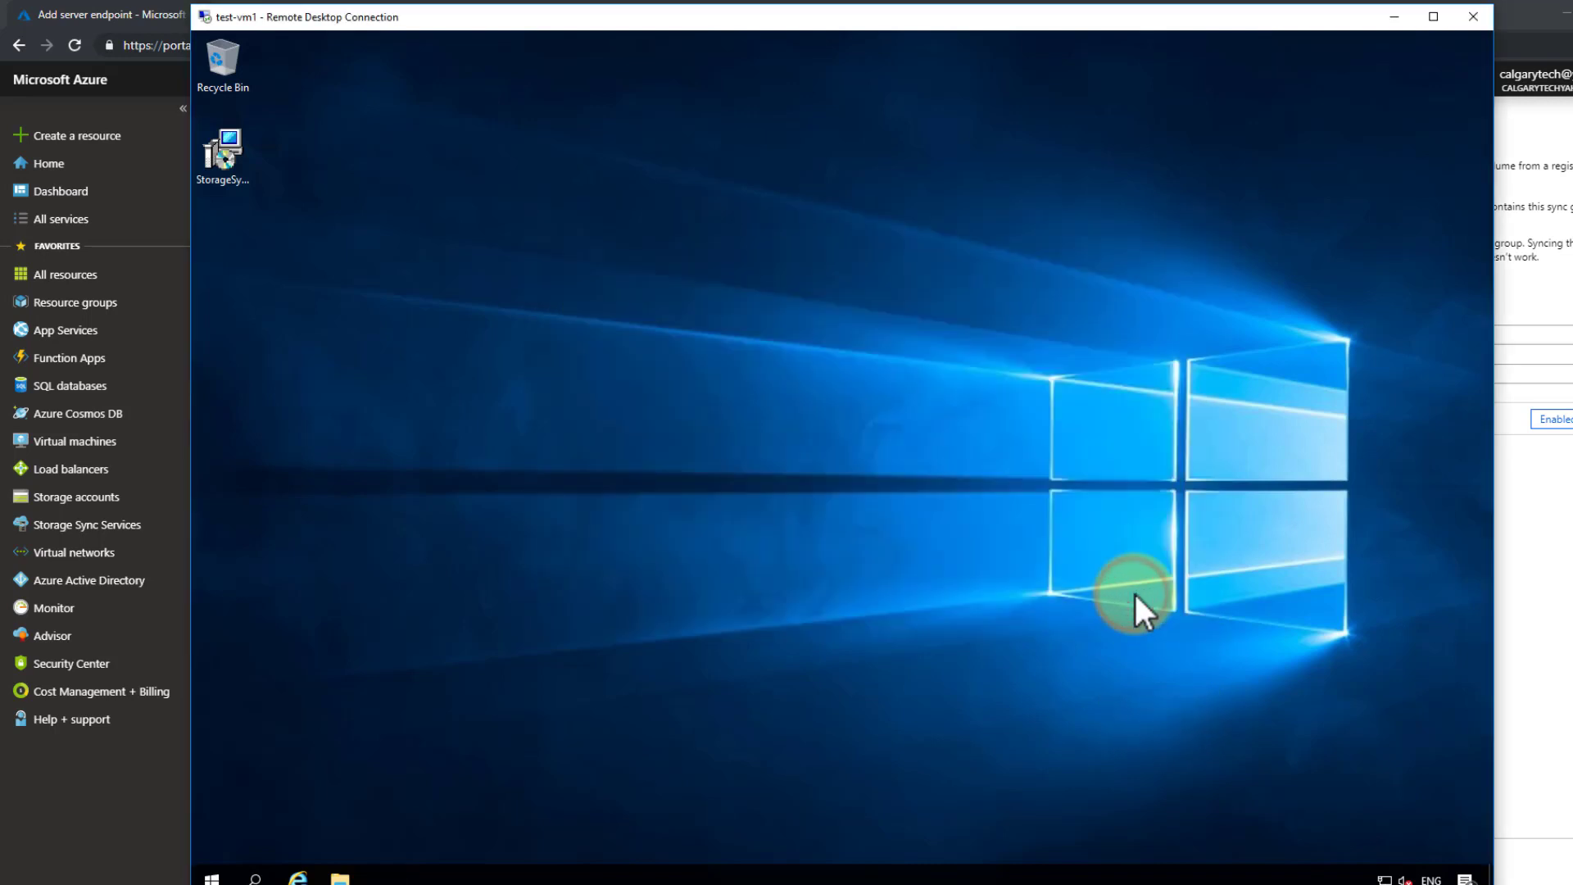
left_click(1532, 616)
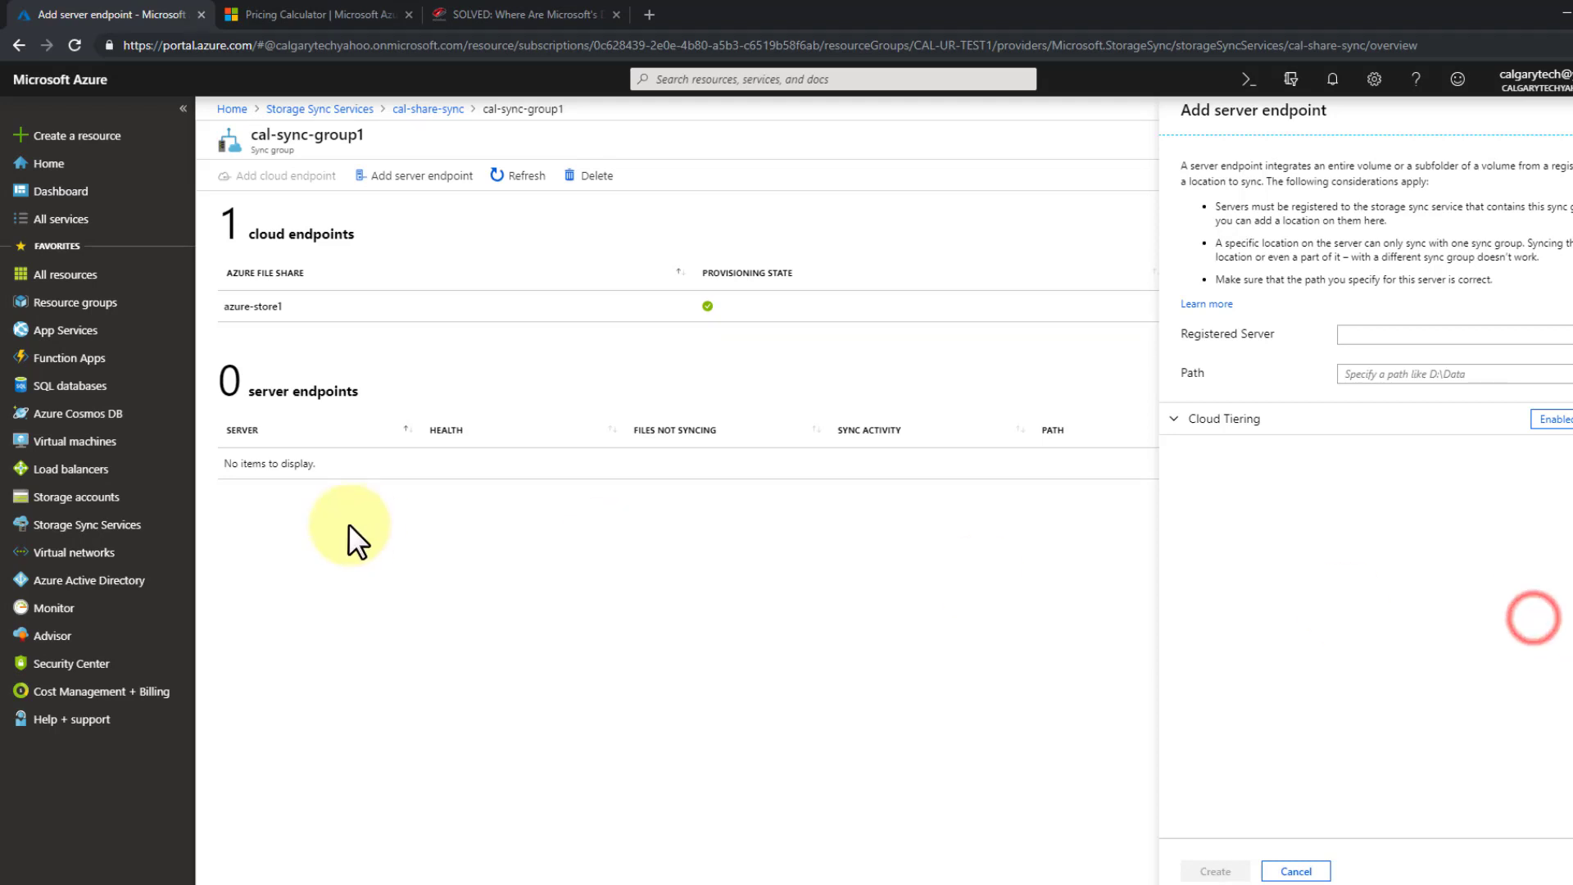
- Begin a new server endpoint on registered server TEST-VM1.na.tgsn.org with path F:\AZURE-SHARES
left_click(370, 523)
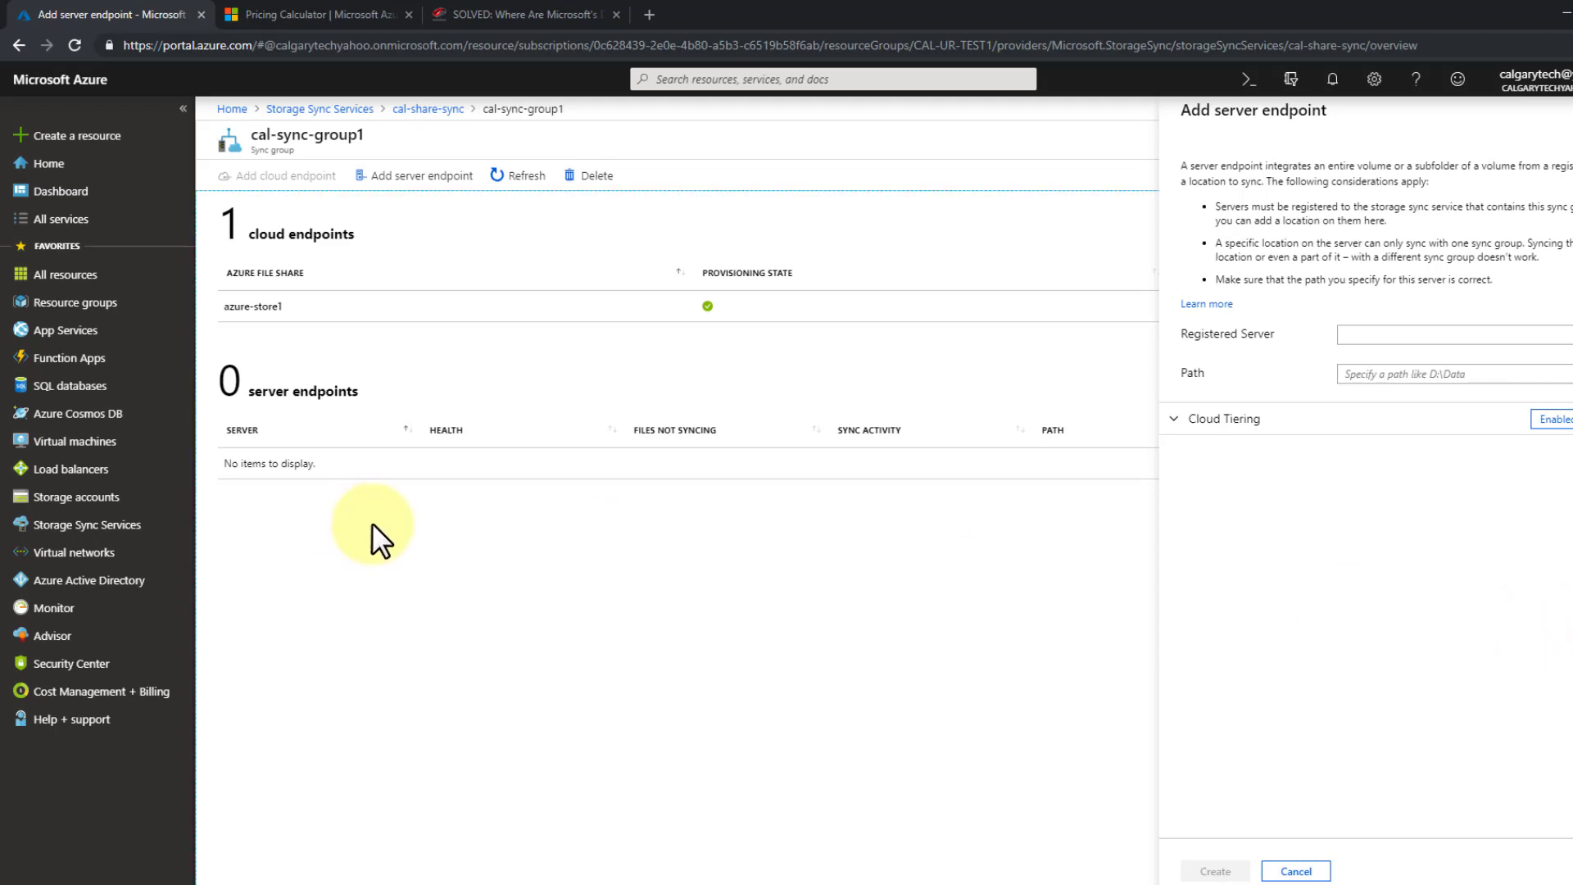
left_click(416, 176)
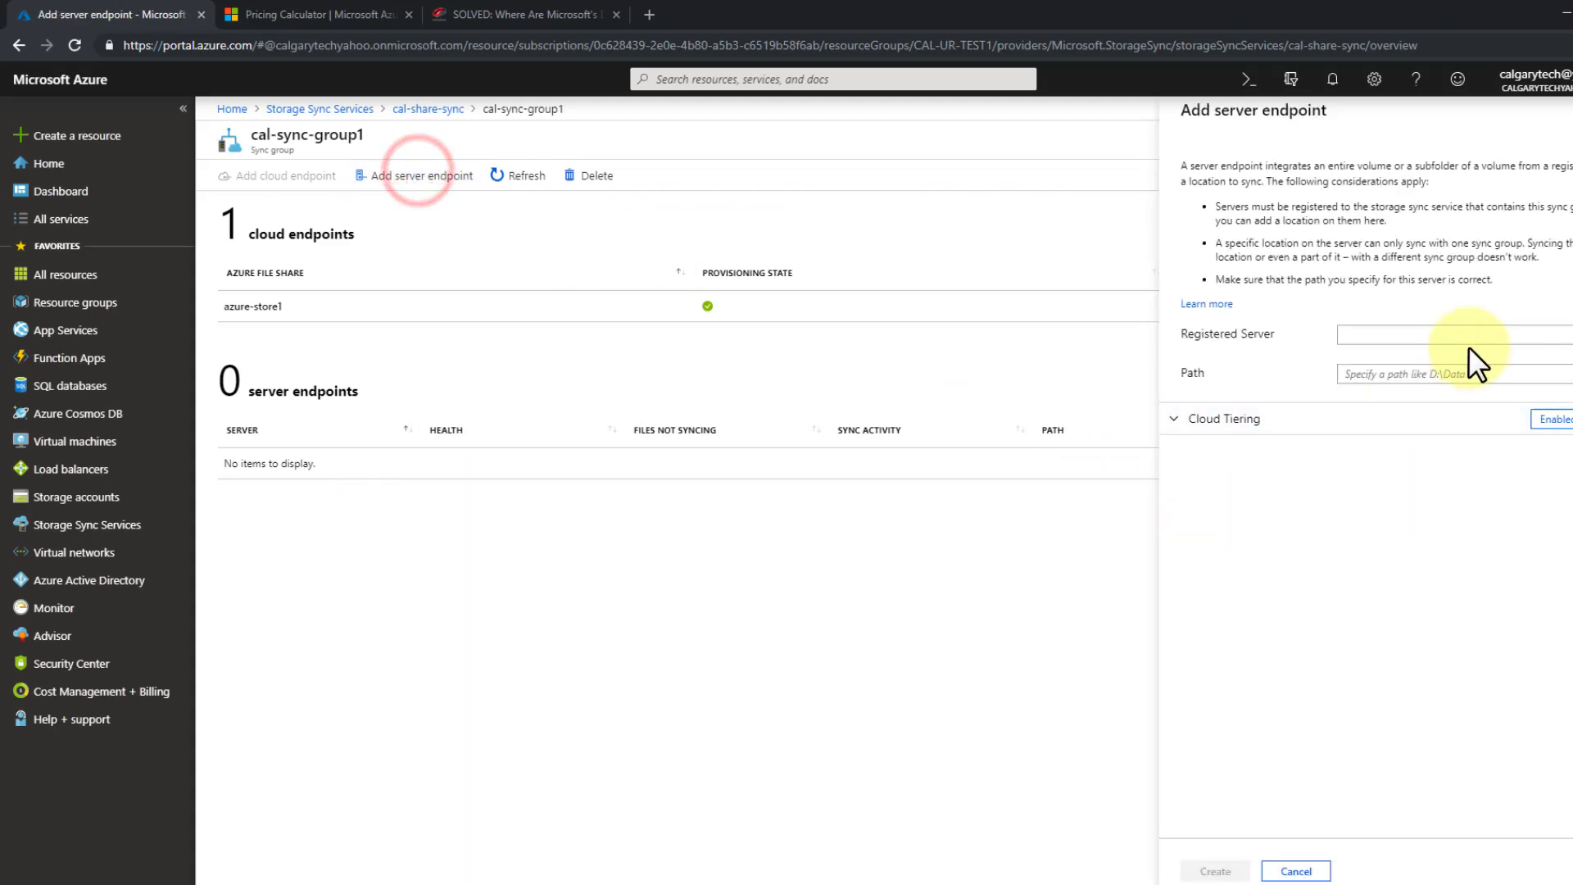
left_click(1468, 339)
left_click(1484, 359)
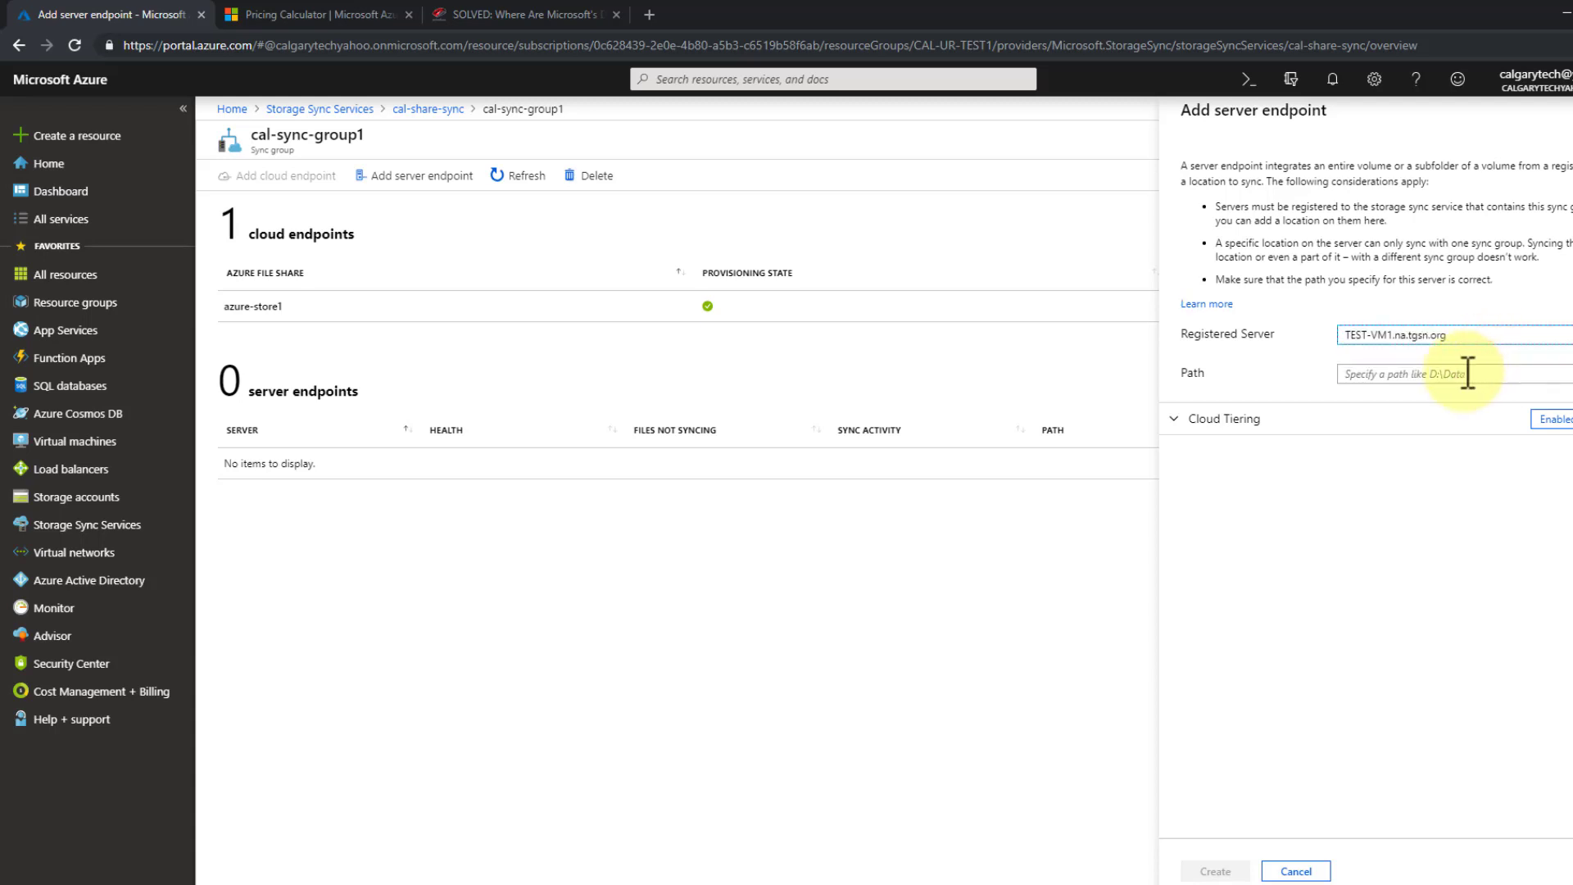
left_click(1466, 373)
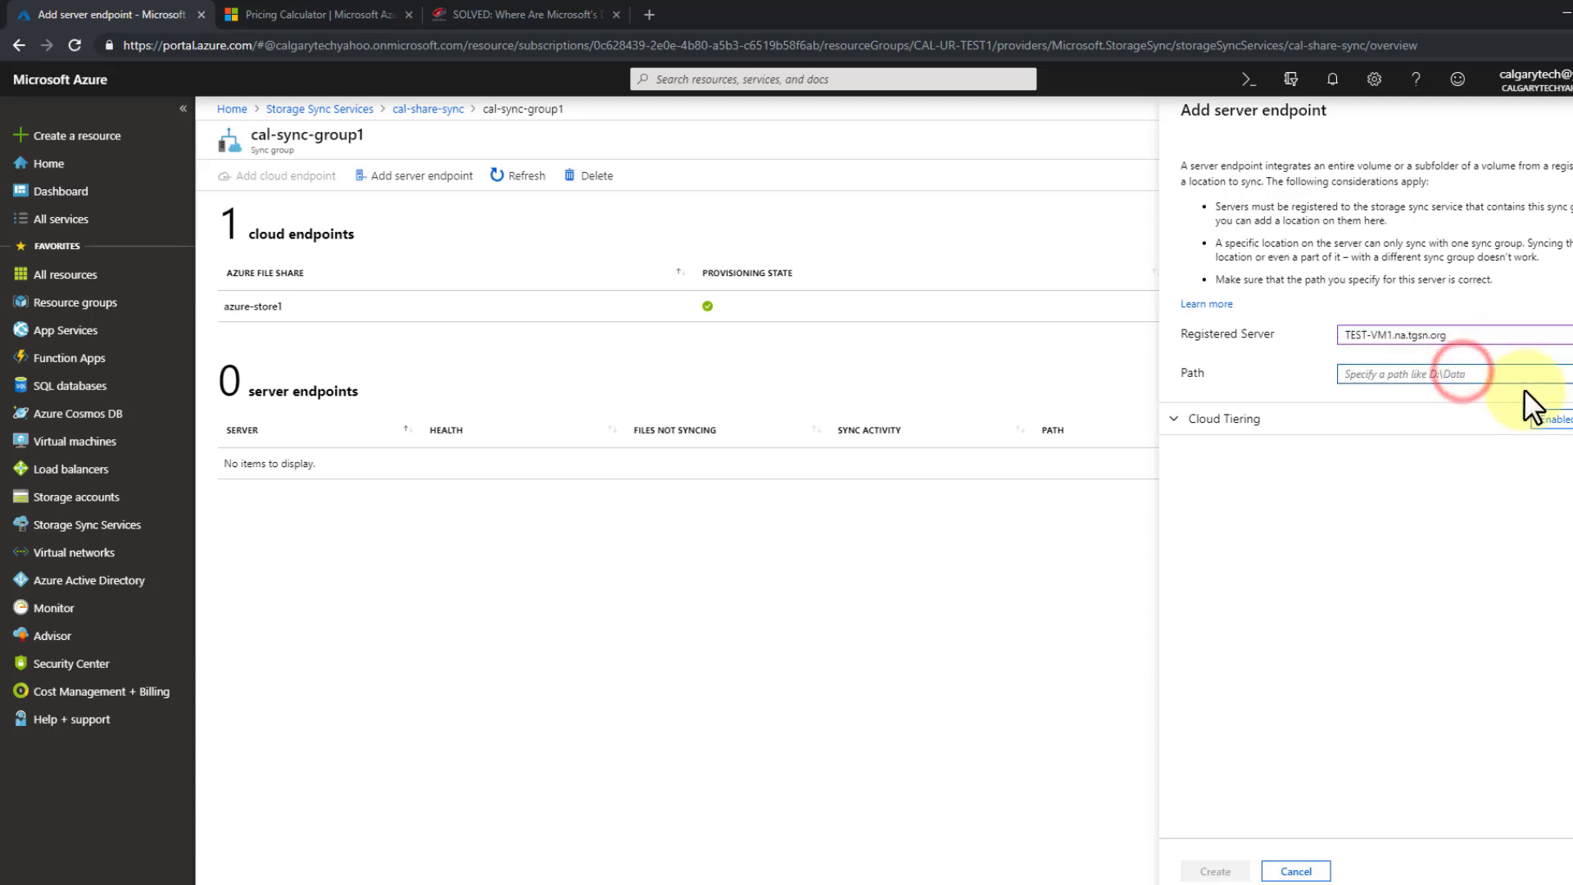
type("F:\\")
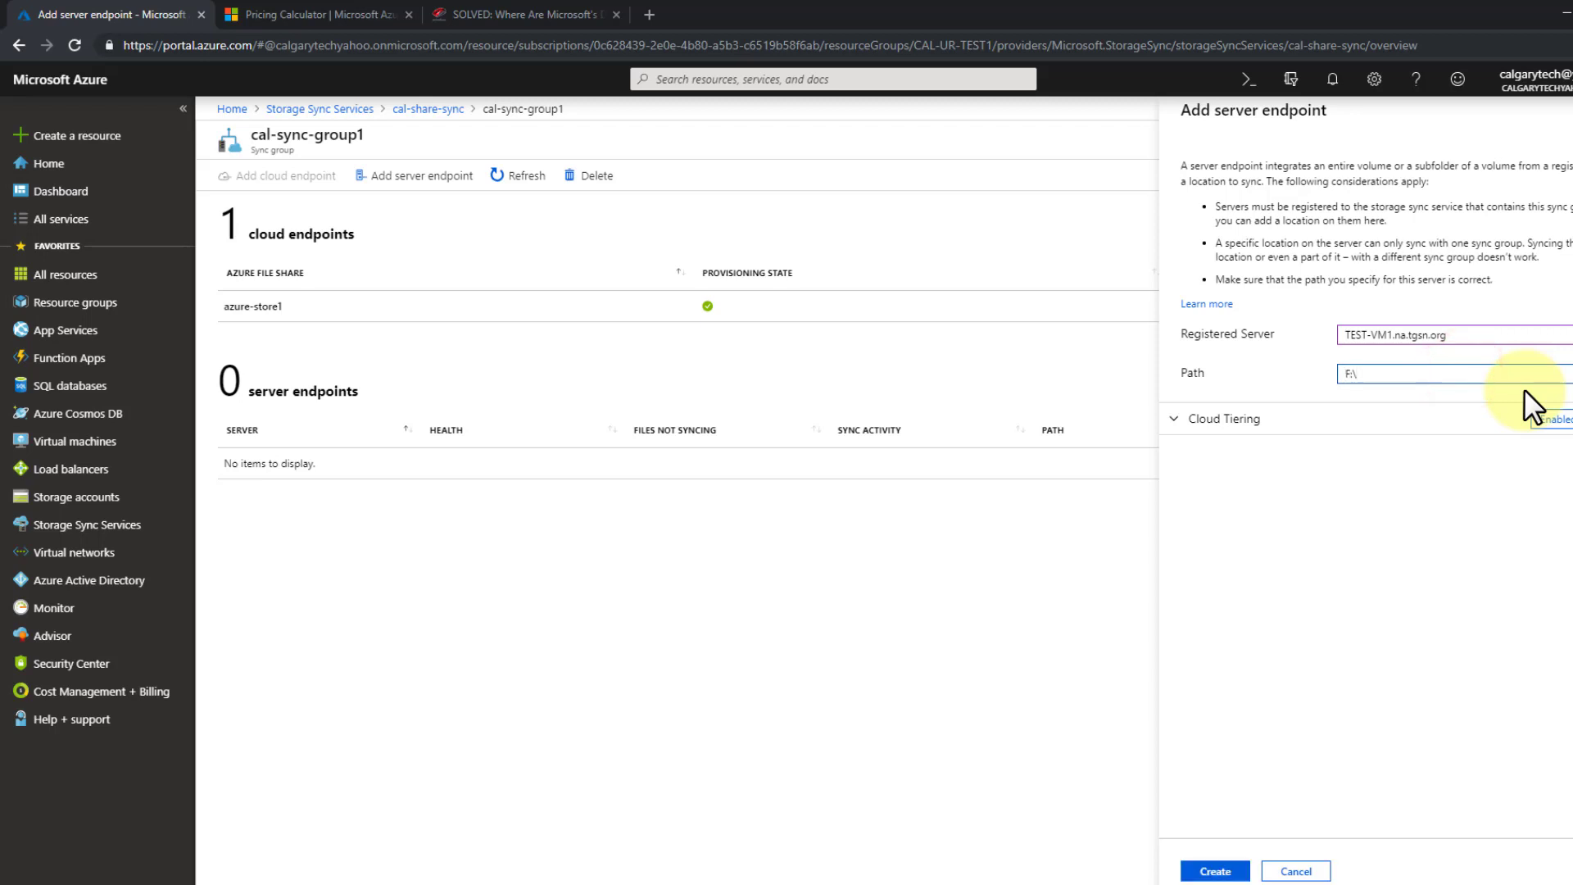
type("AZURE-SHARES")
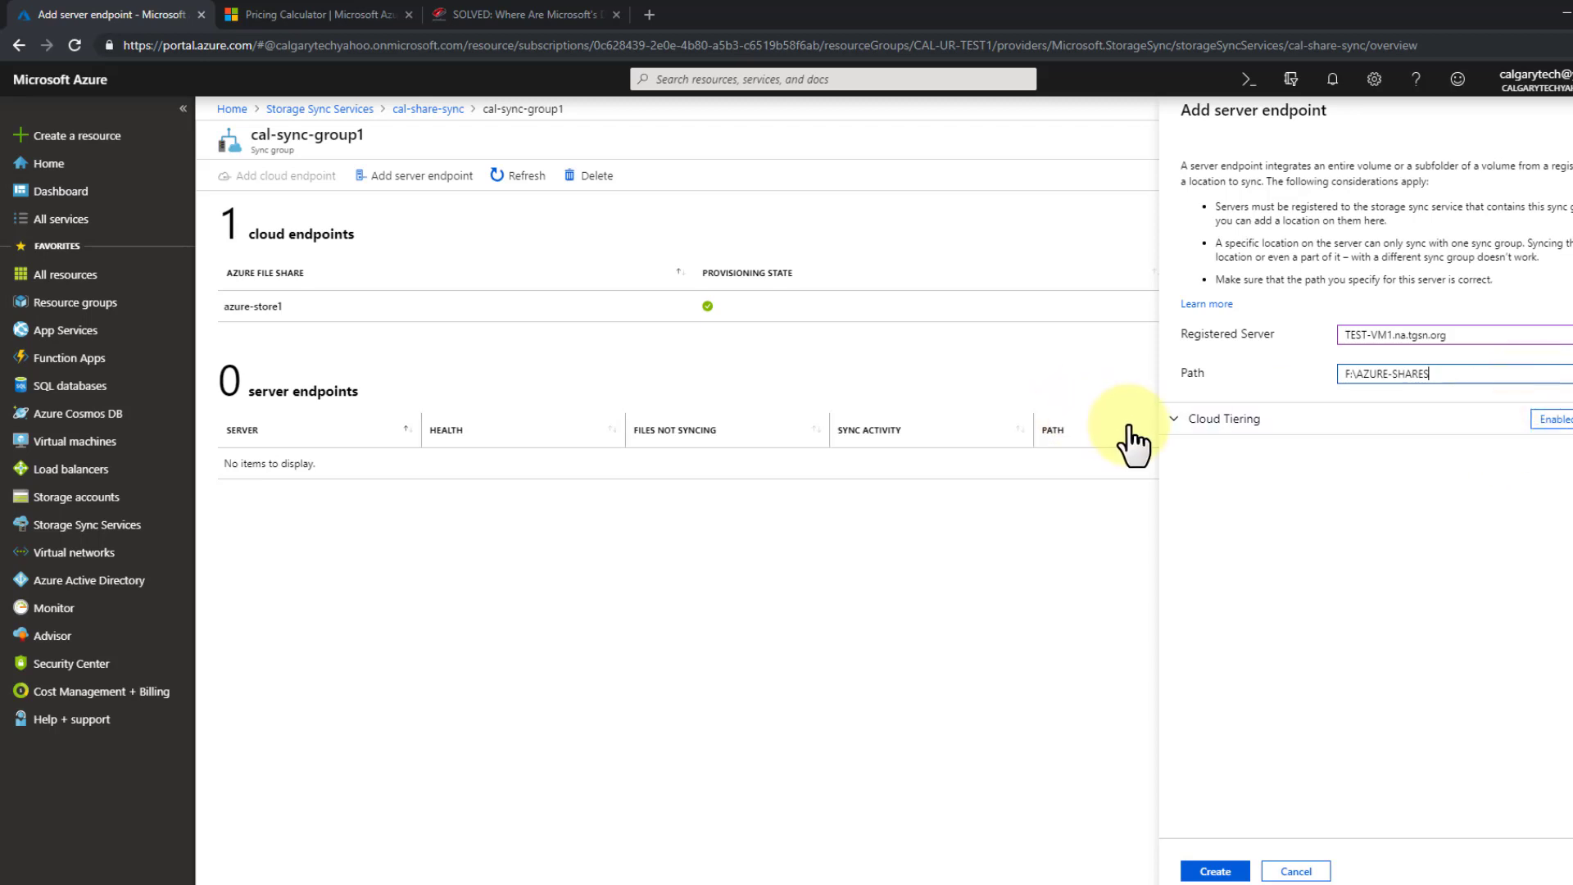
- Enable cloud tiering with 95% volume free space and 180-day caching, then create the endpoint
left_click(1171, 419)
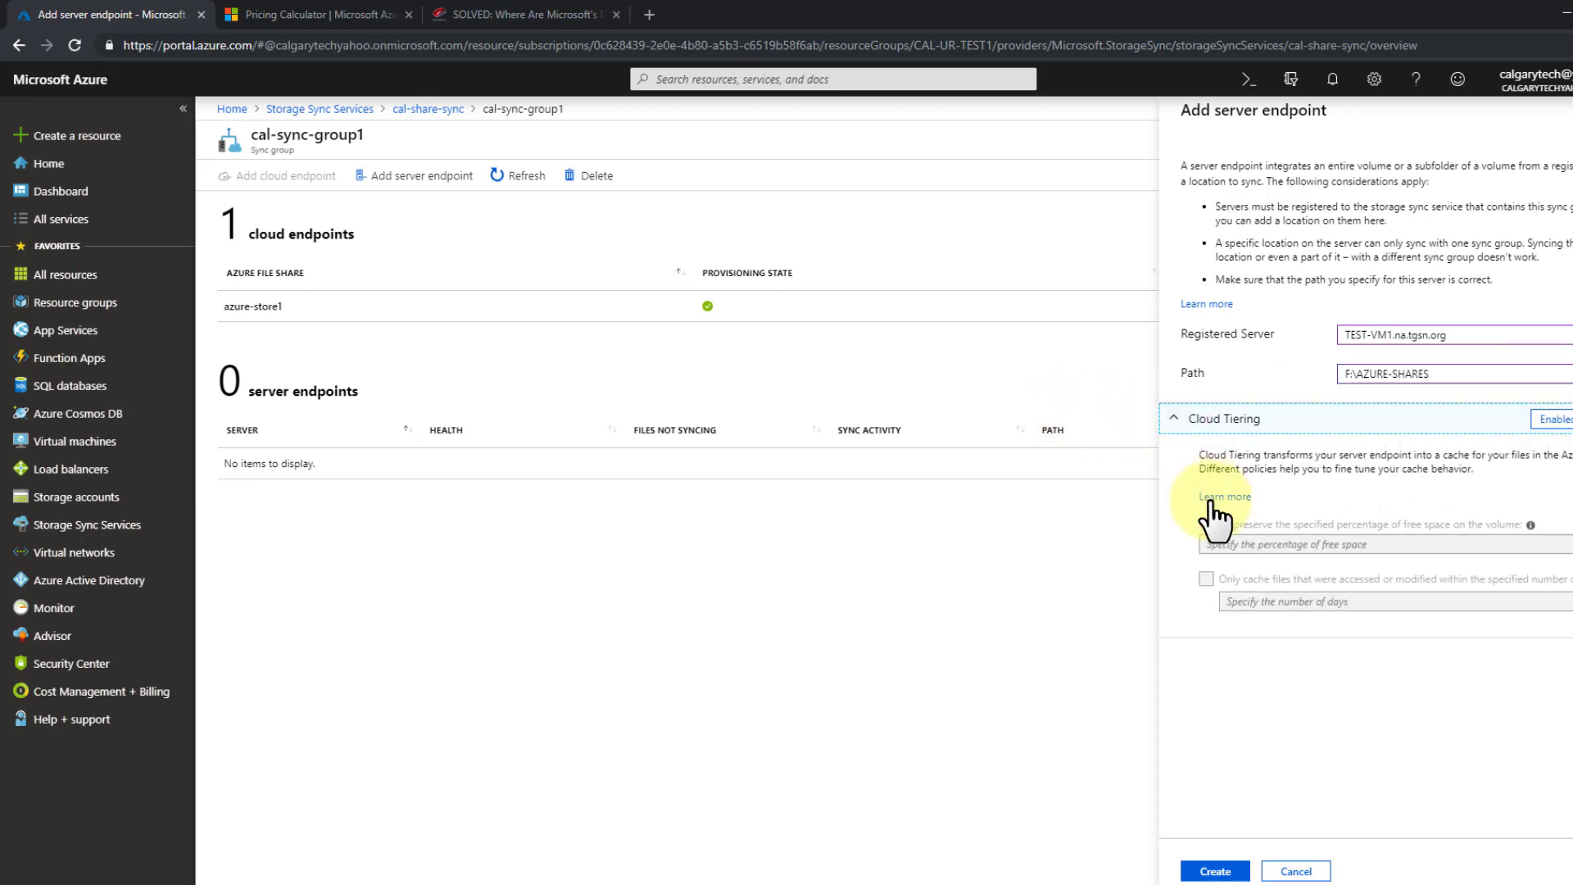
left_click(1551, 420)
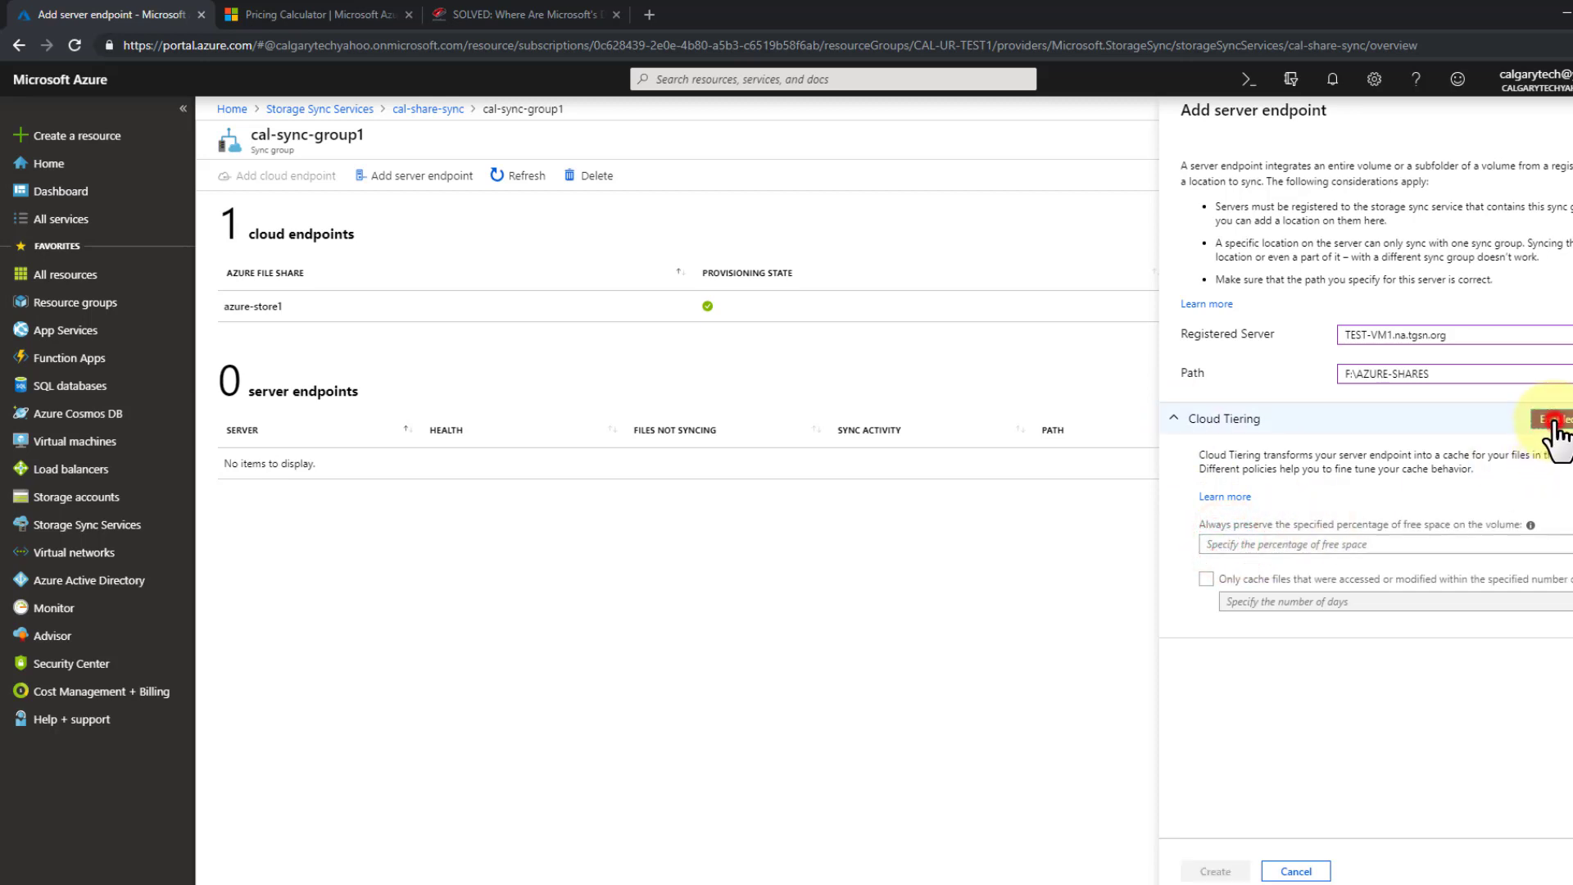
left_click(1298, 547)
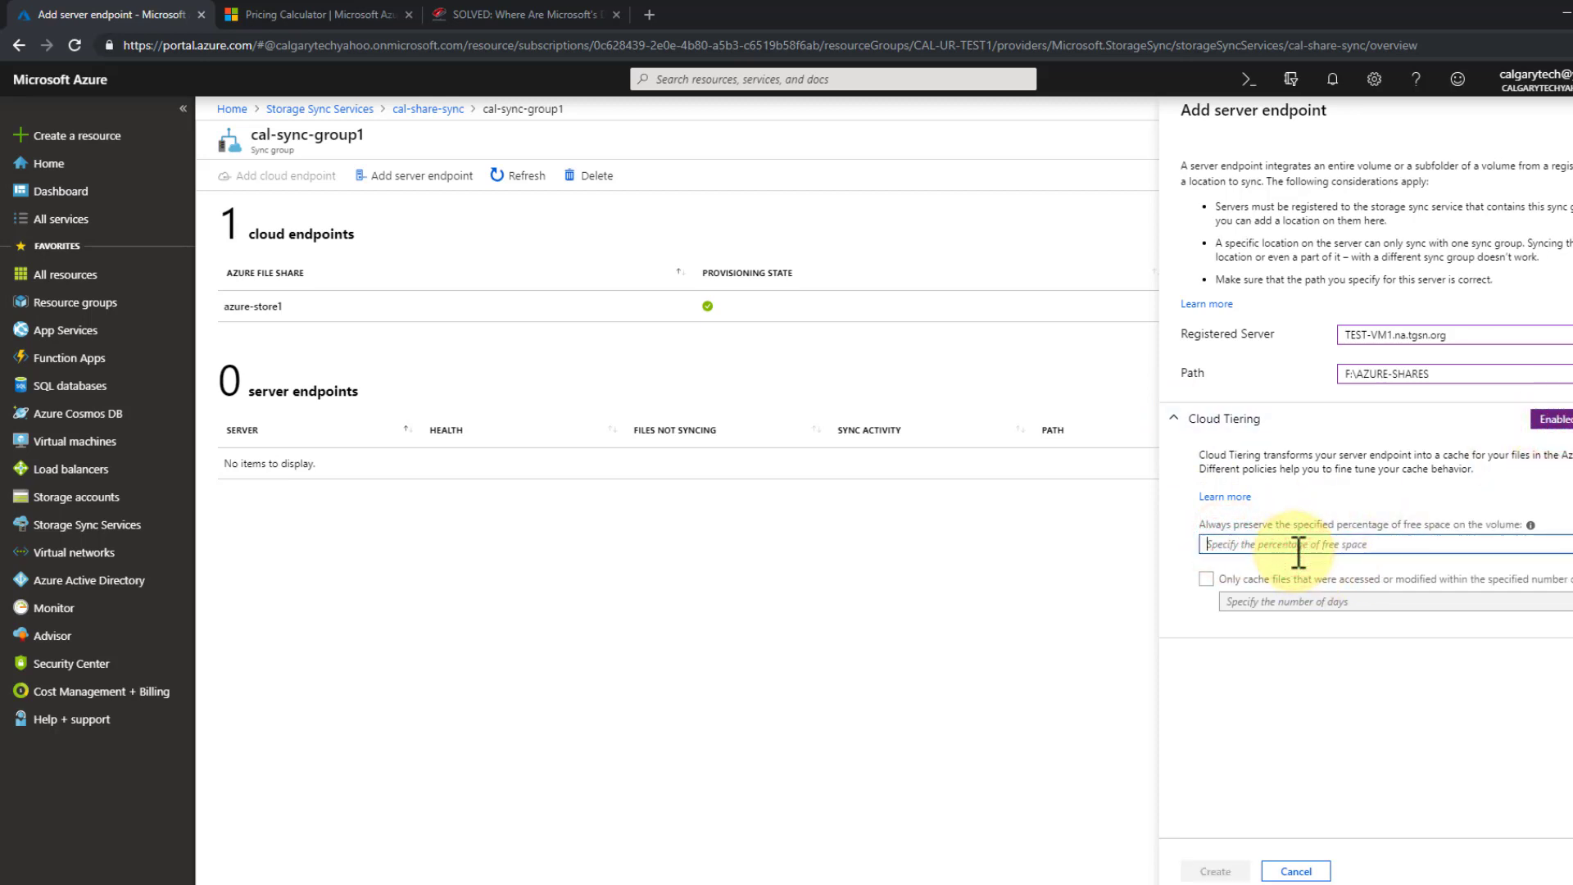
type("95")
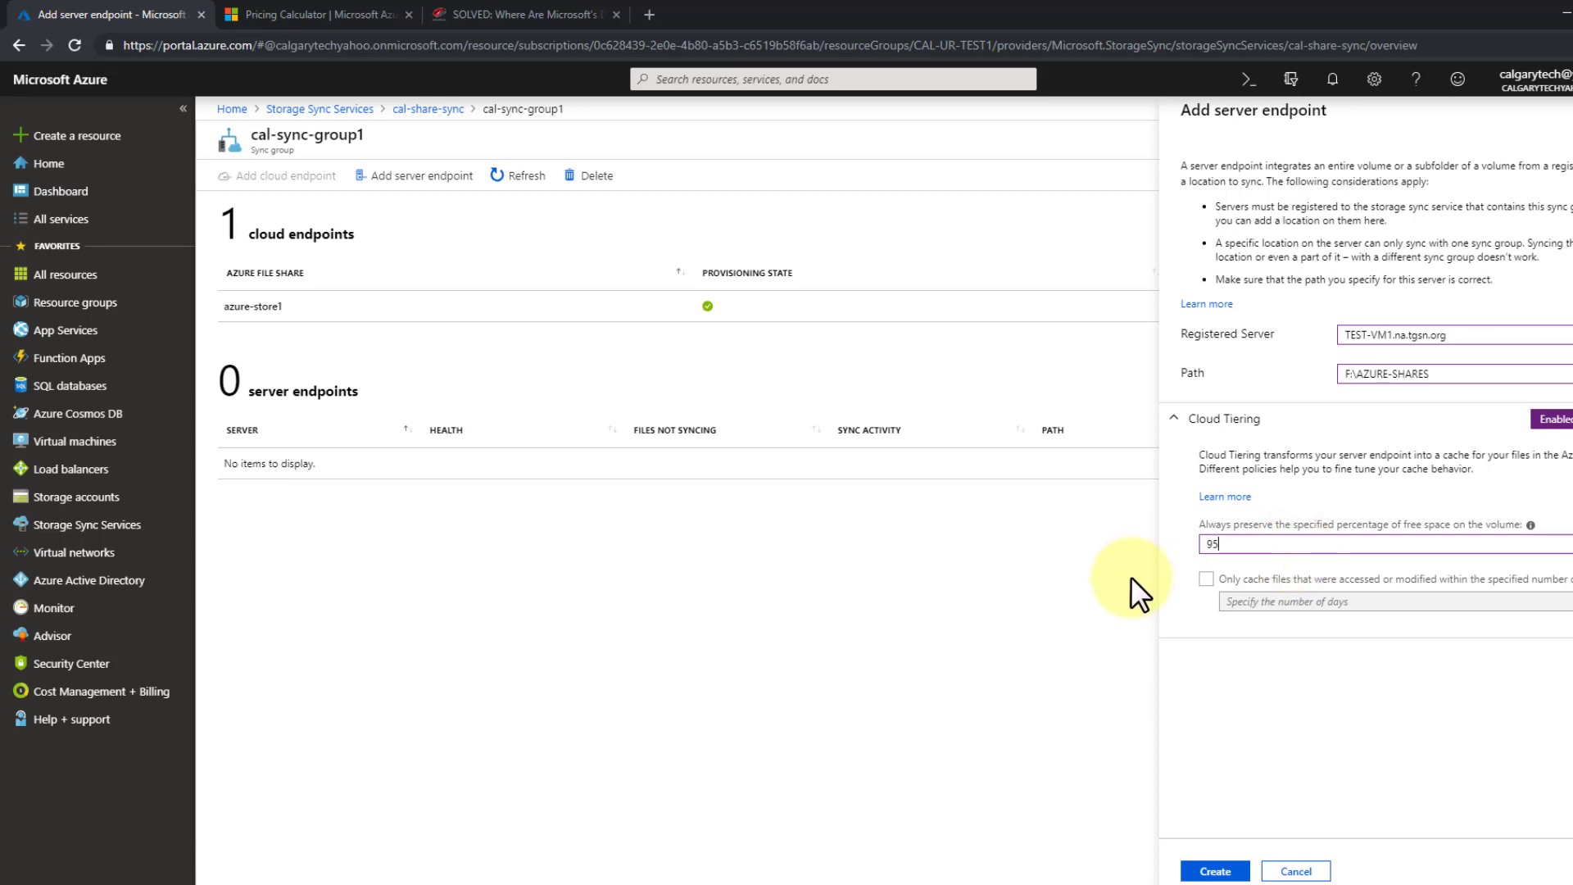
left_click(1205, 580)
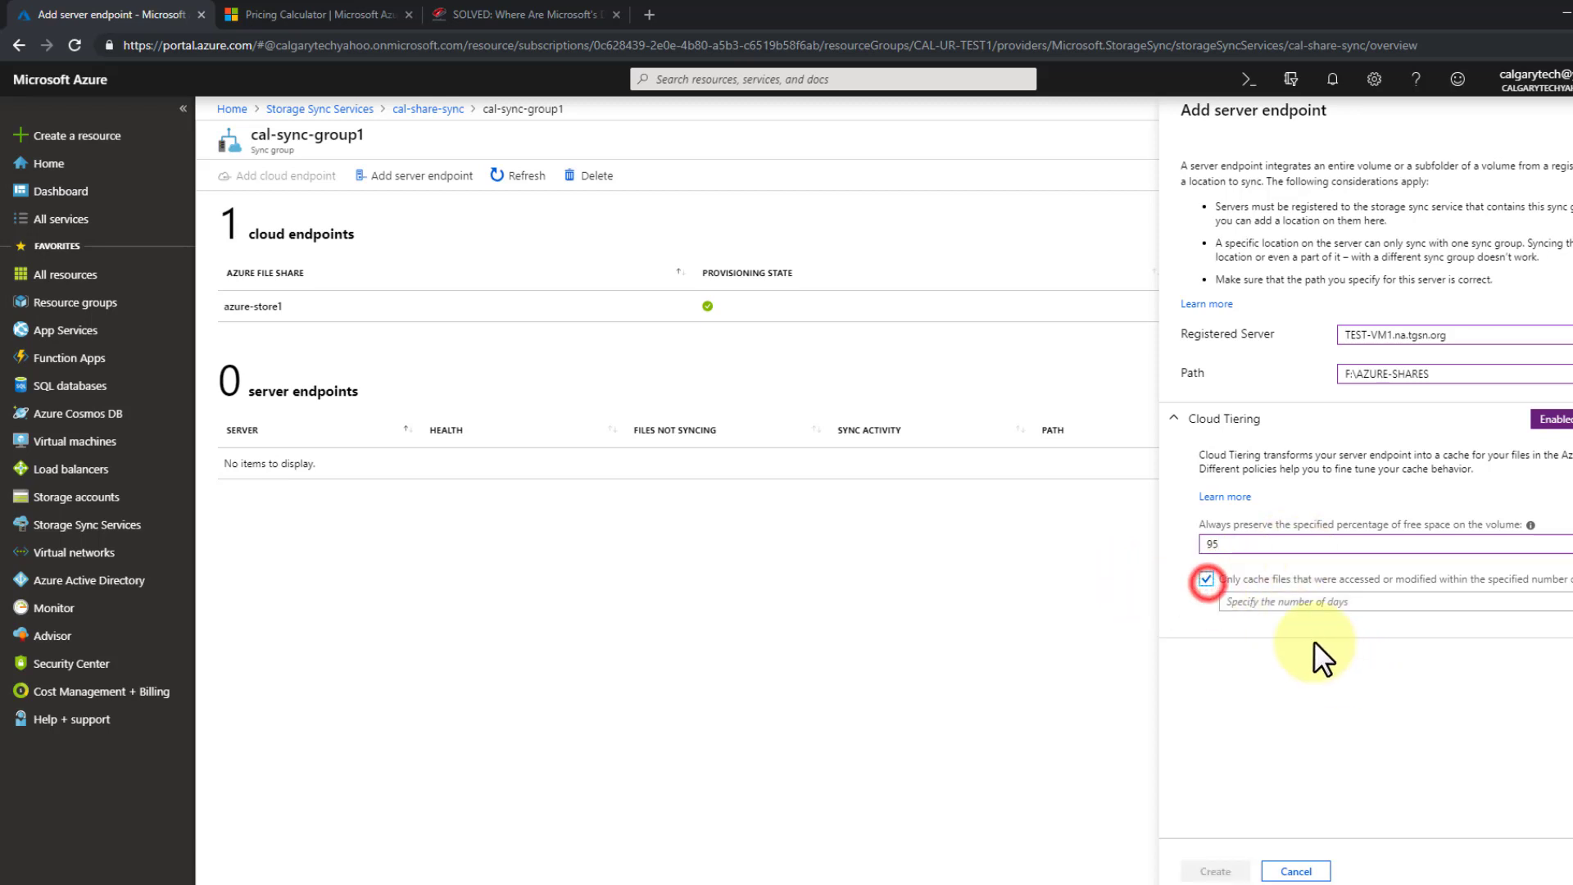
left_click(1273, 603)
type("180")
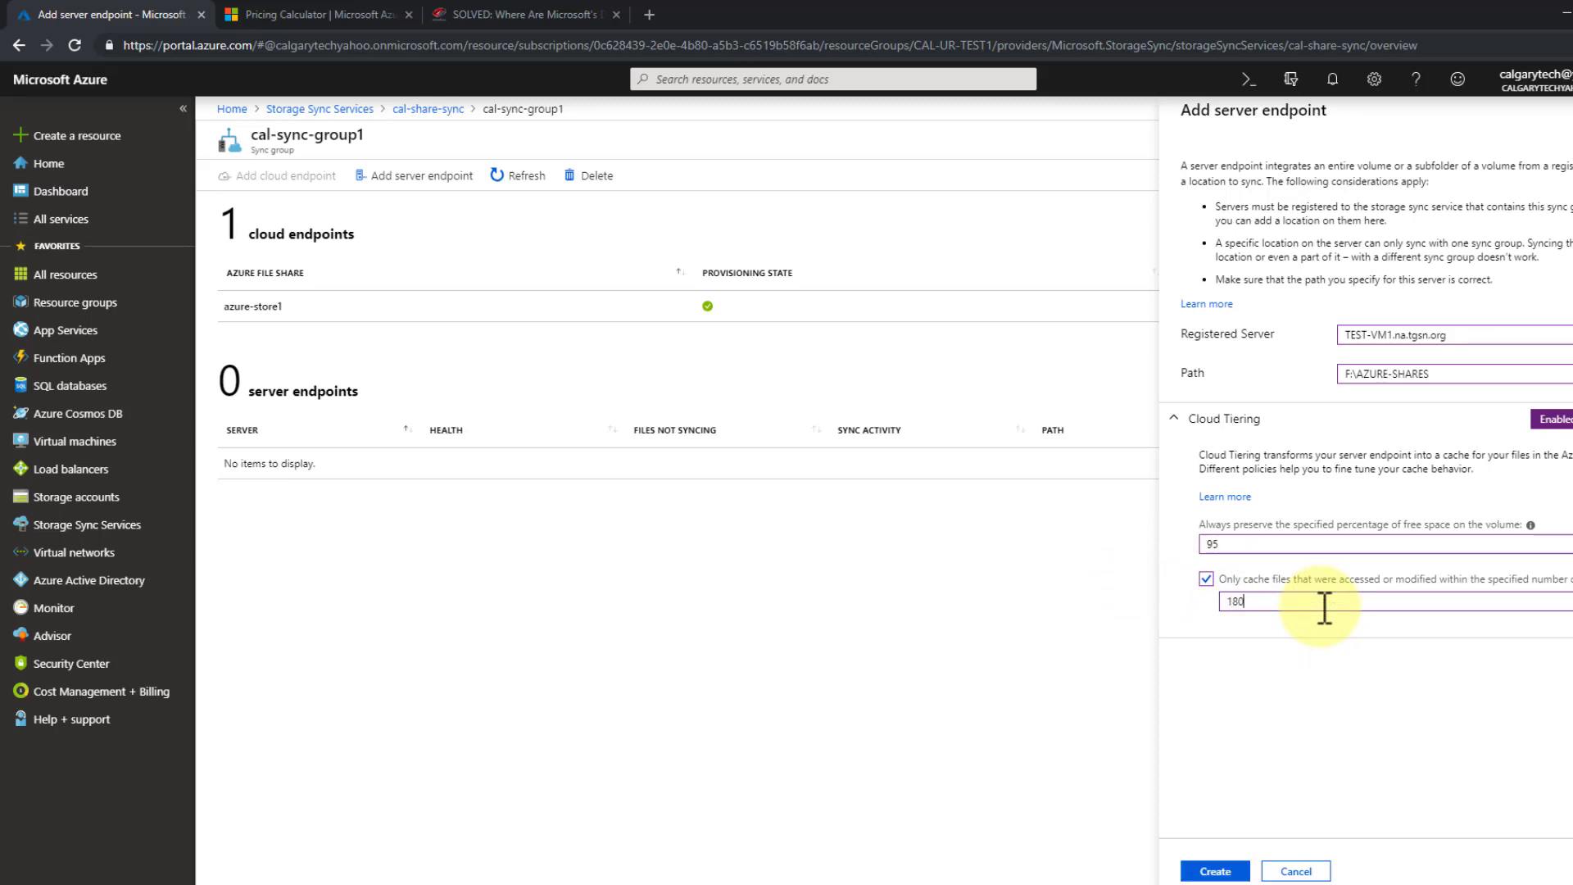
left_click(1216, 871)
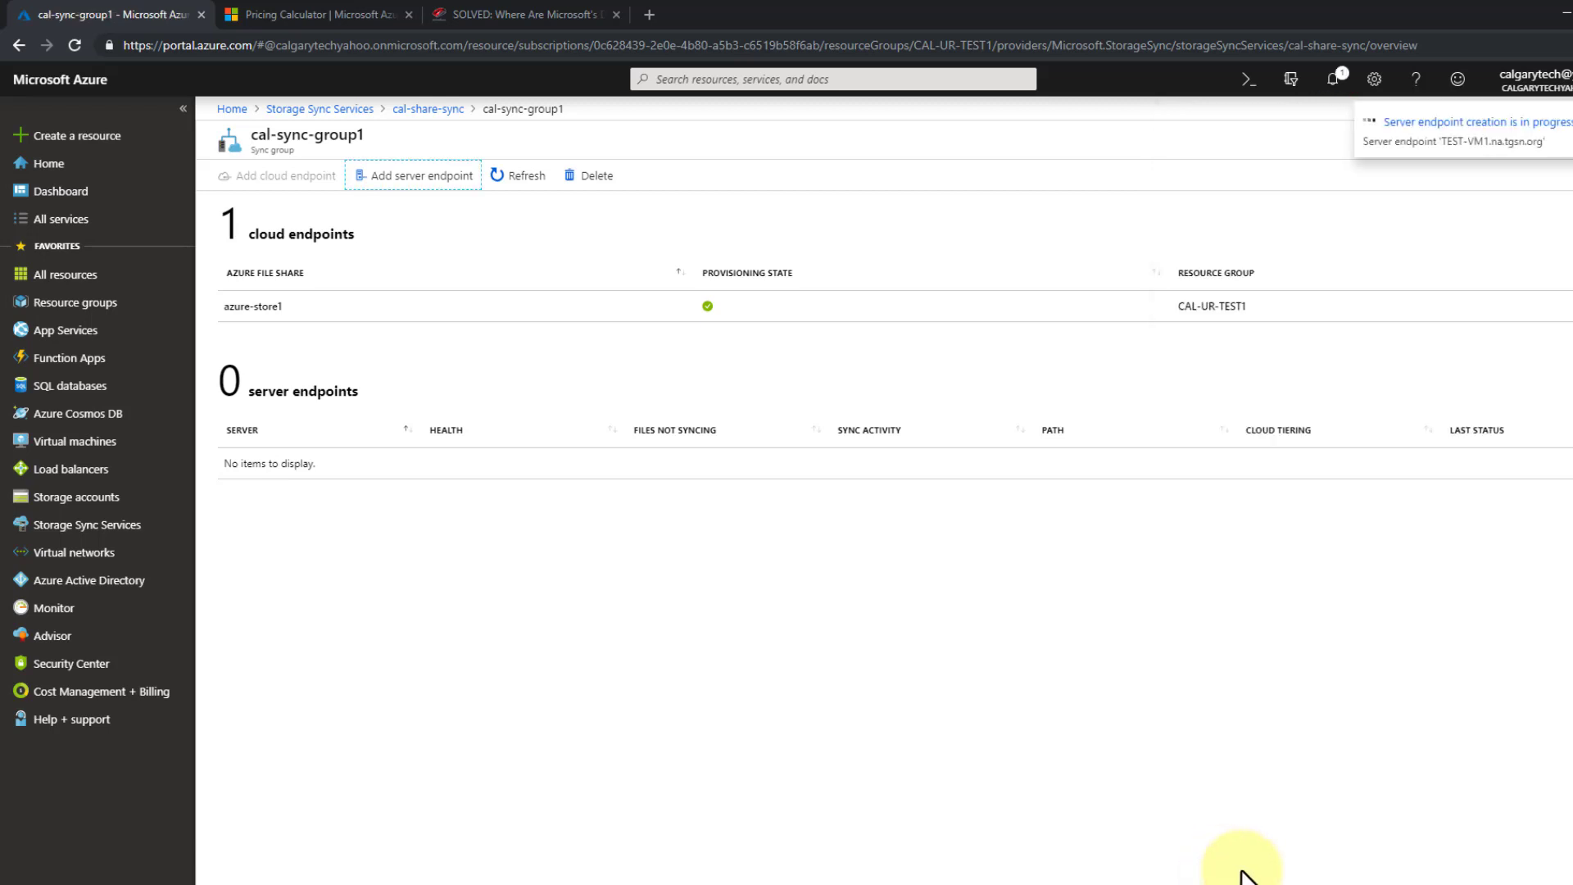
- Open the Stuff (F:) drive in File Explorer on the test-vm1 remote desktop
left_click(410, 878)
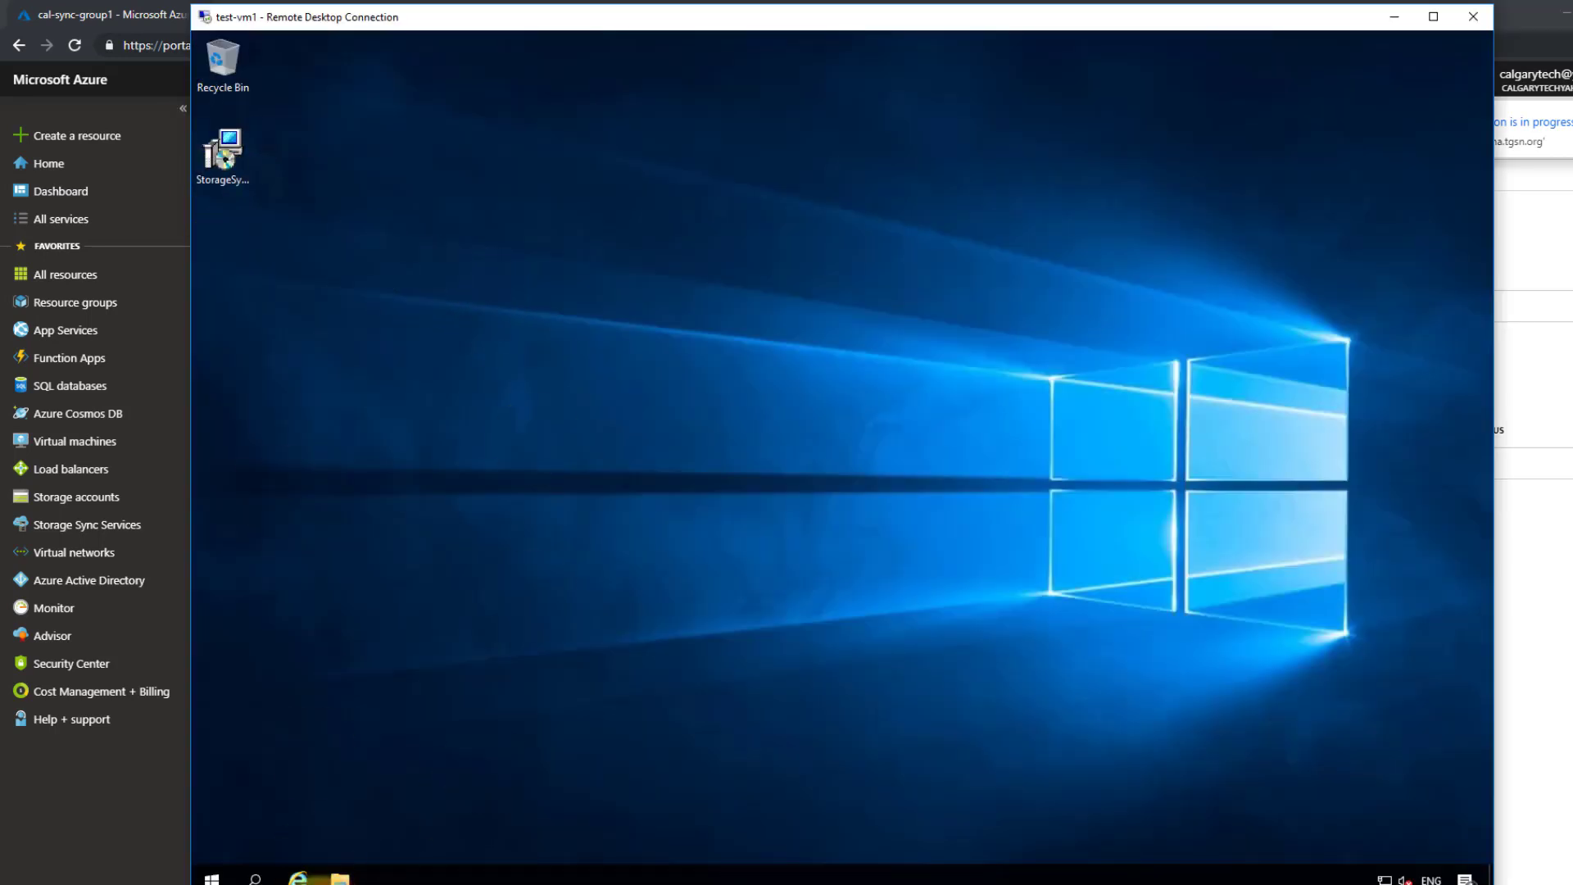
left_click(340, 877)
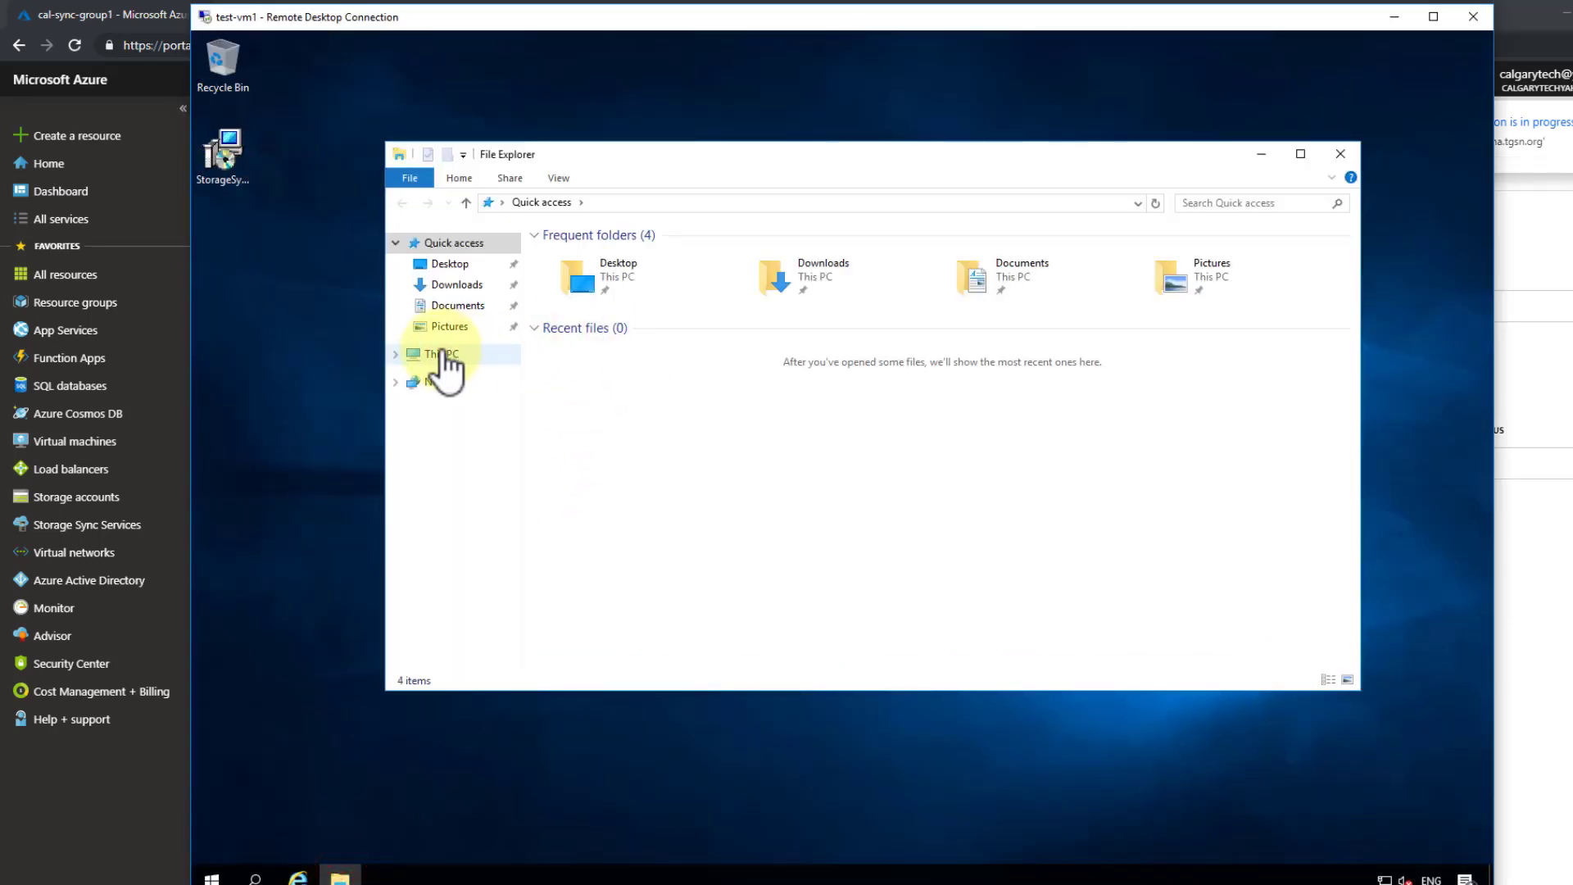
left_click(441, 353)
double_click(833, 398)
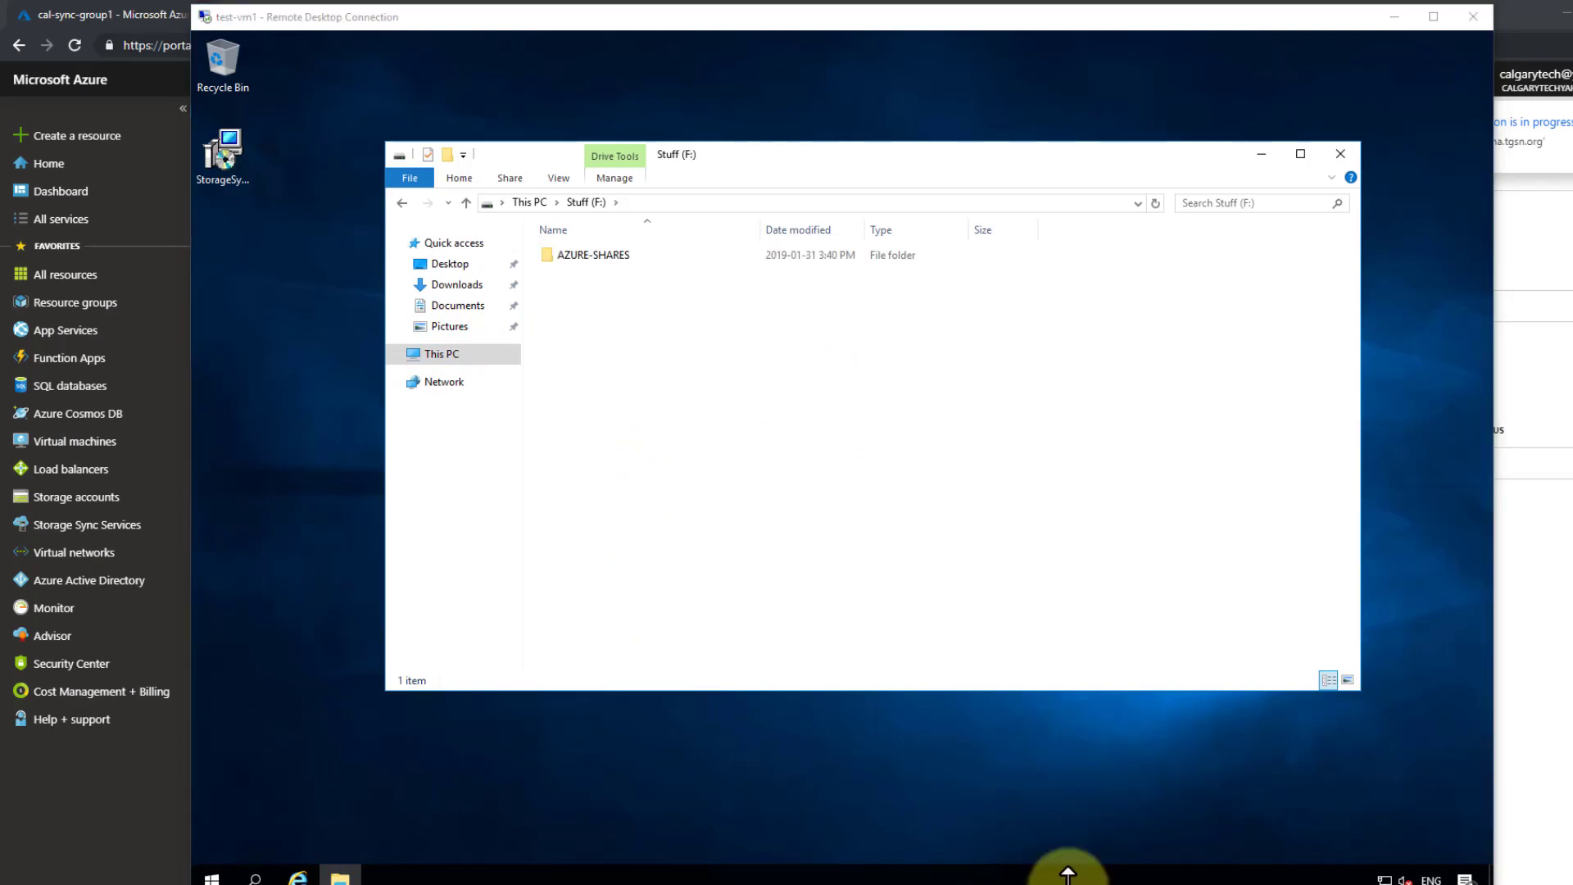
- Check the Azure sync group page, then bring the test-vm1 remote desktop back
left_click(1550, 737)
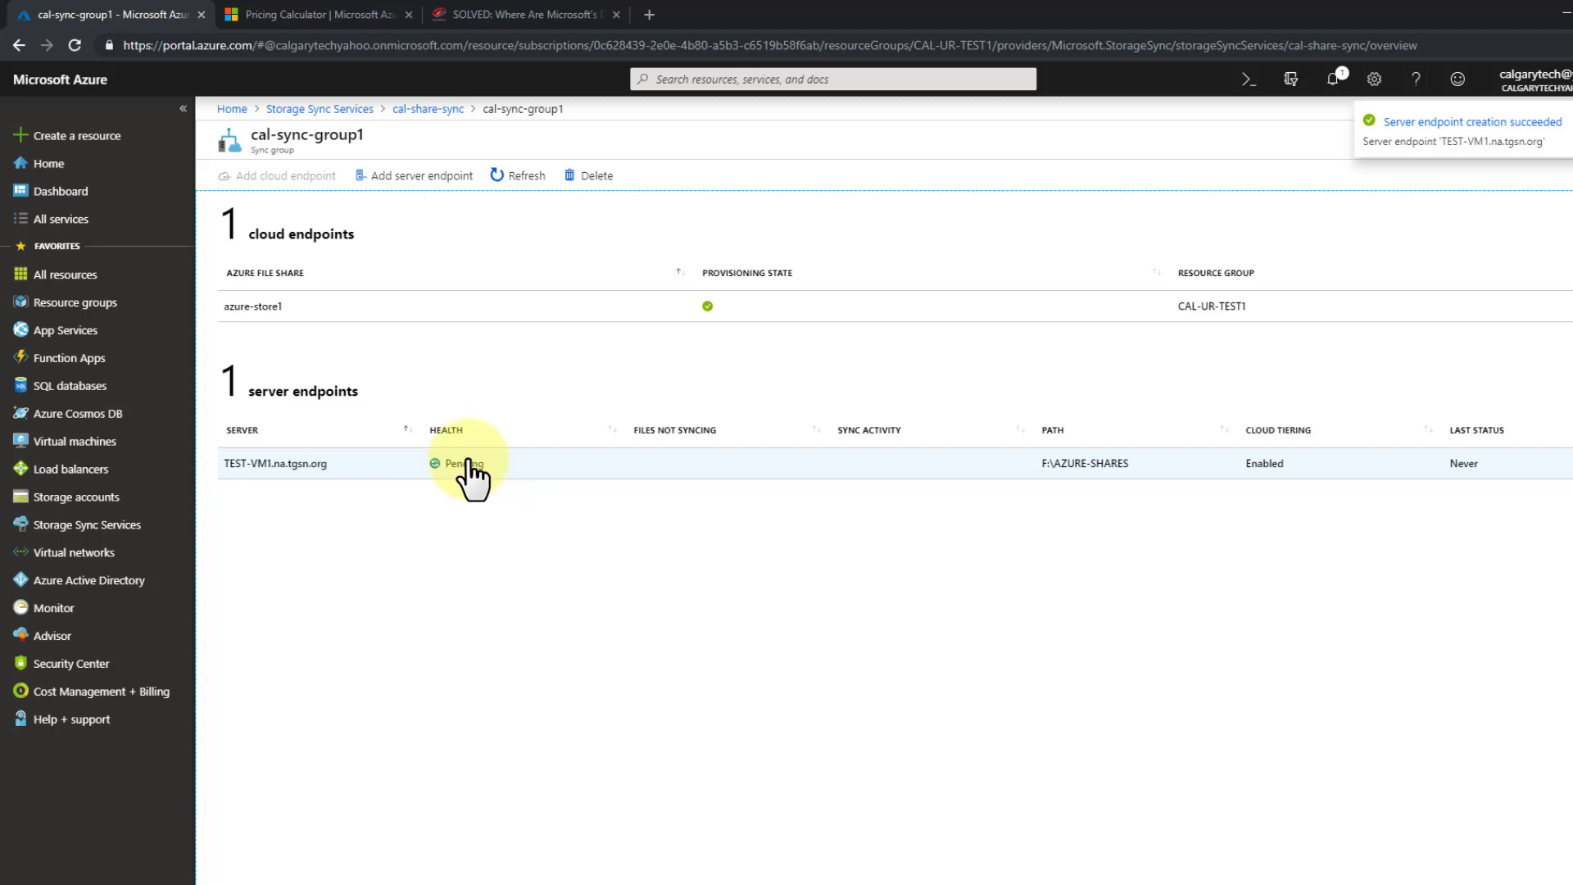
left_click(356, 883)
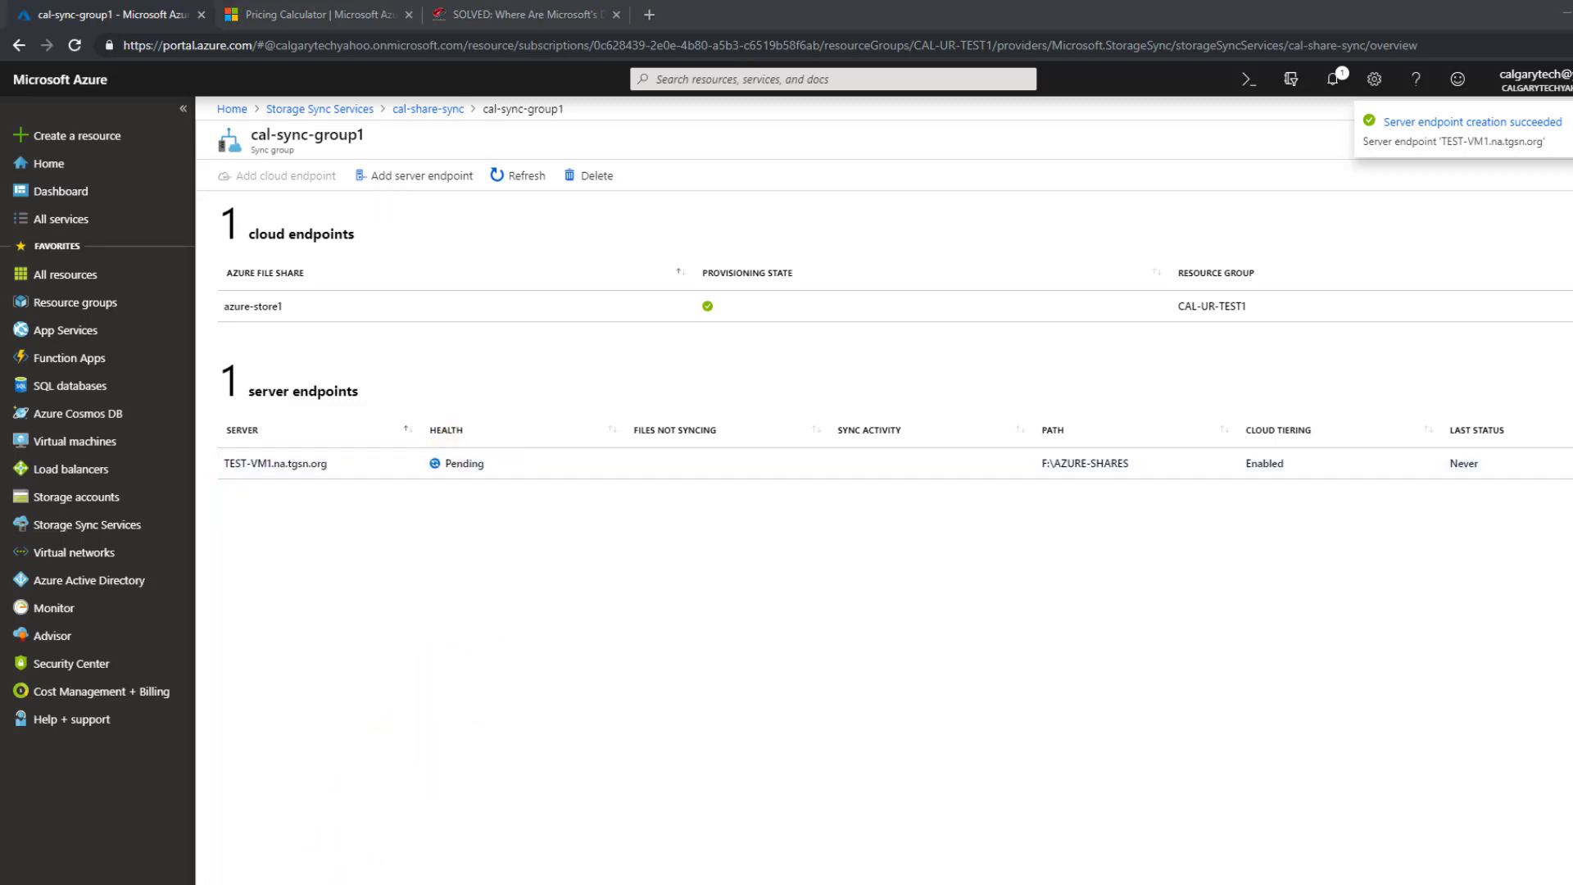
left_click(604, 416)
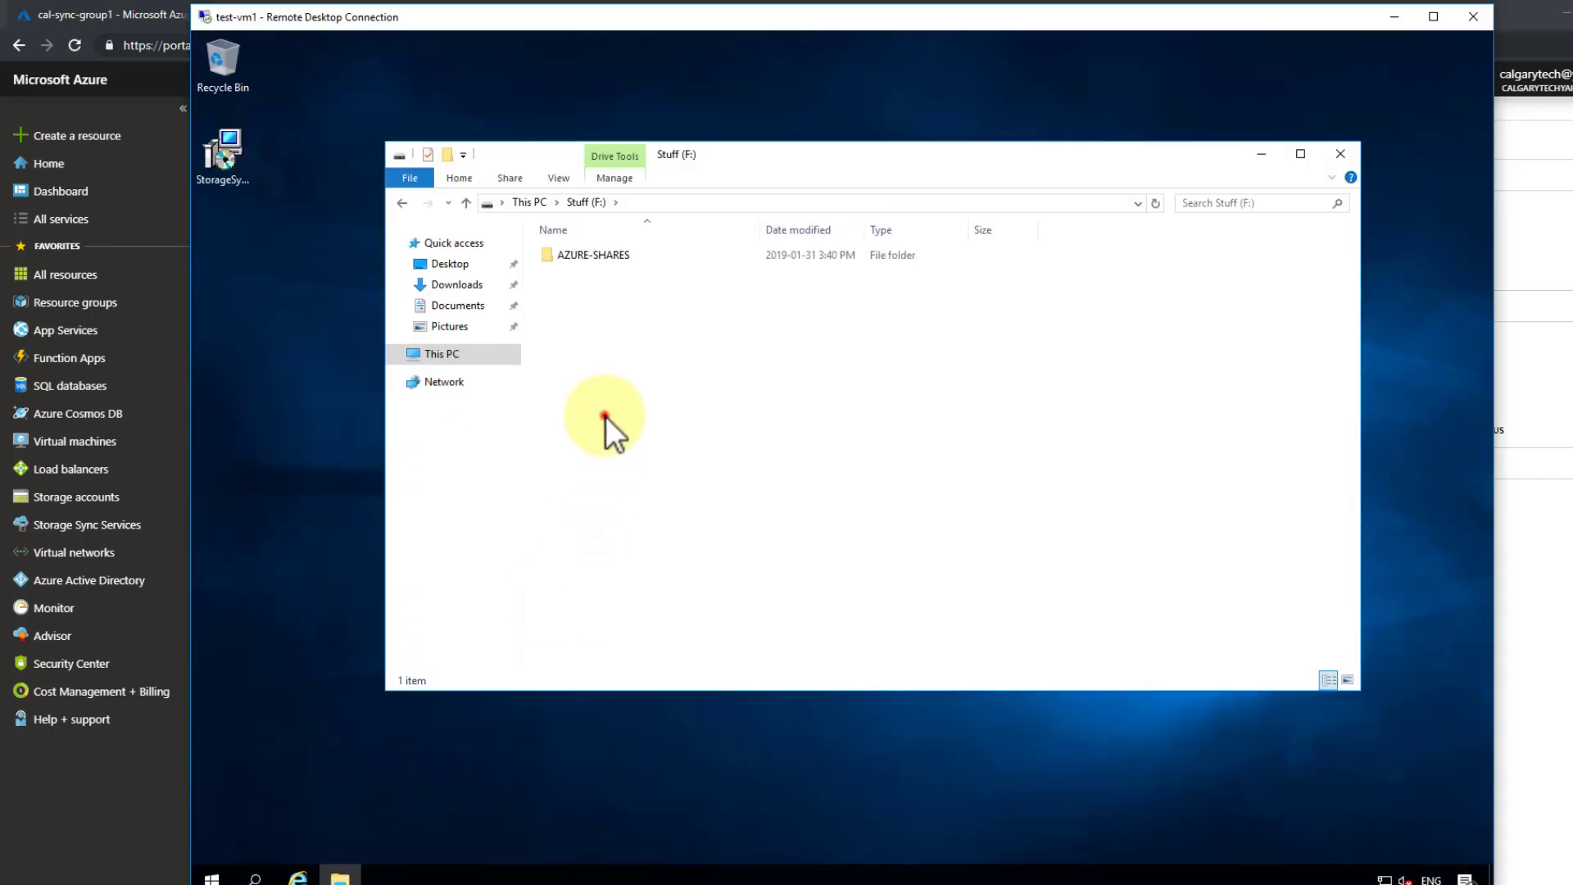
- Copy the StorageSyncAgent installer from the desktop into the AZURE-SHARES folder
double_click(624, 257)
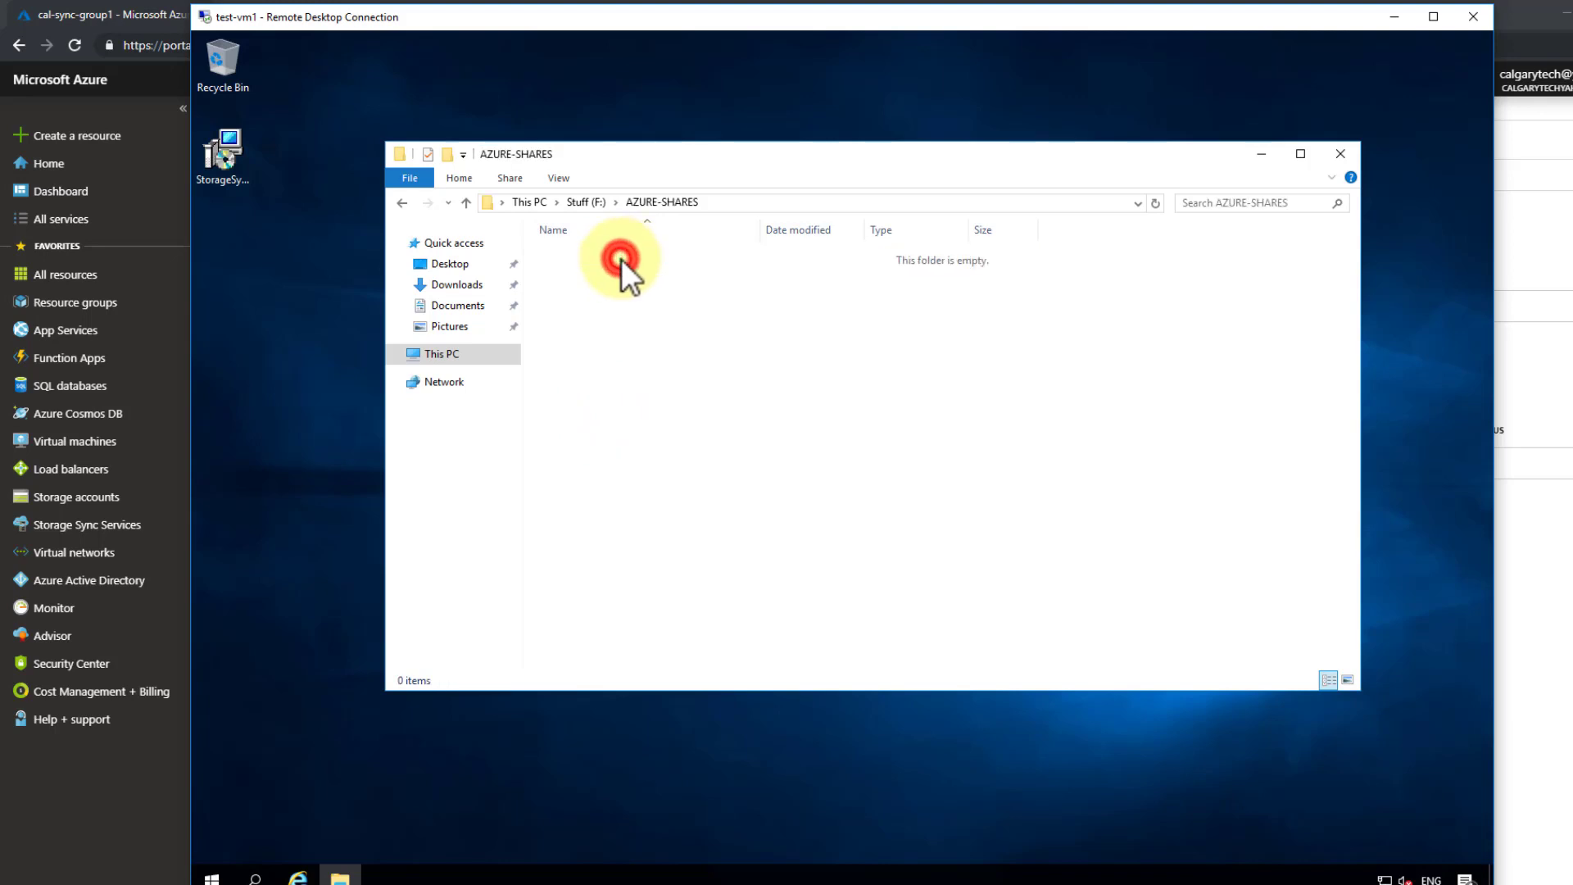
left_click(401, 202)
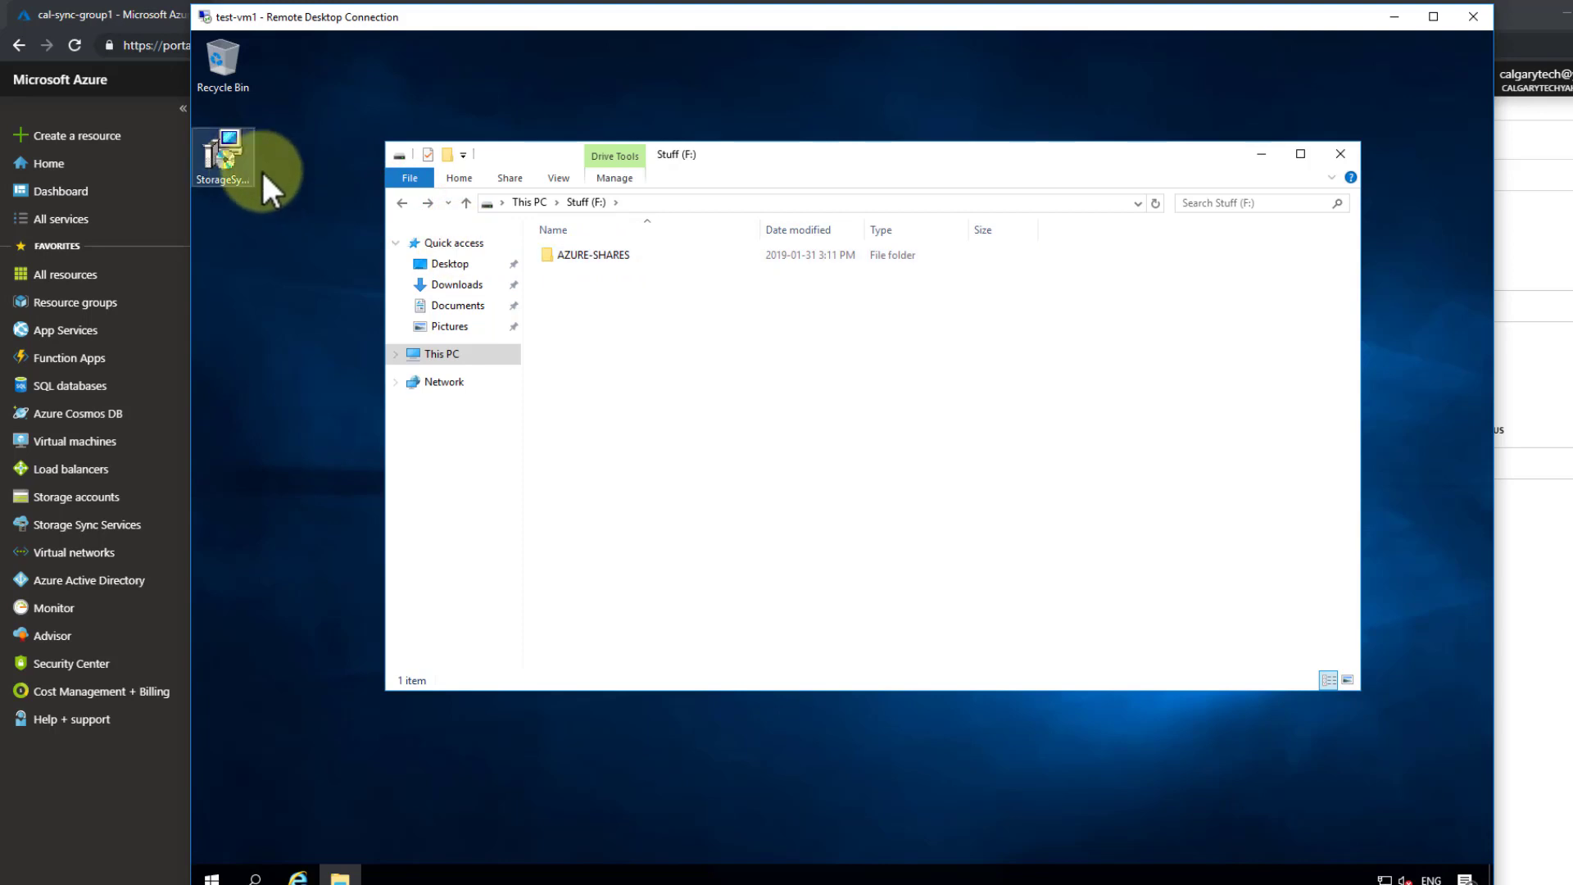
double_click(563, 252)
left_click_drag(244, 158, 721, 407)
left_click(742, 418)
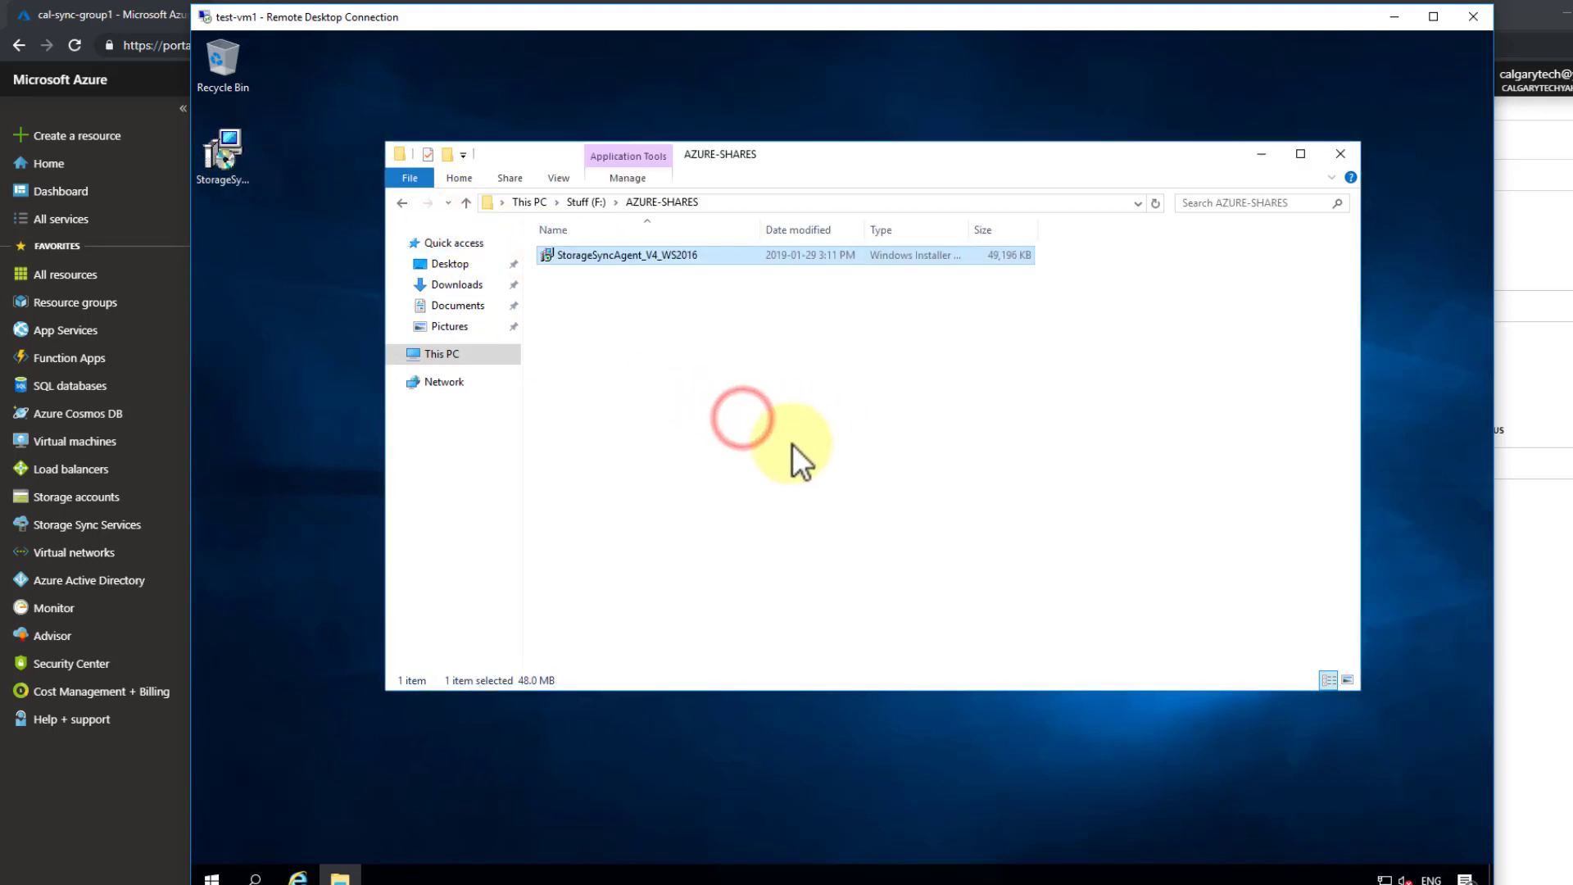
- Create a new folder named 'Folder 1111' inside AZURE-SHARES
right_click(632, 326)
left_click(727, 531)
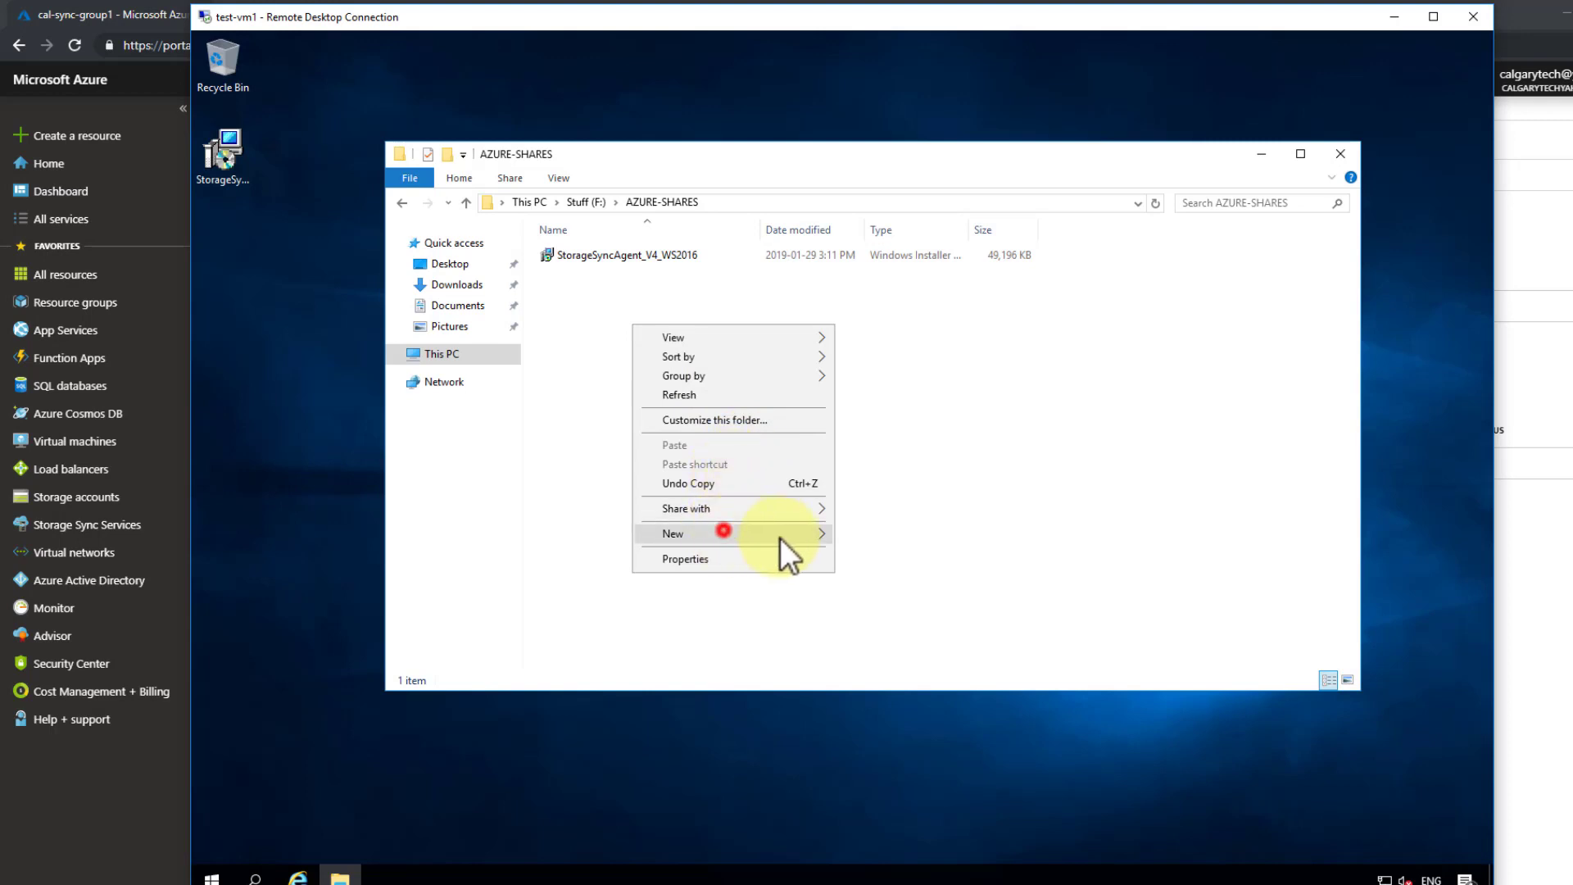
left_click(888, 536)
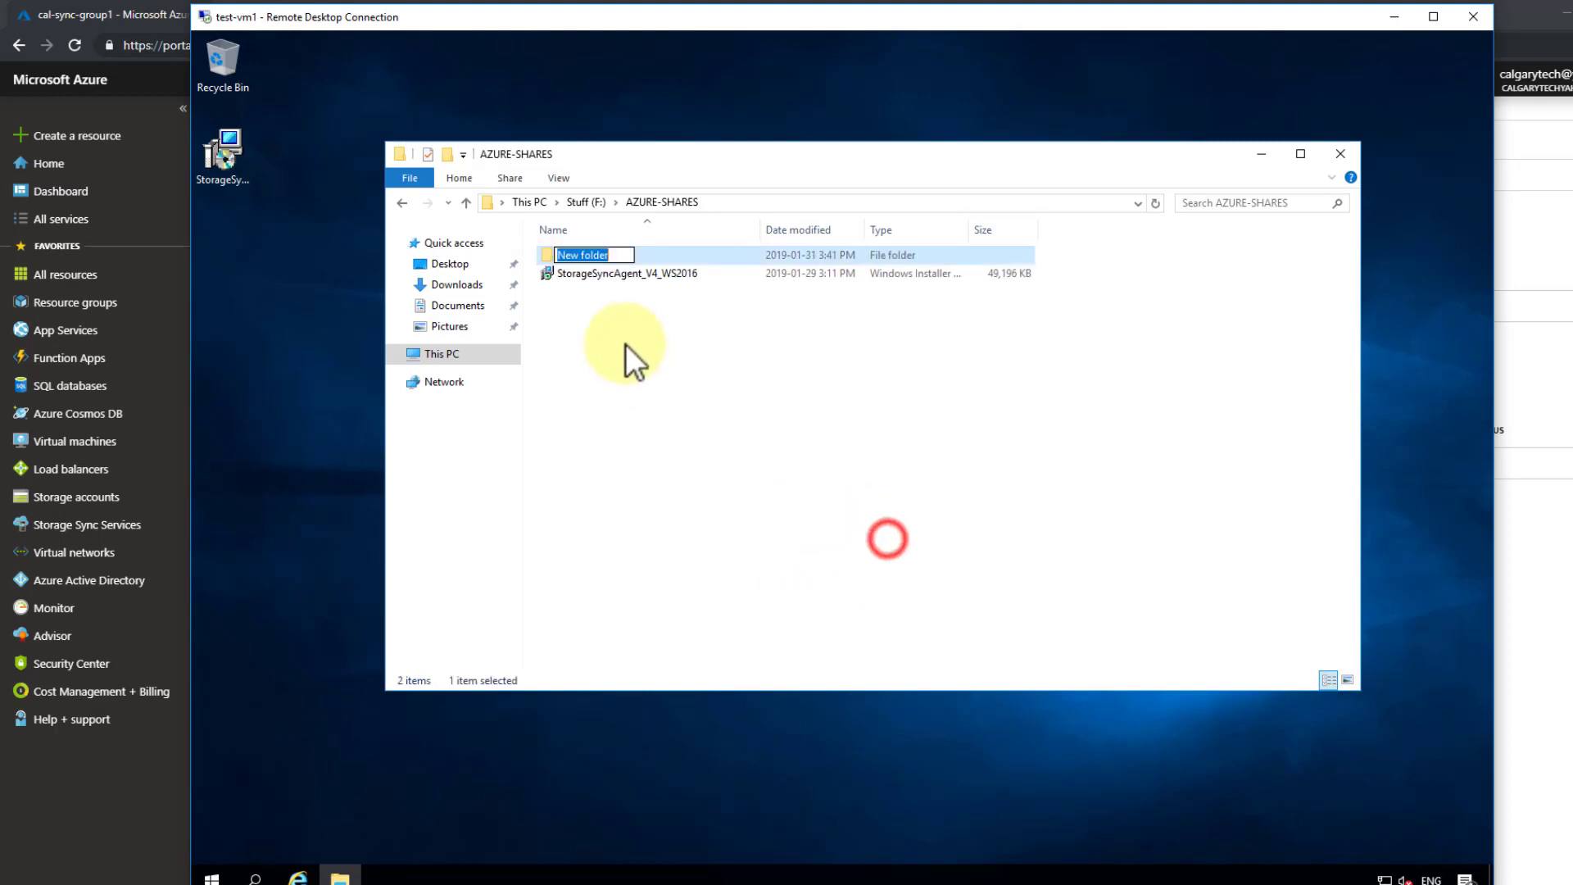
right_click(626, 343)
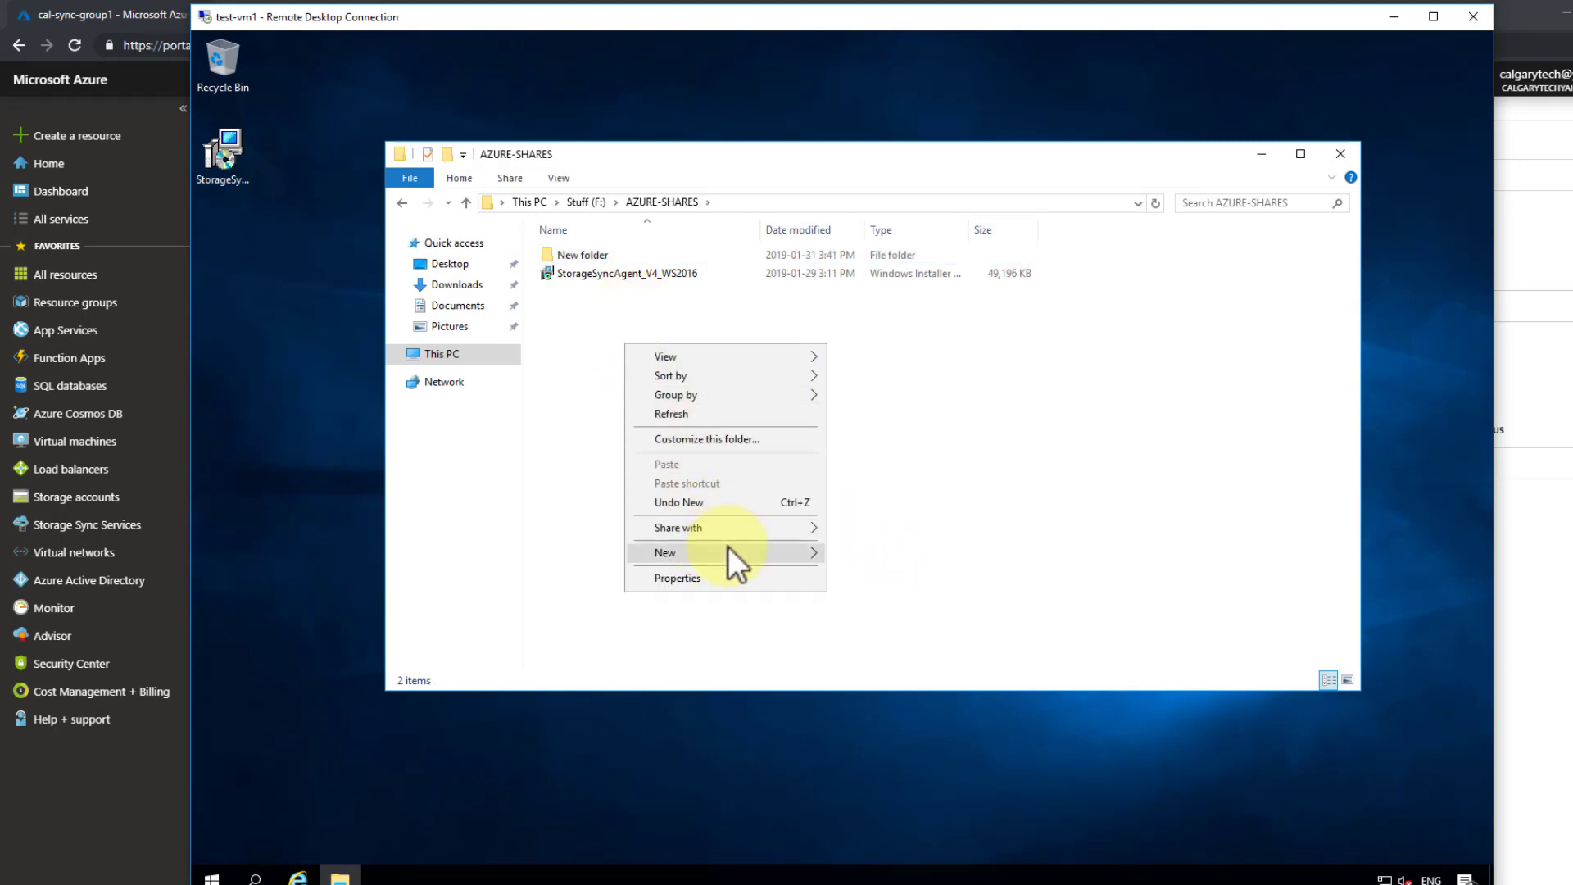
left_click_drag(616, 274, 609, 254)
left_click(610, 253)
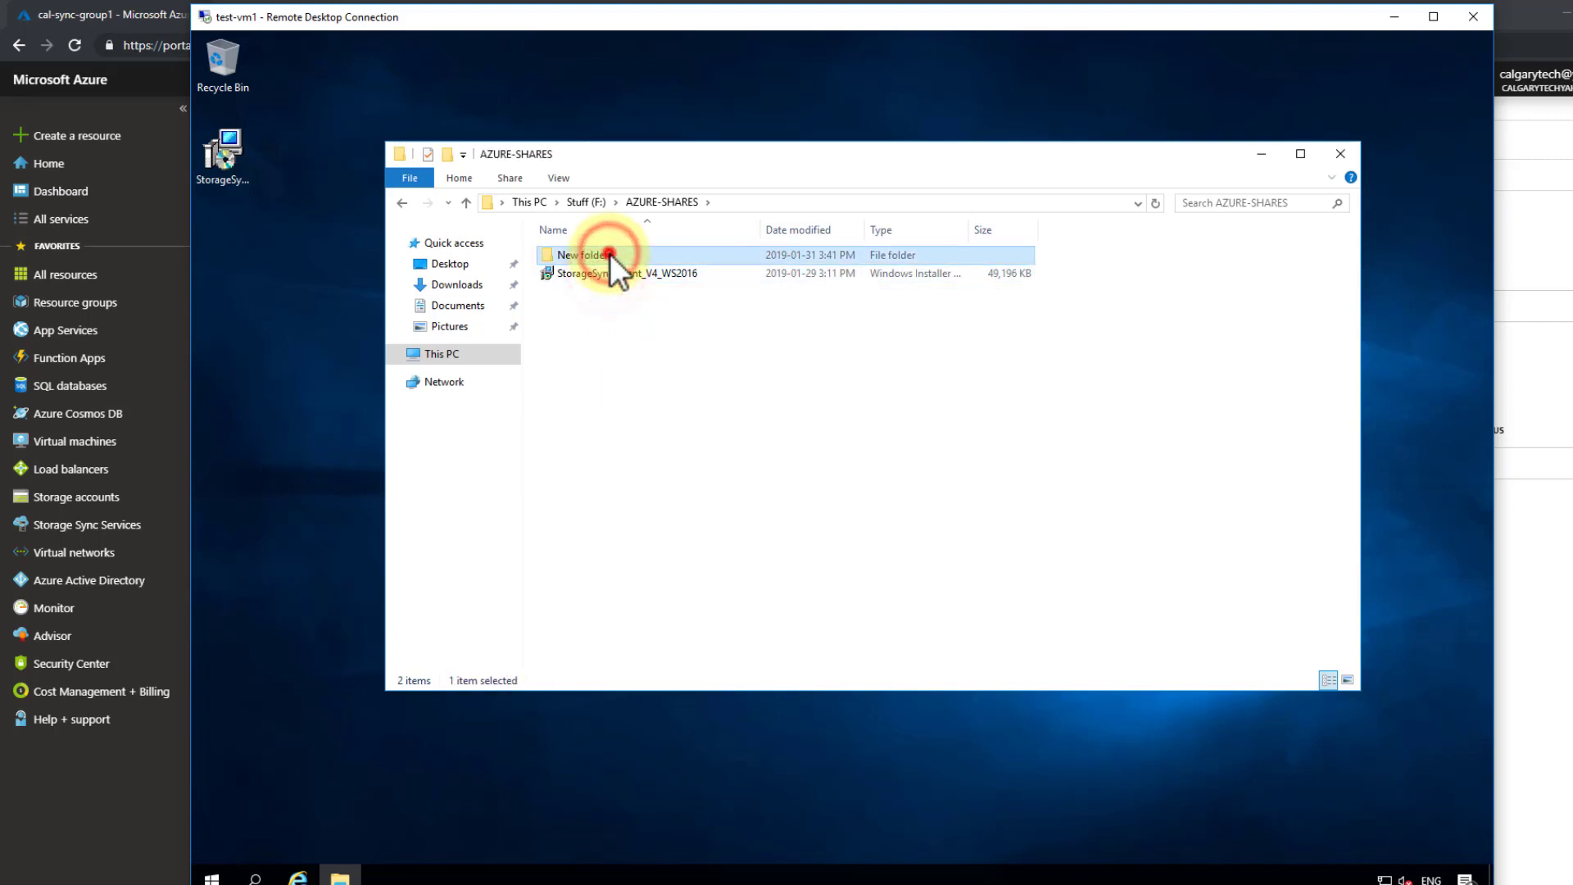
left_click(610, 253)
type("F")
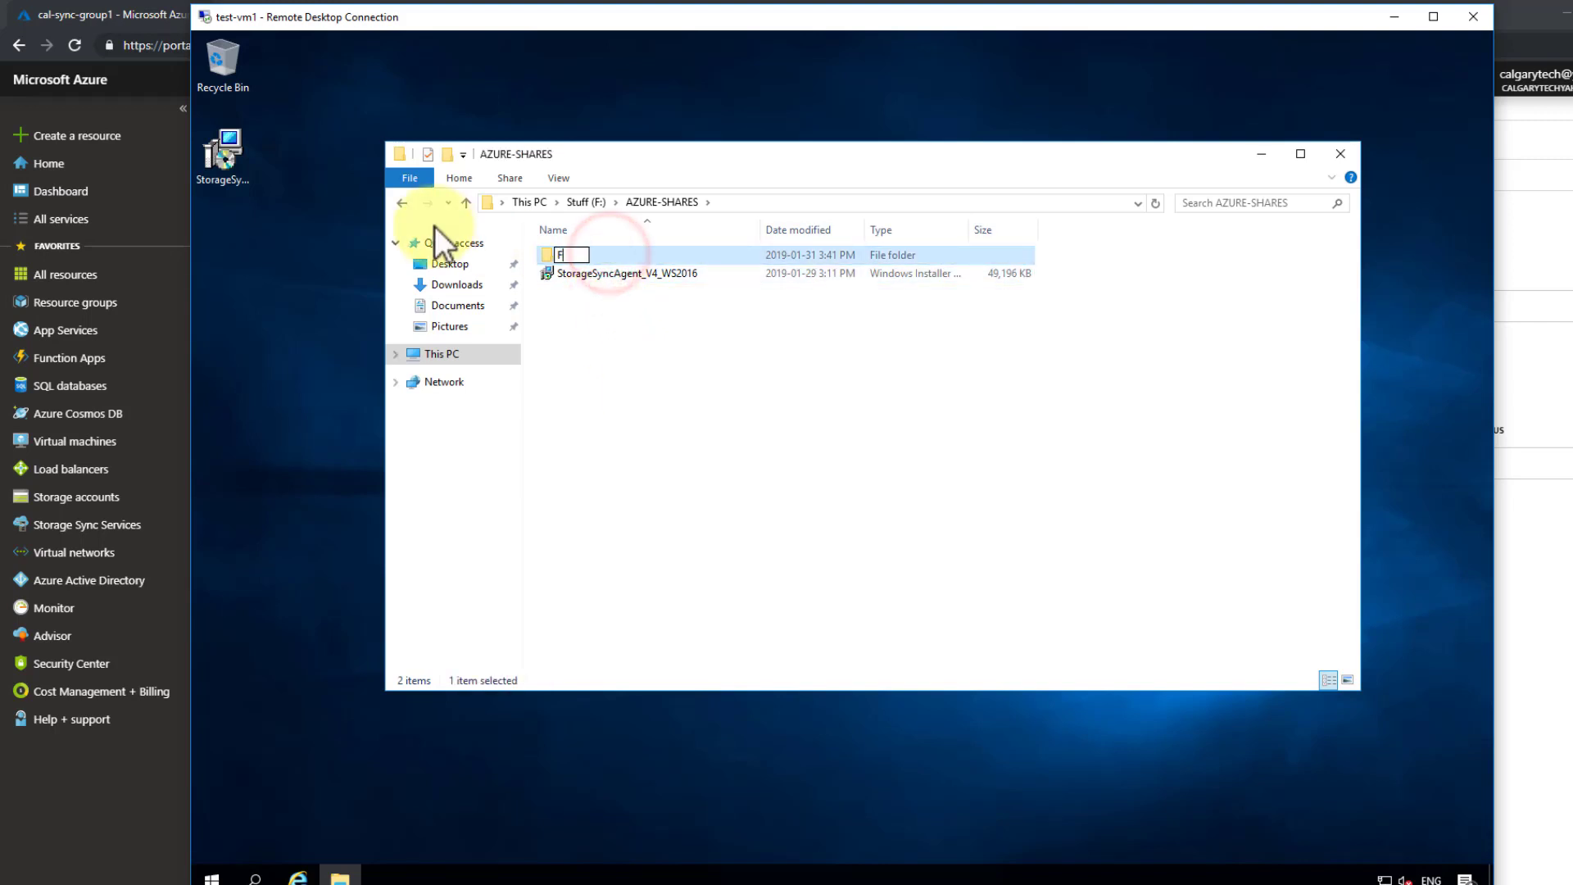
type("older 1111")
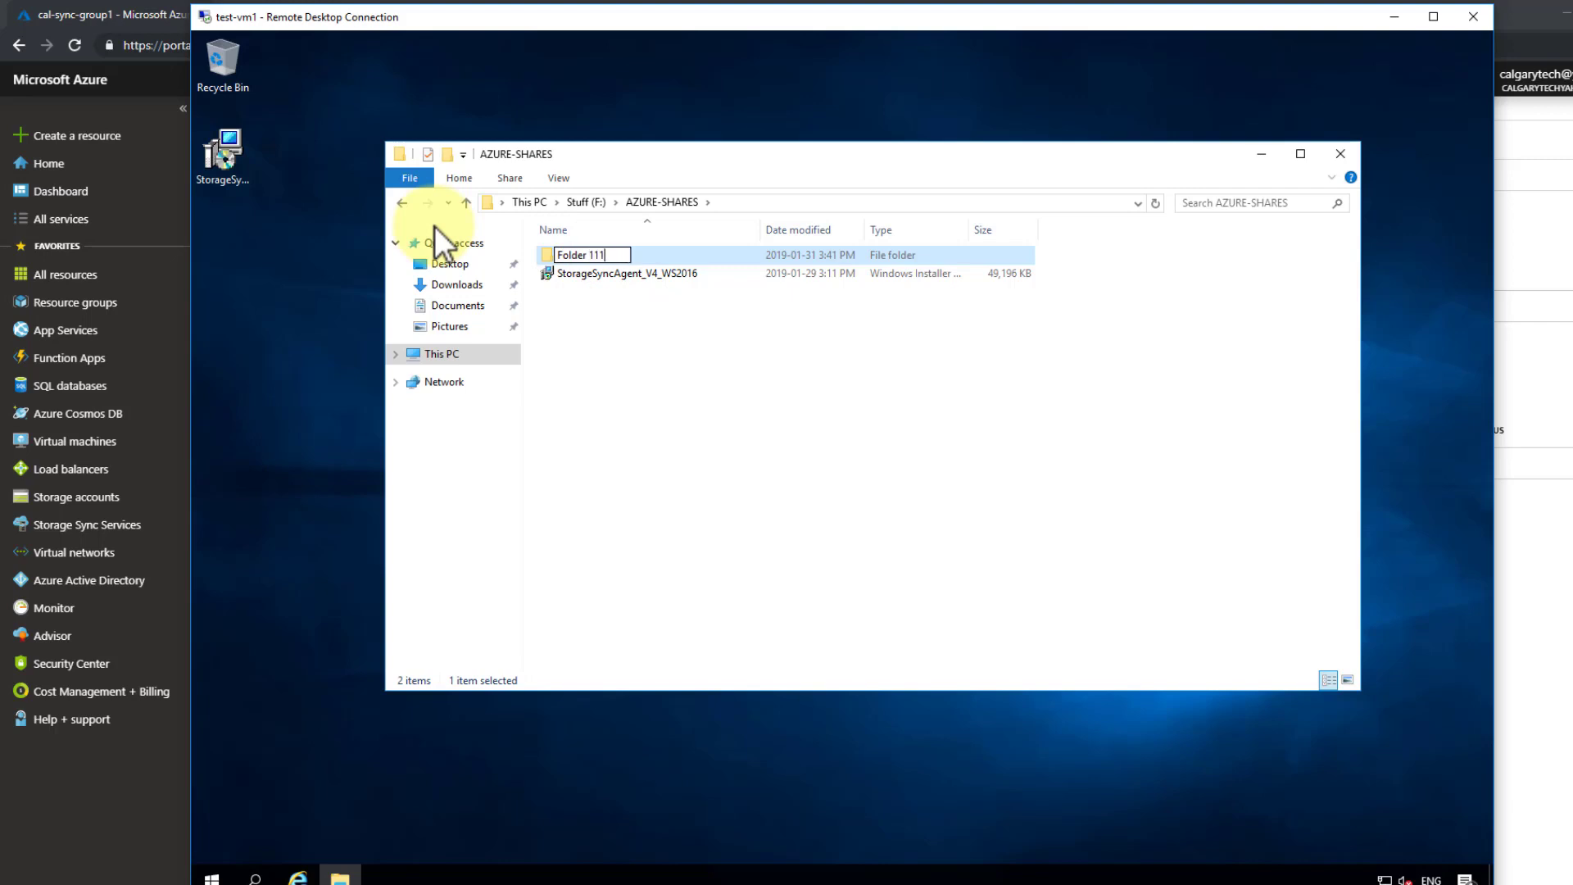
left_click(591, 287)
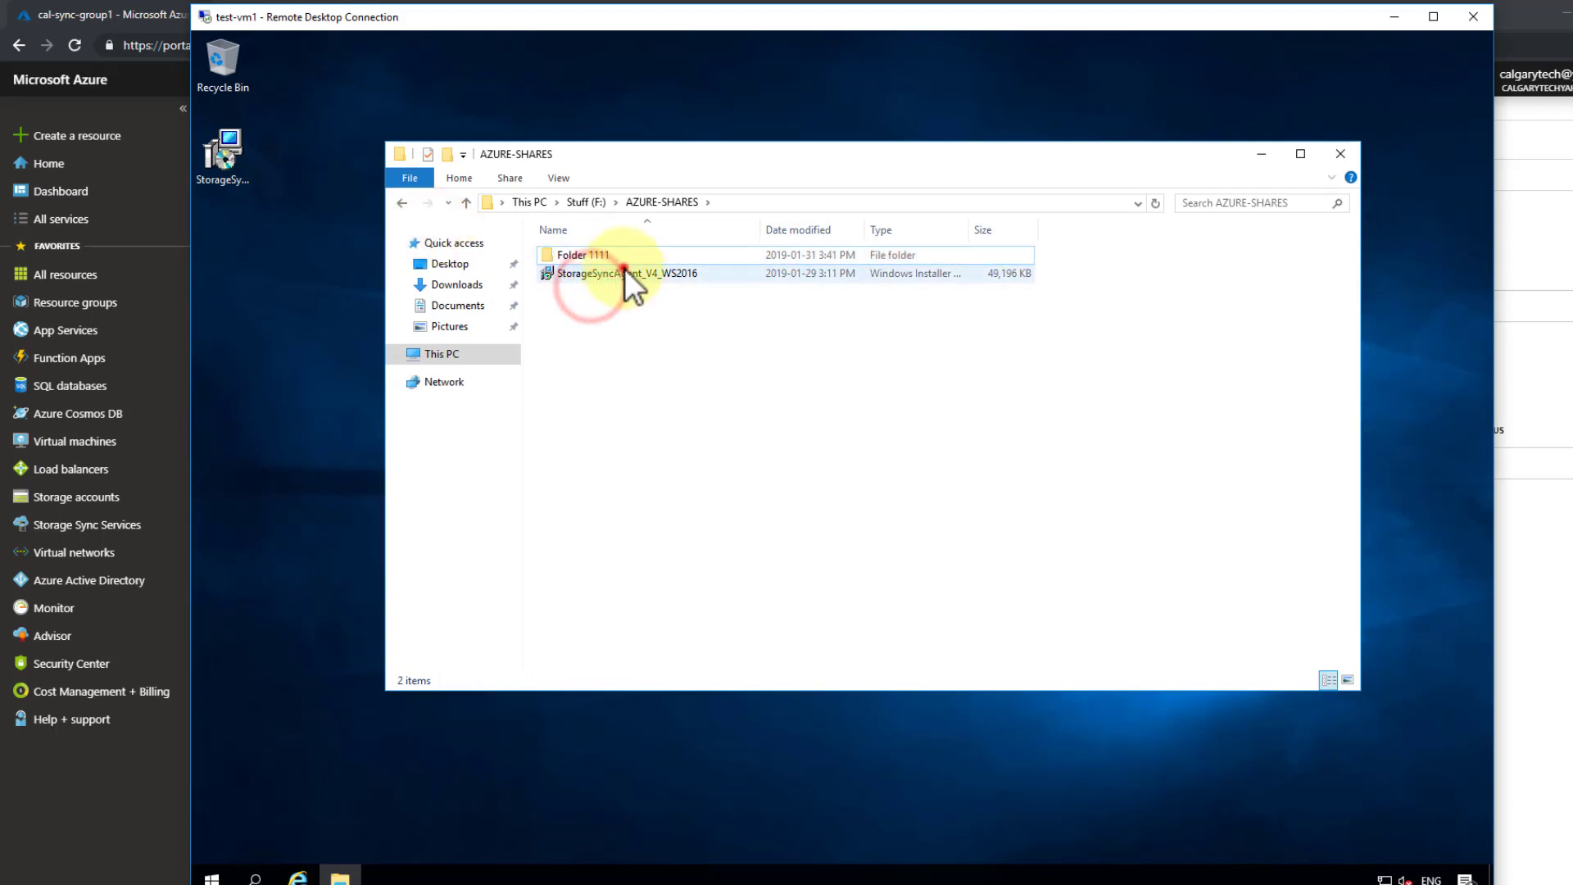
- Duplicate Folder 1111 and the installer within AZURE-SHARES
left_click(624, 271)
right_click(603, 308)
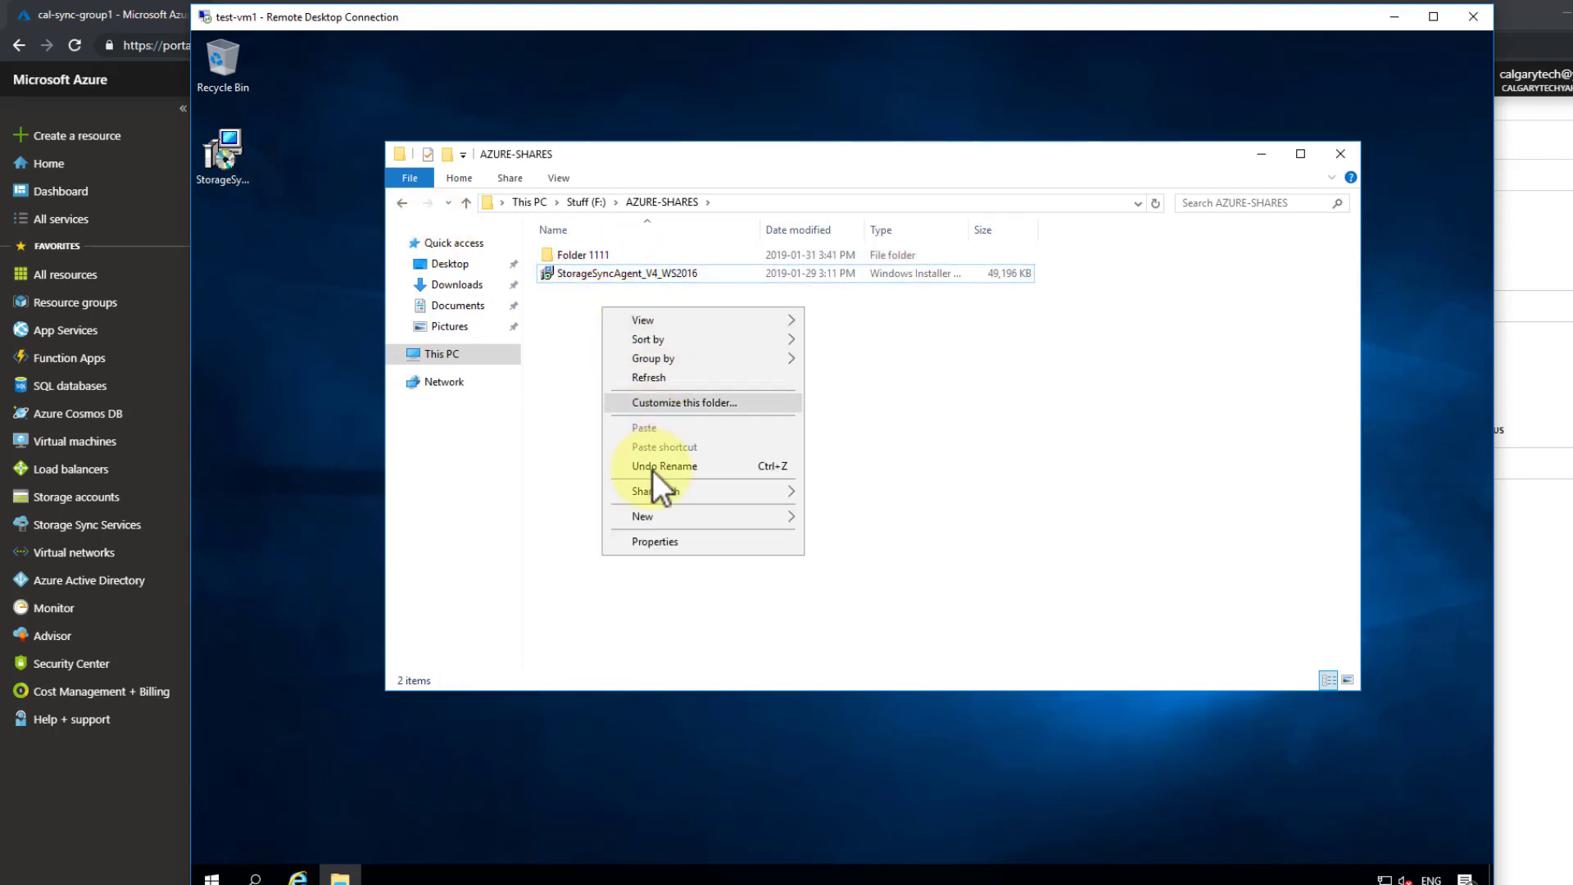
left_click(671, 519)
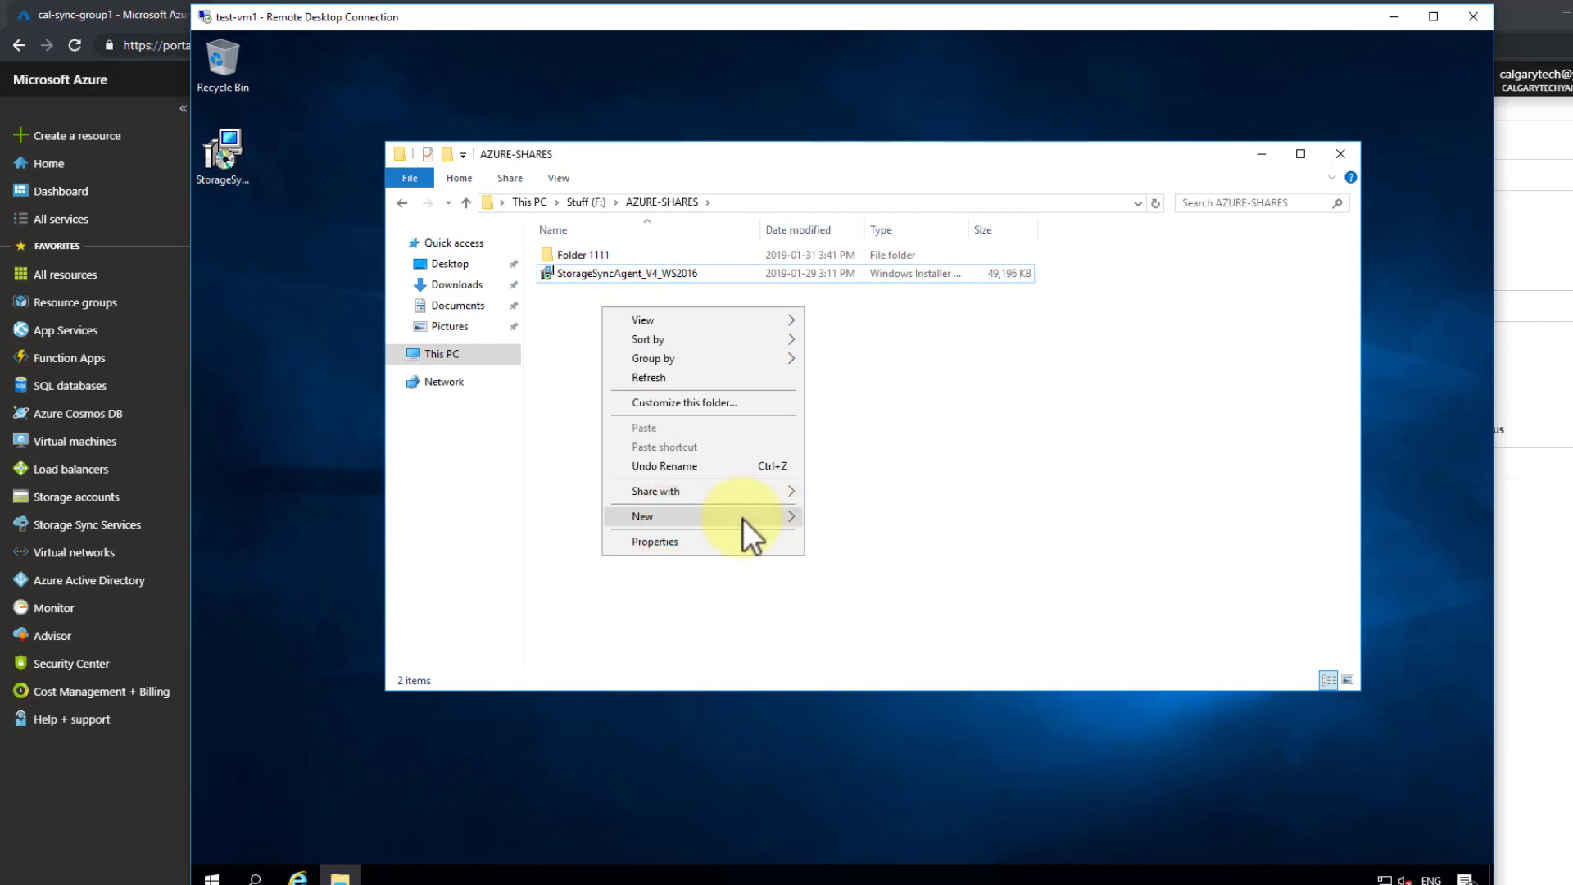
left_click(864, 391)
mouse_move(654, 339)
left_mouse_down()
mouse_move(532, 228)
mouse_move(576, 308)
mouse_move(567, 371)
left_mouse_up()
left_click(651, 388)
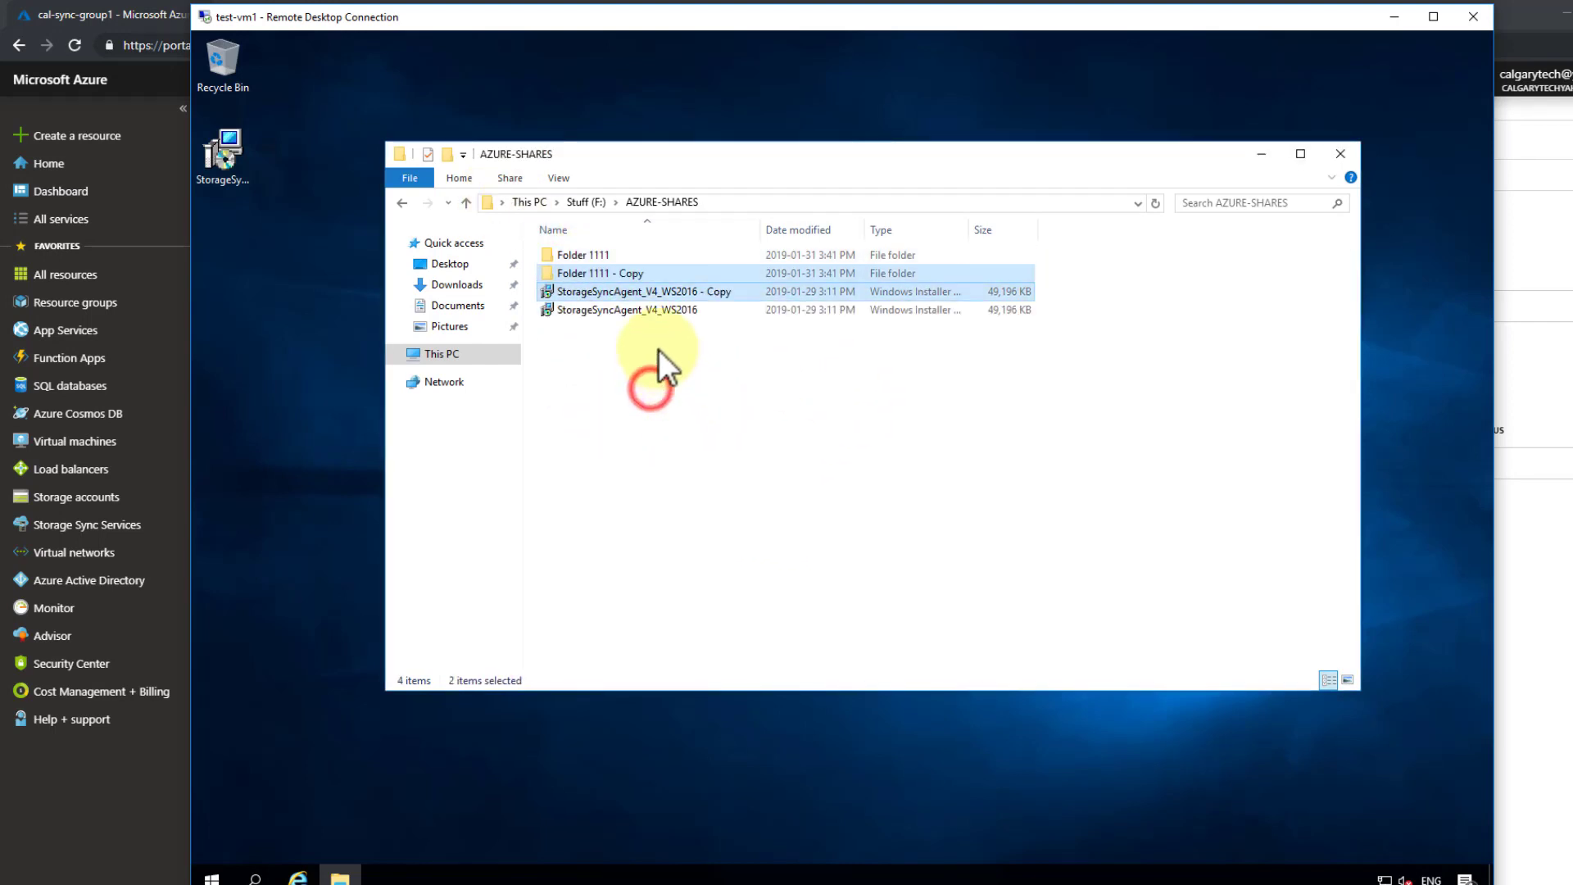
- Keep duplicating selections: the four items, then 4, 8 and 16 installer files, reaching 36 items
left_click_drag(677, 366, 598, 385)
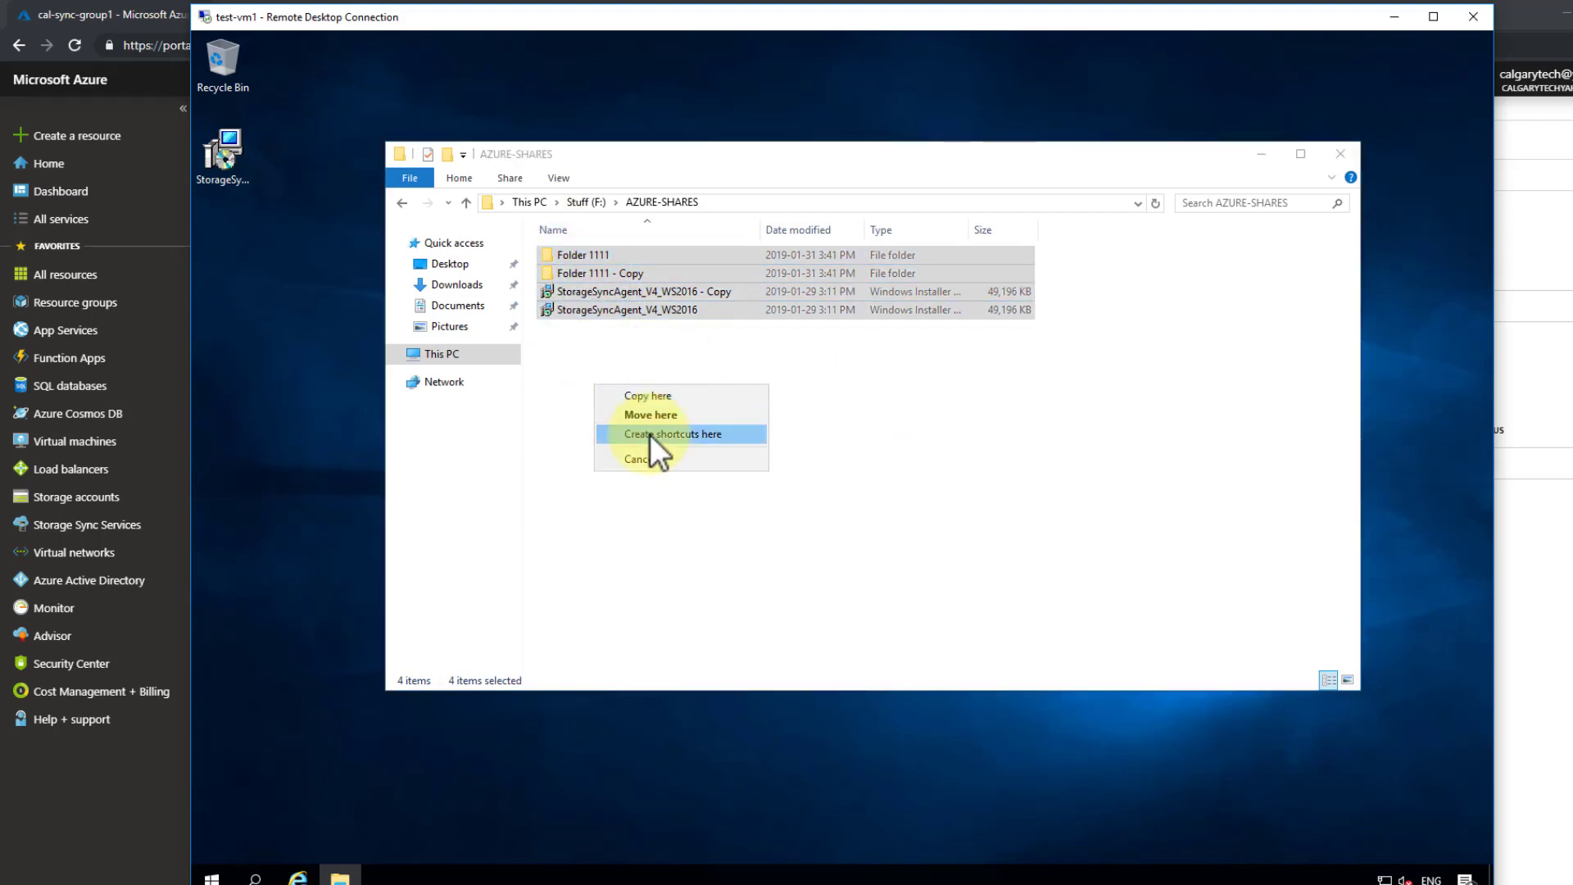
left_click(655, 396)
left_click_drag(691, 418, 563, 537)
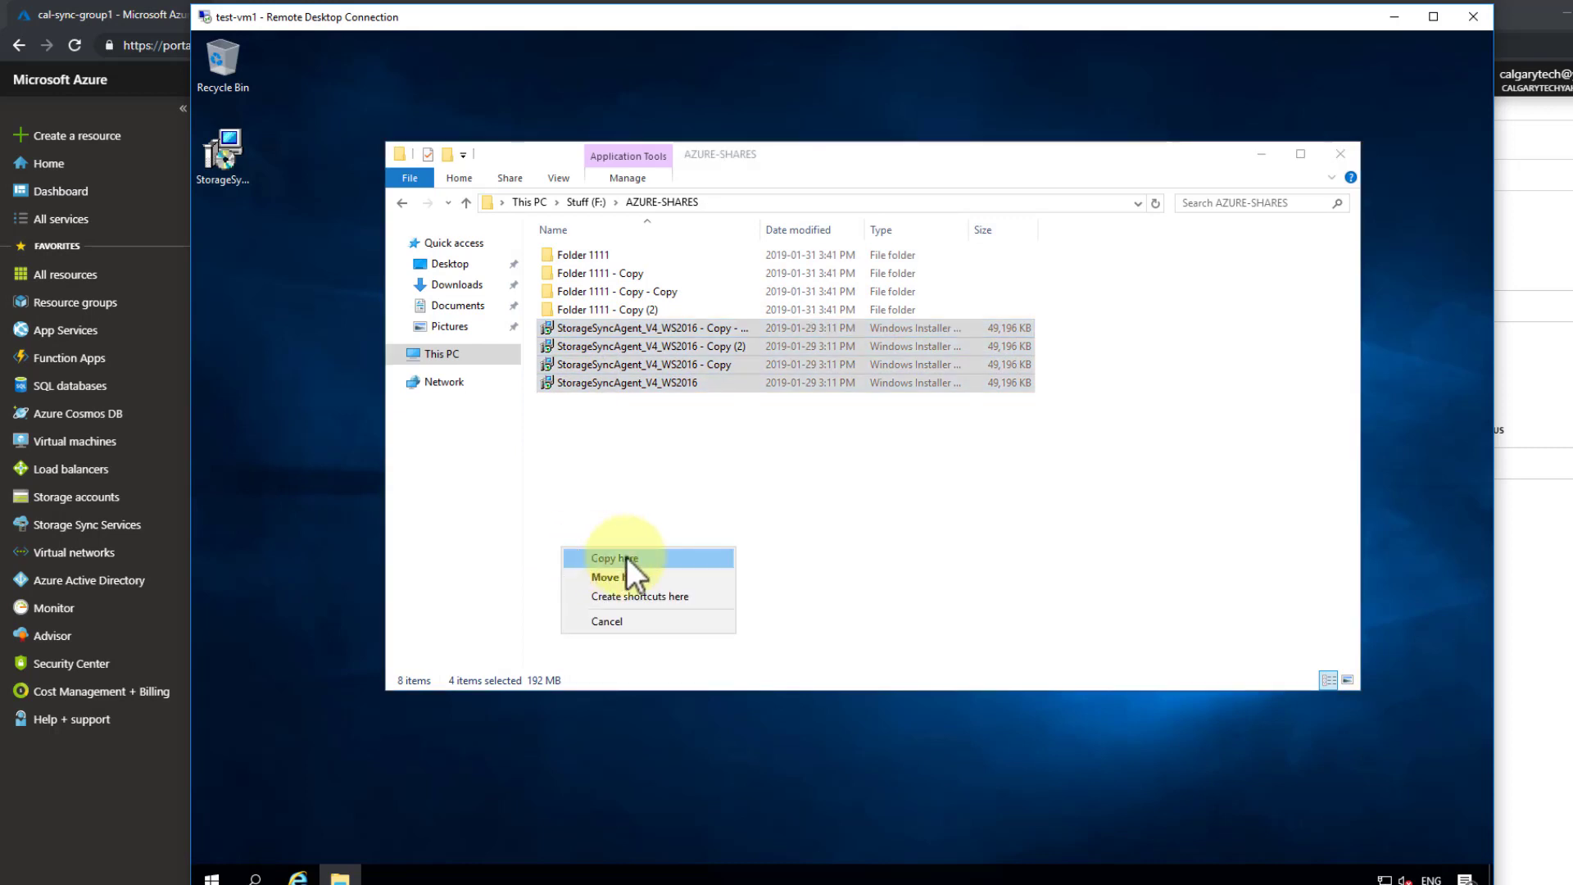
left_click(628, 549)
left_click_drag(683, 529, 608, 574)
left_click(652, 580)
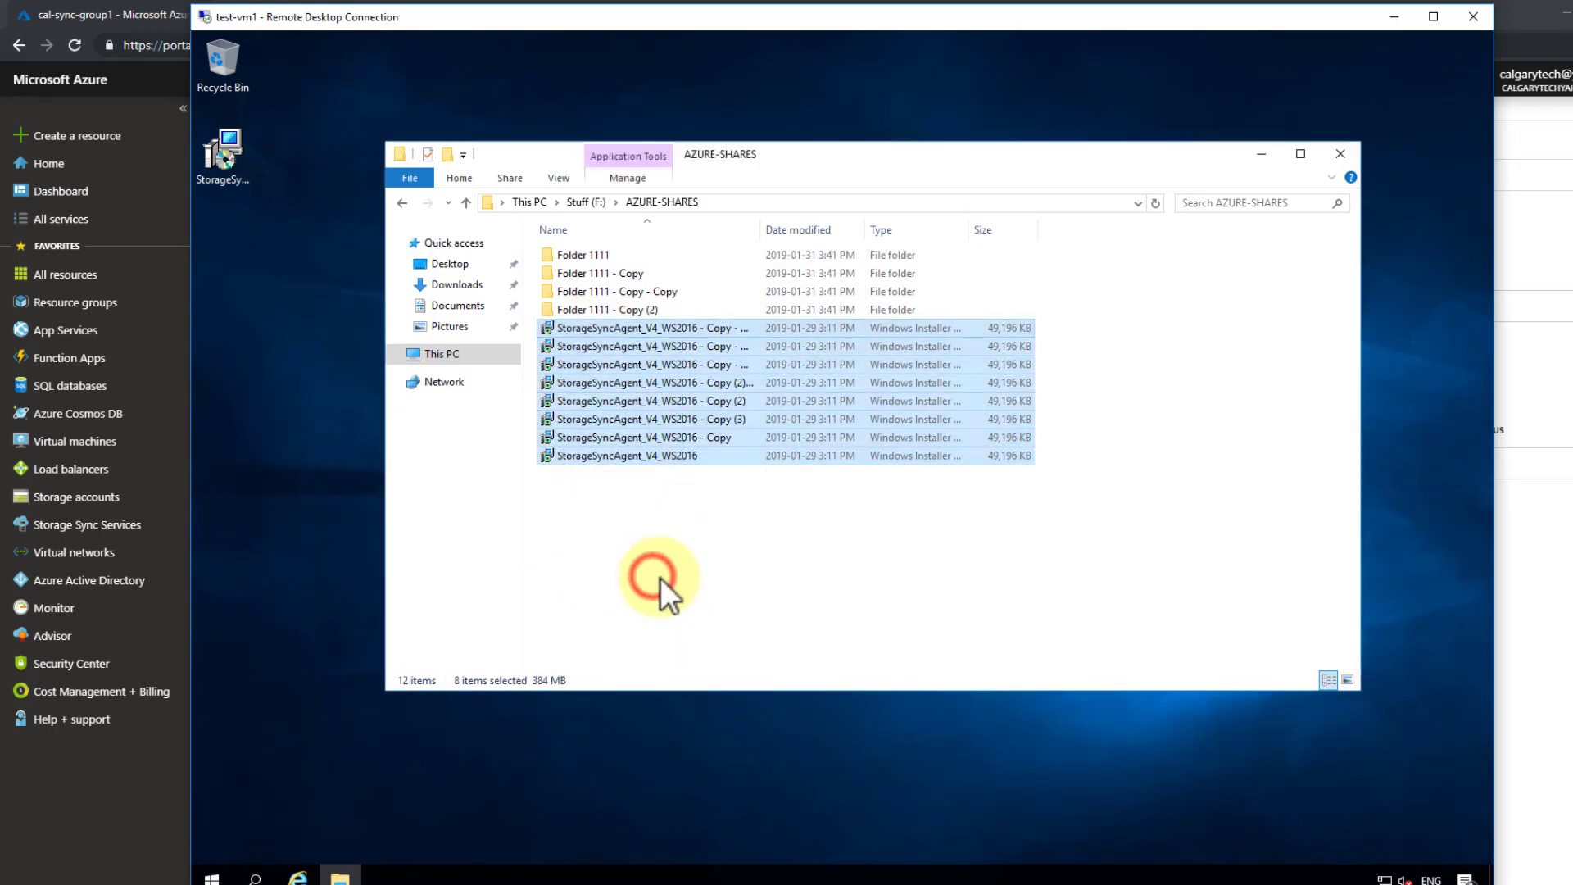
left_click_drag(681, 650, 569, 331)
left_click_drag(616, 565, 631, 640)
left_click(639, 647)
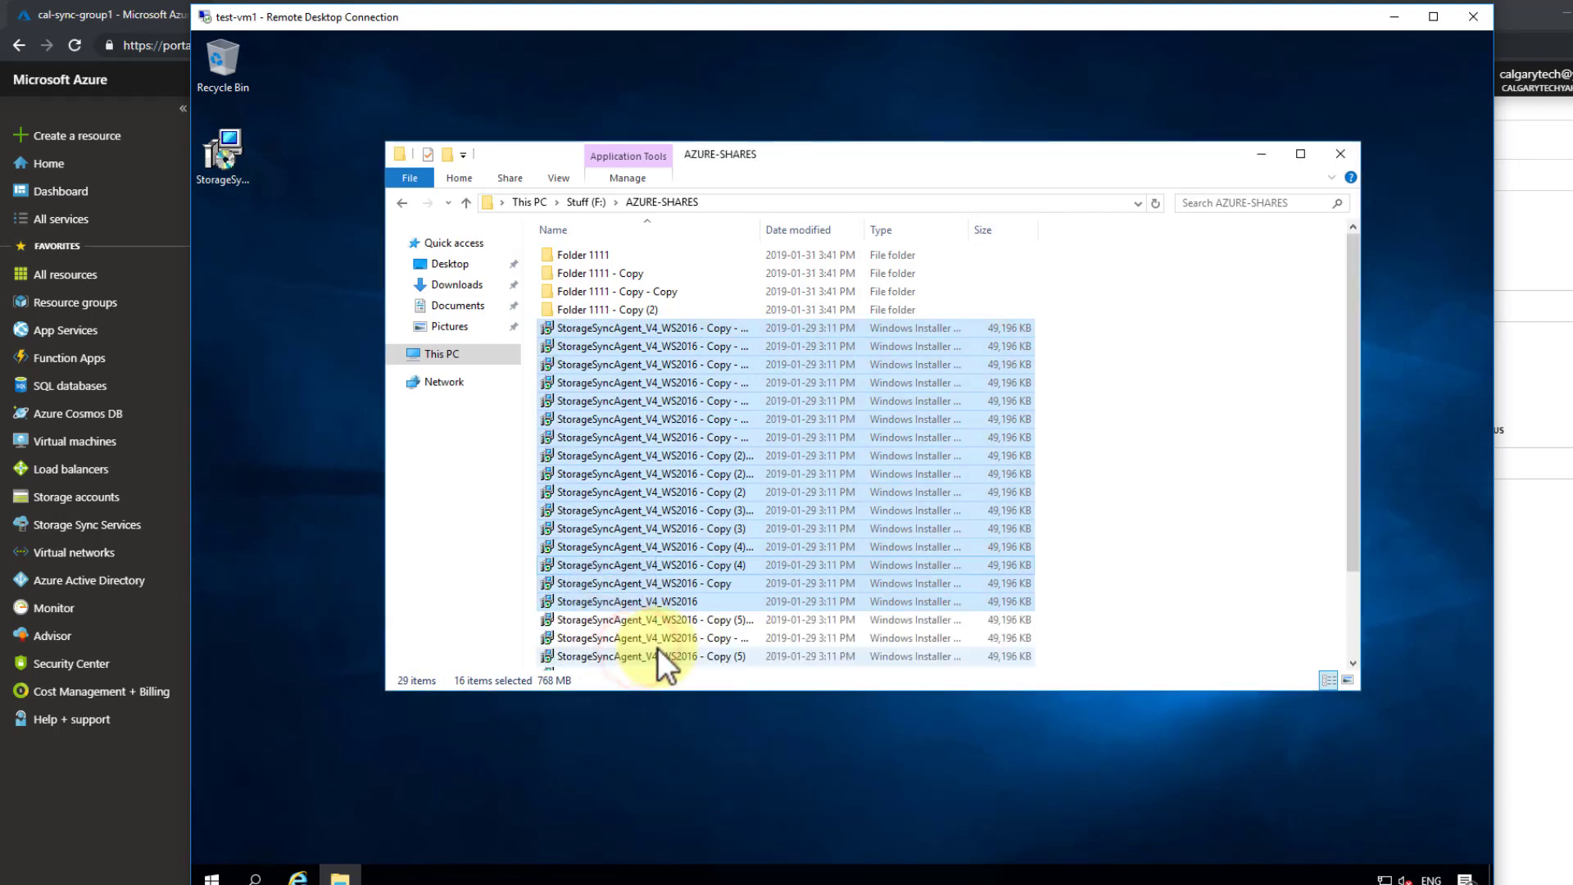
- Clear the selection and bring up the actions menu for the first installer copy
left_click(1112, 574)
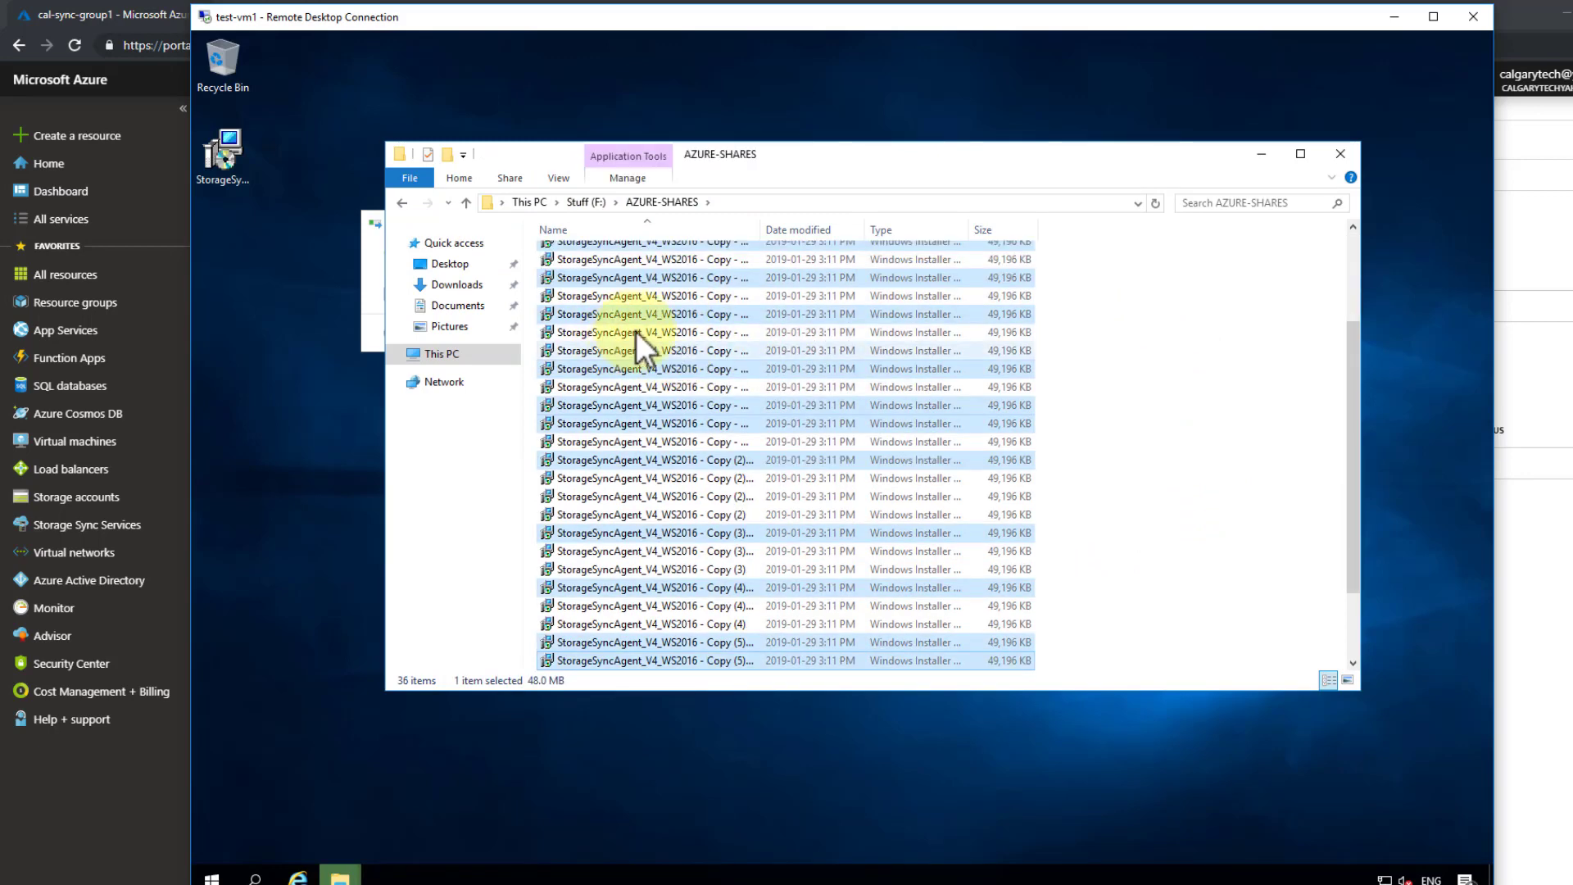
scroll(908, 363, "up", 5)
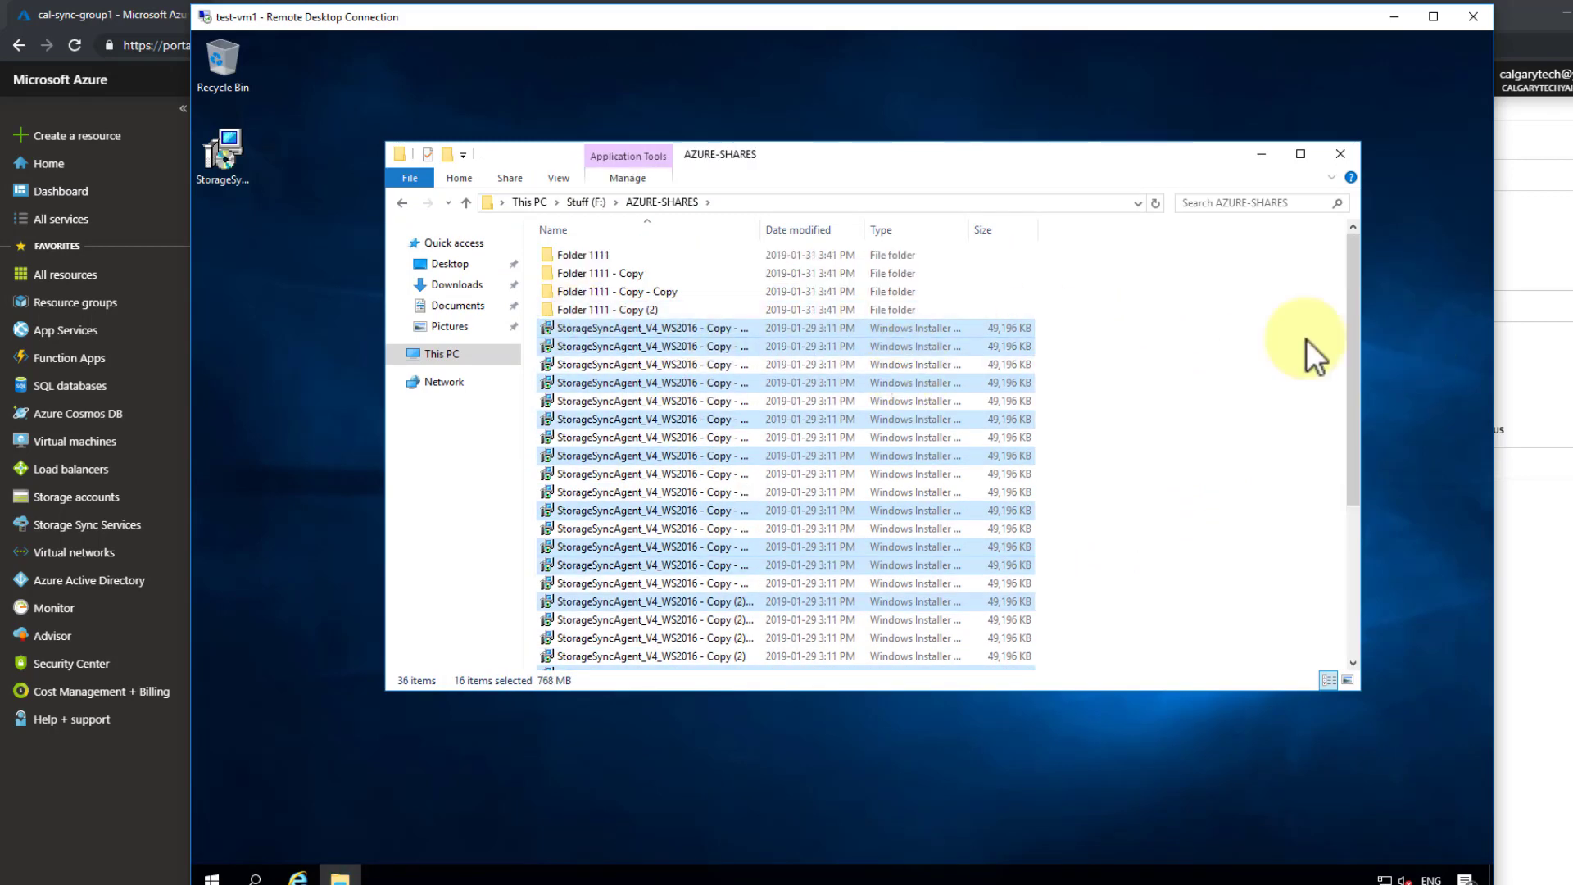
left_click(1177, 321)
left_click(667, 329)
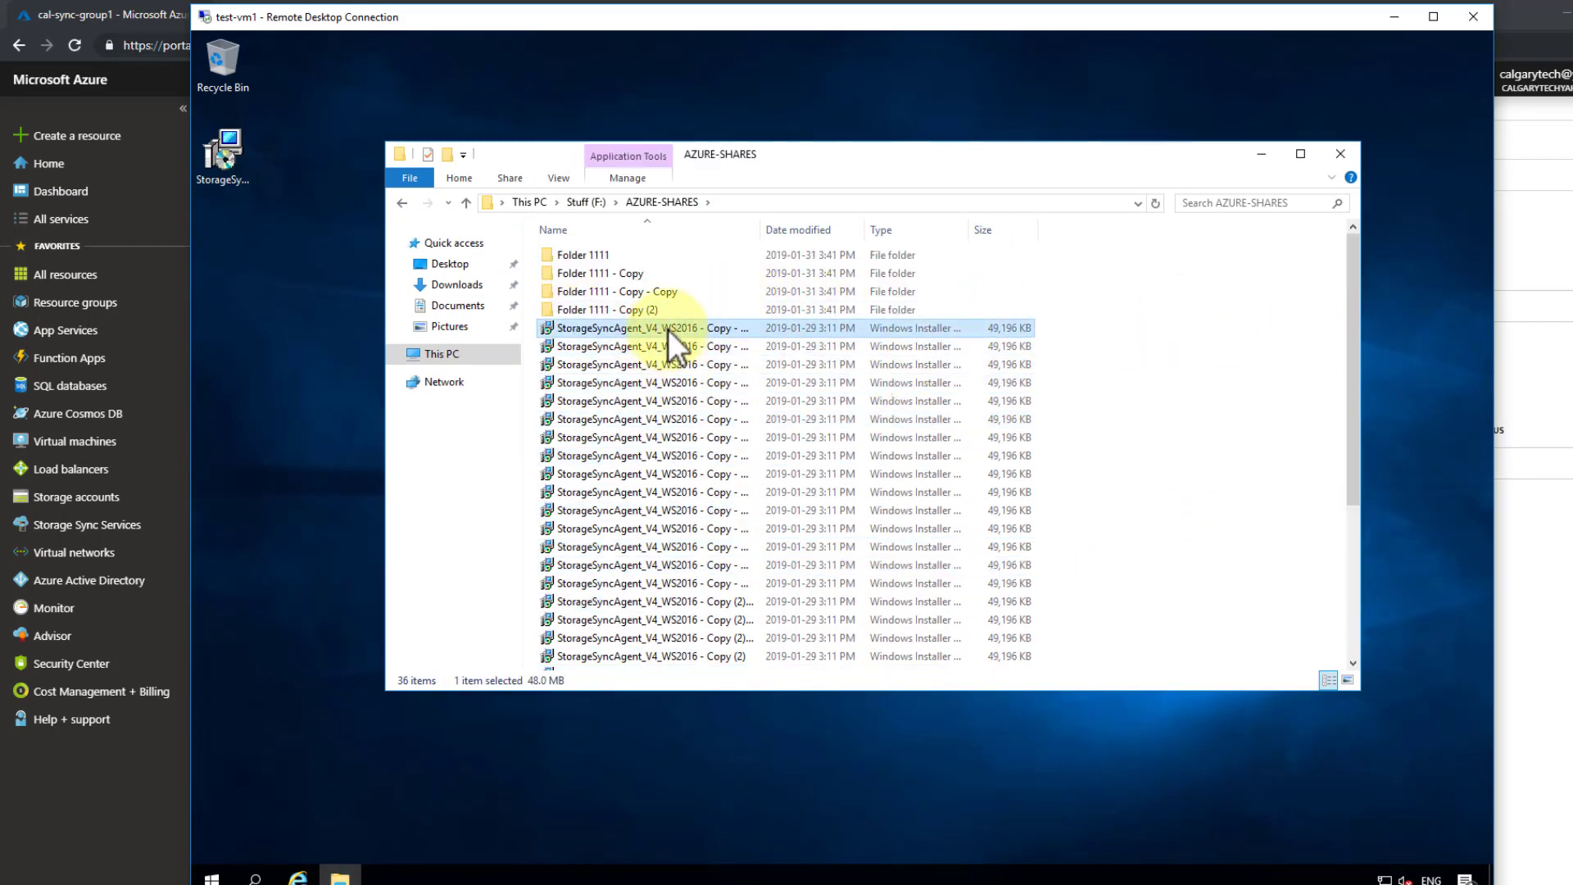
right_click(666, 330)
- View the installer copy's properties, then go up to the Stuff (F:) drive
left_click(791, 621)
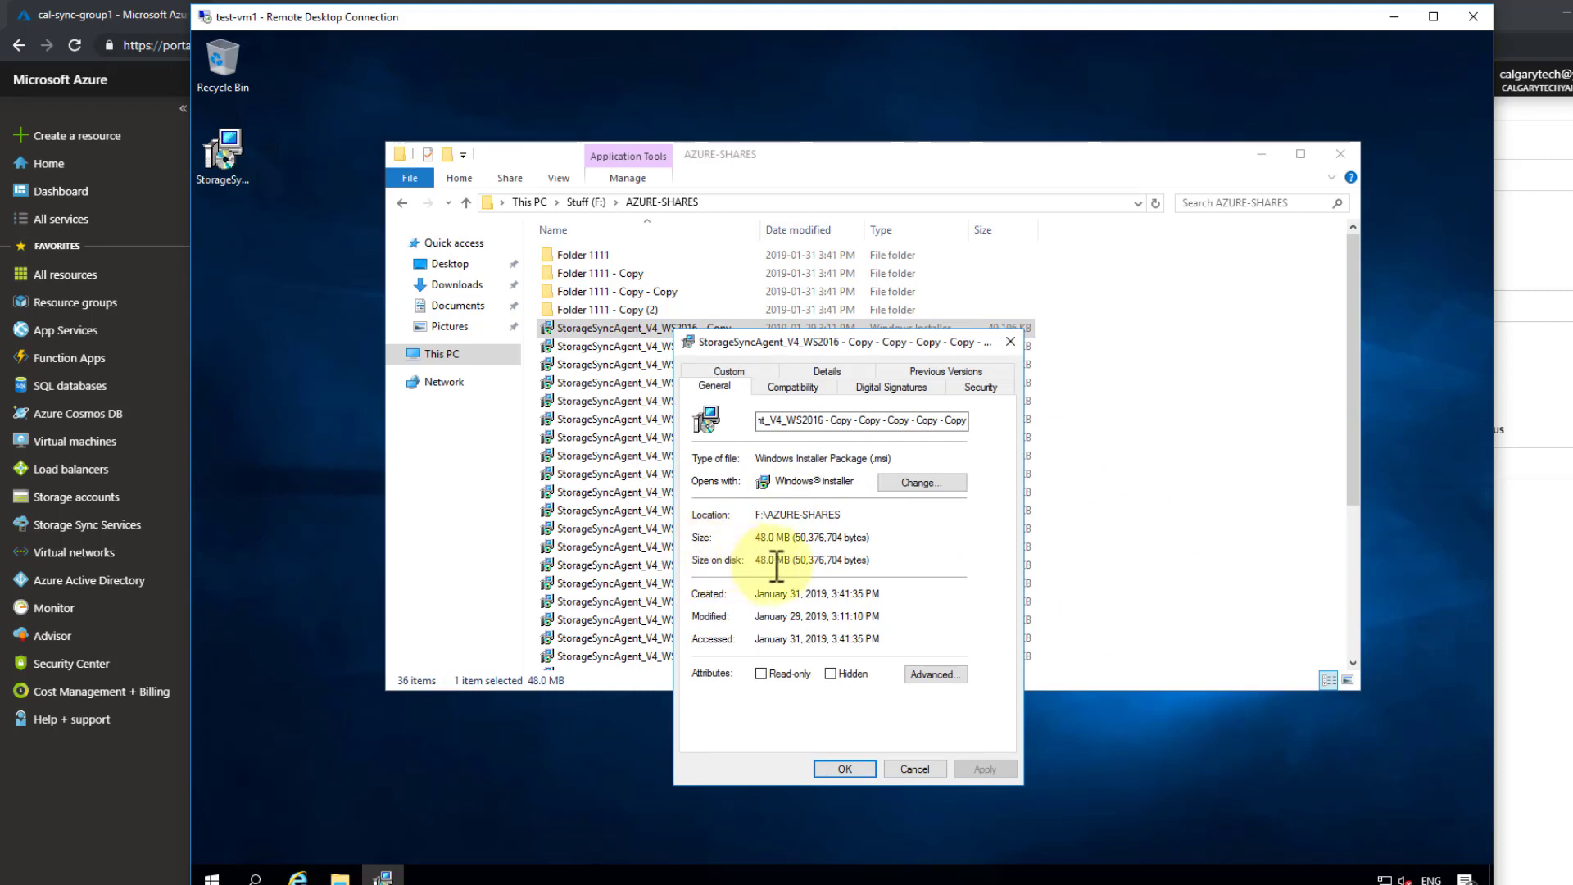
left_click(903, 769)
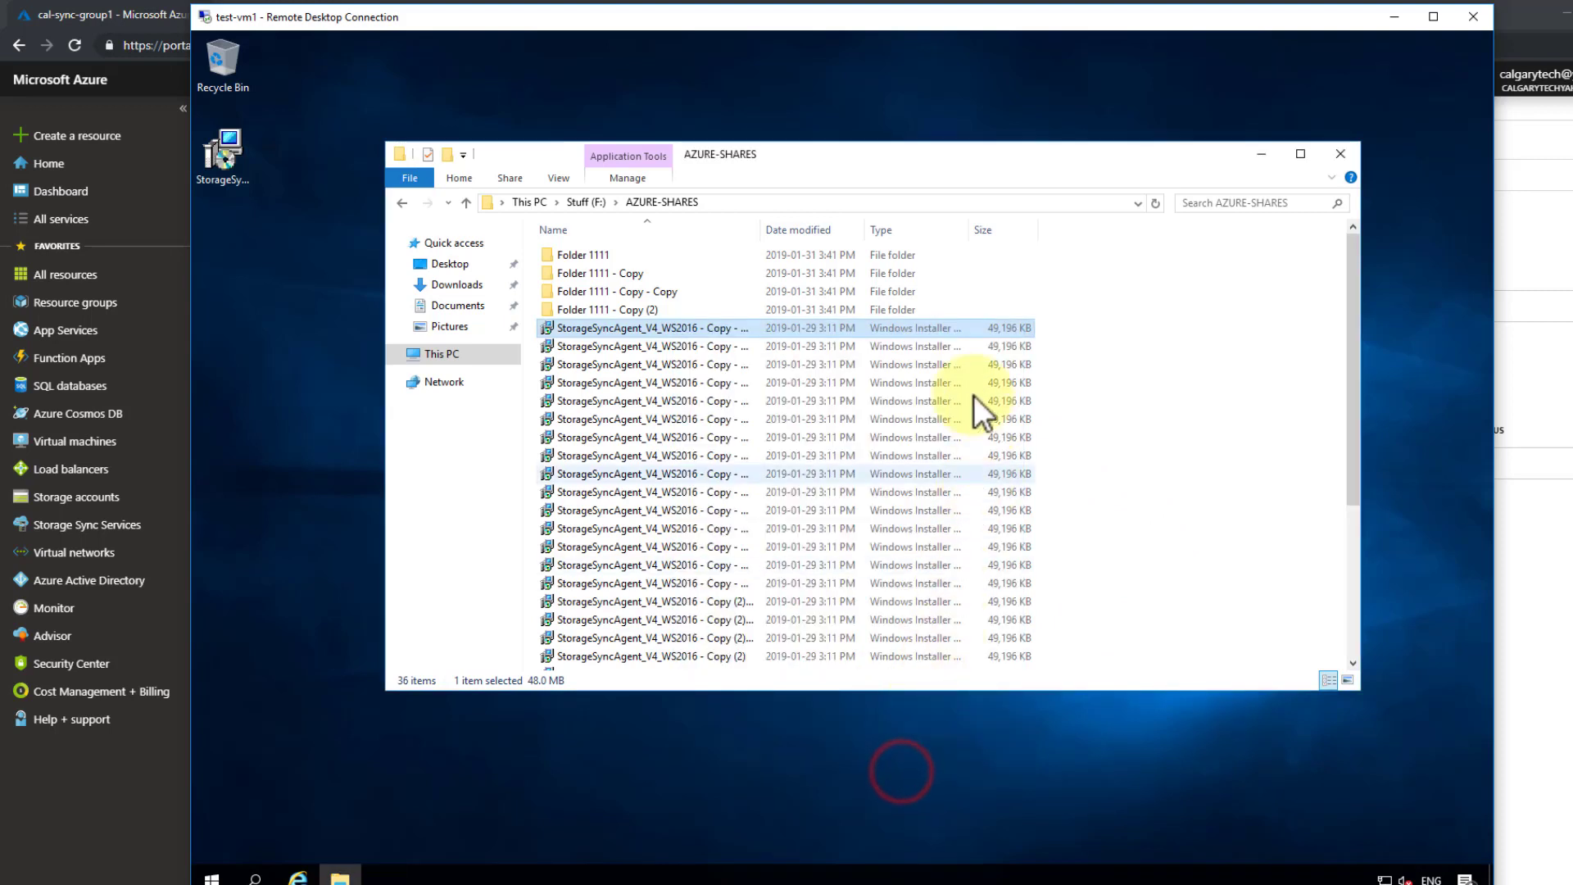
left_click(587, 199)
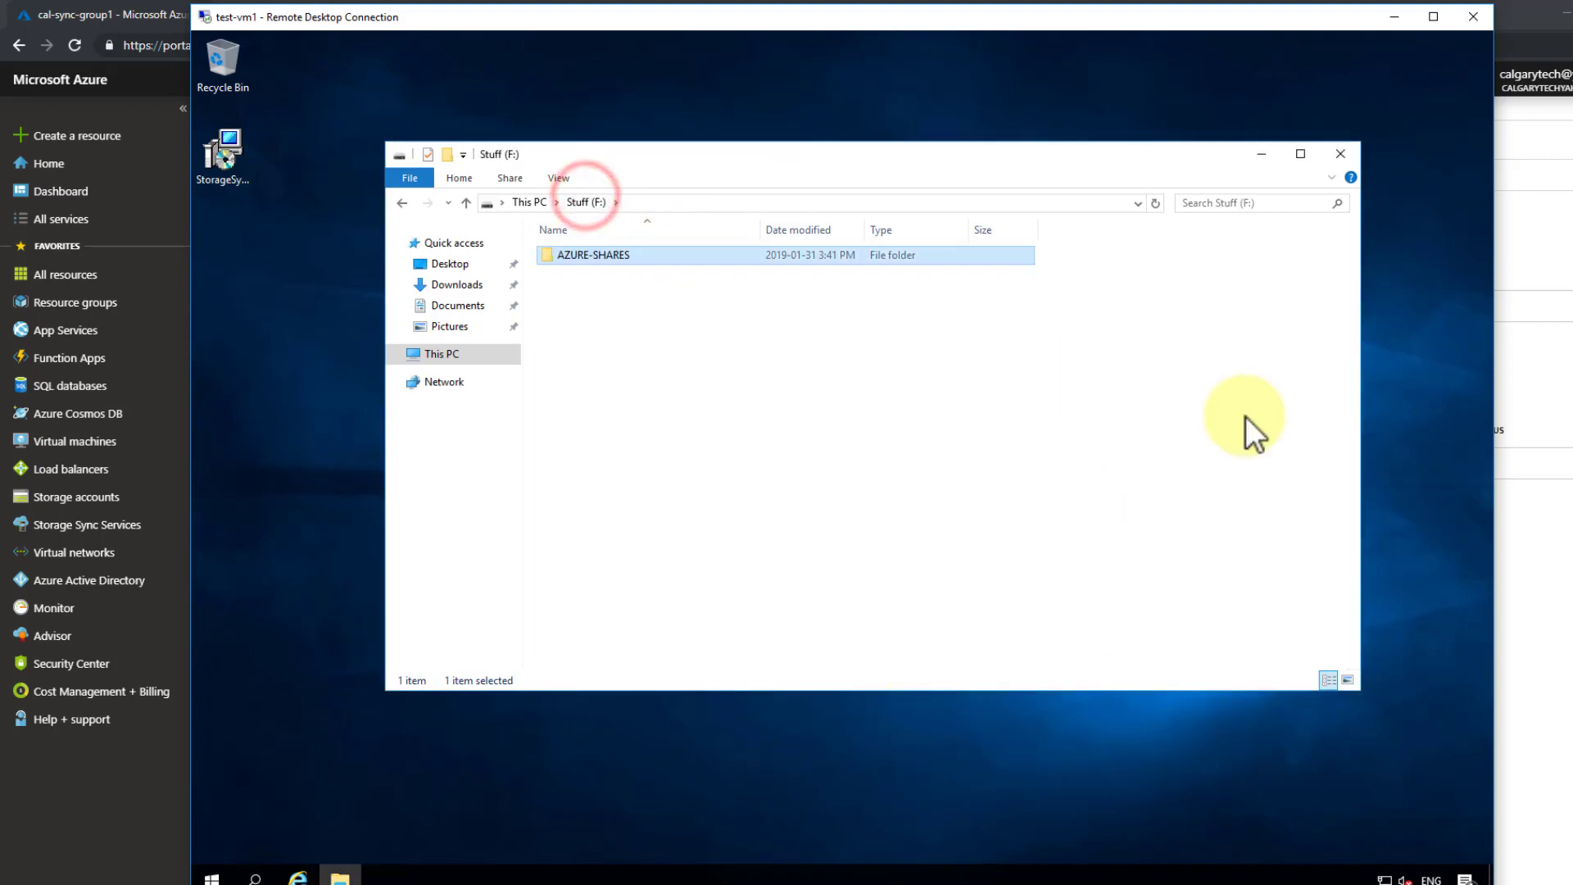
- Review AZURE-SHARES folder properties (1.52 GB, 33 files, 4 folders), then return to the portal
right_click(583, 253)
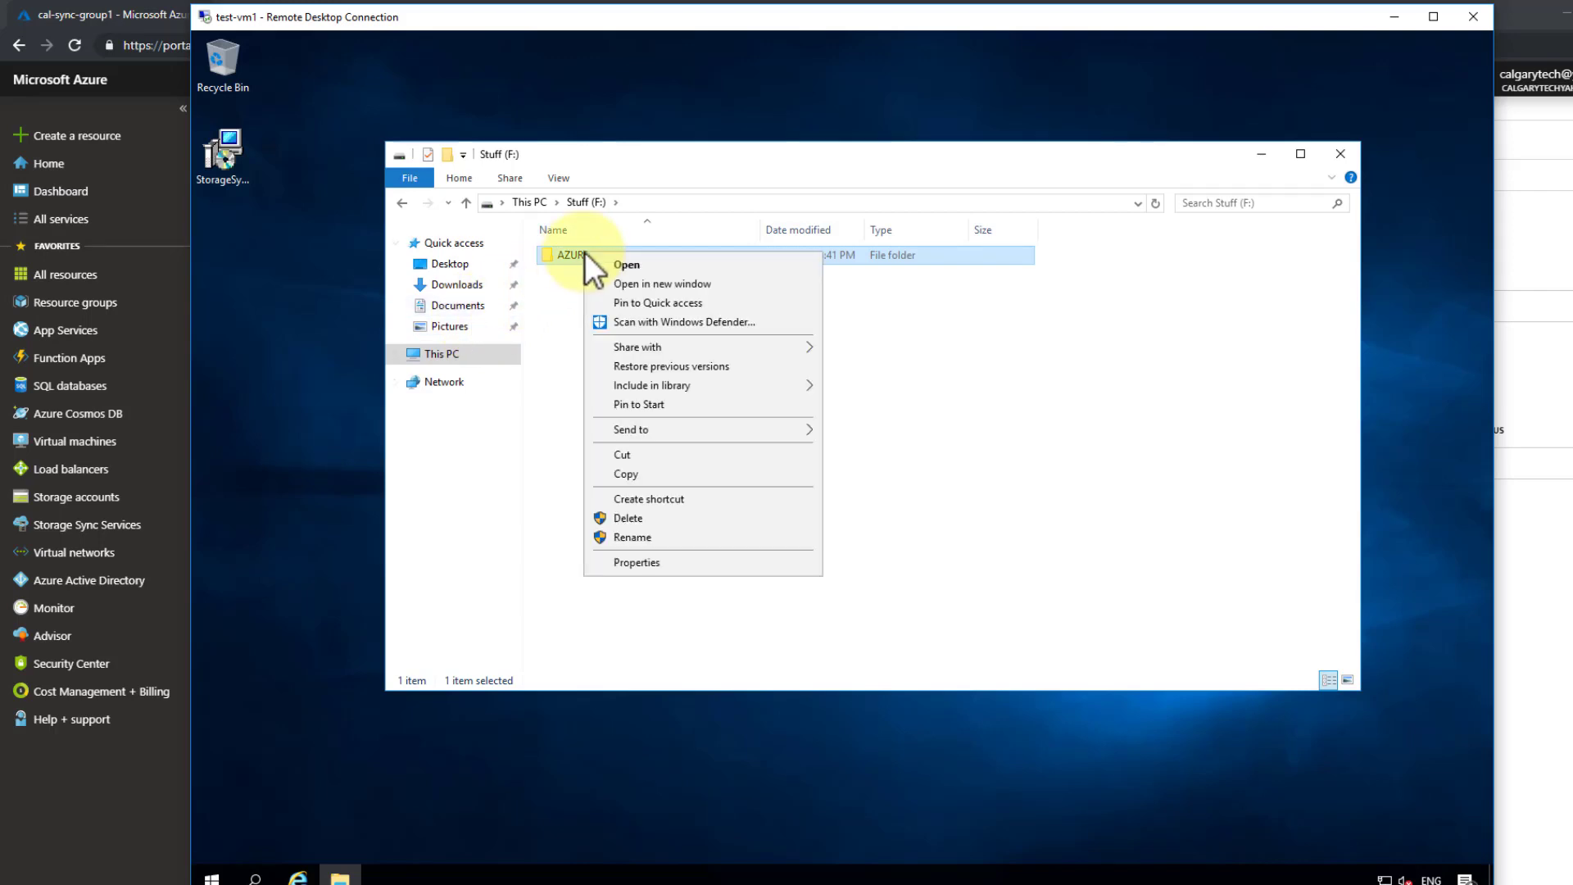
left_click(641, 564)
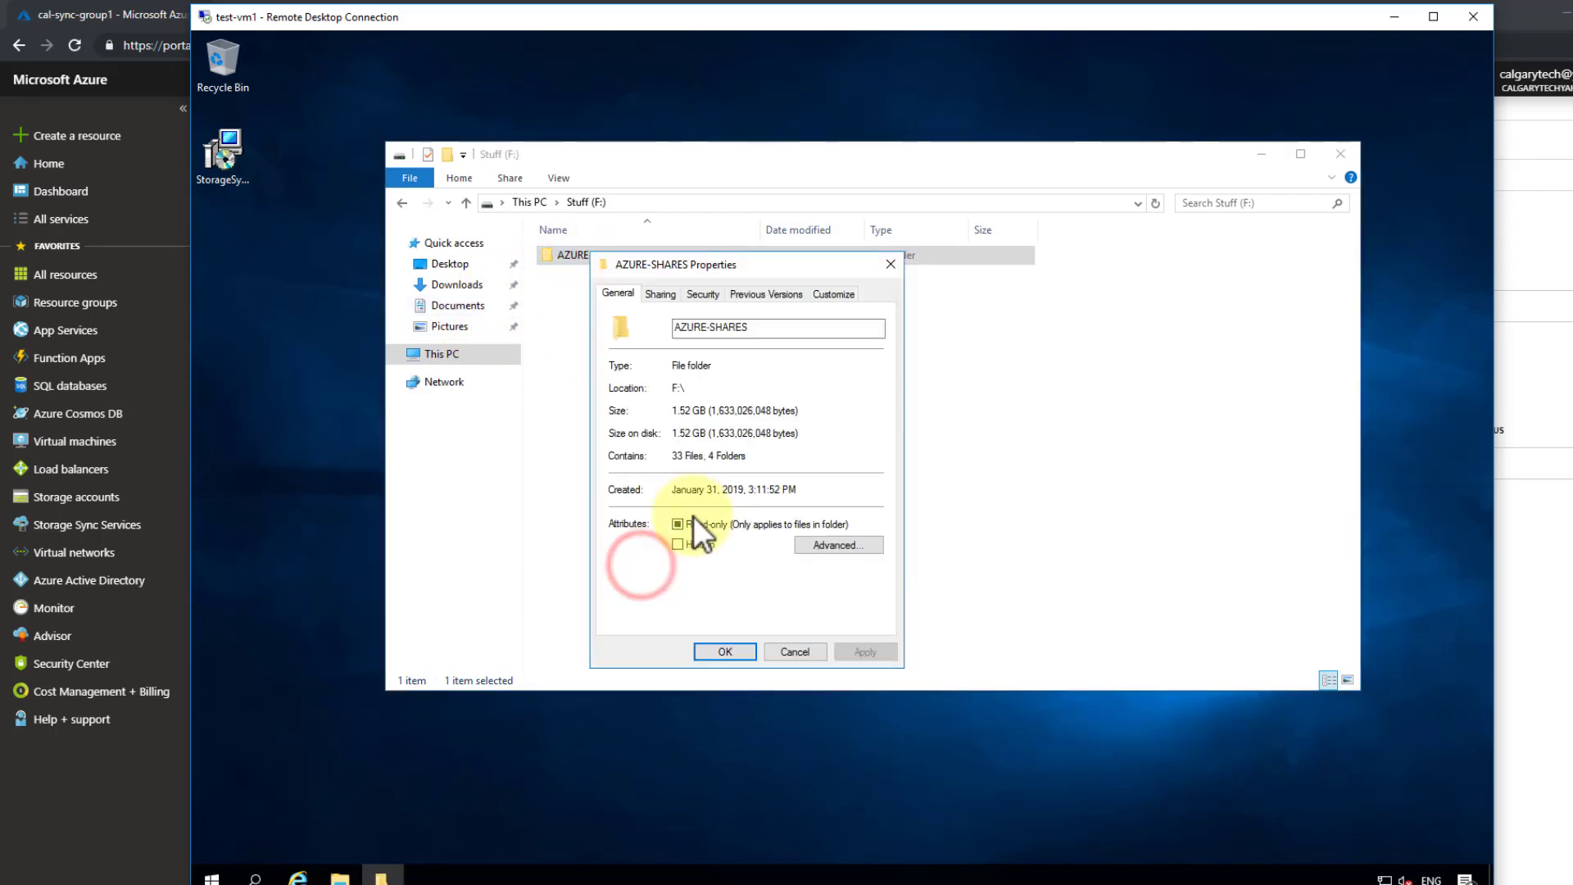
left_click(658, 293)
left_click(705, 290)
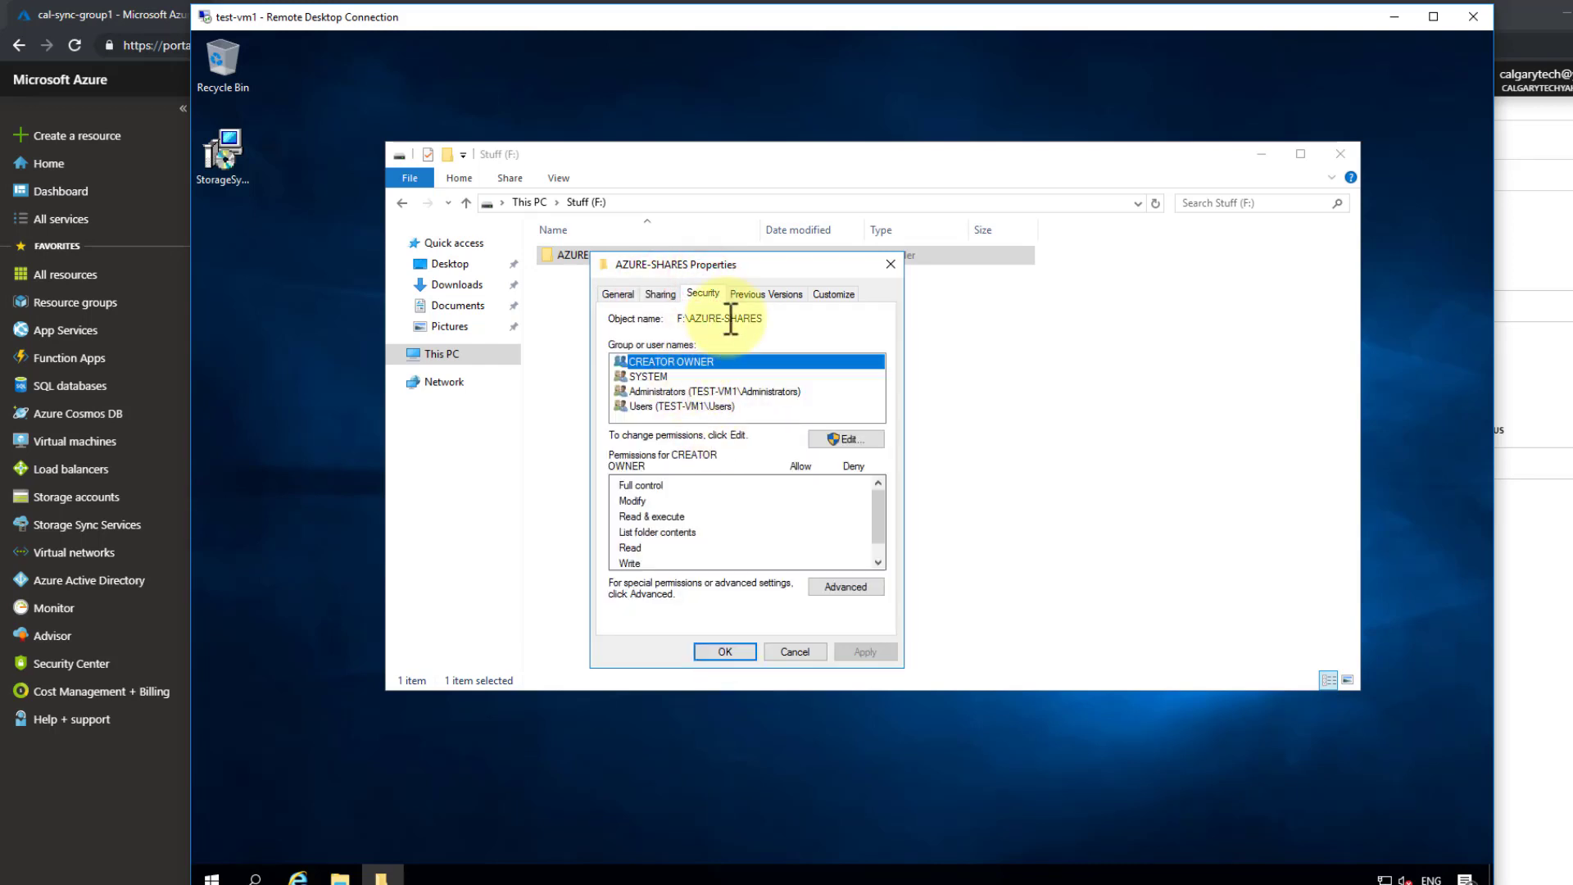
left_click(616, 293)
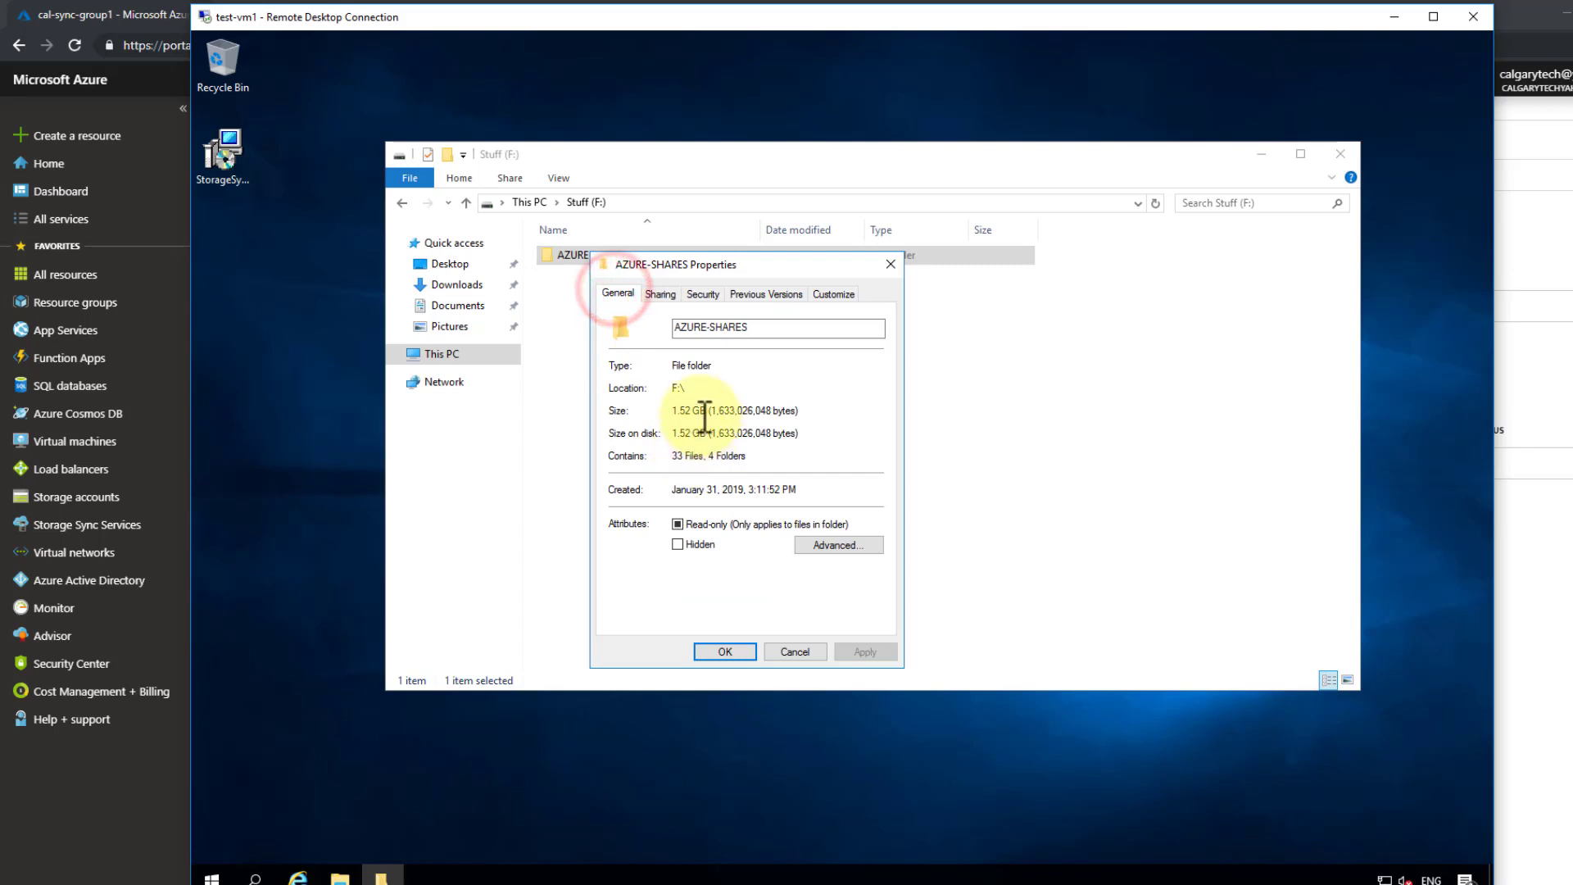
left_click_drag(705, 410, 680, 435)
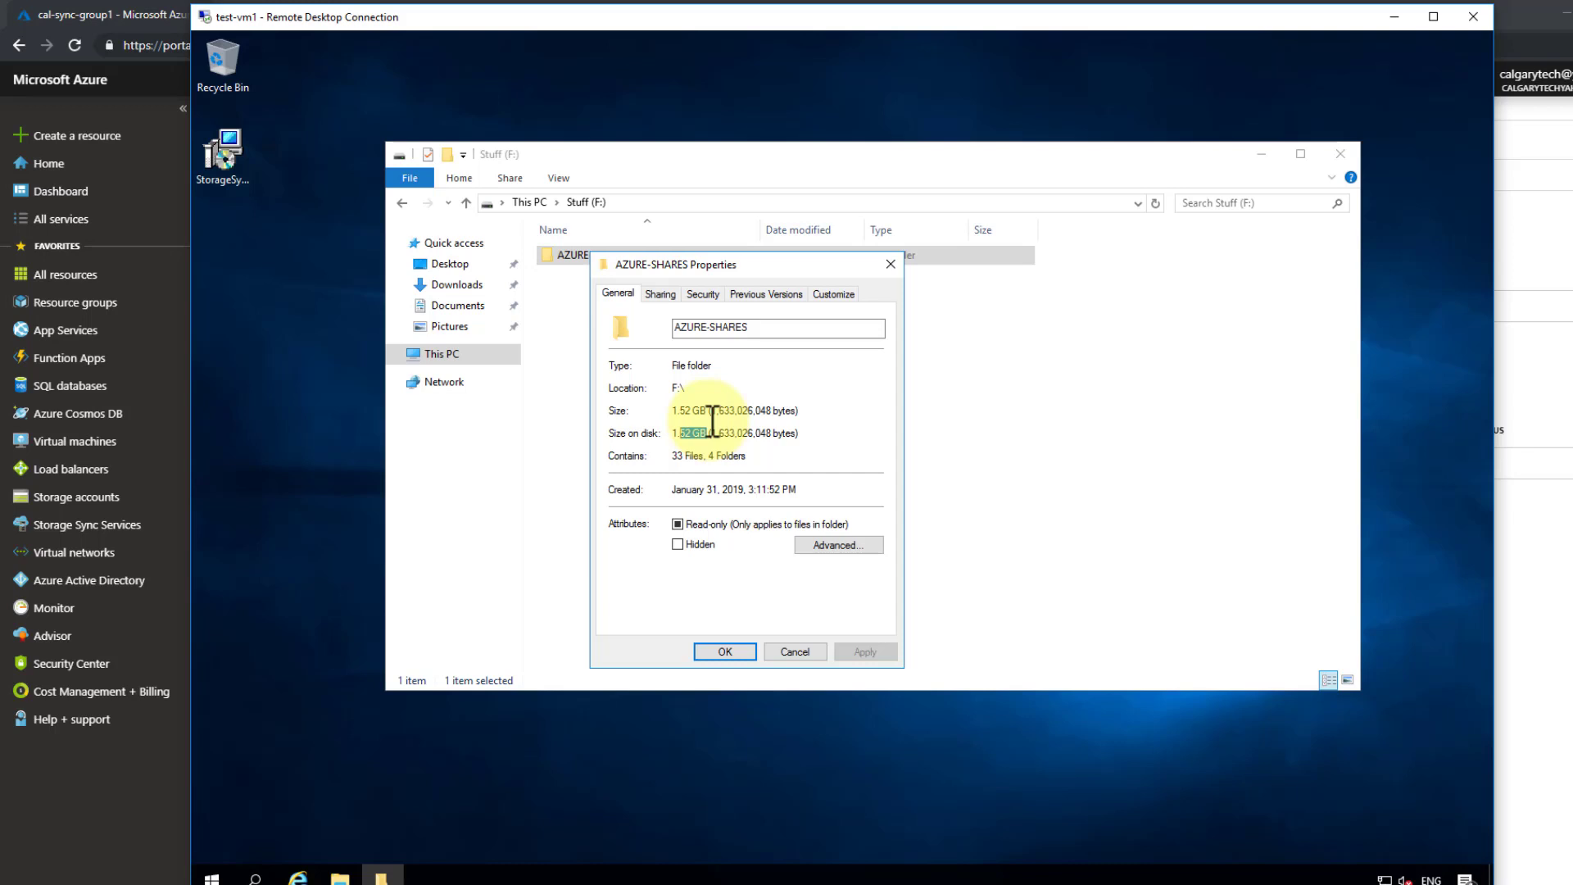
left_click_drag(693, 432, 670, 430)
left_click(702, 435)
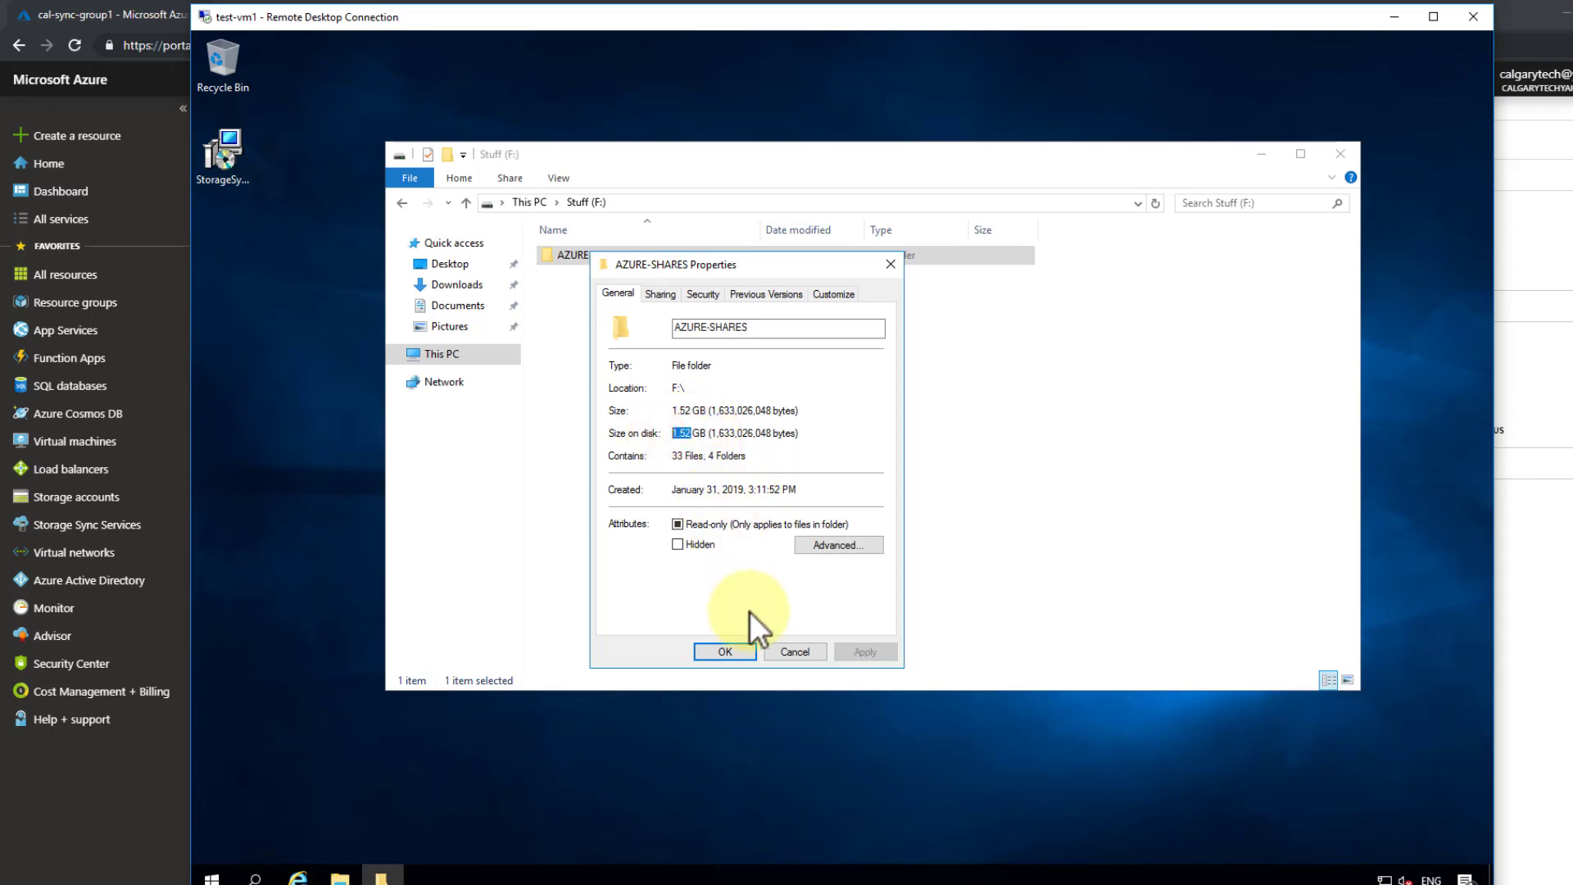
left_click(784, 647)
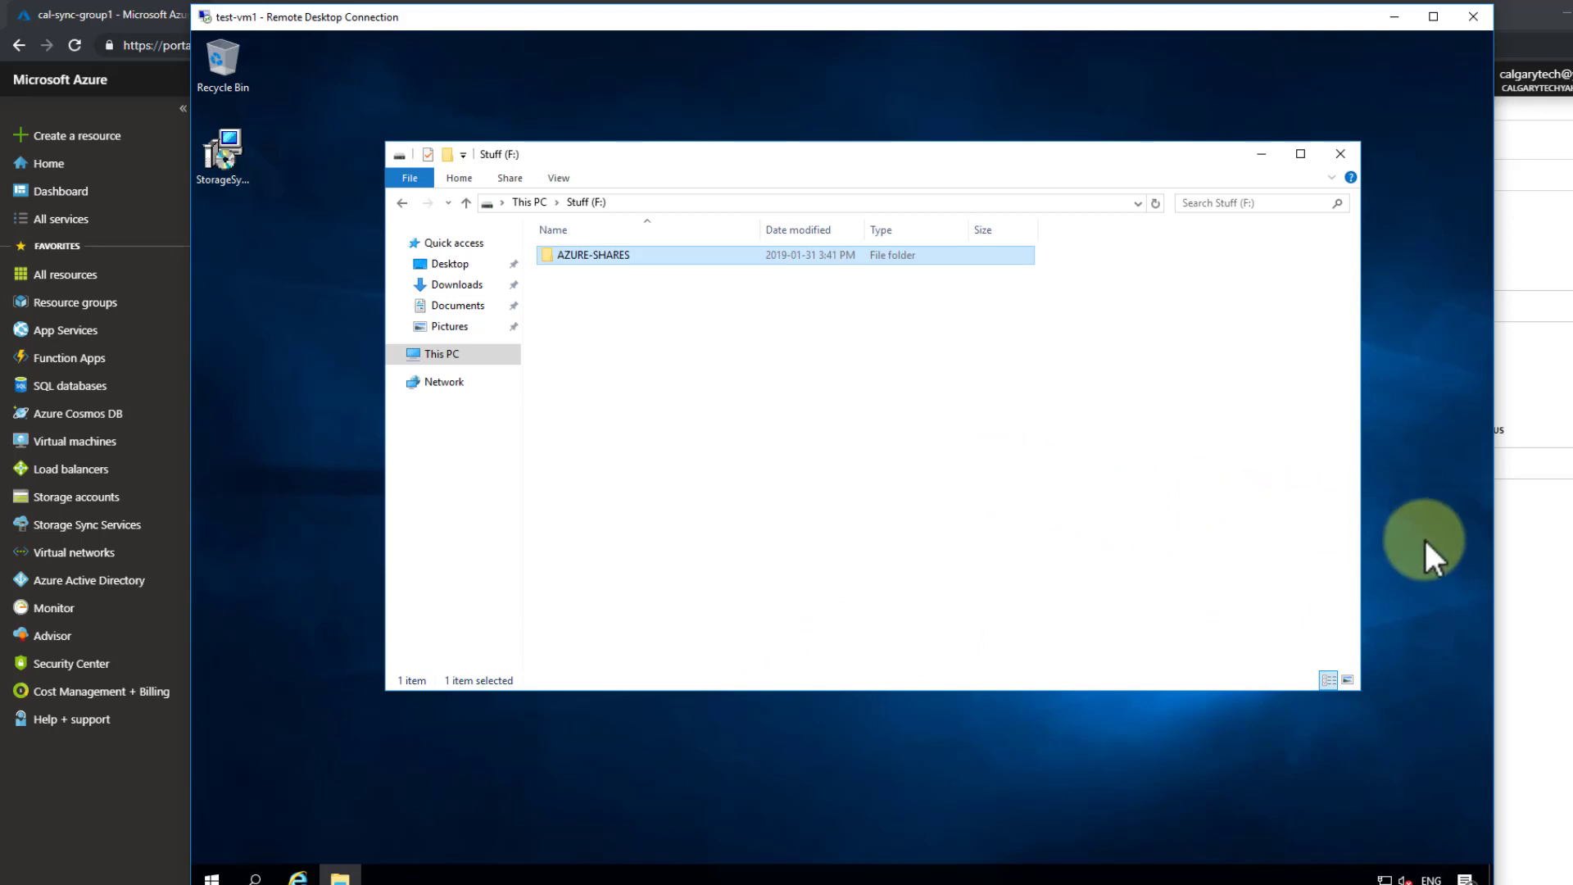
left_click(1526, 563)
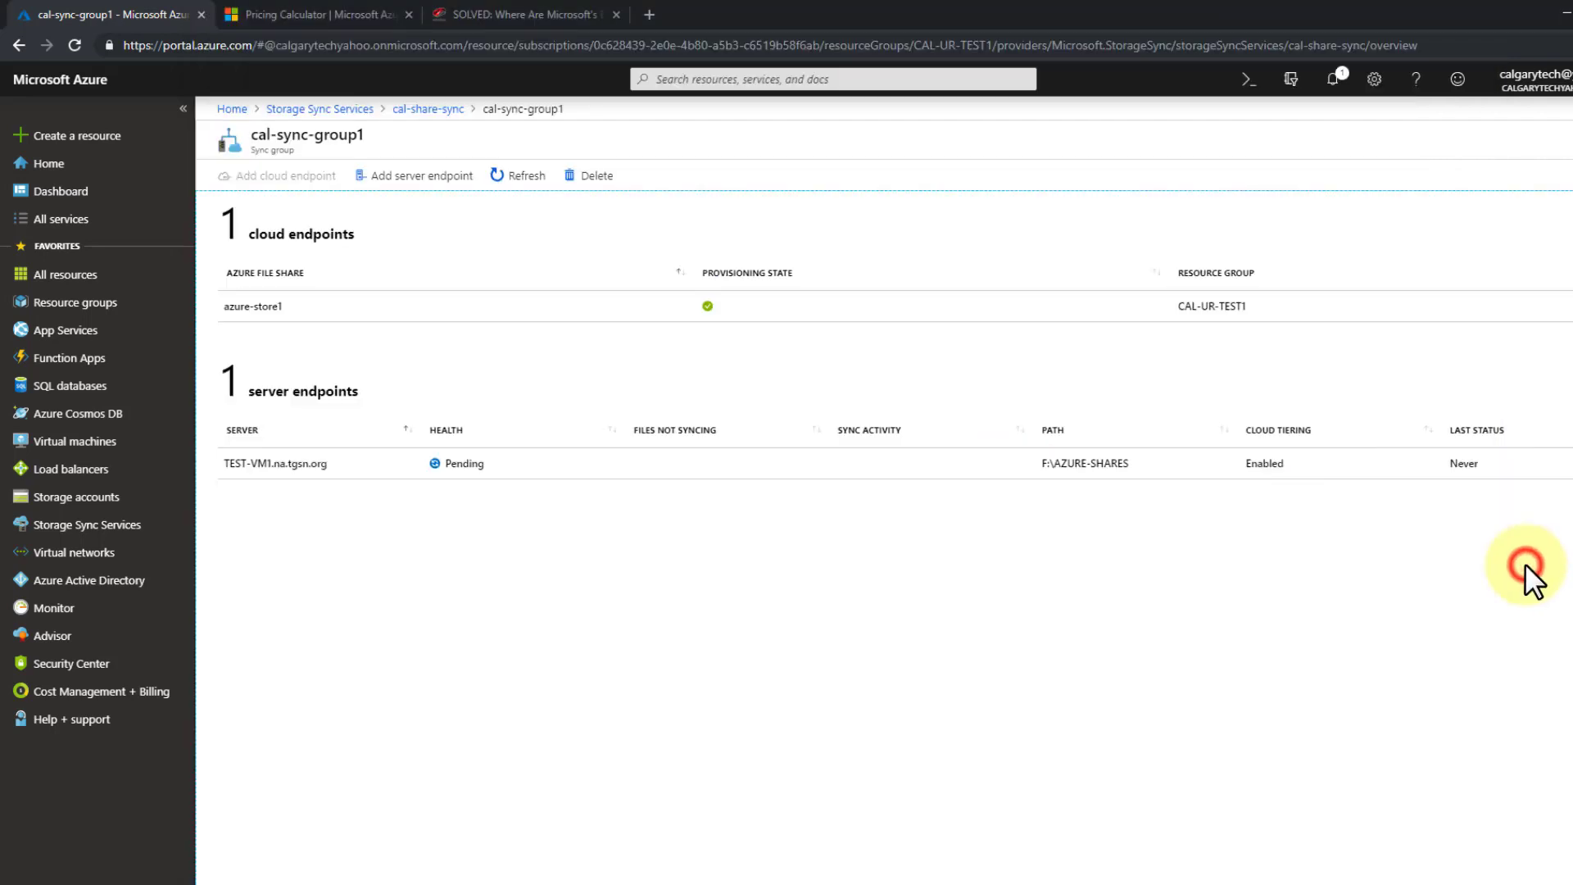
left_click(305, 465)
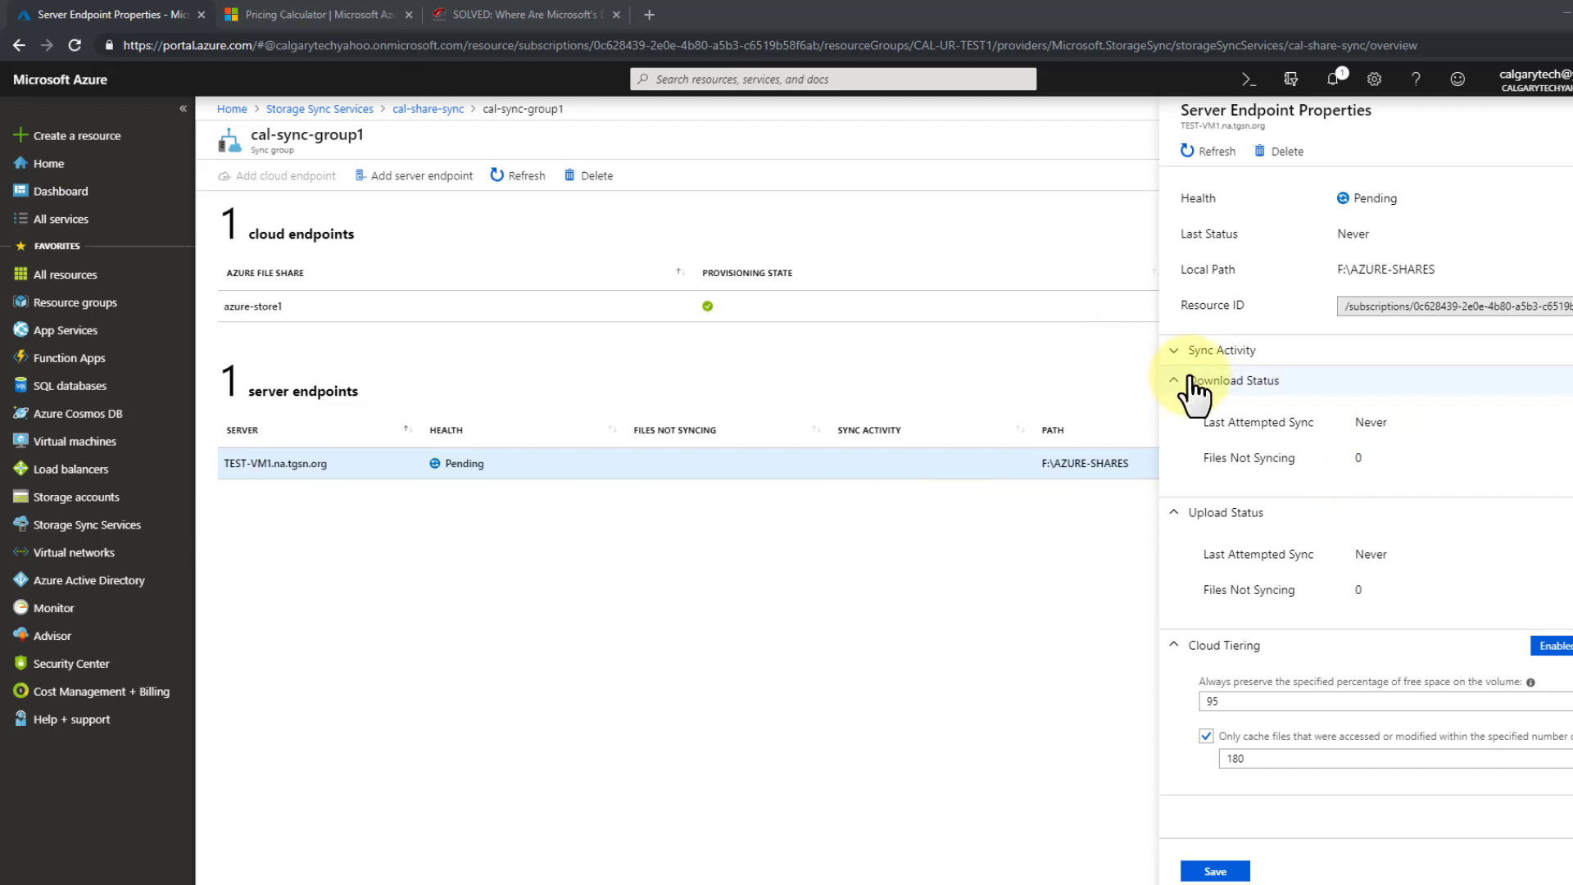
left_click(1181, 350)
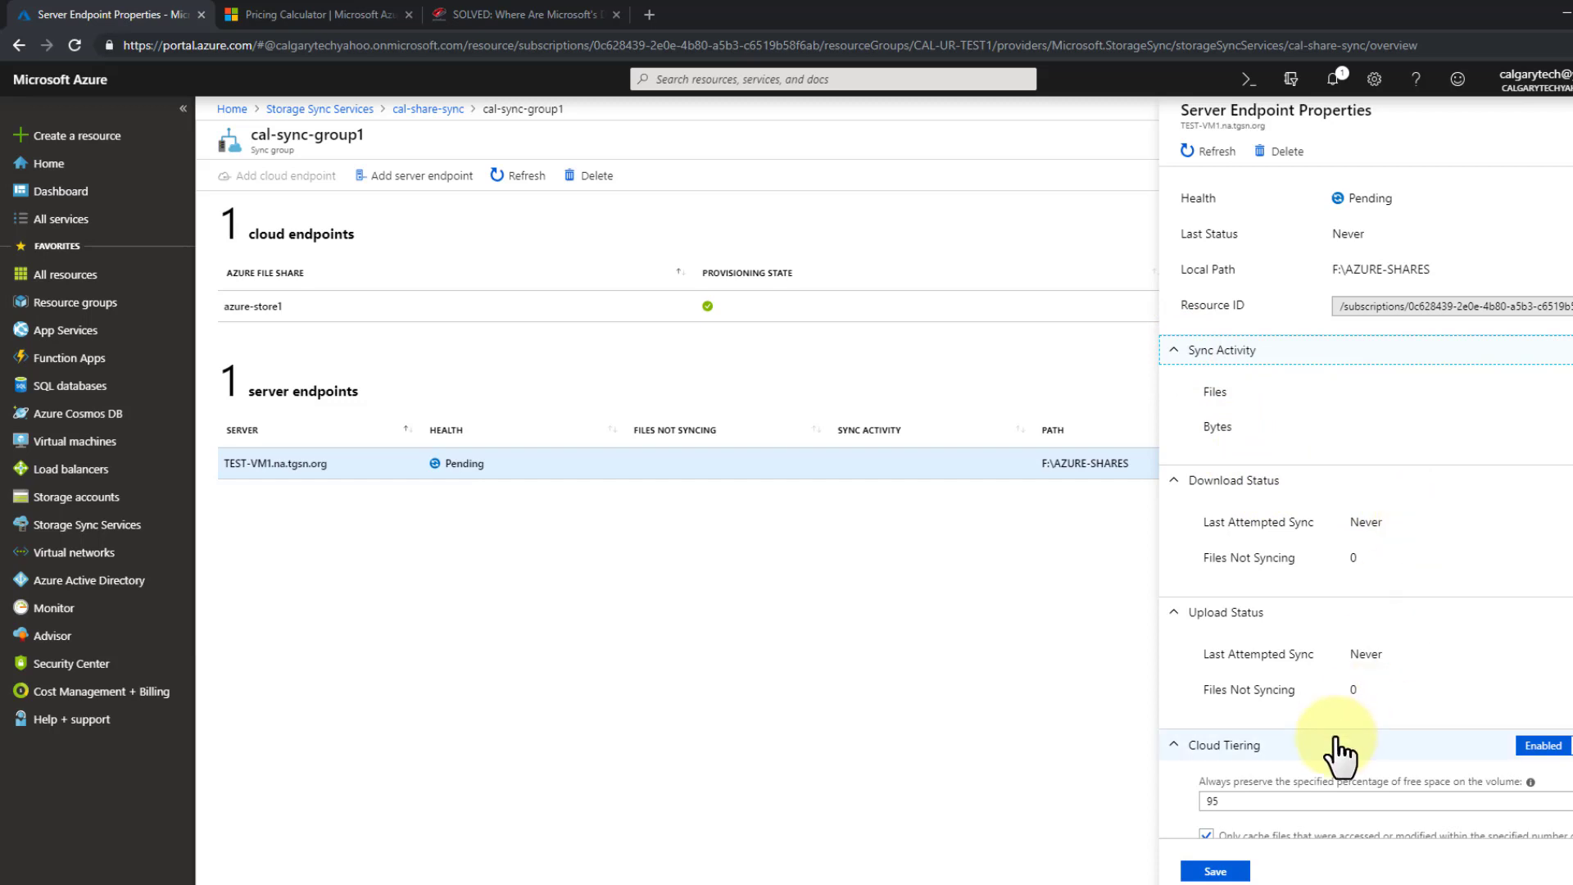
scroll(1268, 765, "down", 1)
left_click_drag(1254, 726, 1148, 741)
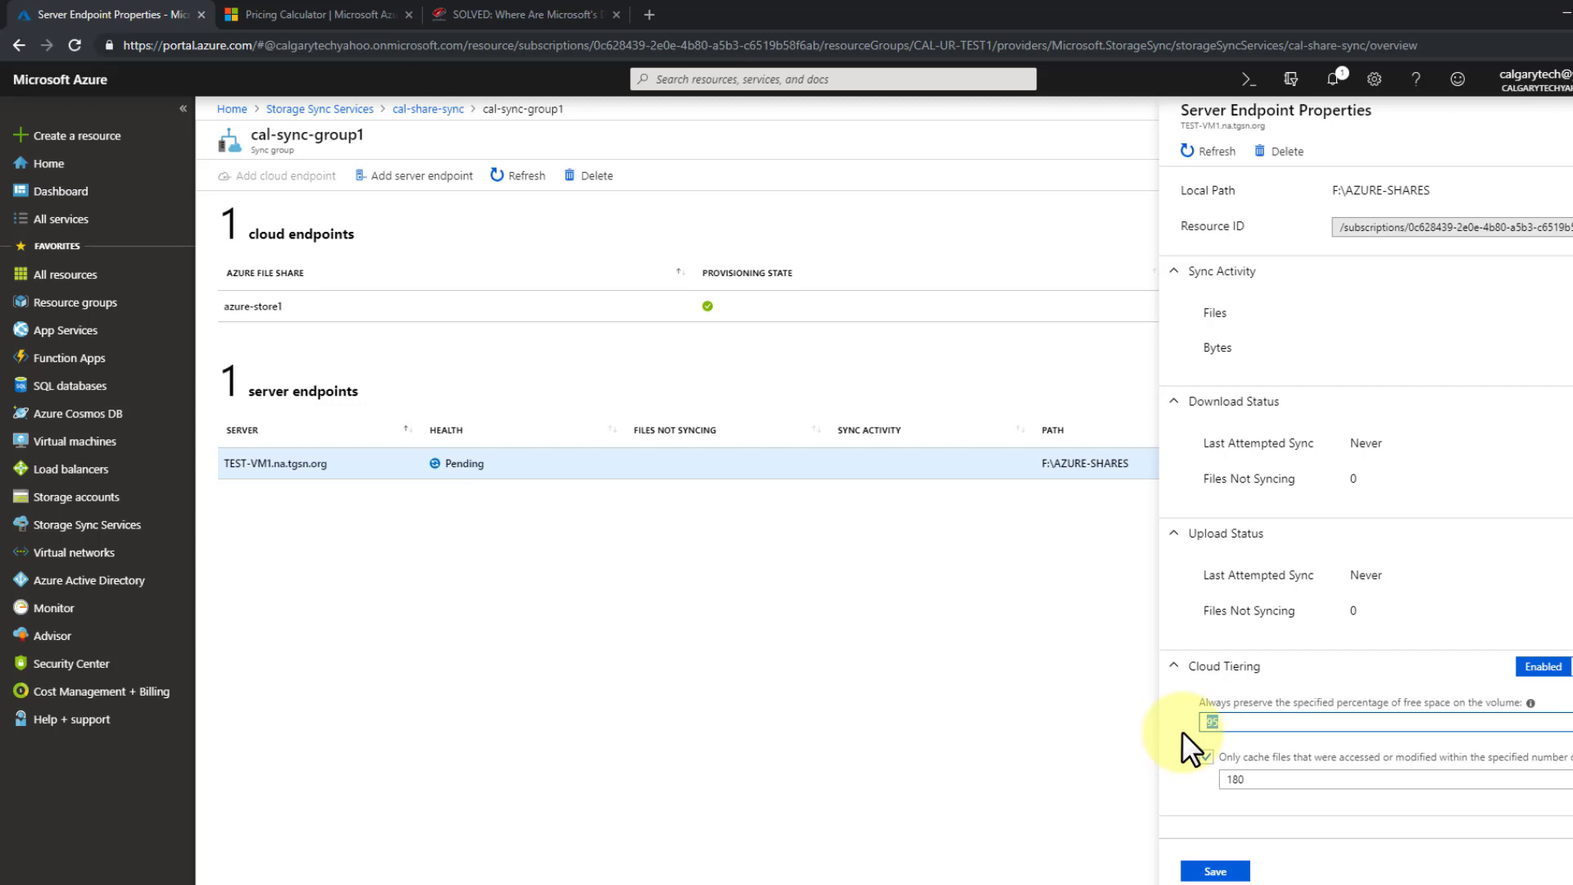
left_click(1116, 730)
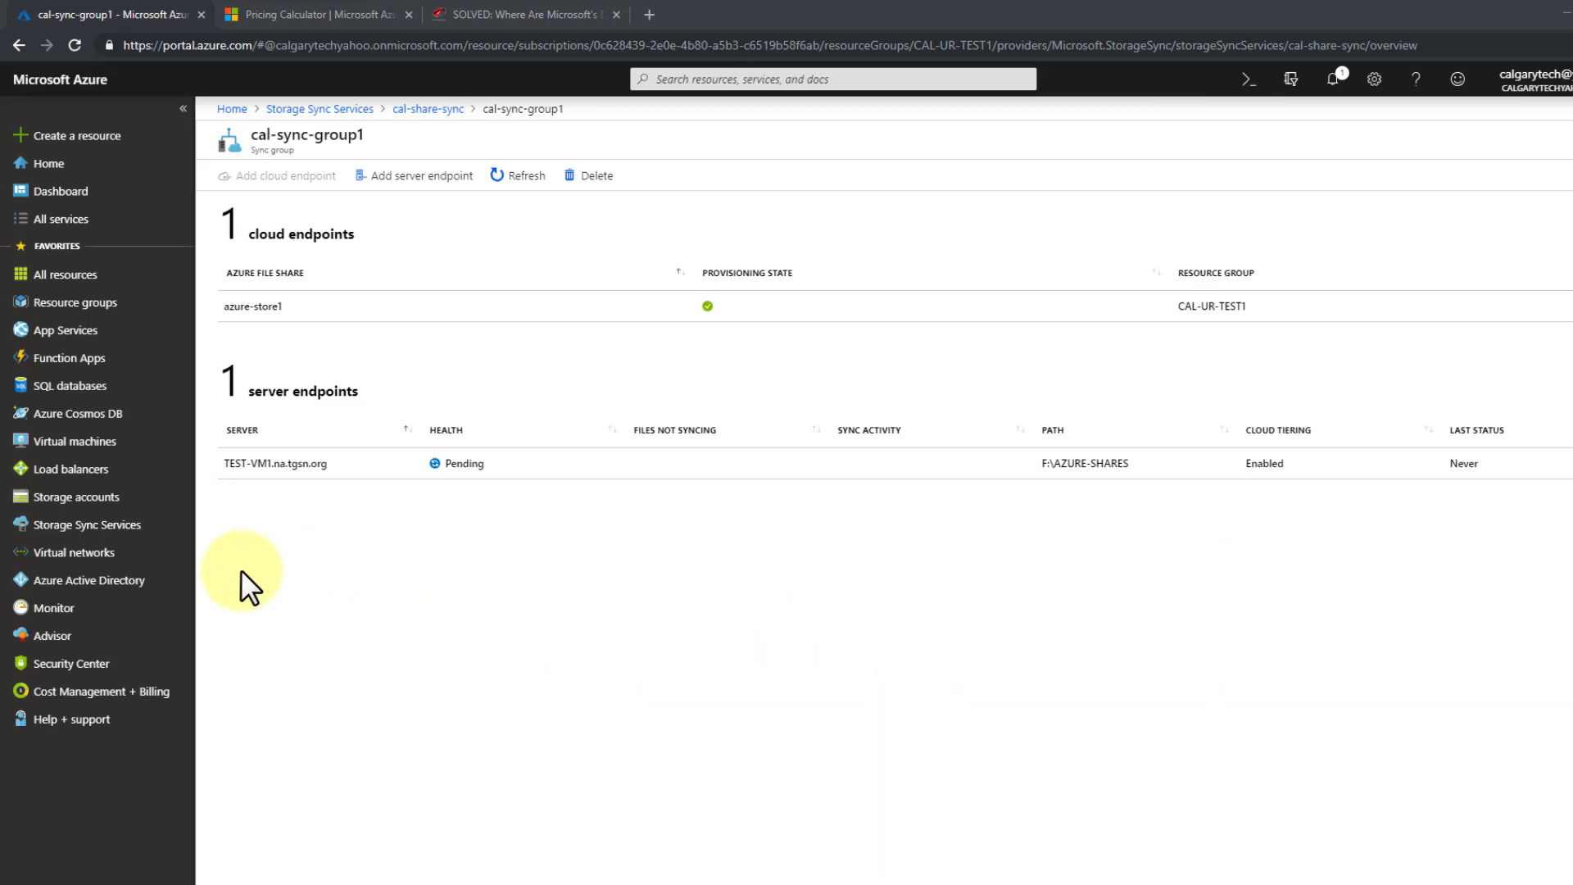
left_click(86, 499)
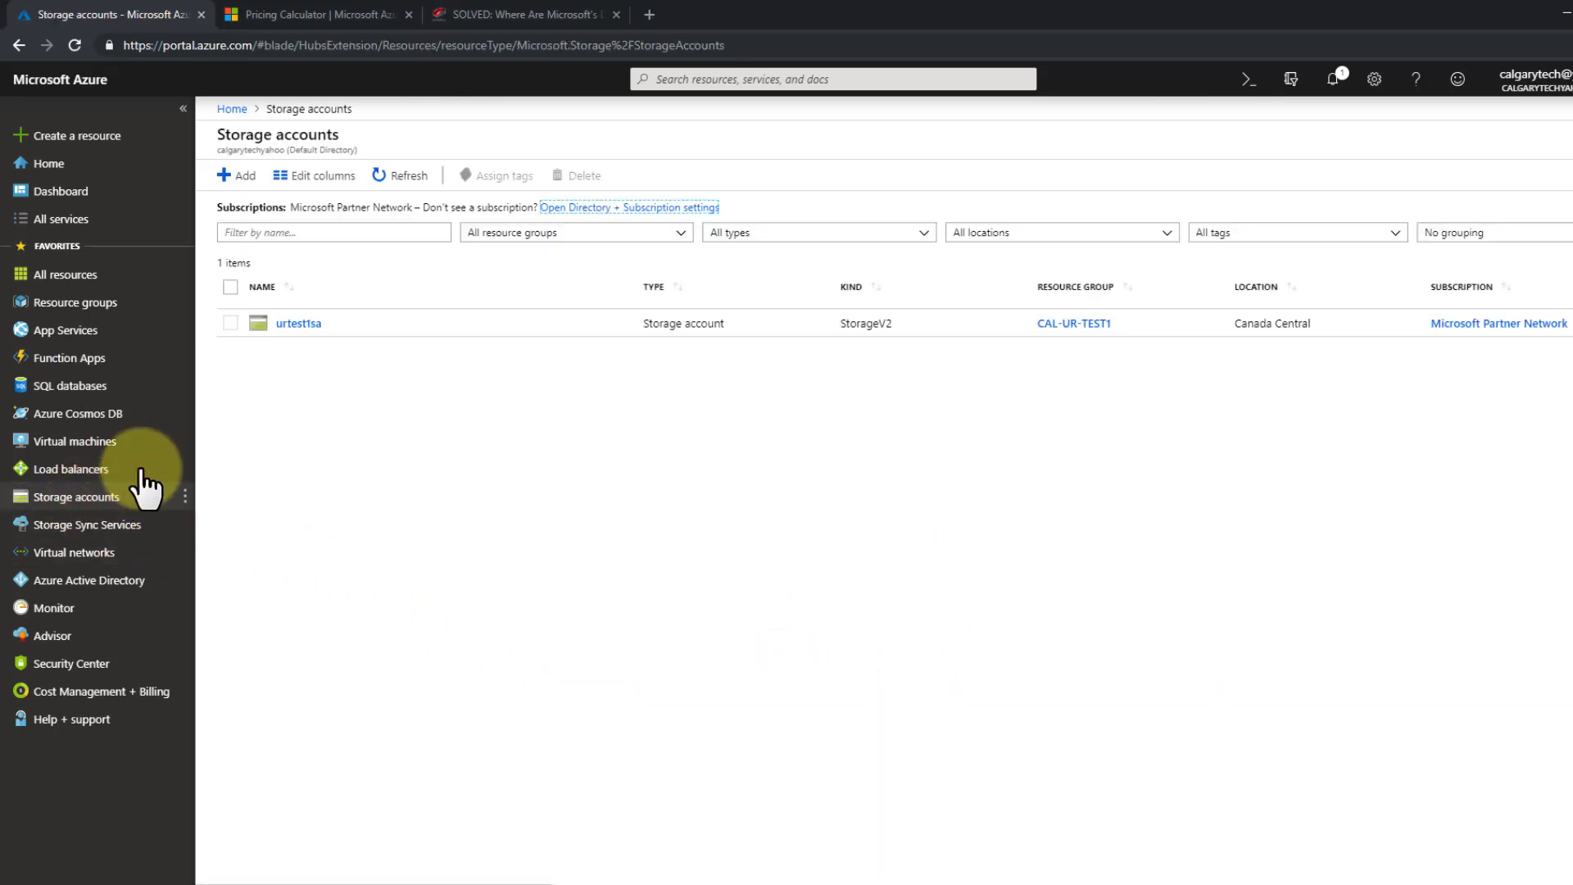
- Open urtest1sa's Configuration page and check the replication options, keeping LRS
left_click(293, 325)
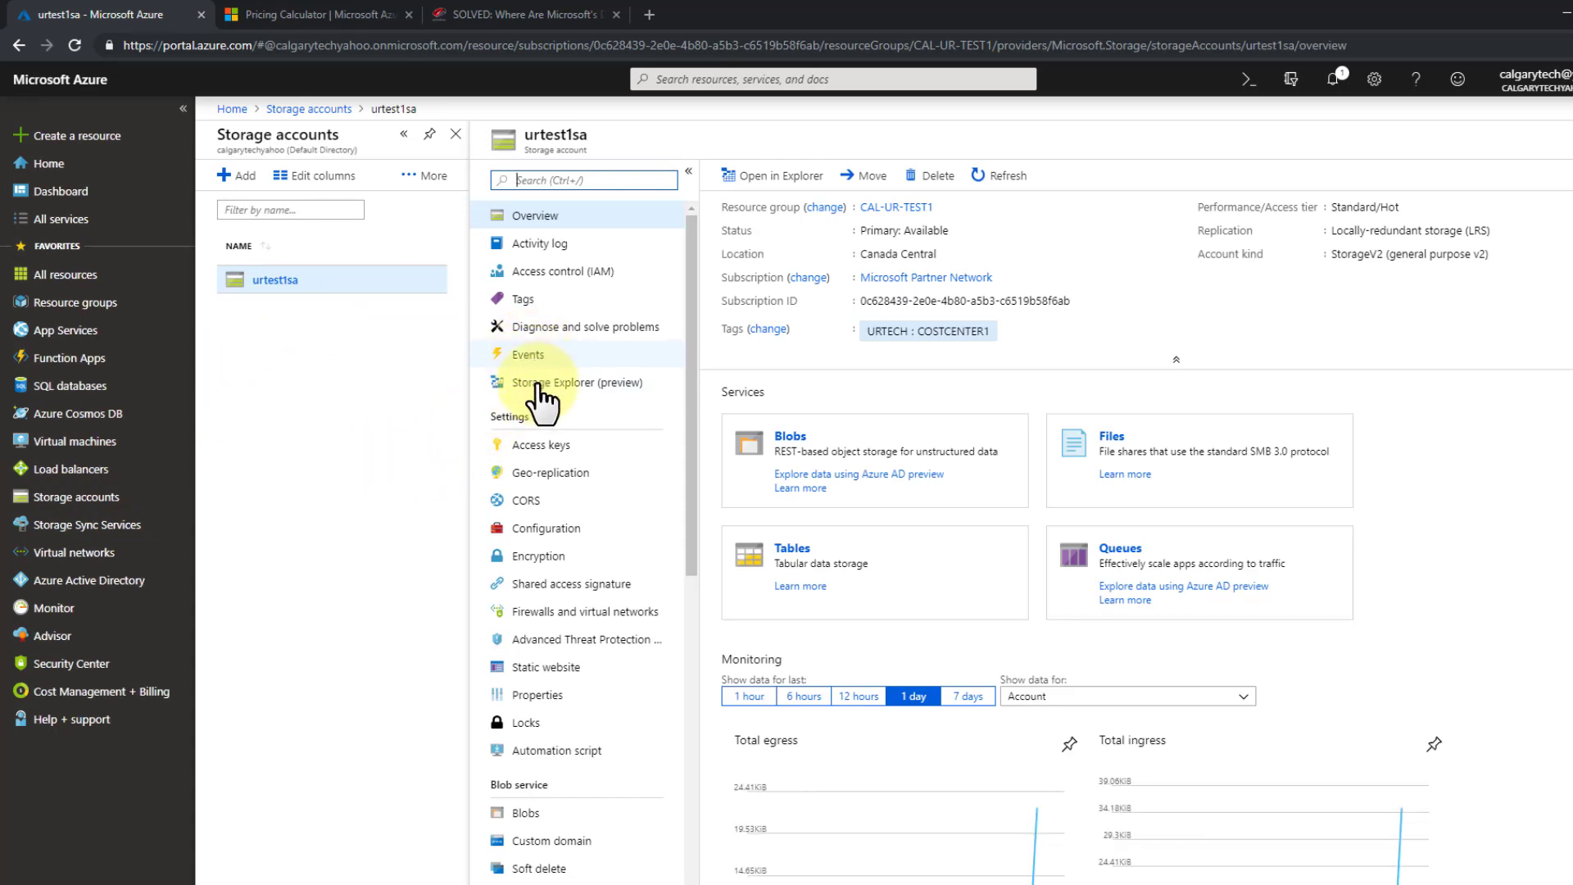
left_click(567, 529)
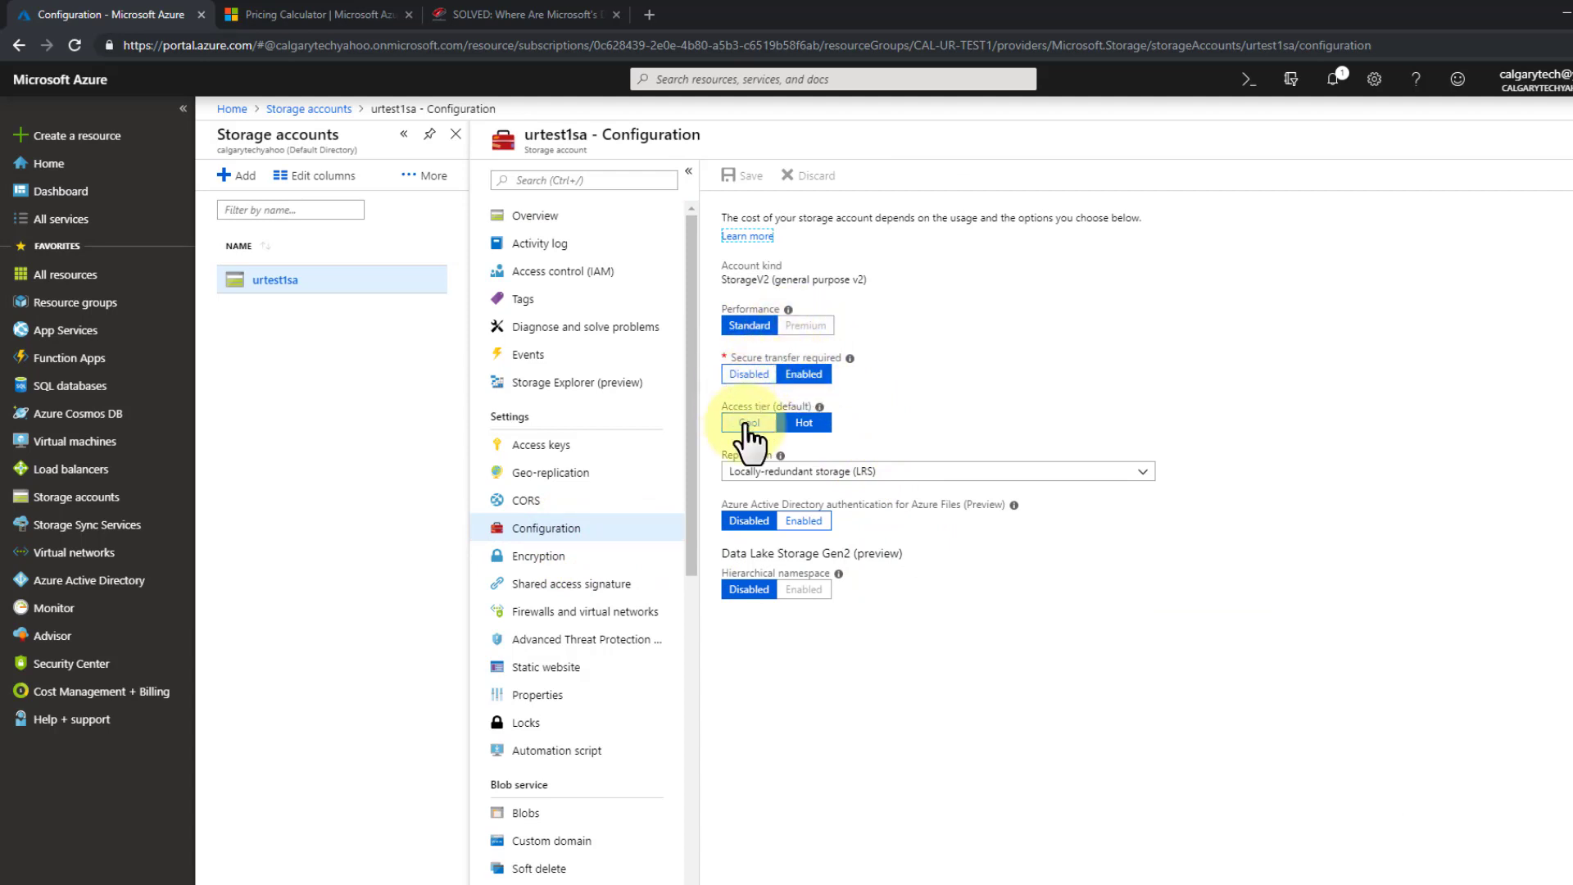
left_click(757, 473)
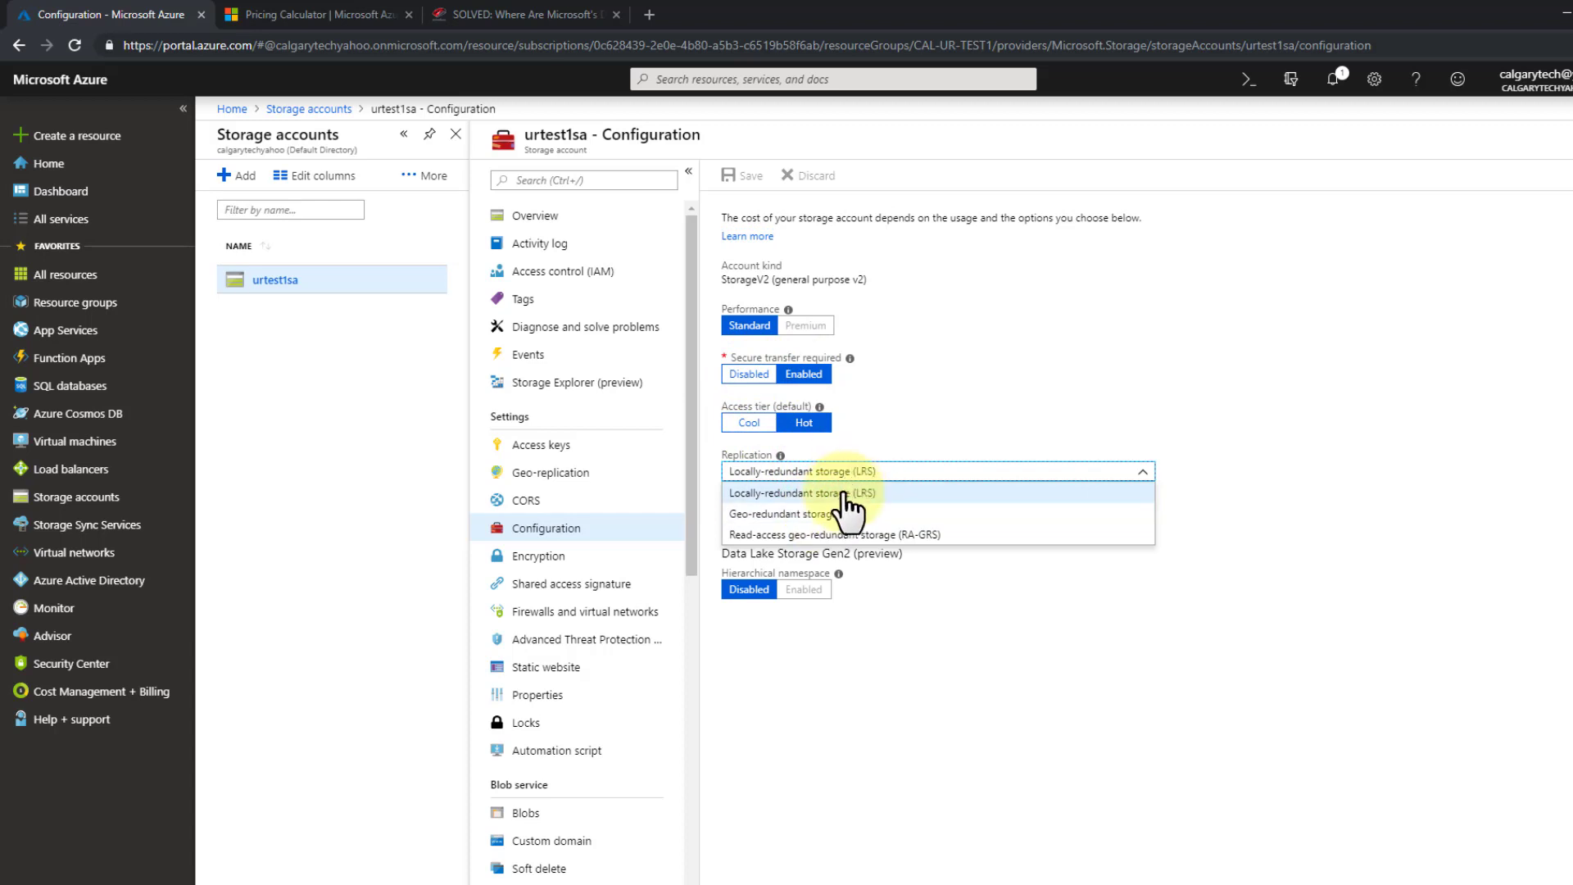
left_click(1317, 498)
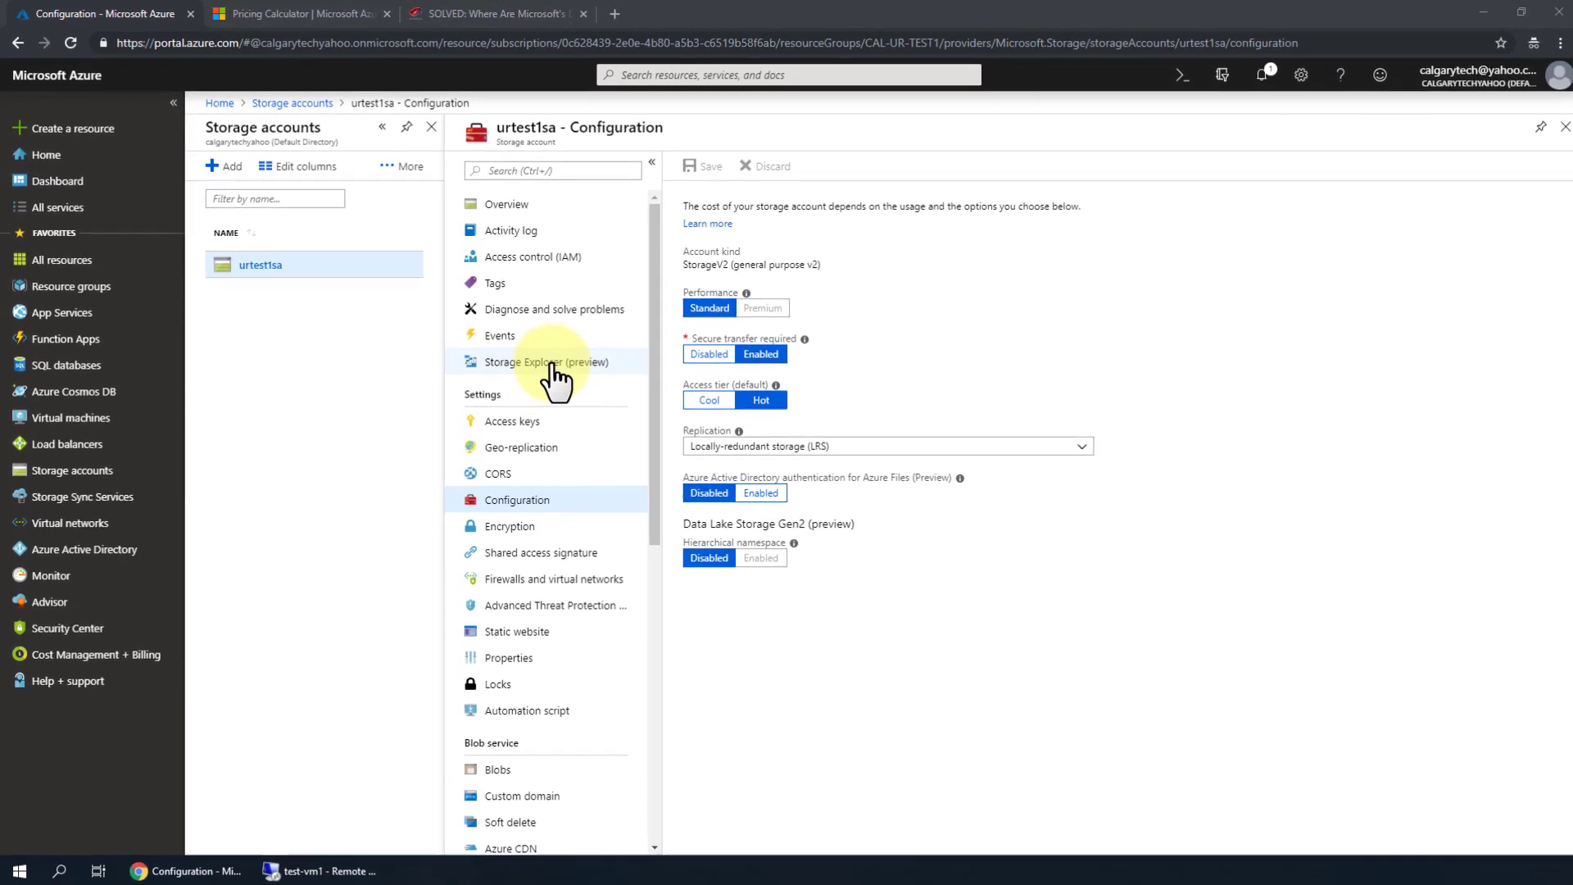
- Browse azure-store1 in Storage Explorer to confirm the 37 synced items, then go to Overview
left_click(552, 365)
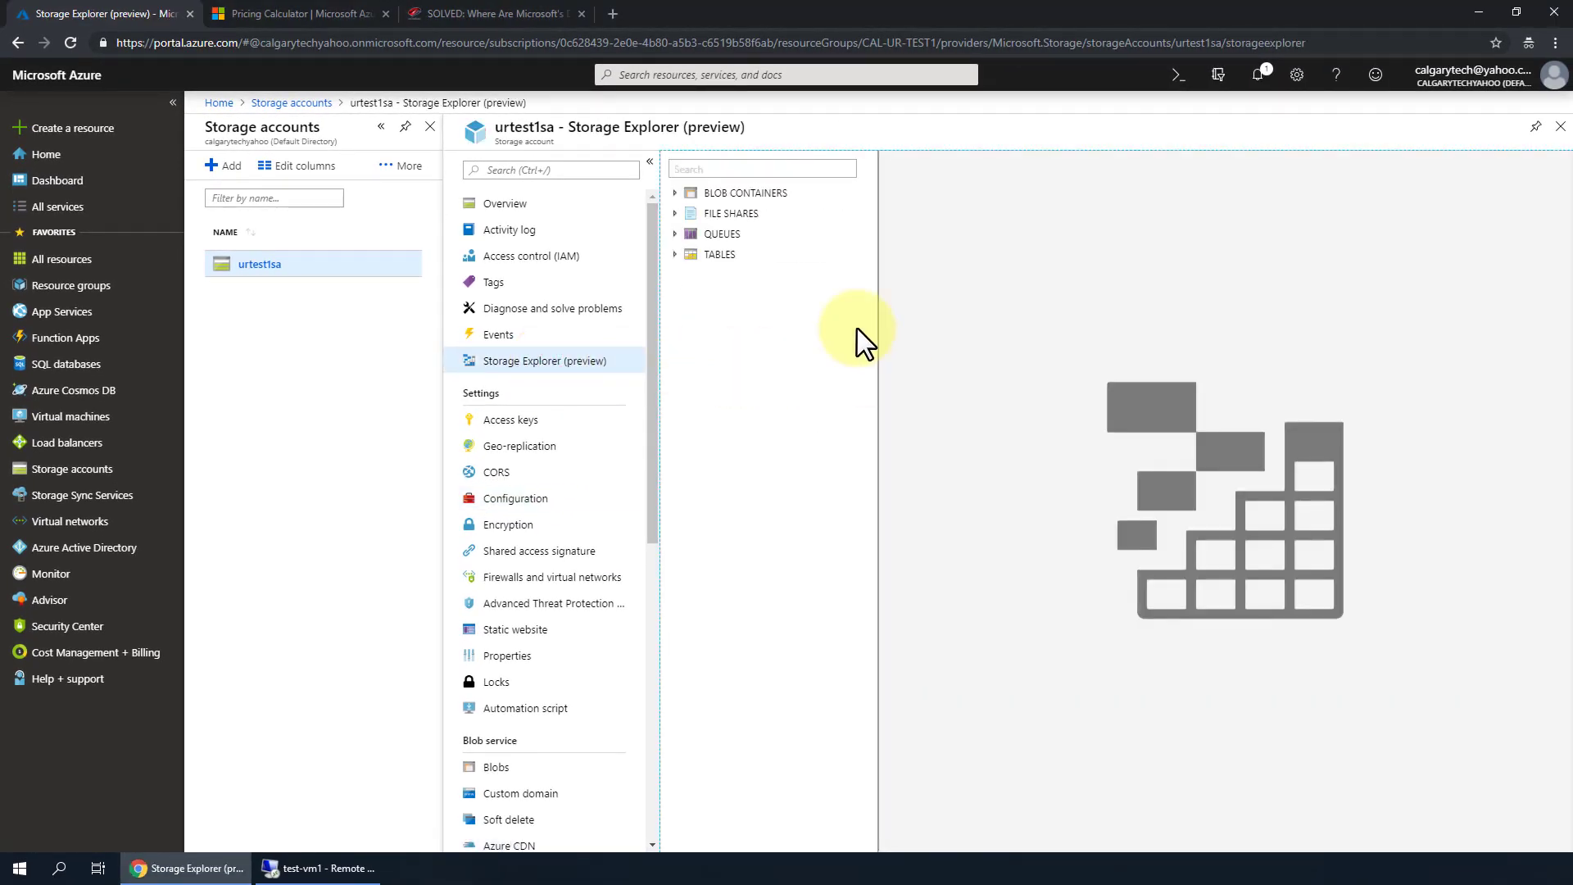
left_click(750, 214)
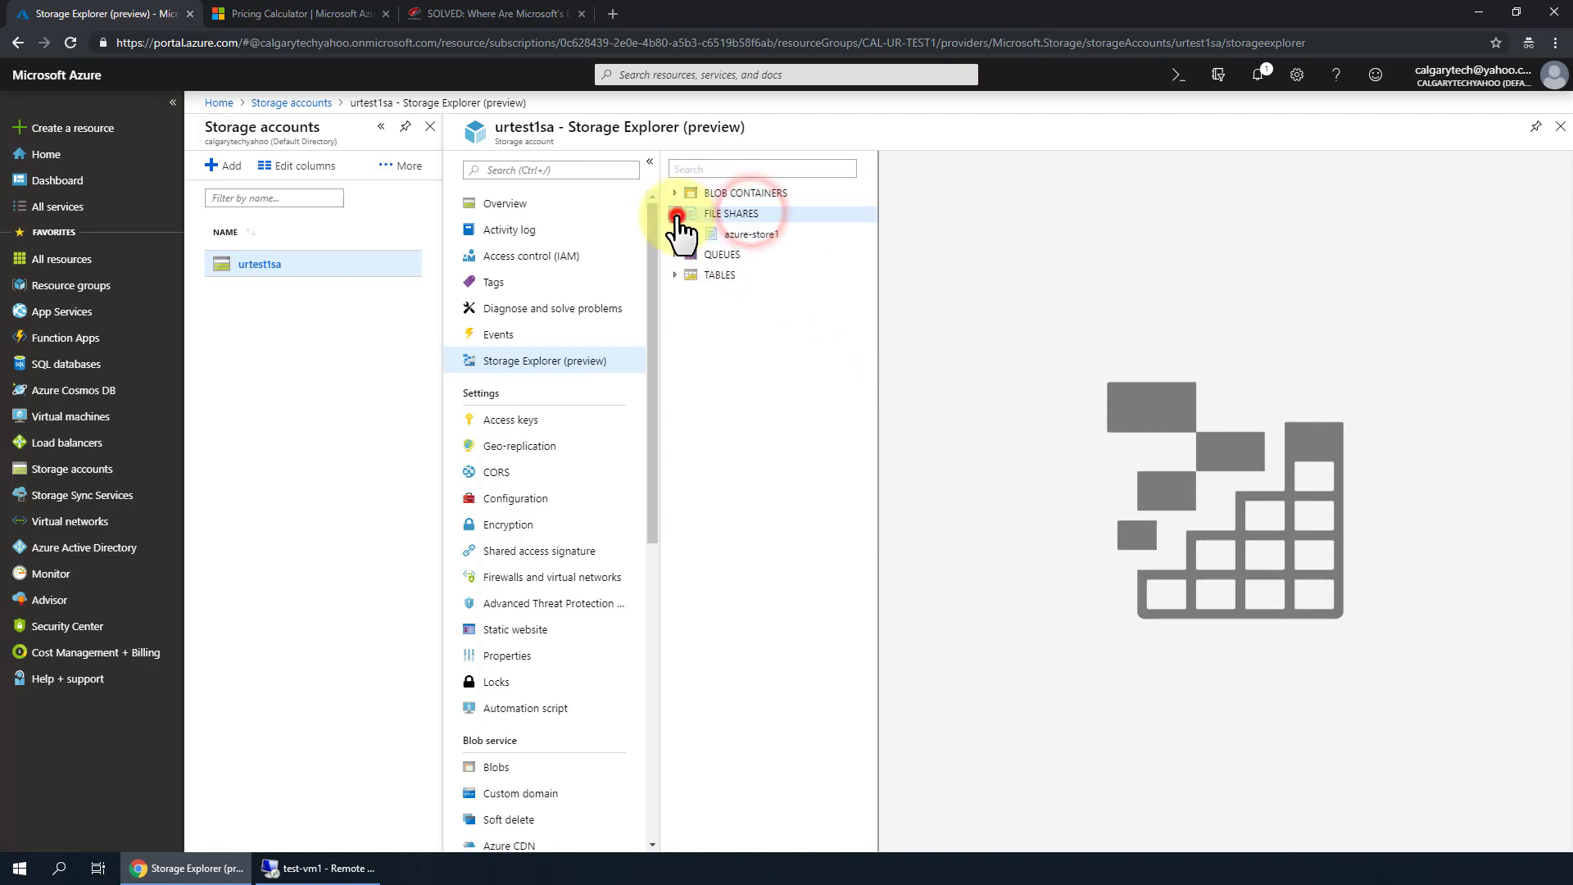
left_click(741, 235)
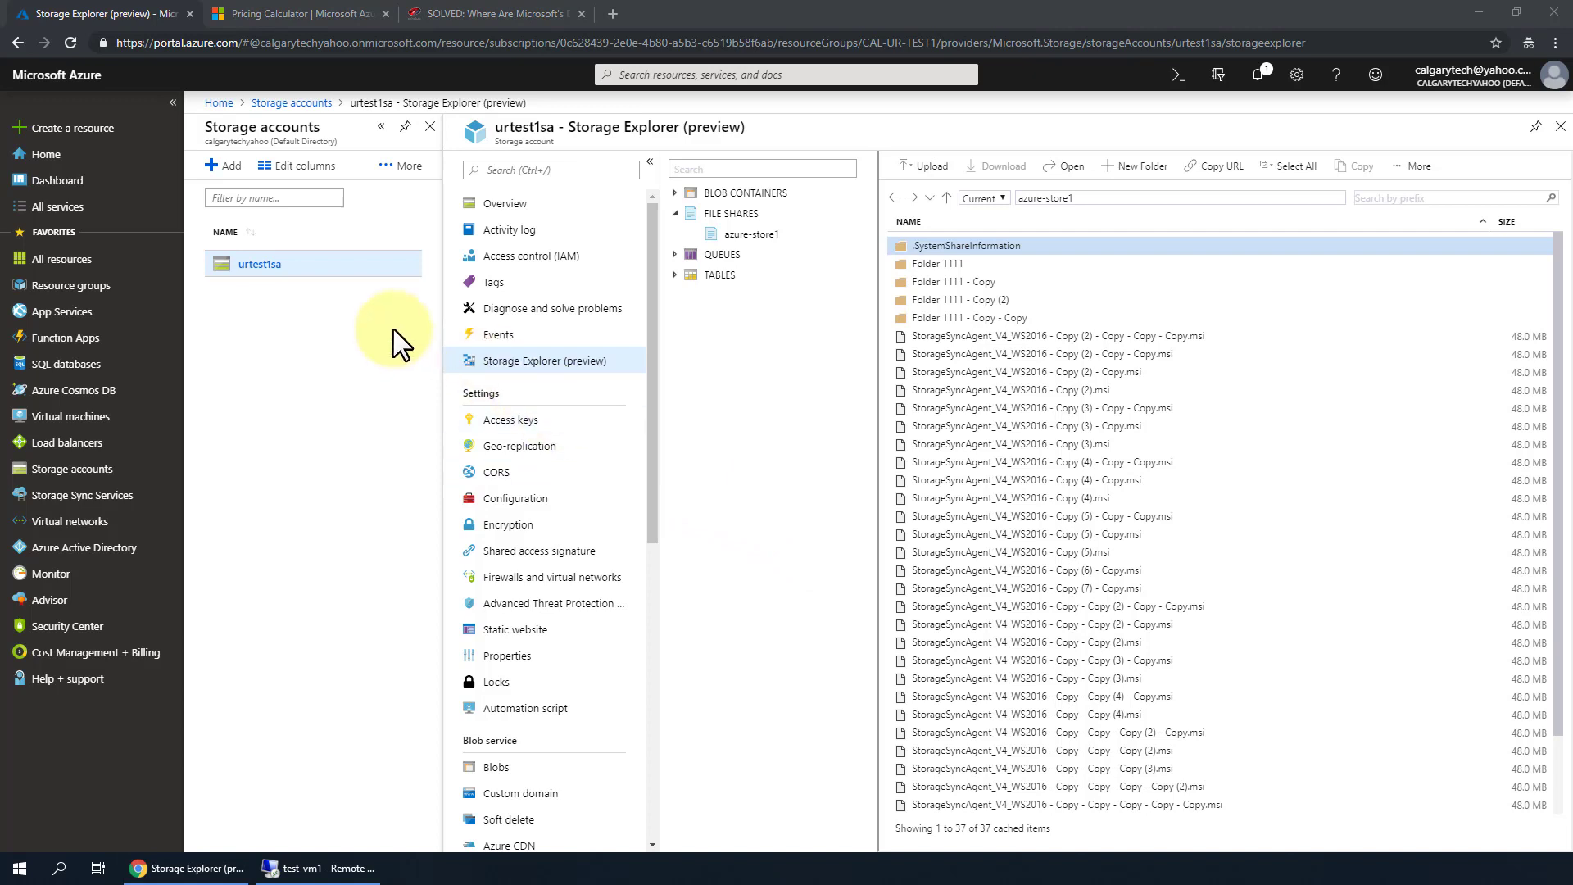
left_click(503, 204)
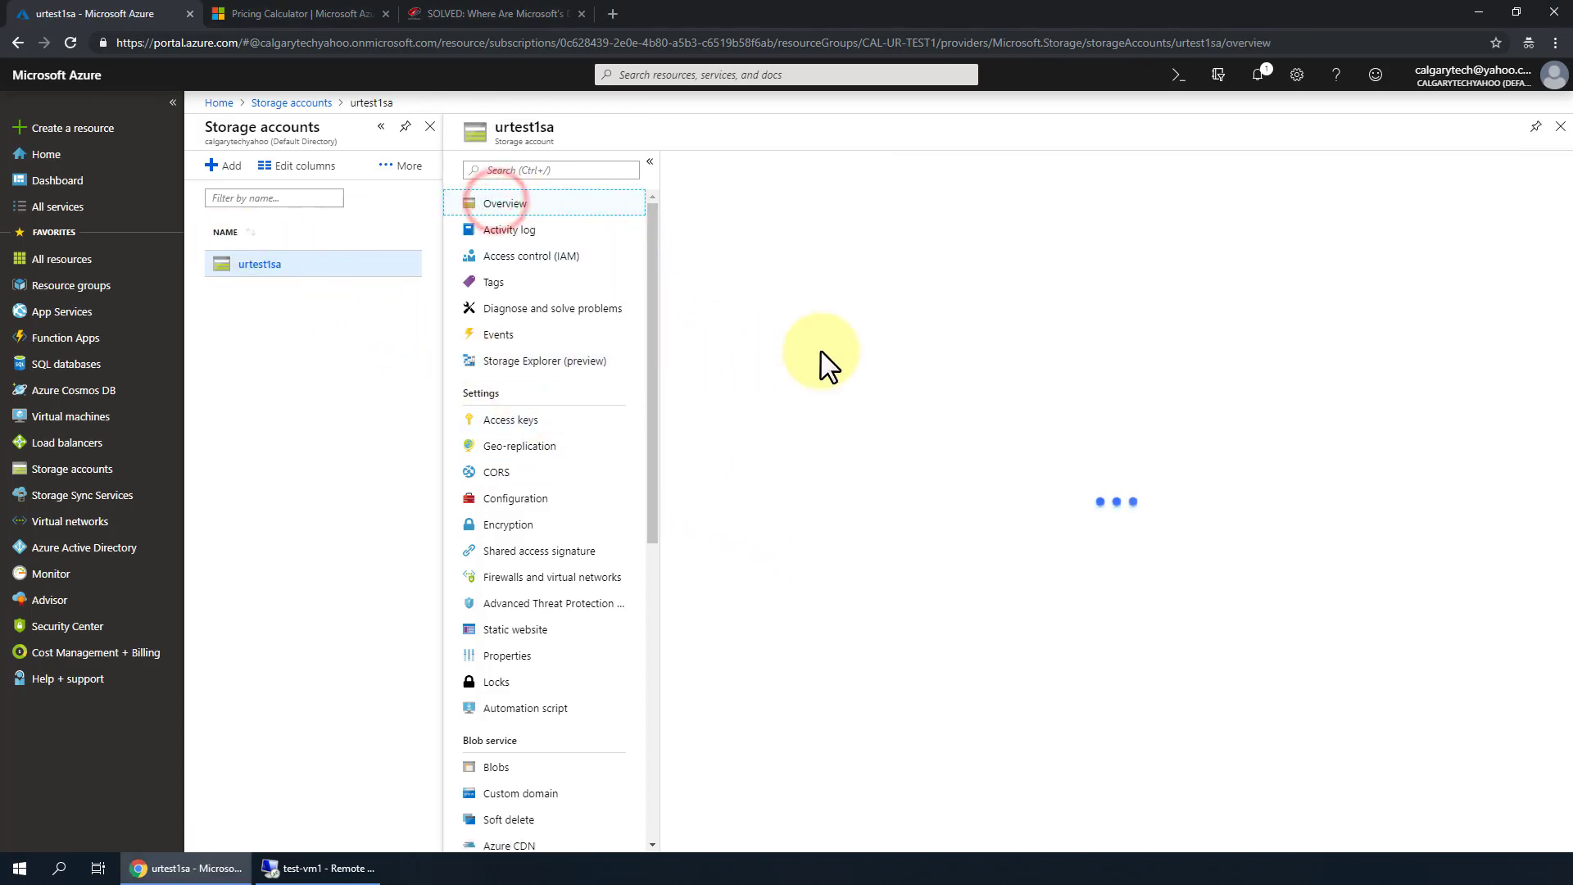
- Show azure-store1's Connect commands with drive letter F and select the PowerShell command
left_click(1020, 424)
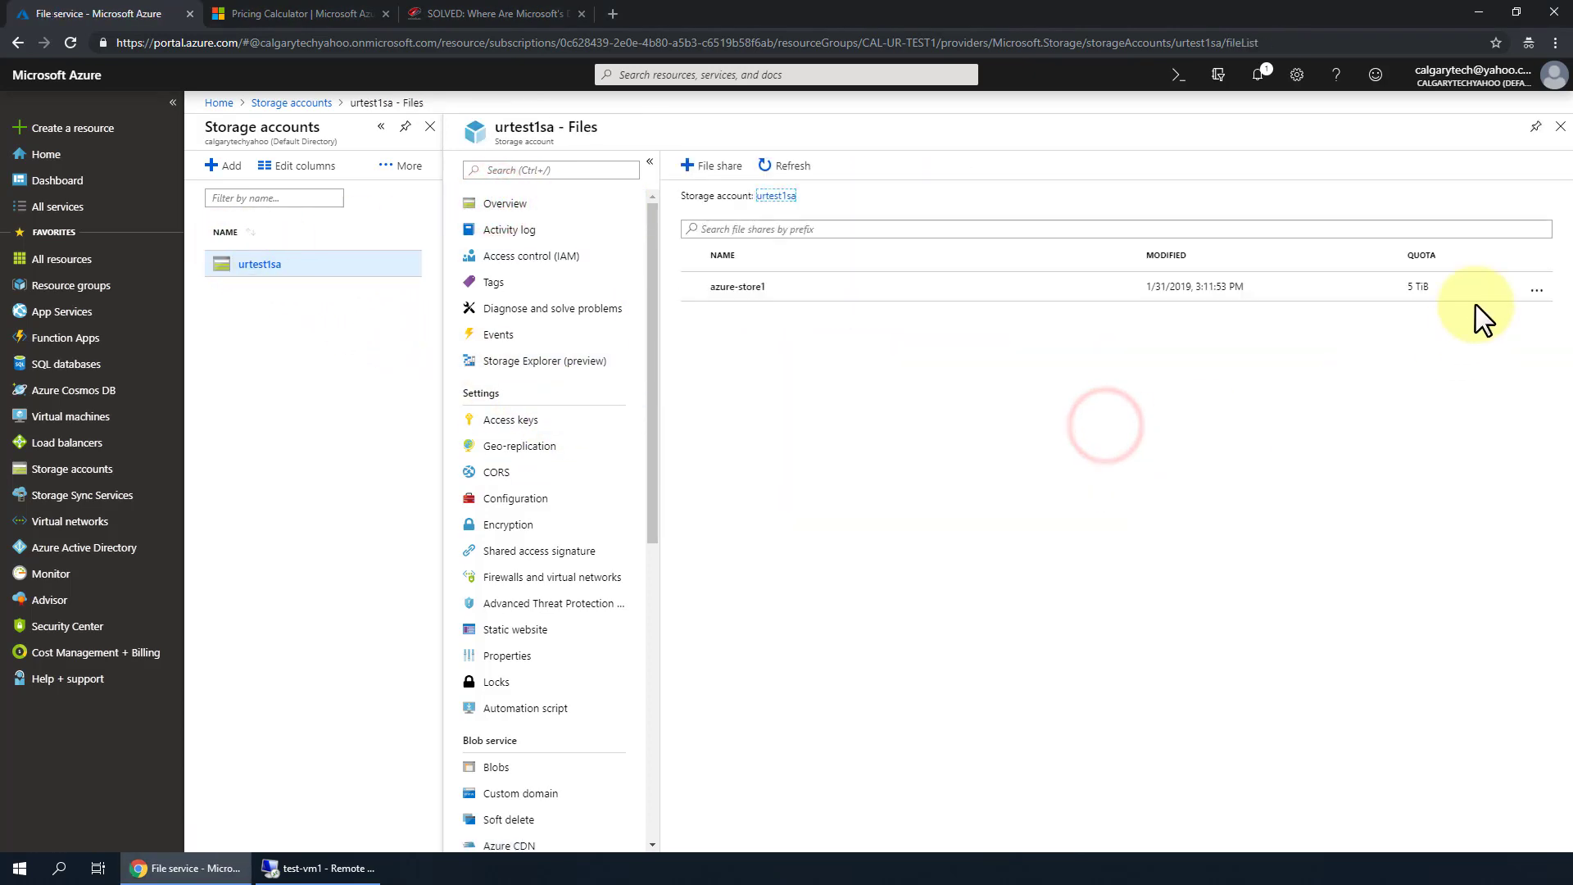
left_click(1536, 293)
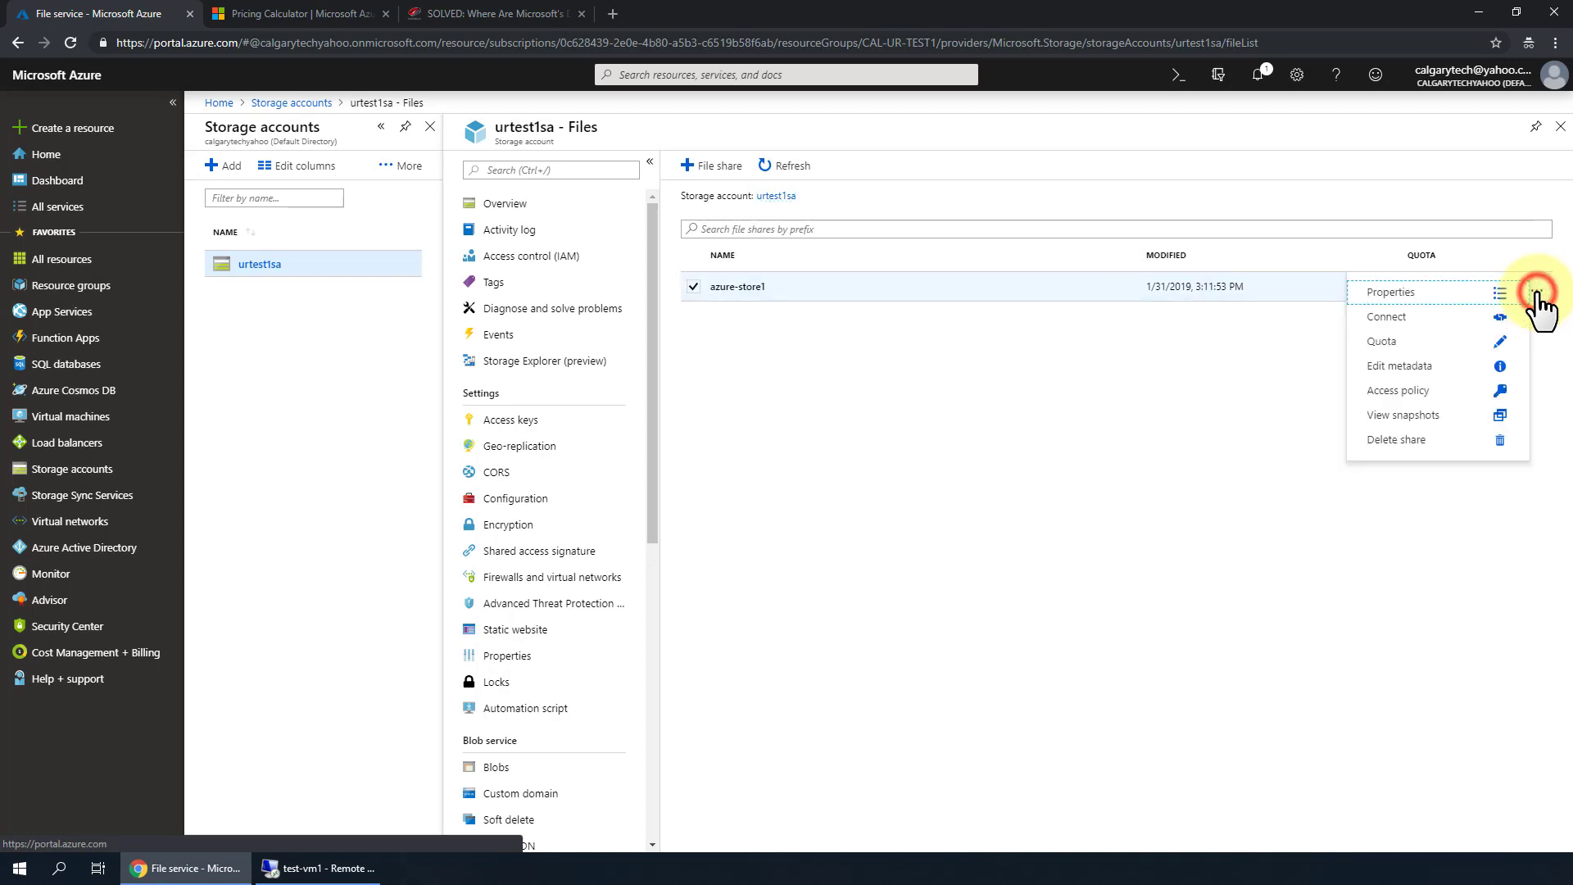
left_click(1393, 317)
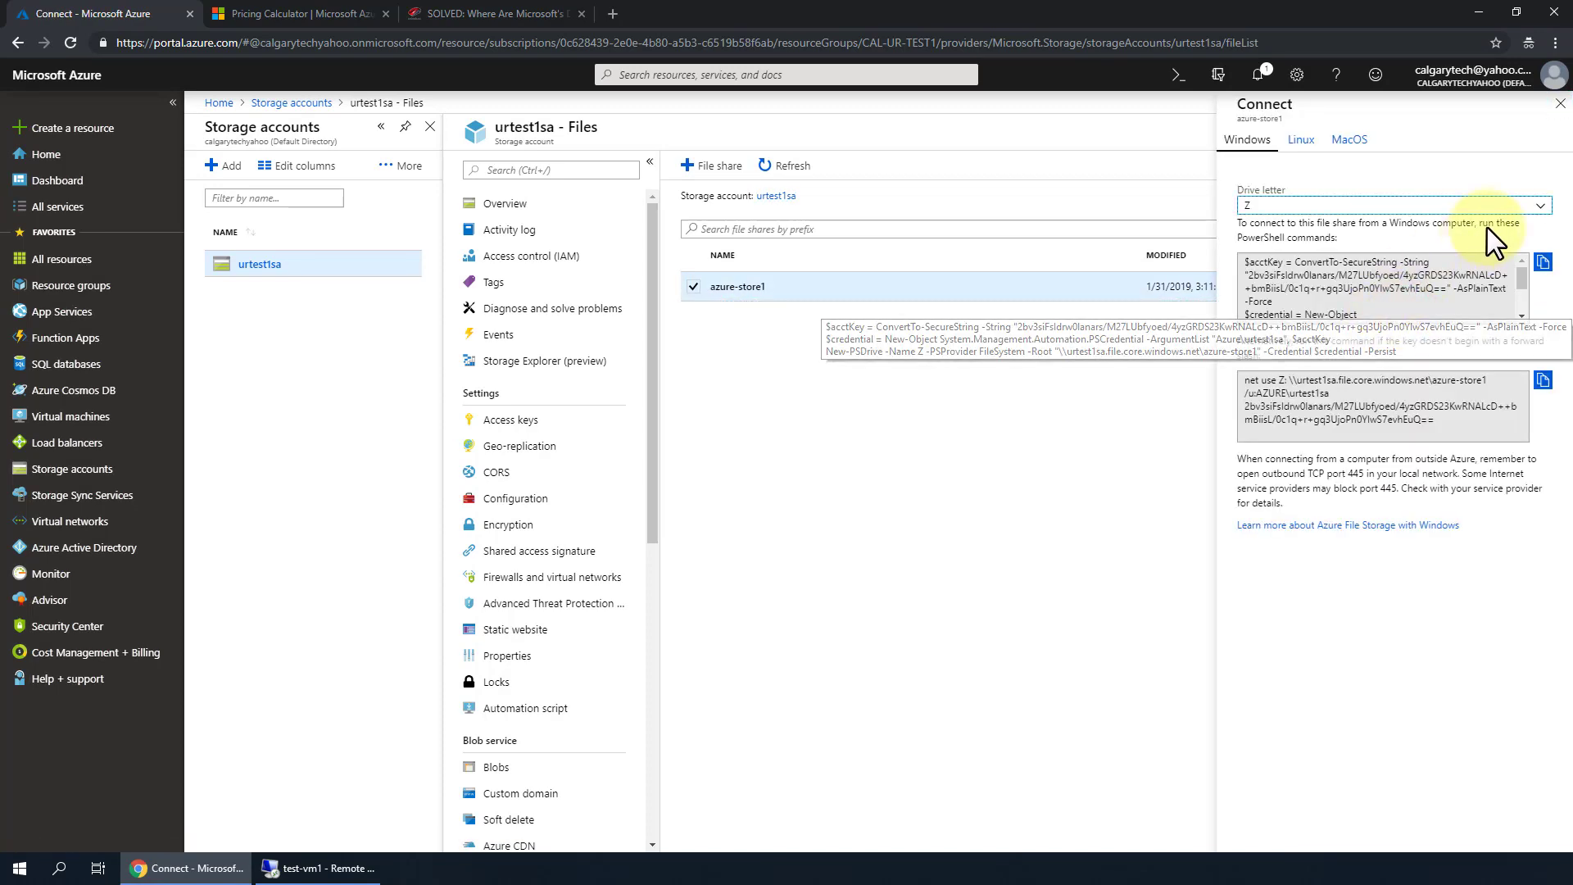
left_click(1538, 206)
left_click(1537, 207)
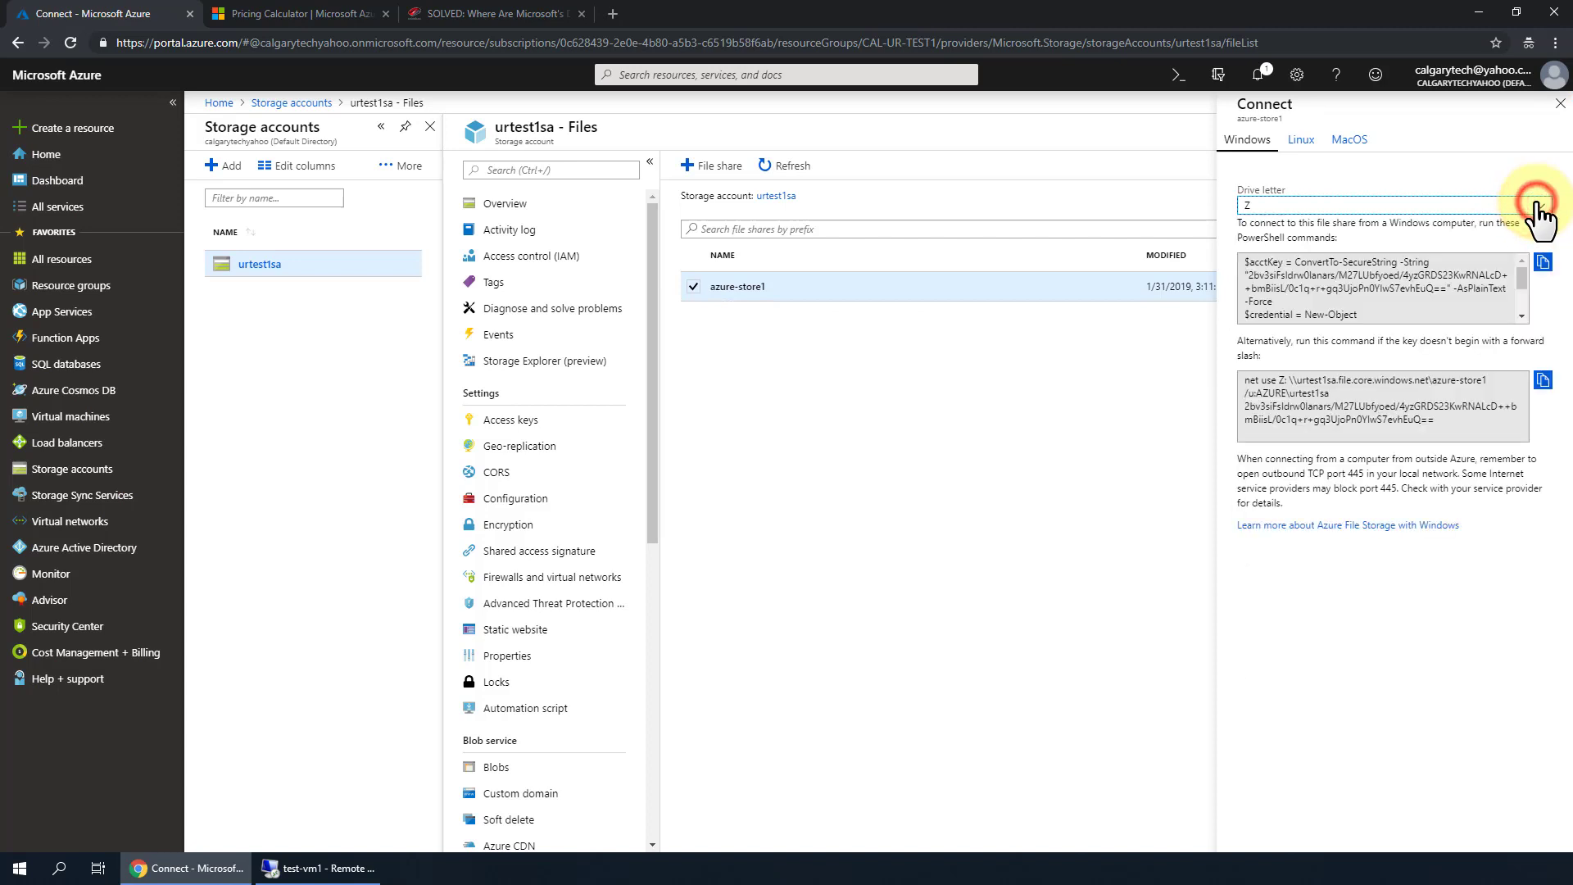
left_click(1537, 207)
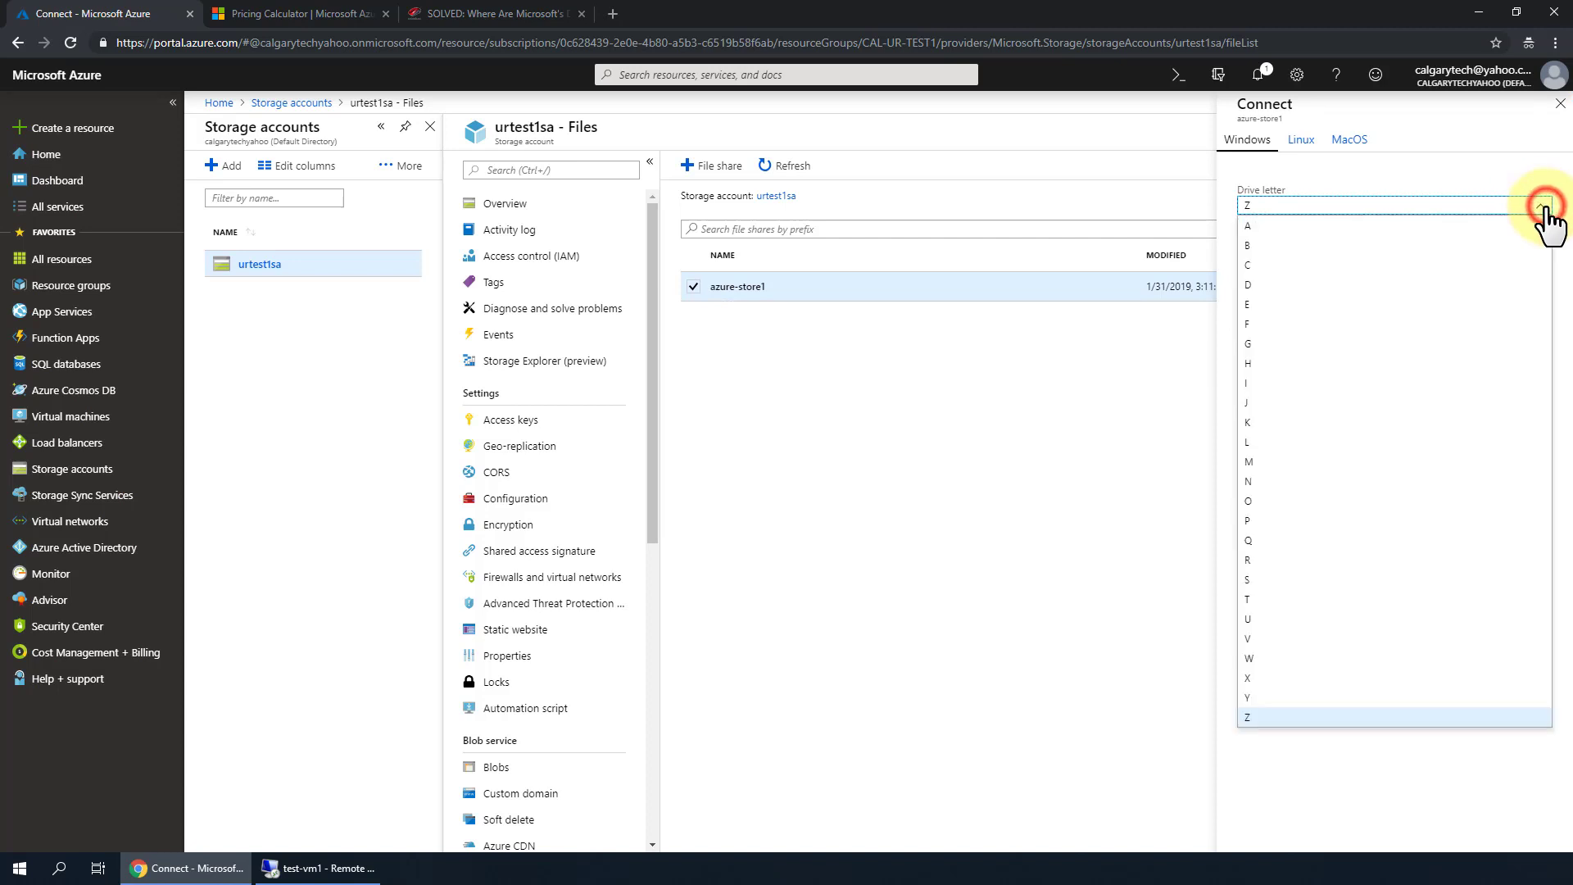
left_click(1251, 328)
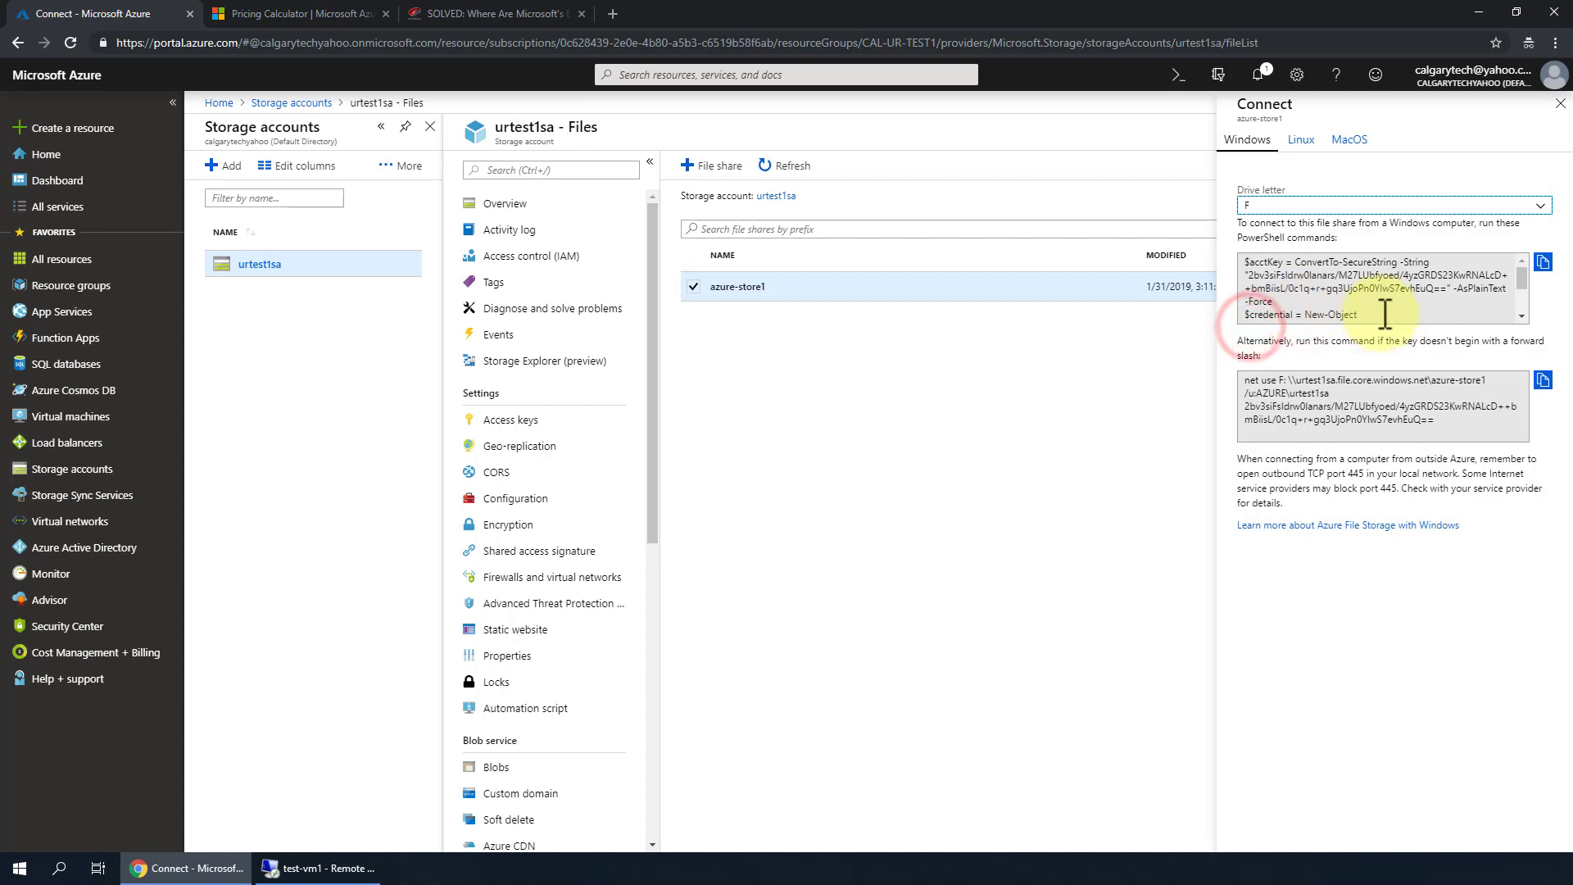
left_click(1368, 313)
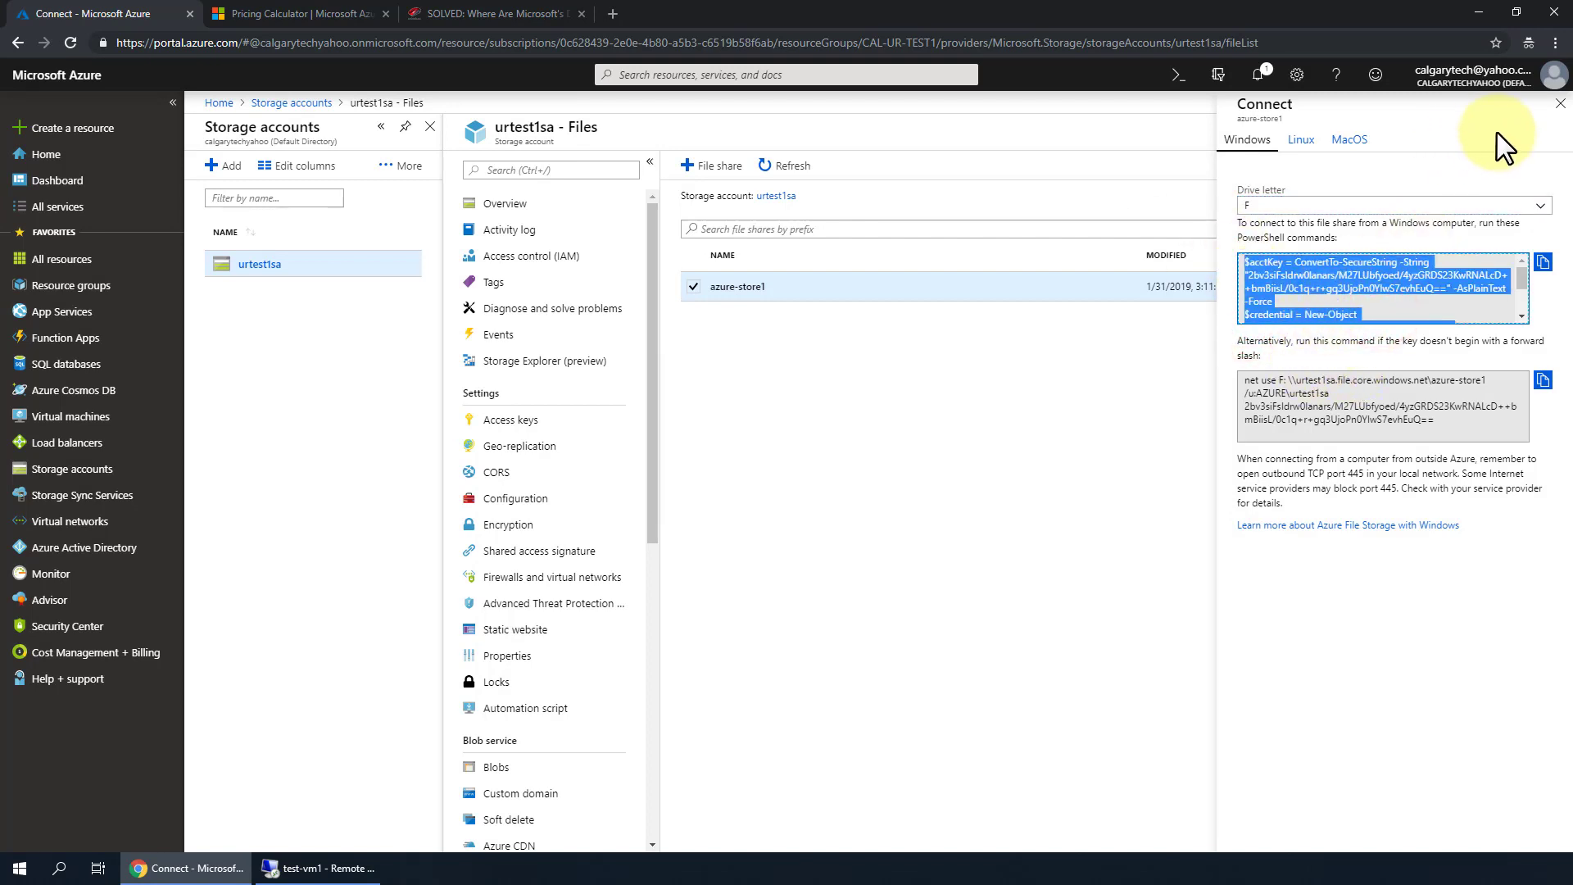
- Compare the Linux and MacOS connection commands, then view azure-store1's snapshots (none yet)
left_click(1315, 147)
left_click(1343, 140)
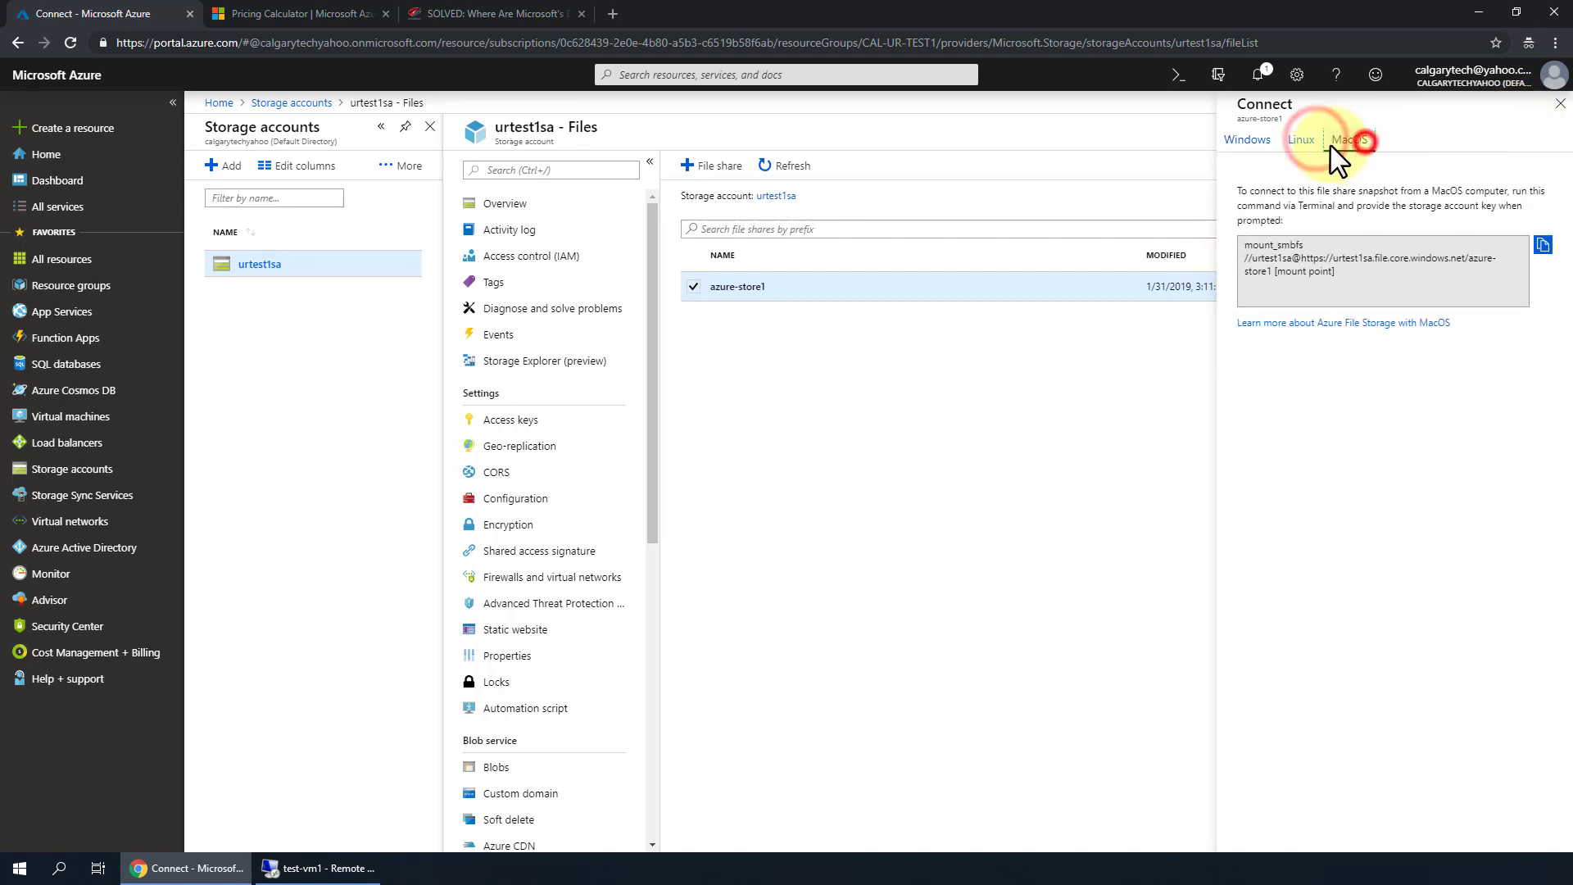
left_click(1299, 143)
left_click(1253, 141)
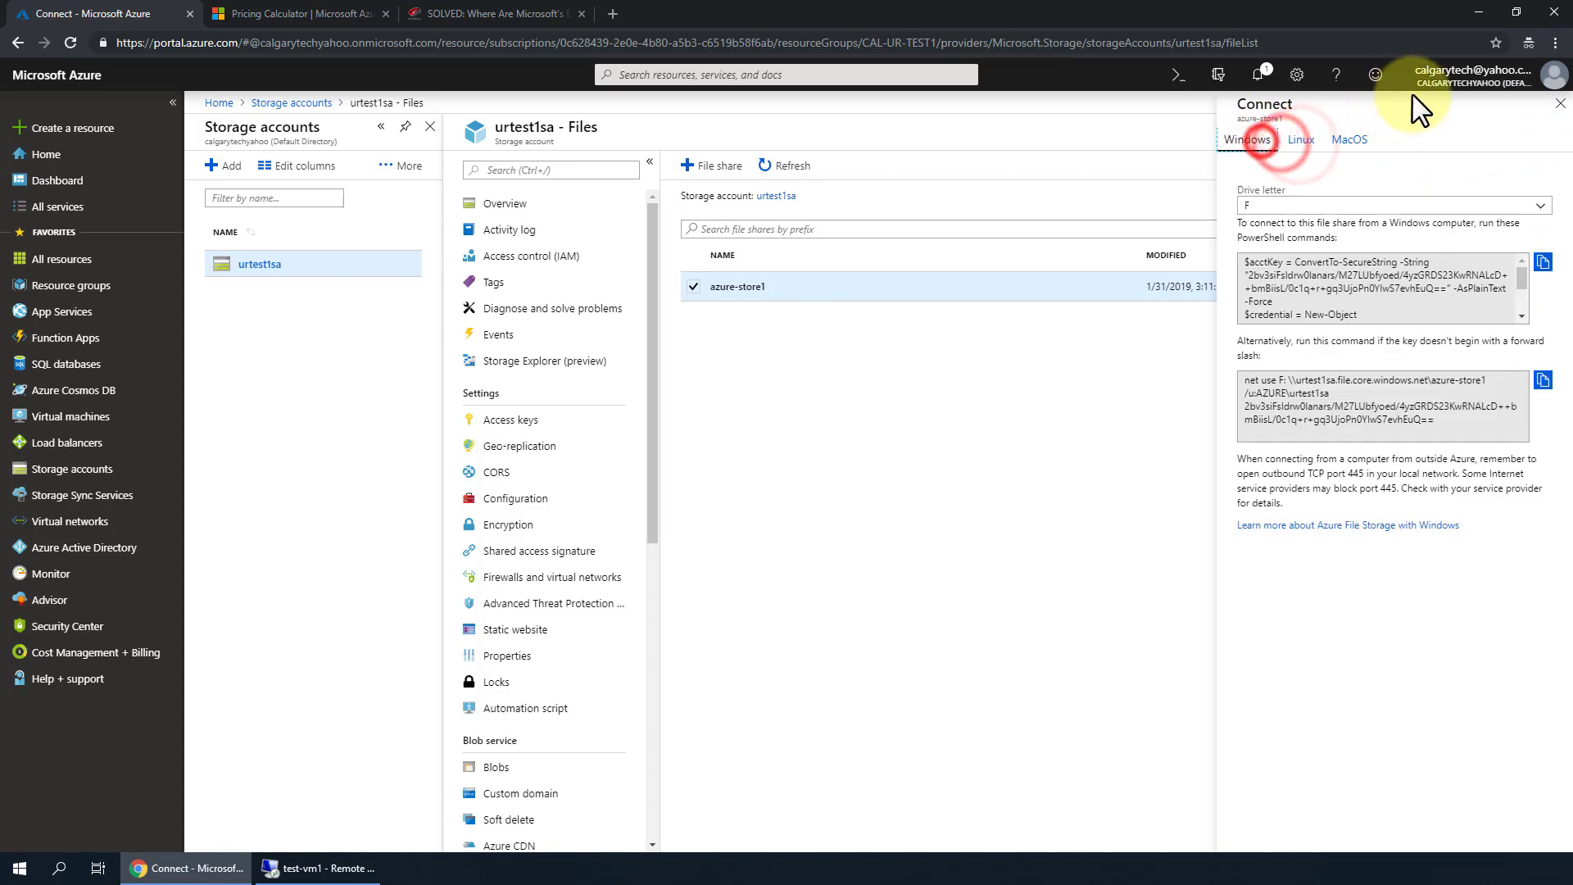
left_click(1560, 103)
left_click(1536, 290)
left_click(1403, 415)
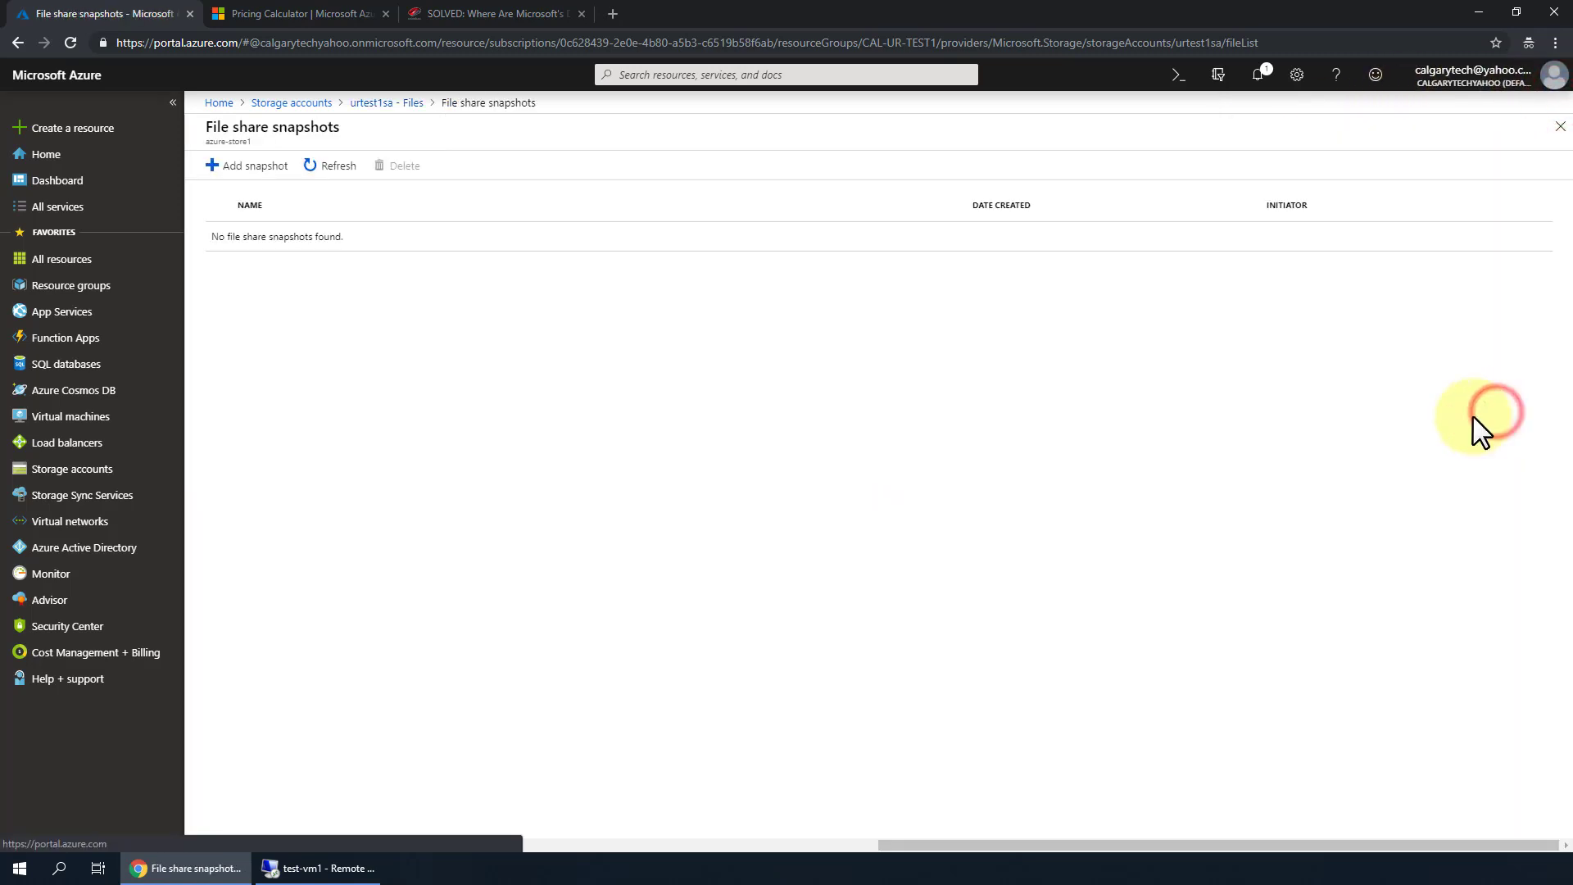